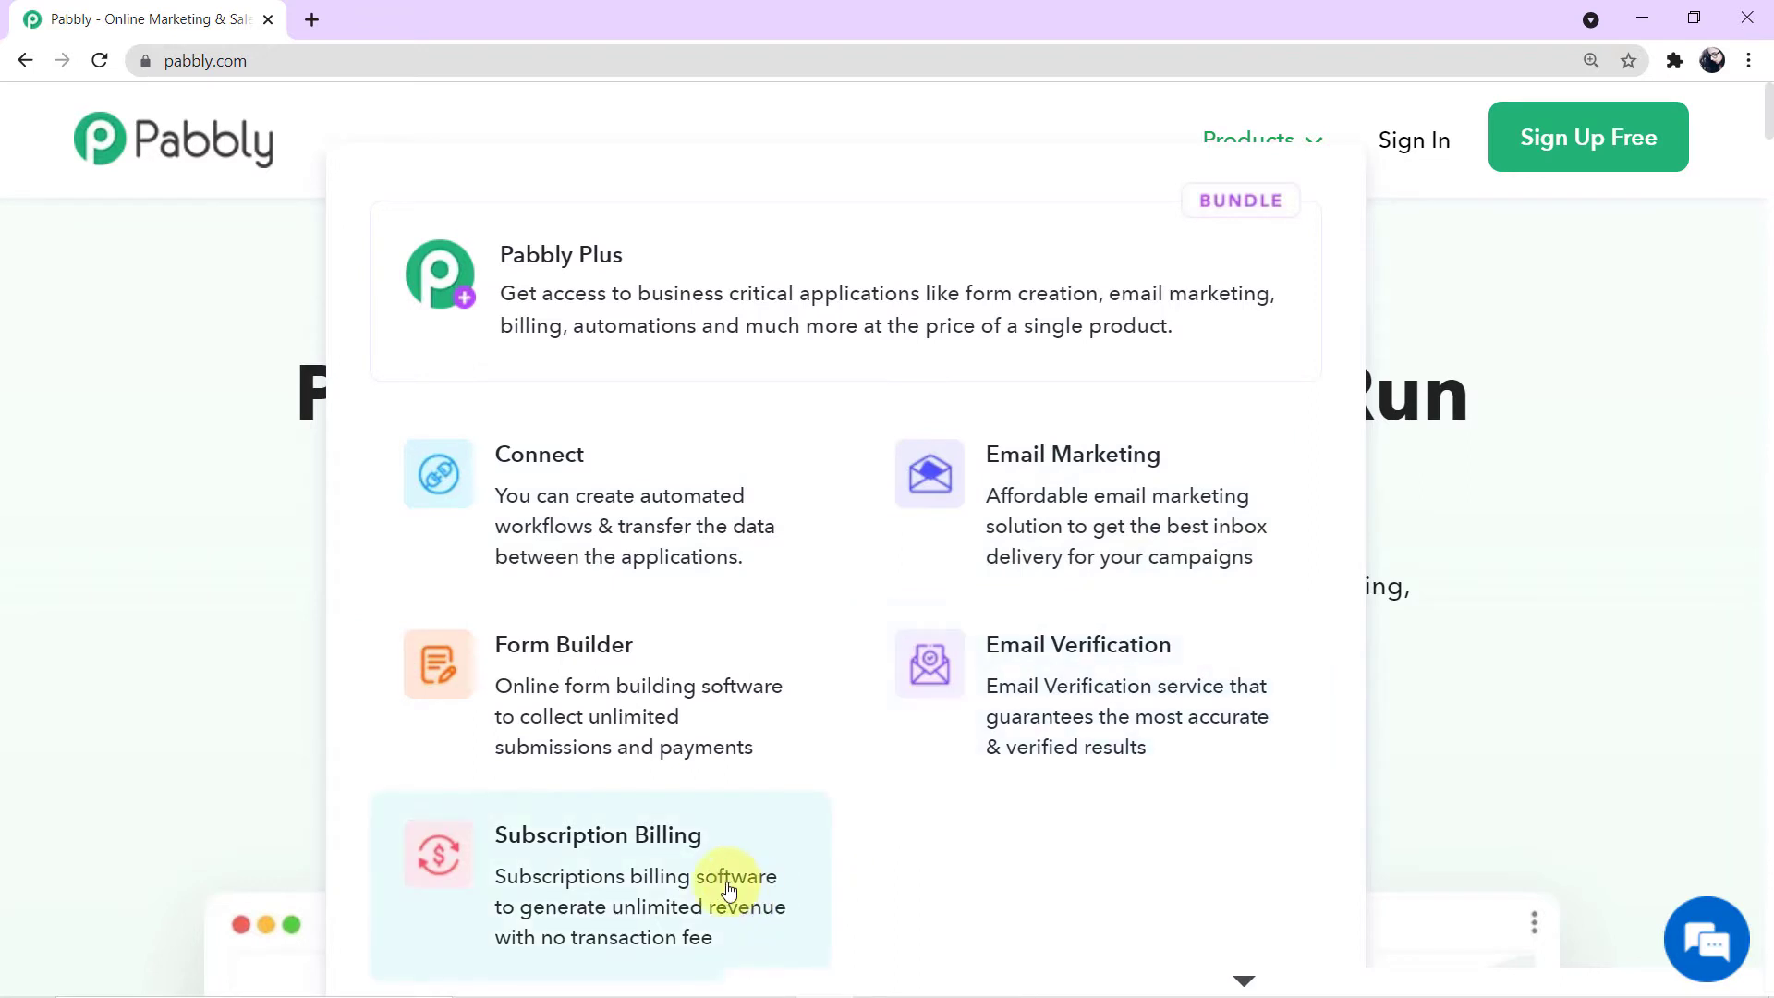
- Open the Pabbly Connect product page and proceed to sign in
{"action": "left_click", "coordinate": [652, 542]}
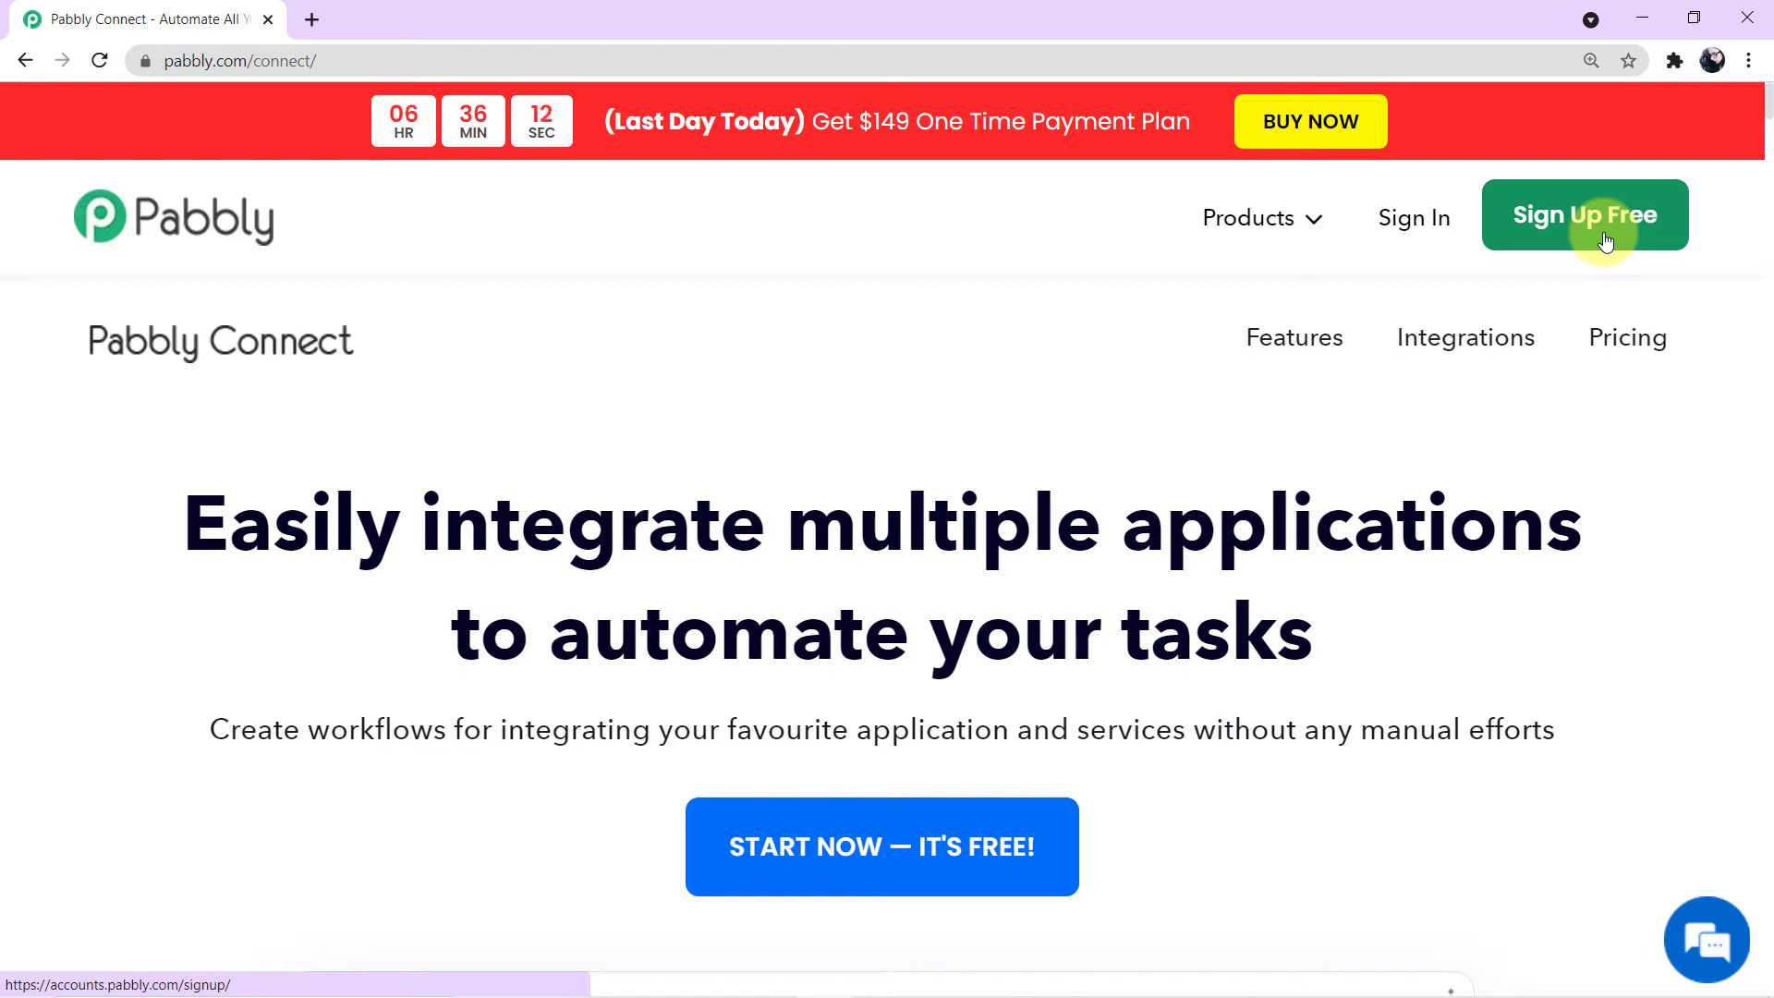
{"action": "left_click", "coordinate": [1420, 228]}
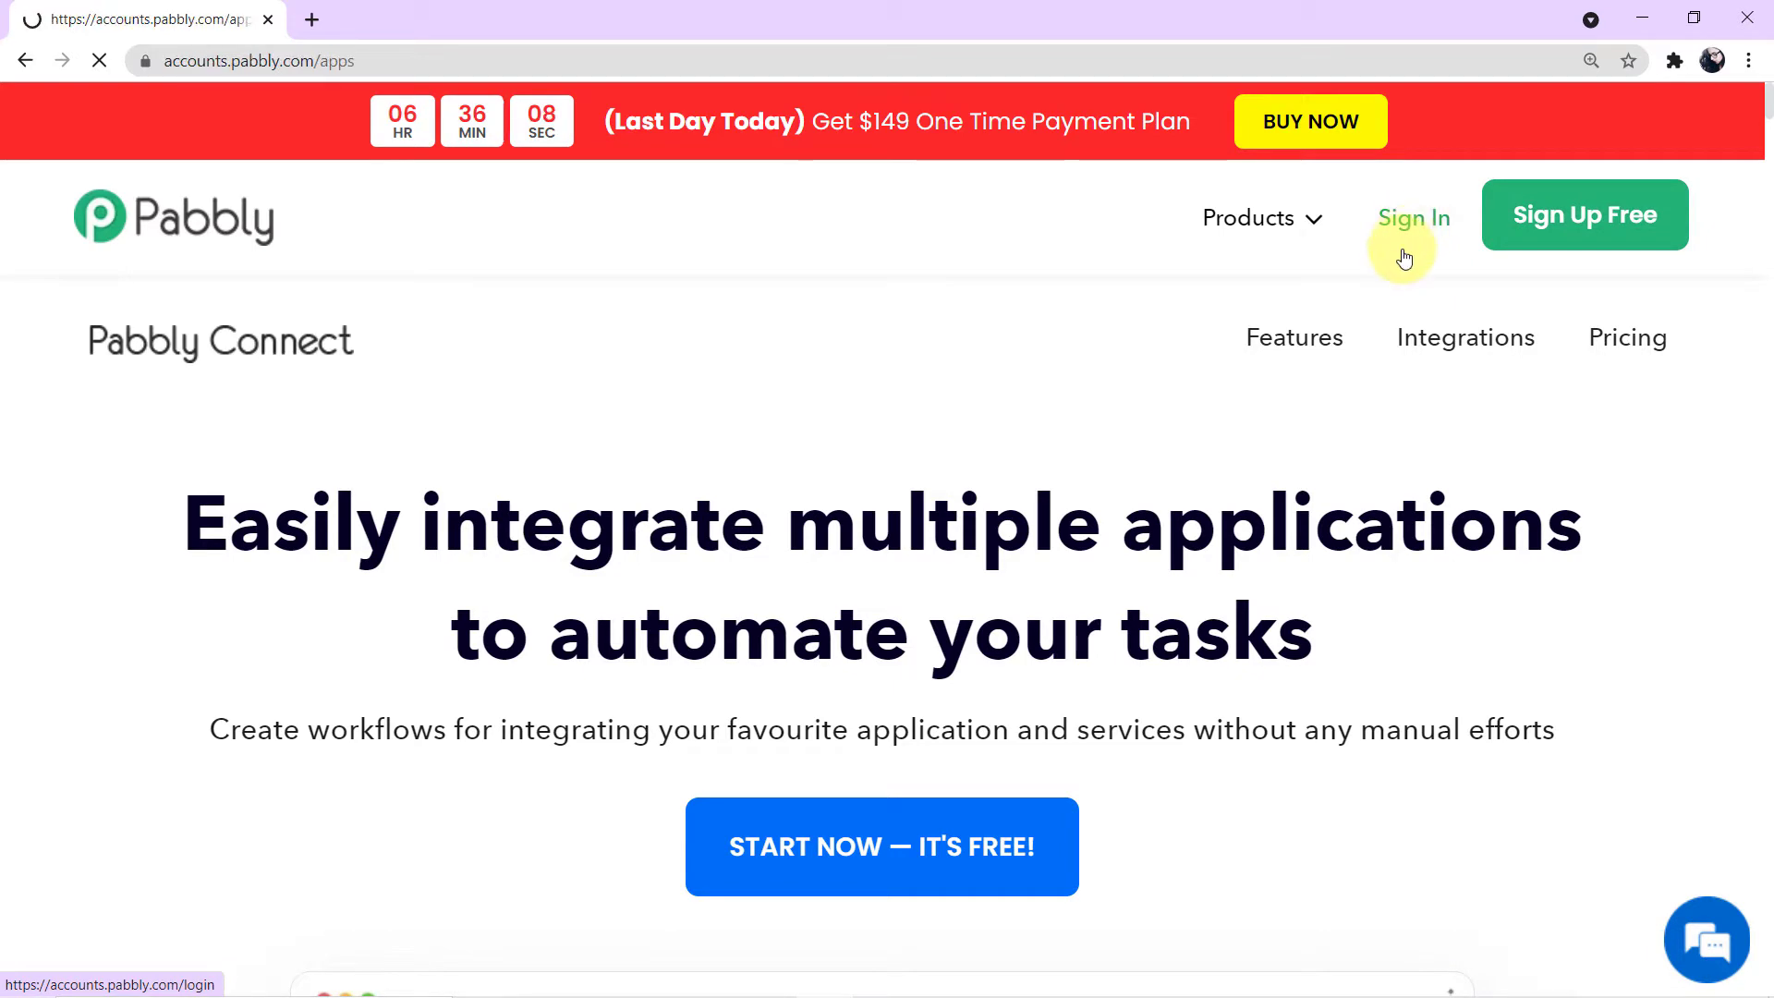
- Open Pabbly Connect from the account's list of apps
{"action": "scroll", "coordinate": [1372, 295], "scroll_direction": "down", "scroll_amount": 2}
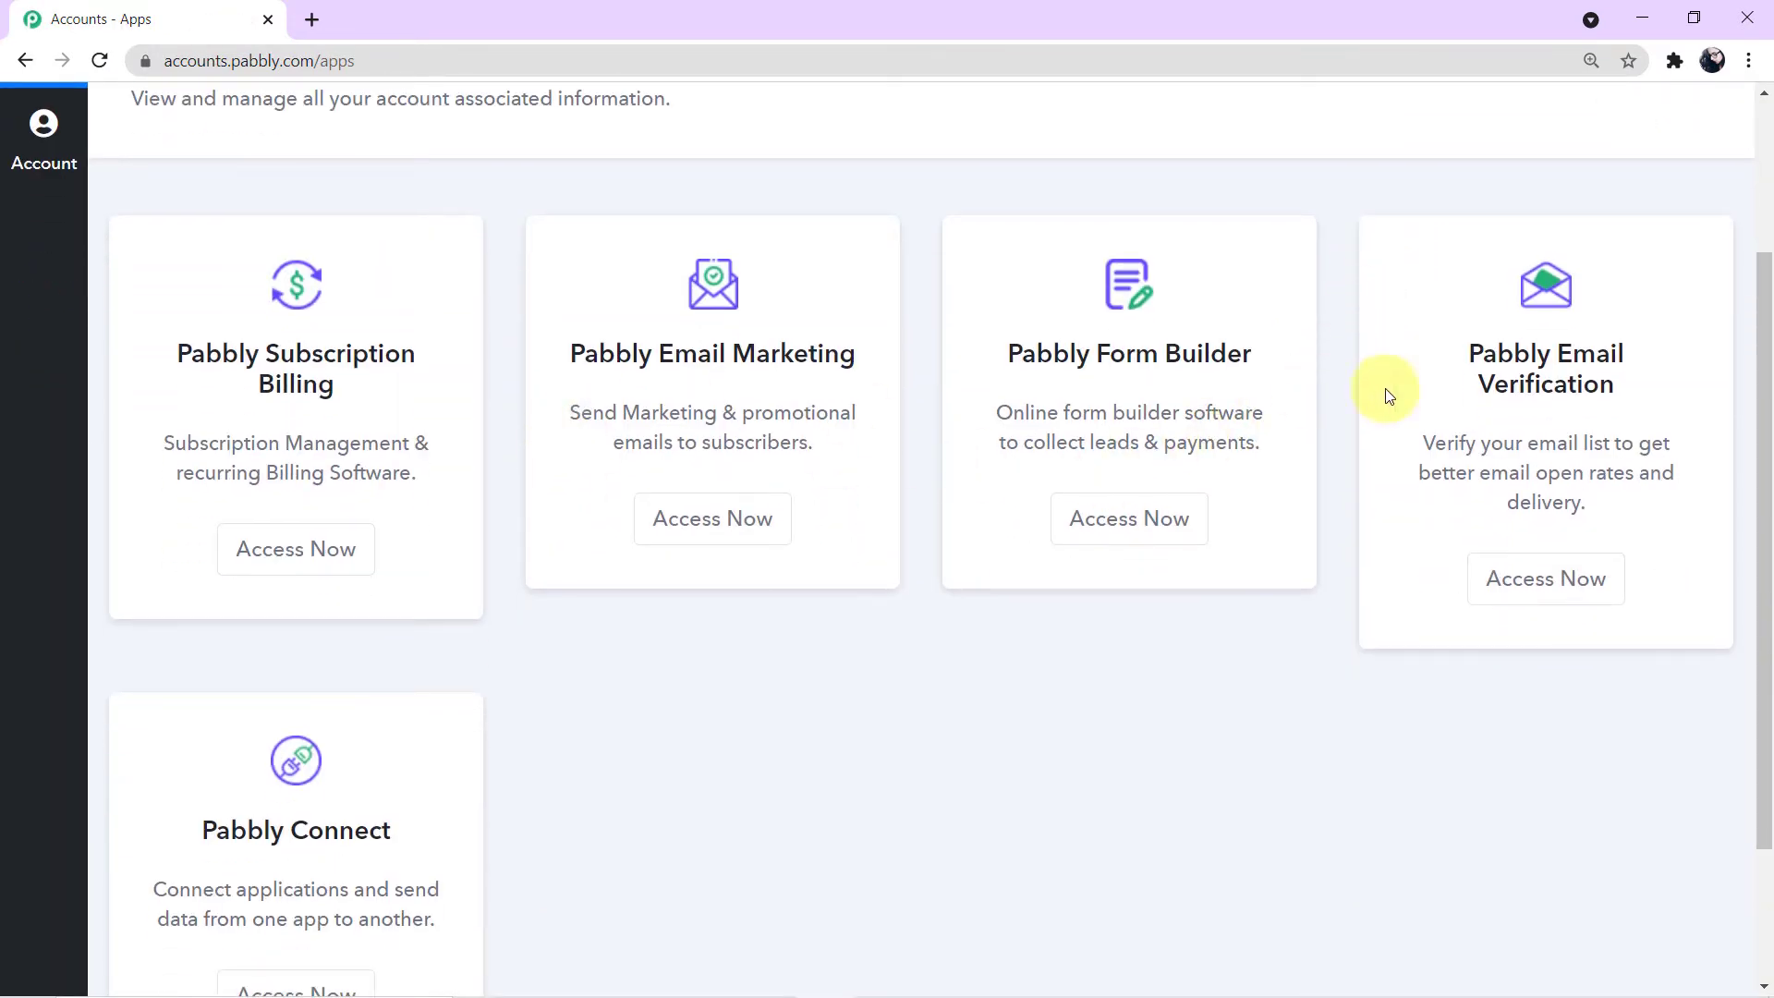
{"action": "scroll", "coordinate": [1369, 509], "scroll_direction": "down", "scroll_amount": 2}
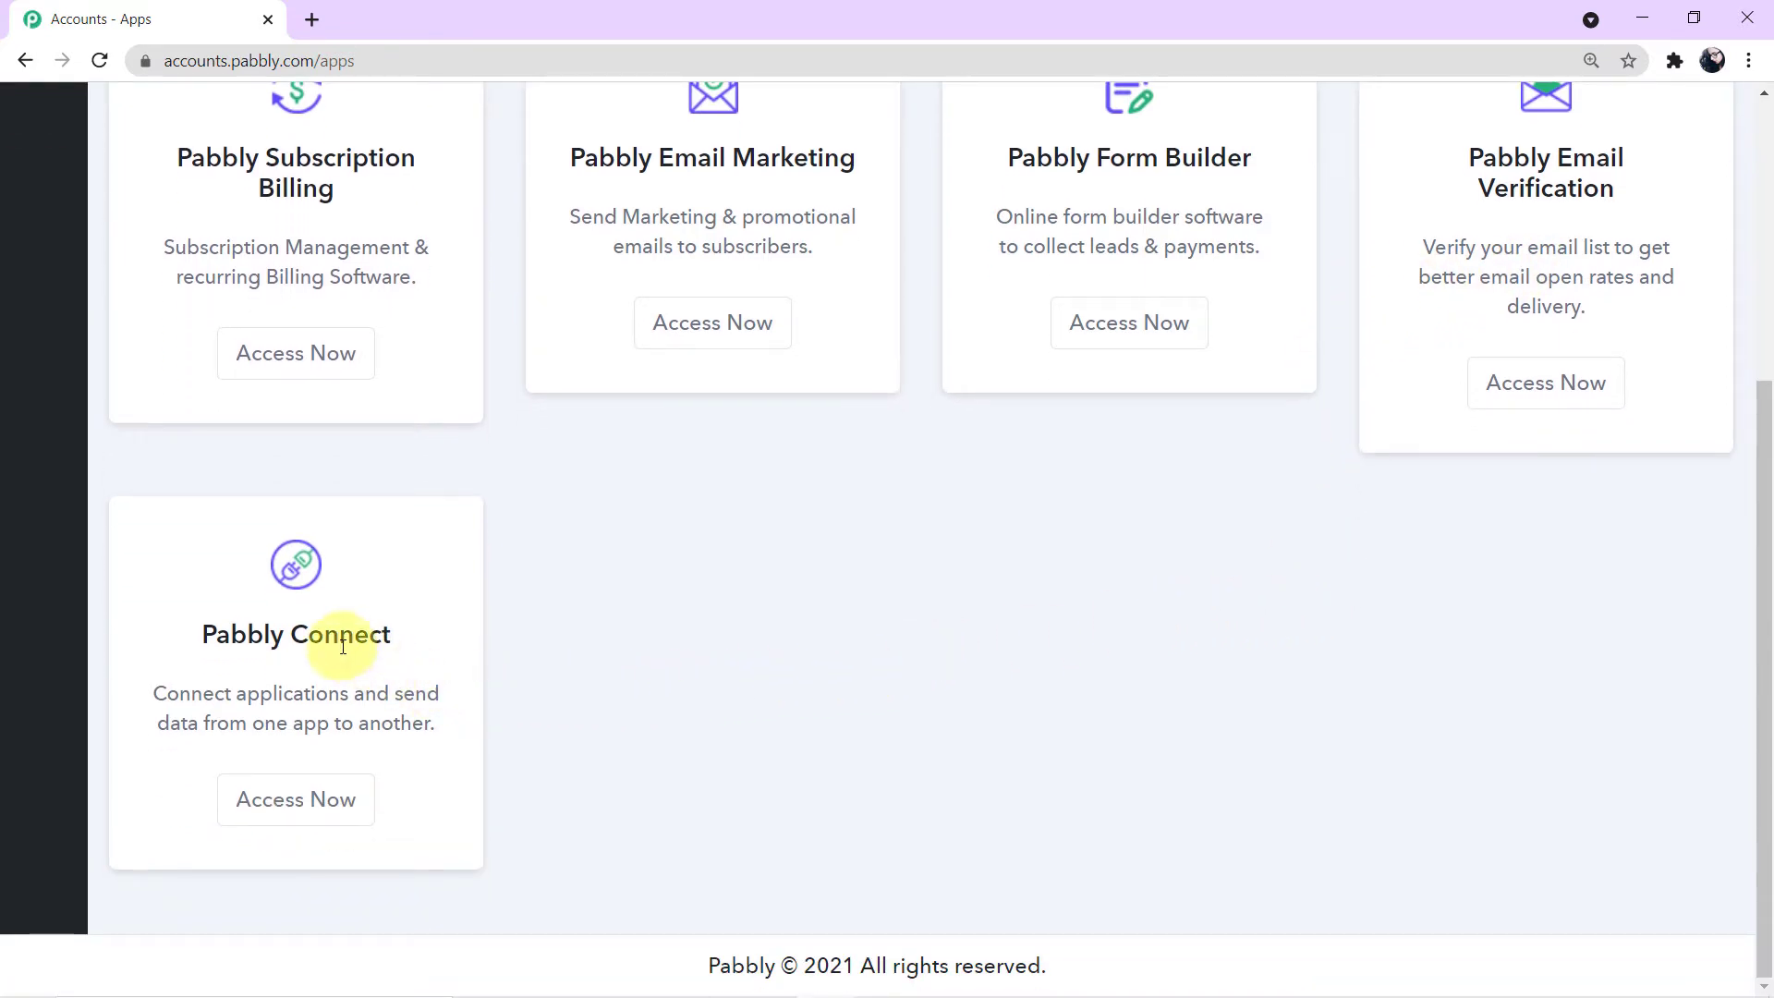
{"action": "left_click", "coordinate": [328, 797]}
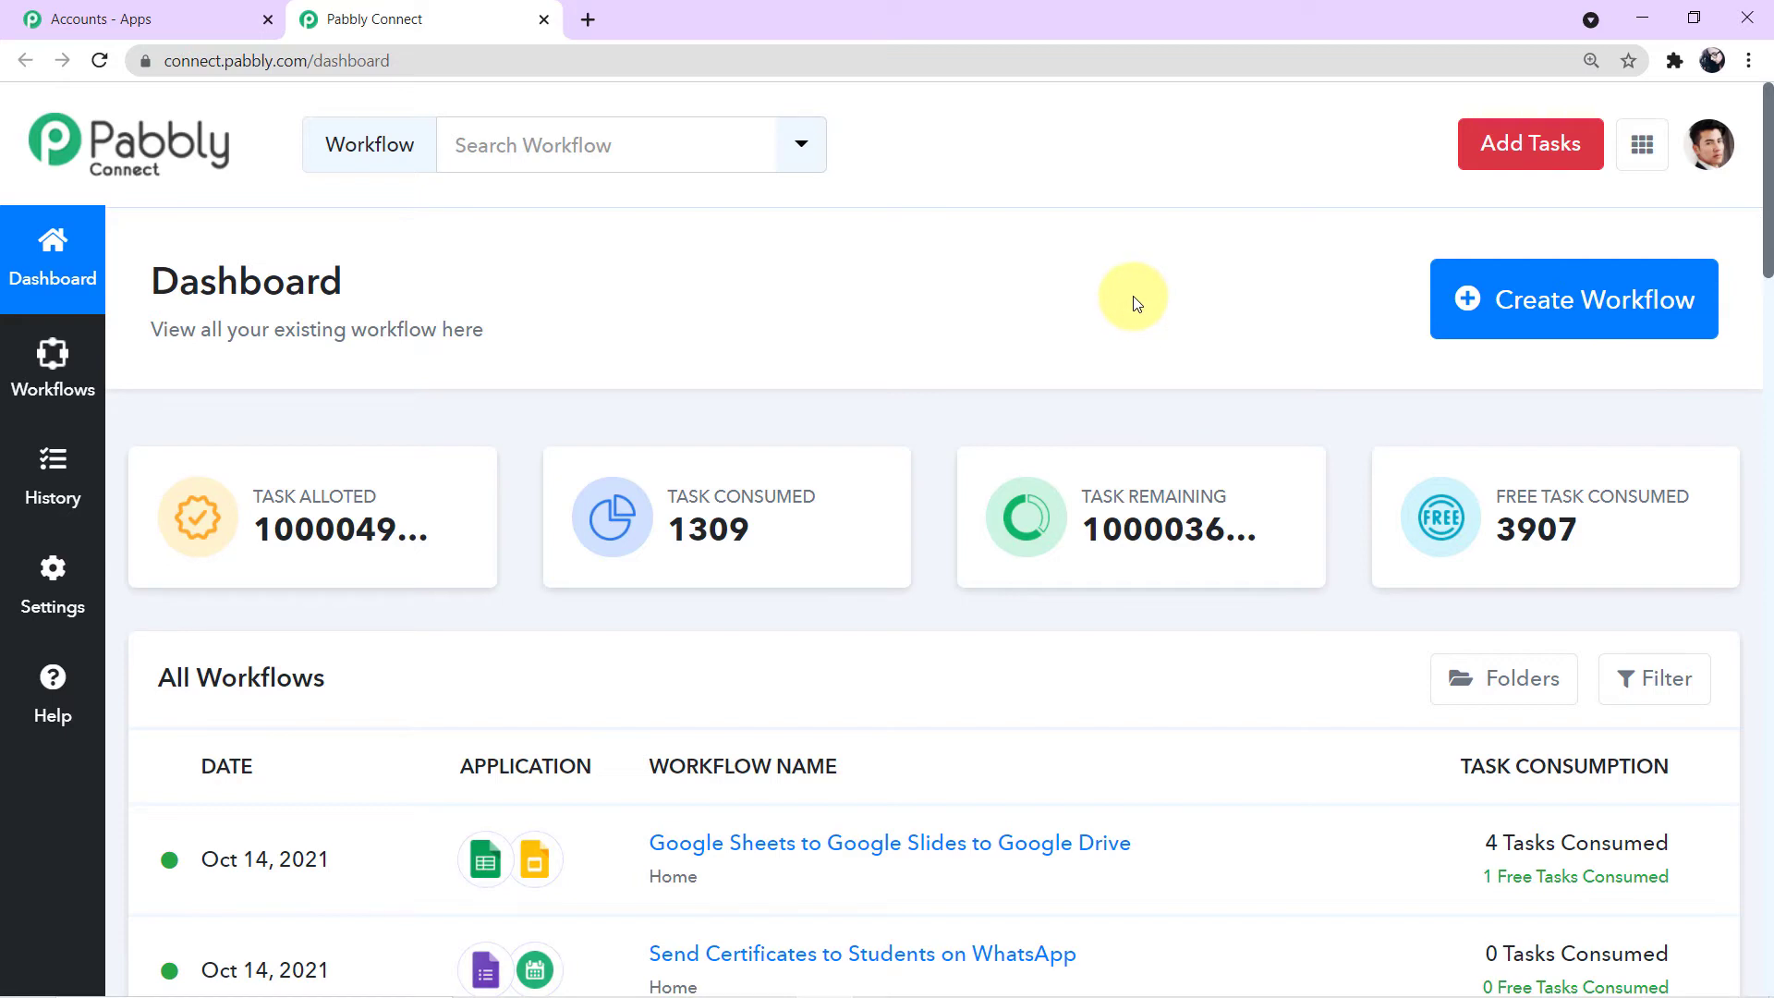
- Create a new workflow named Razorpay to Gmail
{"action": "scroll", "coordinate": [1179, 312], "scroll_direction": "down", "scroll_amount": 5}
{"action": "scroll", "coordinate": [1183, 318], "scroll_direction": "down", "scroll_amount": 6}
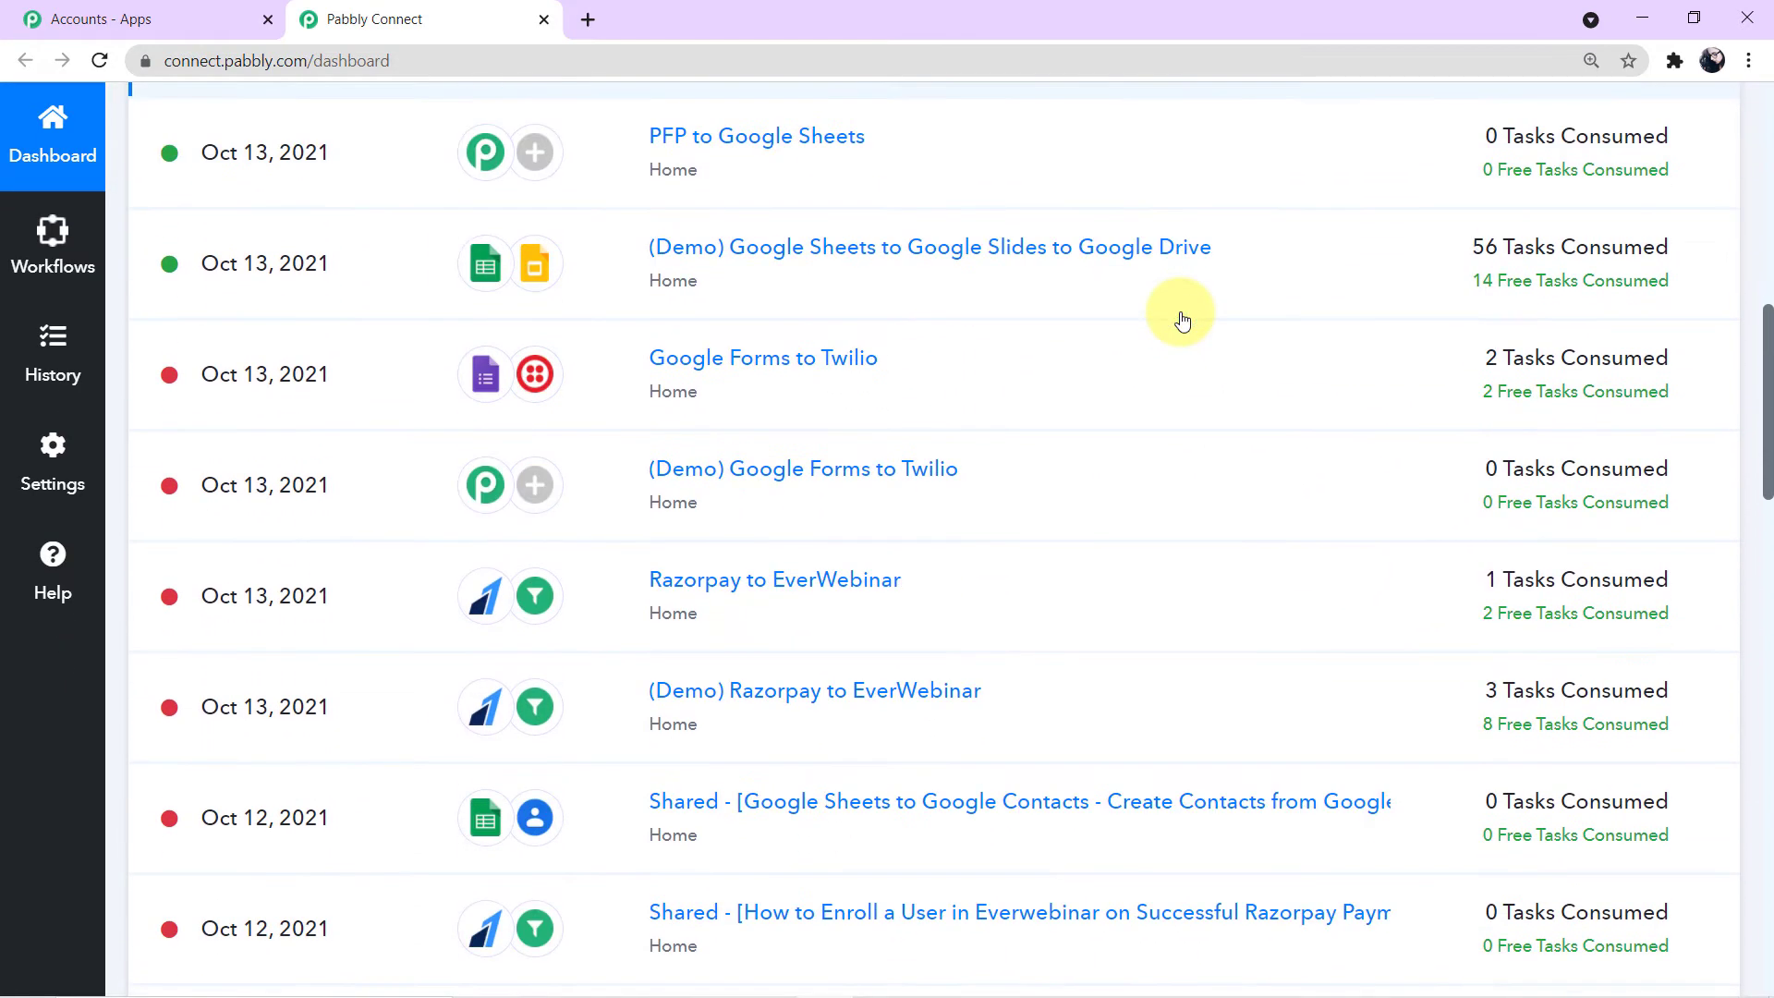
{"action": "scroll", "coordinate": [1183, 318], "scroll_direction": "down", "scroll_amount": 1}
{"action": "scroll", "coordinate": [1183, 319], "scroll_direction": "up", "scroll_amount": 4}
{"action": "scroll", "coordinate": [1183, 320], "scroll_direction": "up", "scroll_amount": 9}
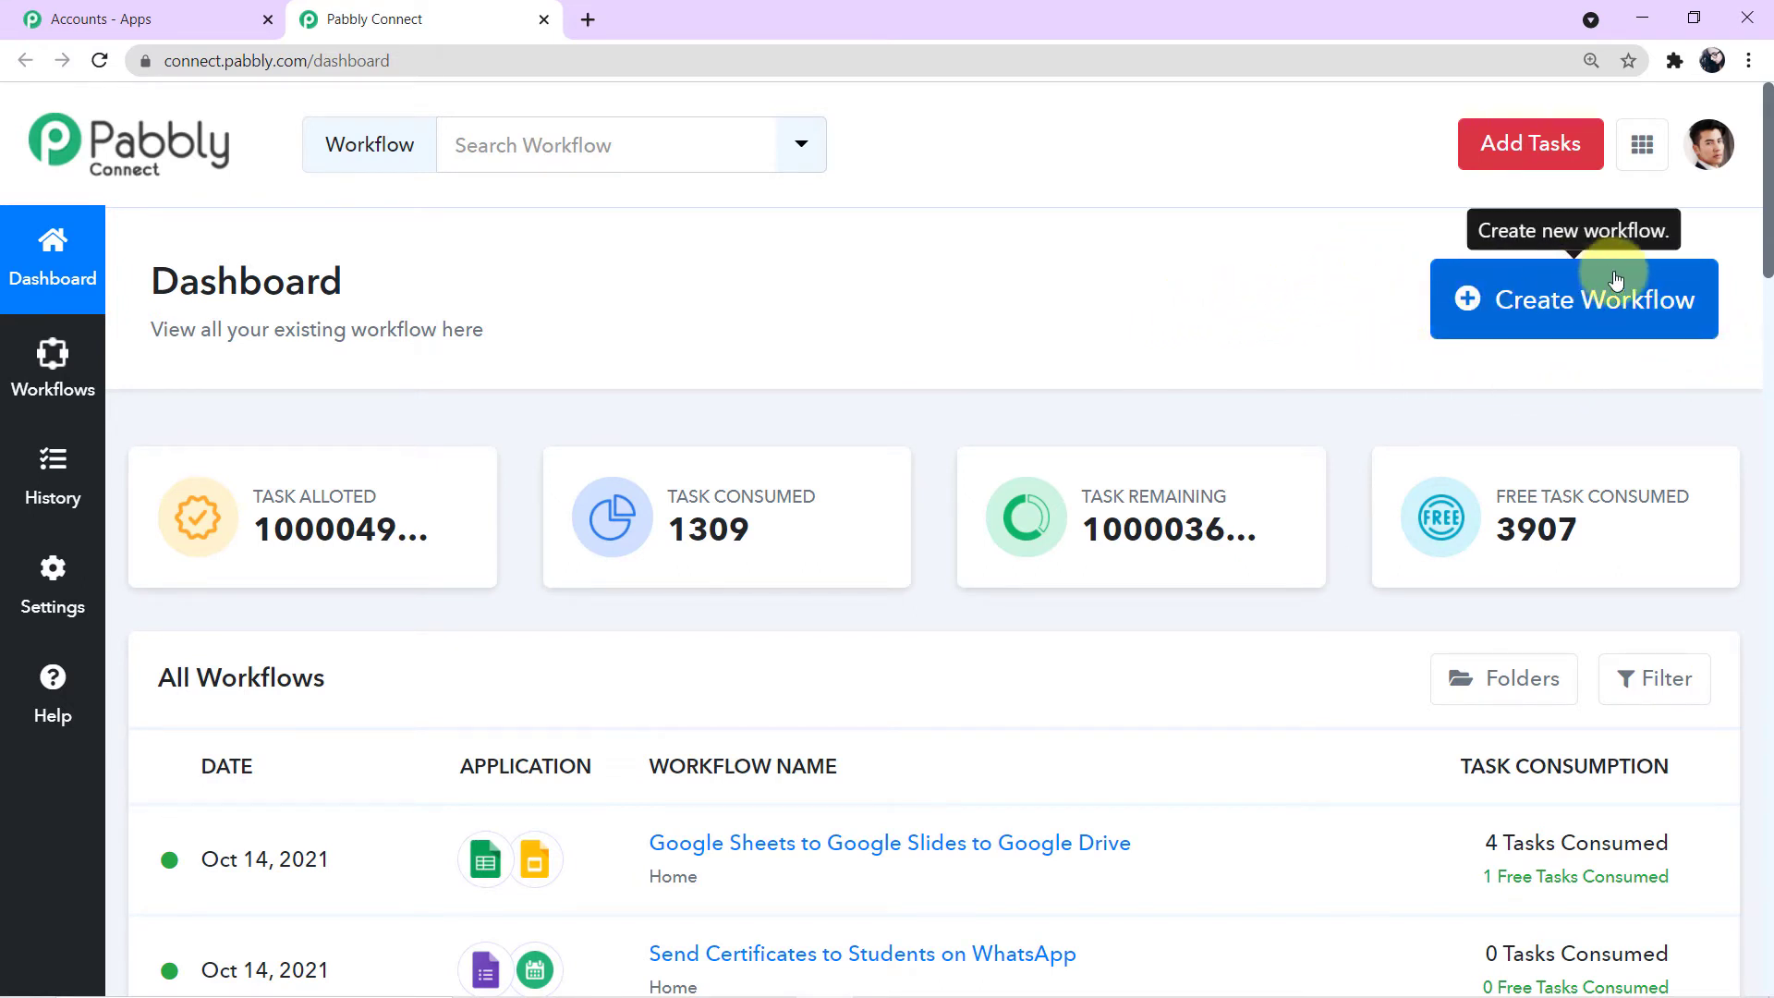
{"action": "left_click", "coordinate": [1570, 289]}
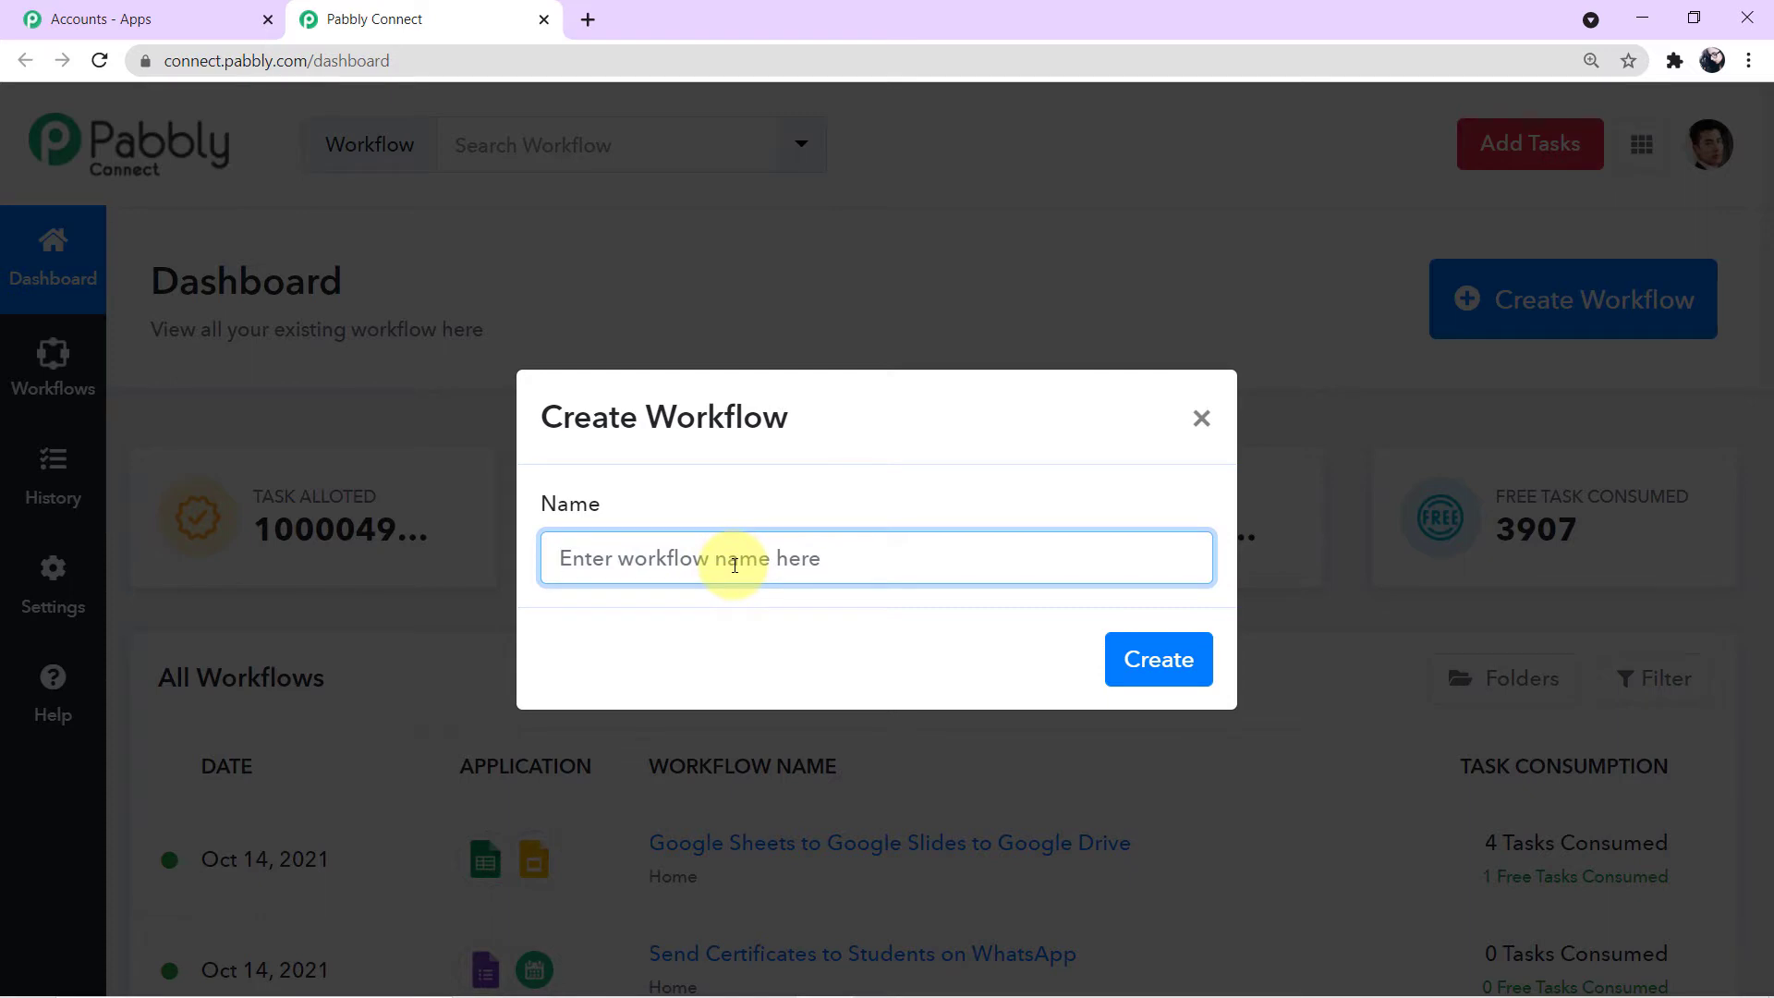
{"action": "type", "text": "Razorpay to Gmail"}
{"action": "left_click_drag", "start_coordinate": [778, 549], "coordinate": [560, 554]}
{"action": "left_click", "coordinate": [845, 548]}
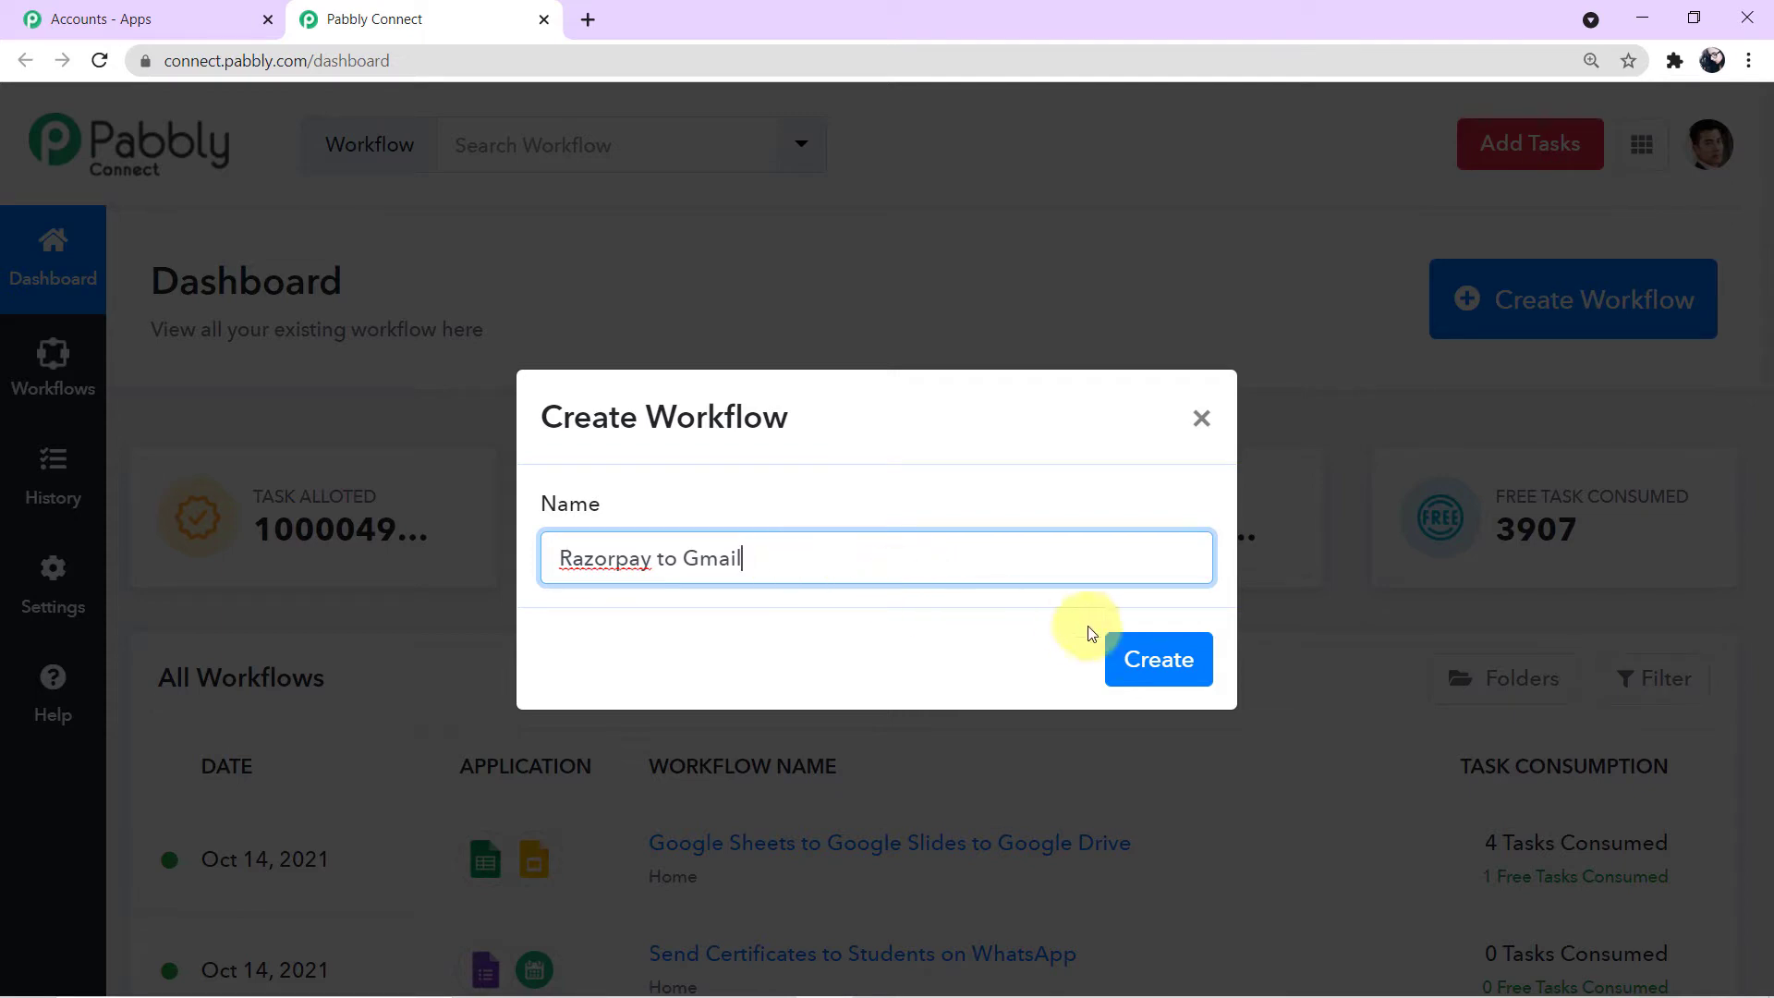
{"action": "left_click", "coordinate": [1135, 668]}
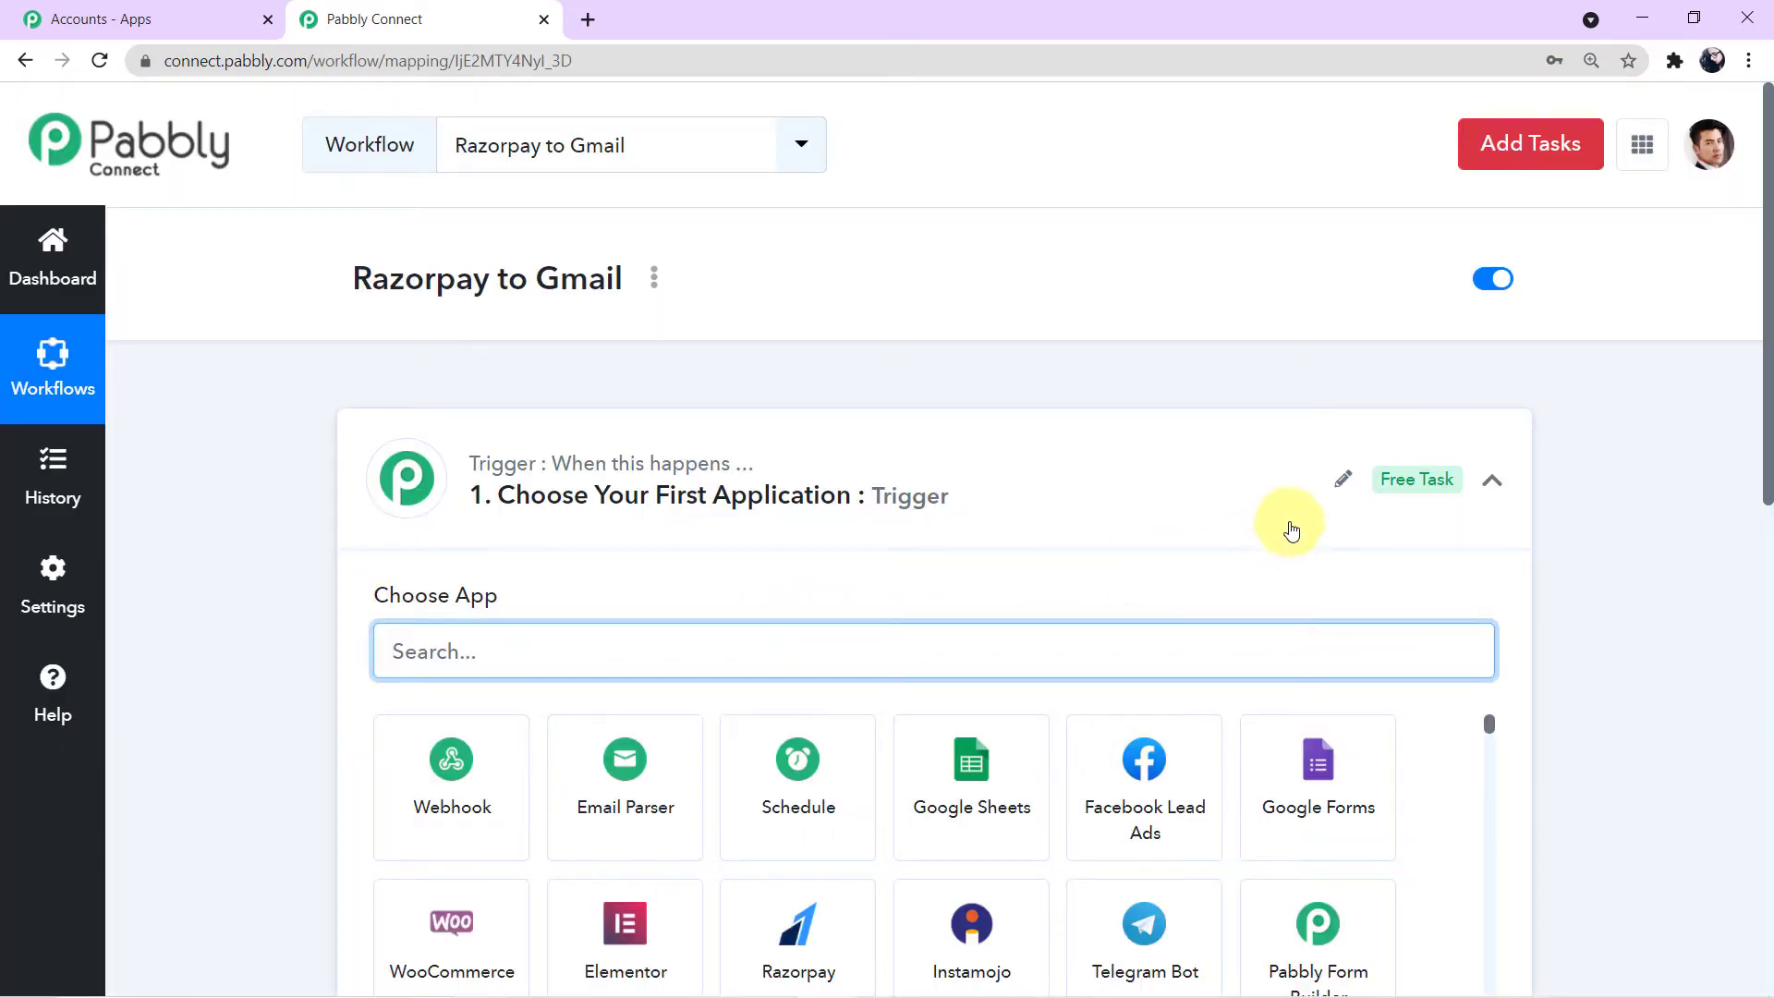
- Set the workflow trigger's app to Razorpay by searching for it
{"action": "left_click", "coordinate": [1492, 482]}
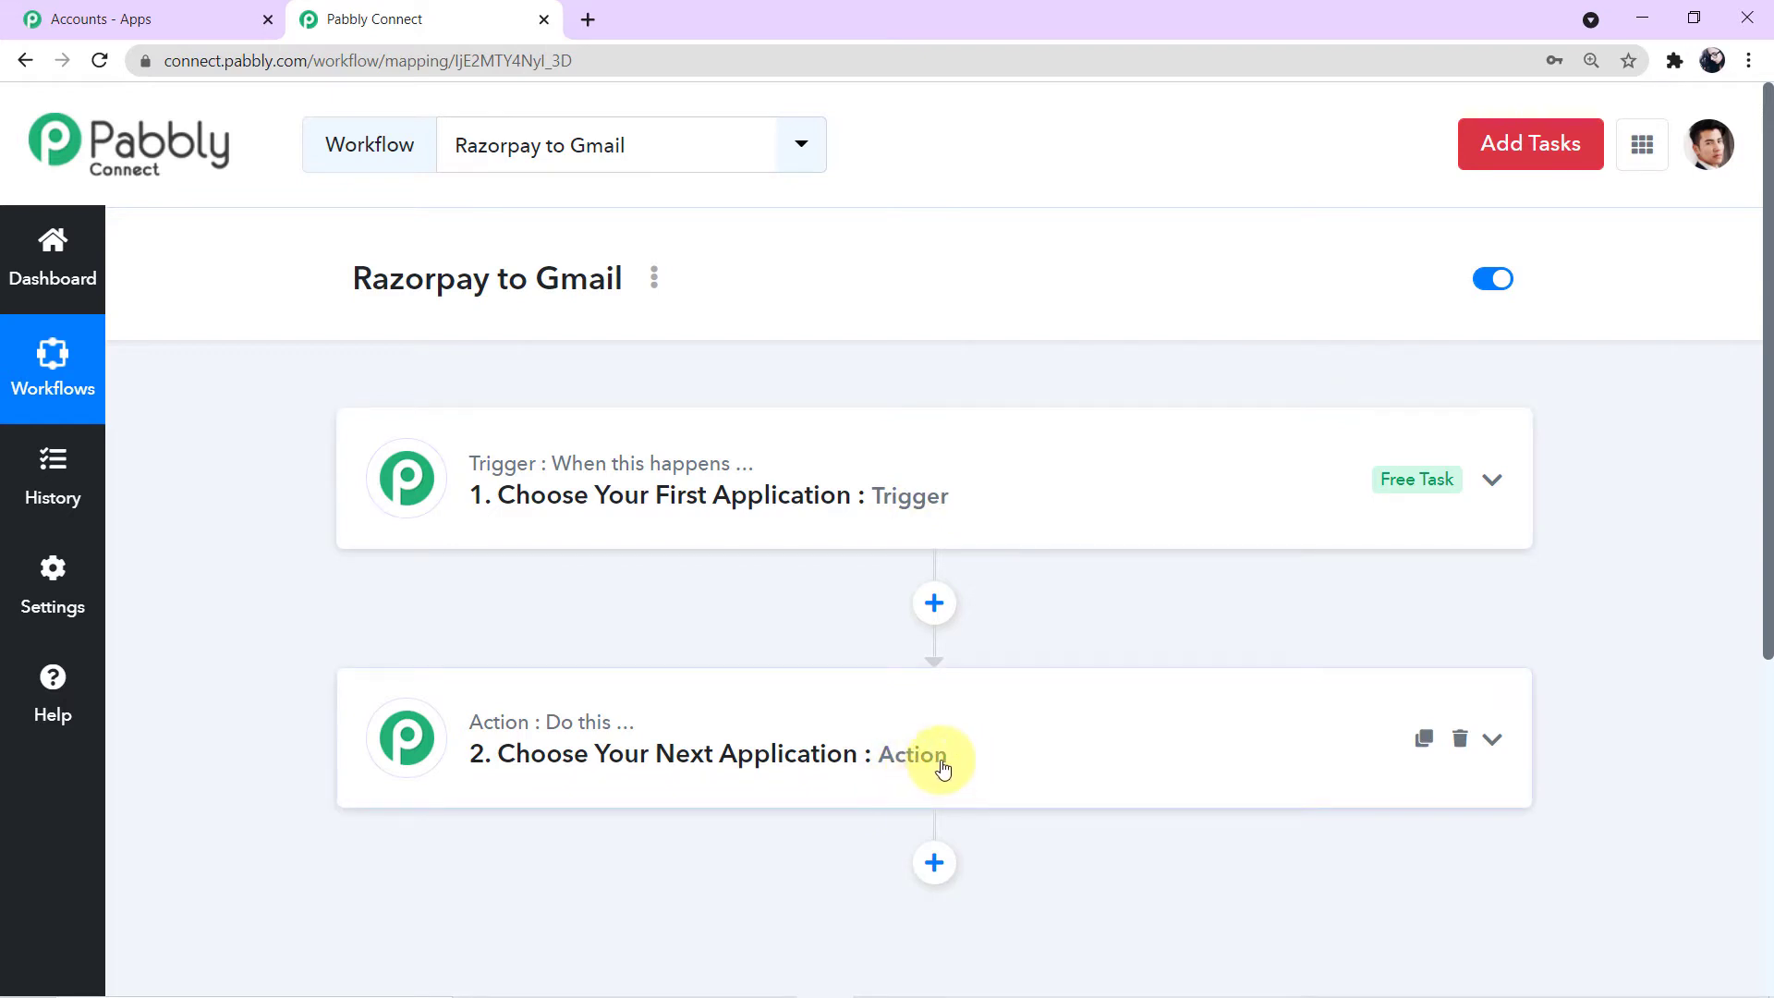
{"action": "left_click", "coordinate": [1024, 529]}
{"action": "scroll", "coordinate": [1021, 527], "scroll_direction": "down", "scroll_amount": 1}
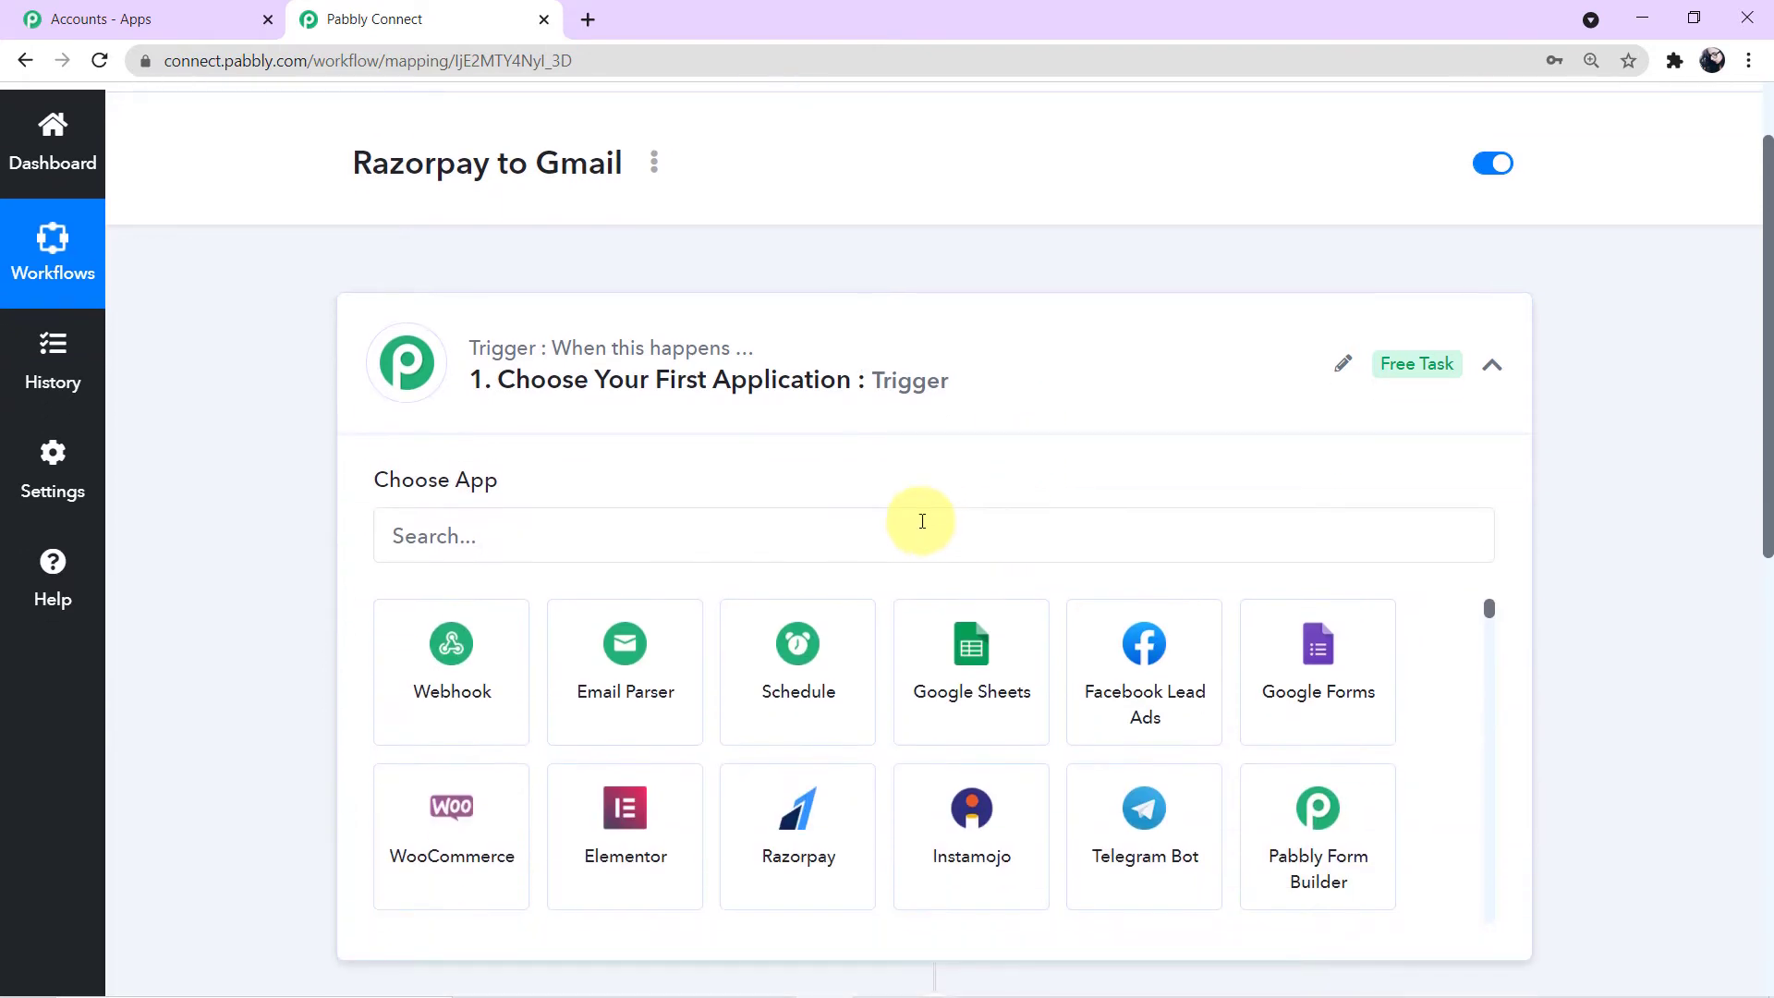
{"action": "left_click", "coordinate": [564, 536]}
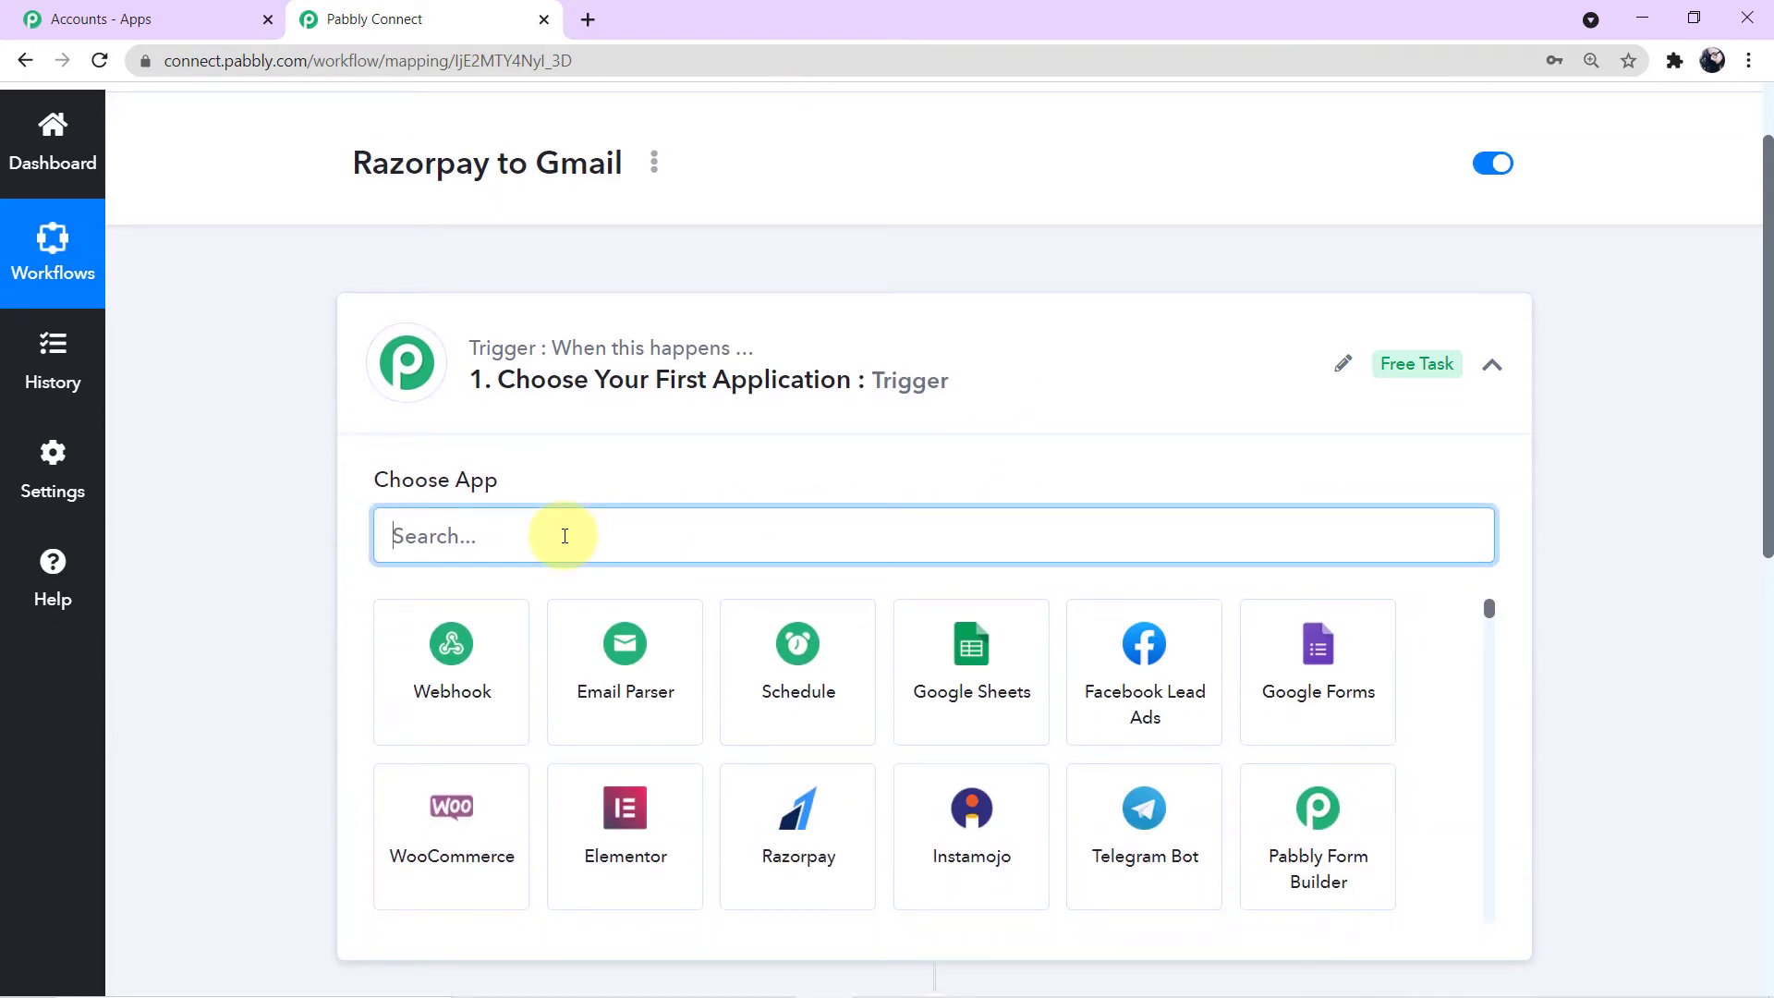
{"action": "type", "text": "razorp"}
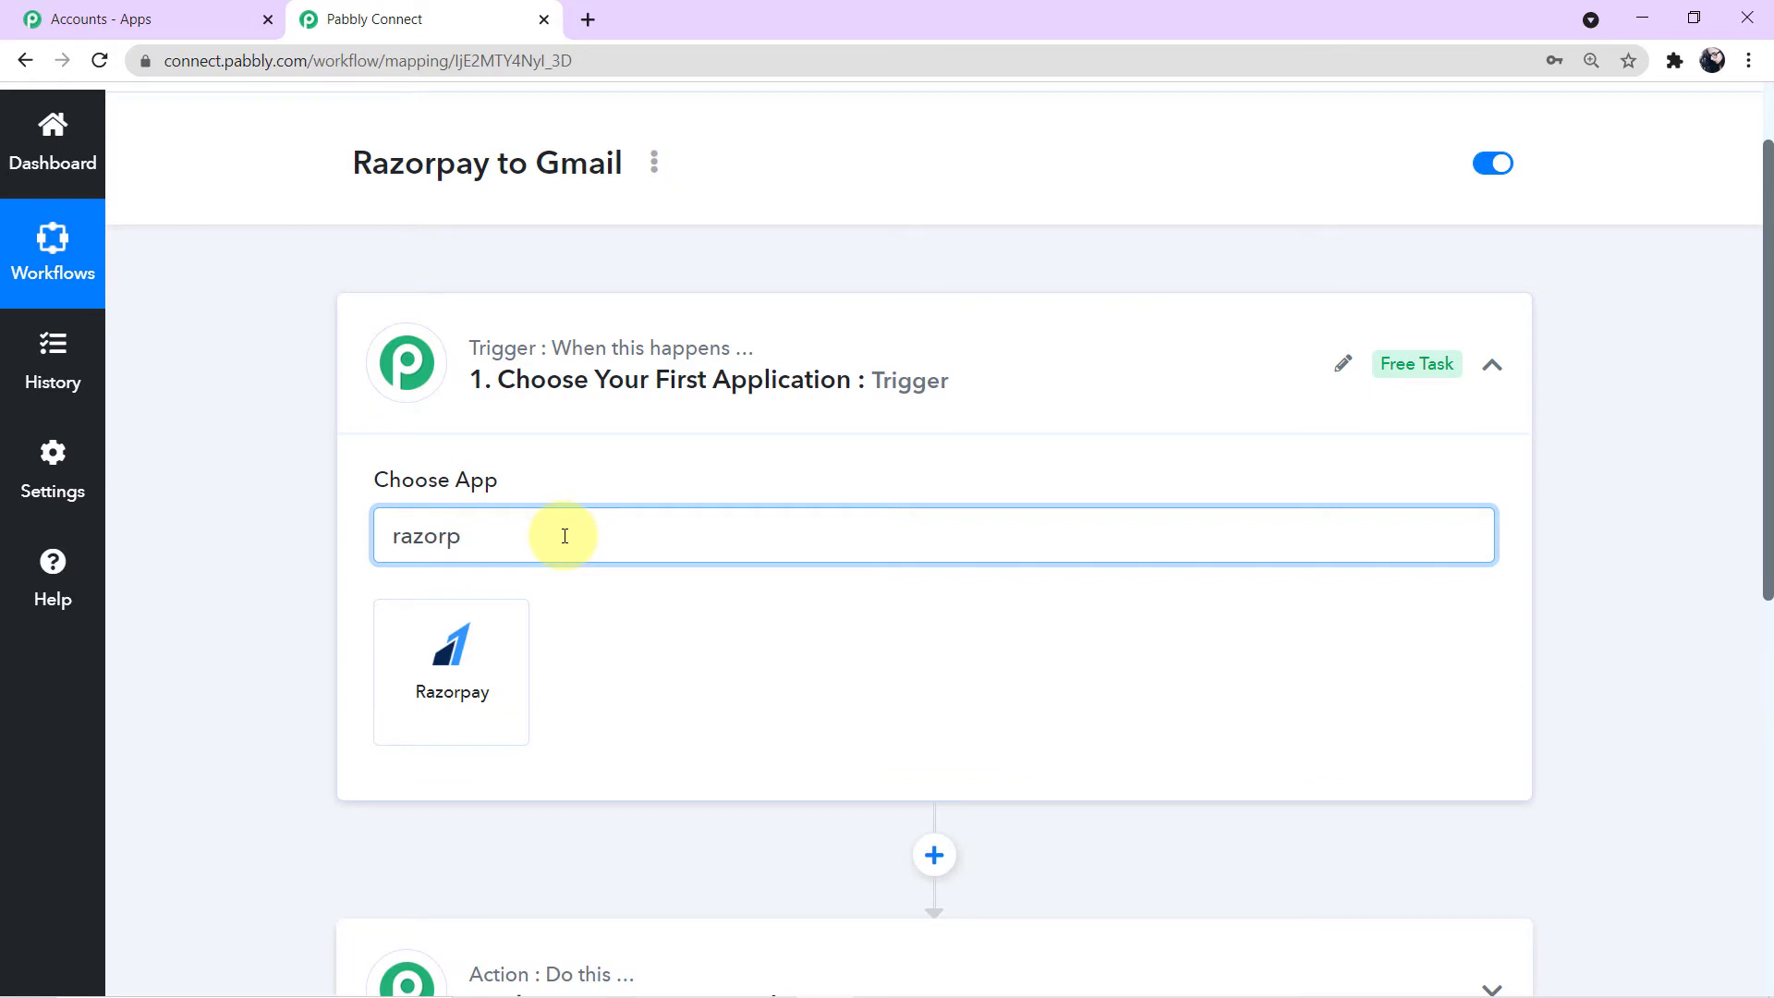
{"action": "left_click", "coordinate": [517, 681]}
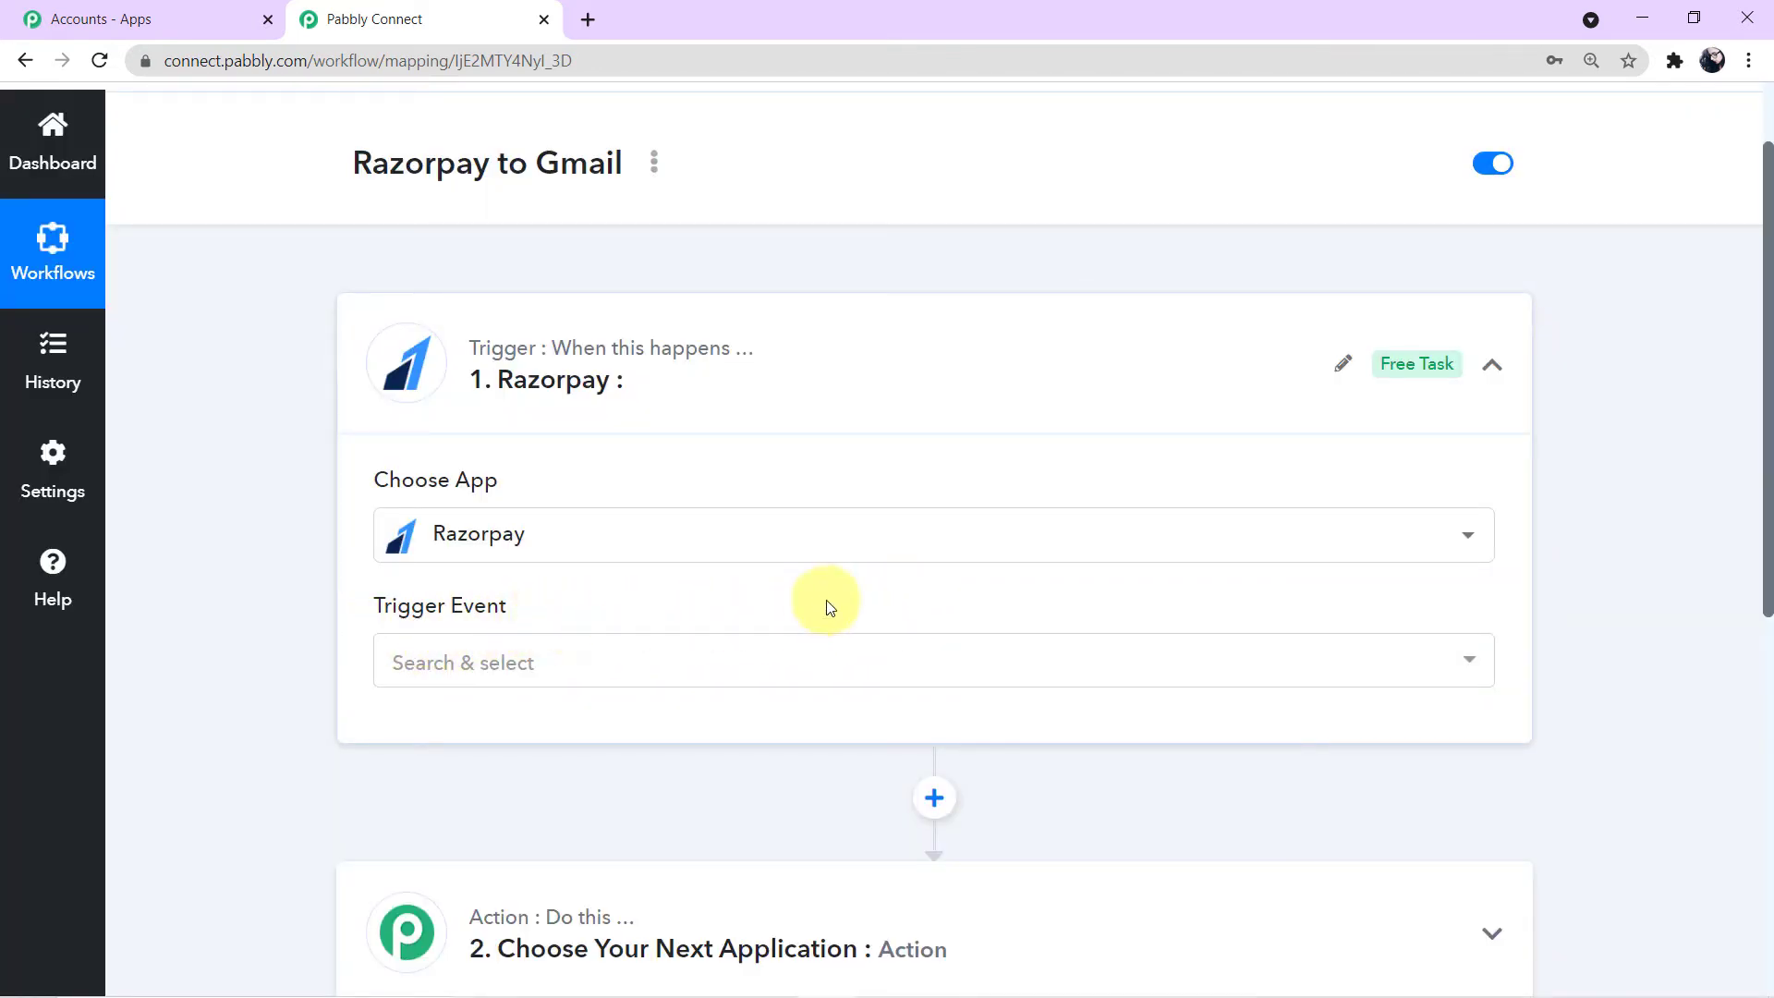
- Choose Payment Captured as the Razorpay trigger event
{"action": "left_click", "coordinate": [1471, 664]}
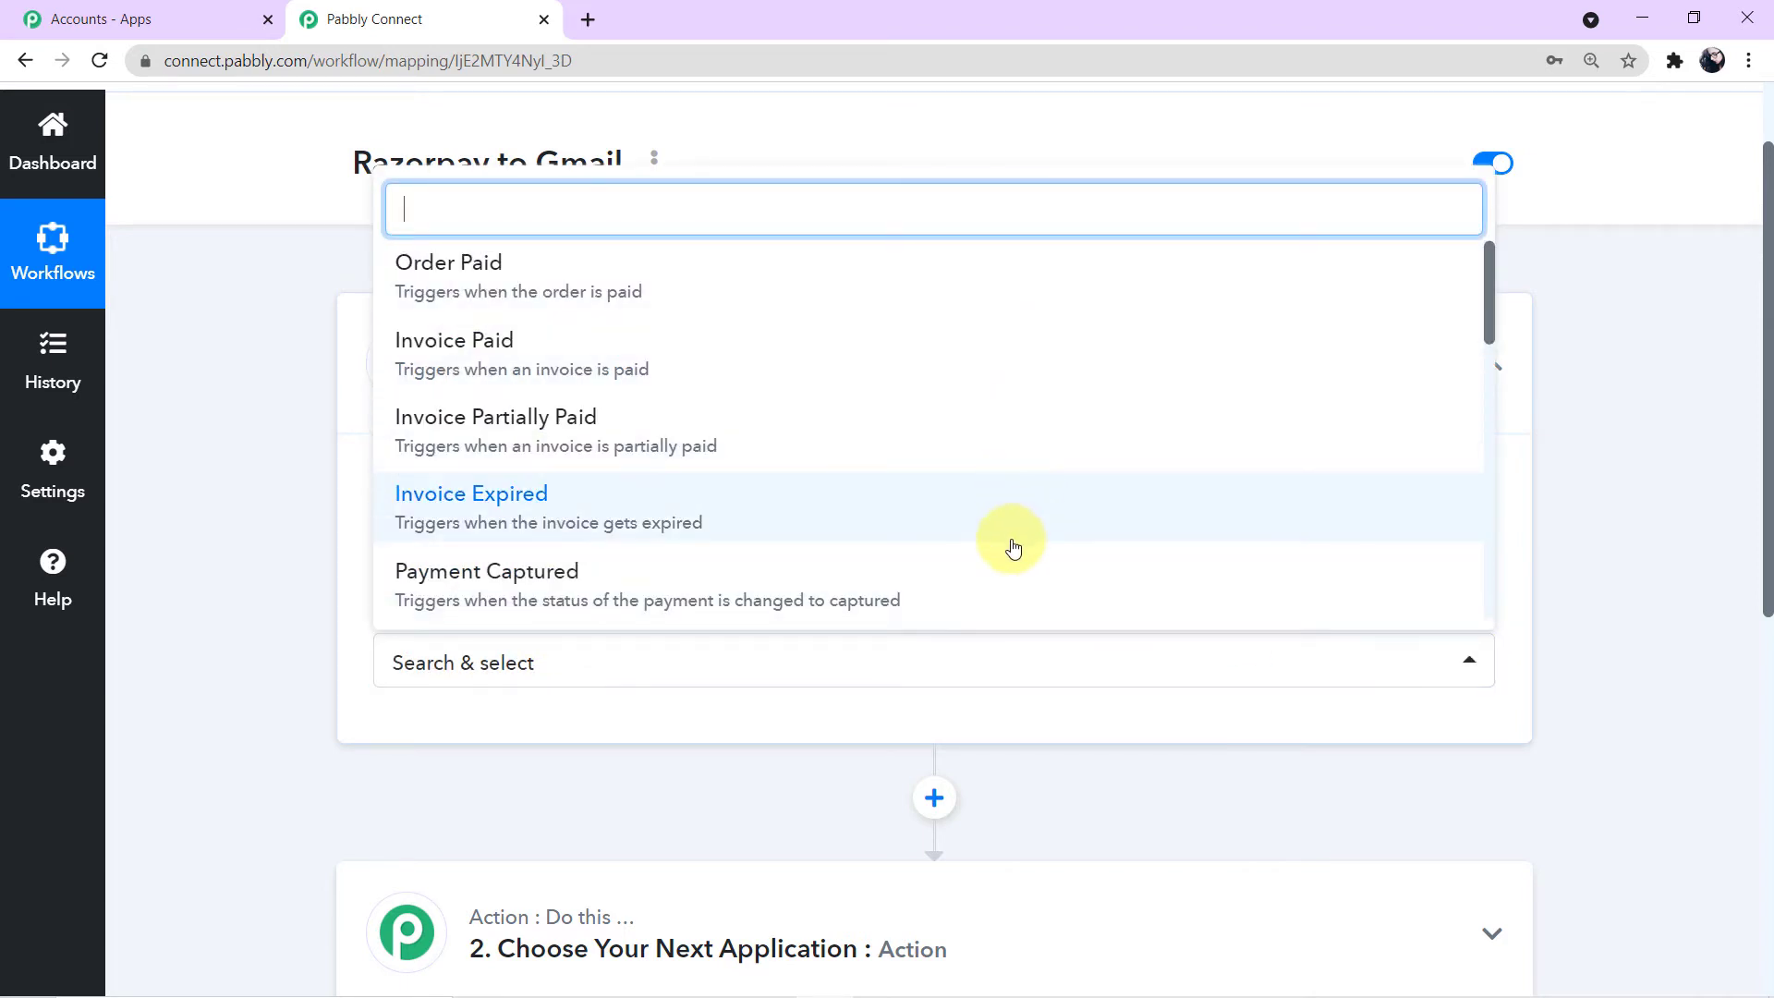
{"action": "scroll", "coordinate": [850, 508], "scroll_direction": "down", "scroll_amount": 6}
{"action": "scroll", "coordinate": [850, 510], "scroll_direction": "down", "scroll_amount": 4}
{"action": "scroll", "coordinate": [850, 510], "scroll_direction": "up", "scroll_amount": 10}
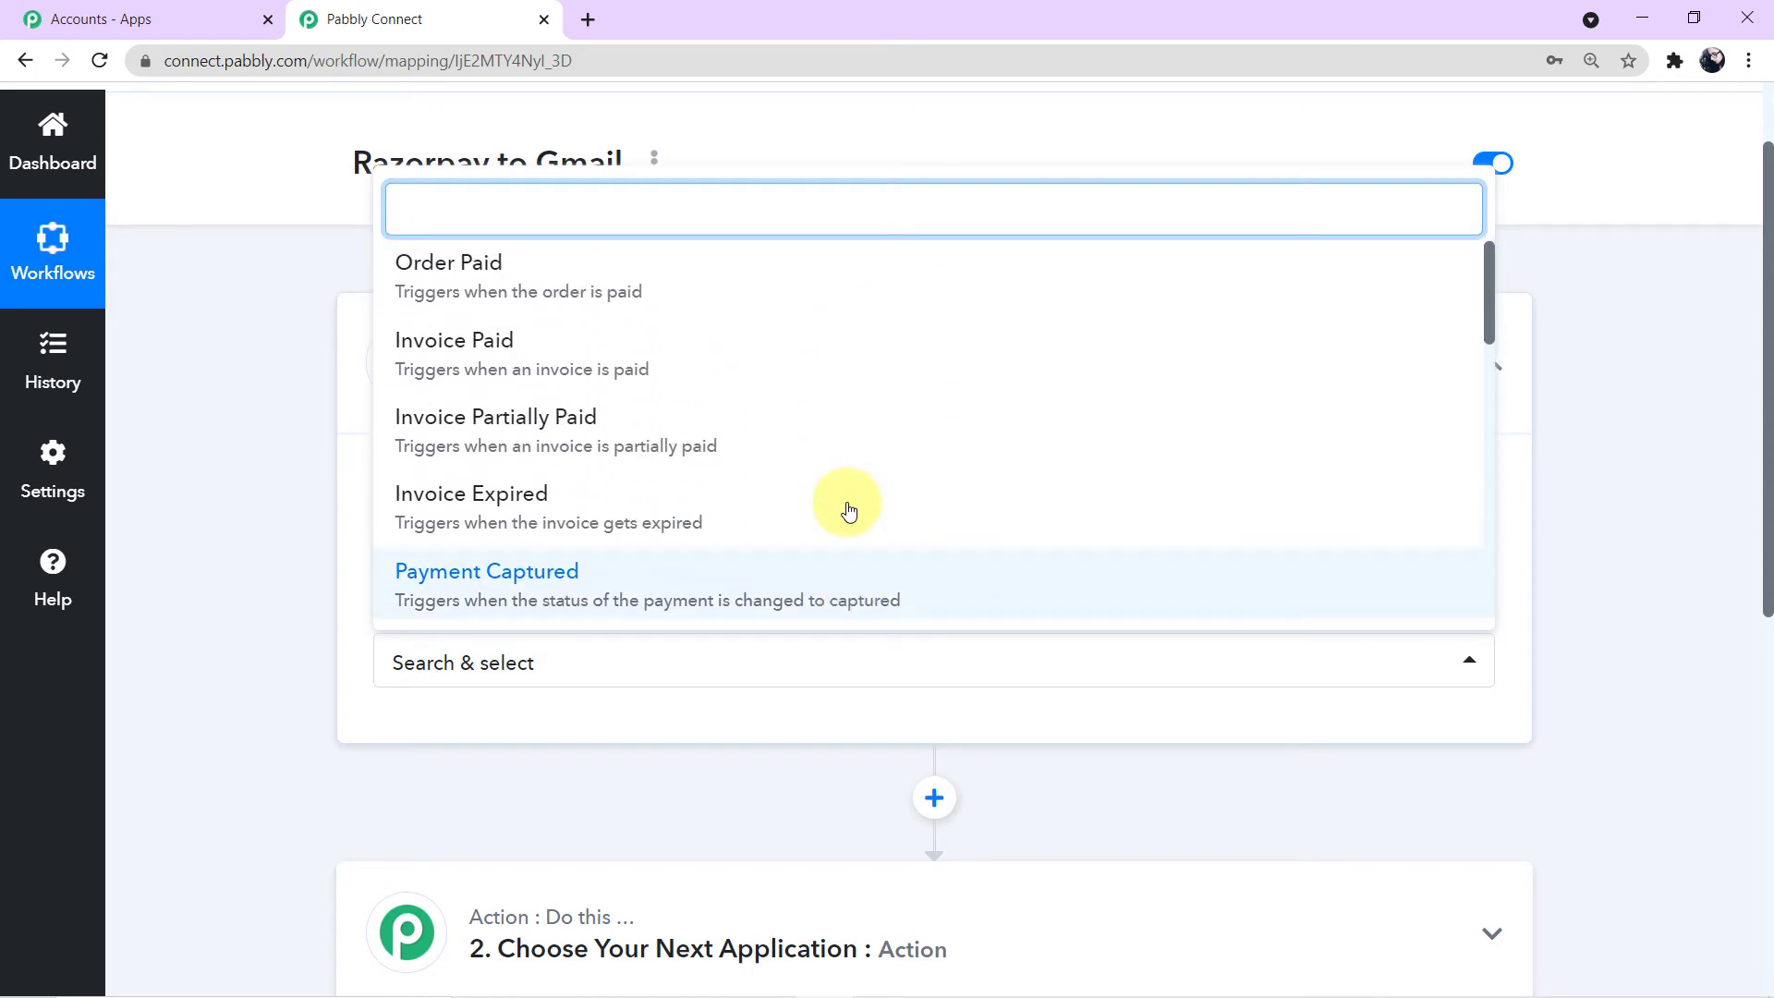
{"action": "left_click", "coordinate": [672, 599]}
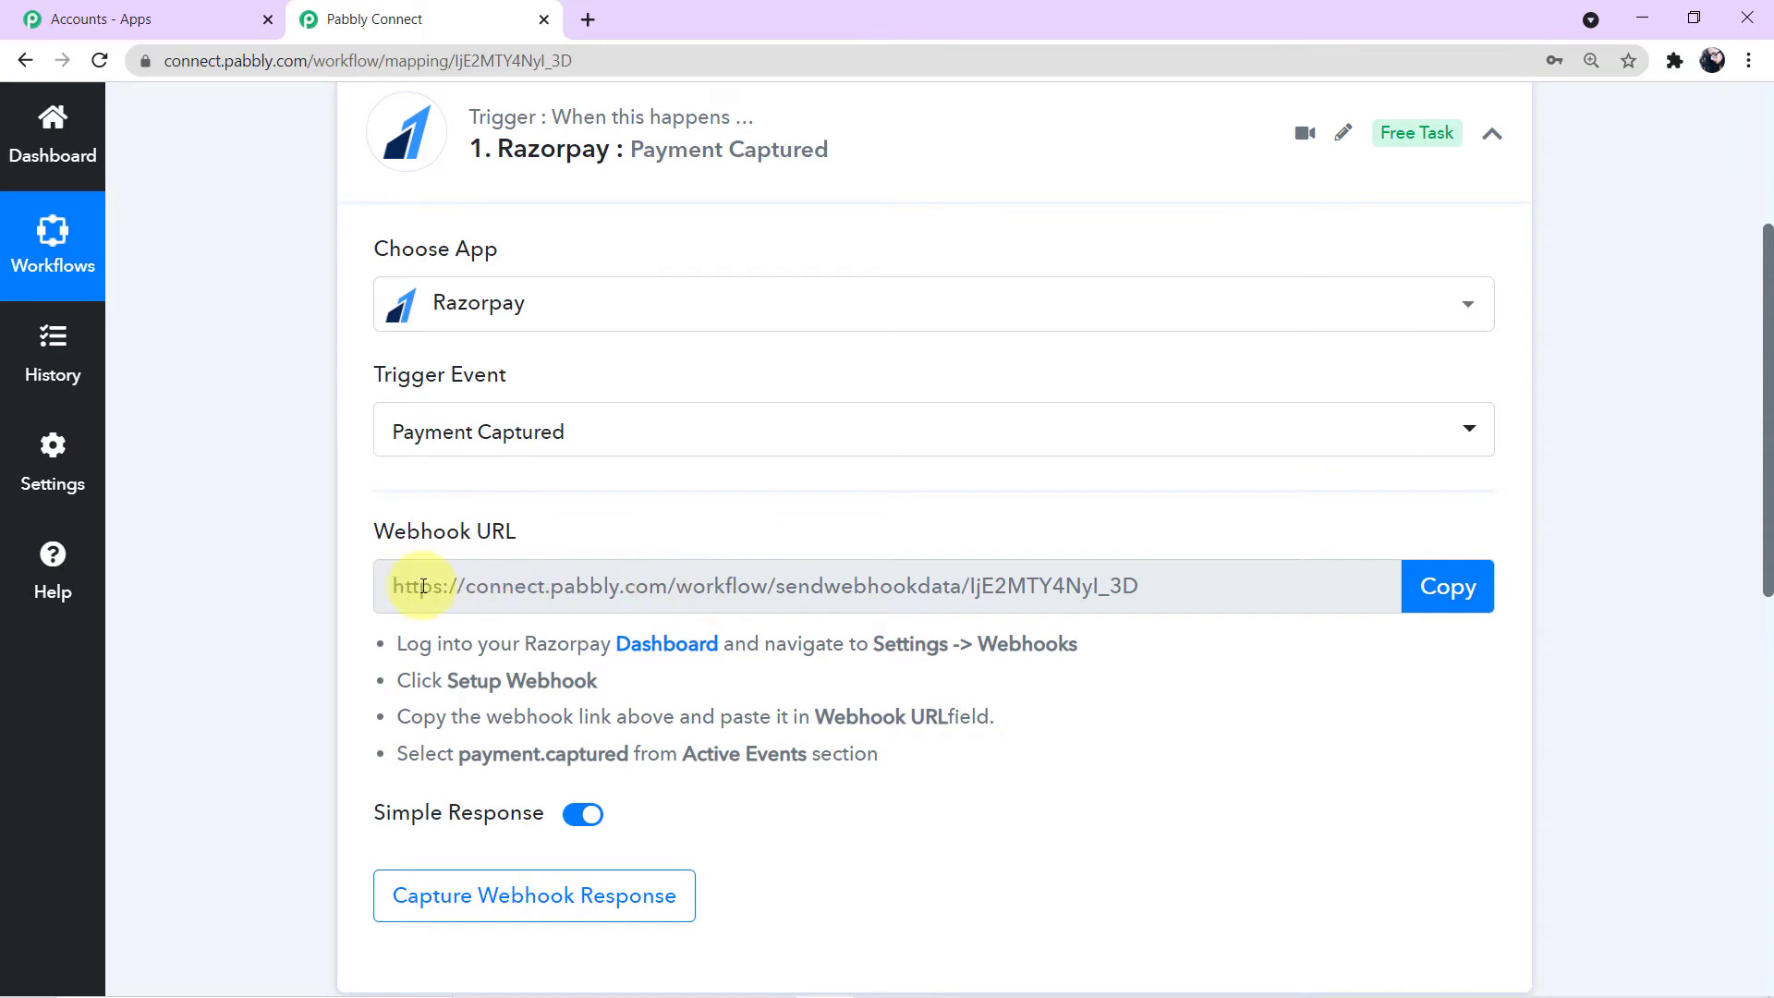
- Open the Razorpay dashboard through the link in the trigger's webhook instructions
{"action": "left_click_drag", "start_coordinate": [384, 583], "coordinate": [1170, 580]}
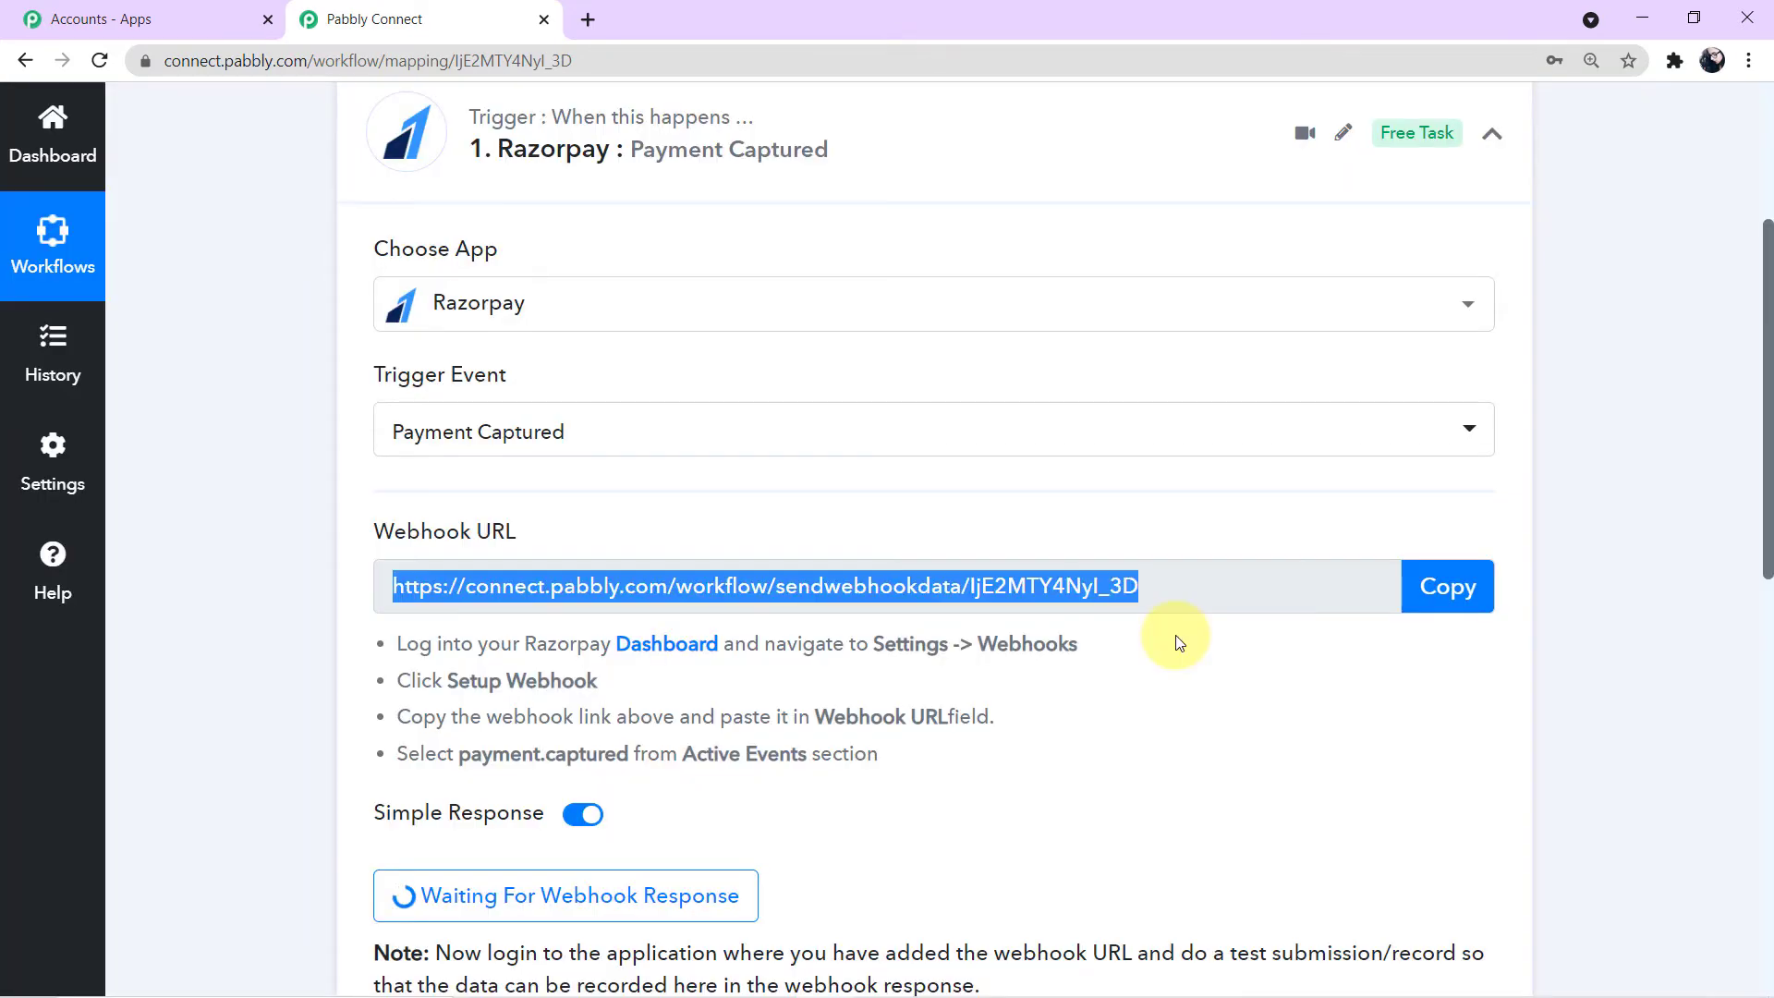
{"action": "left_click", "coordinate": [1180, 644]}
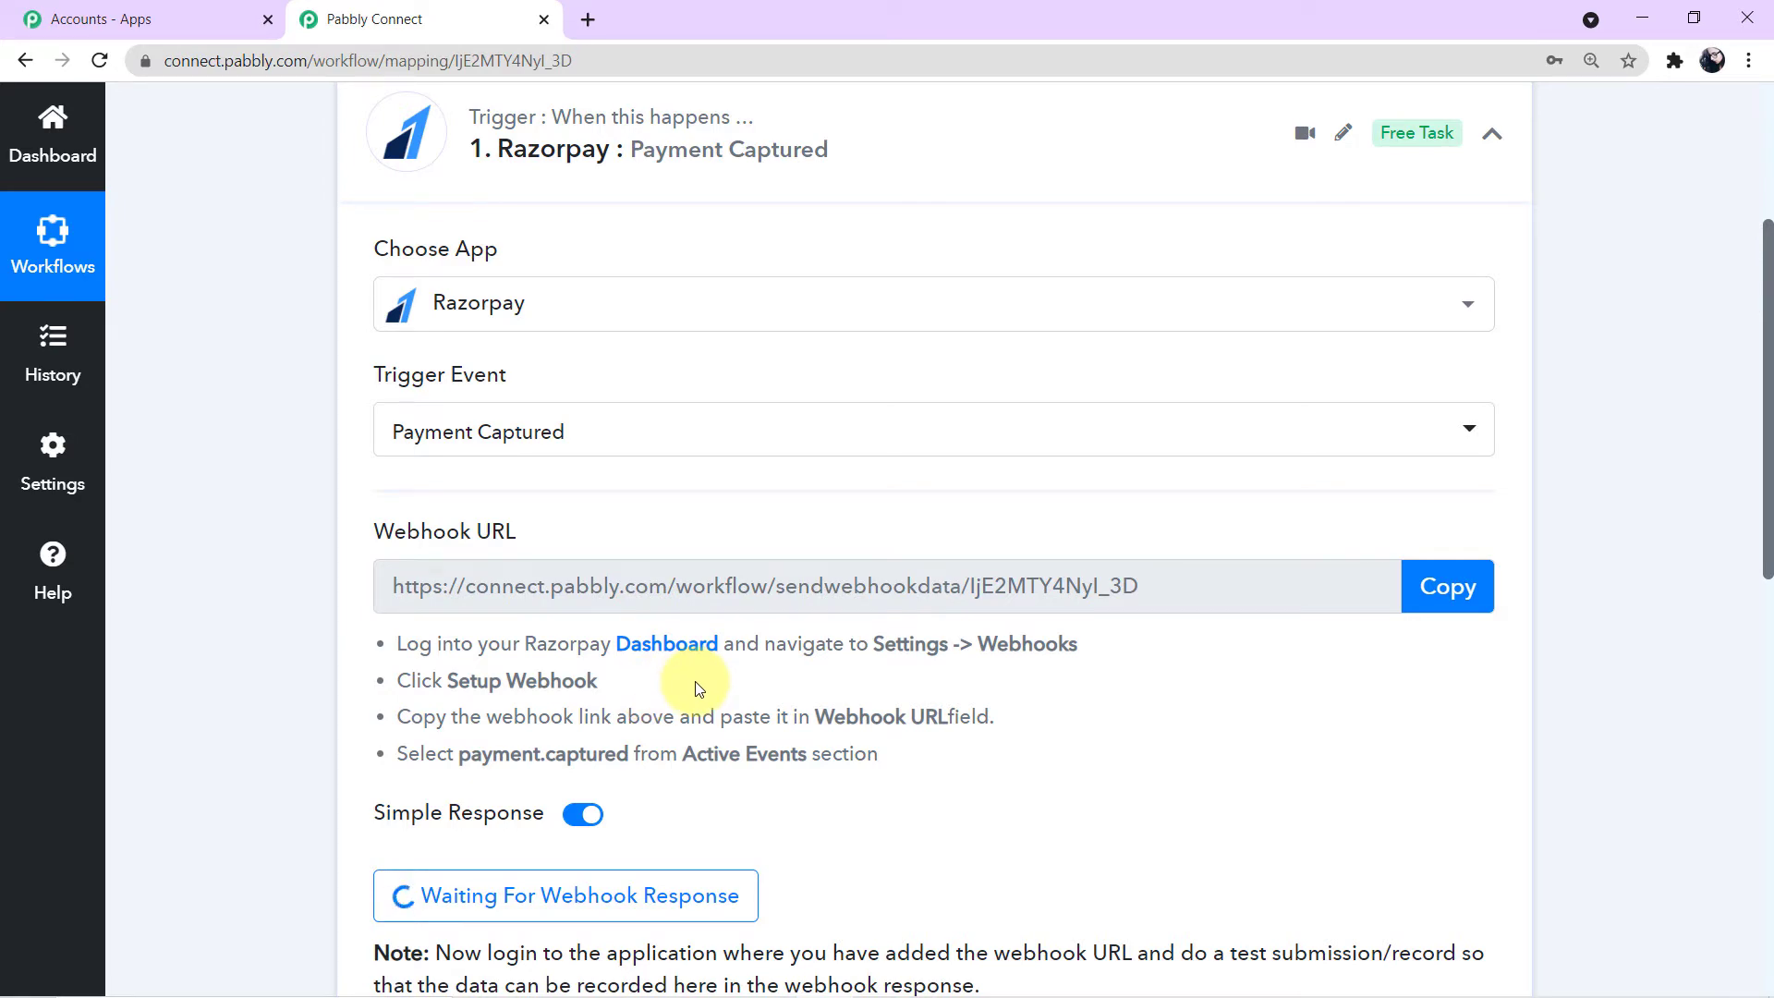
{"action": "left_click", "coordinate": [693, 646]}
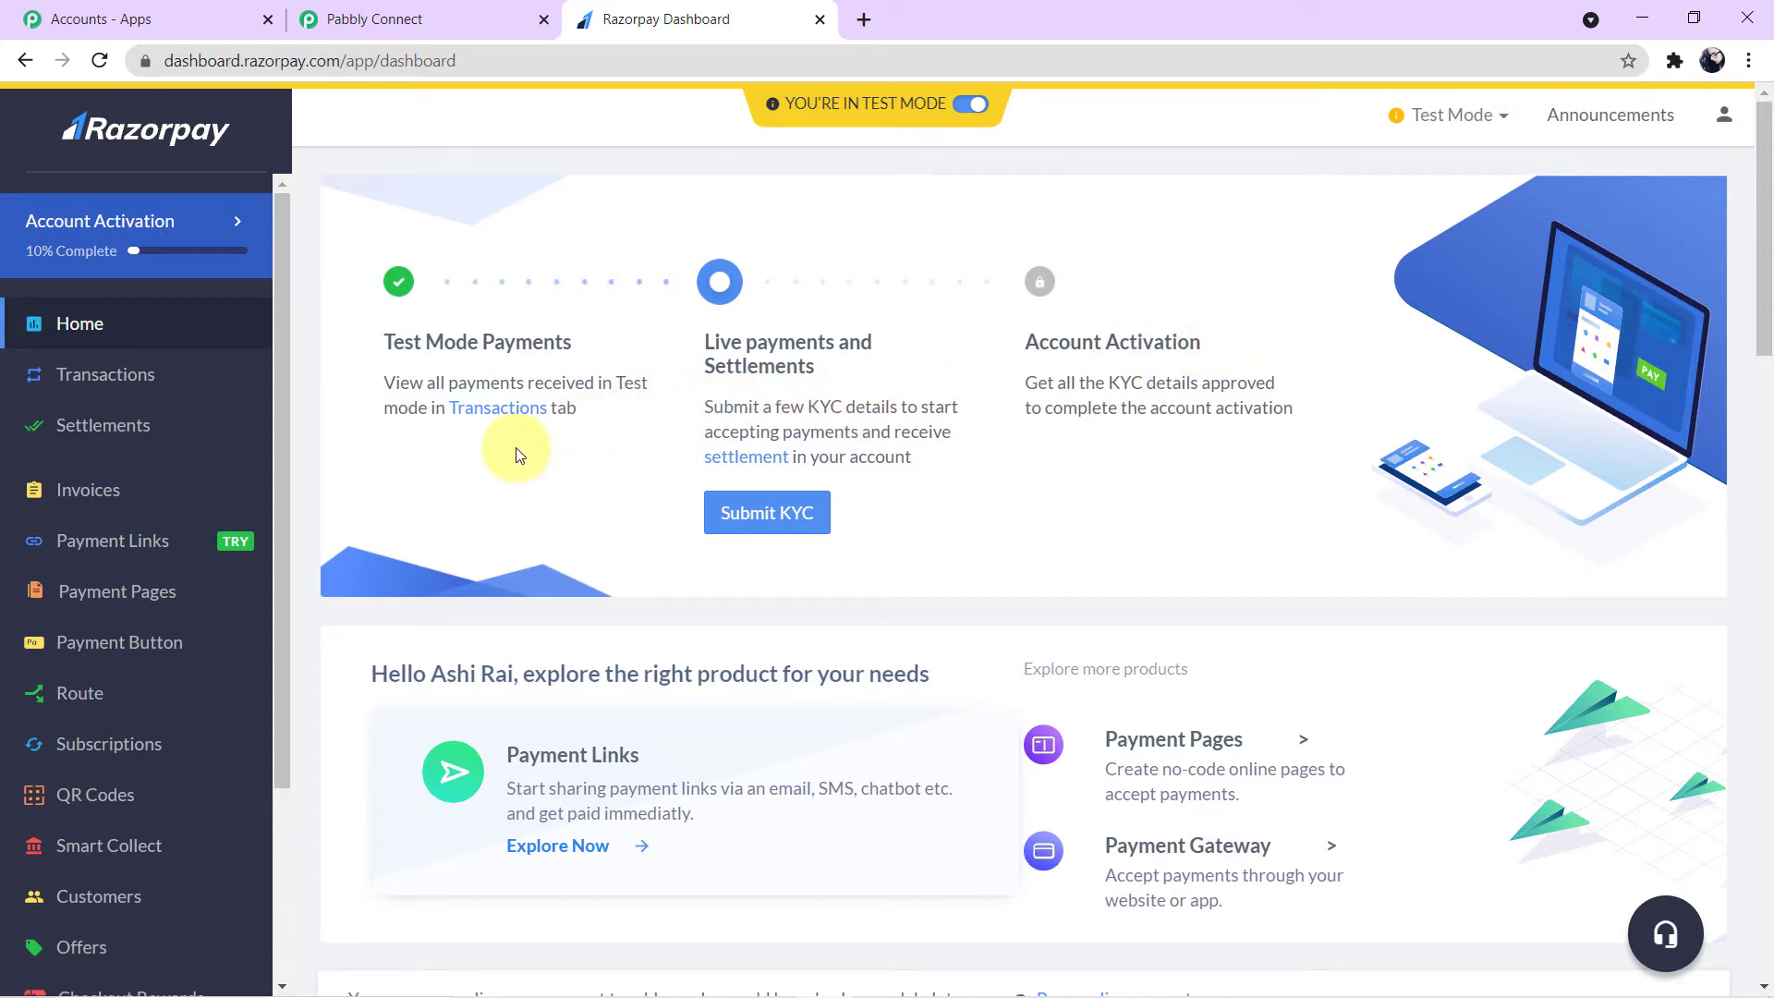
- Open the Razorpay webhook settings and start adding a new webhook
{"action": "scroll", "coordinate": [167, 468], "scroll_direction": "down", "scroll_amount": 3}
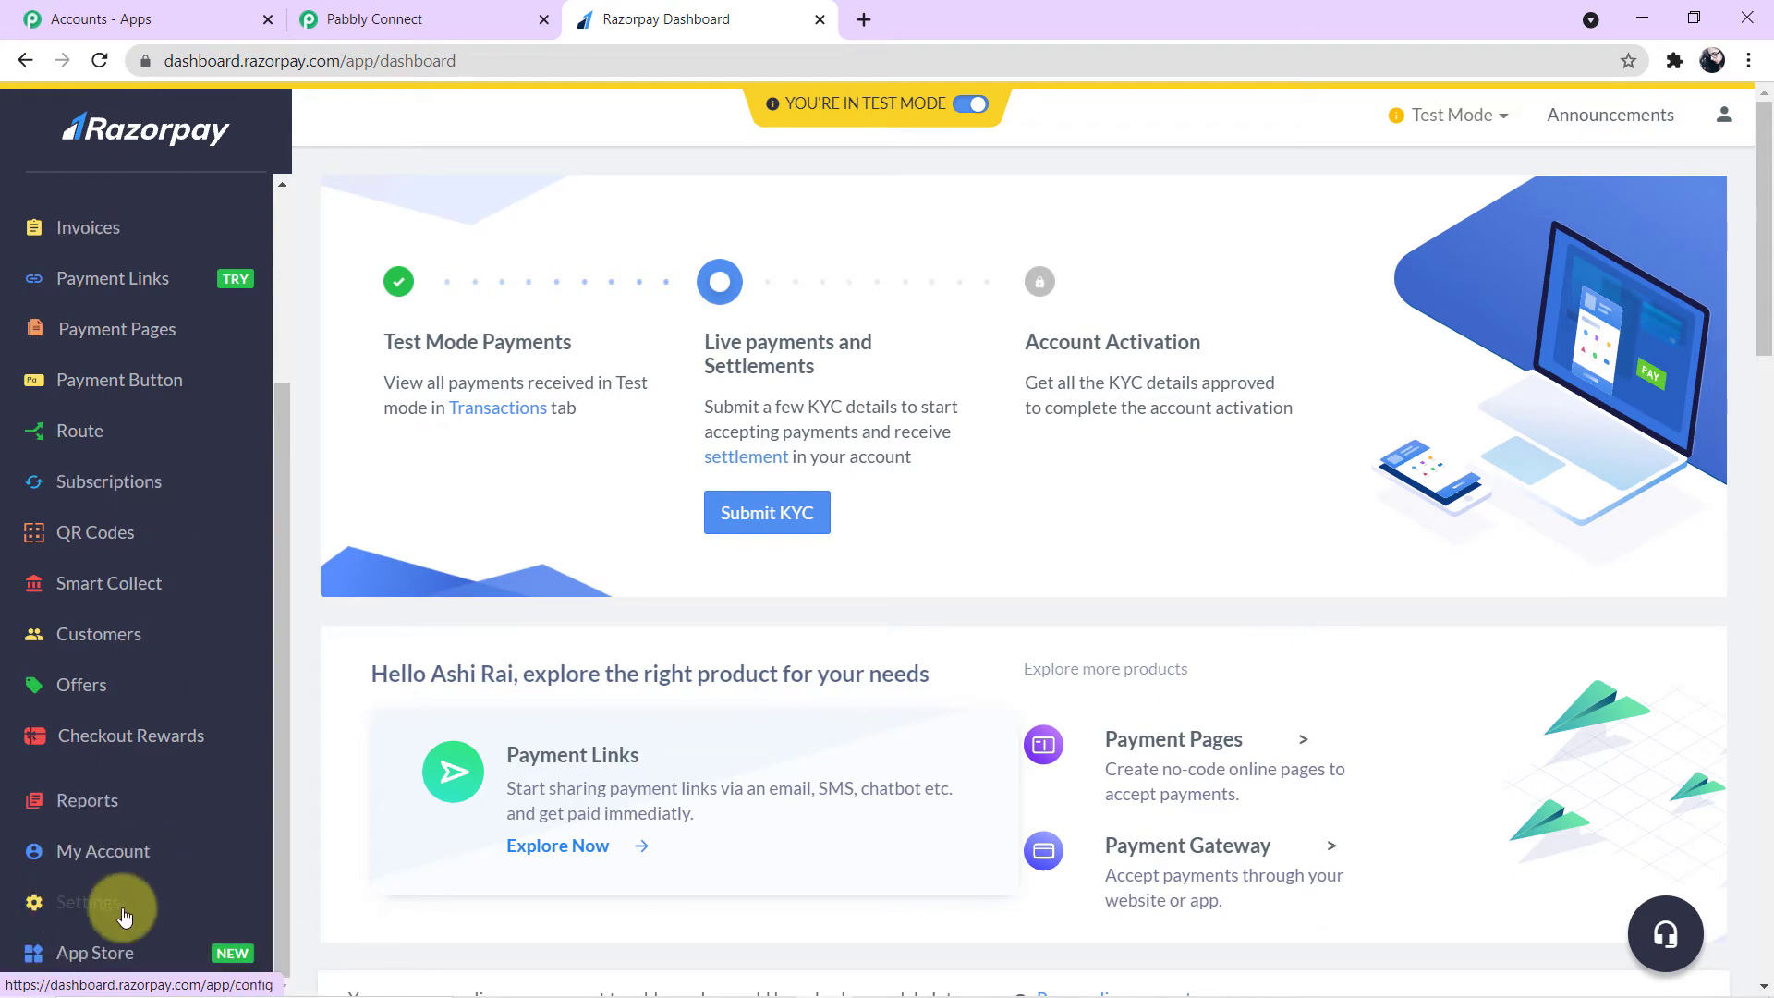
{"action": "left_click", "coordinate": [139, 910]}
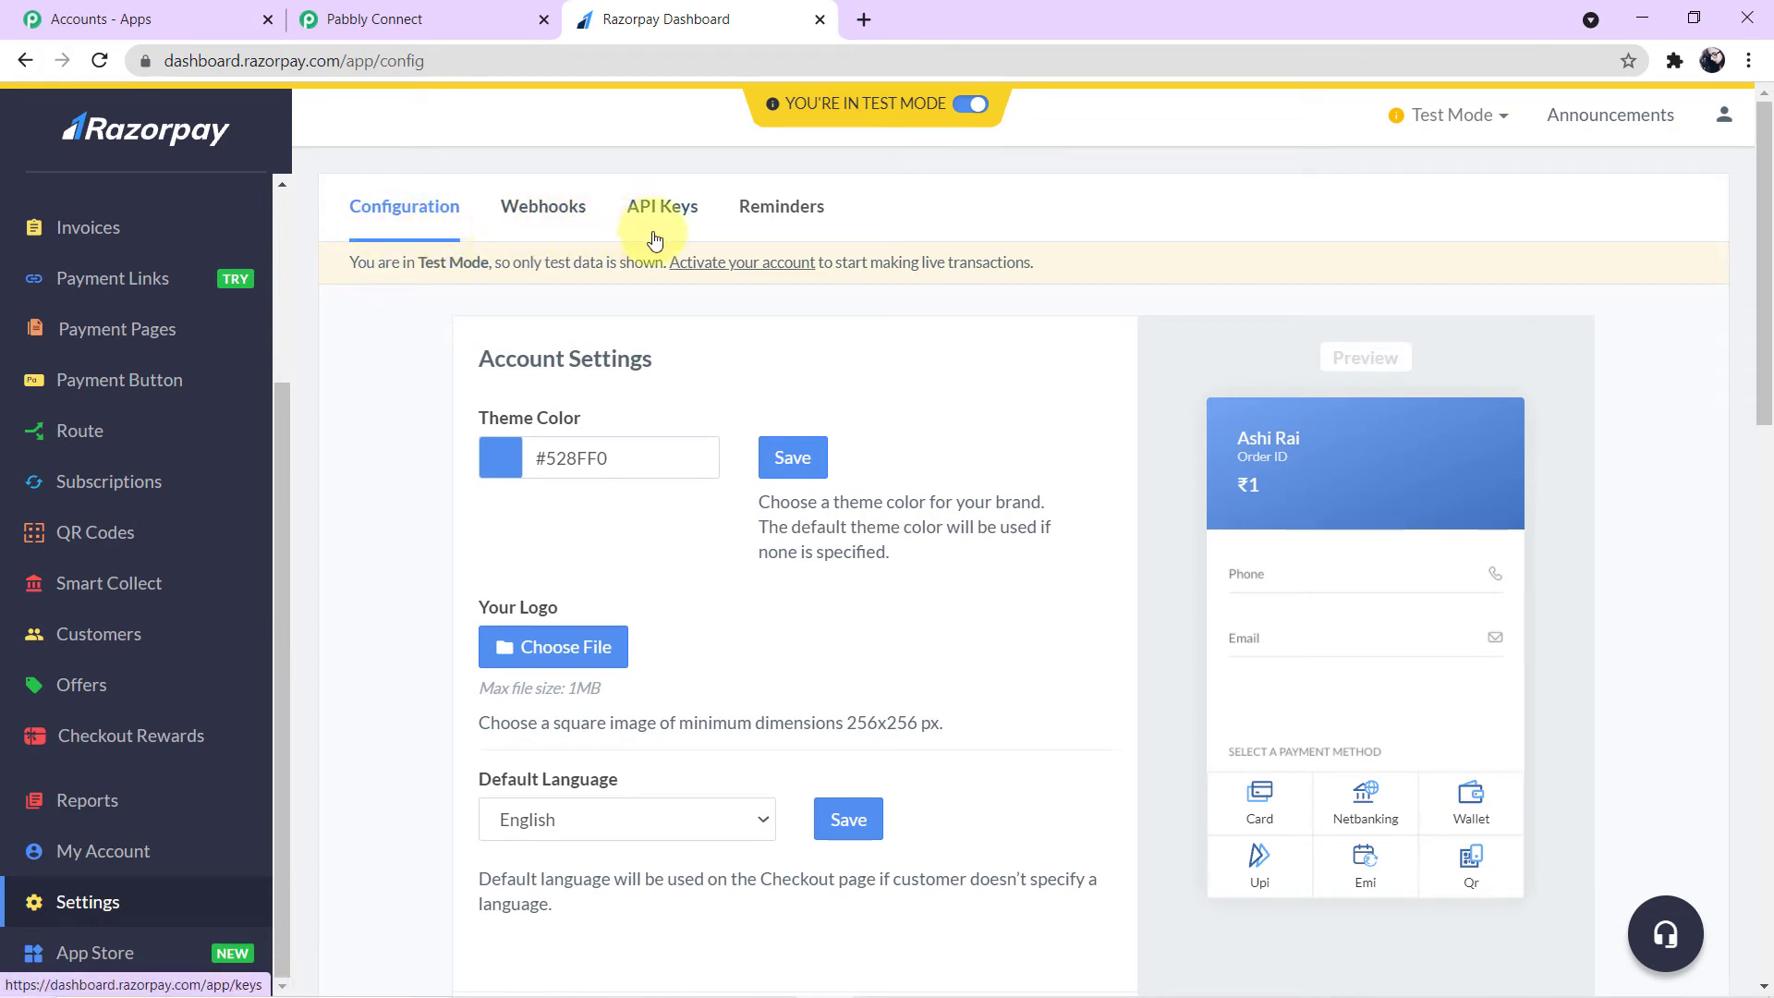
{"action": "left_click", "coordinate": [565, 215]}
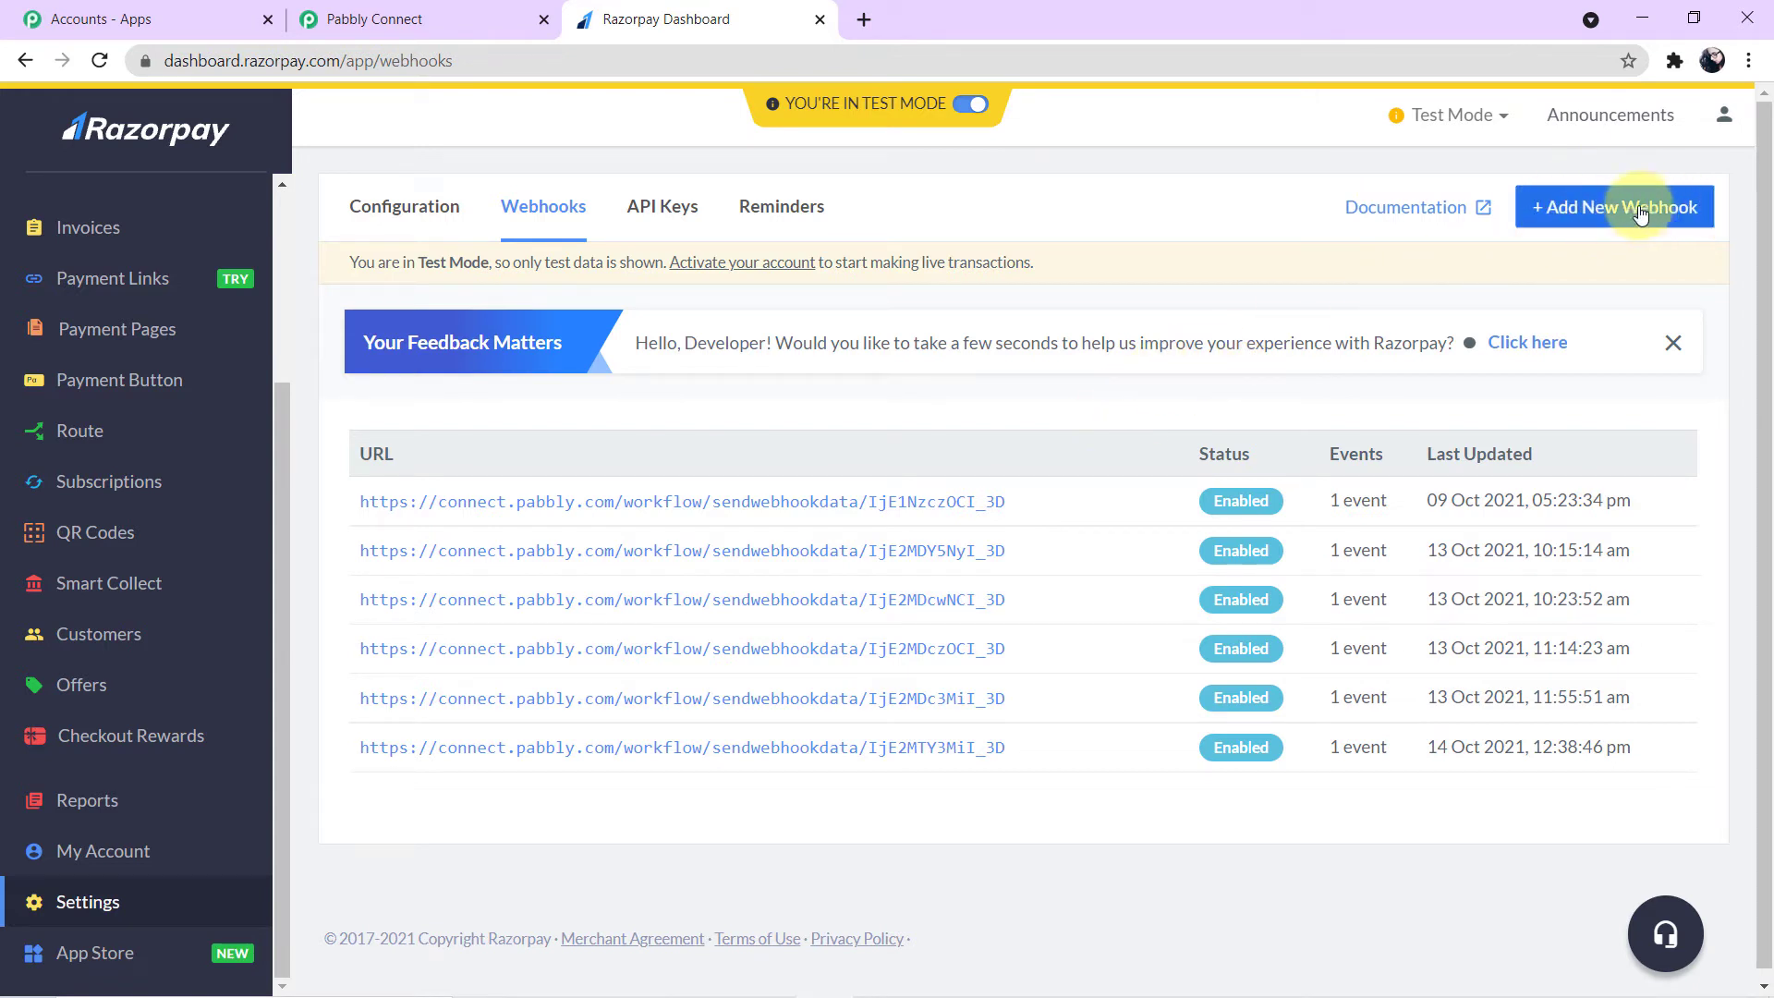
{"action": "left_click", "coordinate": [1618, 225]}
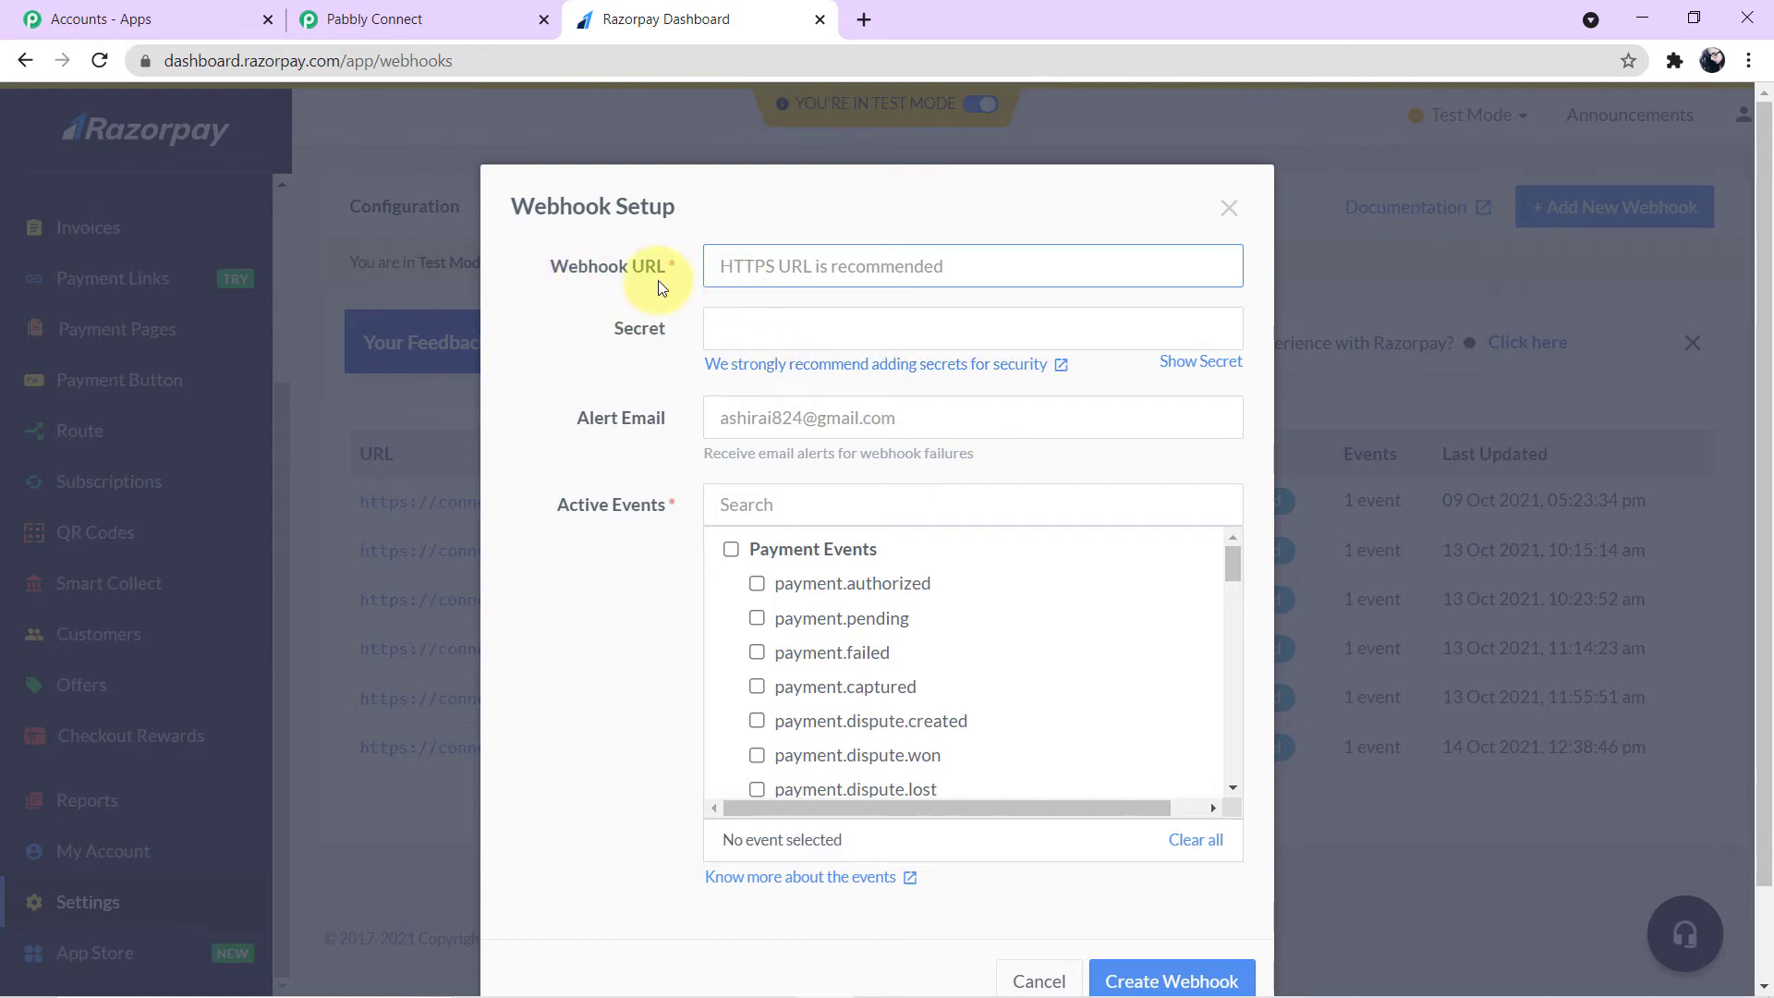
- Copy the trigger's webhook URL in the Pabbly Connect tab and return to the Razorpay tab
{"action": "left_click", "coordinate": [415, 19]}
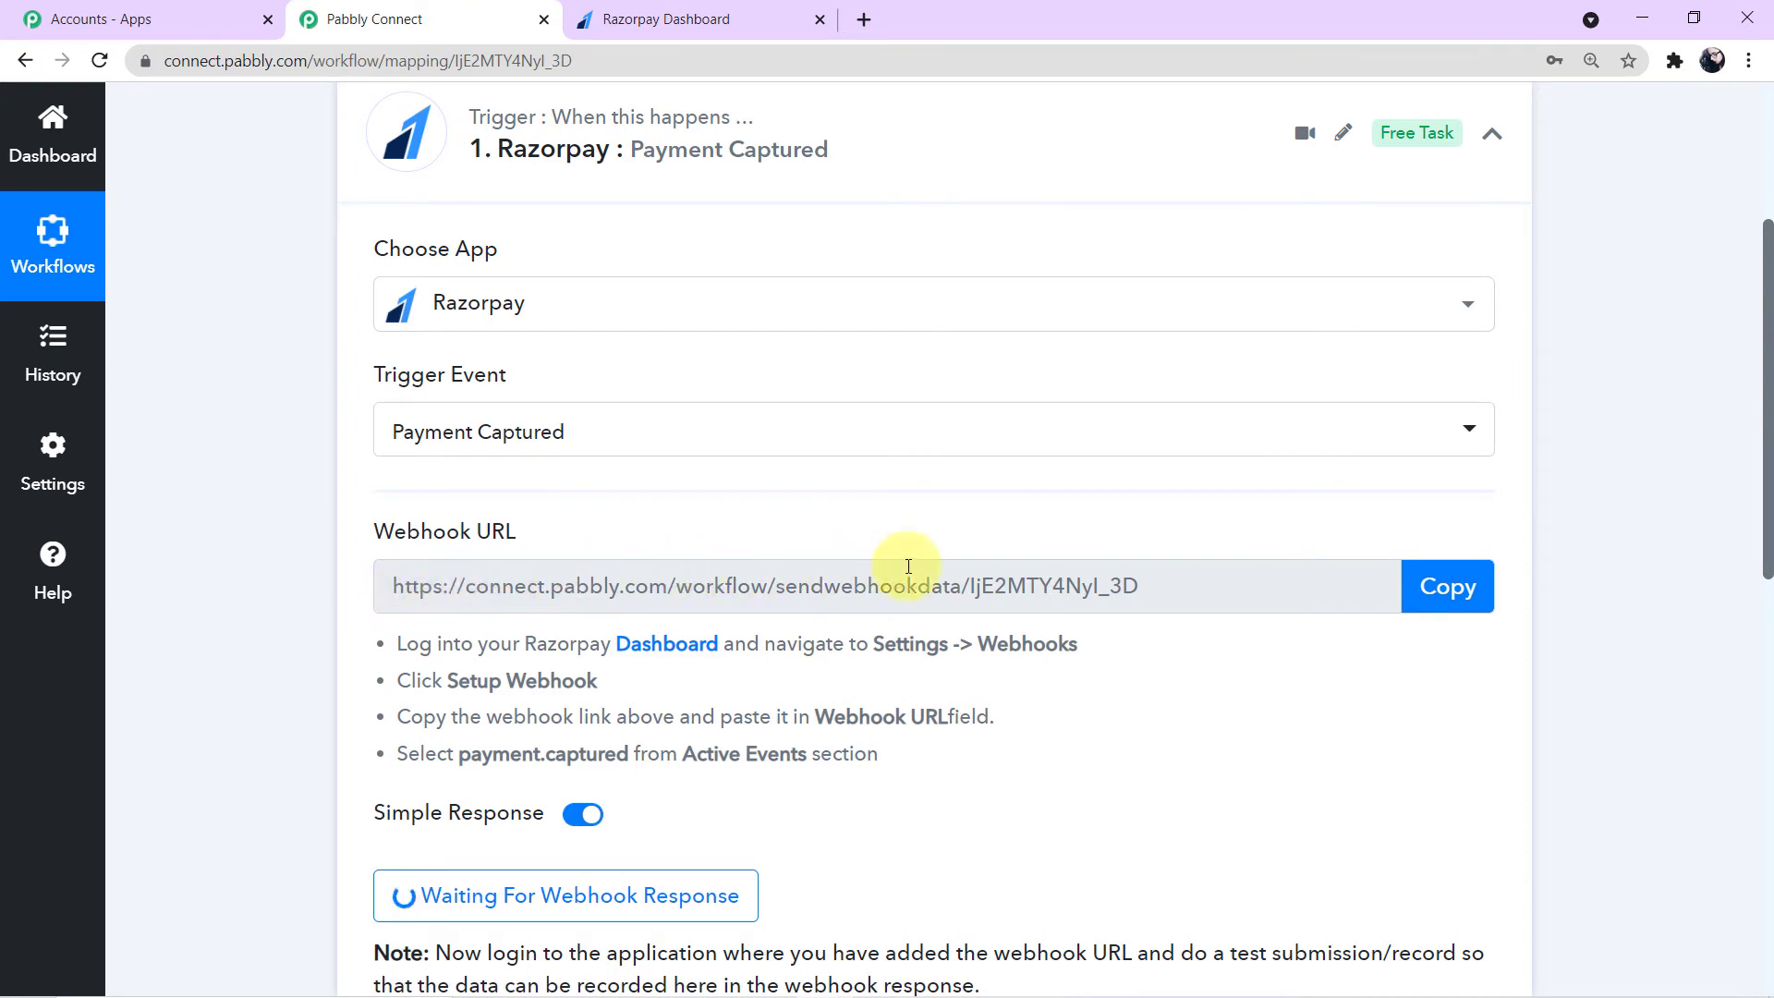
{"action": "left_click", "coordinate": [1441, 591]}
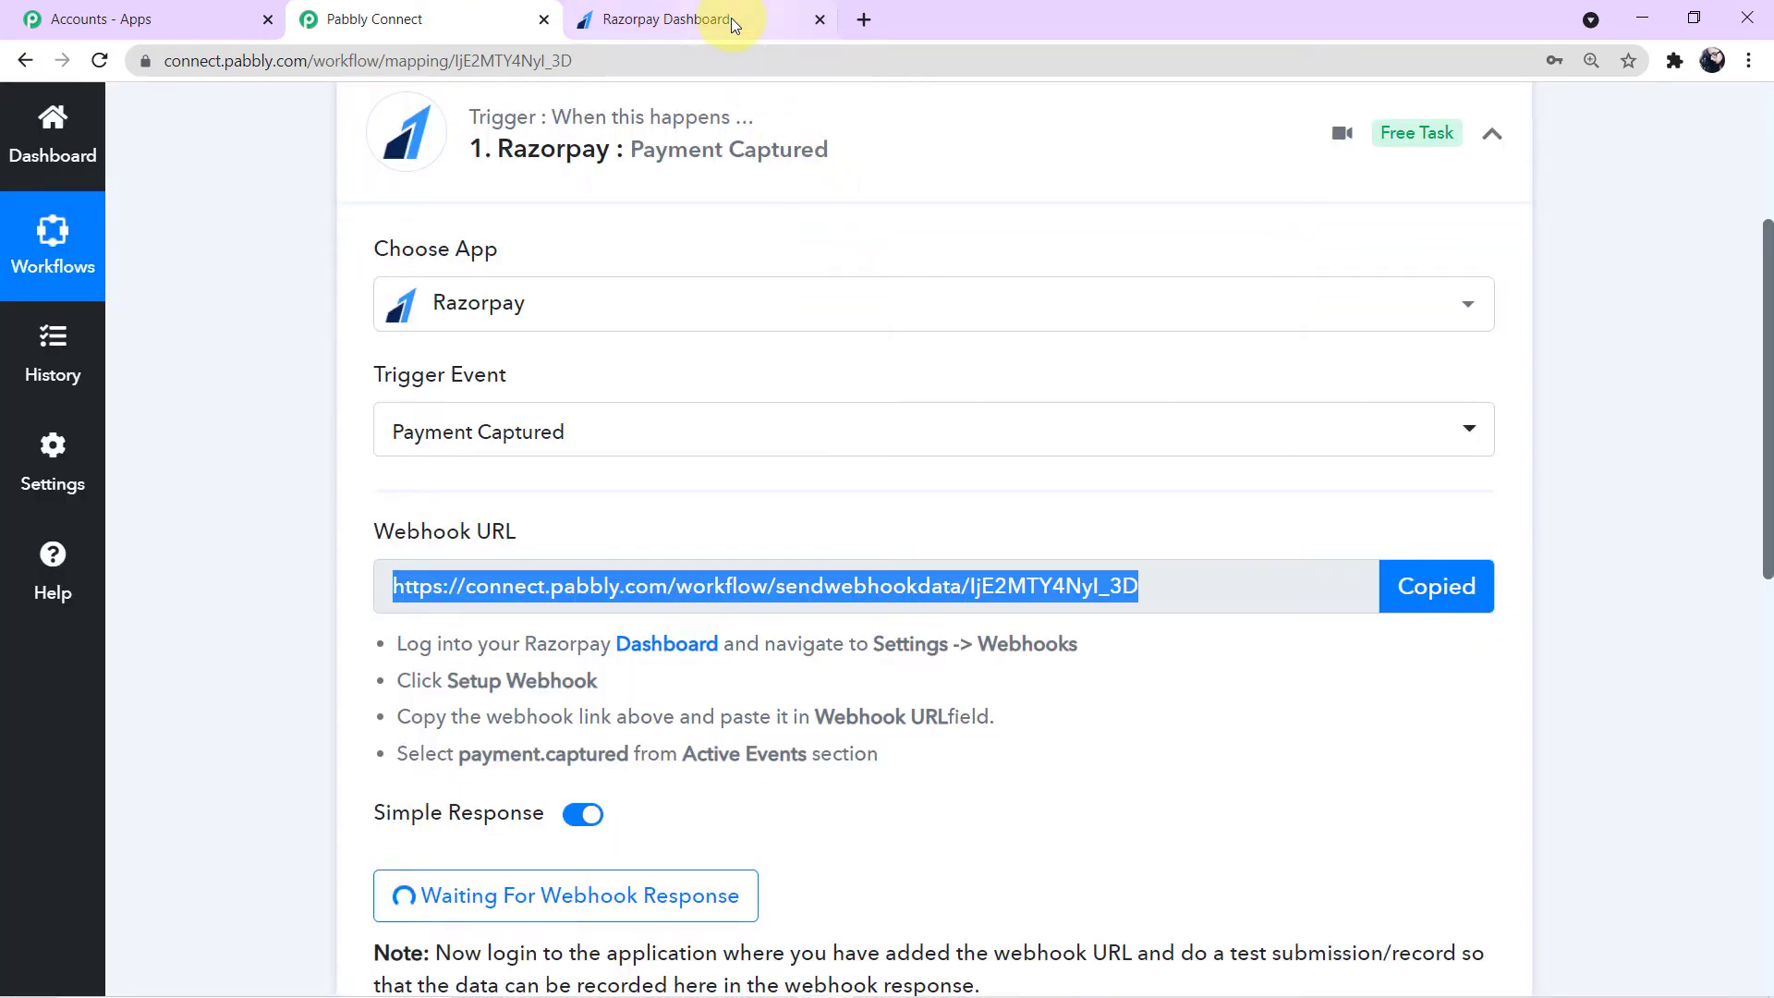
{"action": "left_click", "coordinate": [730, 18]}
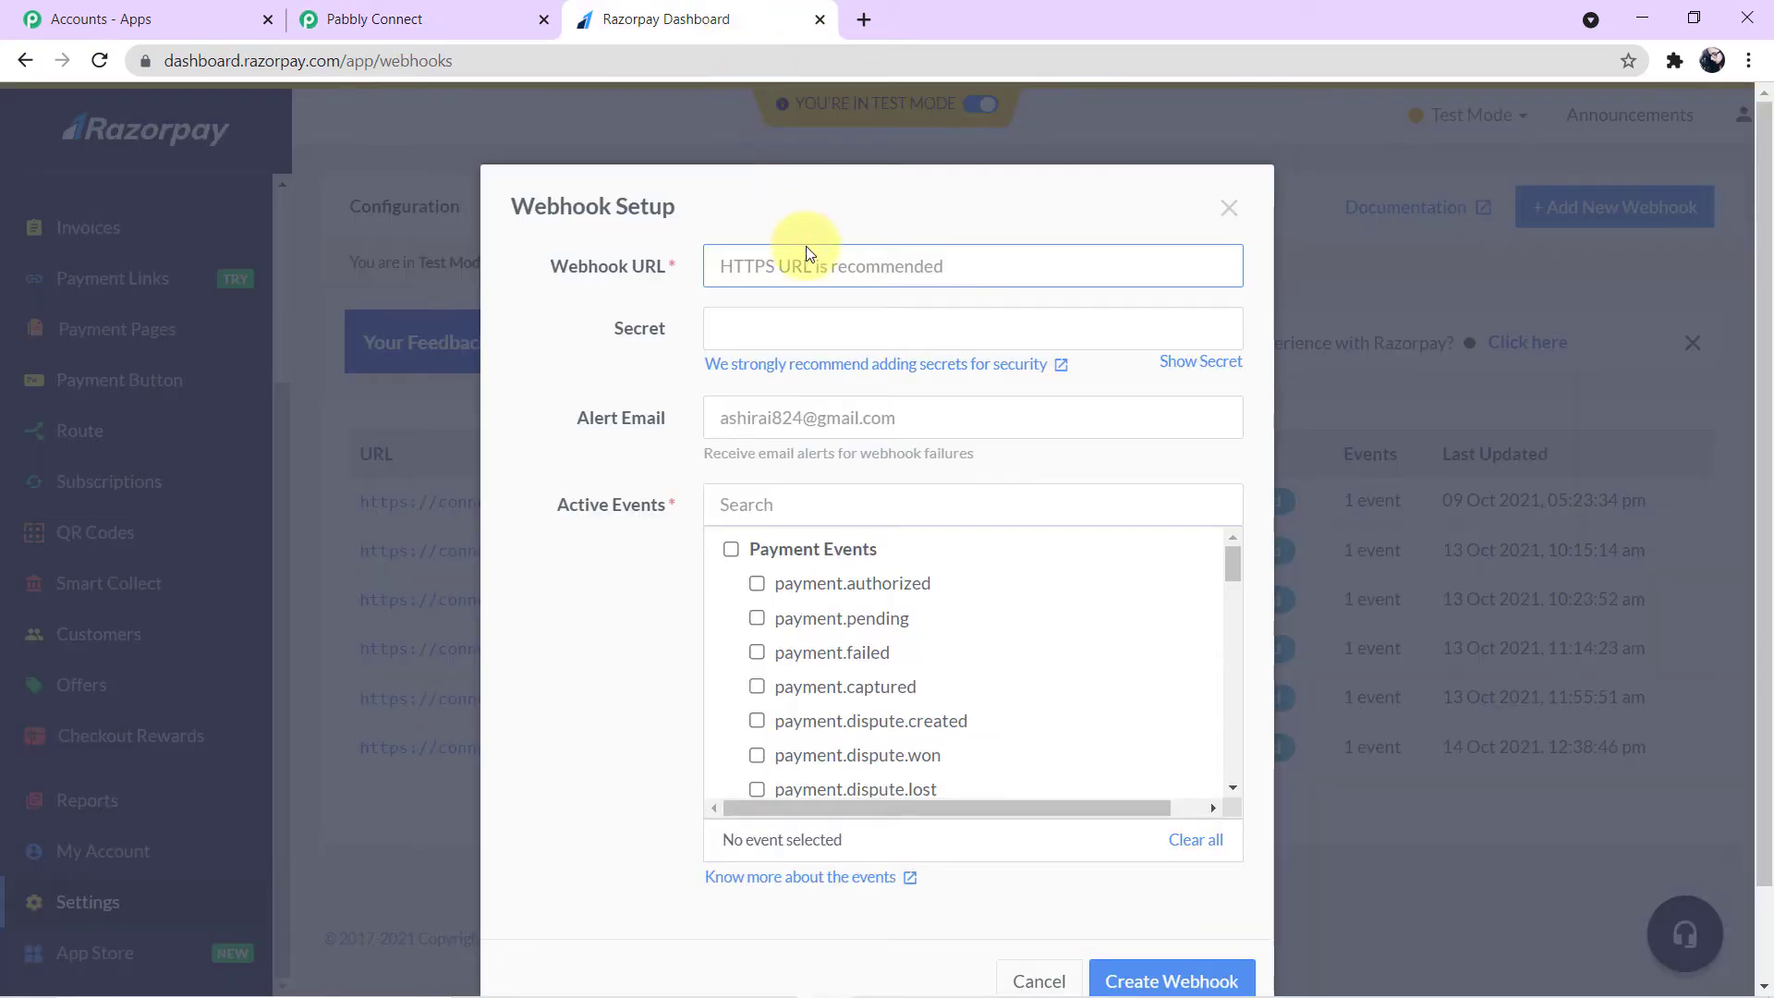
- Paste the copied URL as the webhook URL, enable the payment.captured event, and create the webhook
{"action": "left_click", "coordinate": [812, 270]}
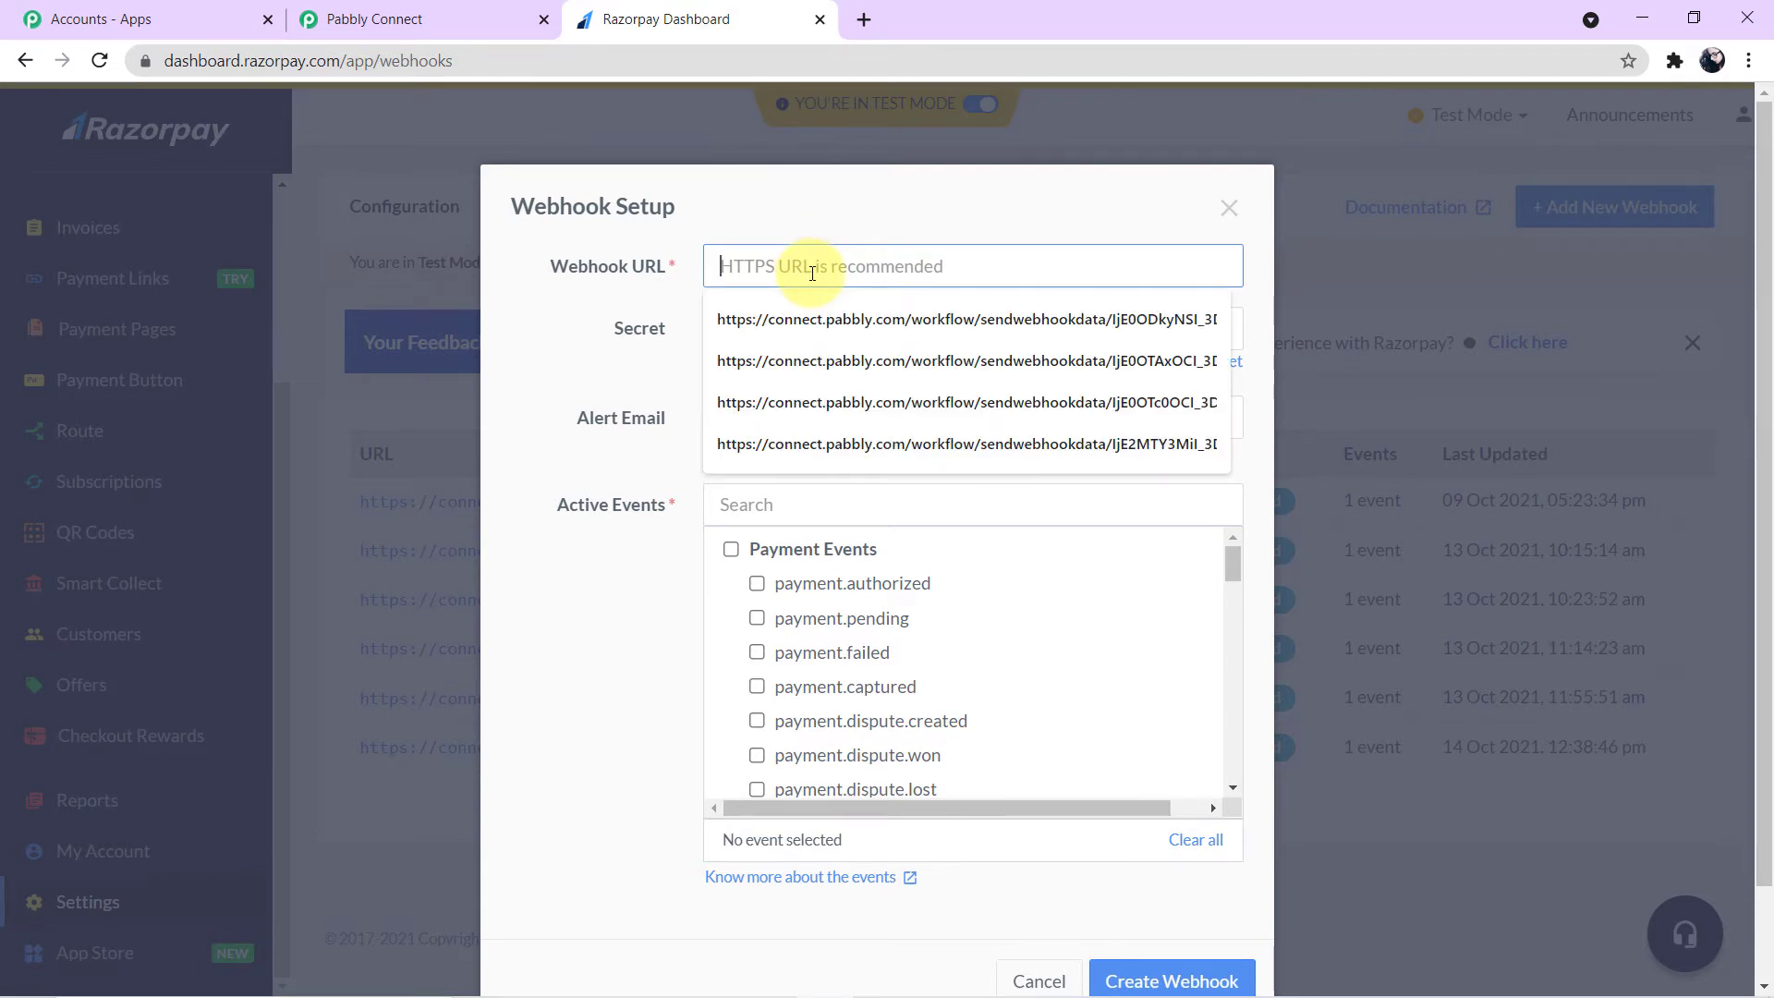
{"action": "key", "text": "ctrl+v"}
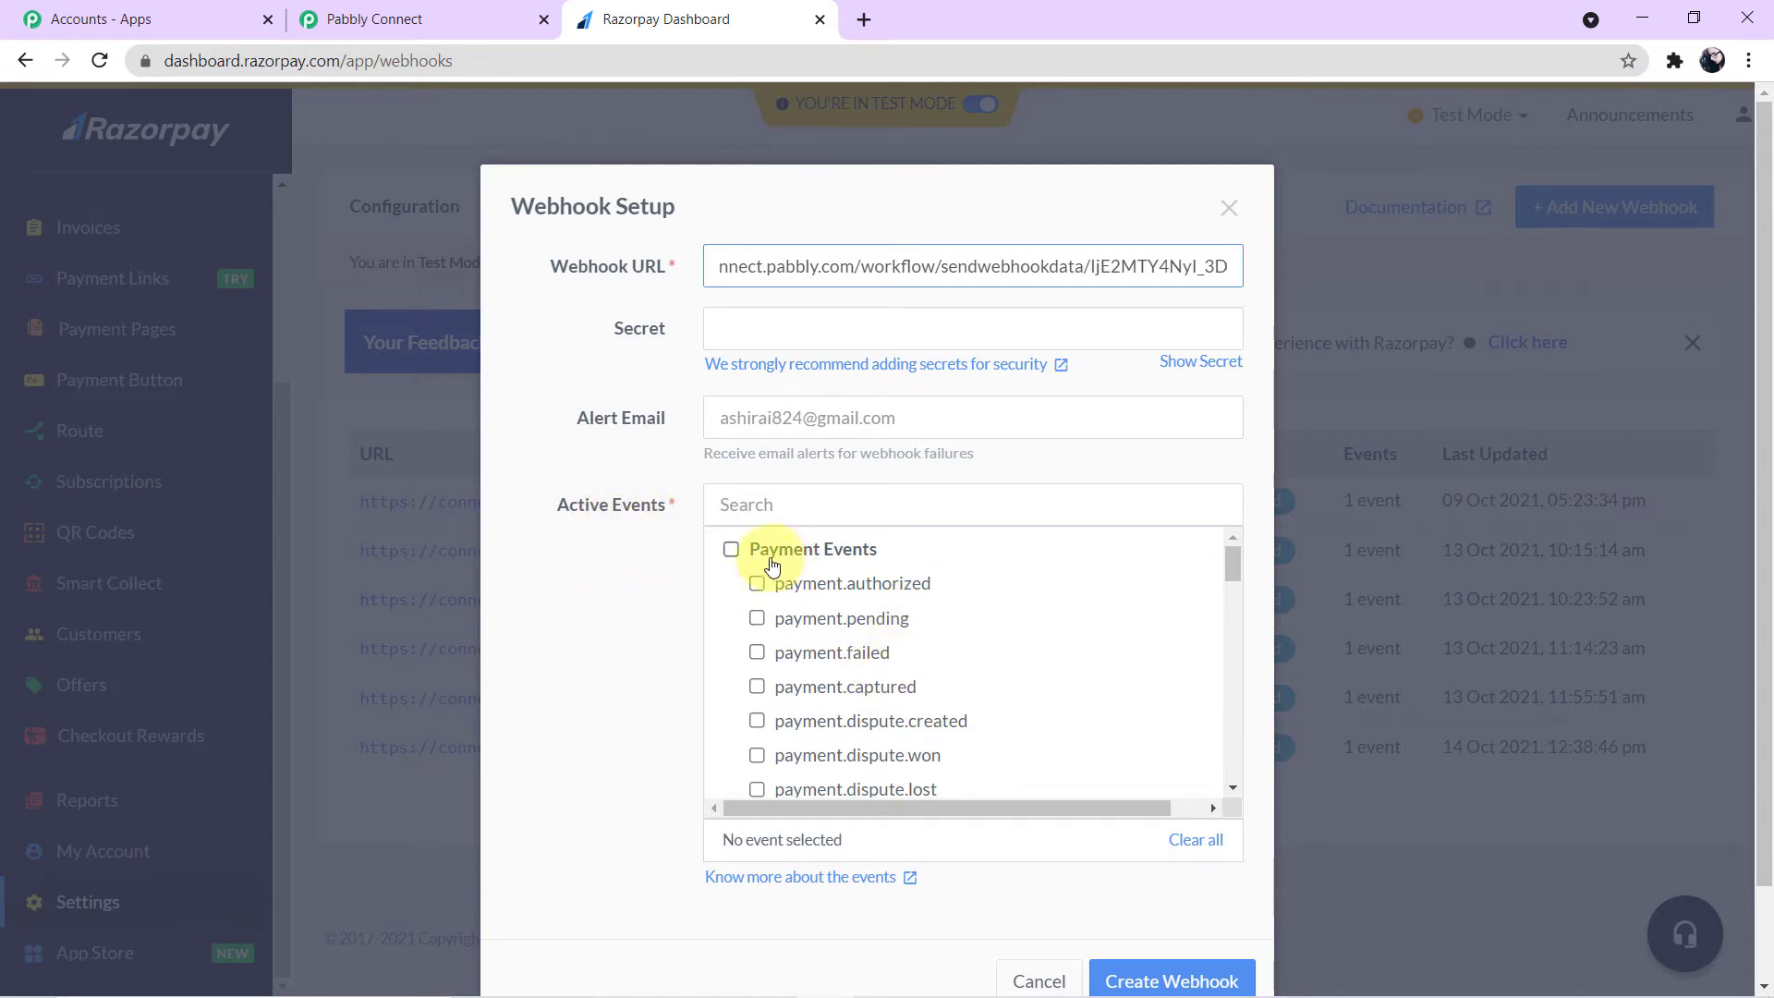
{"action": "left_click", "coordinate": [758, 686]}
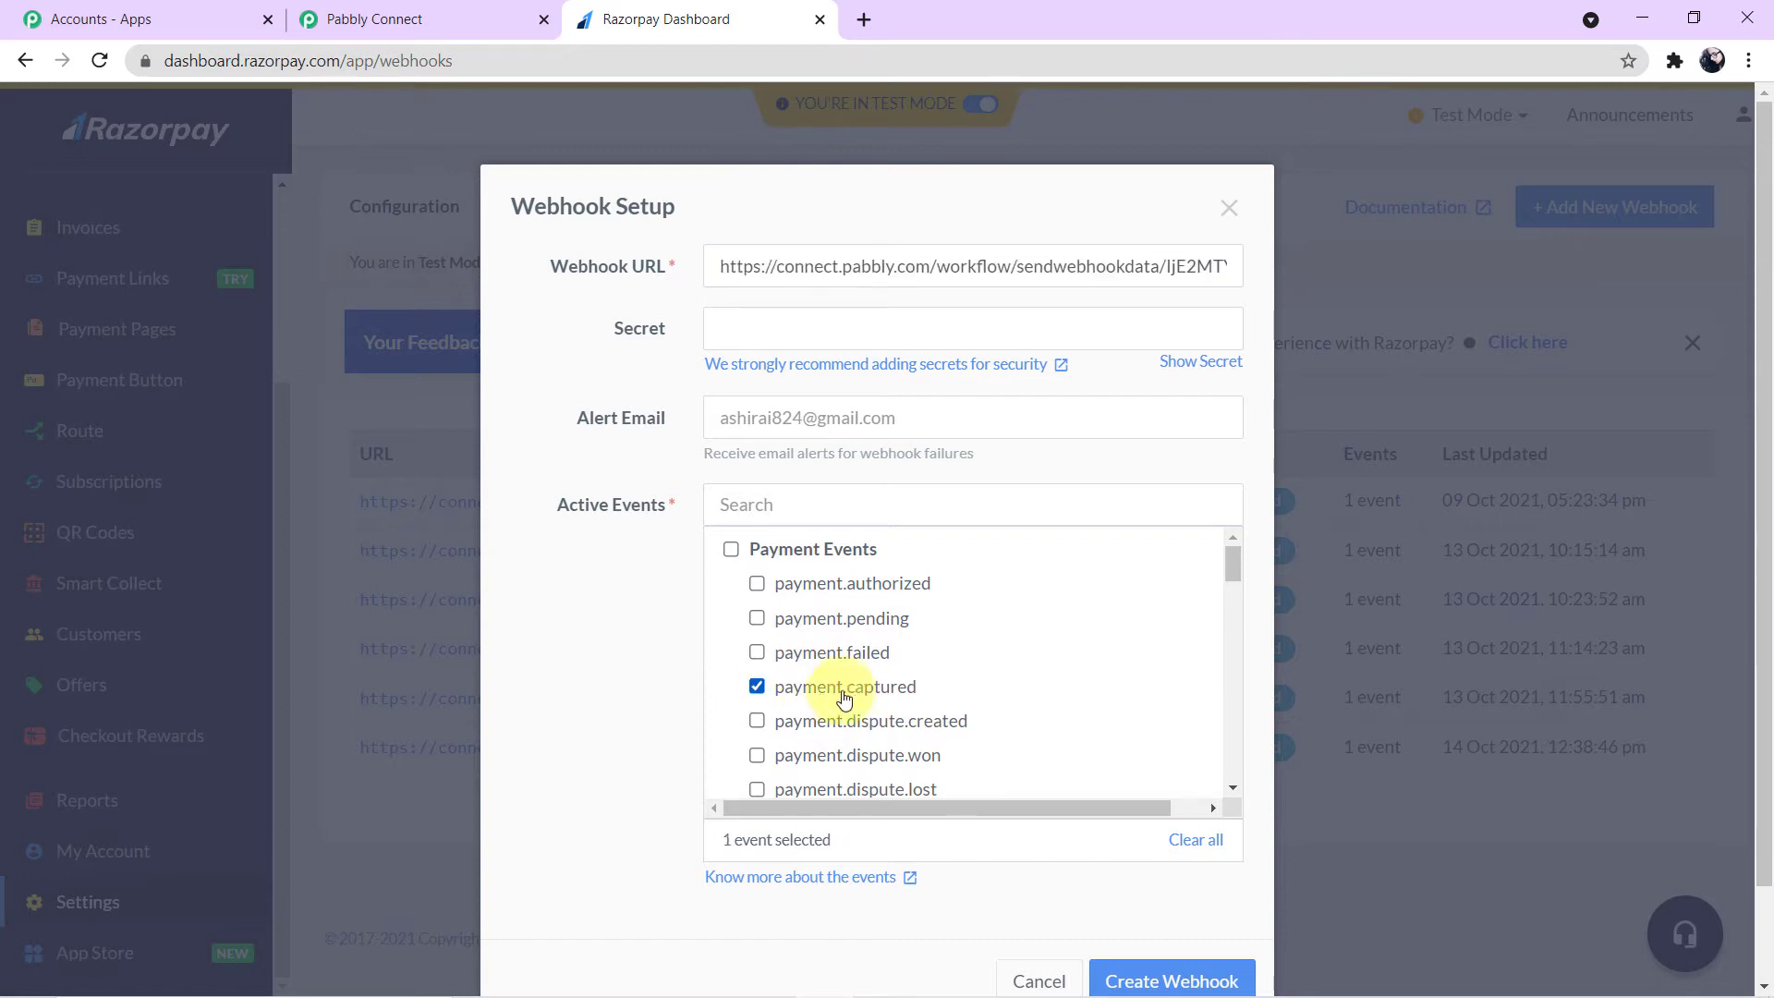
{"action": "scroll", "coordinate": [975, 684], "scroll_direction": "down", "scroll_amount": 3}
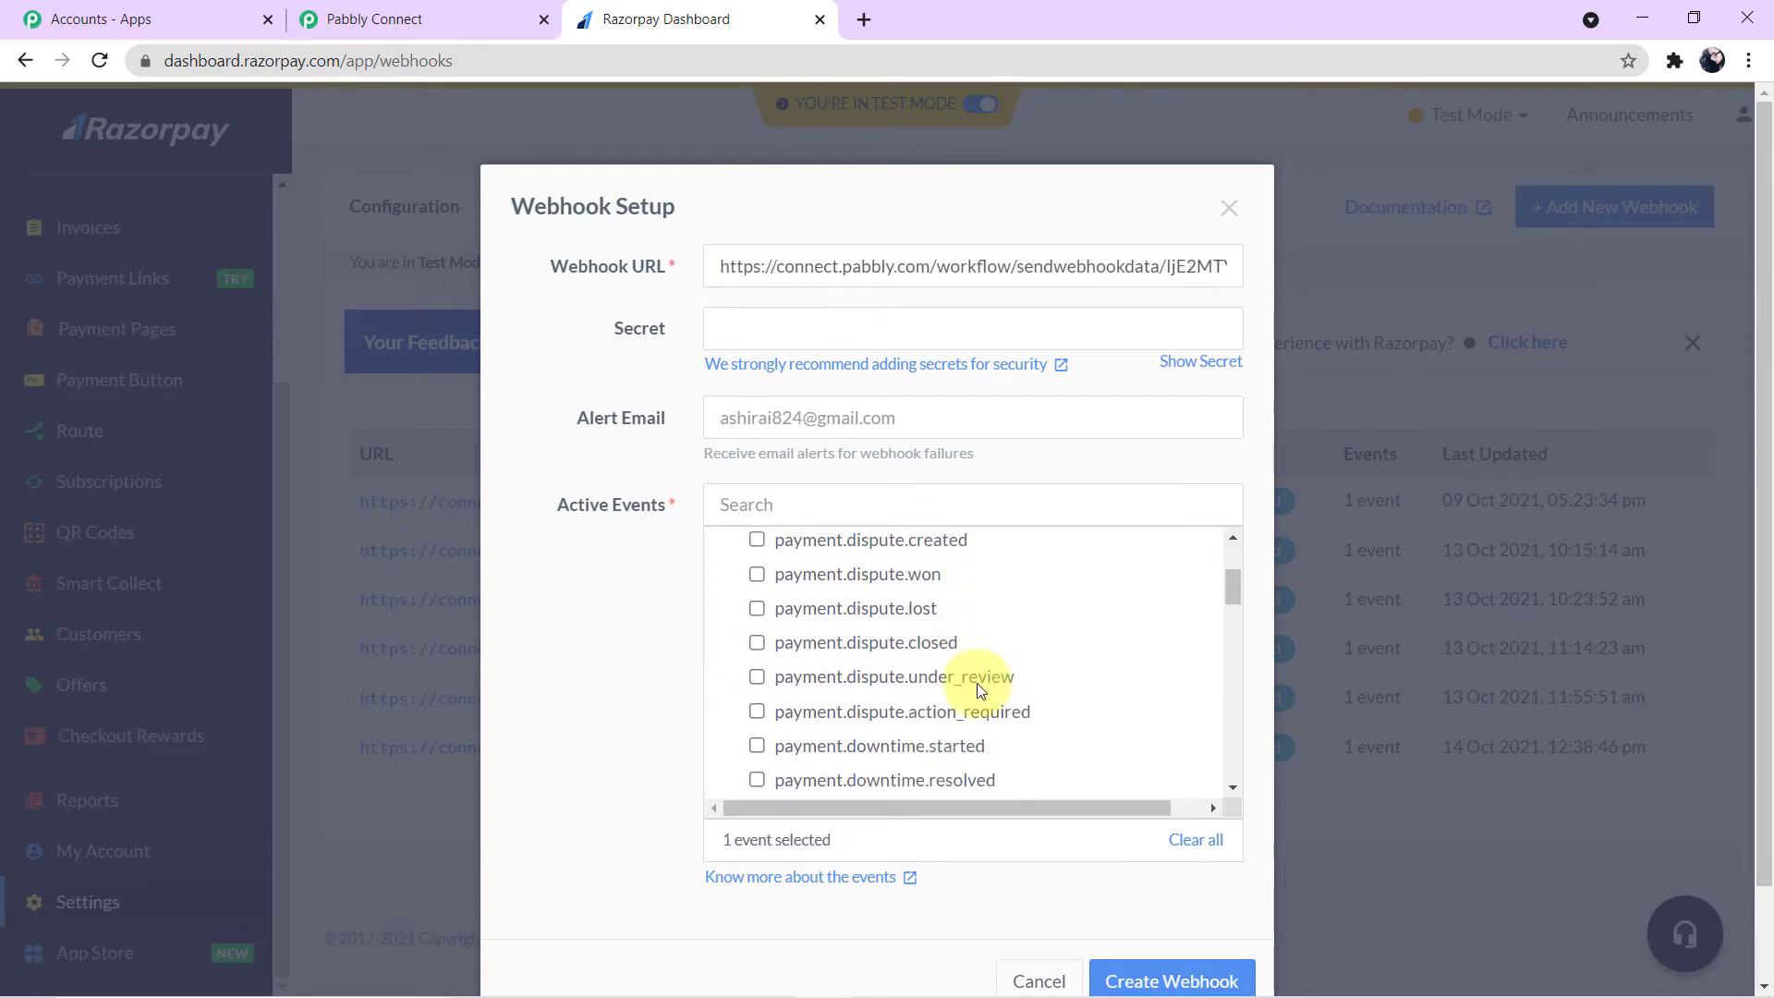
{"action": "scroll", "coordinate": [970, 681], "scroll_direction": "up", "scroll_amount": 3}
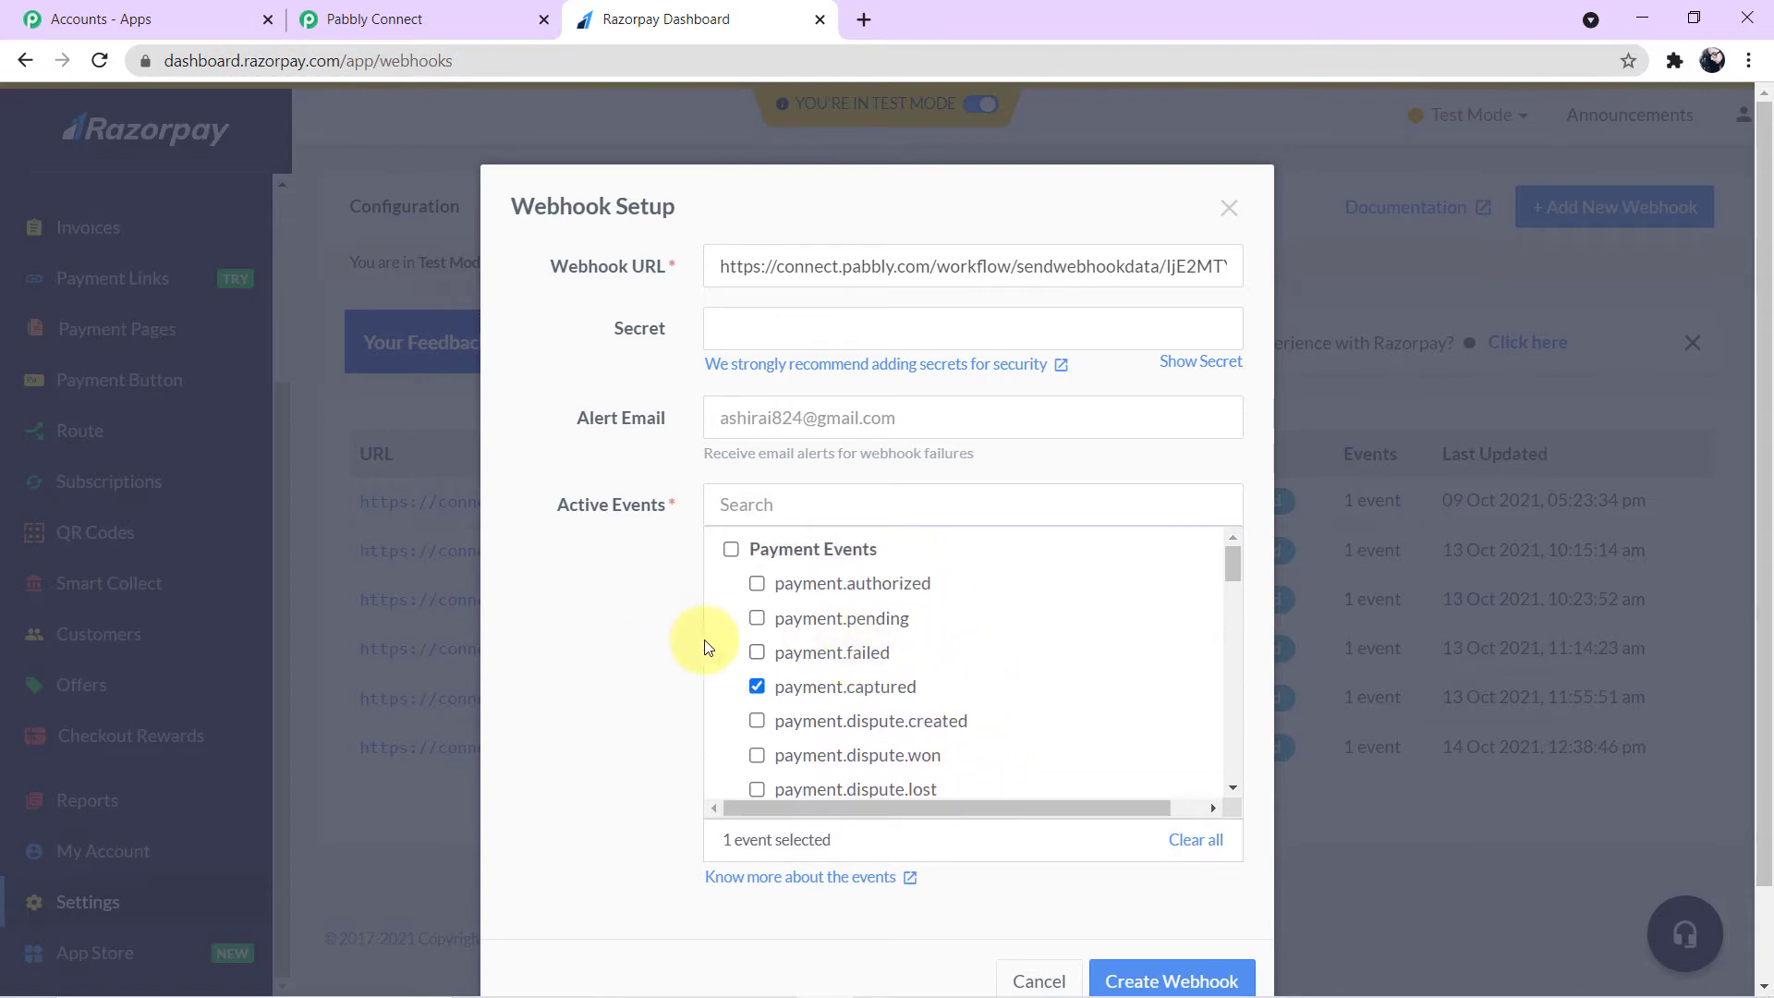
{"action": "left_click", "coordinate": [1169, 981]}
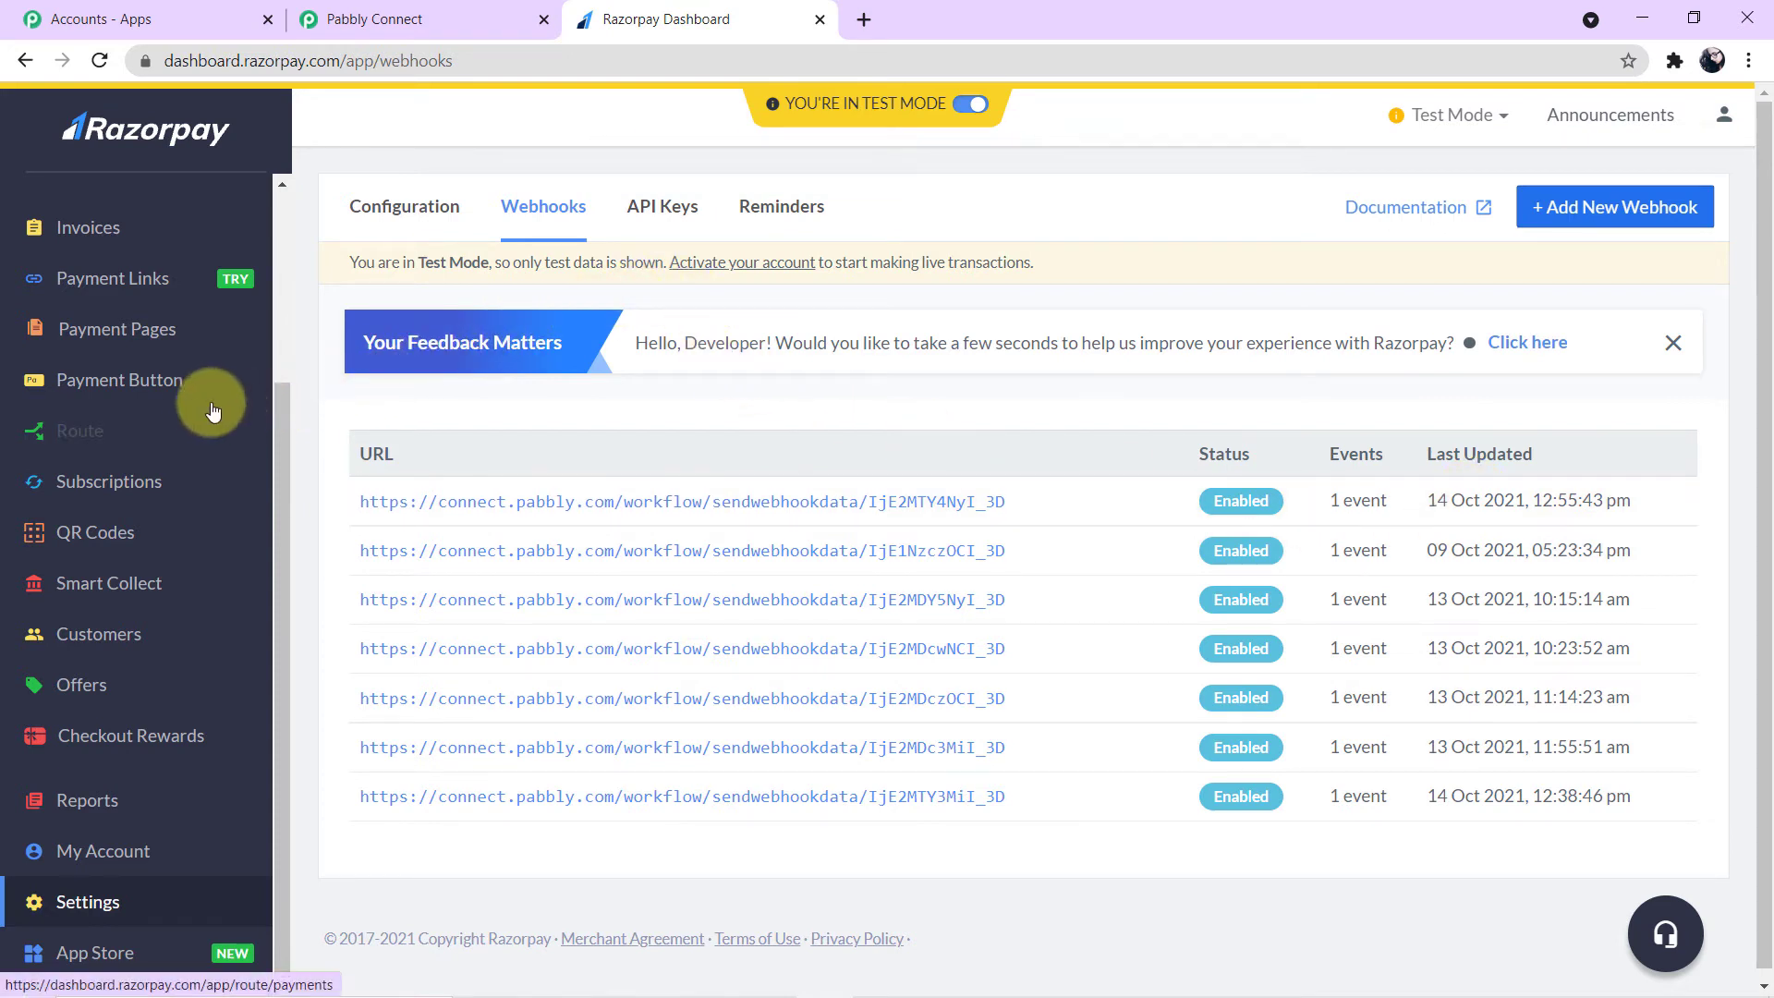
{"action": "scroll", "coordinate": [204, 411], "scroll_direction": "up", "scroll_amount": 2}
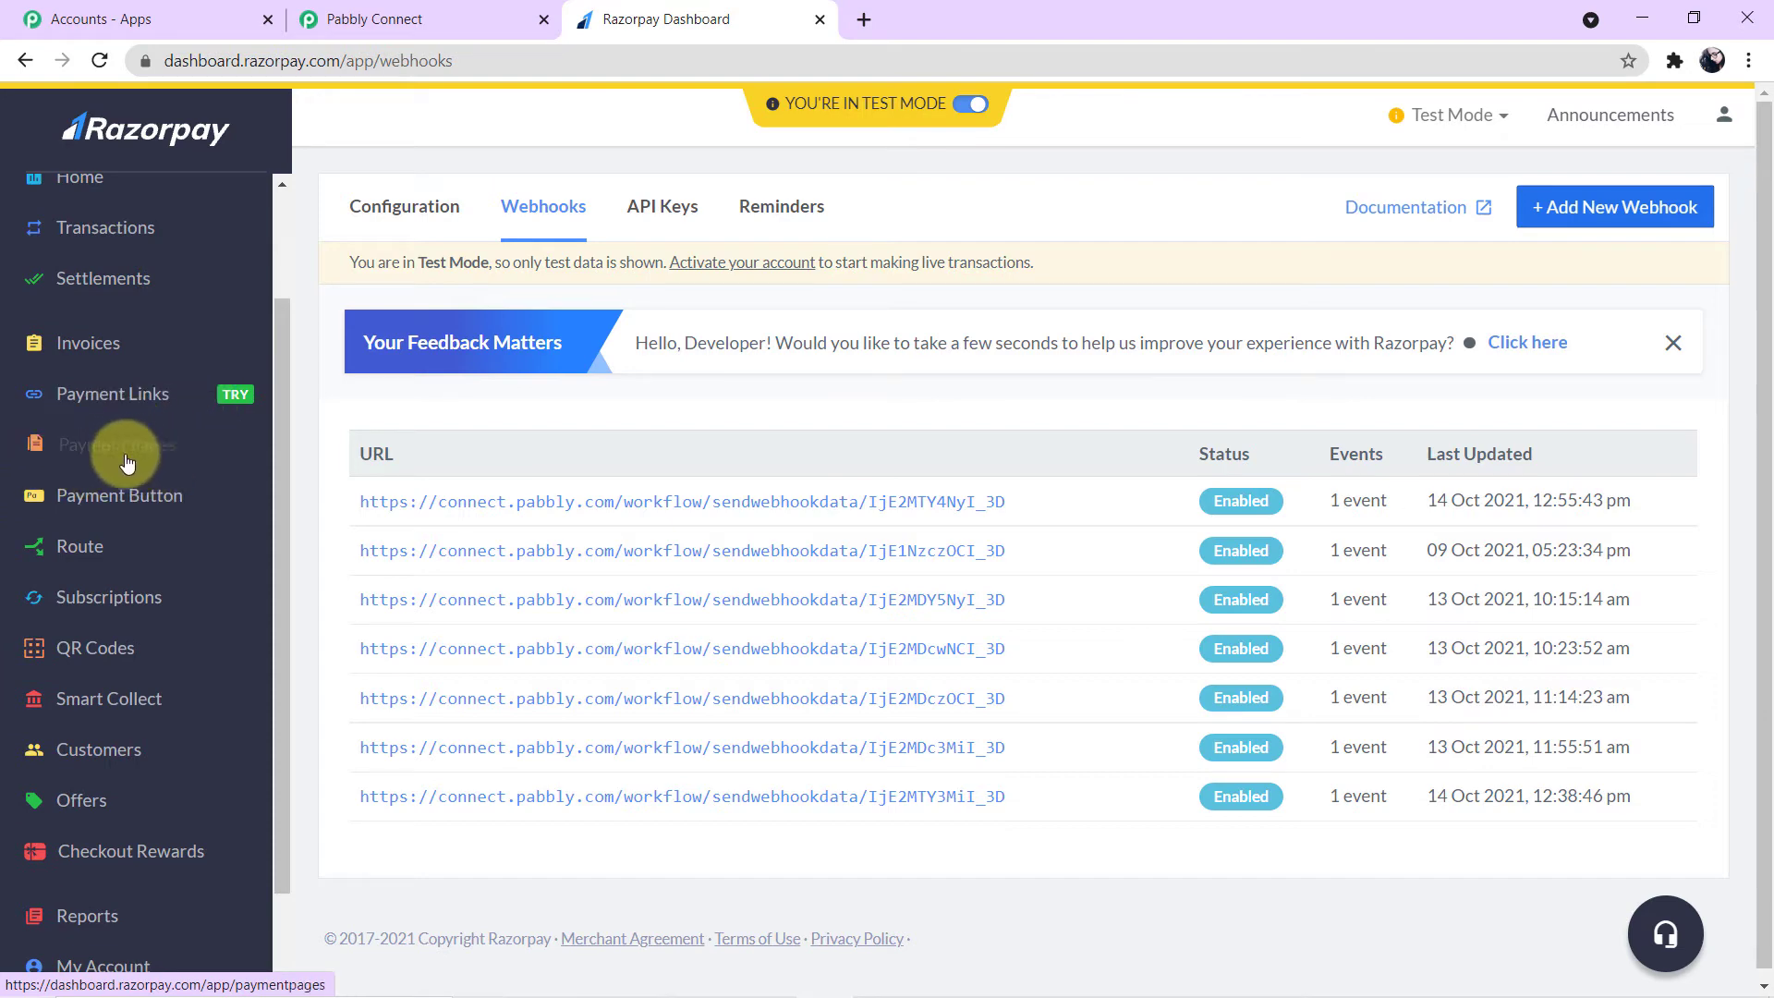
- Open the Payment Pages section and browse the list of existing payment pages
{"action": "left_click", "coordinate": [157, 456]}
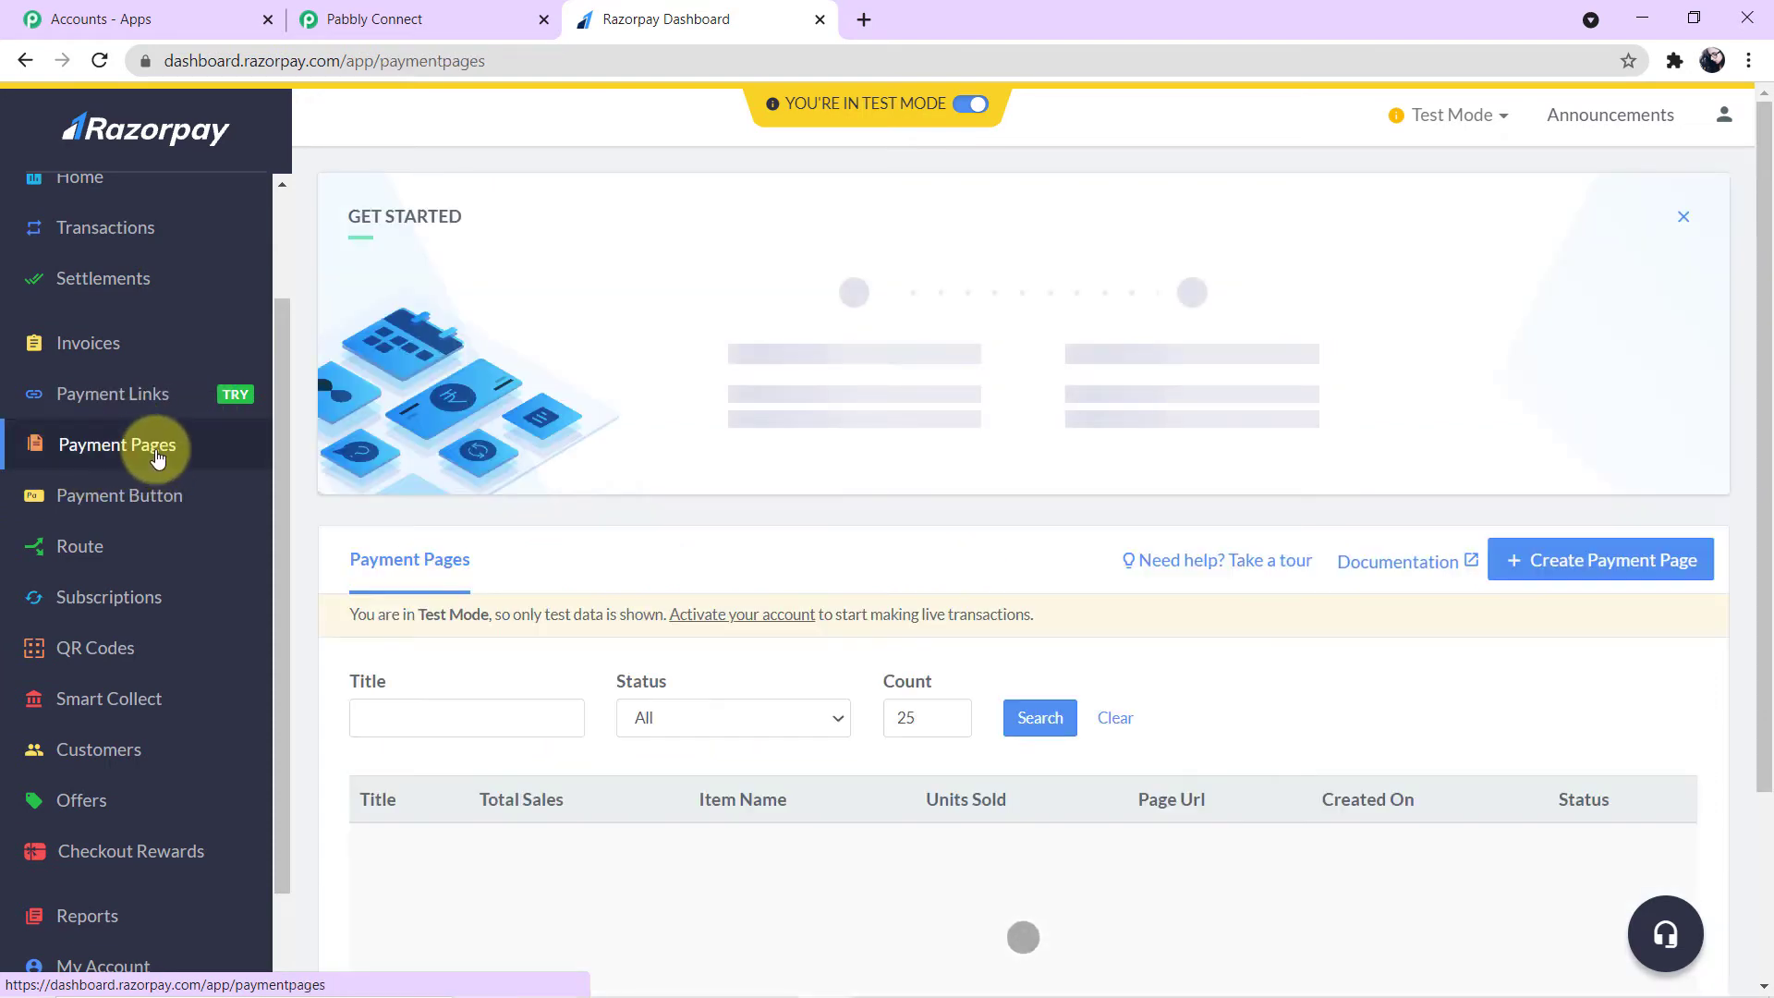
{"action": "scroll", "coordinate": [648, 529], "scroll_direction": "down", "scroll_amount": 3}
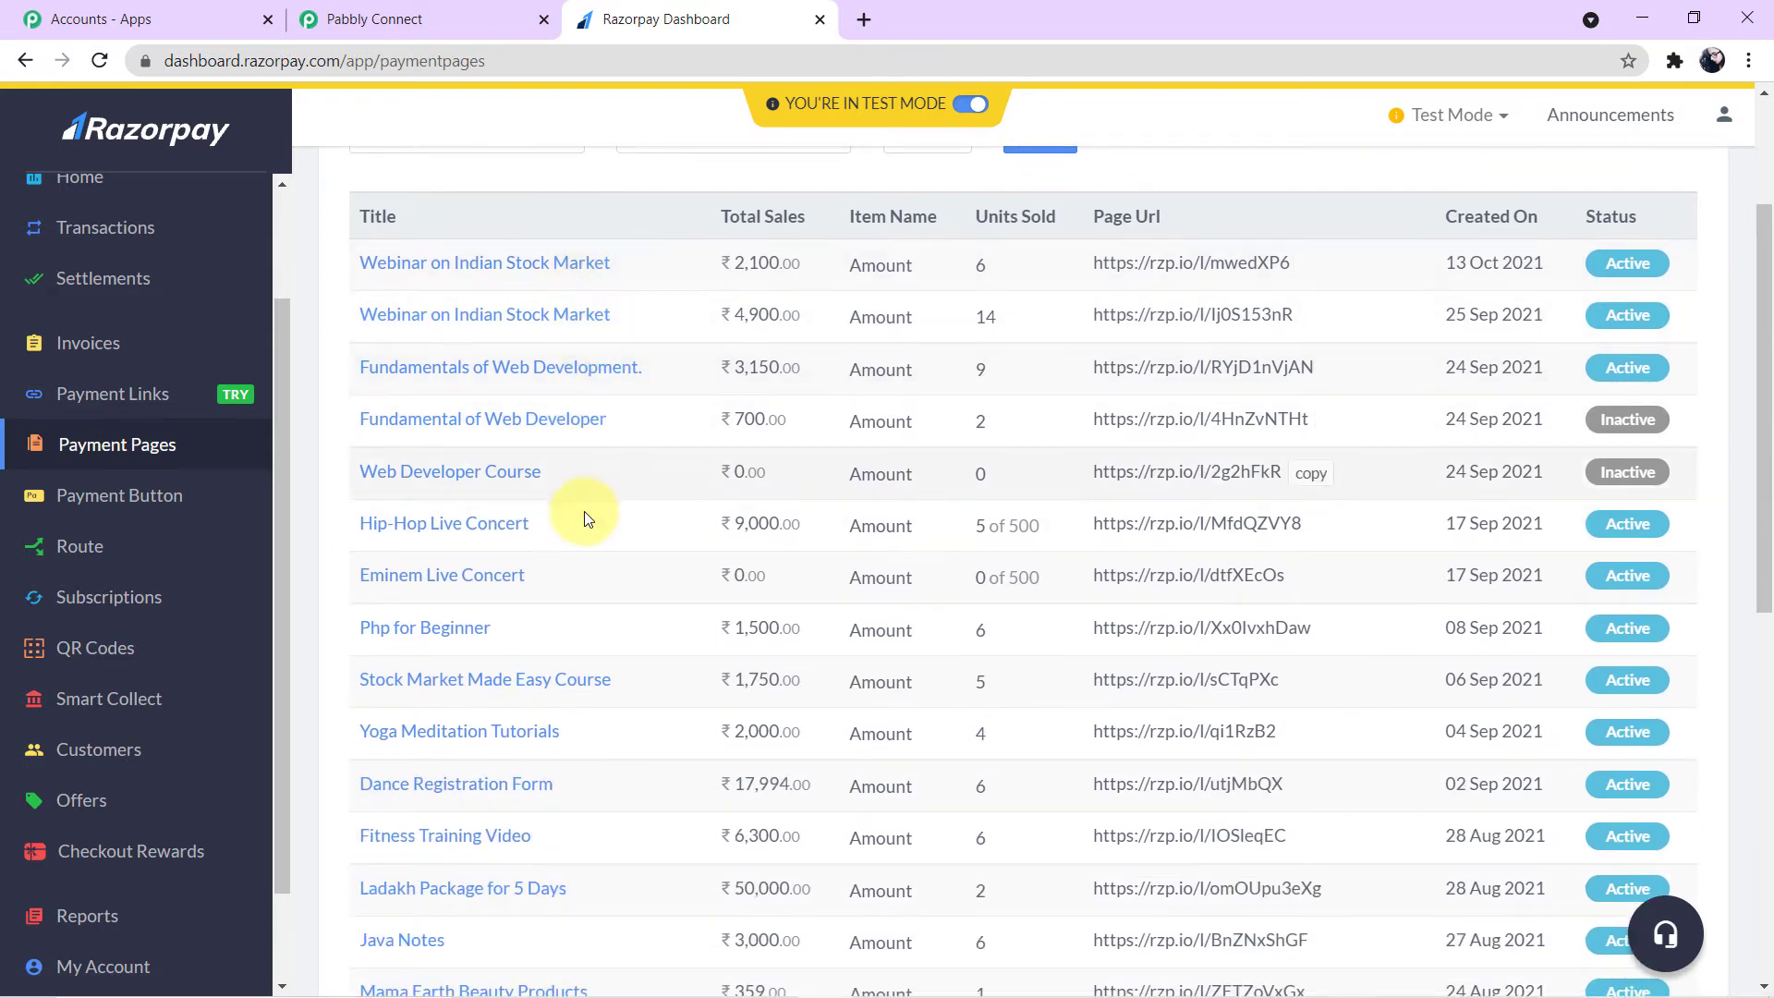
{"action": "scroll", "coordinate": [586, 588], "scroll_direction": "down", "scroll_amount": 2}
{"action": "scroll", "coordinate": [588, 589], "scroll_direction": "down", "scroll_amount": 6}
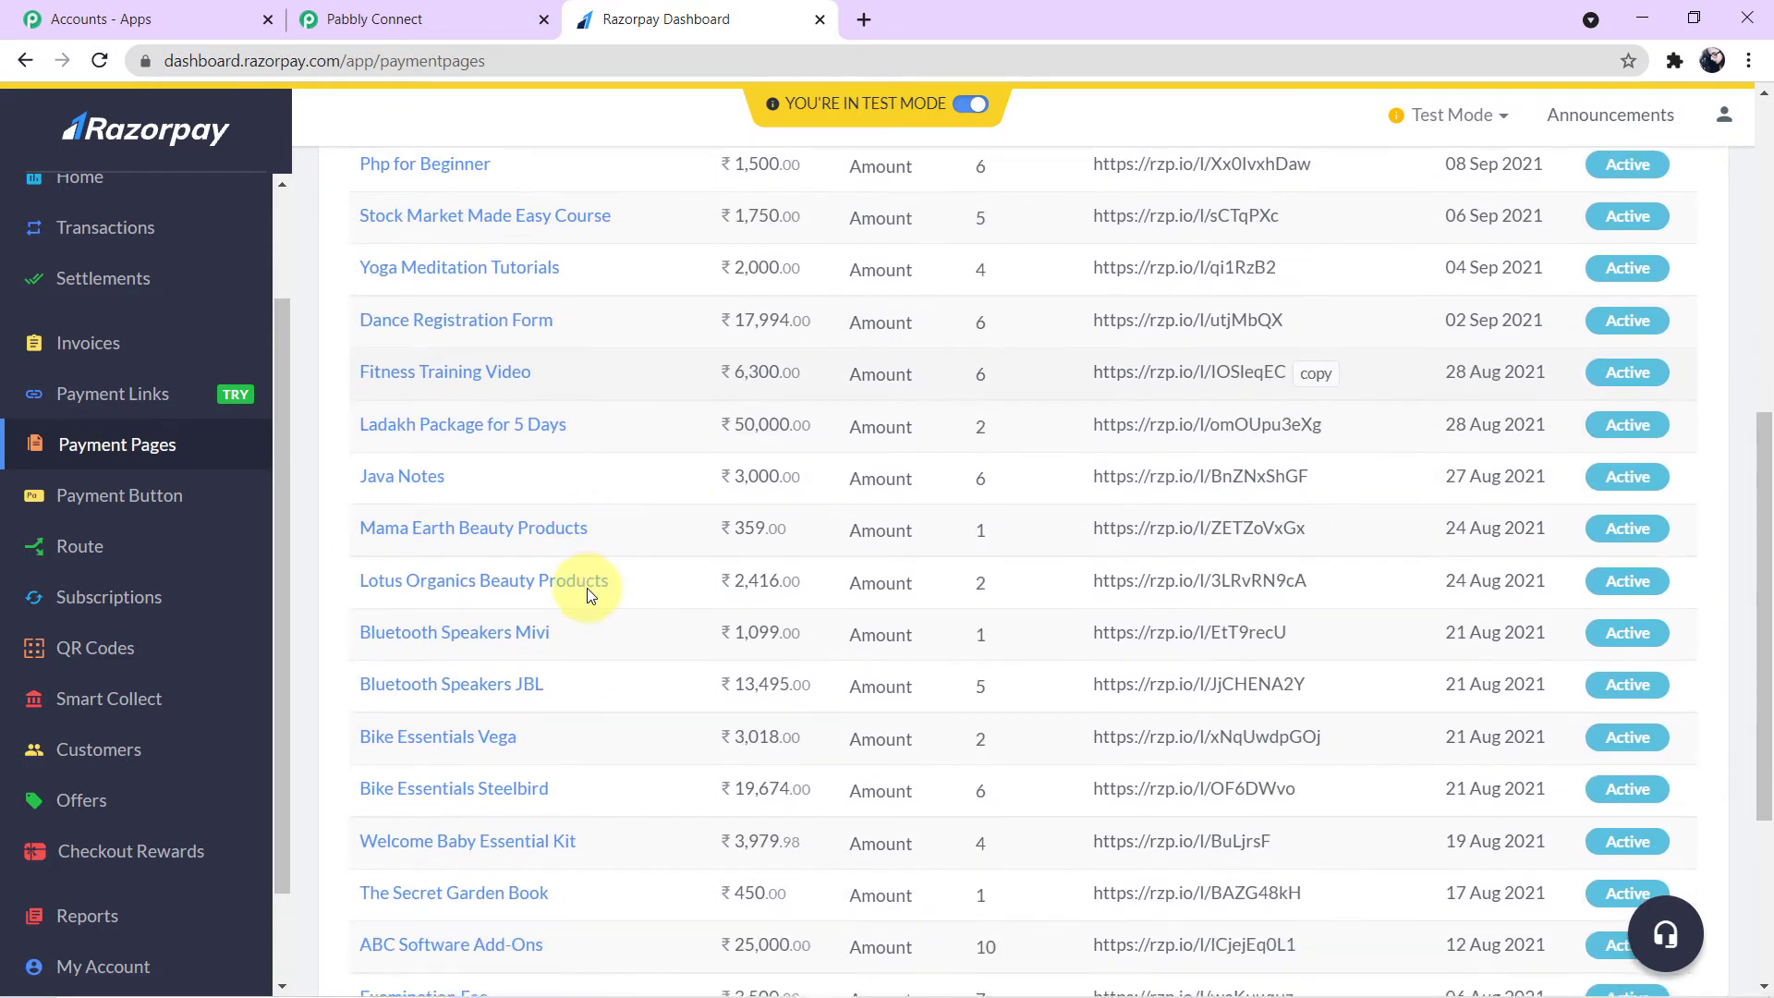
{"action": "scroll", "coordinate": [586, 588], "scroll_direction": "up", "scroll_amount": 10}
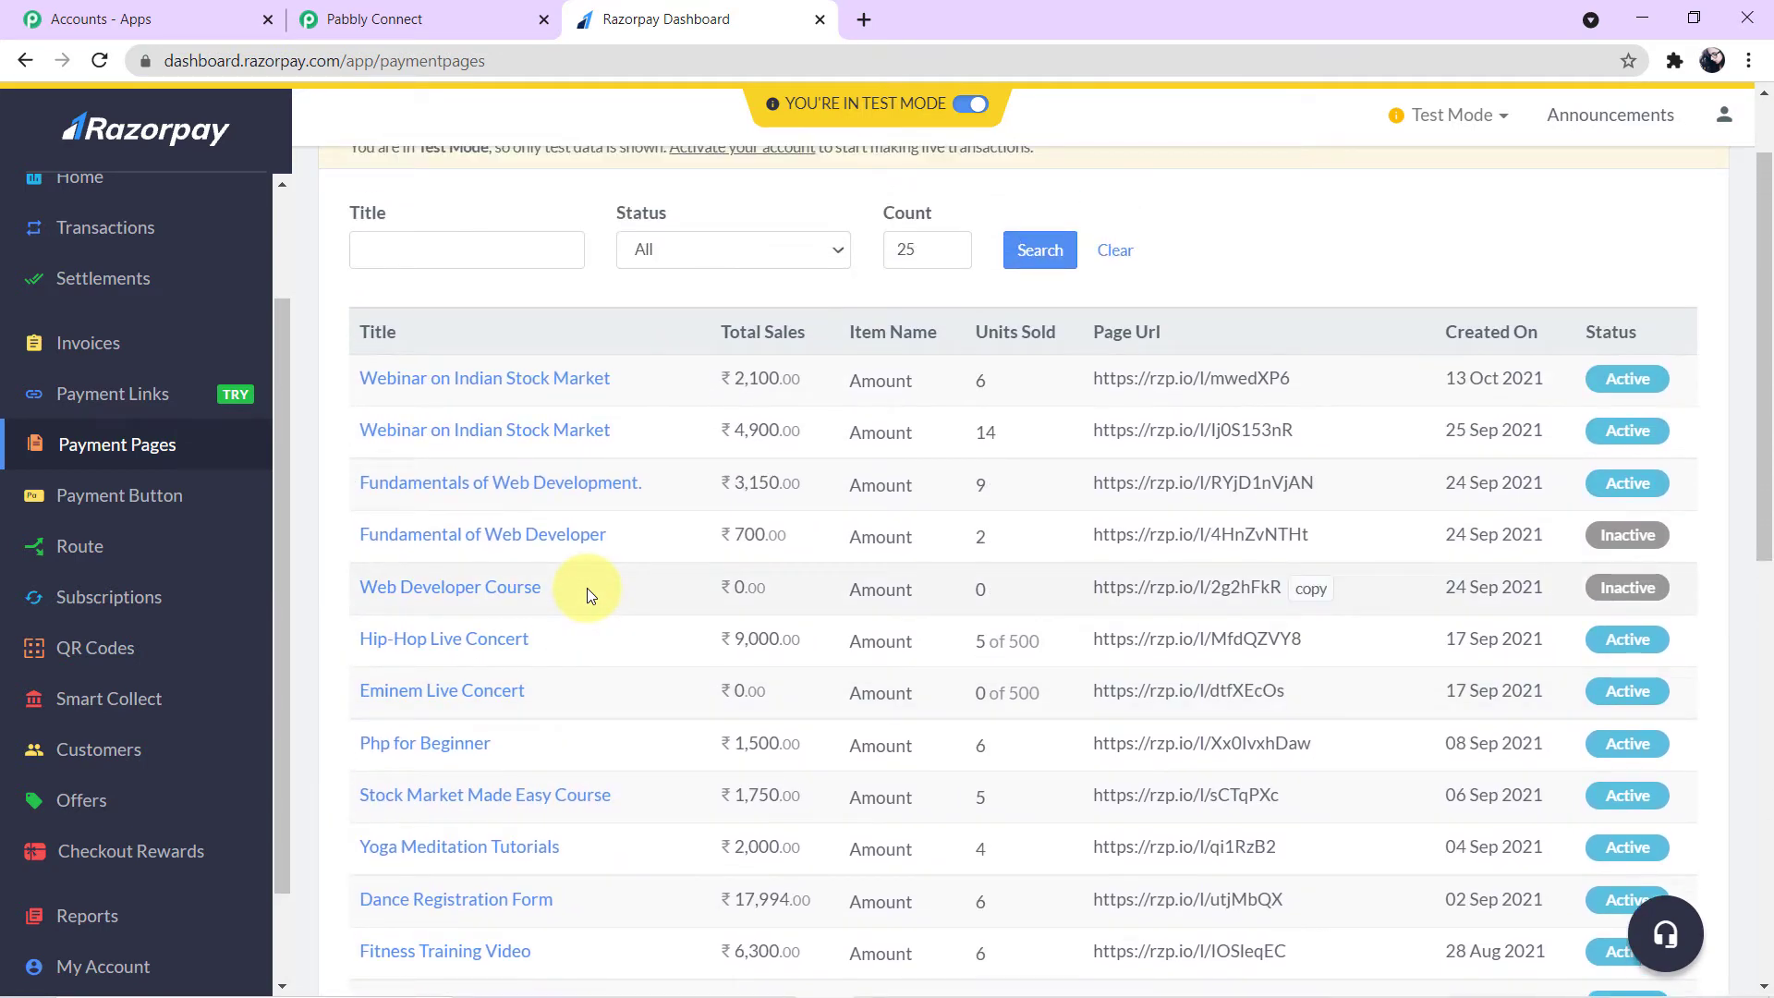
{"action": "scroll", "coordinate": [586, 588], "scroll_direction": "down", "scroll_amount": 1}
{"action": "scroll", "coordinate": [586, 588], "scroll_direction": "up", "scroll_amount": 2}
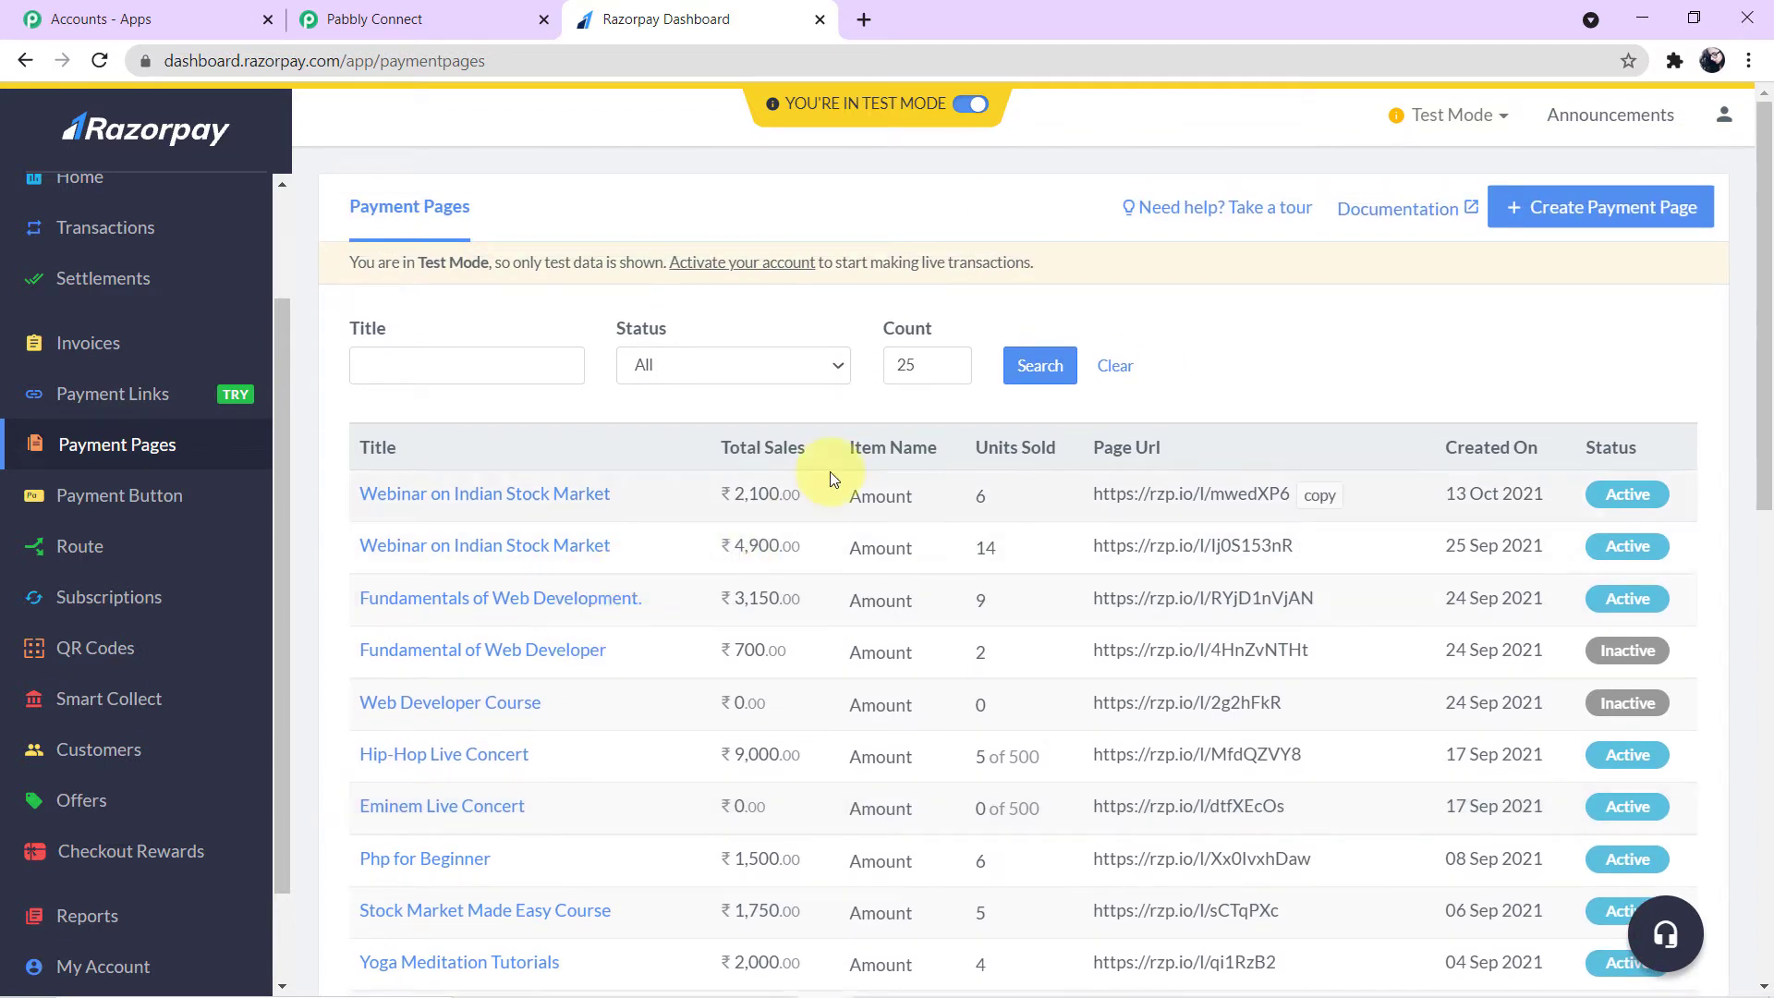
- Start a new payment page from the Create your Own template, look over its editor, and leave it
{"action": "left_click", "coordinate": [1619, 222]}
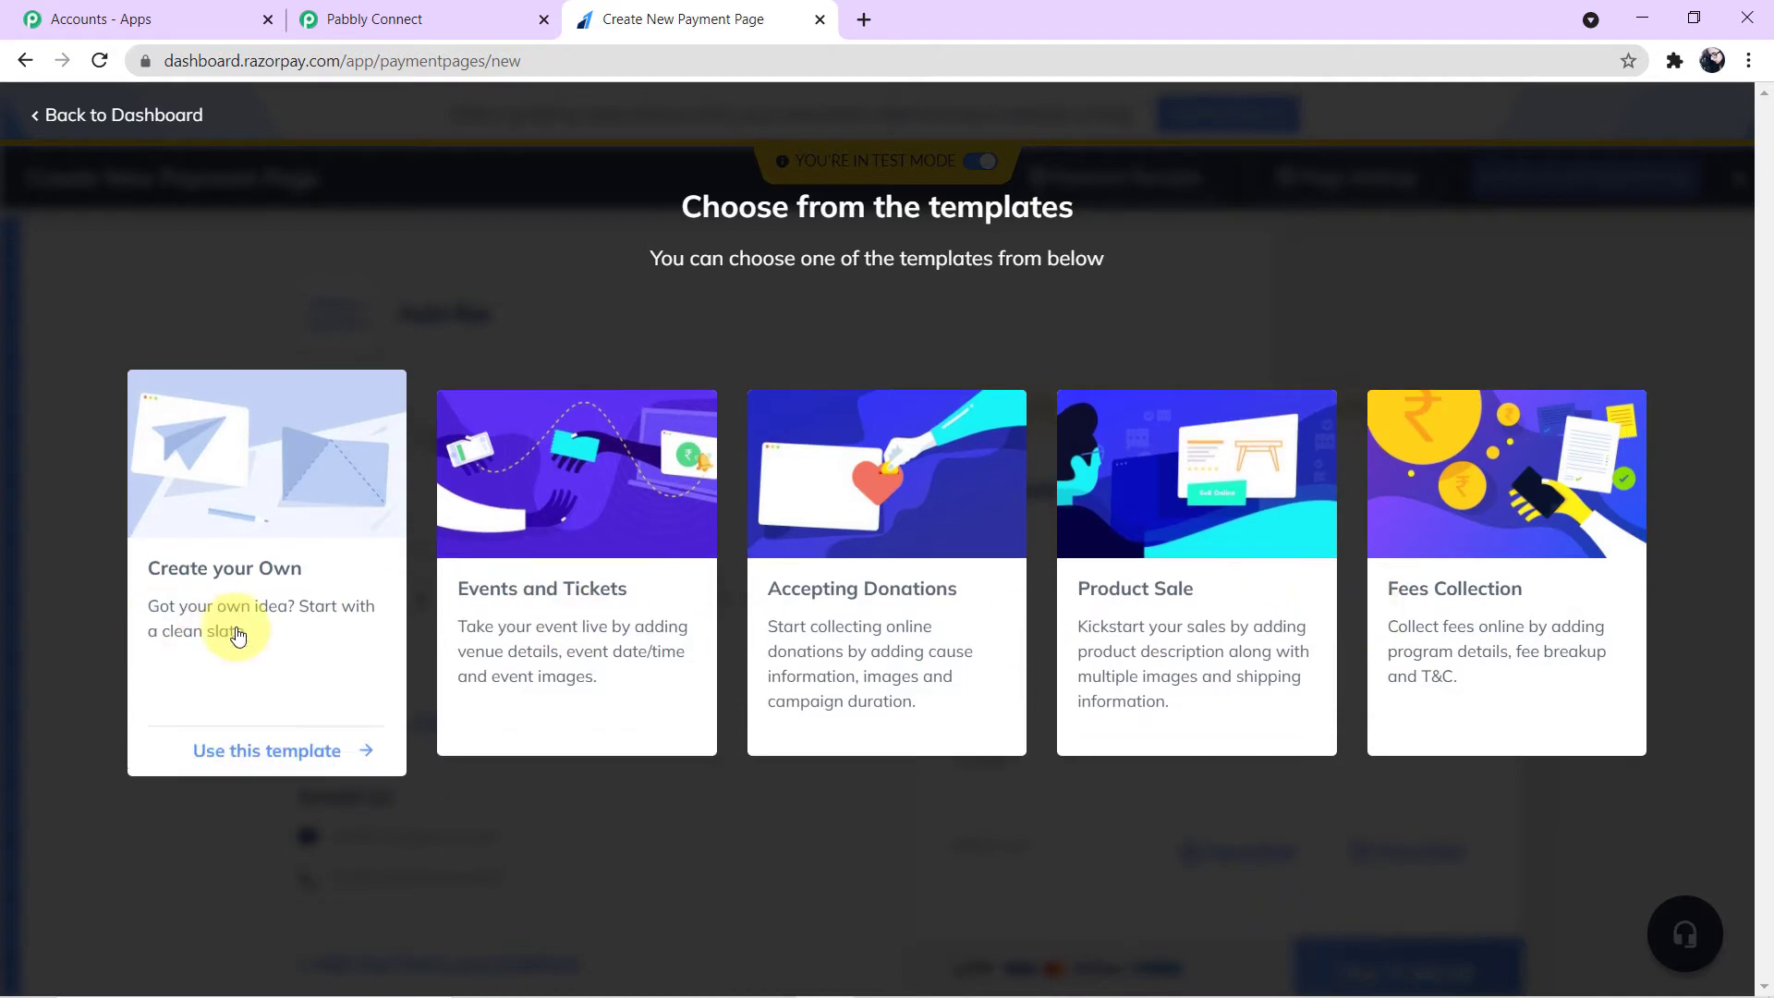
{"action": "left_click", "coordinate": [266, 612]}
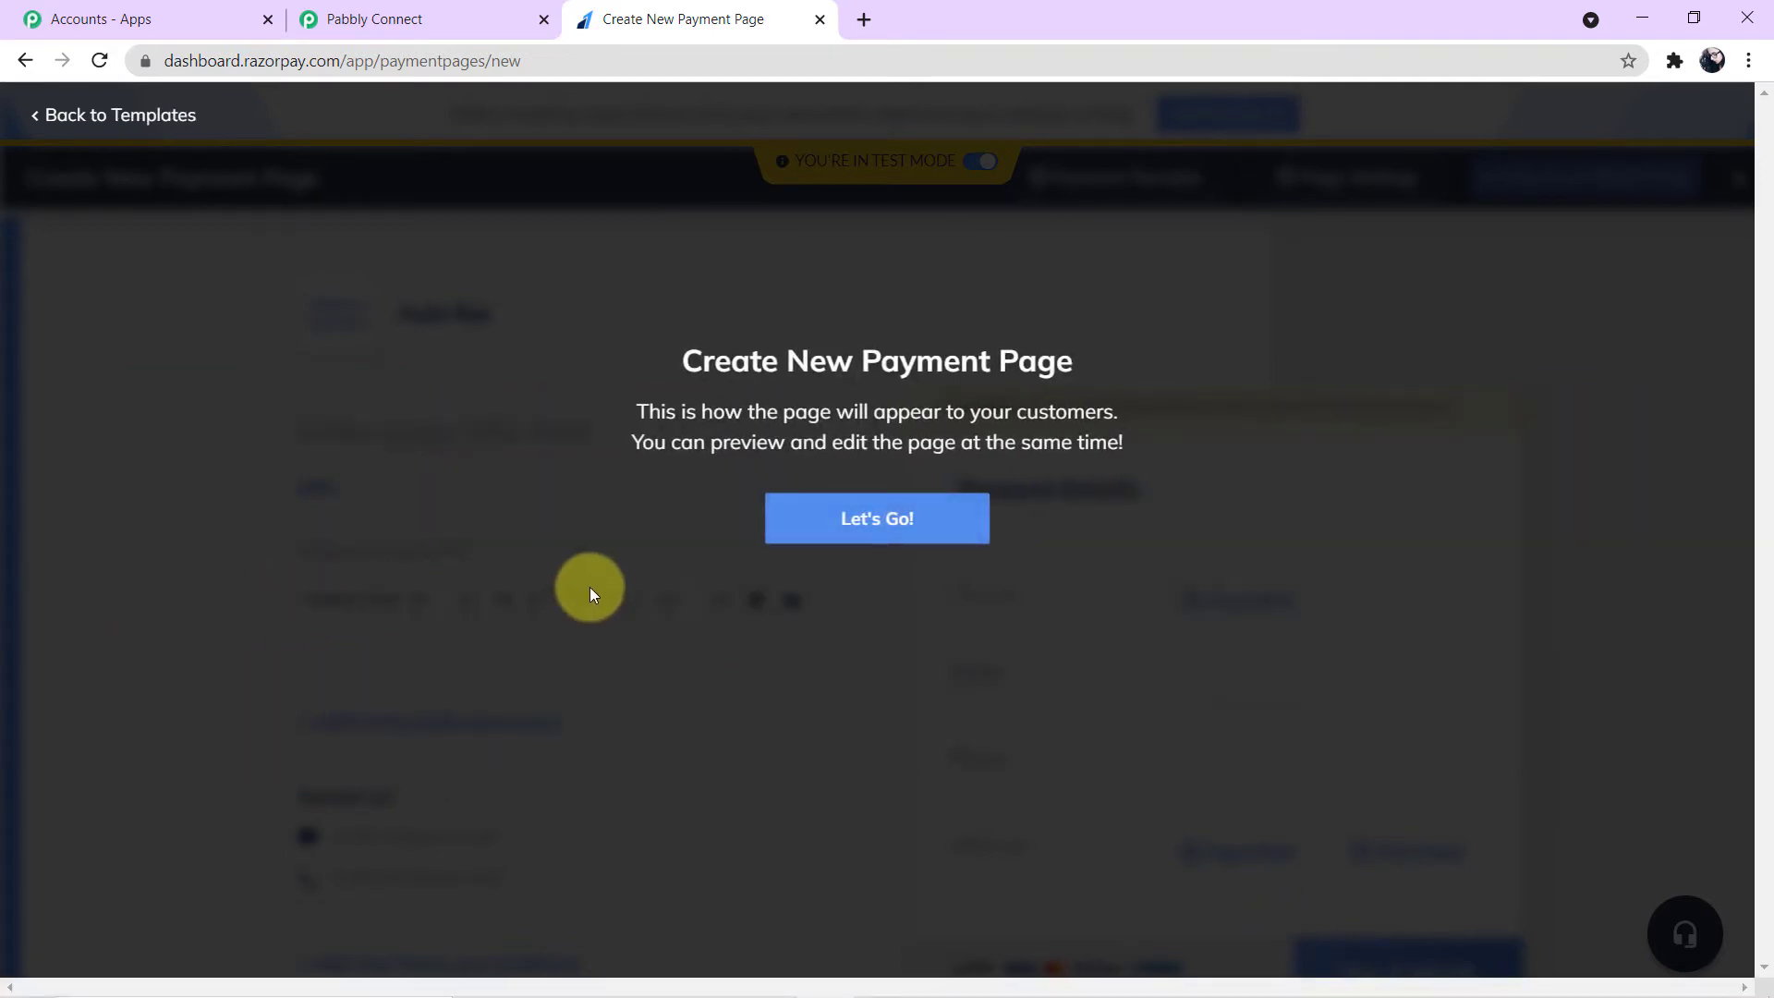
{"action": "left_click", "coordinate": [910, 520]}
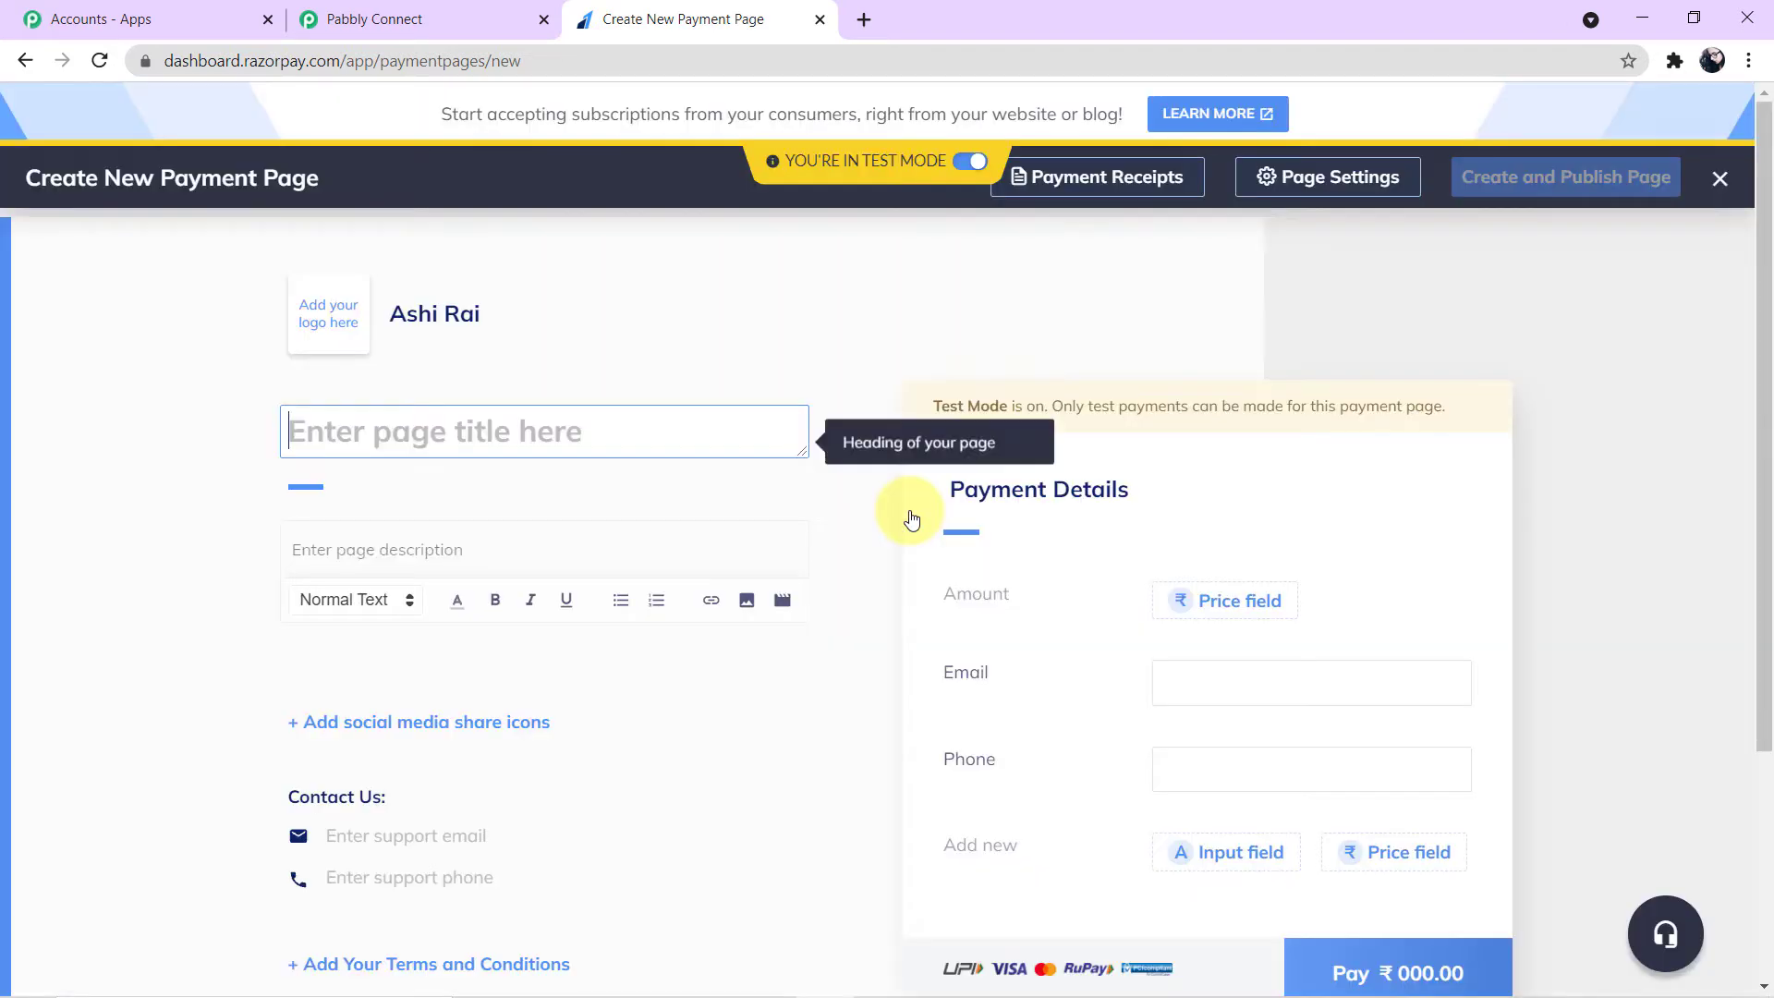
{"action": "scroll", "coordinate": [1576, 397], "scroll_direction": "down", "scroll_amount": 1}
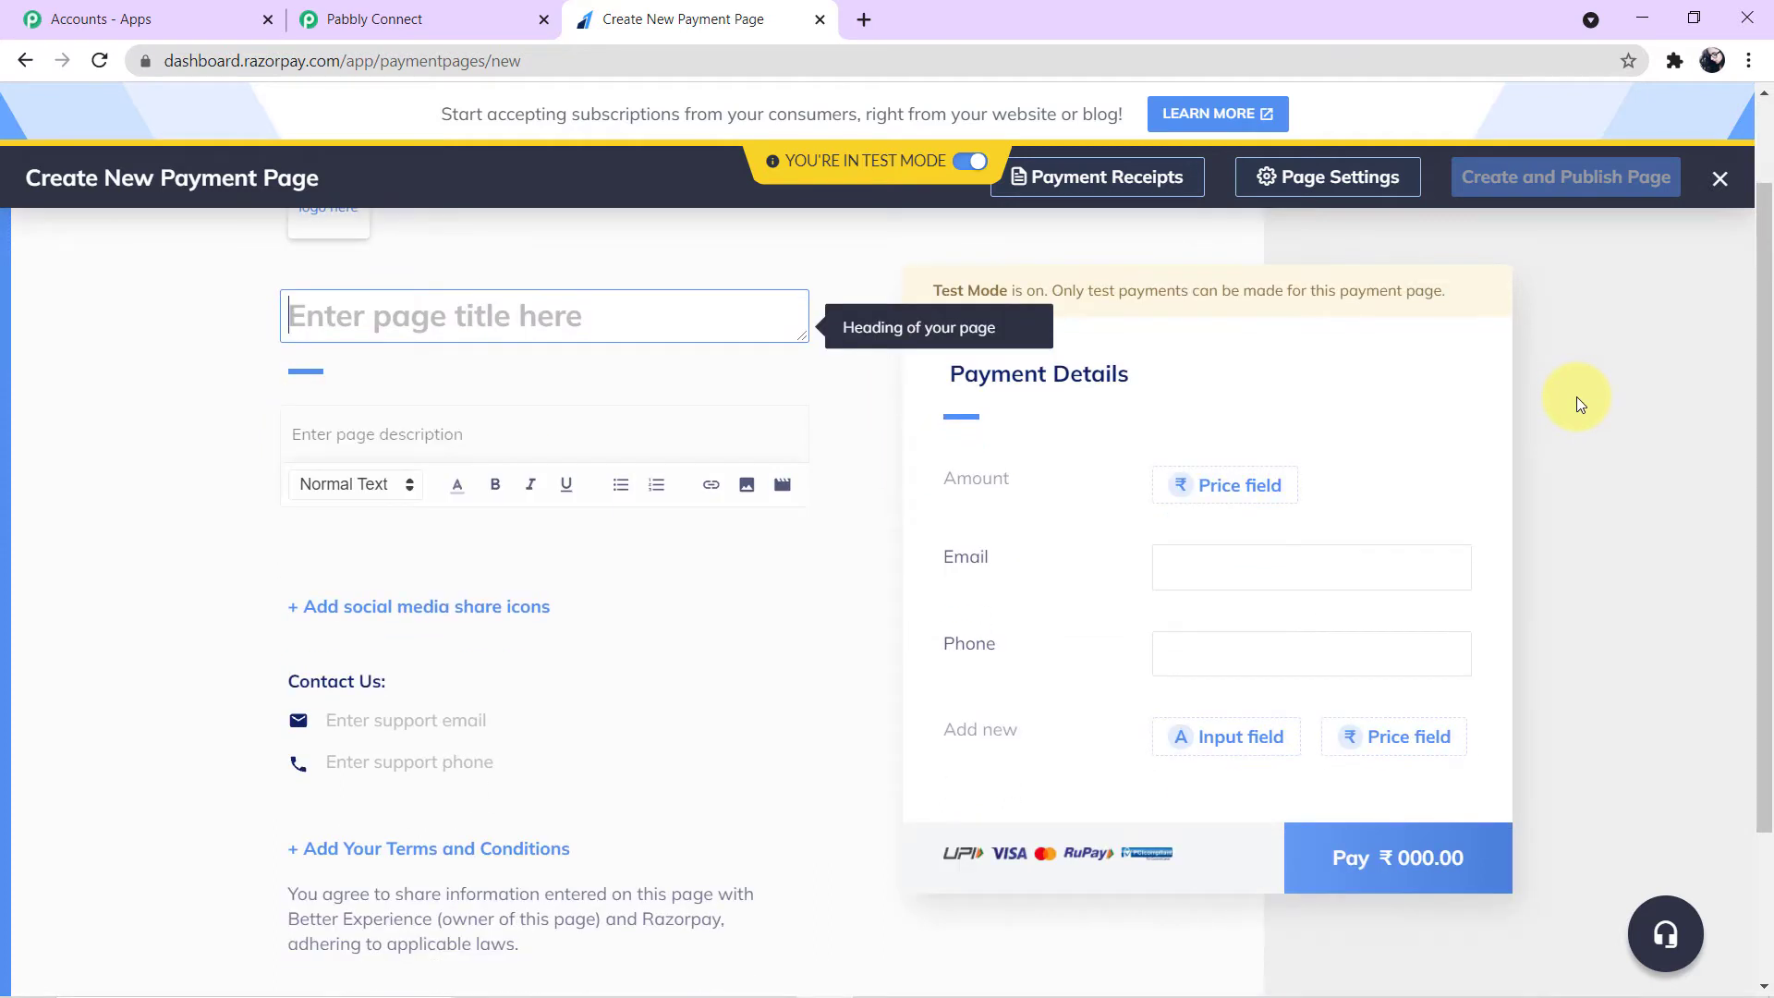
{"action": "scroll", "coordinate": [1576, 397], "scroll_direction": "up", "scroll_amount": 1}
{"action": "scroll", "coordinate": [1576, 396], "scroll_direction": "down", "scroll_amount": 1}
{"action": "scroll", "coordinate": [1576, 397], "scroll_direction": "up", "scroll_amount": 1}
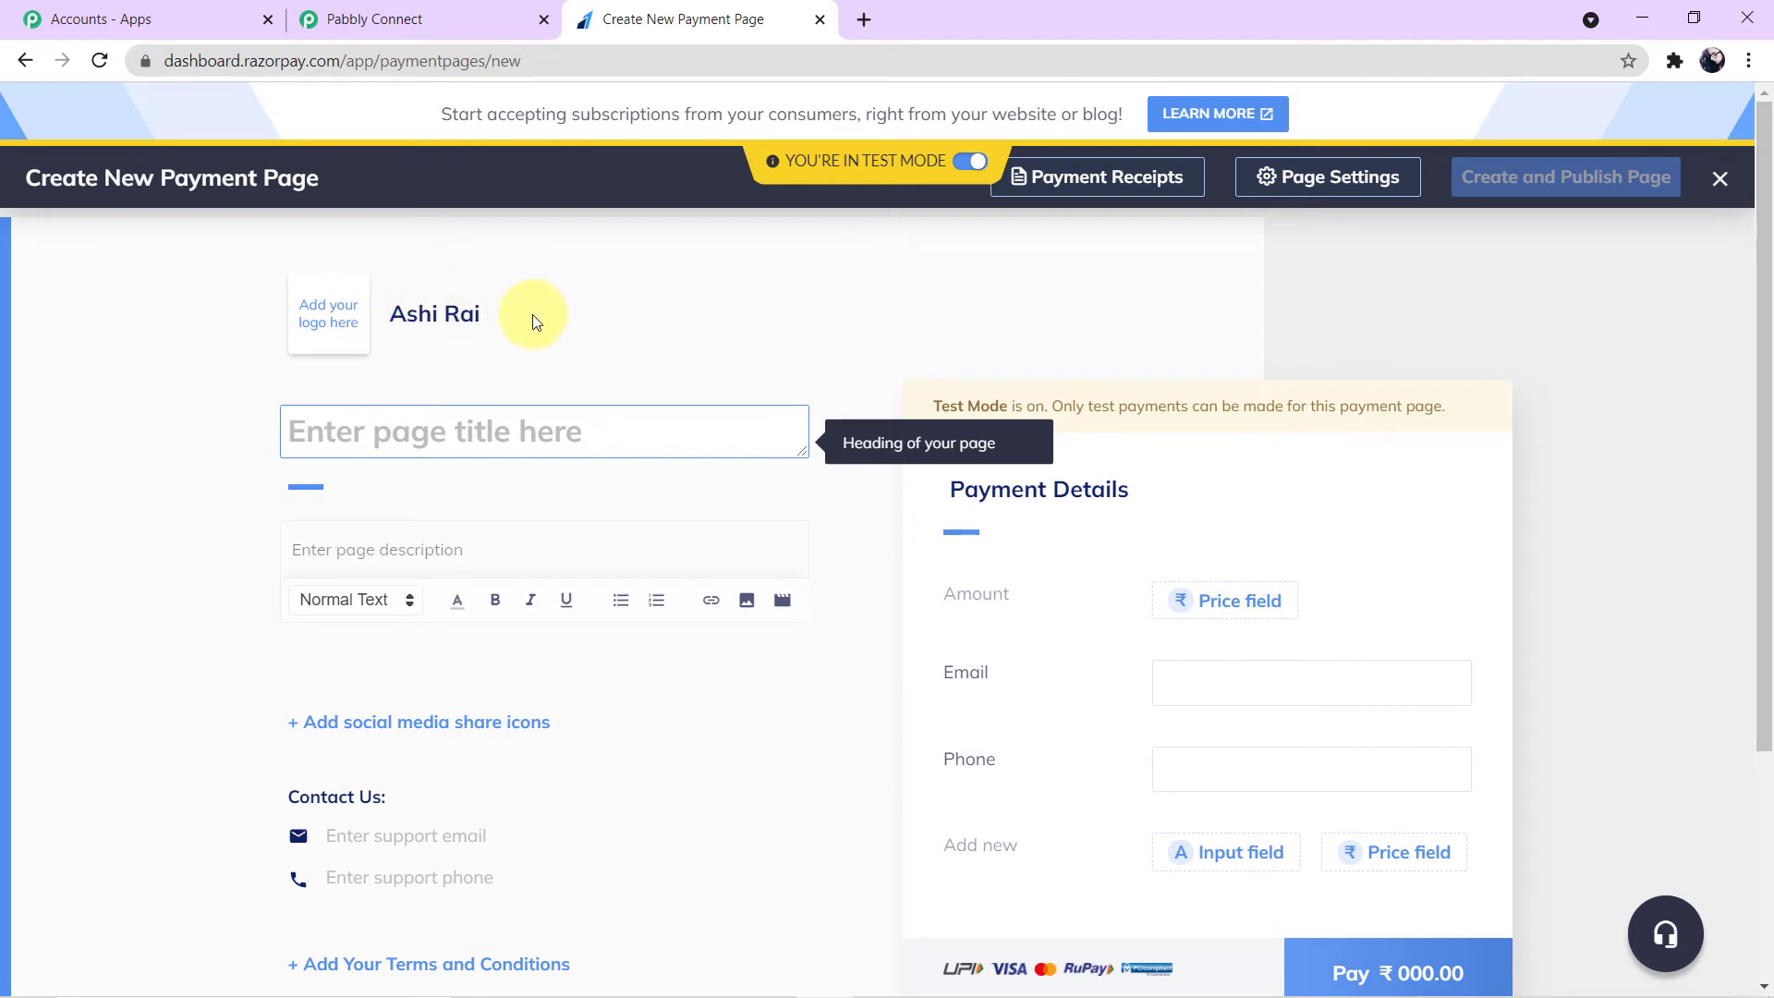
{"action": "scroll", "coordinate": [561, 459], "scroll_direction": "down", "scroll_amount": 3}
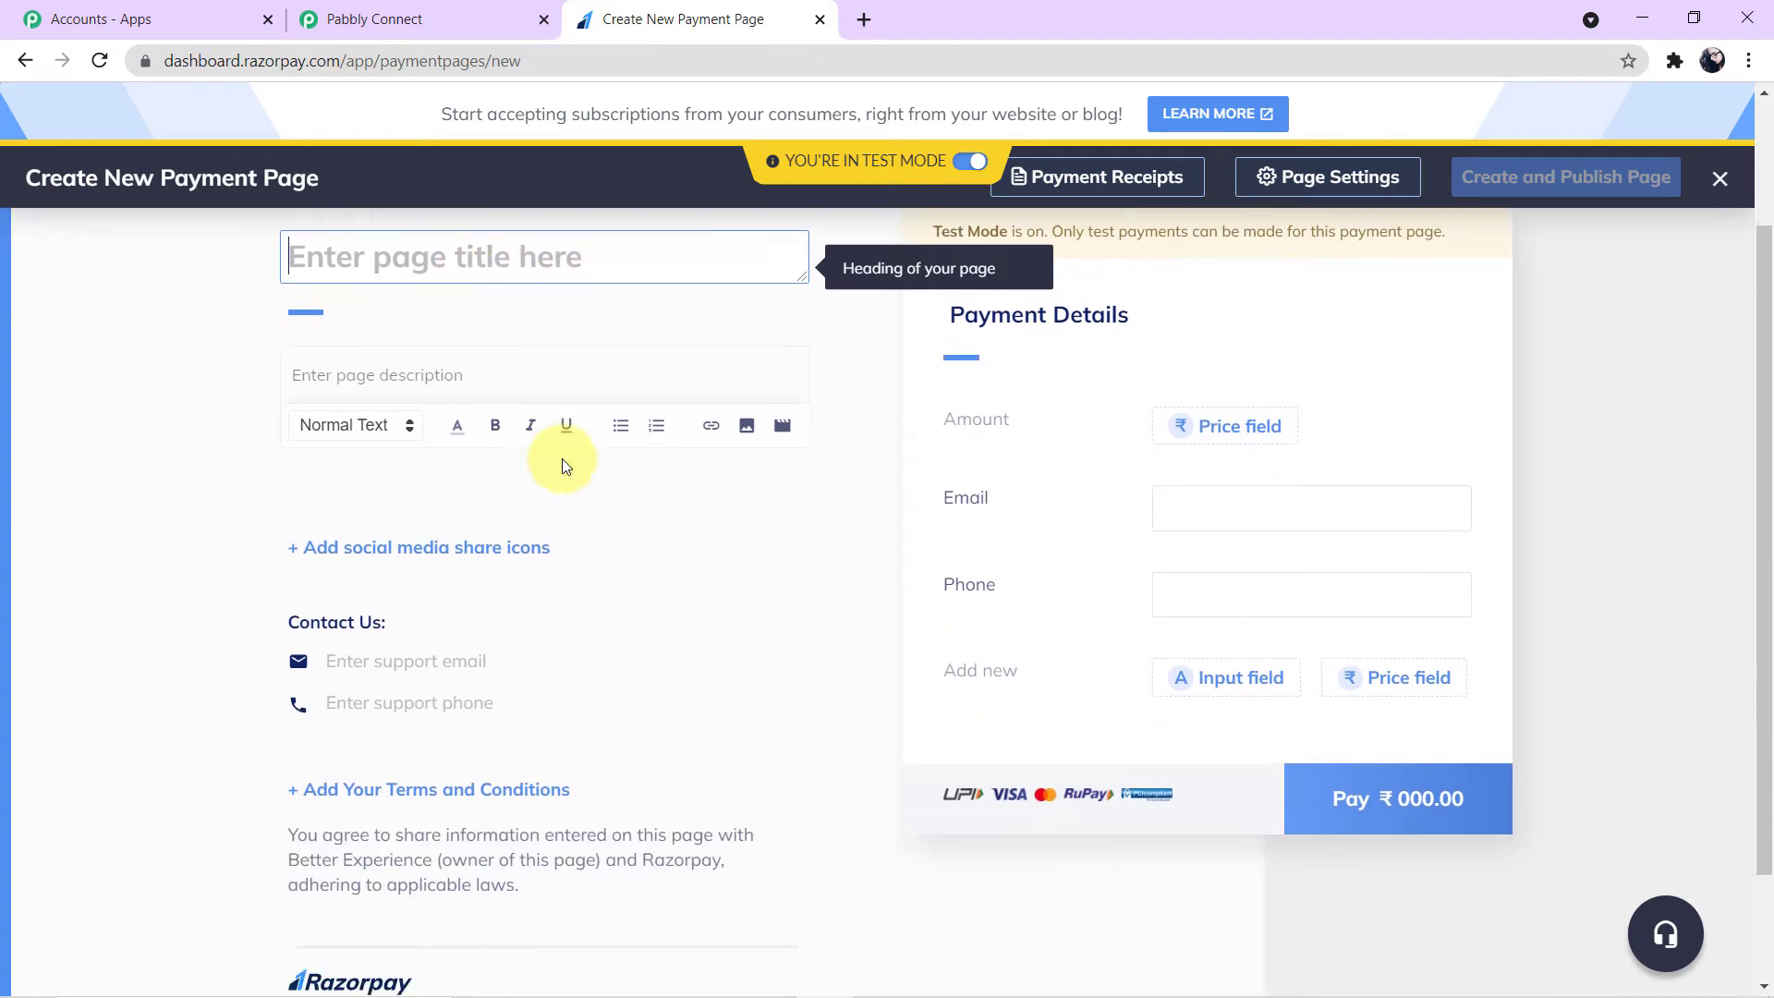
{"action": "scroll", "coordinate": [285, 356], "scroll_direction": "up", "scroll_amount": 3}
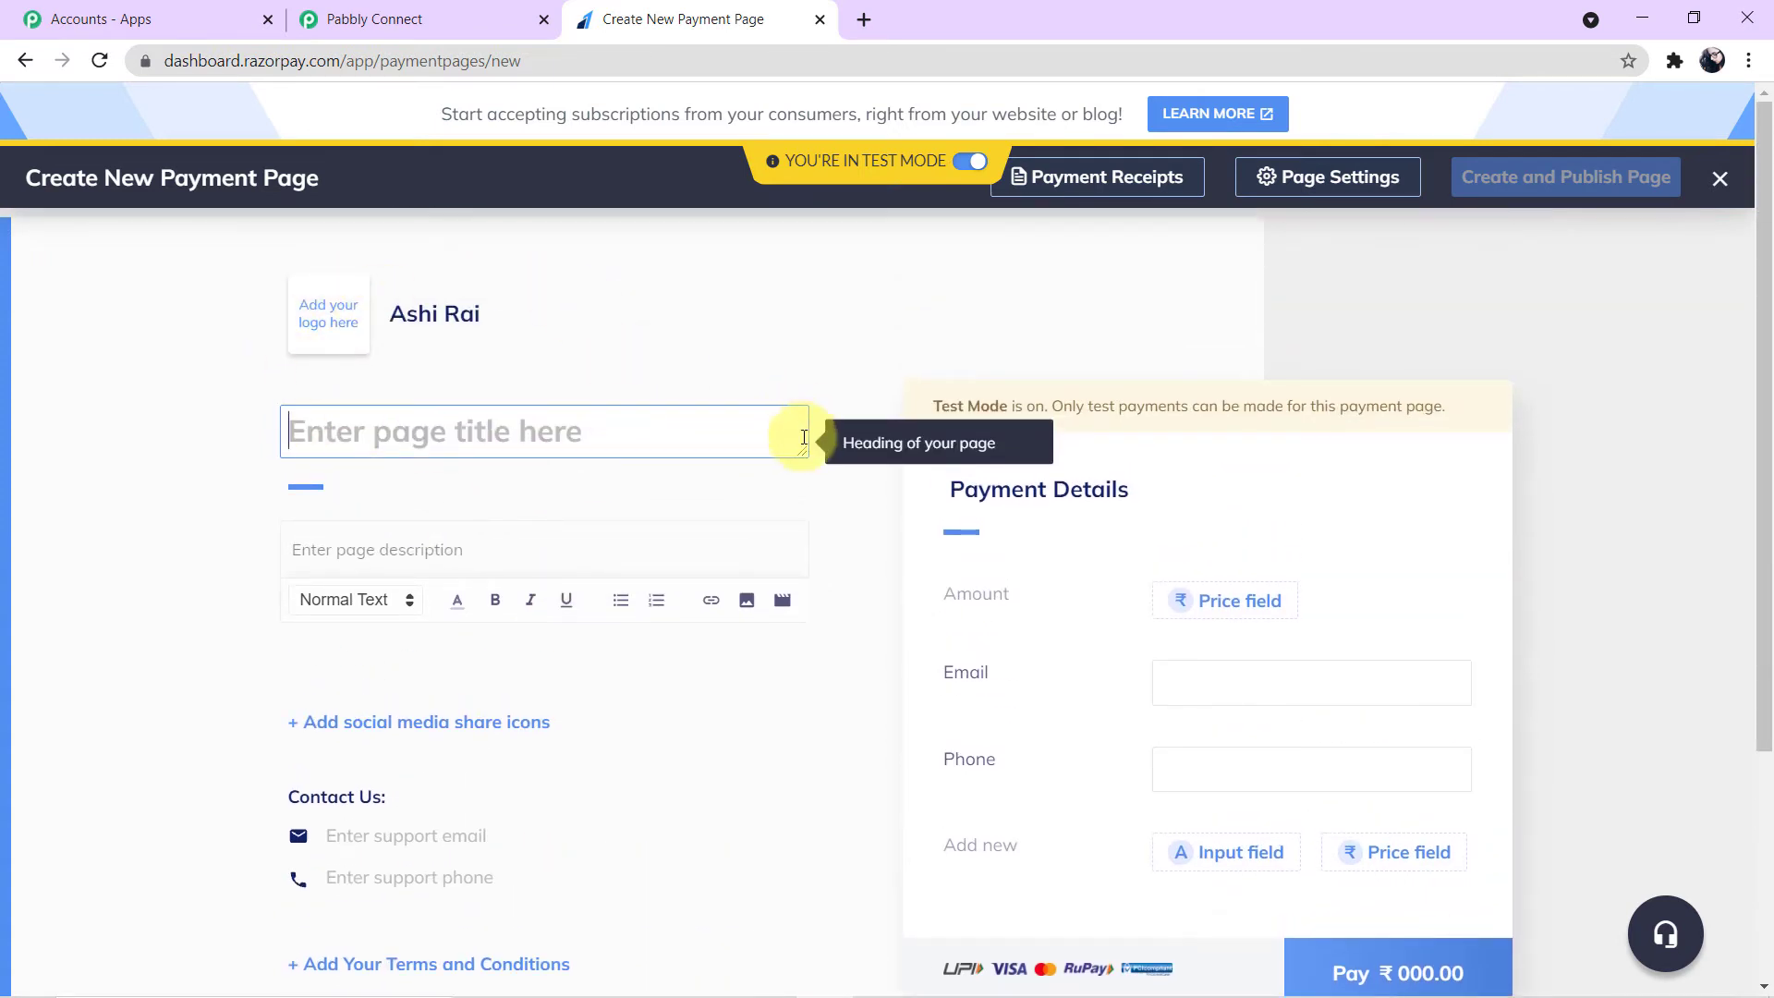
{"action": "scroll", "coordinate": [1346, 622], "scroll_direction": "down", "scroll_amount": 2}
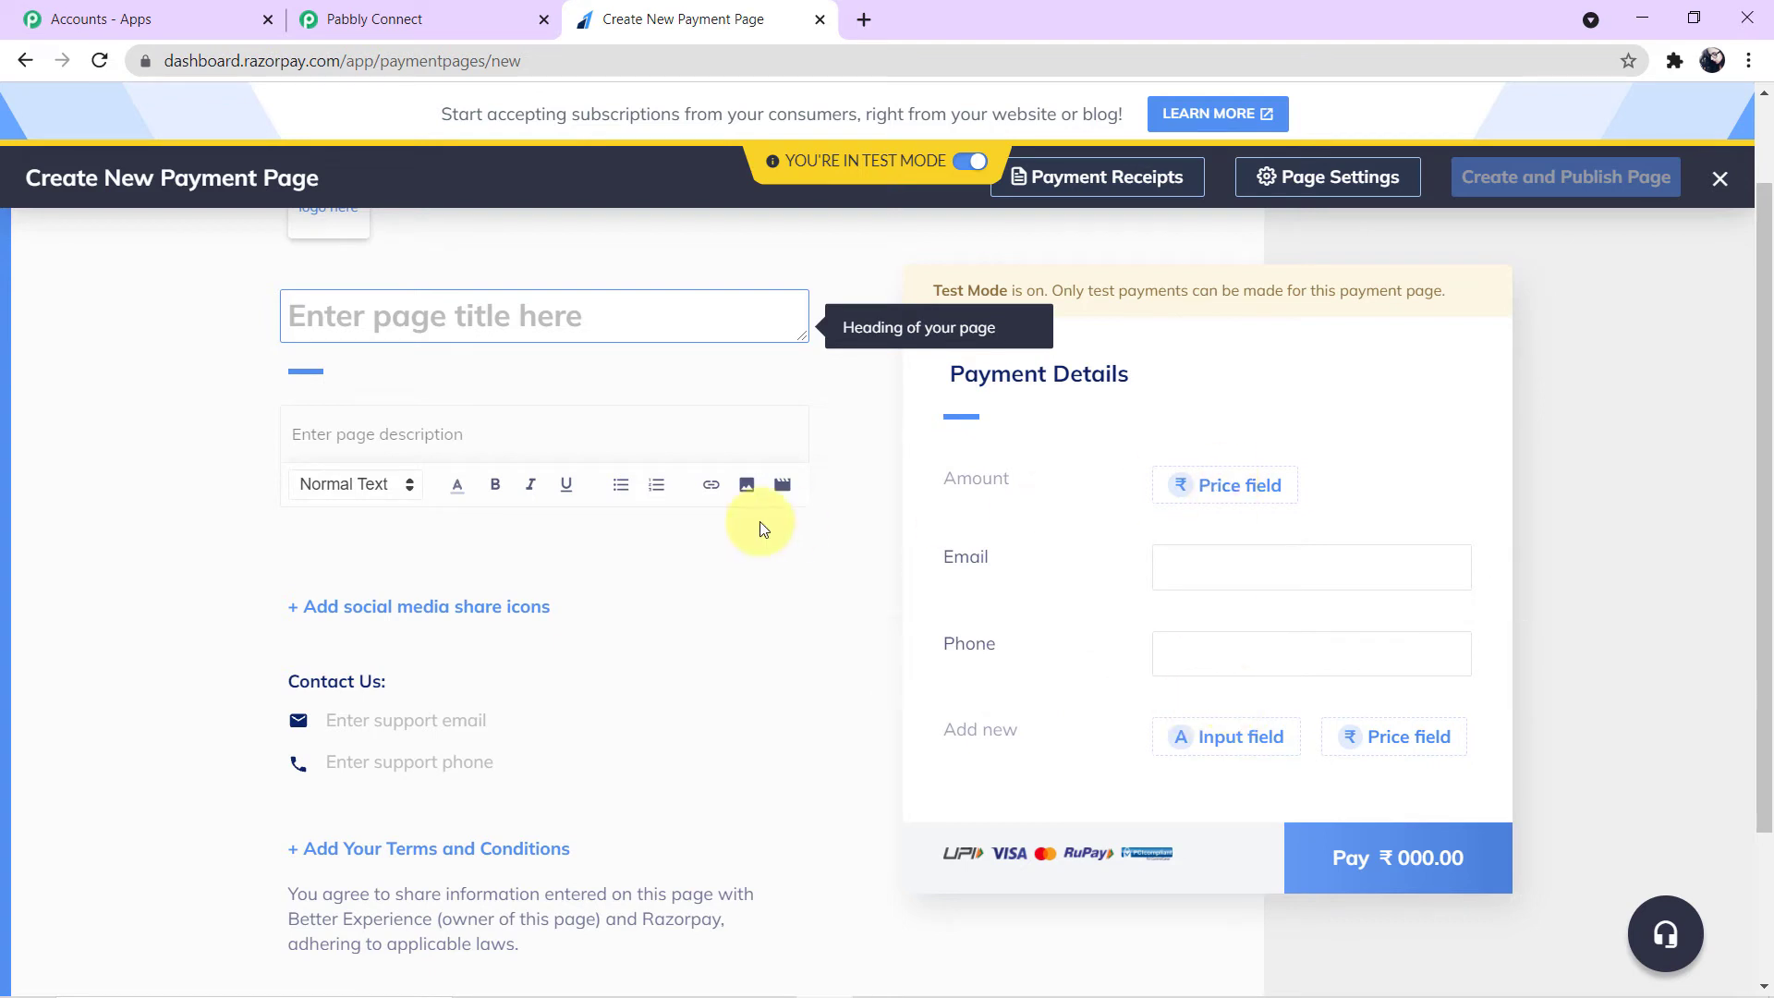
{"action": "scroll", "coordinate": [766, 523], "scroll_direction": "down", "scroll_amount": 1}
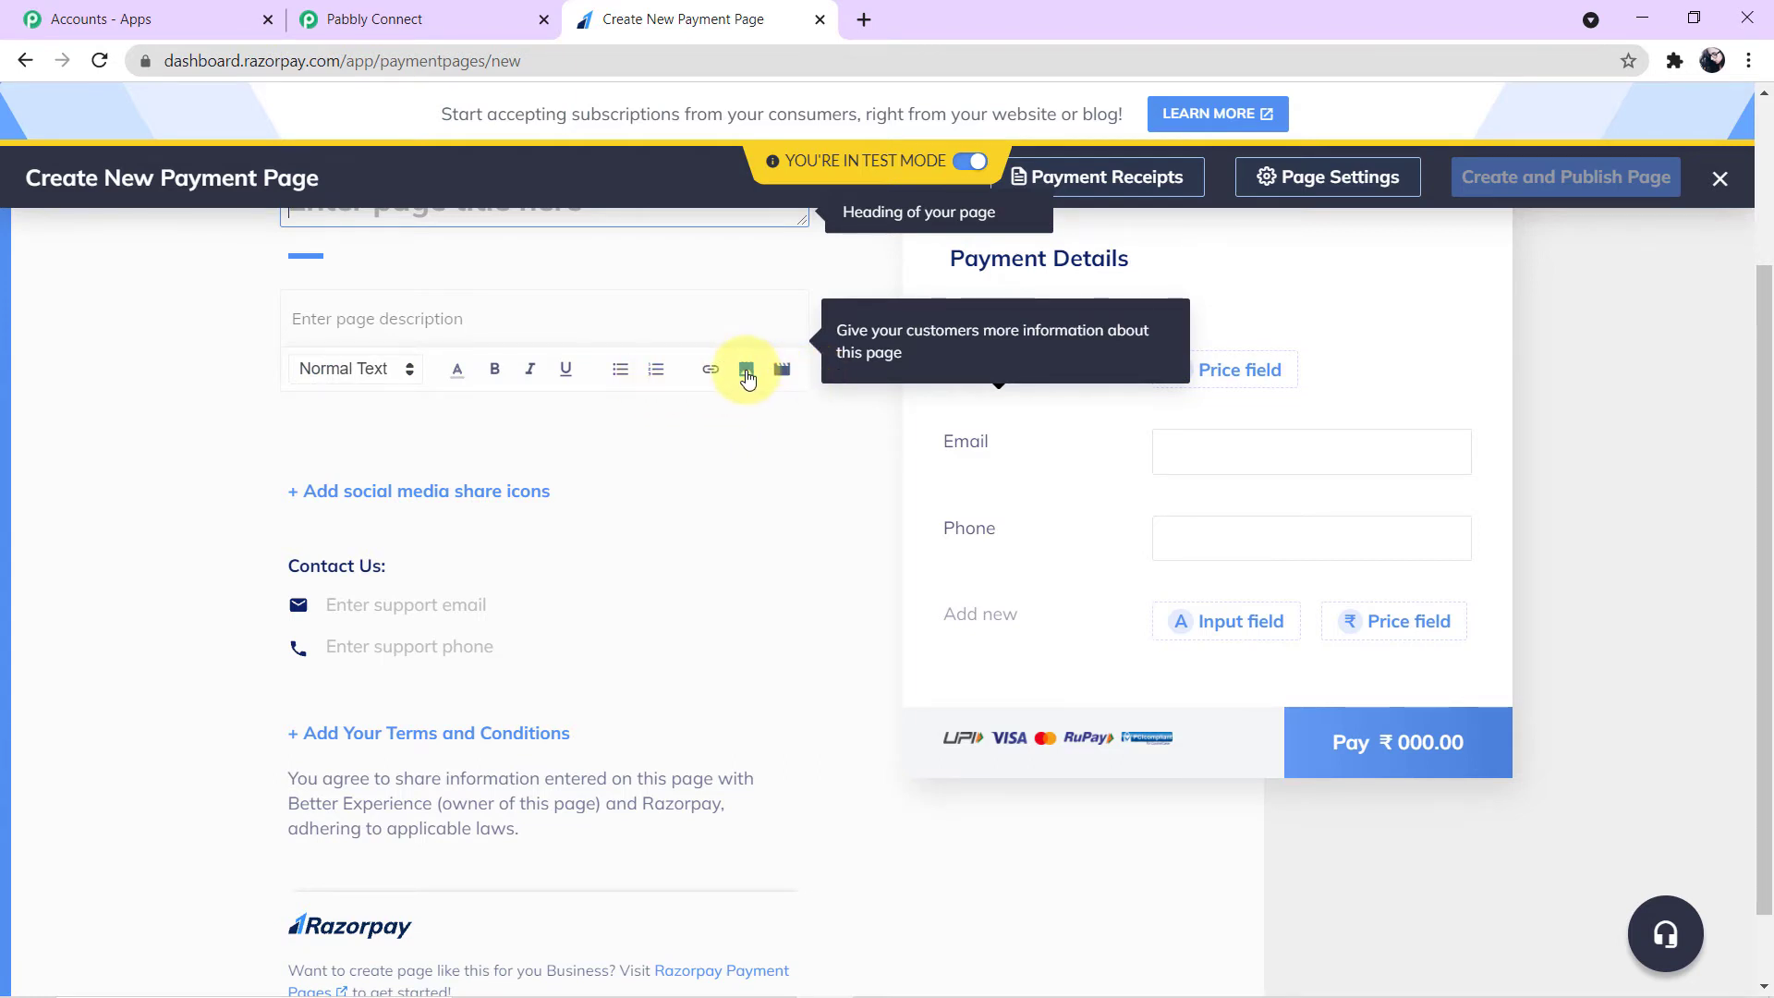
{"action": "scroll", "coordinate": [783, 547], "scroll_direction": "up", "scroll_amount": 3}
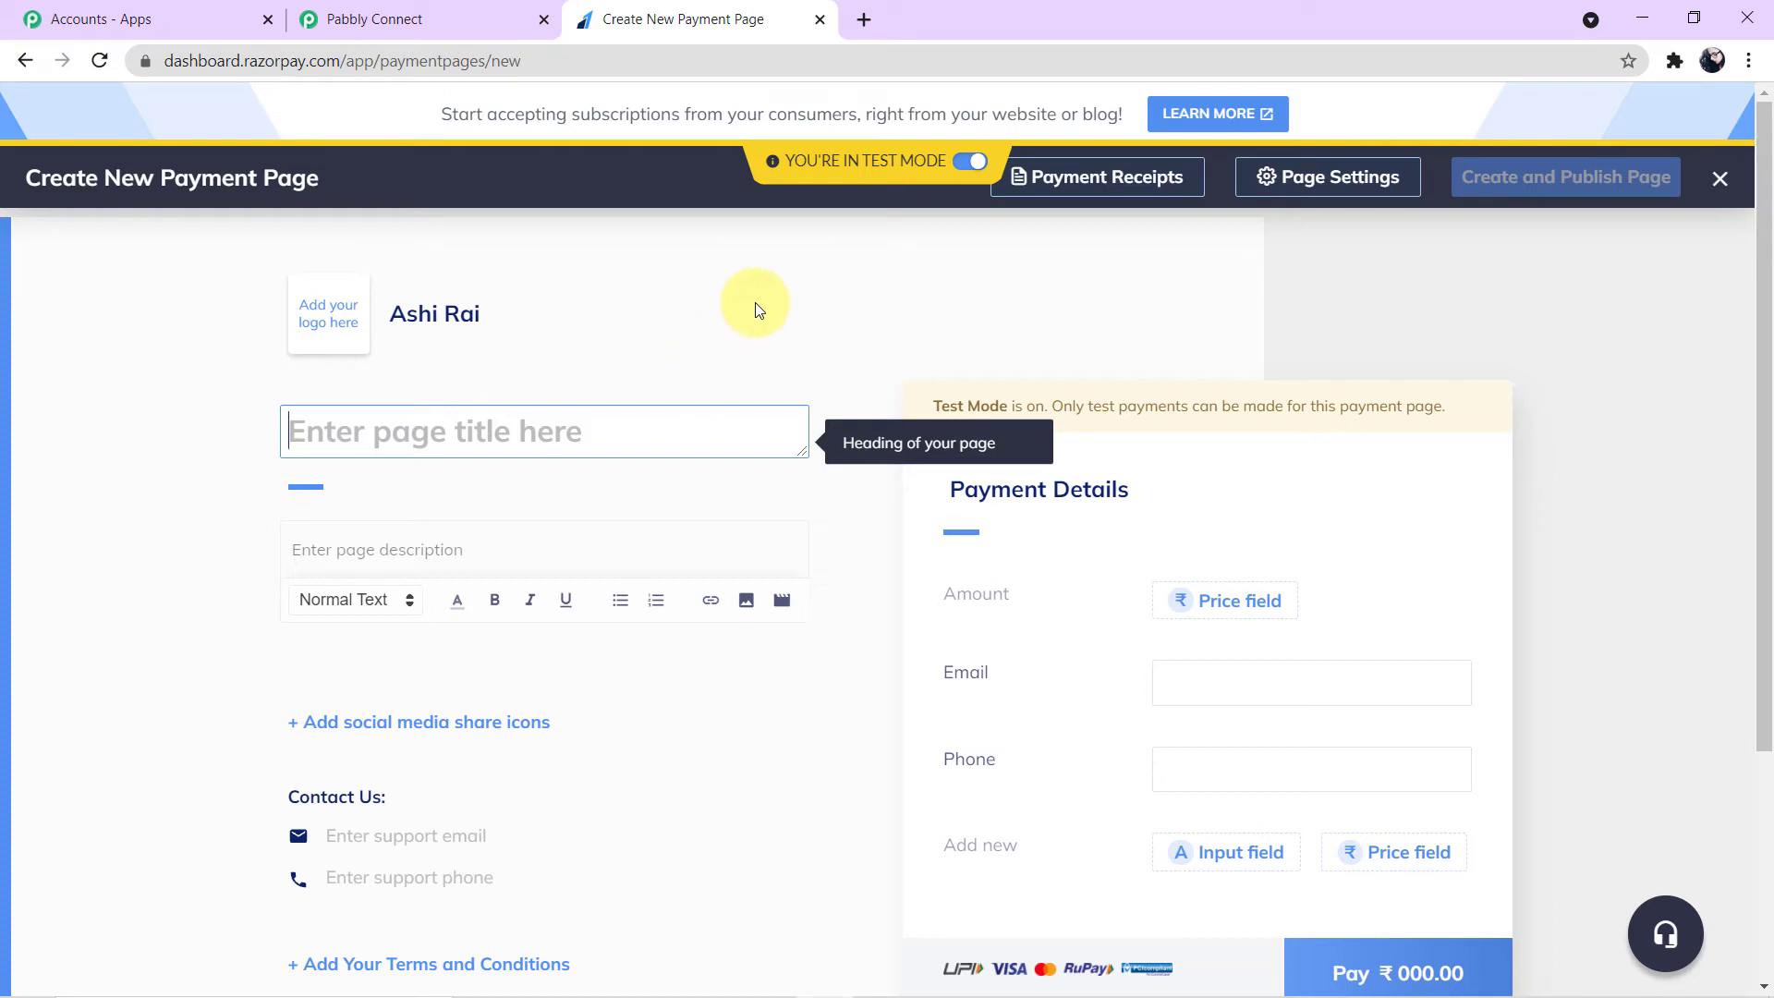
{"action": "left_click", "coordinate": [25, 59]}
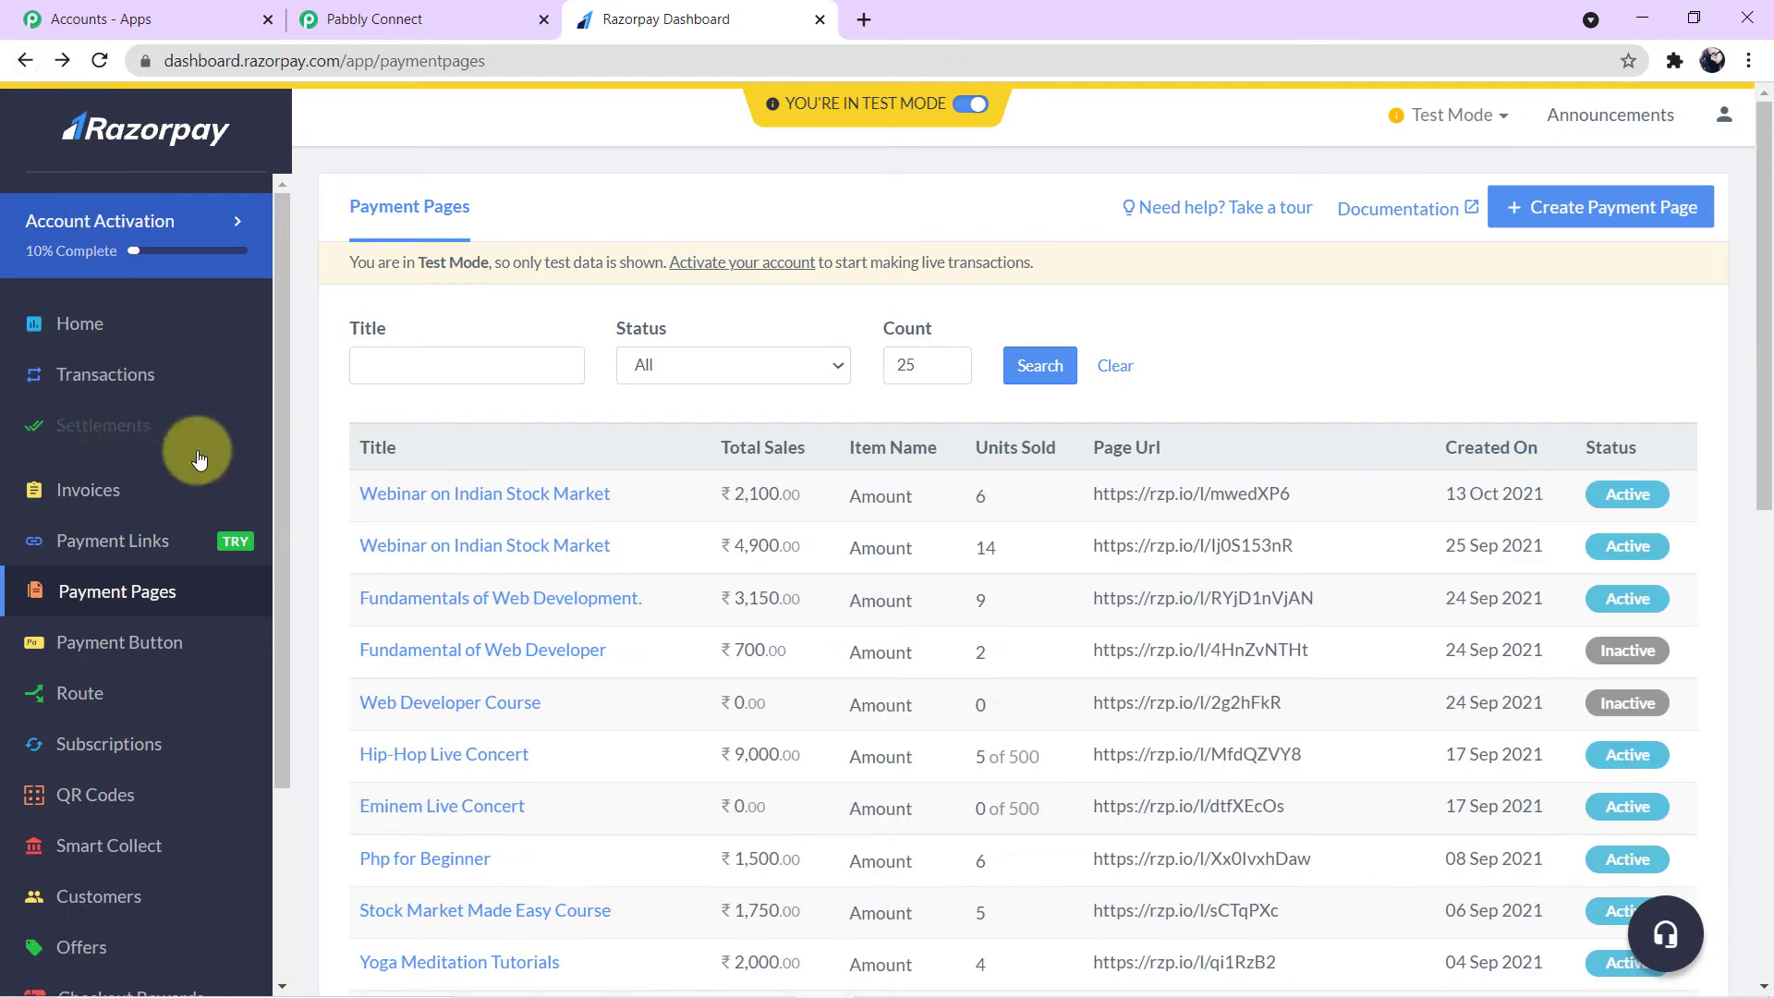
- Open the ABC Software Add-Ons payment page and copy its page URL
{"action": "scroll", "coordinate": [693, 536], "scroll_direction": "down", "scroll_amount": 9}
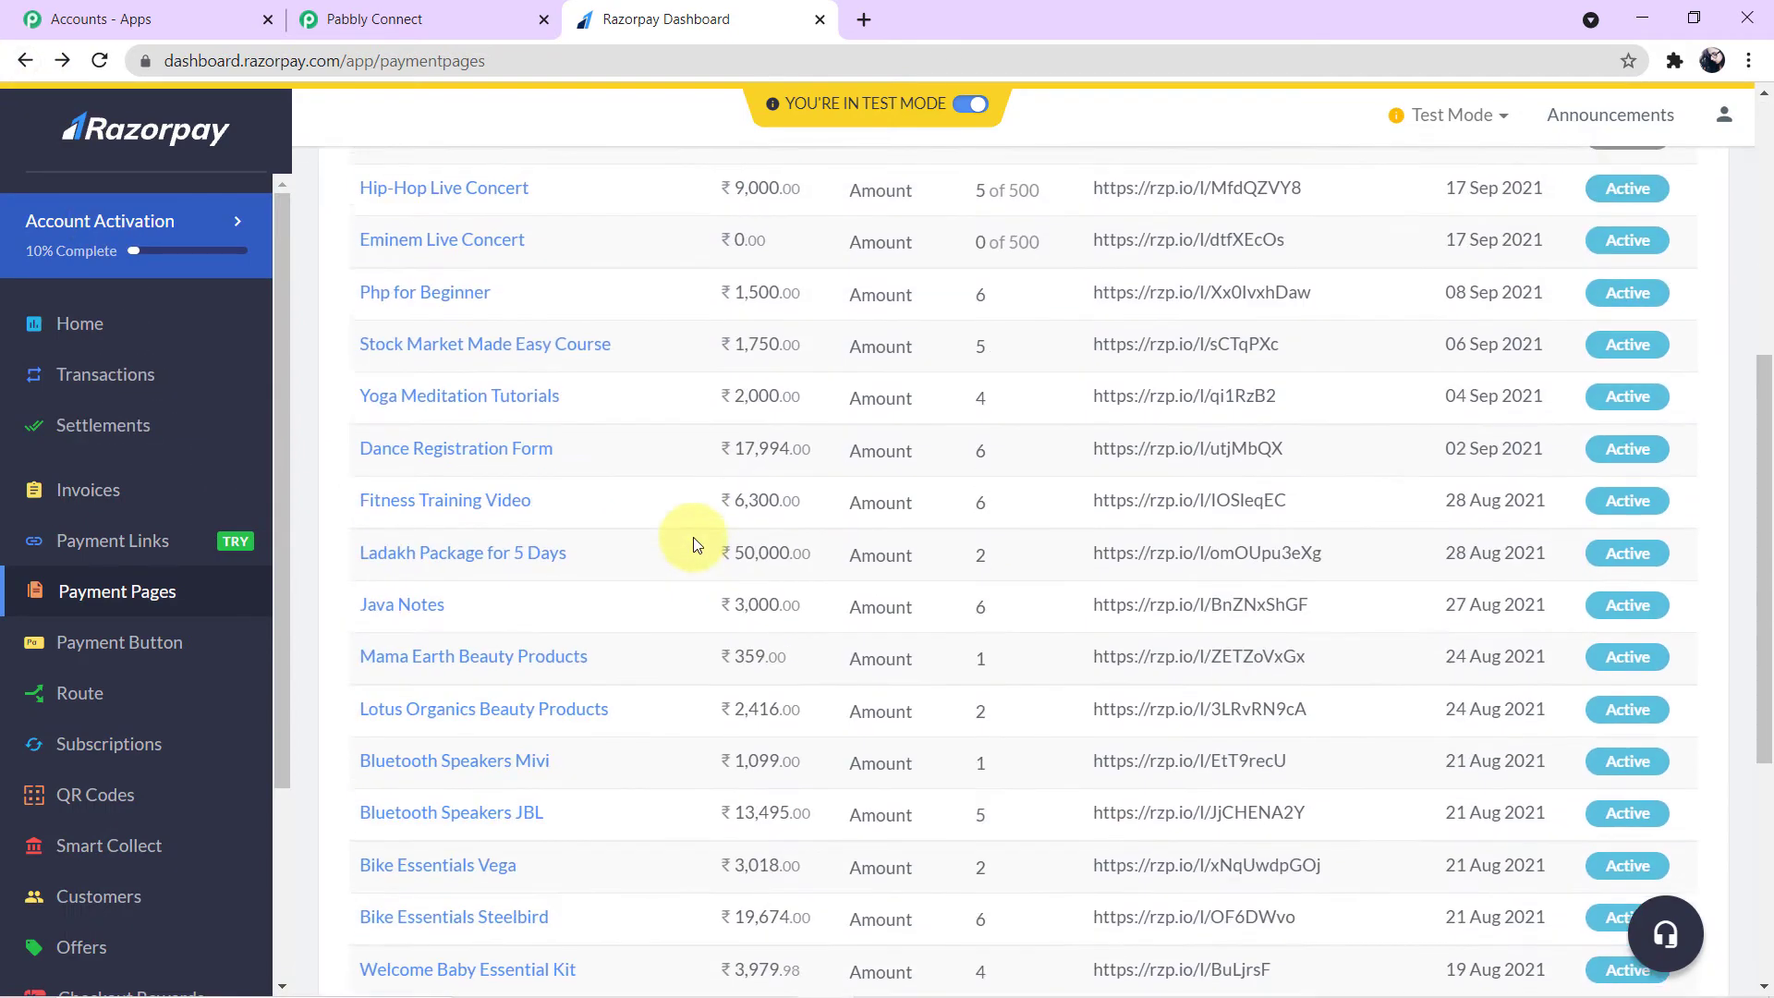
{"action": "scroll", "coordinate": [693, 536], "scroll_direction": "down", "scroll_amount": 3}
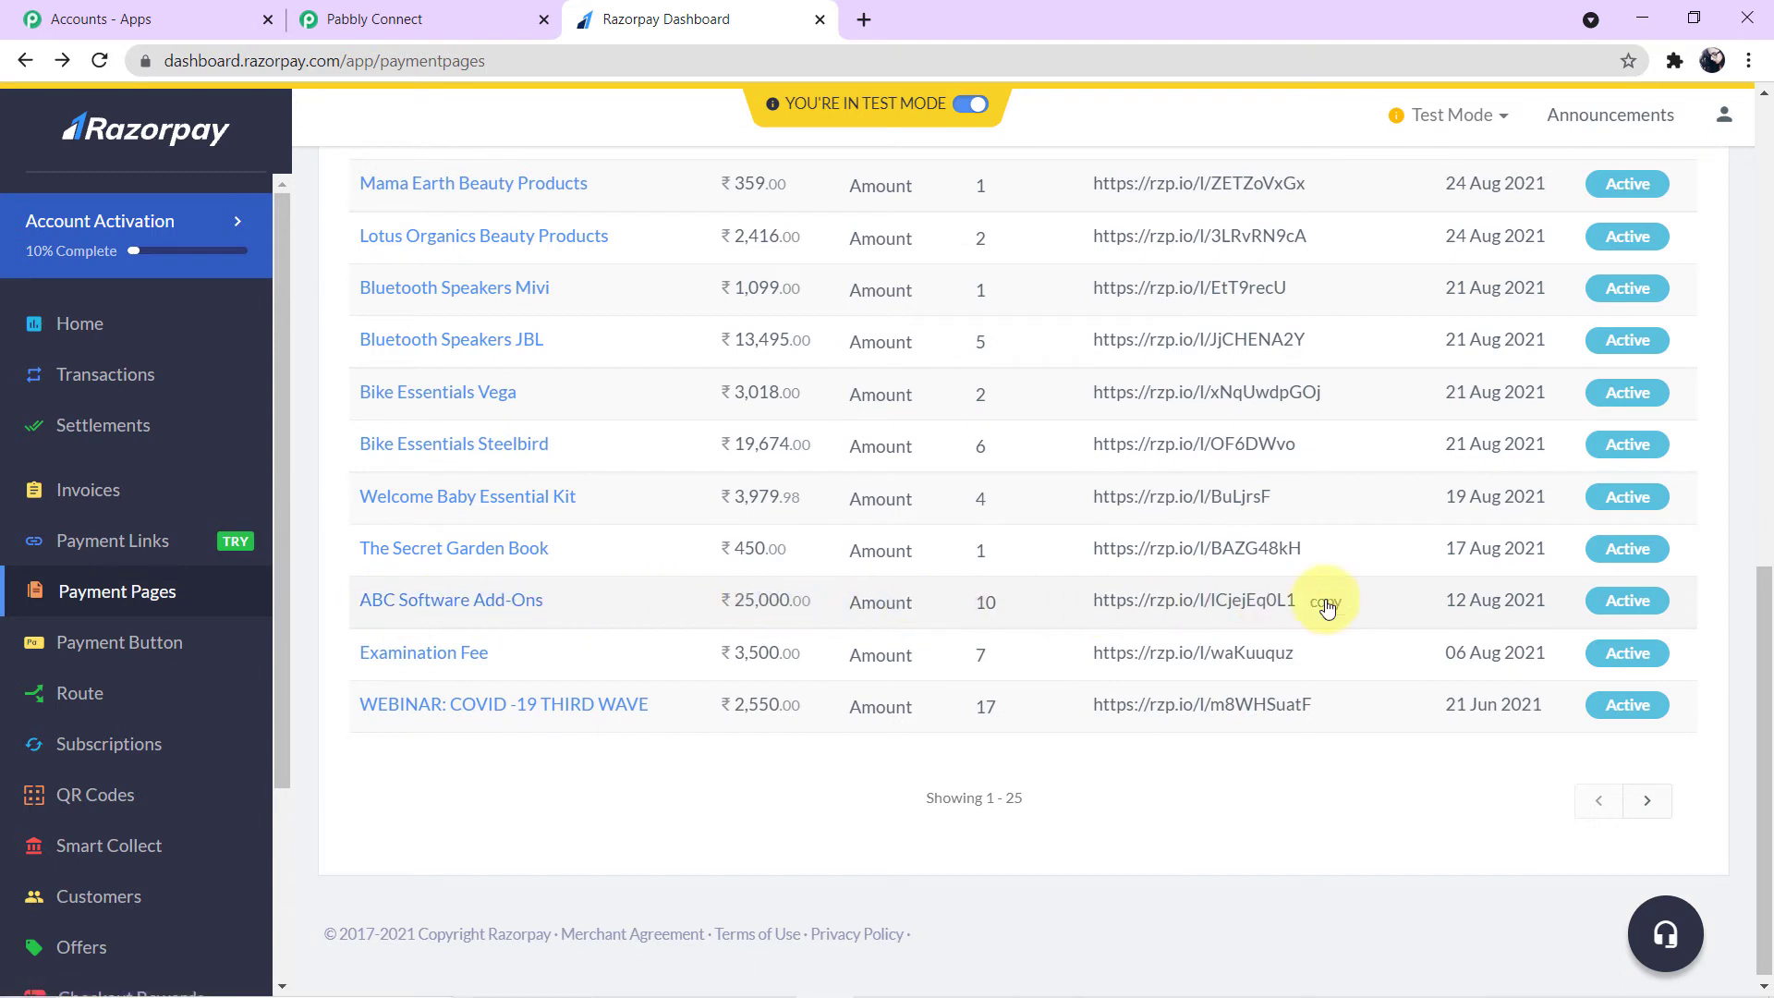
{"action": "left_click", "coordinate": [475, 604]}
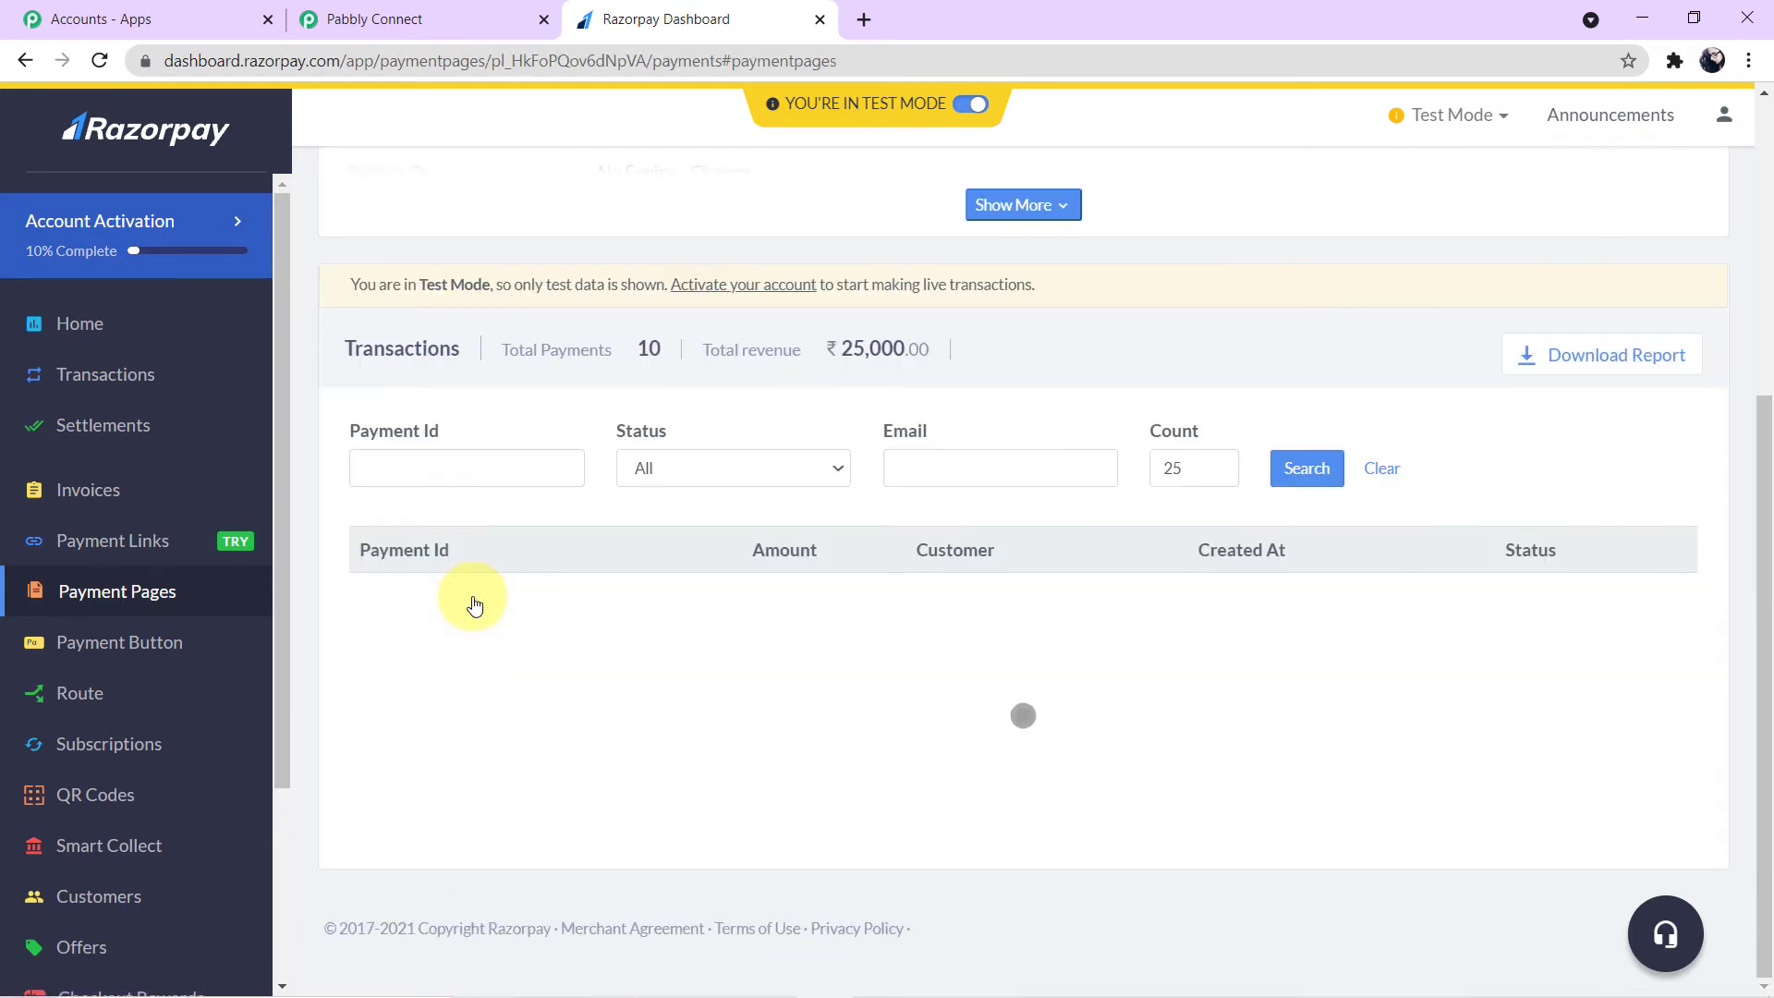
{"action": "scroll", "coordinate": [946, 573], "scroll_direction": "up", "scroll_amount": 6}
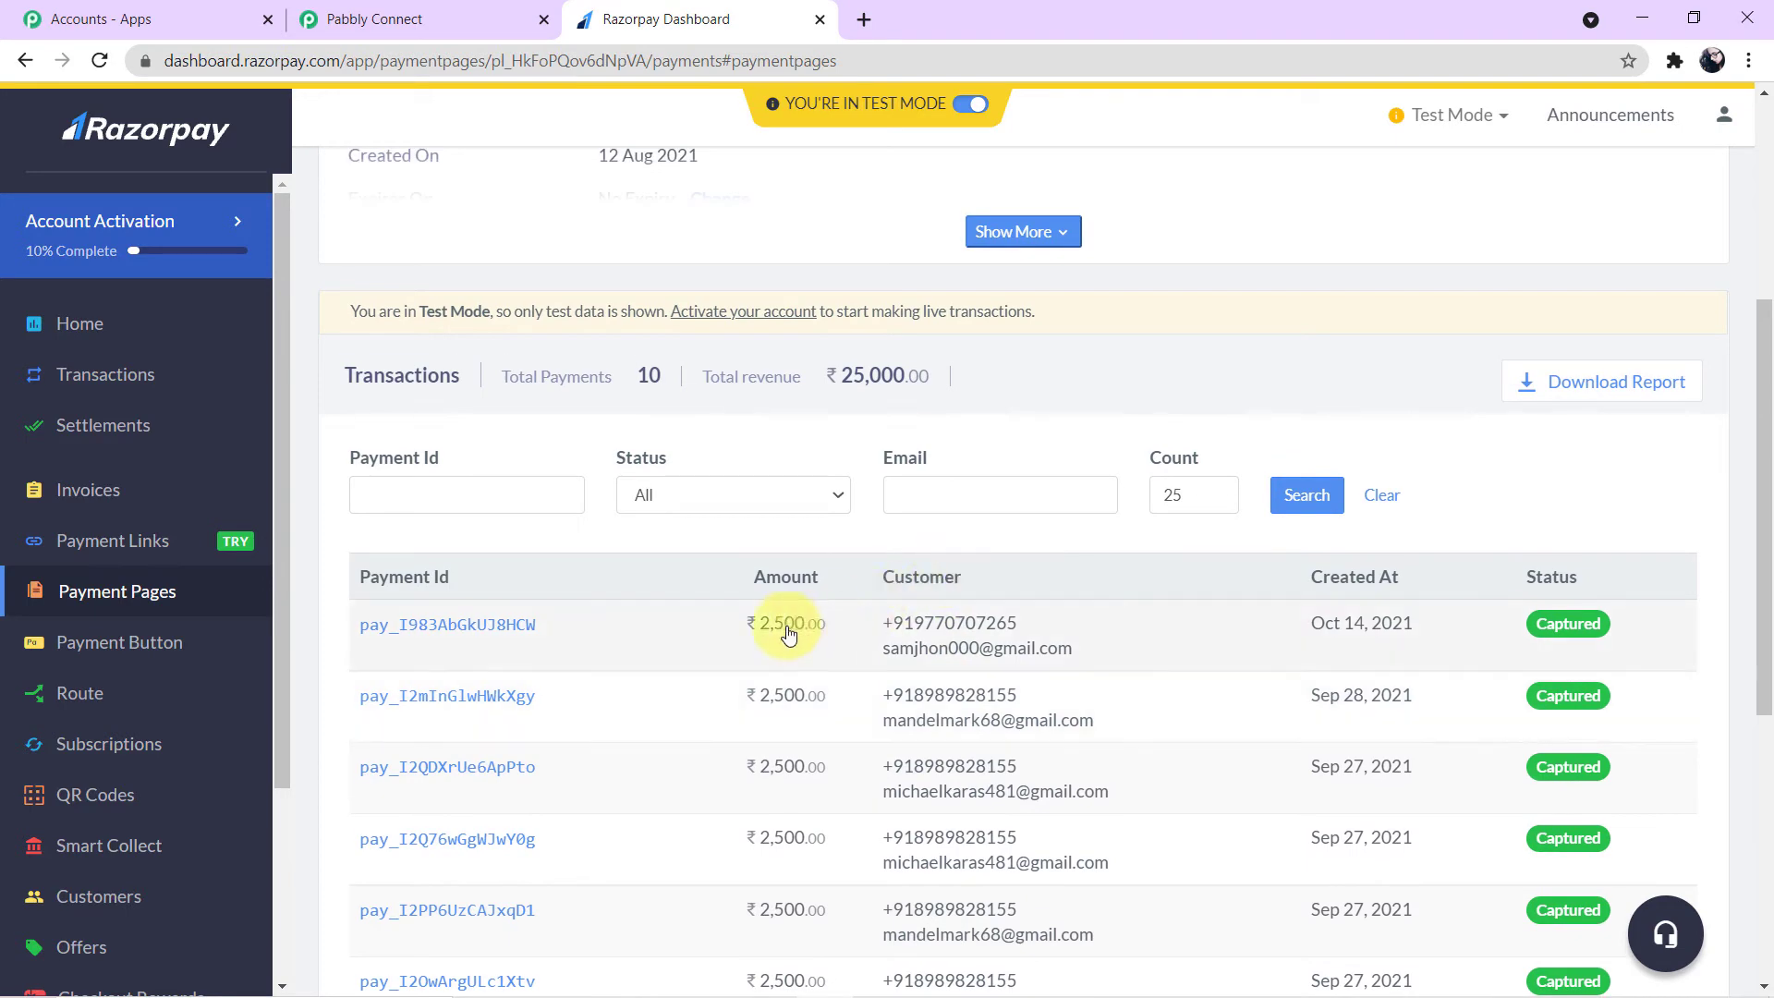
{"action": "scroll", "coordinate": [1039, 717], "scroll_direction": "up", "scroll_amount": 4}
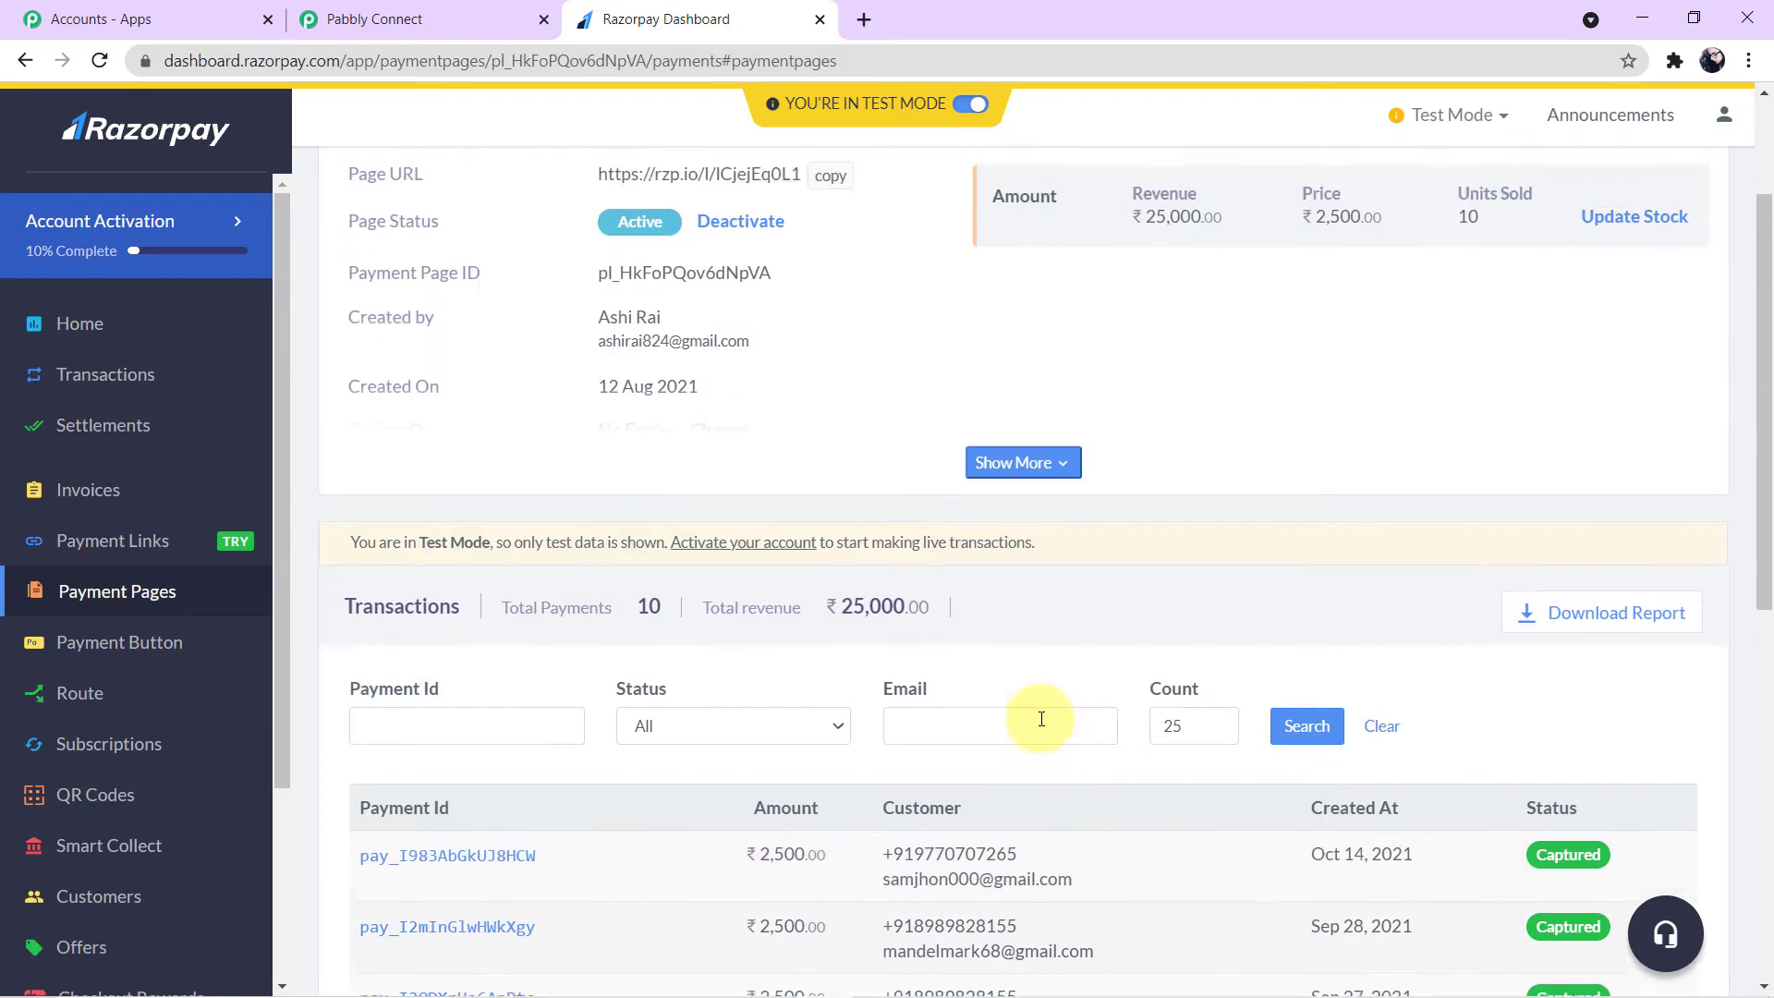
{"action": "scroll", "coordinate": [1042, 719], "scroll_direction": "up", "scroll_amount": 1}
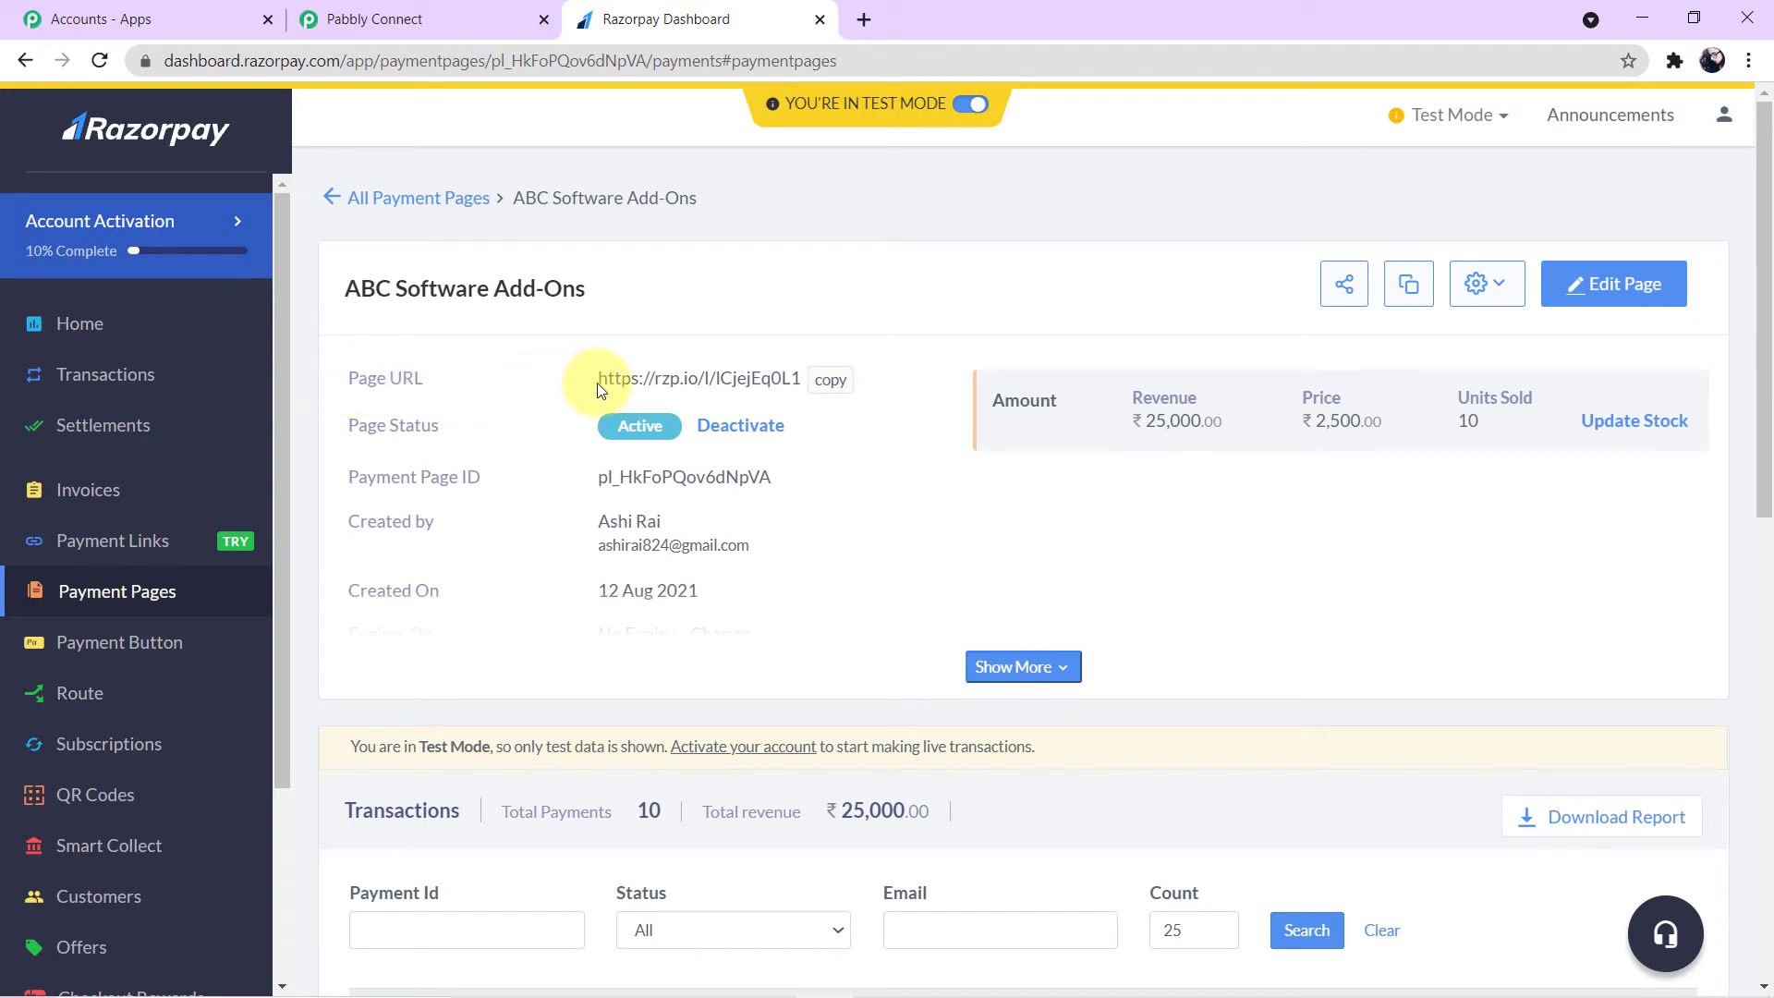
{"action": "left_click", "coordinate": [827, 389]}
- Open the copied payment page URL in a new browser tab
{"action": "left_click", "coordinate": [864, 19]}
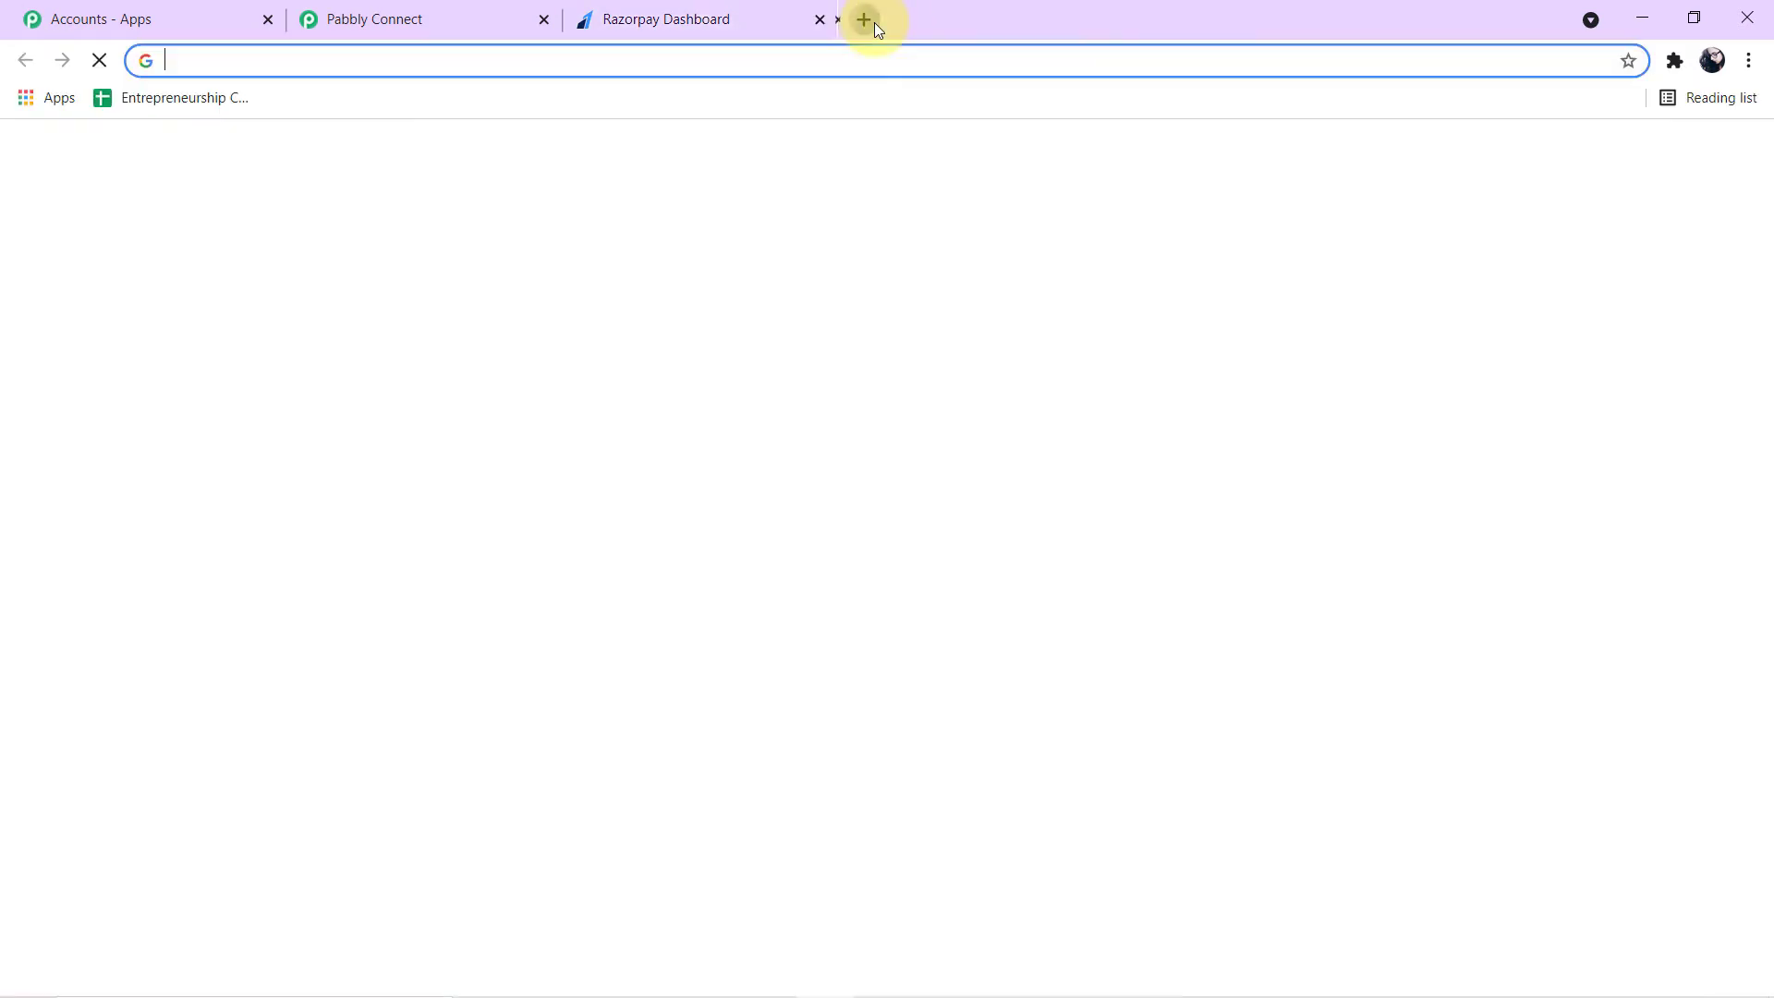
{"action": "key", "text": "ctrl+v"}
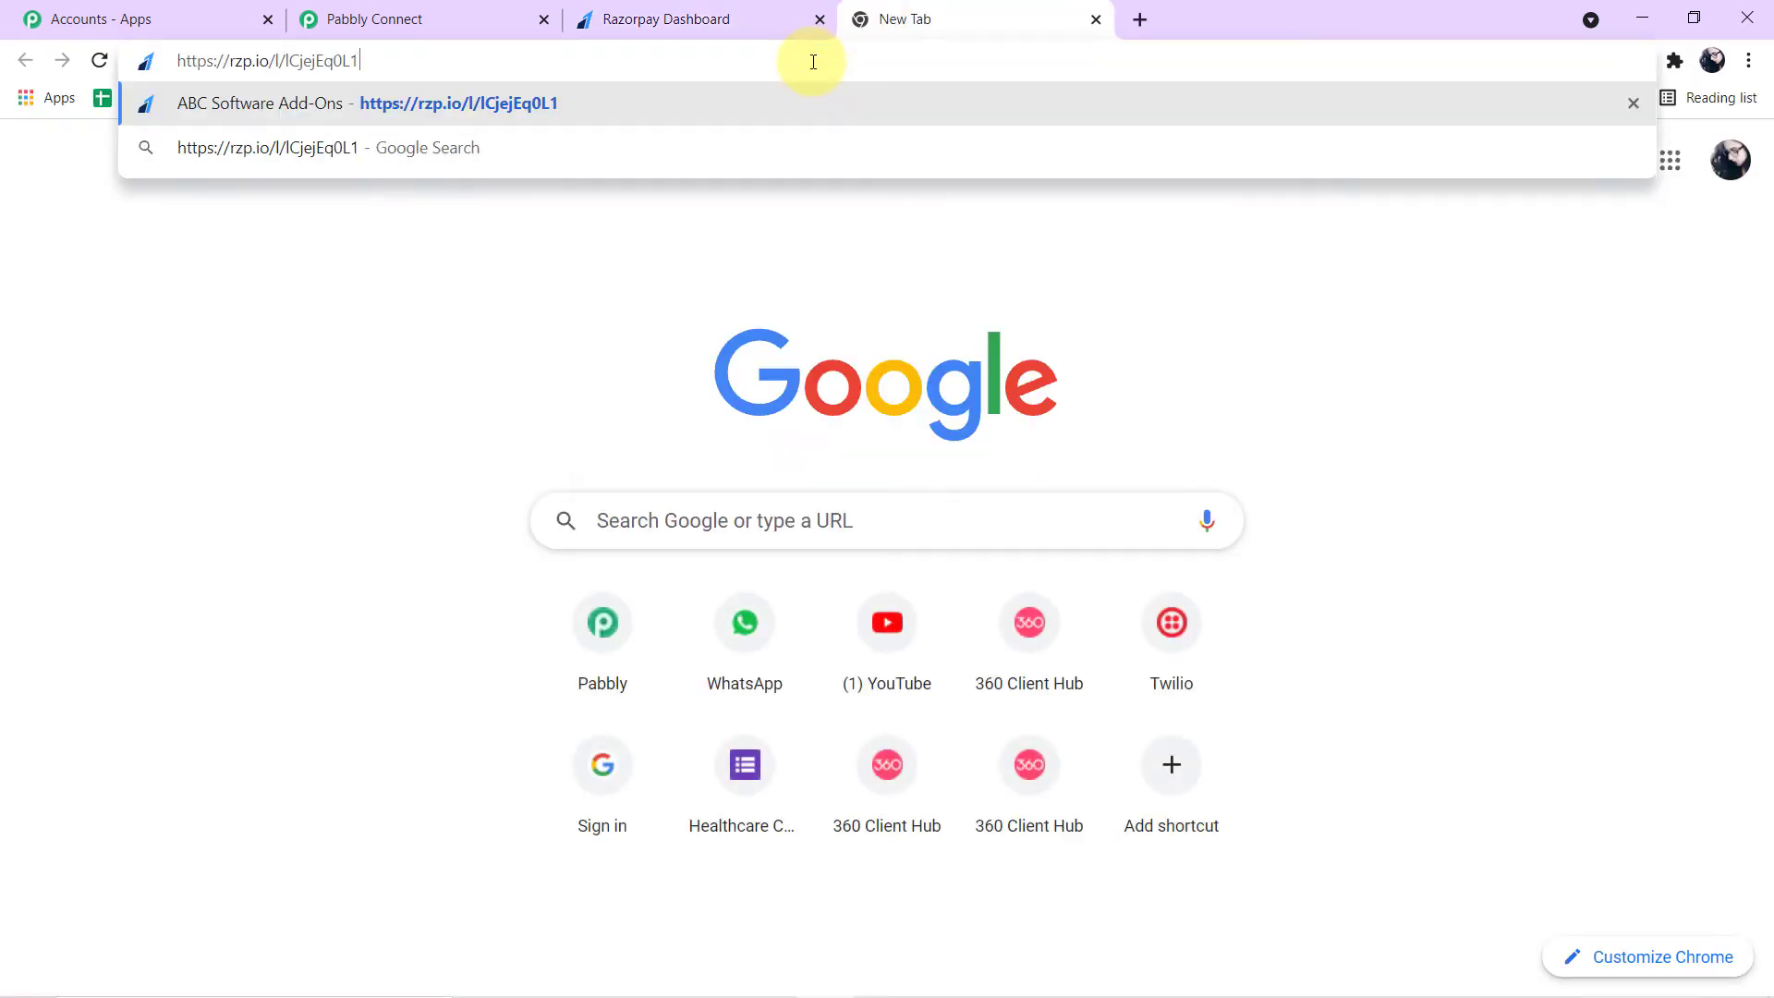
{"action": "key", "text": "Return"}
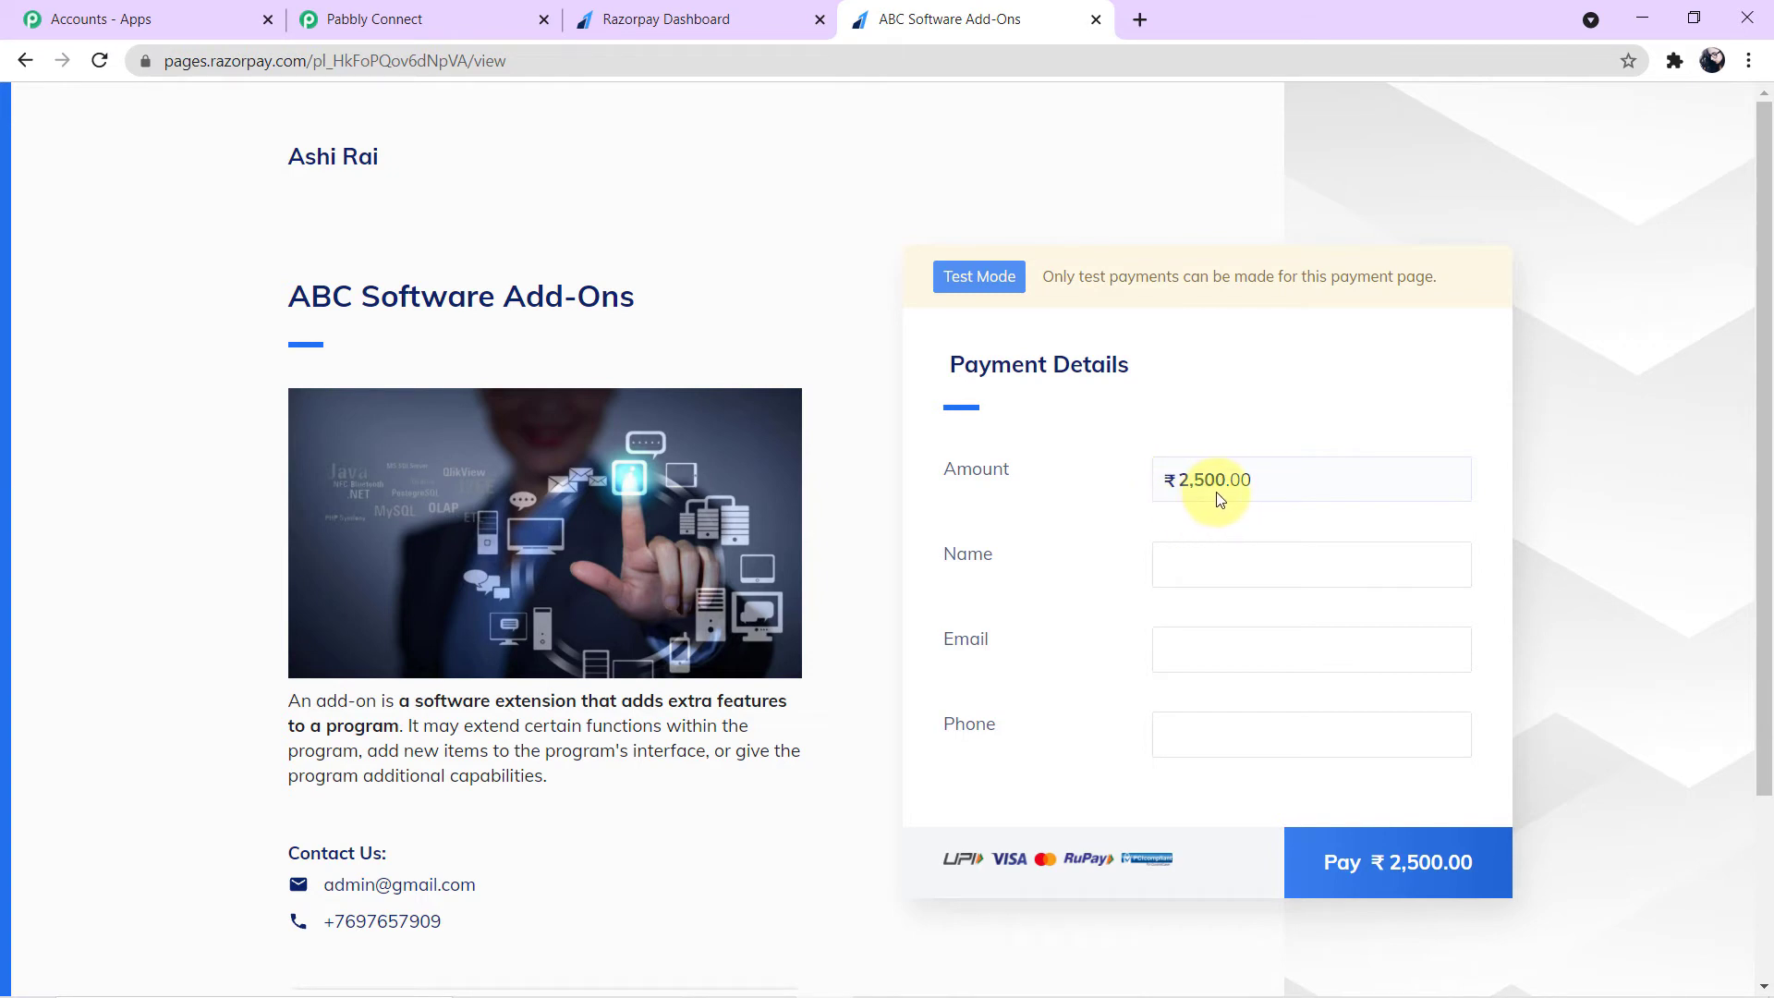
- Review the ABC Software Add-Ons payment page and its payment details form
{"action": "scroll", "coordinate": [1217, 499], "scroll_direction": "down", "scroll_amount": 1}
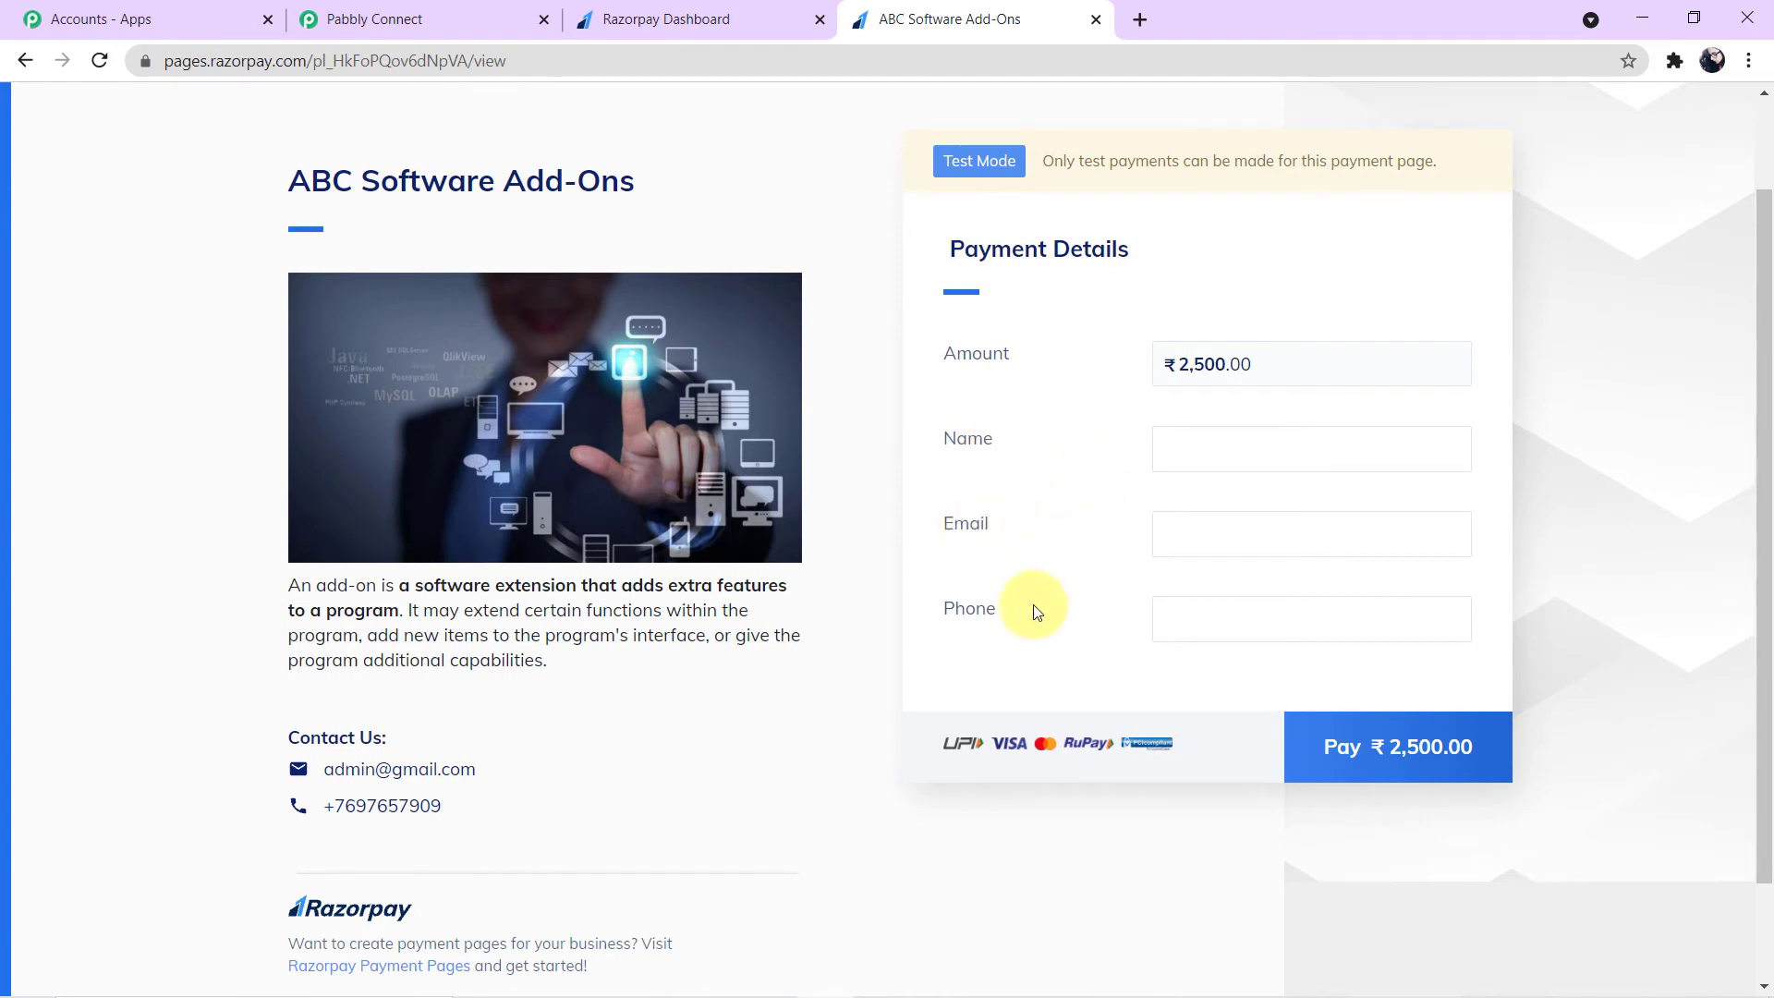
{"action": "scroll", "coordinate": [1062, 617], "scroll_direction": "up", "scroll_amount": 1}
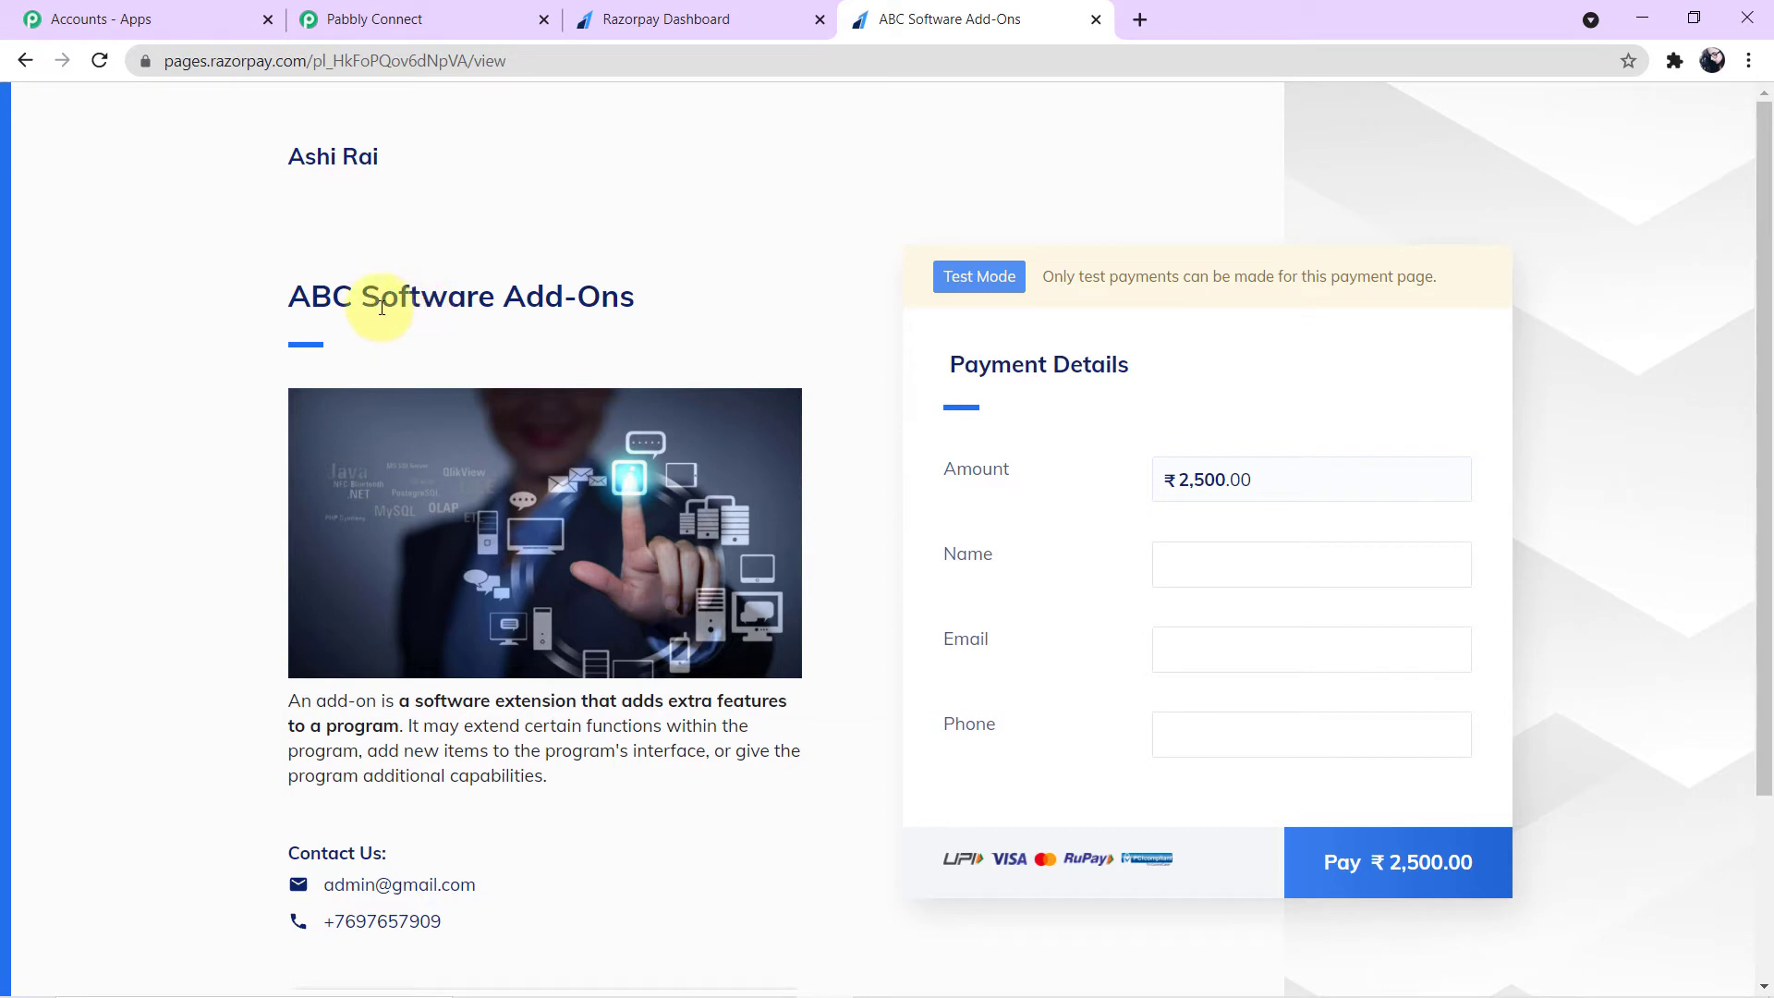
{"action": "scroll", "coordinate": [665, 330], "scroll_direction": "down", "scroll_amount": 1}
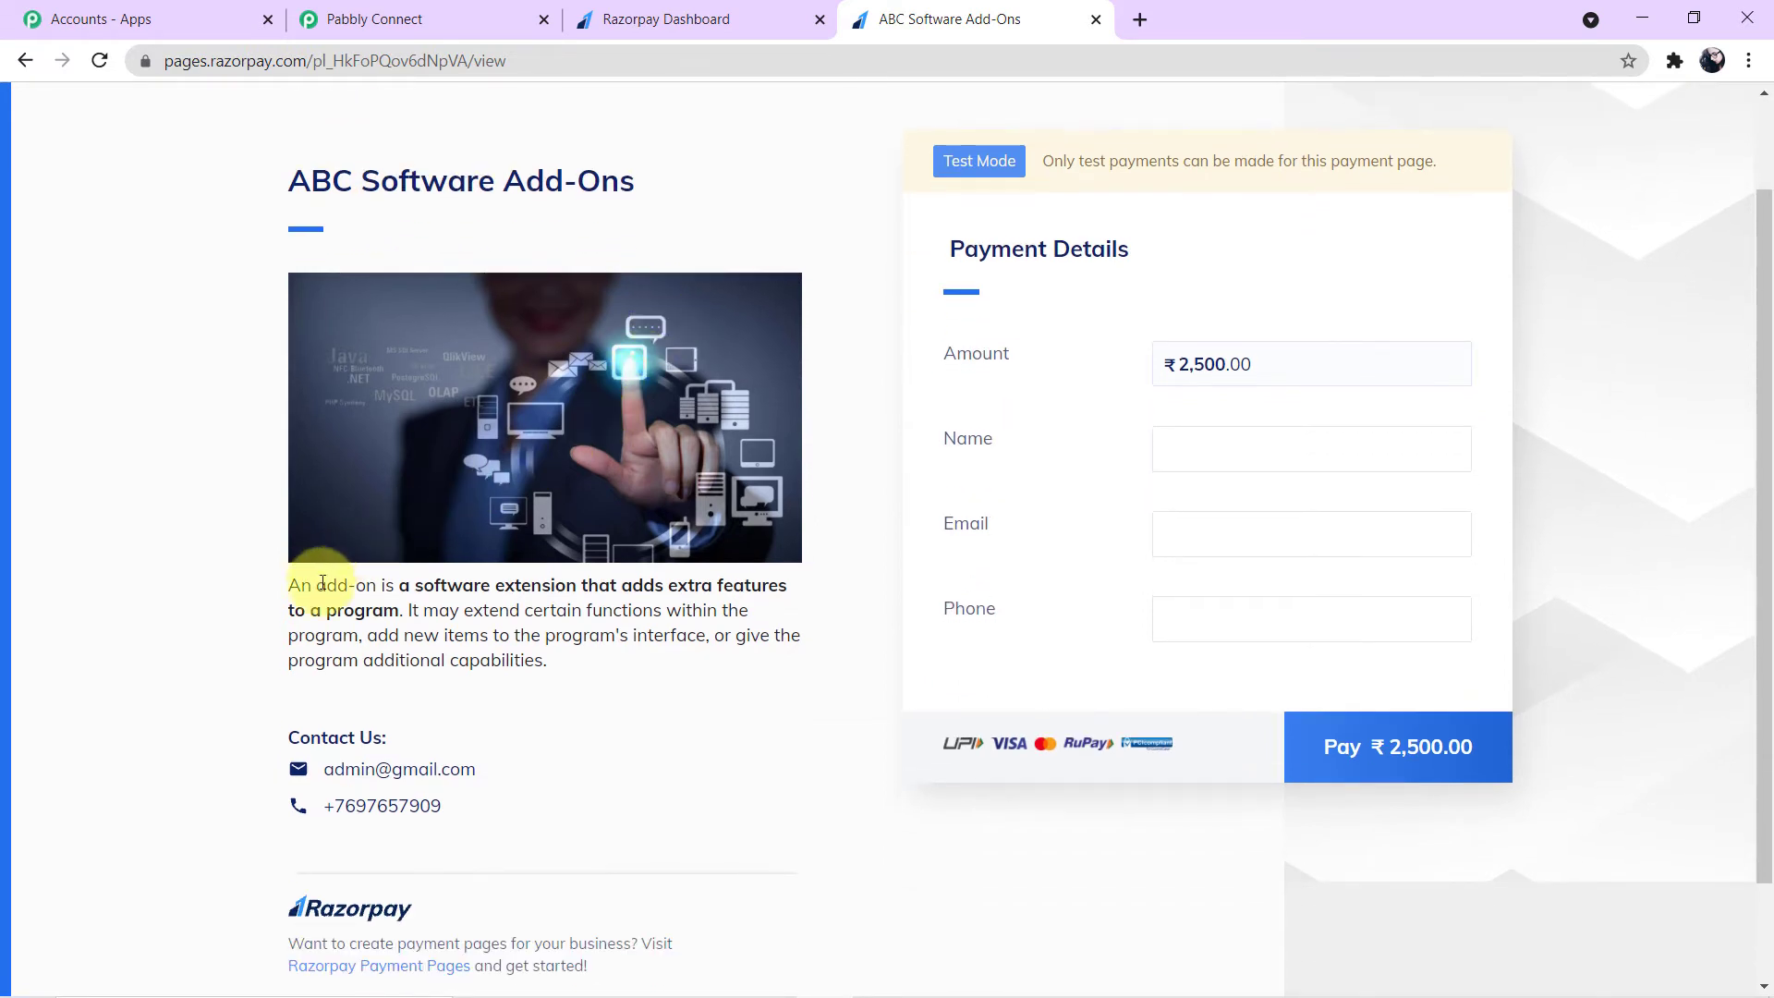
{"action": "scroll", "coordinate": [596, 472], "scroll_direction": "down", "scroll_amount": 1}
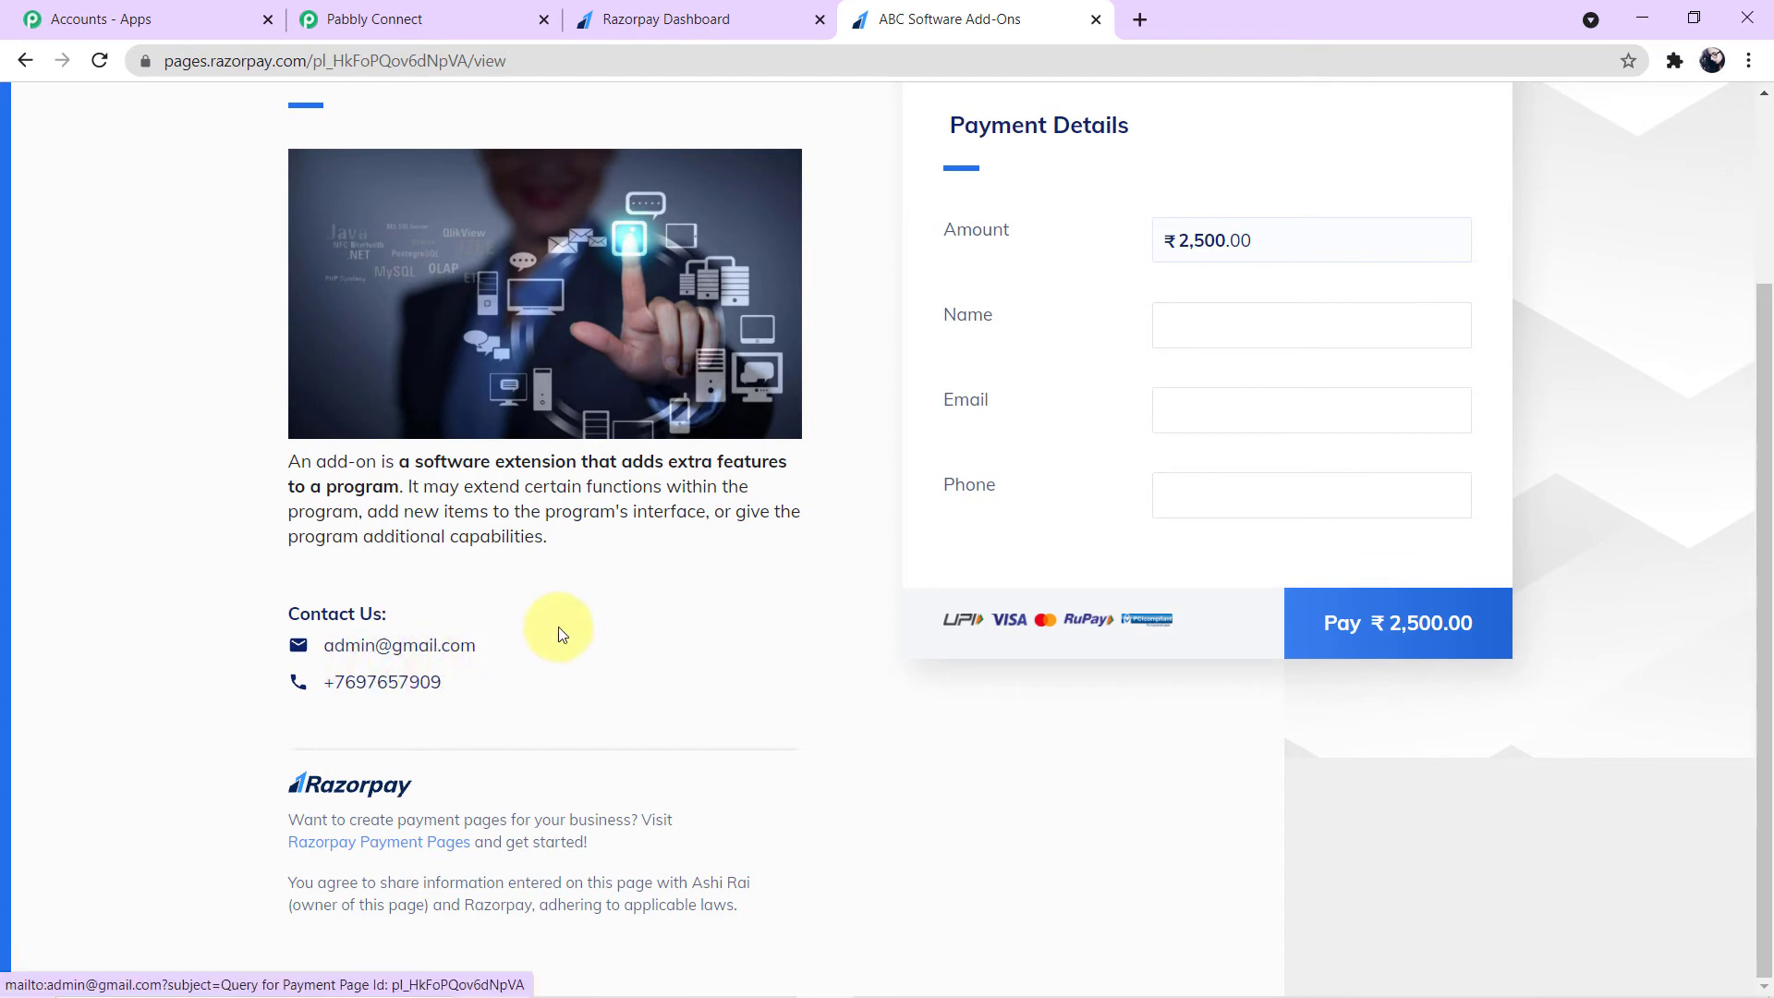
{"action": "scroll", "coordinate": [471, 661], "scroll_direction": "up", "scroll_amount": 2}
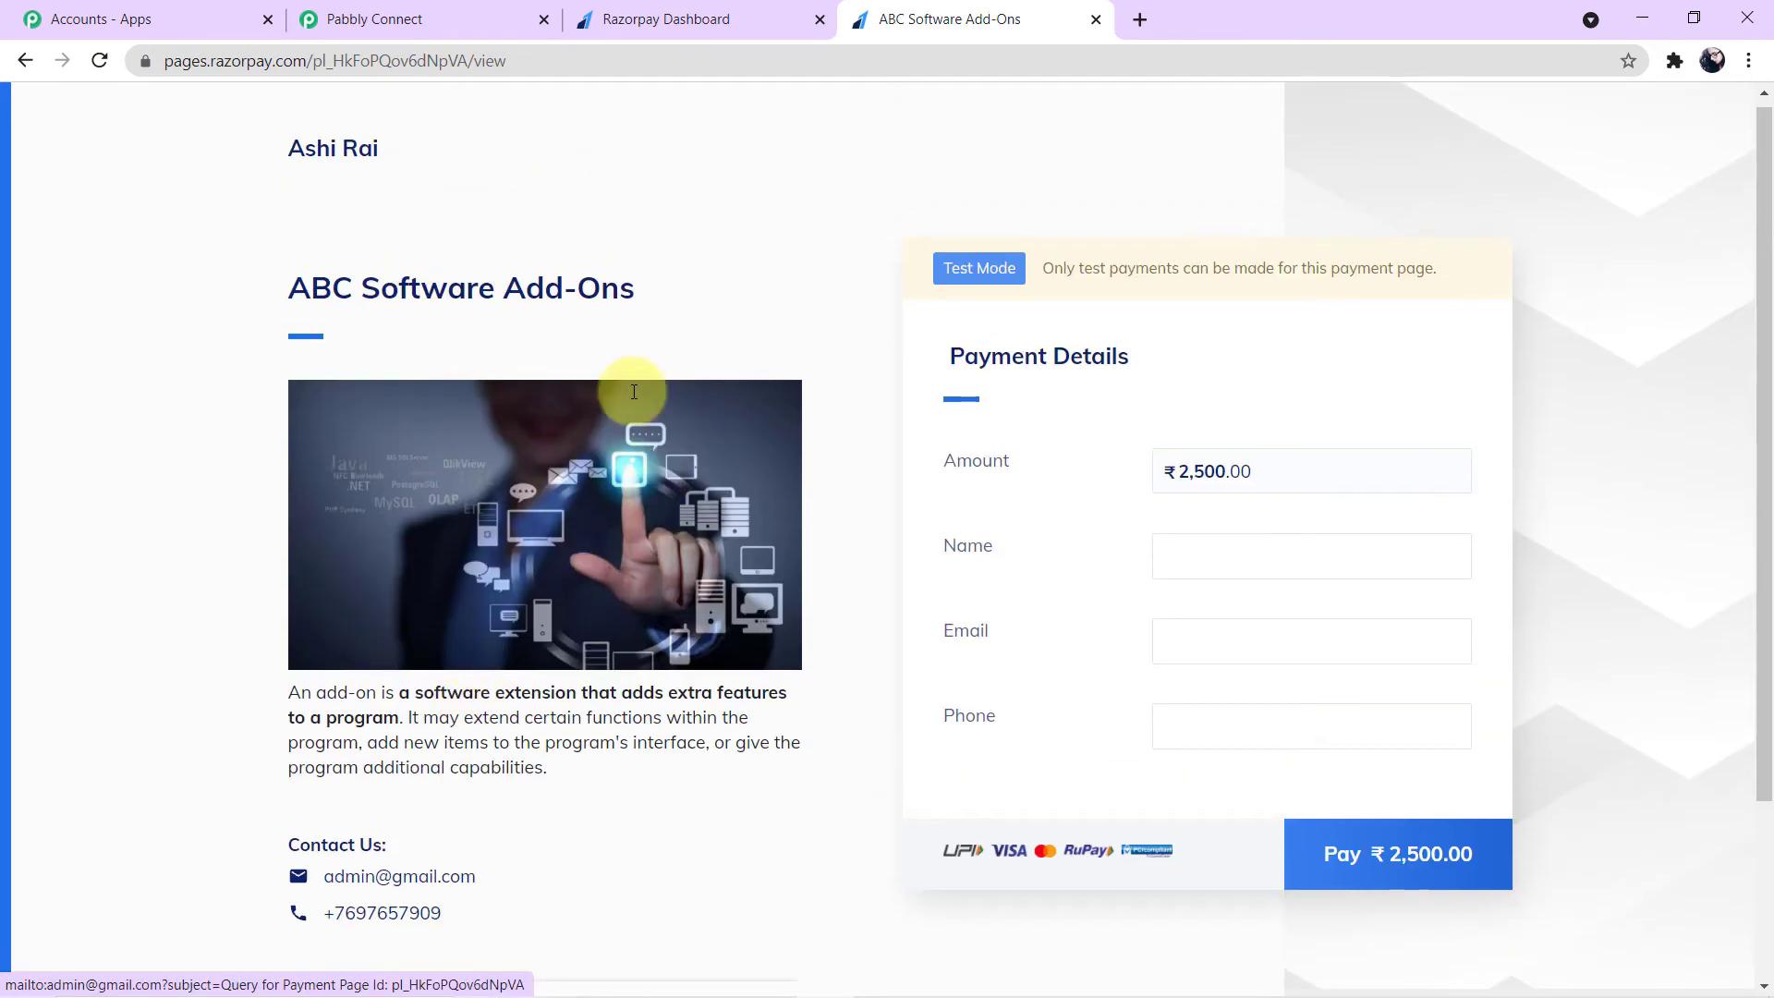
{"action": "left_click", "coordinate": [1233, 570]}
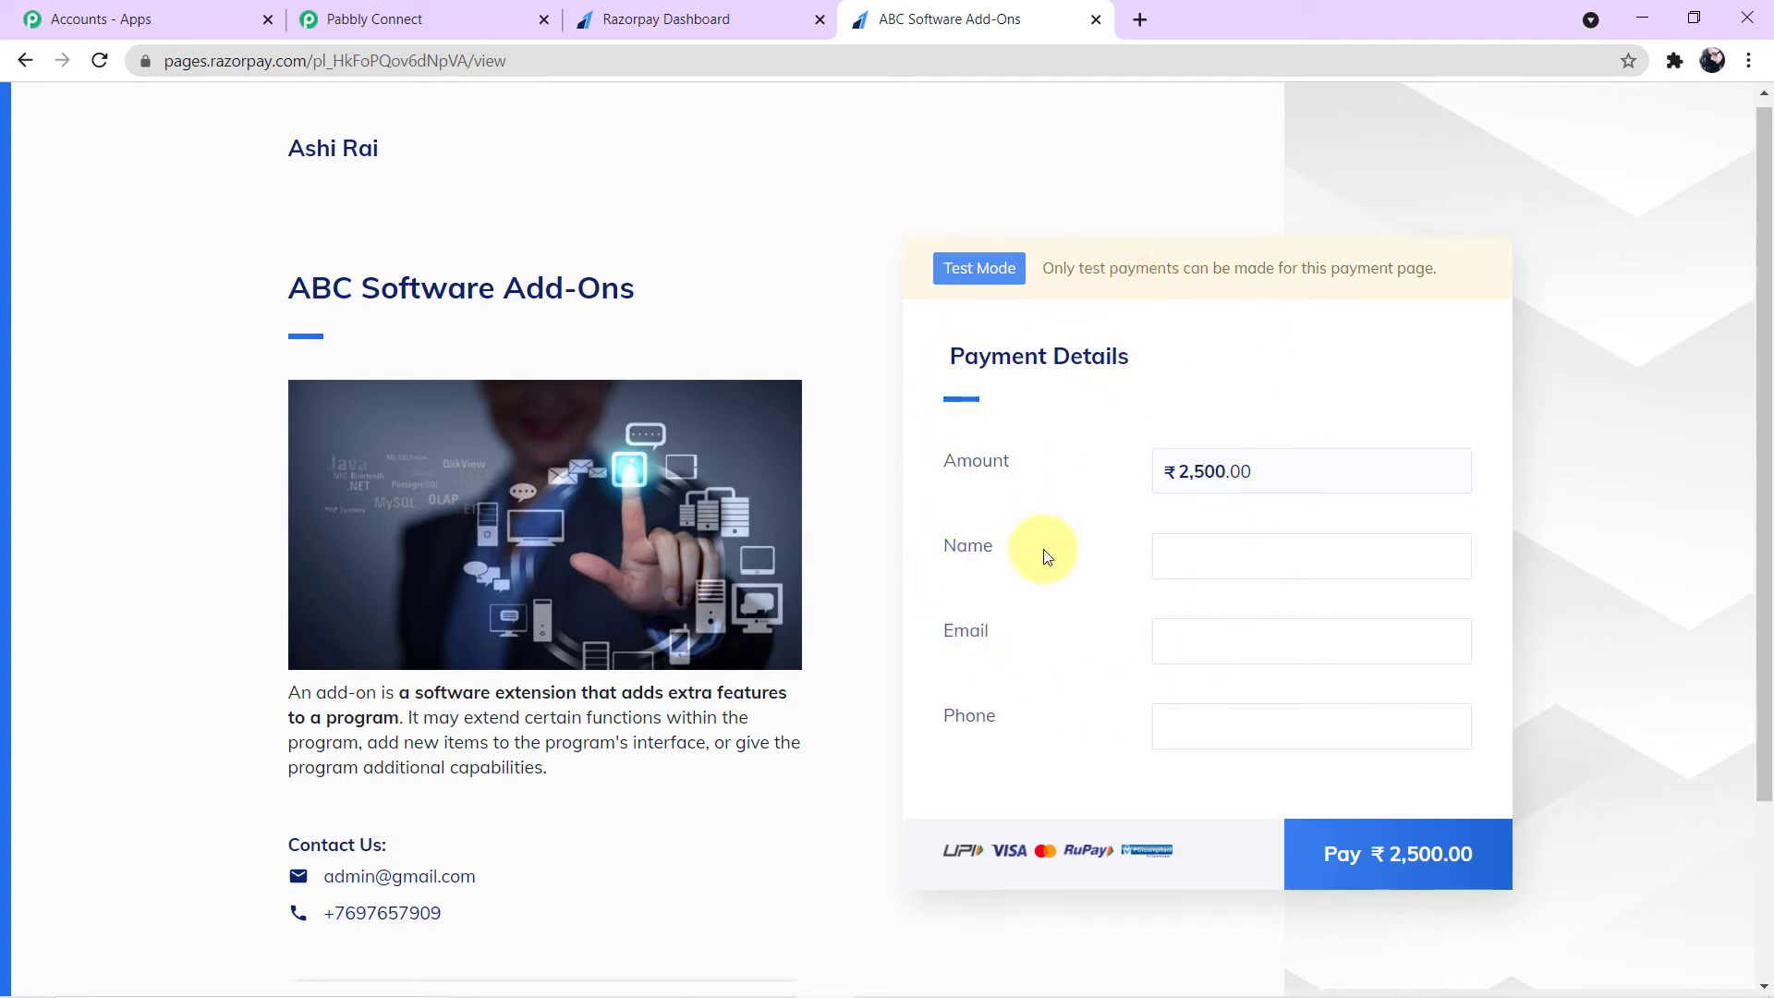
- Switch to the Pabbly Connect tab and check that the trigger is waiting for a webhook response
{"action": "left_click", "coordinate": [443, 20]}
{"action": "scroll", "coordinate": [891, 802], "scroll_direction": "down", "scroll_amount": 3}
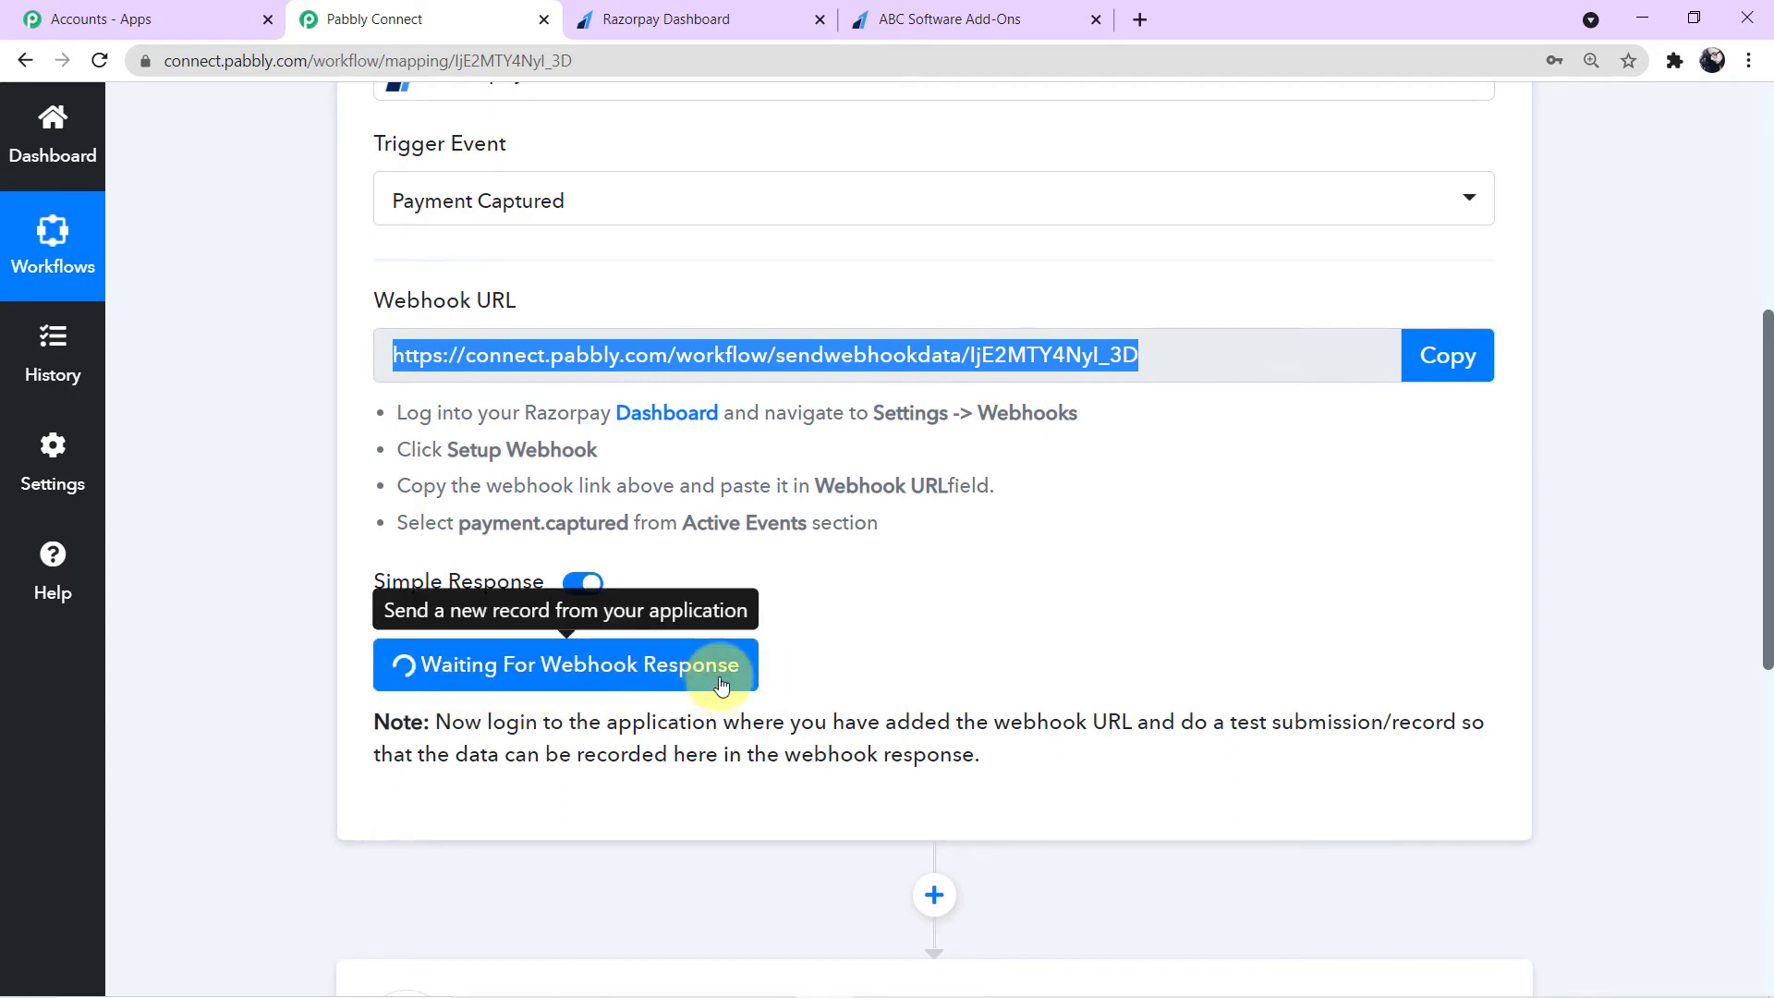
- Return to the payment page tab and fill in the customer's name, e-mail and phone number
{"action": "left_click", "coordinate": [954, 11]}
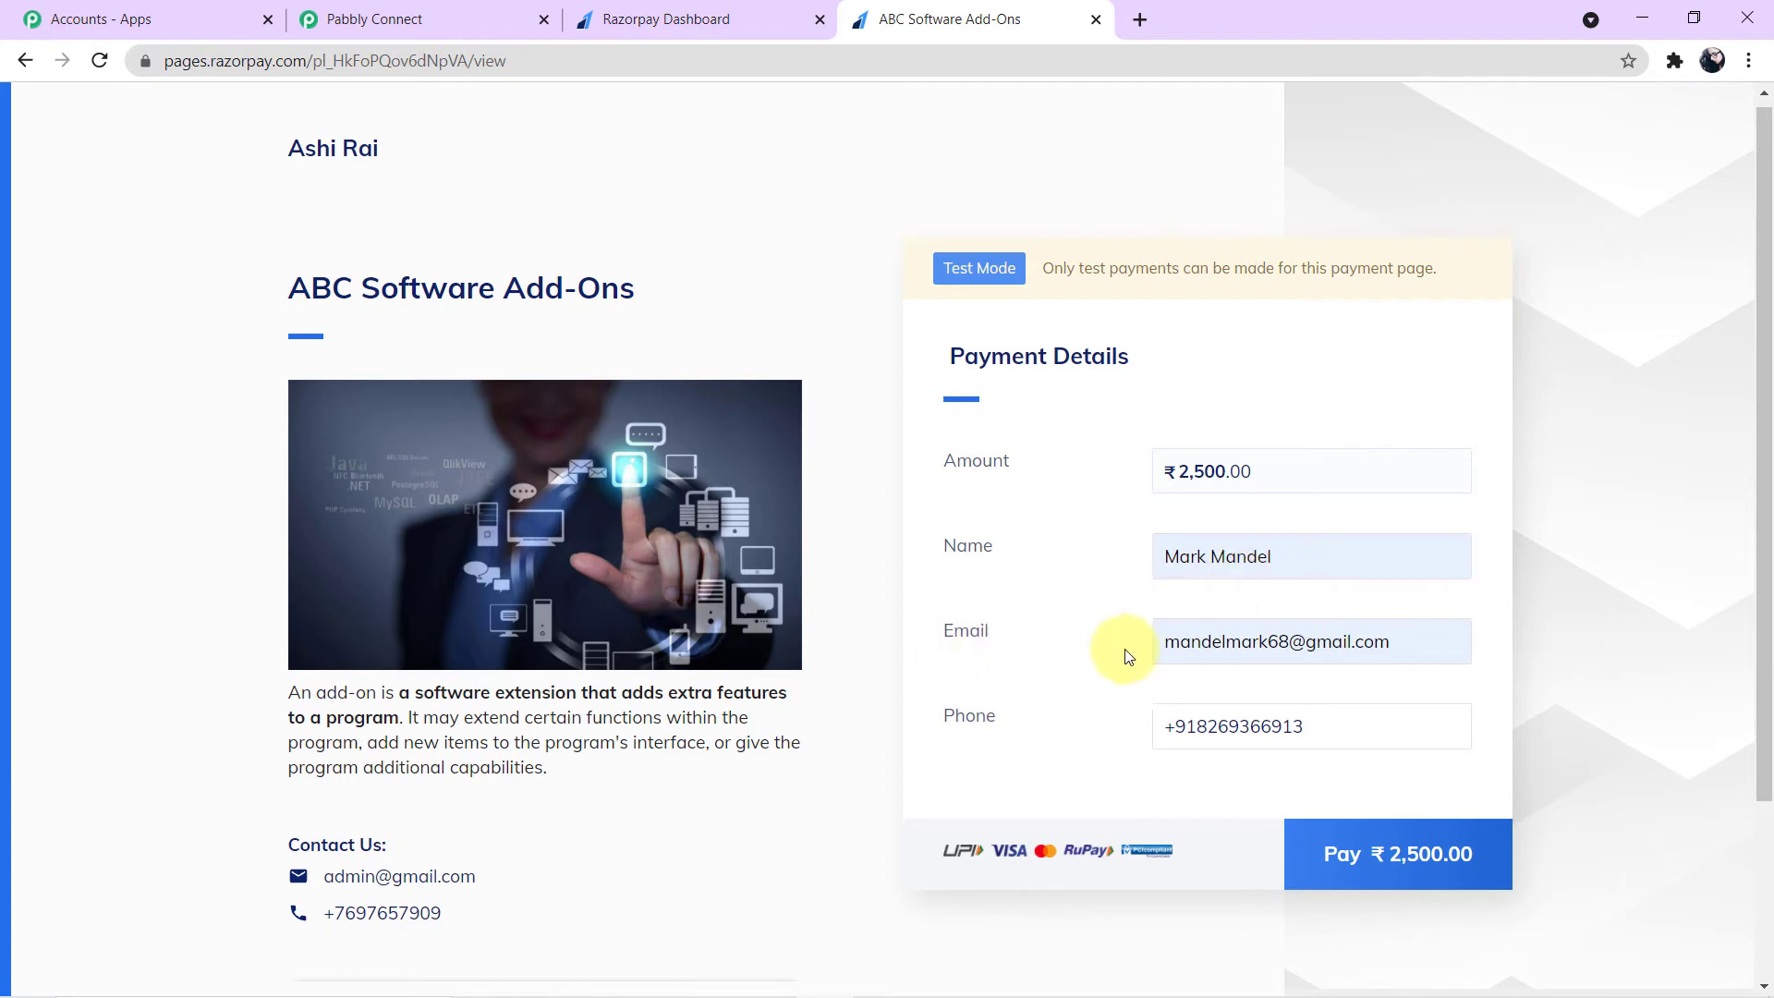
{"action": "left_click_drag", "start_coordinate": [1151, 640], "coordinate": [1443, 640]}
{"action": "left_click_drag", "start_coordinate": [1363, 726], "coordinate": [1105, 724]}
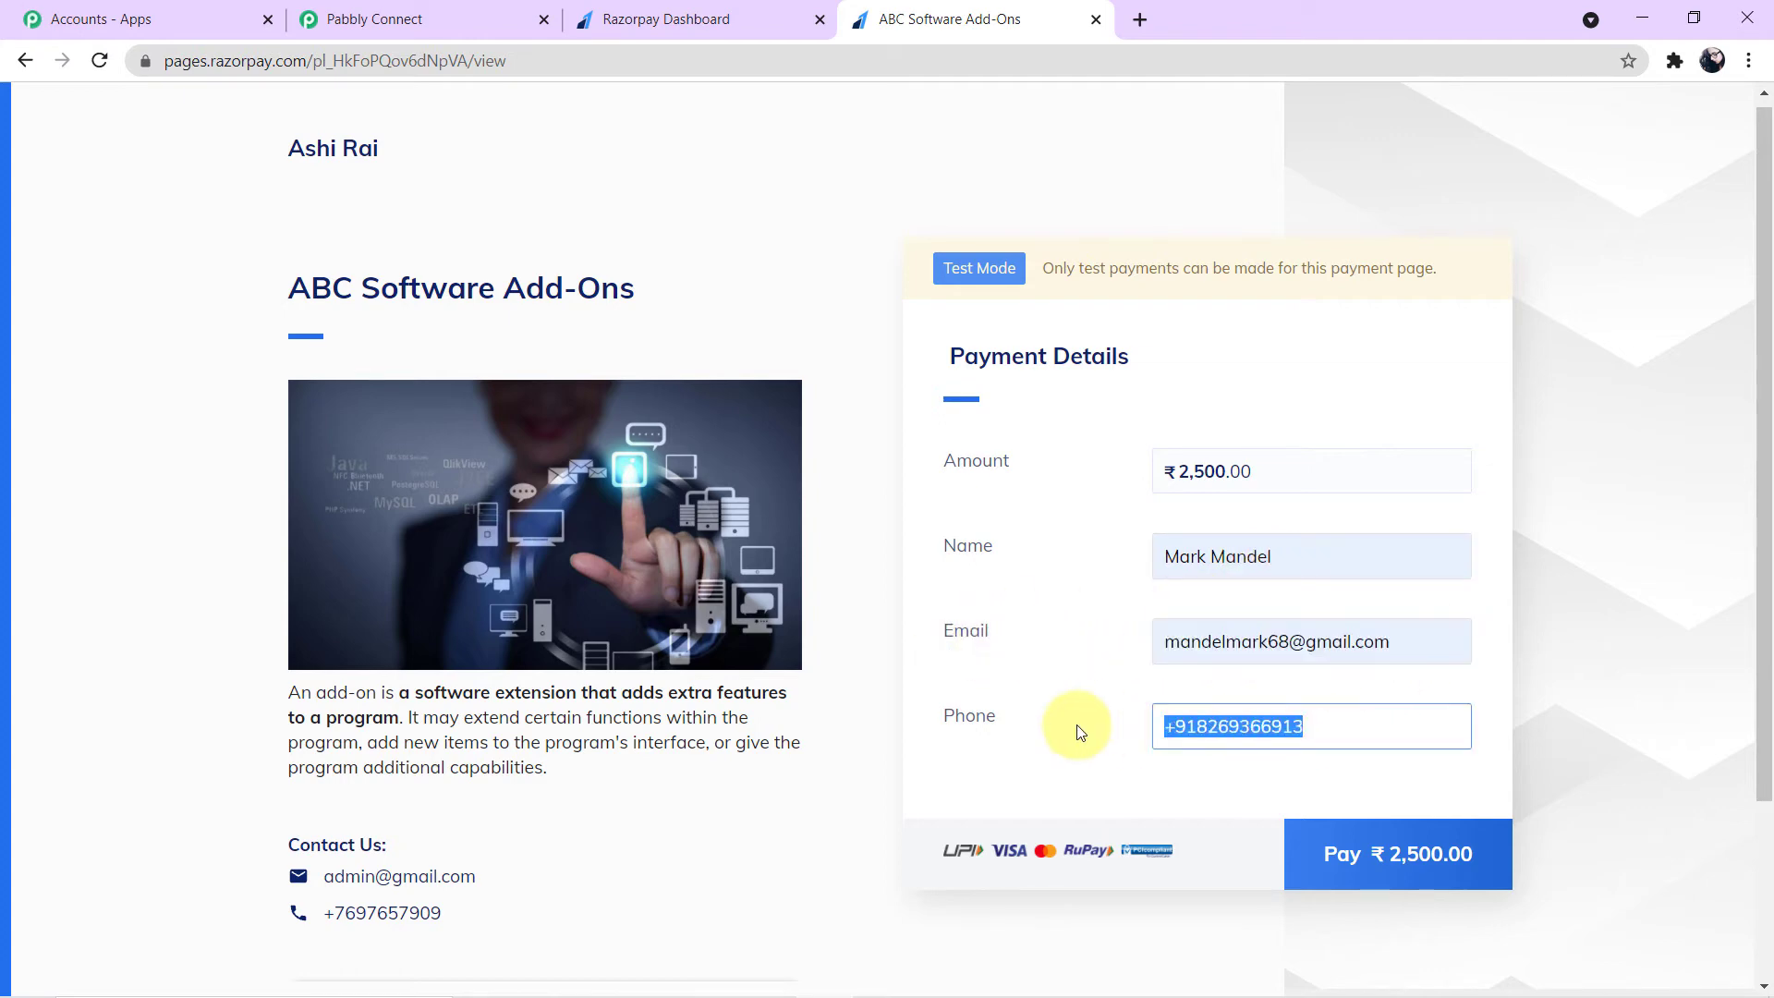
{"action": "left_click", "coordinate": [1683, 673]}
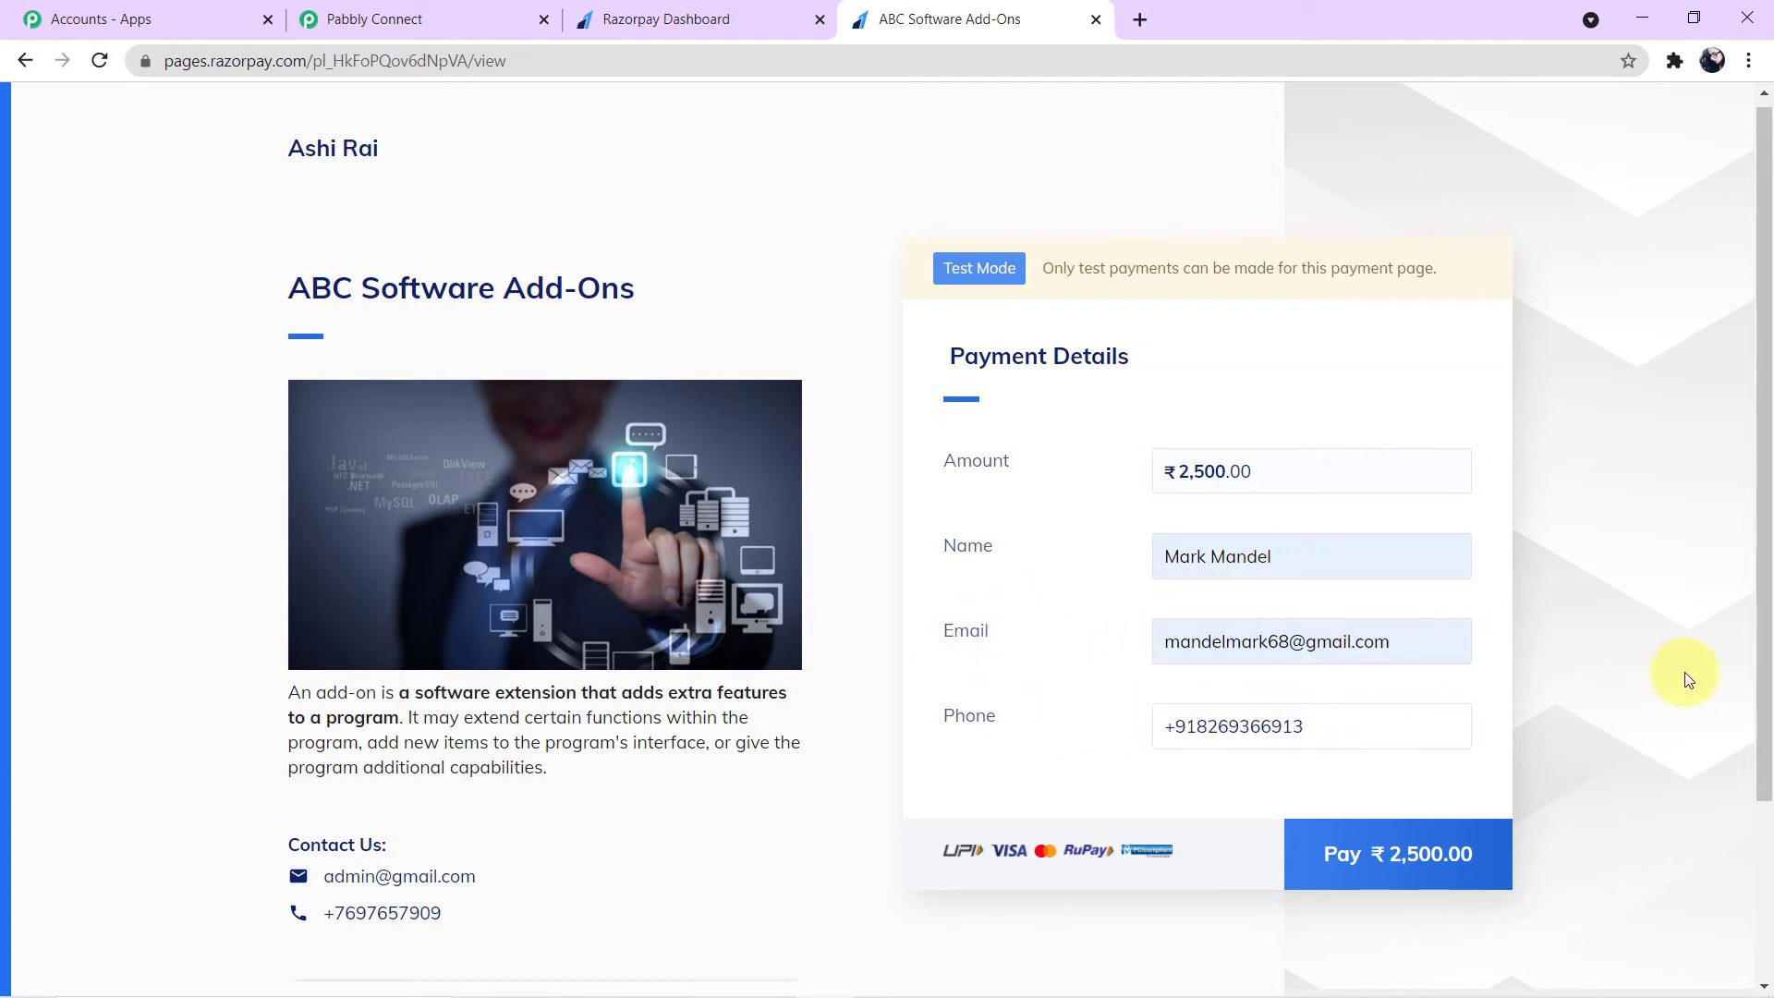
- Start the ₹2,500 payment, choose Debit Card as the method, and enter the test card number
{"action": "left_click", "coordinate": [1483, 869]}
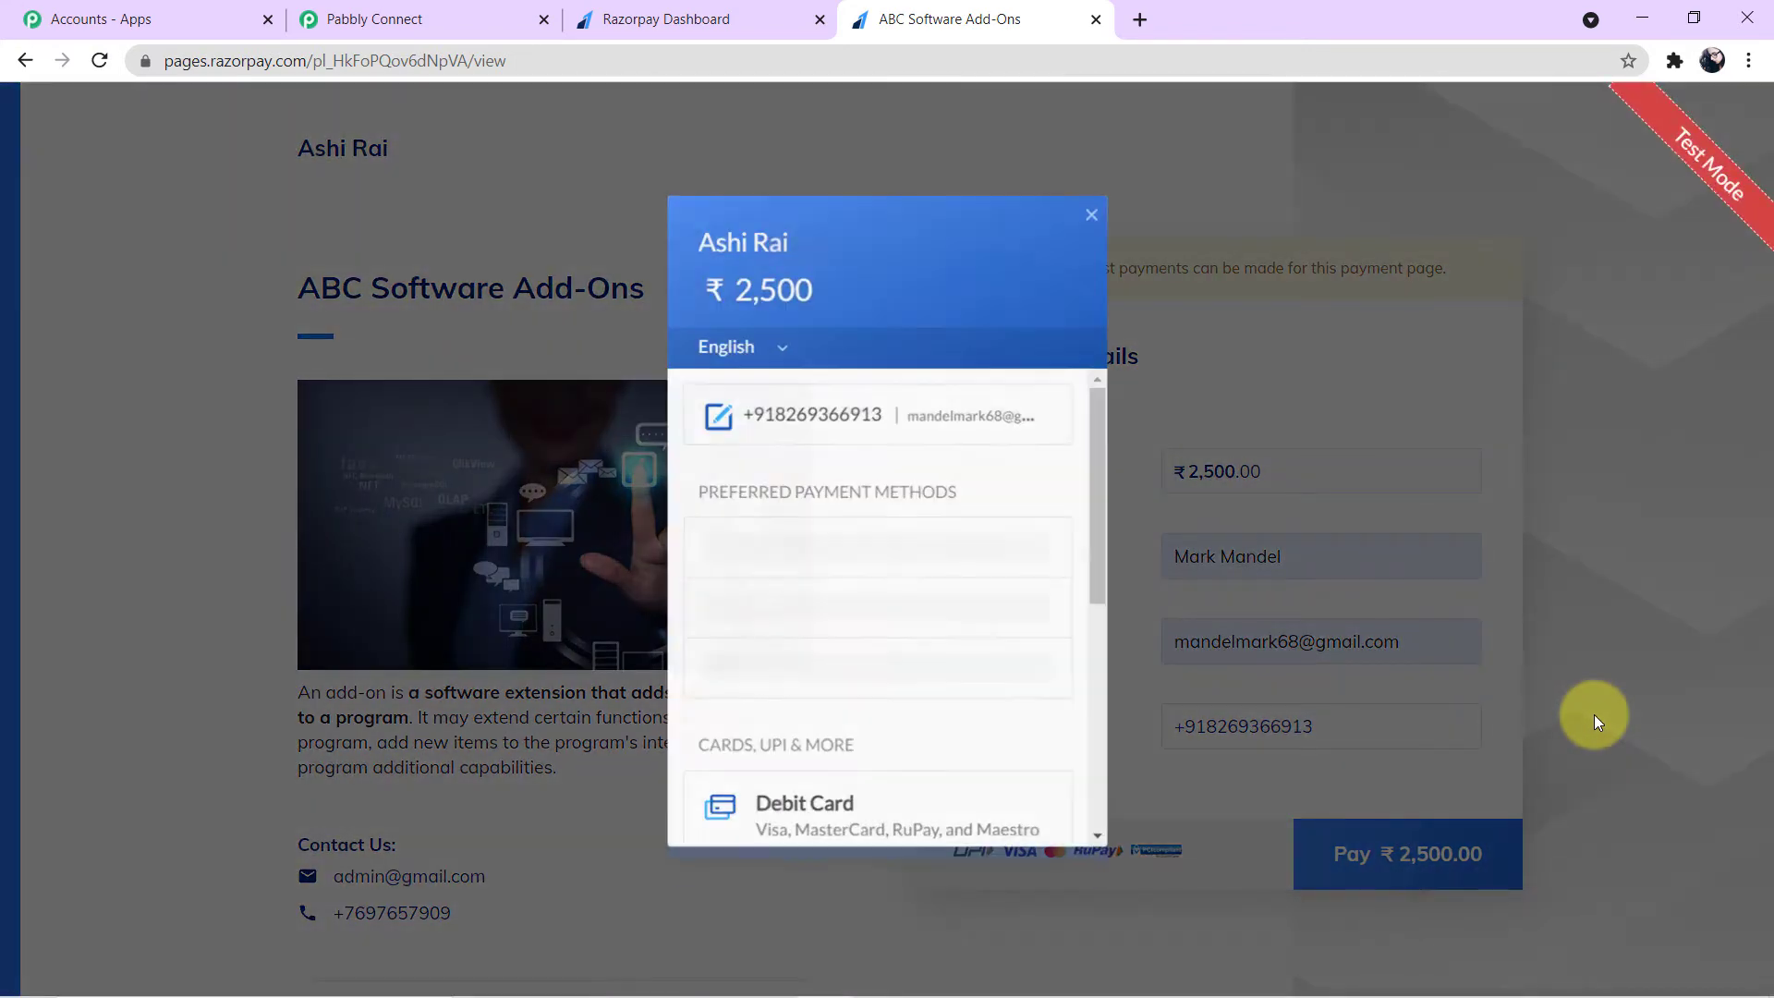
{"action": "left_click", "coordinate": [913, 588]}
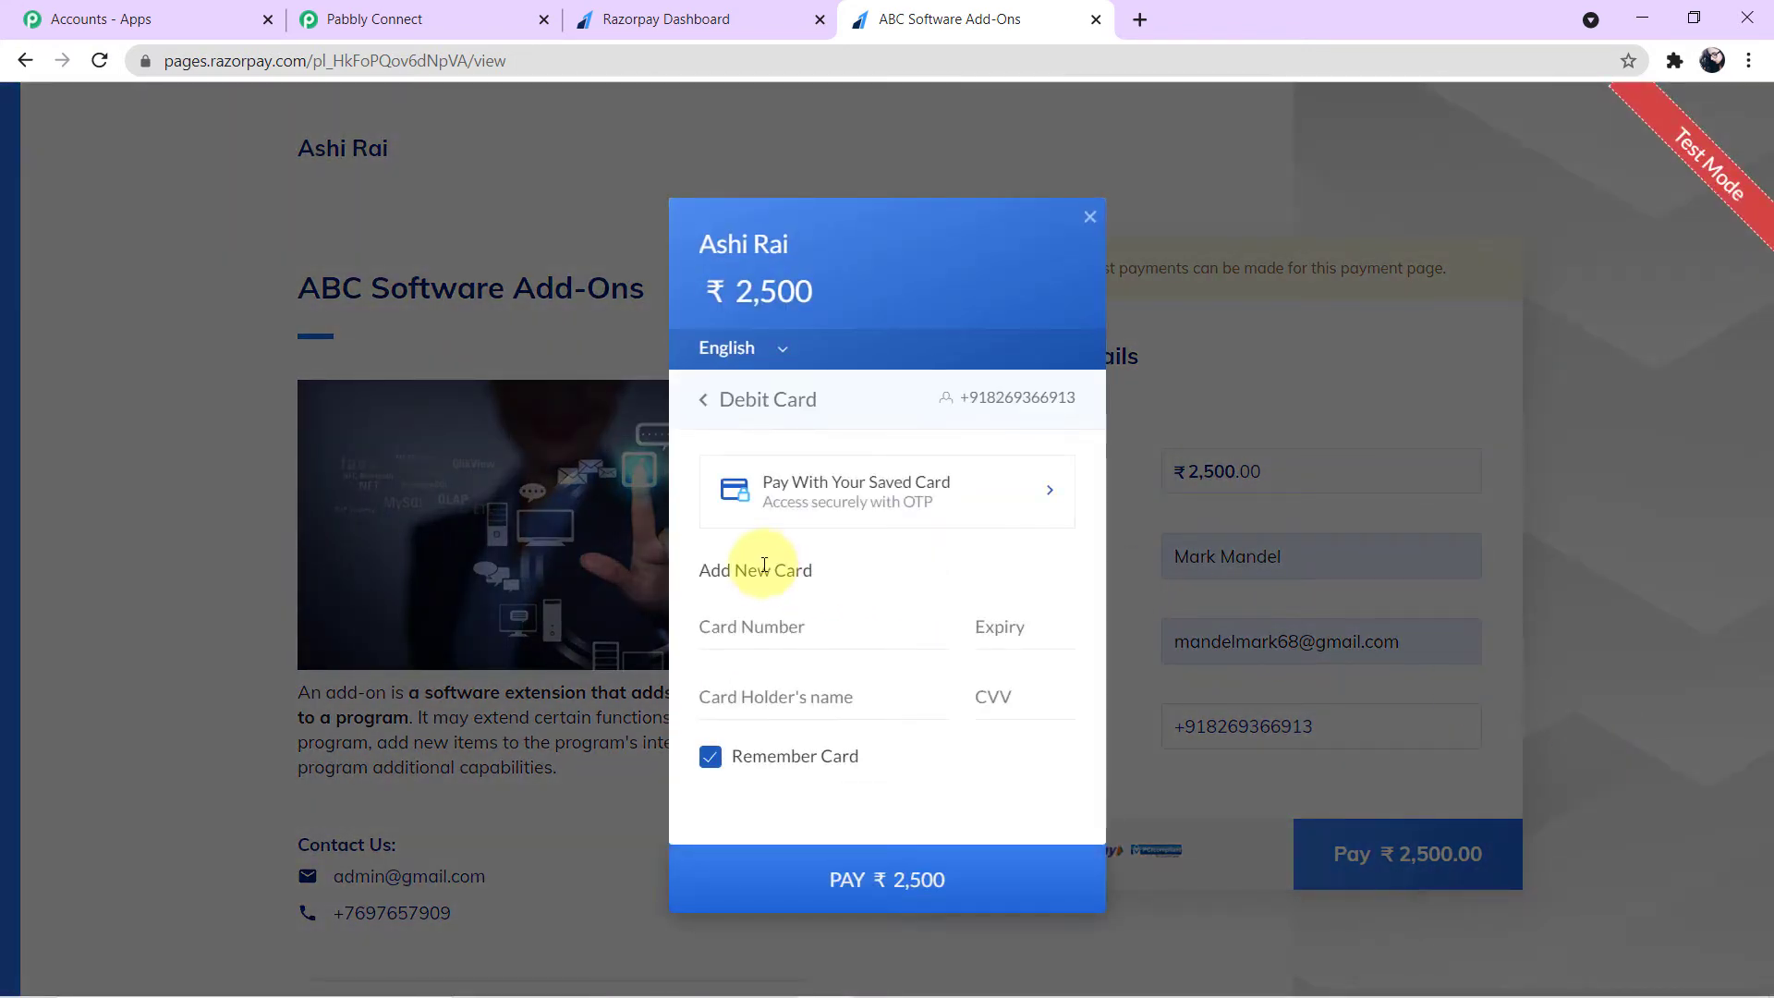
{"action": "left_click", "coordinate": [803, 634]}
{"action": "type", "text": "4111 1111 1111 1111"}
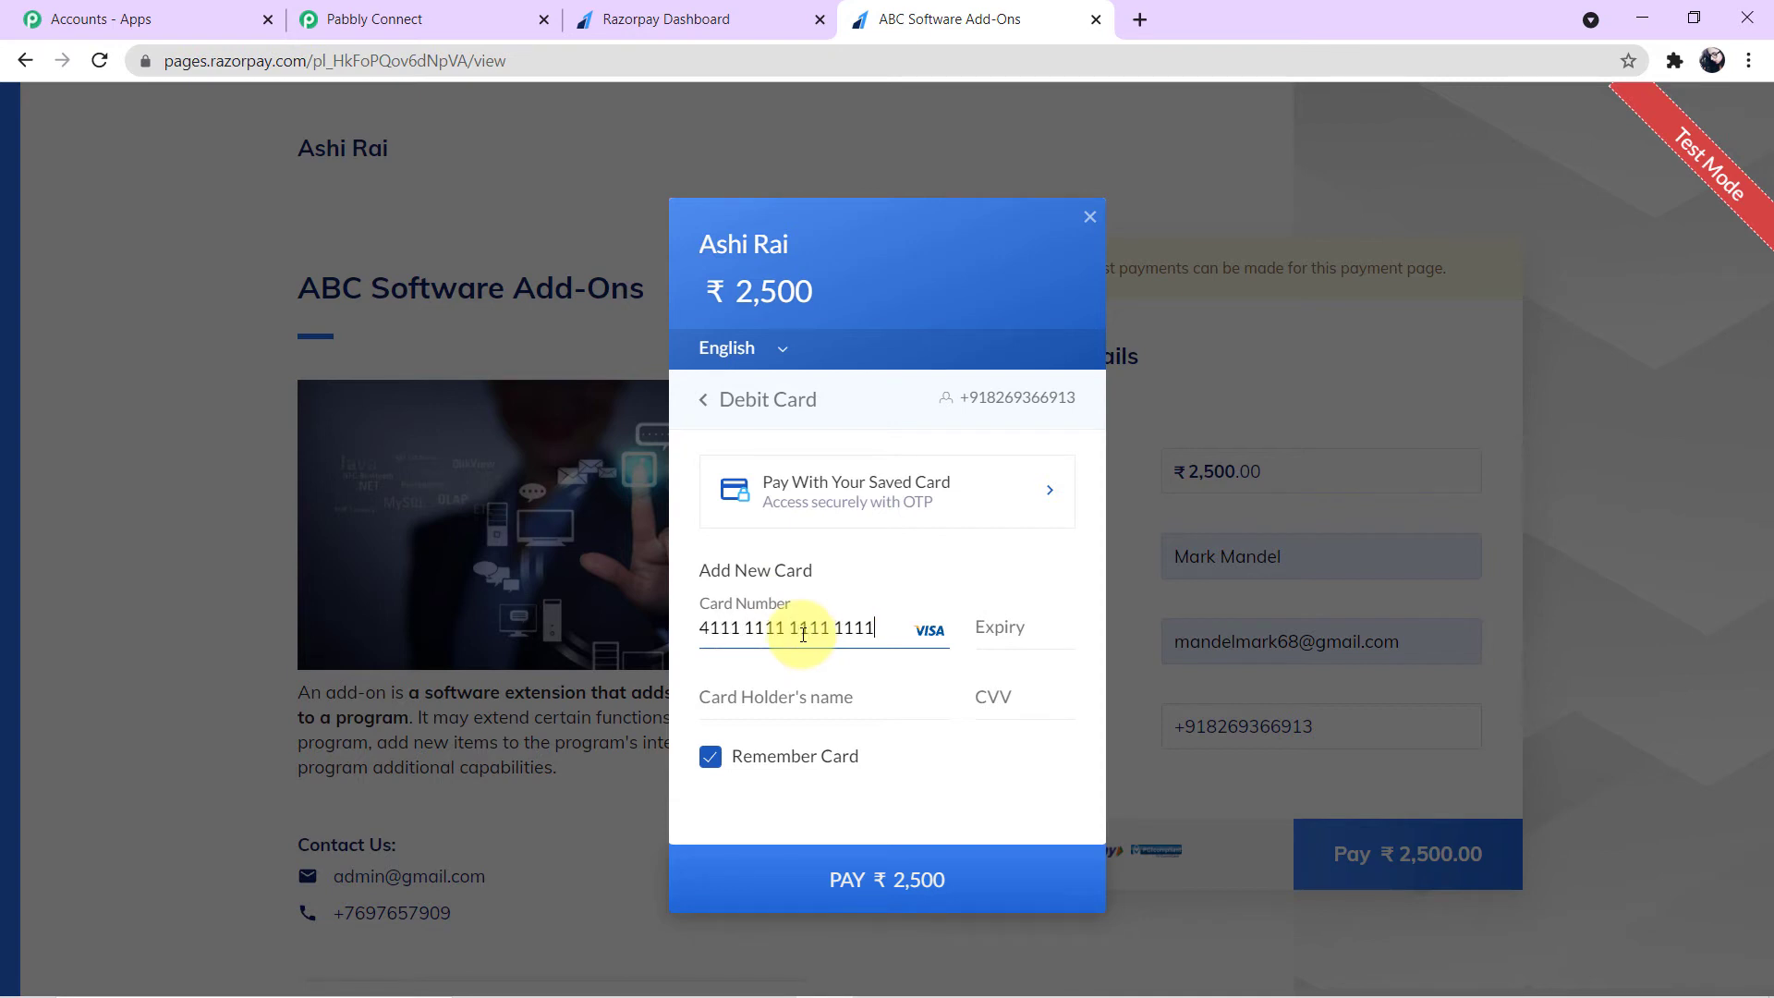
- Fill in the card's expiry date, the cardholder's name and the CVV
{"action": "left_click", "coordinate": [1023, 632]}
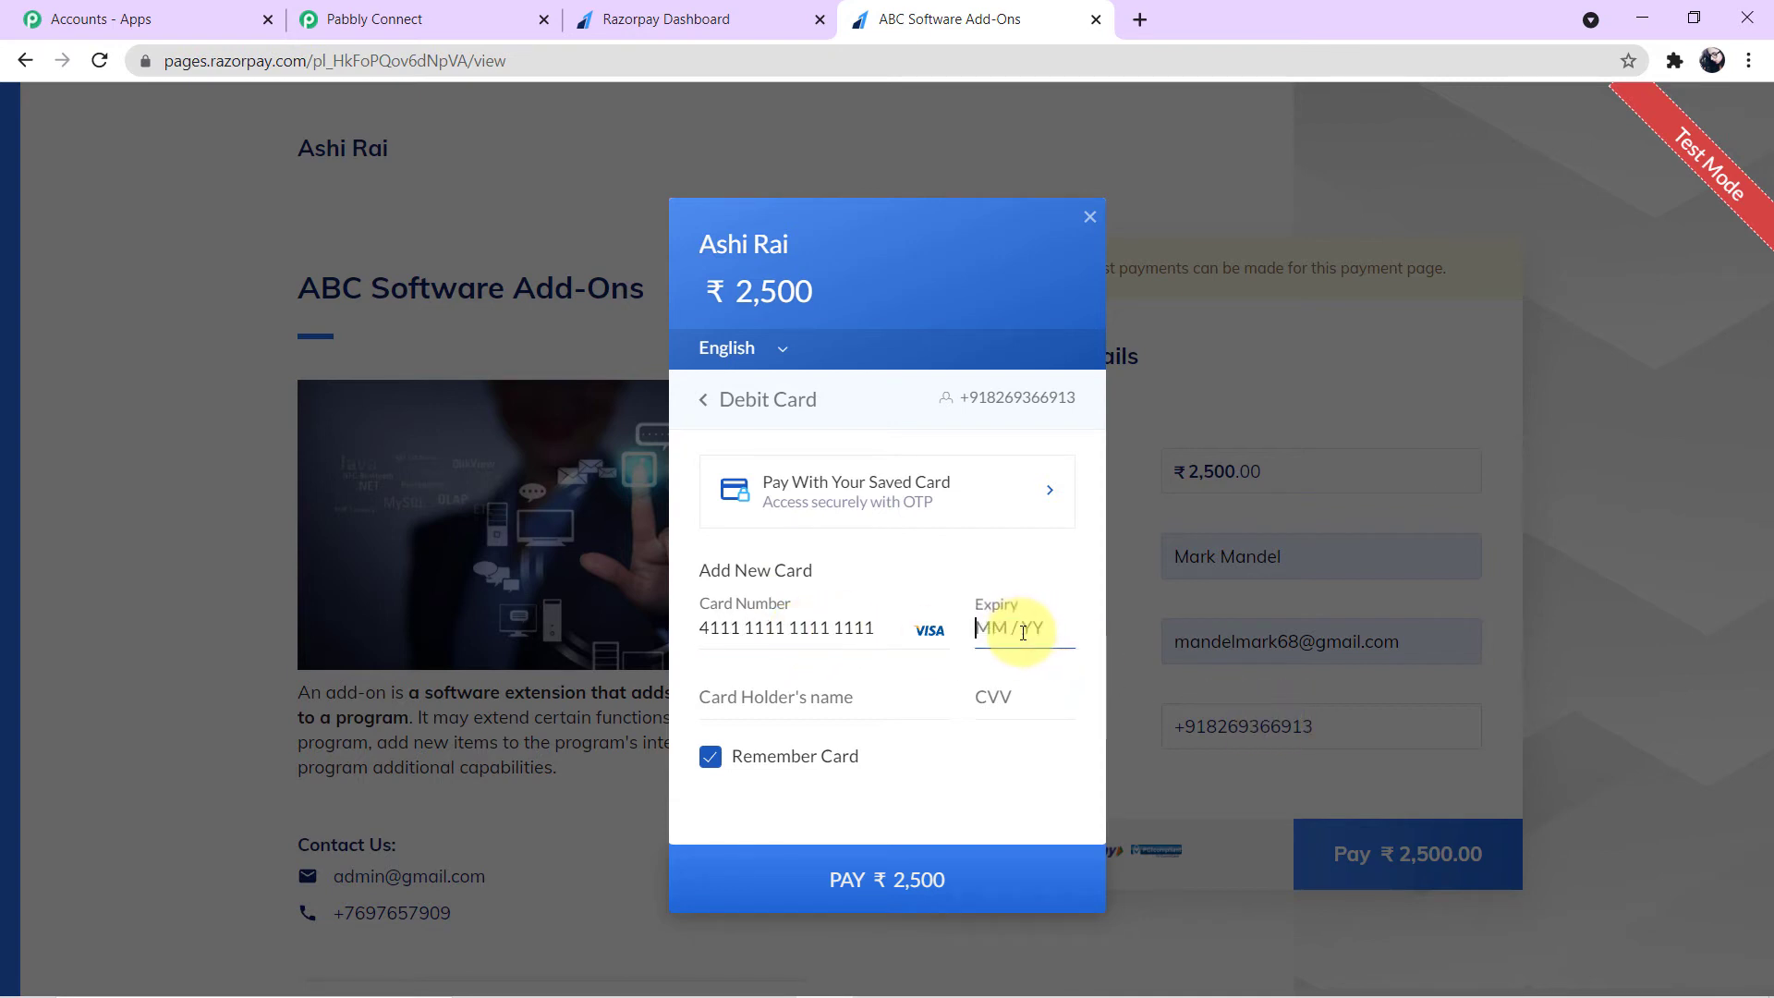
{"action": "type", "text": "0225"}
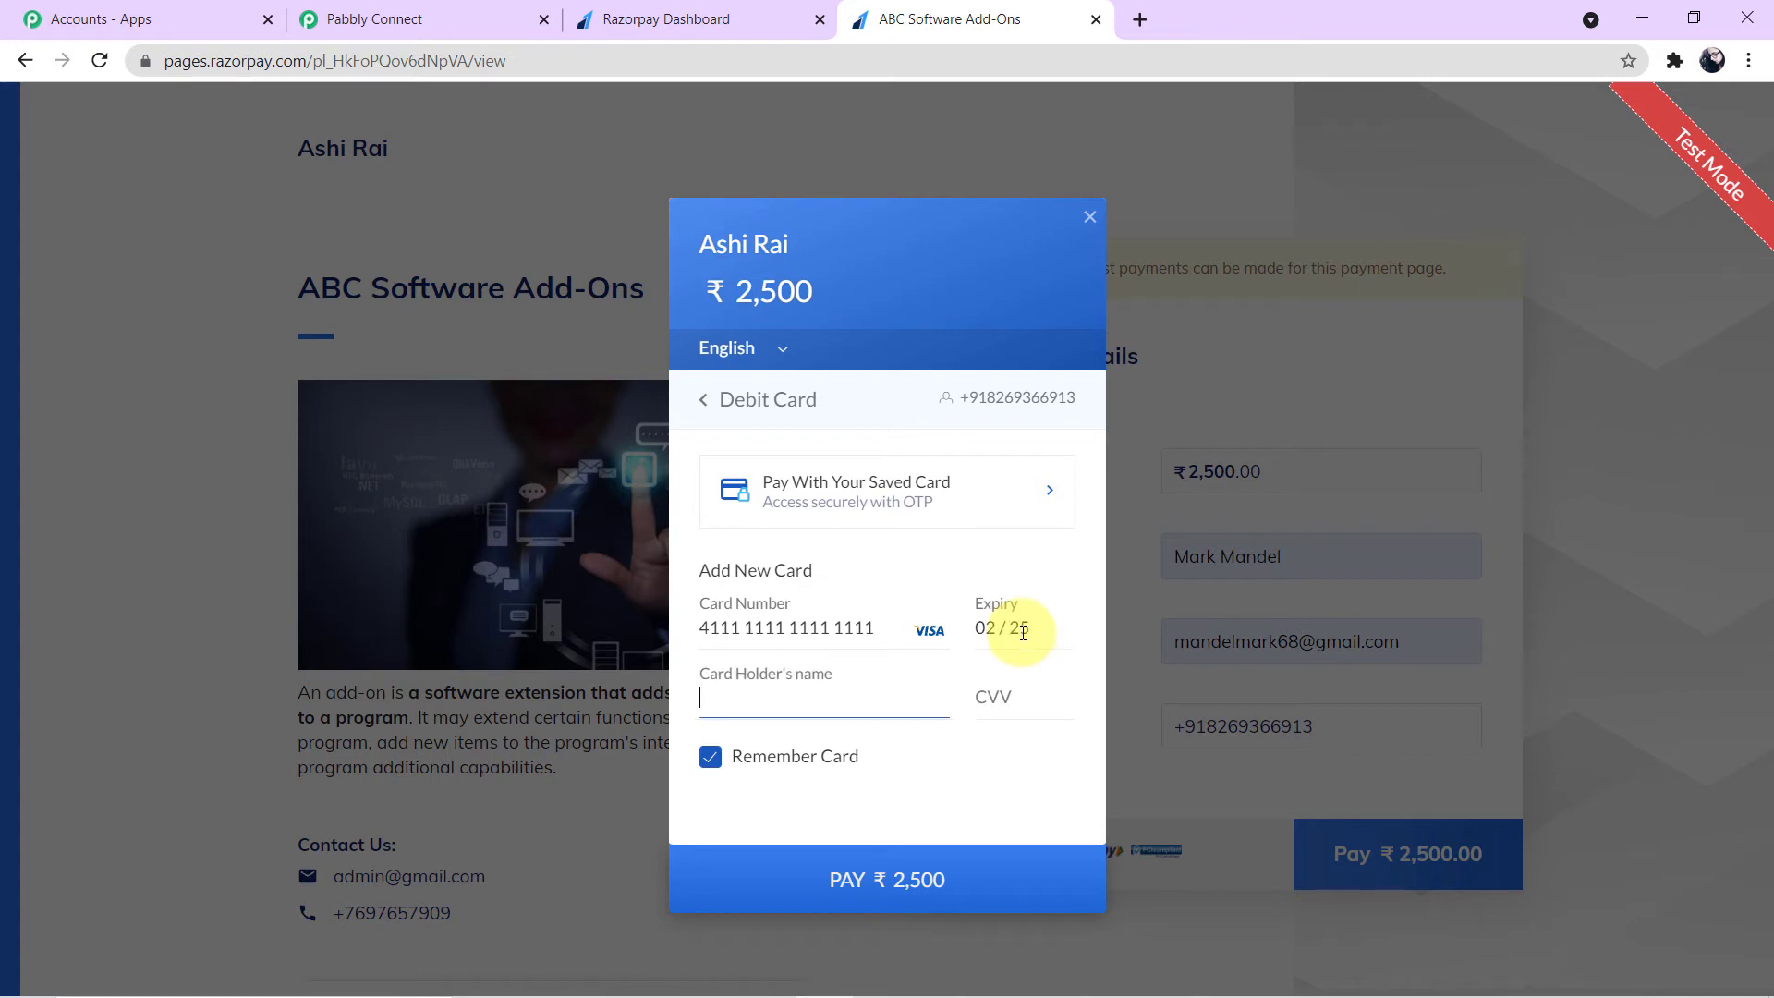
{"action": "type", "text": "ashui"}
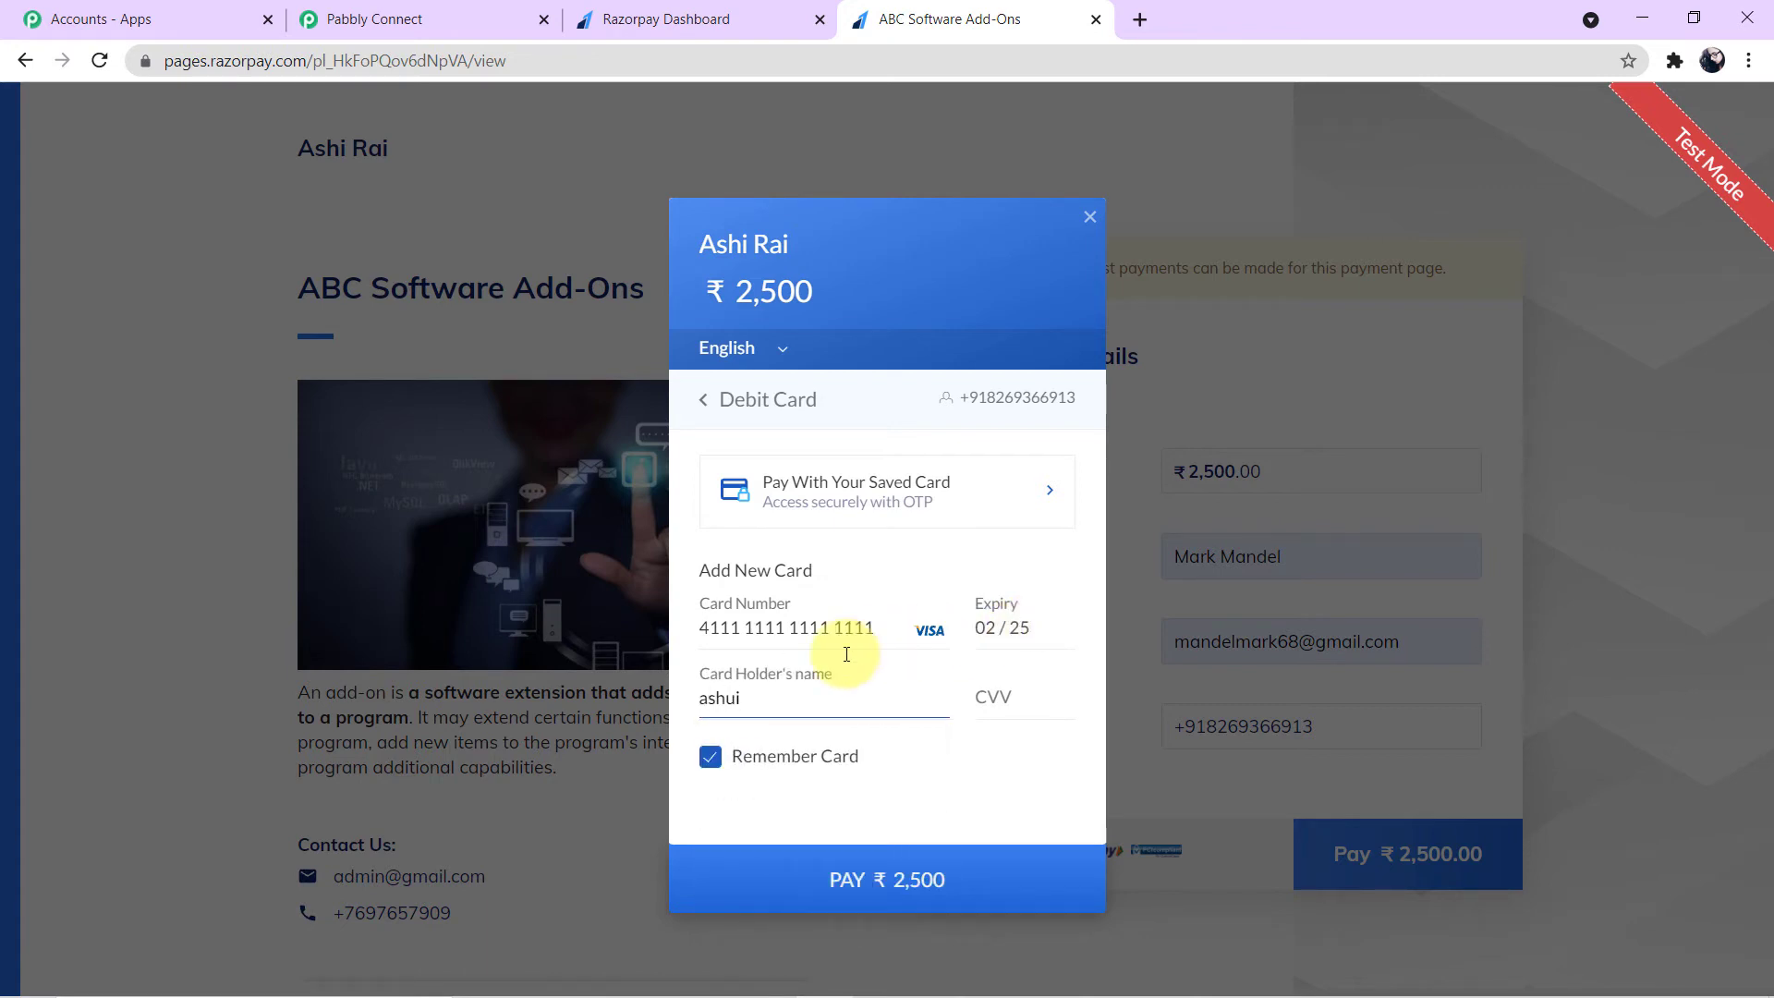
{"action": "key", "text": "BackSpace"}
{"action": "key", "text": "BackSpace"}
{"action": "left_click", "coordinate": [823, 748]}
{"action": "left_click", "coordinate": [1036, 691]}
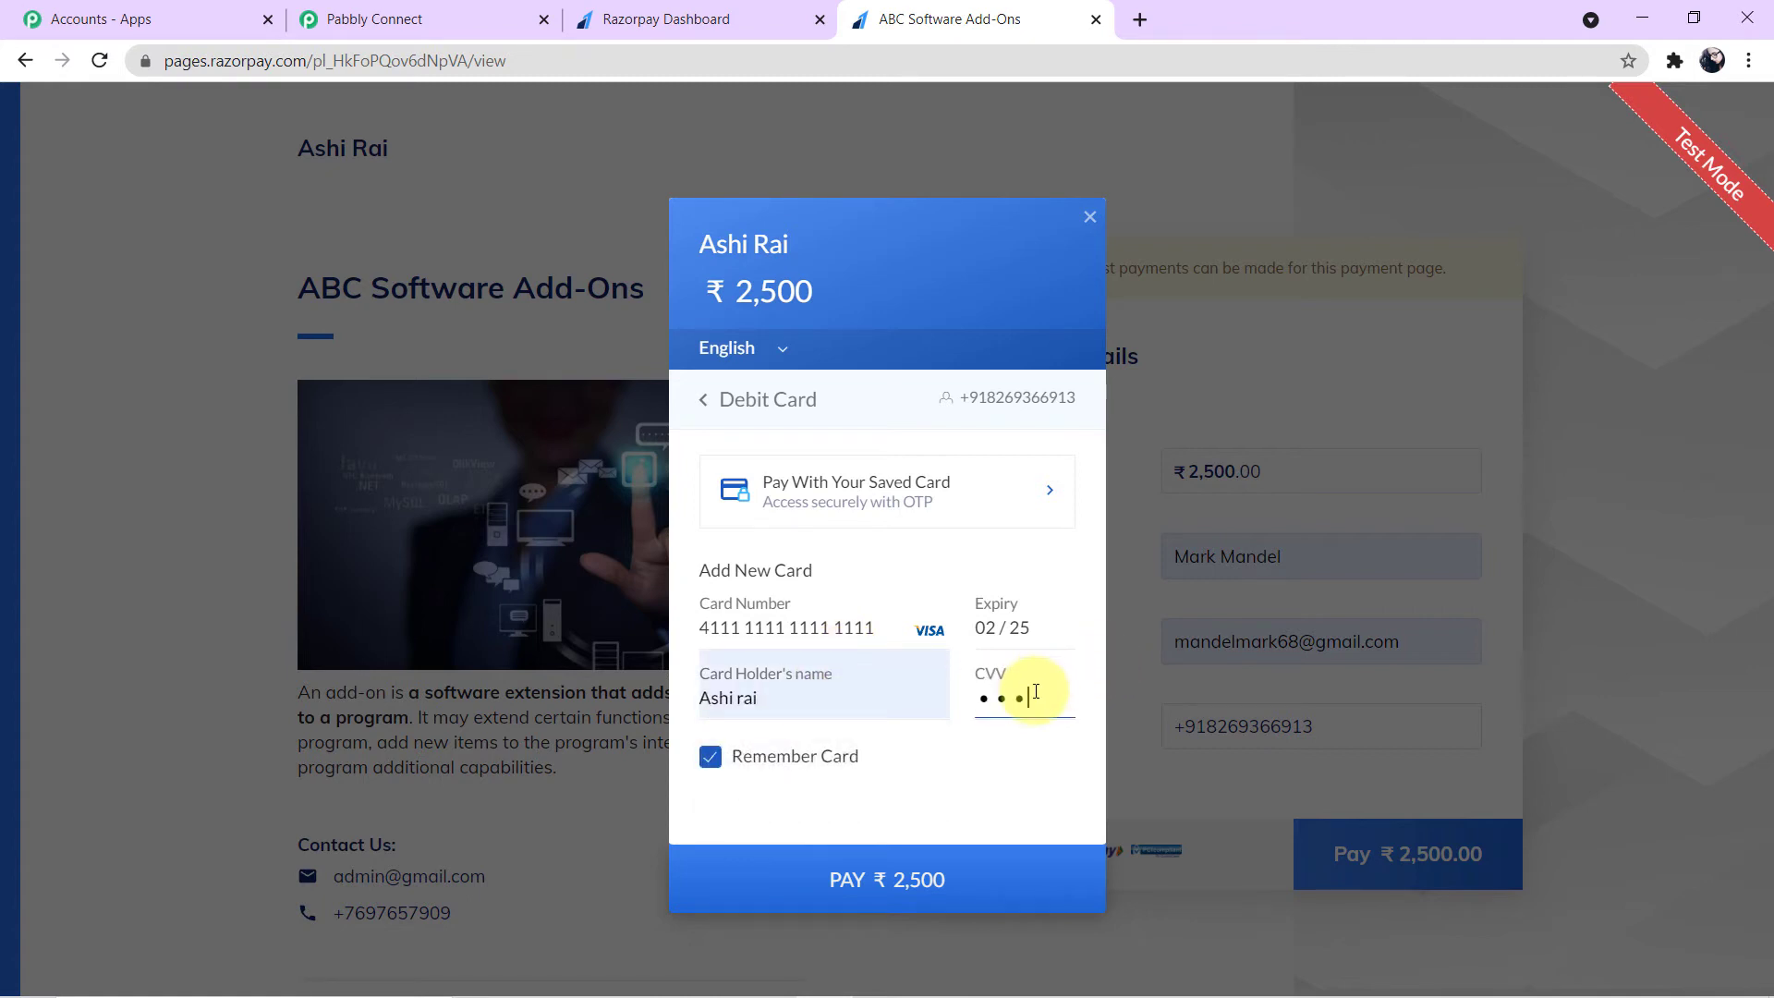
- Submit the payment, skip saving the card, mark it successful on the demo bank page, and decline the browser's save-card offer
{"action": "left_click", "coordinate": [934, 877]}
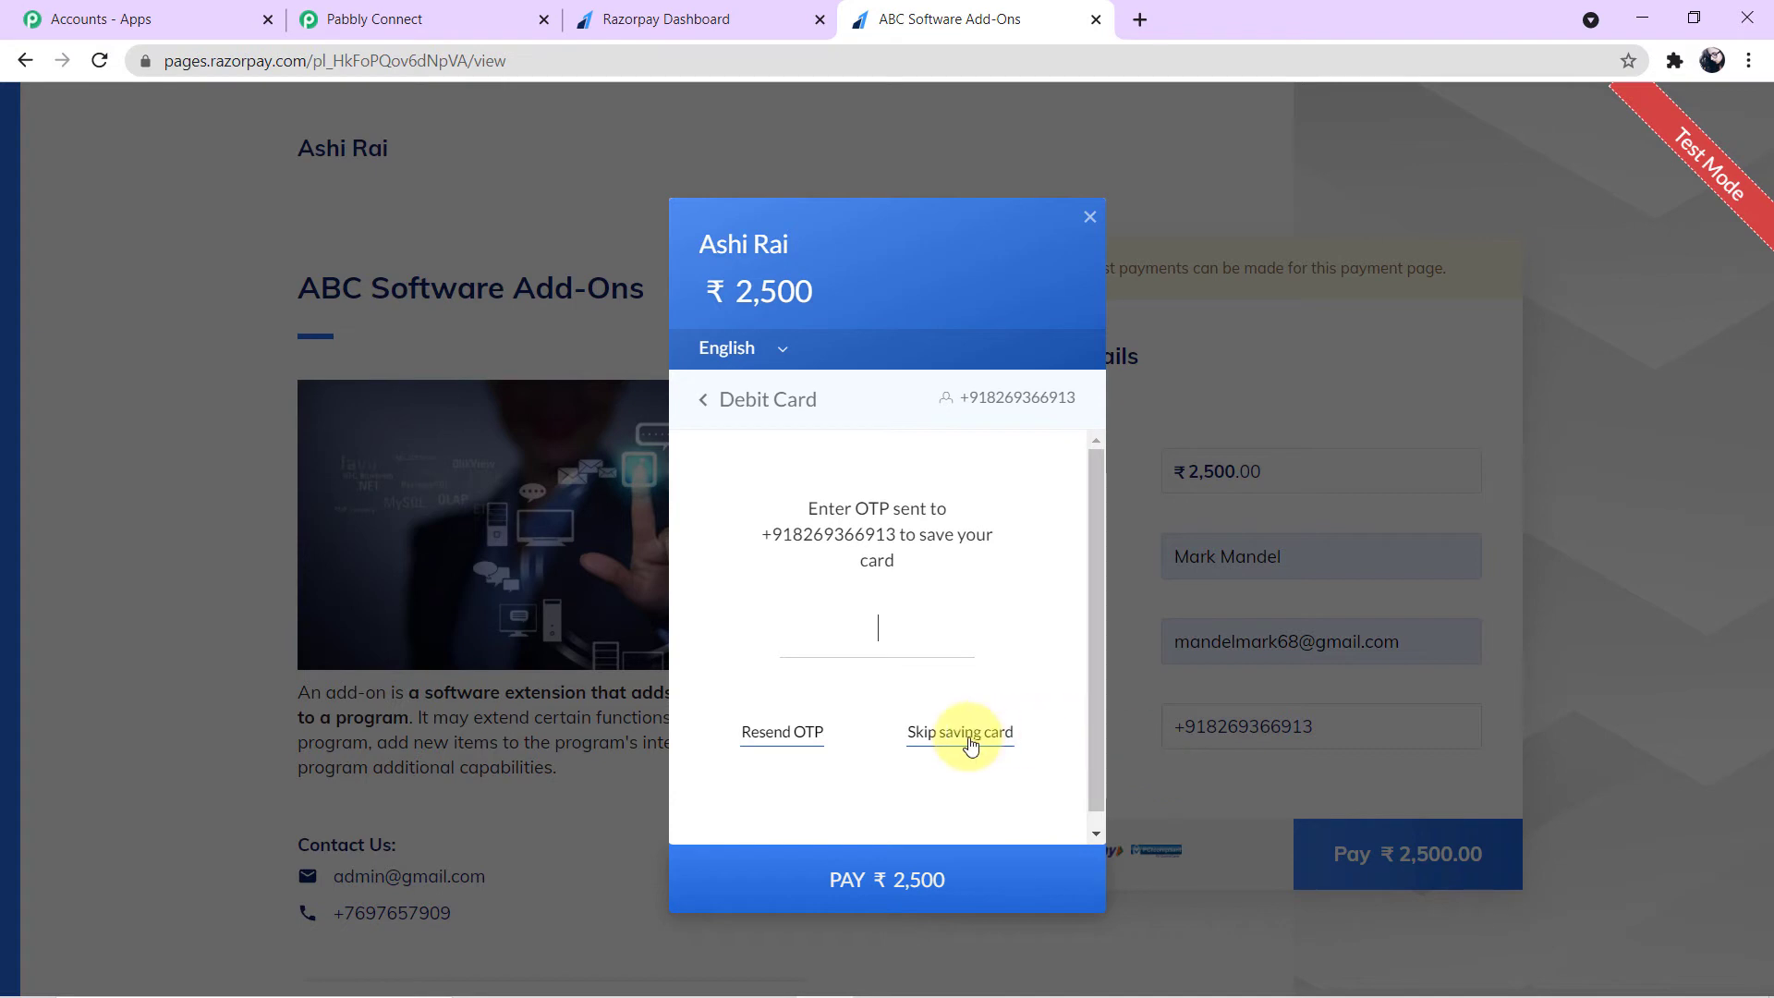
{"action": "left_click", "coordinate": [981, 740]}
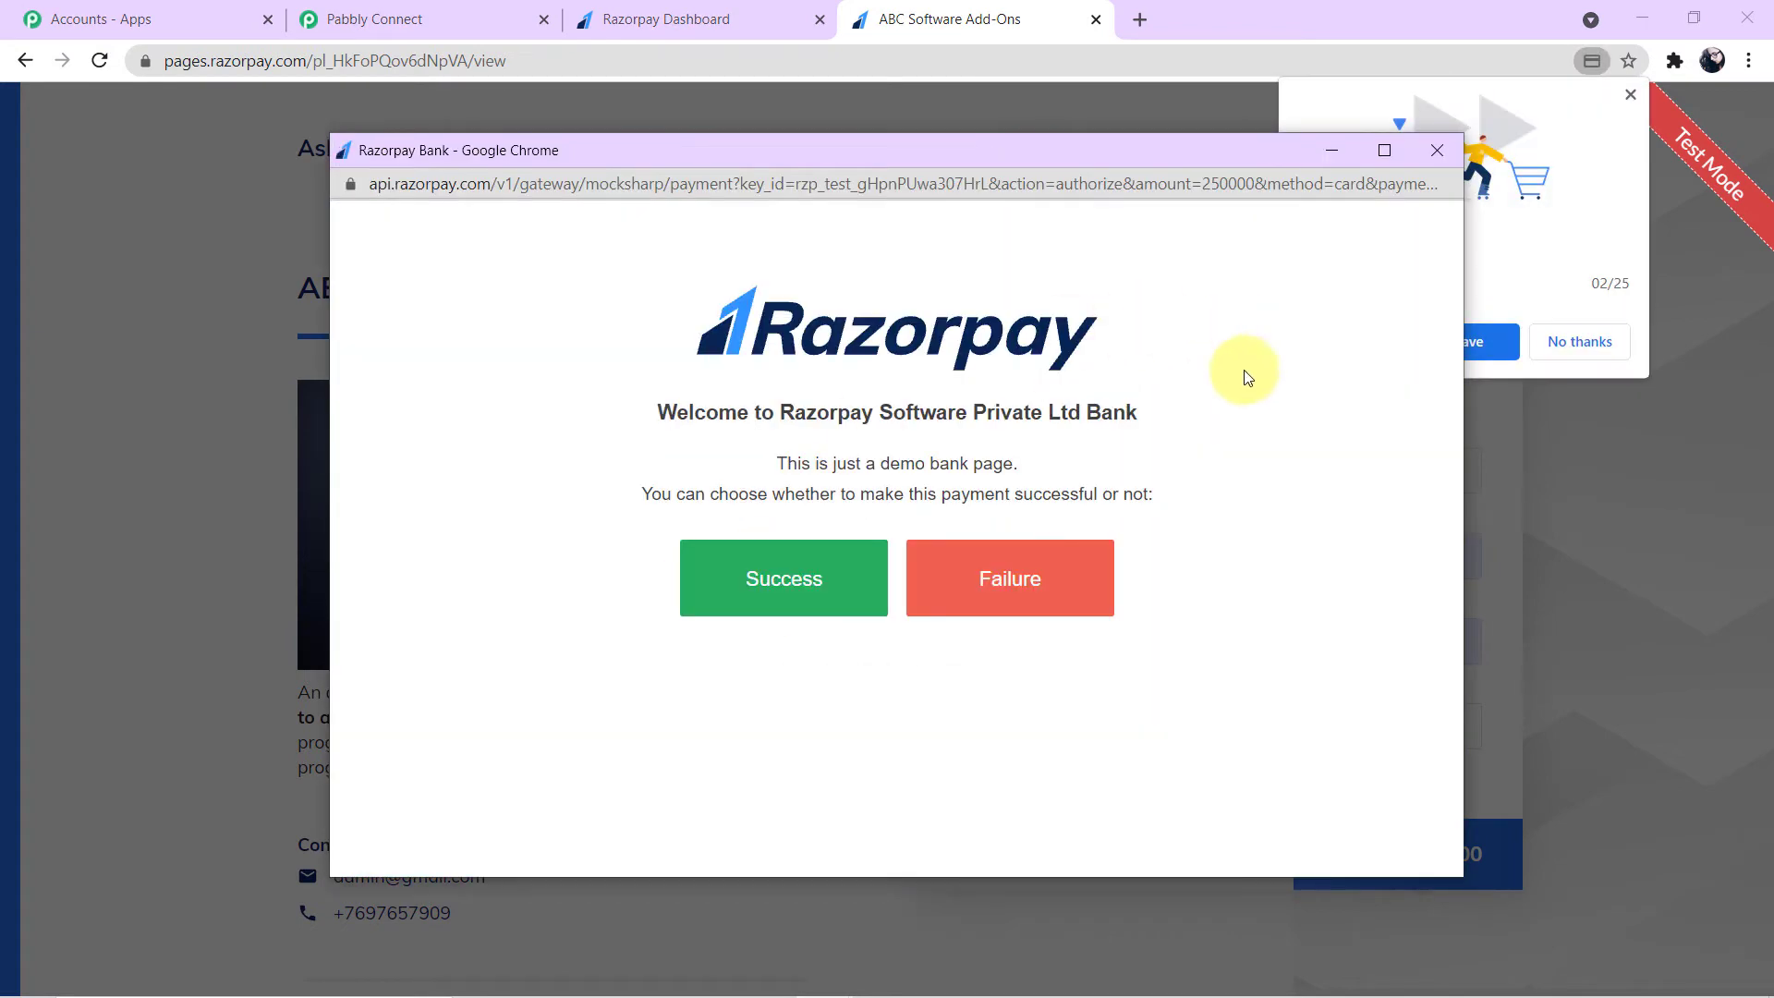
{"action": "left_click", "coordinate": [774, 592]}
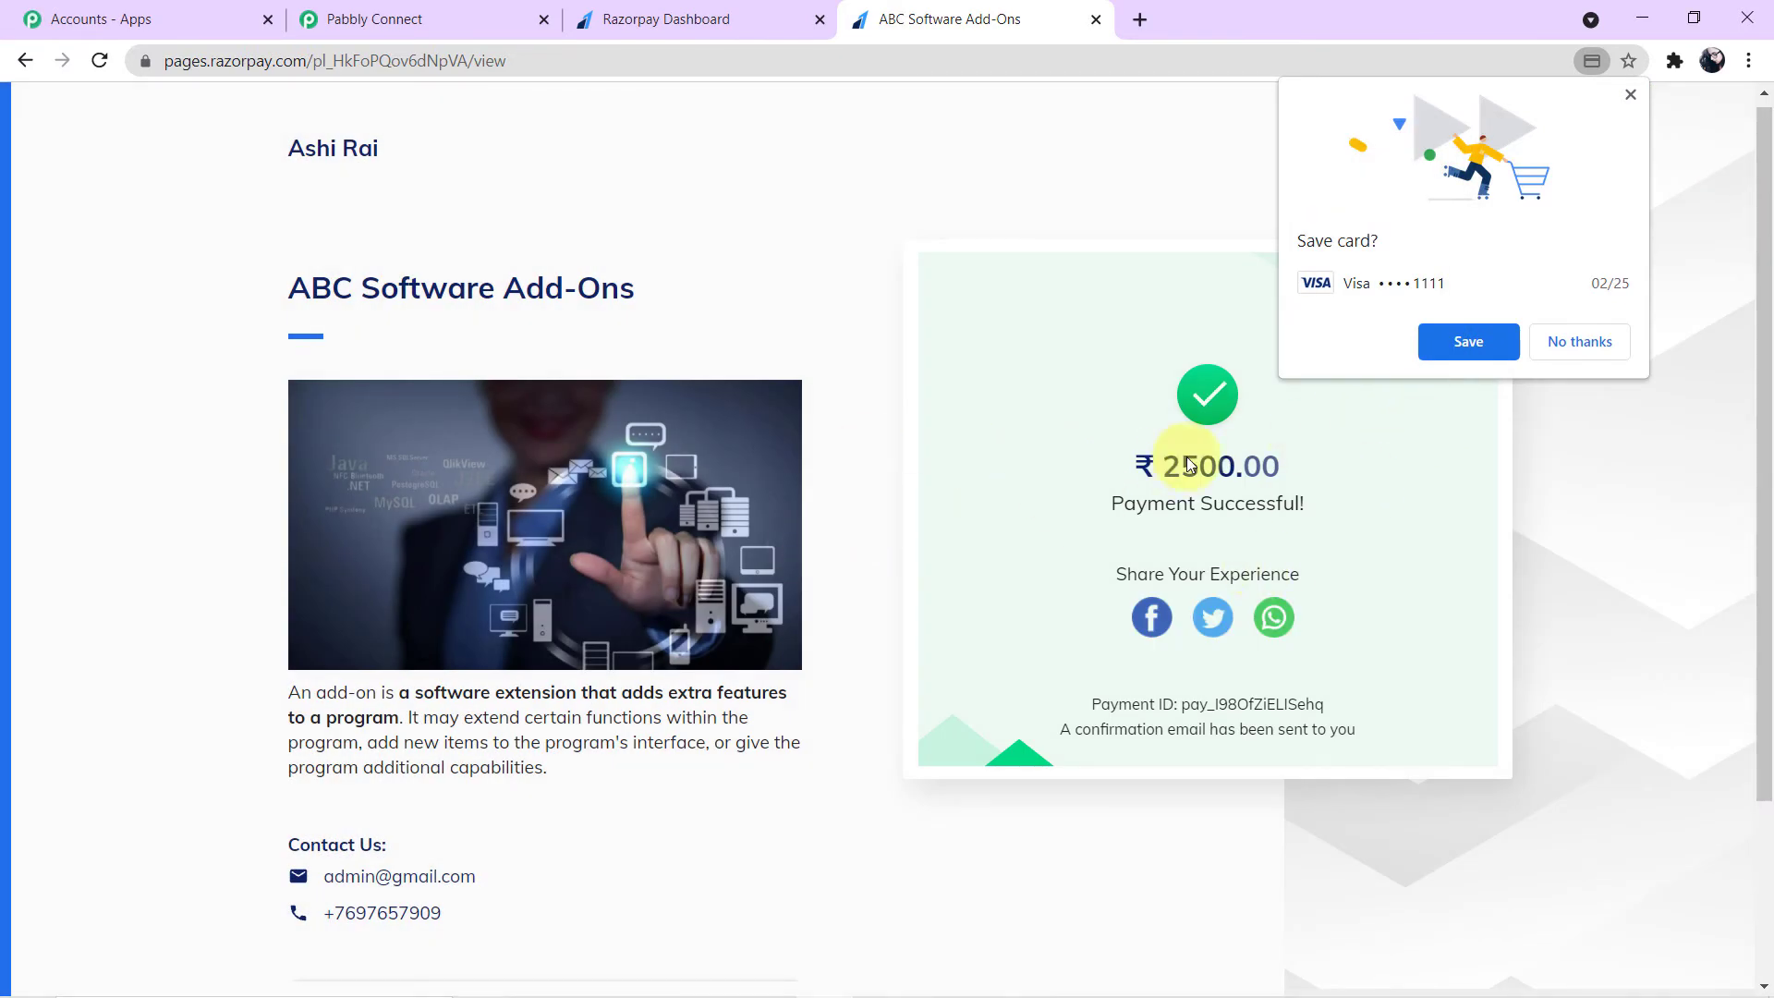
{"action": "left_click", "coordinate": [1568, 349]}
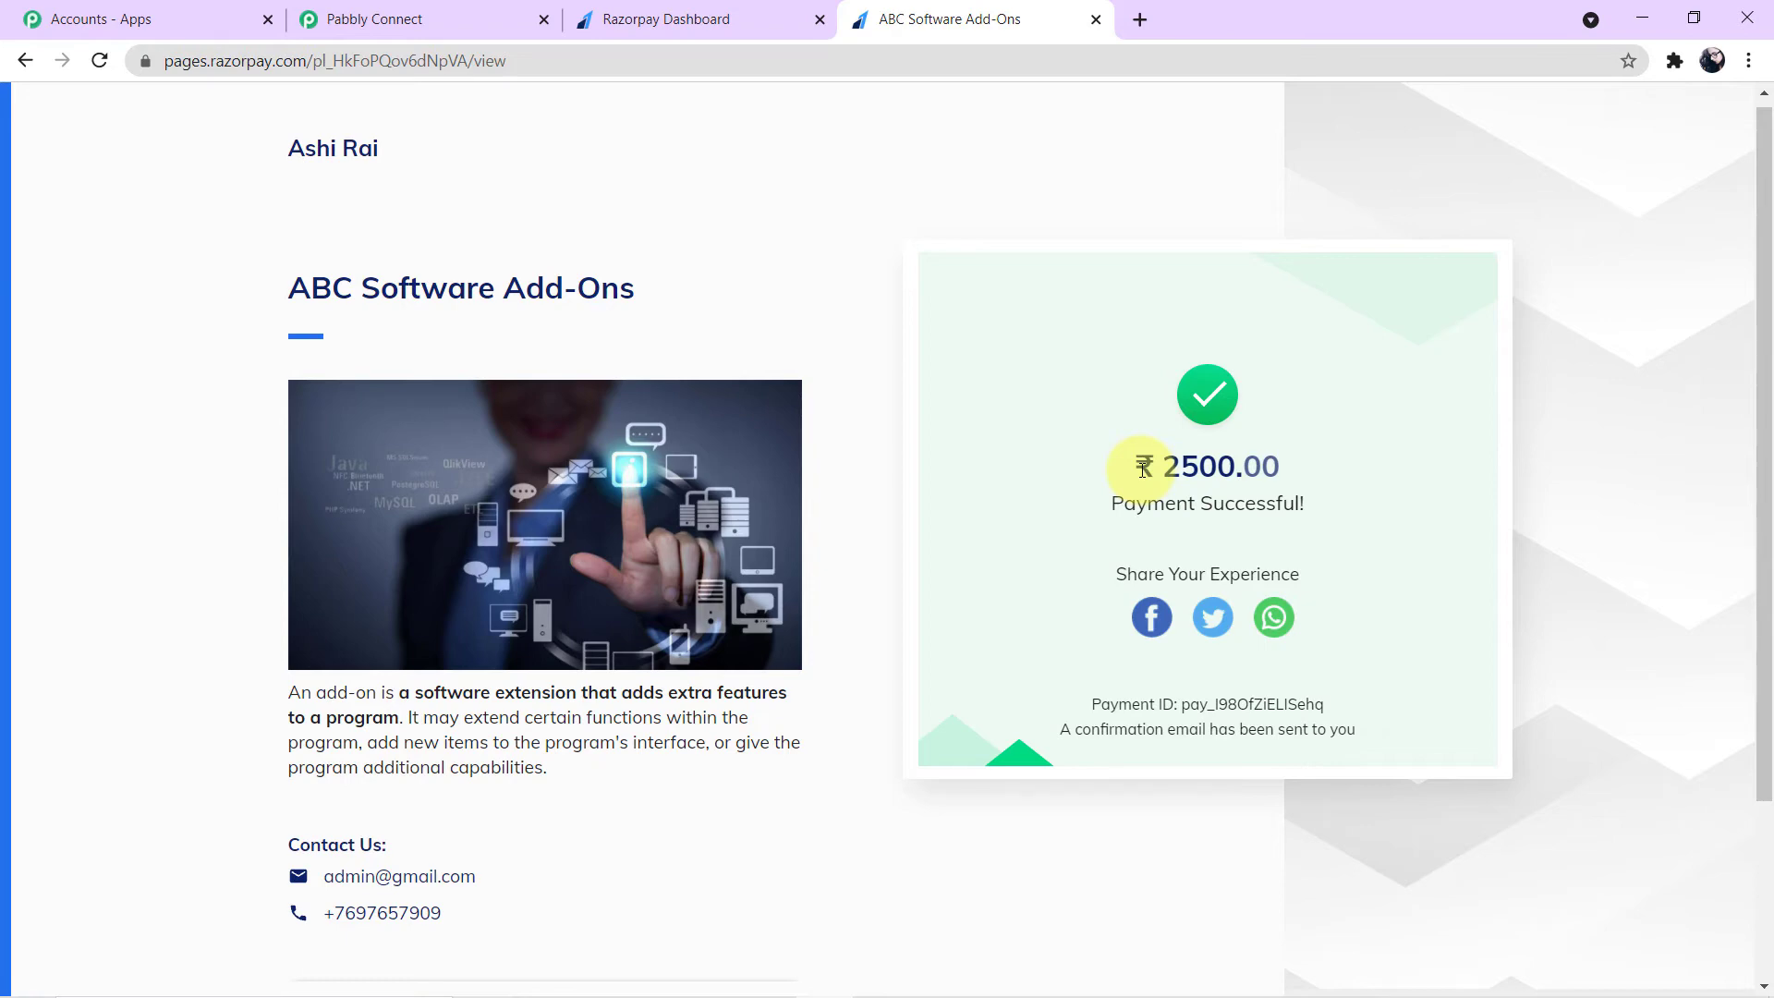
- Switch to the Pabbly Connect tab and scroll through the webhook response fields received from the payment
{"action": "left_click", "coordinate": [428, 17]}
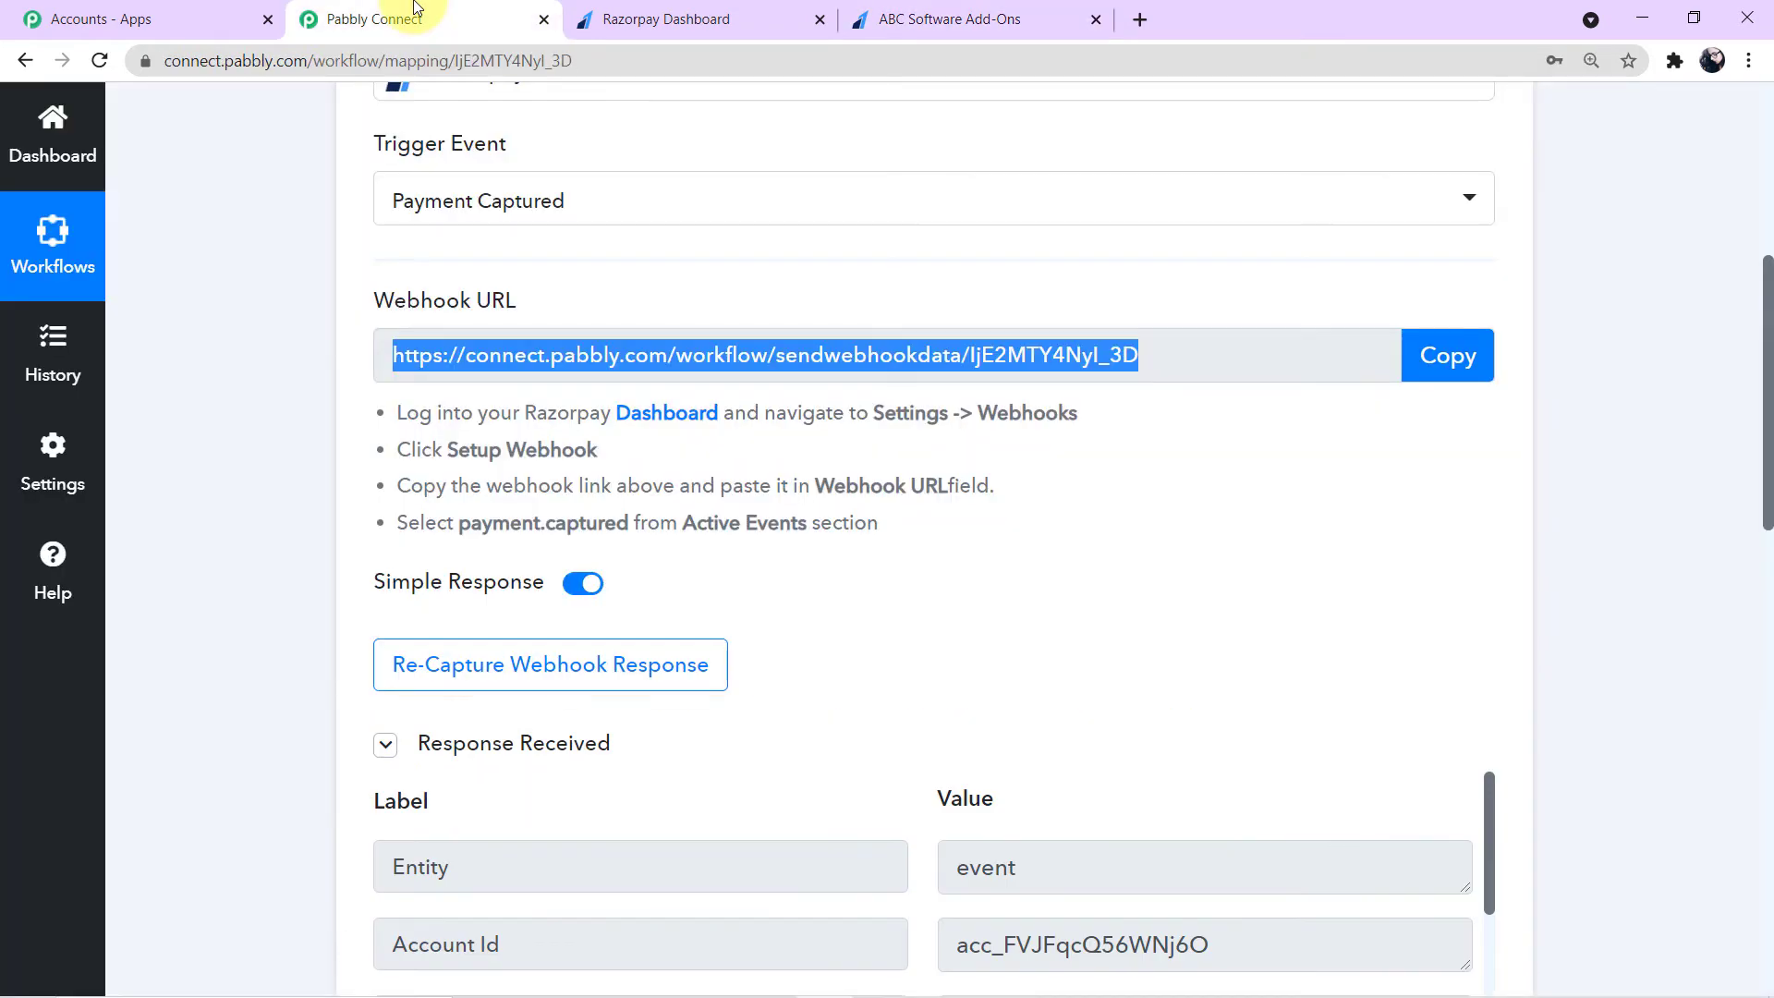
{"action": "scroll", "coordinate": [918, 582], "scroll_direction": "down", "scroll_amount": 8}
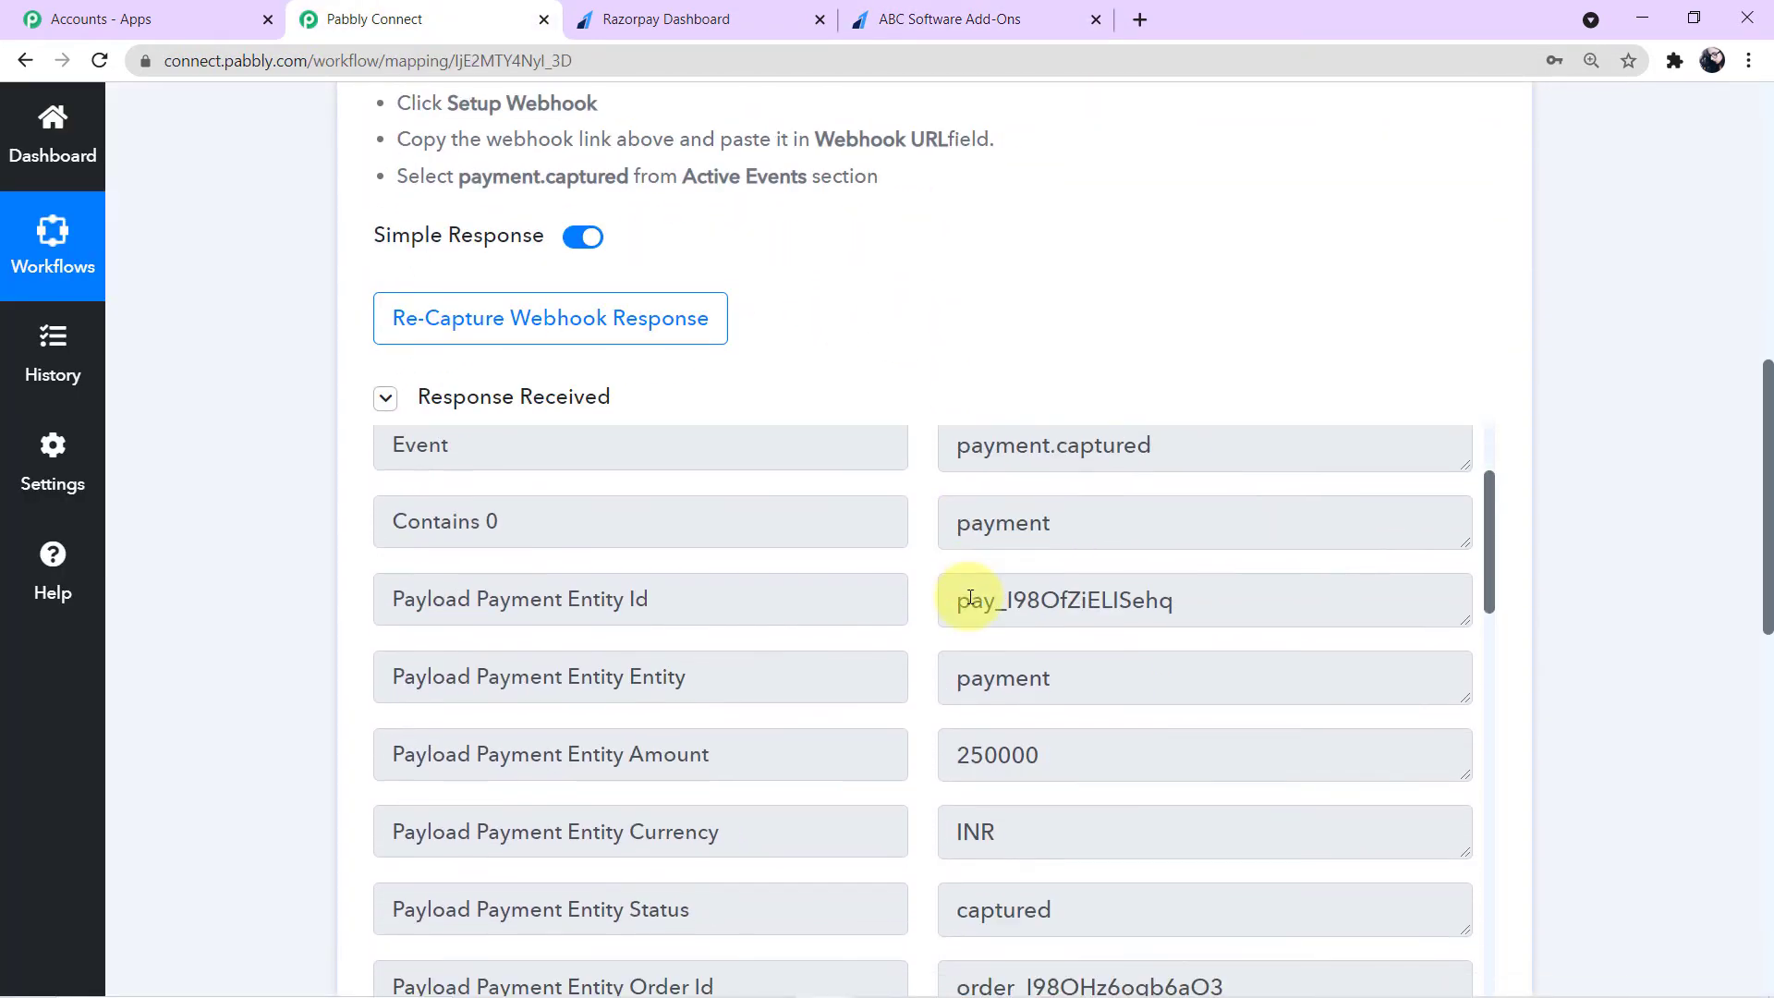
{"action": "scroll", "coordinate": [971, 647], "scroll_direction": "down", "scroll_amount": 10}
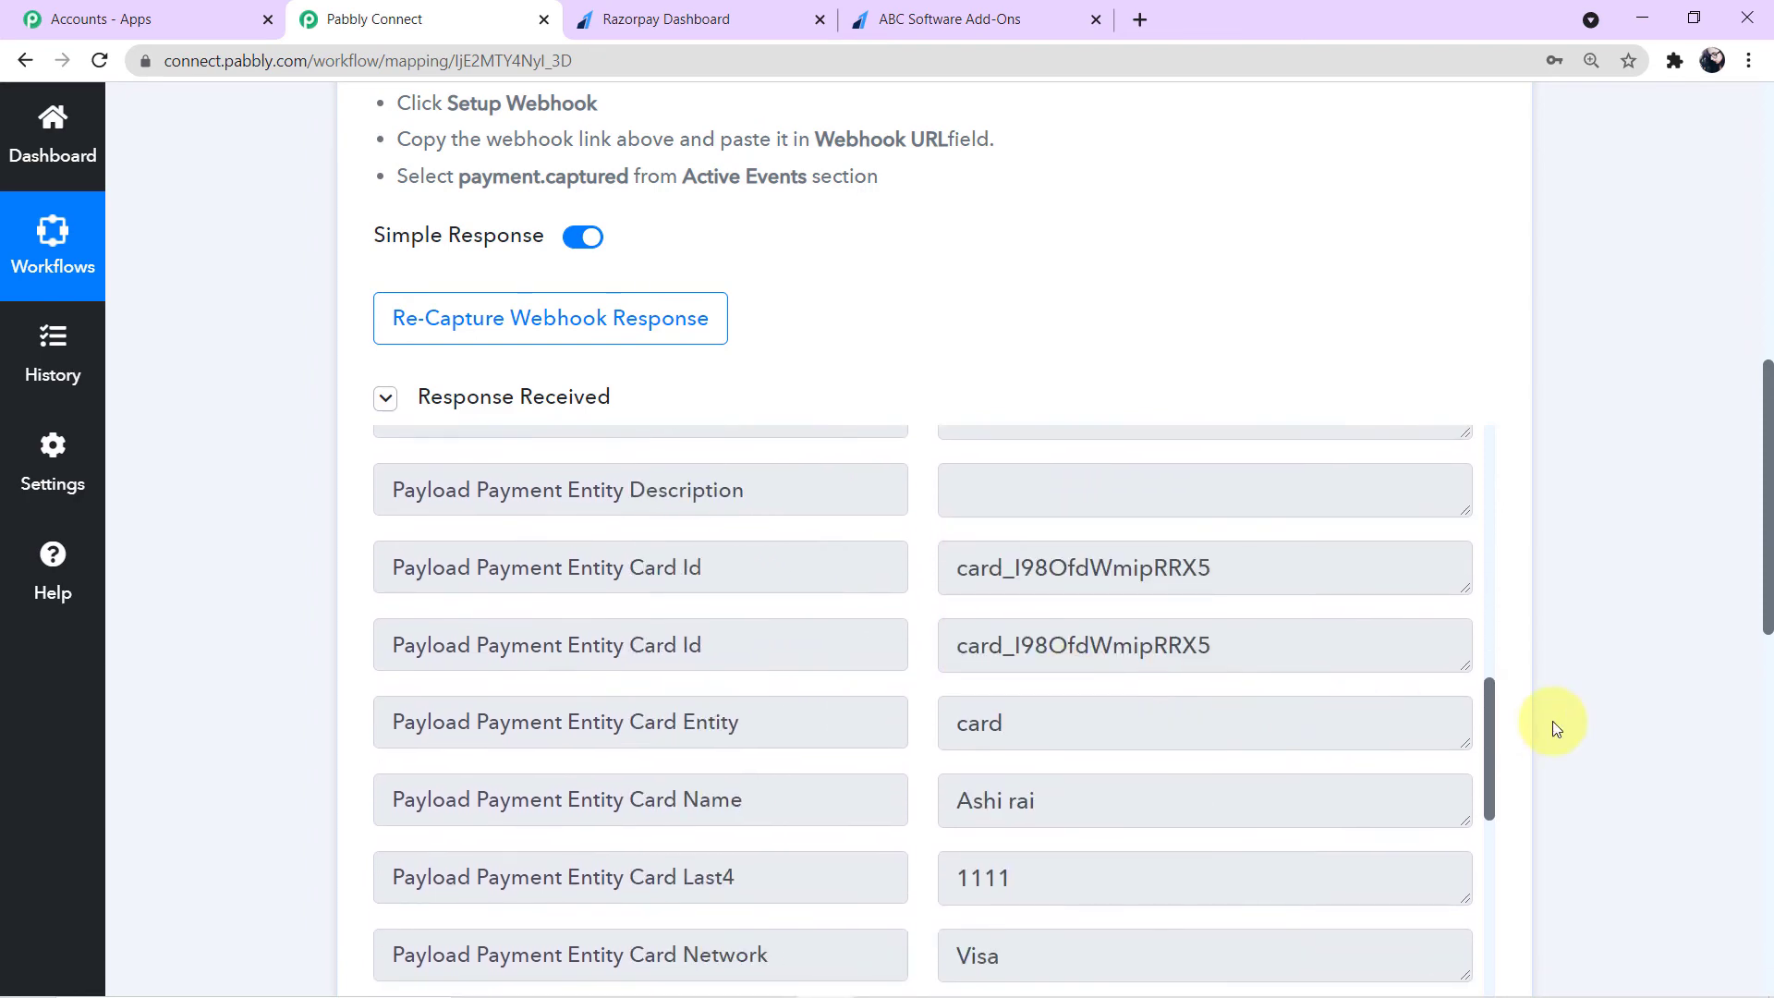
{"action": "scroll", "coordinate": [1556, 724], "scroll_direction": "down", "scroll_amount": 3}
{"action": "scroll", "coordinate": [1082, 651], "scroll_direction": "down", "scroll_amount": 9}
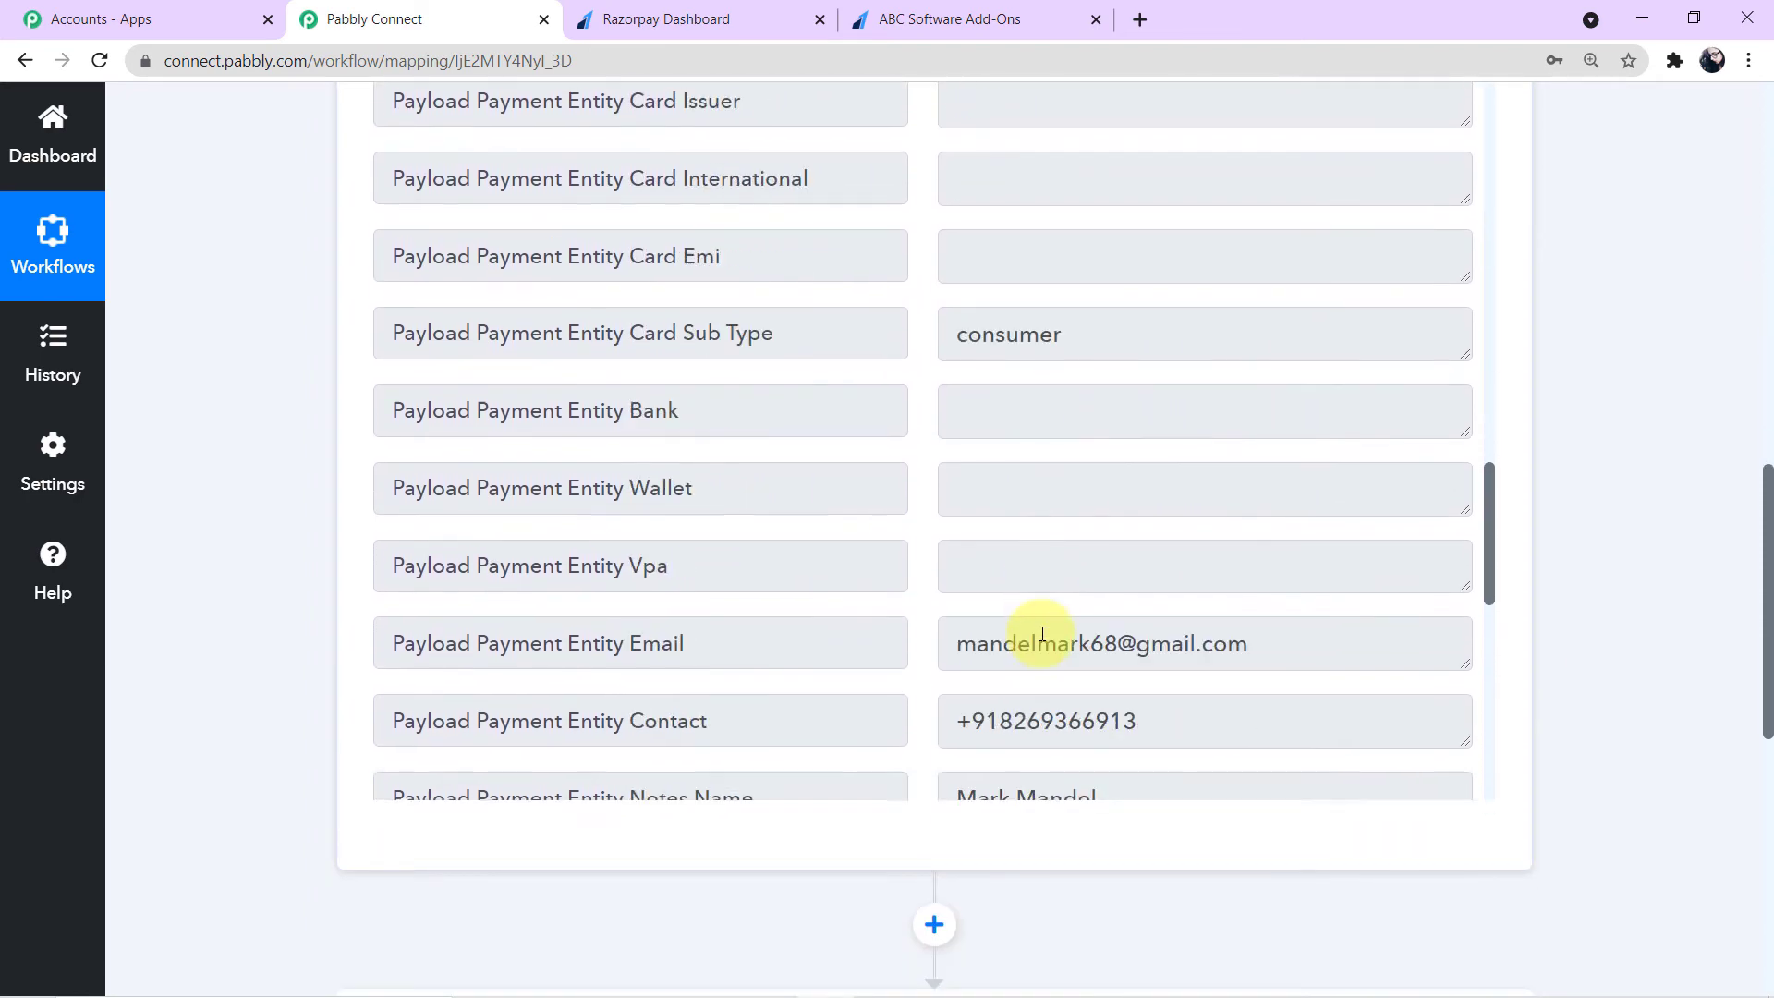
{"action": "scroll", "coordinate": [1039, 634], "scroll_direction": "down", "scroll_amount": 4}
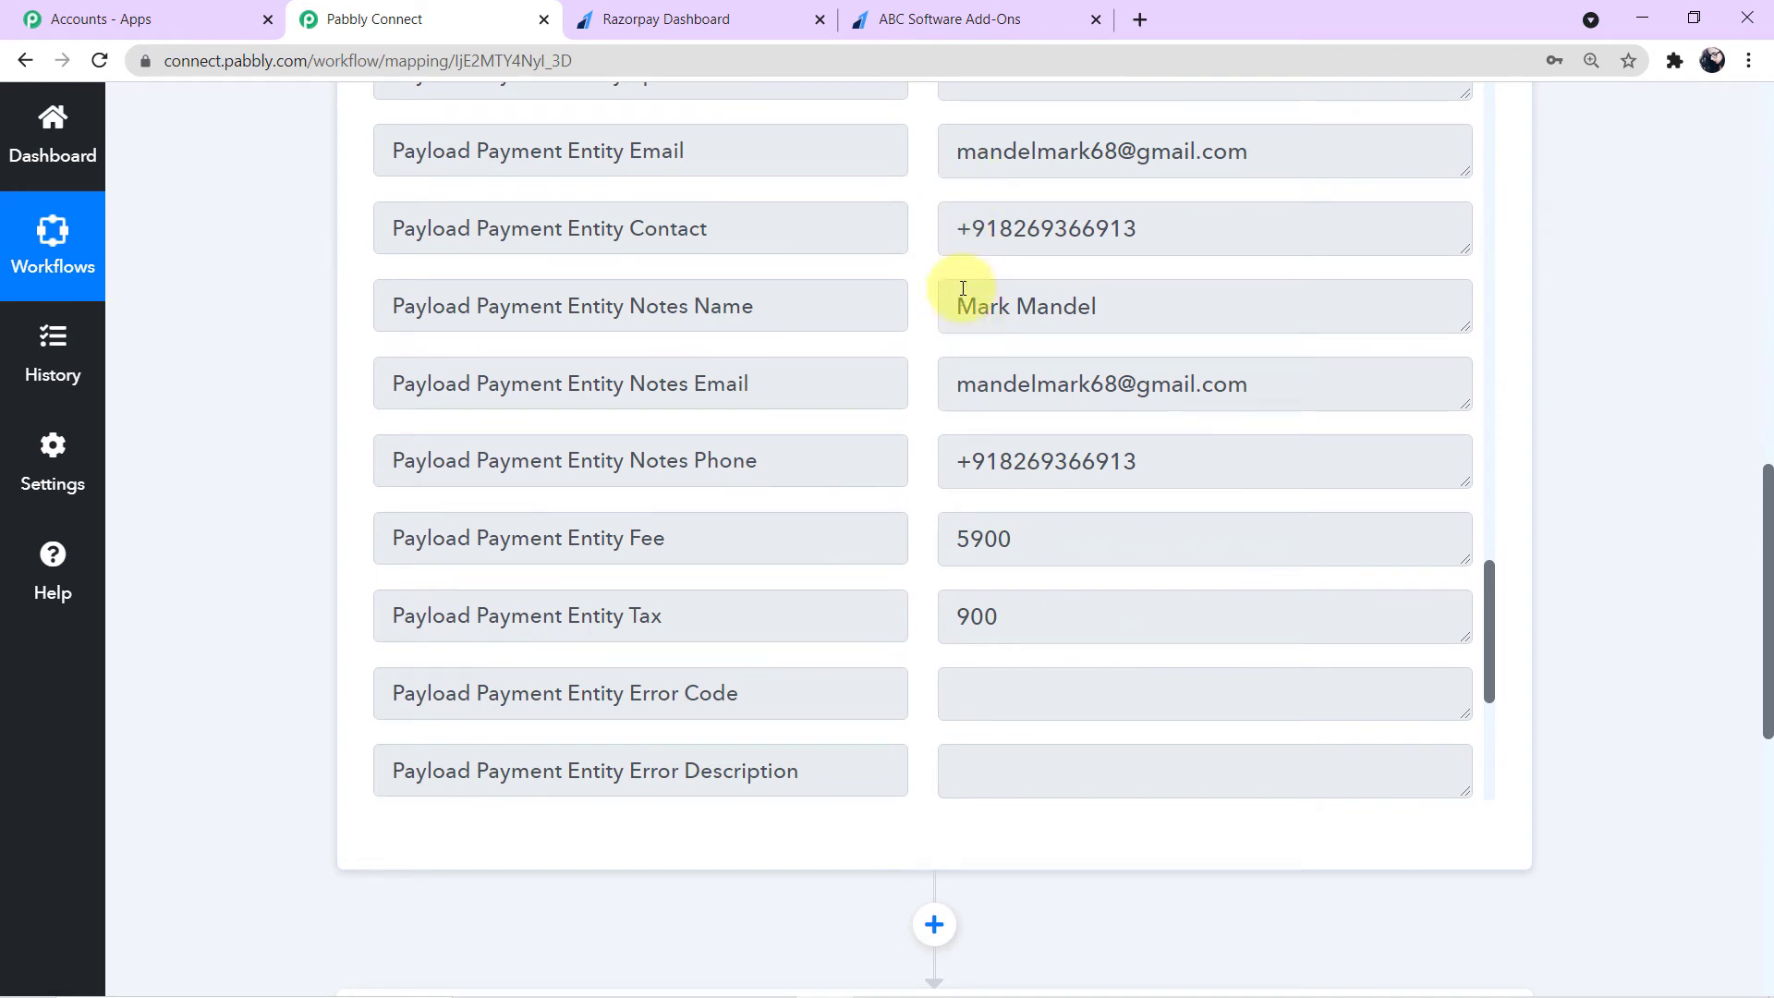
{"action": "left_click", "coordinate": [944, 152]}
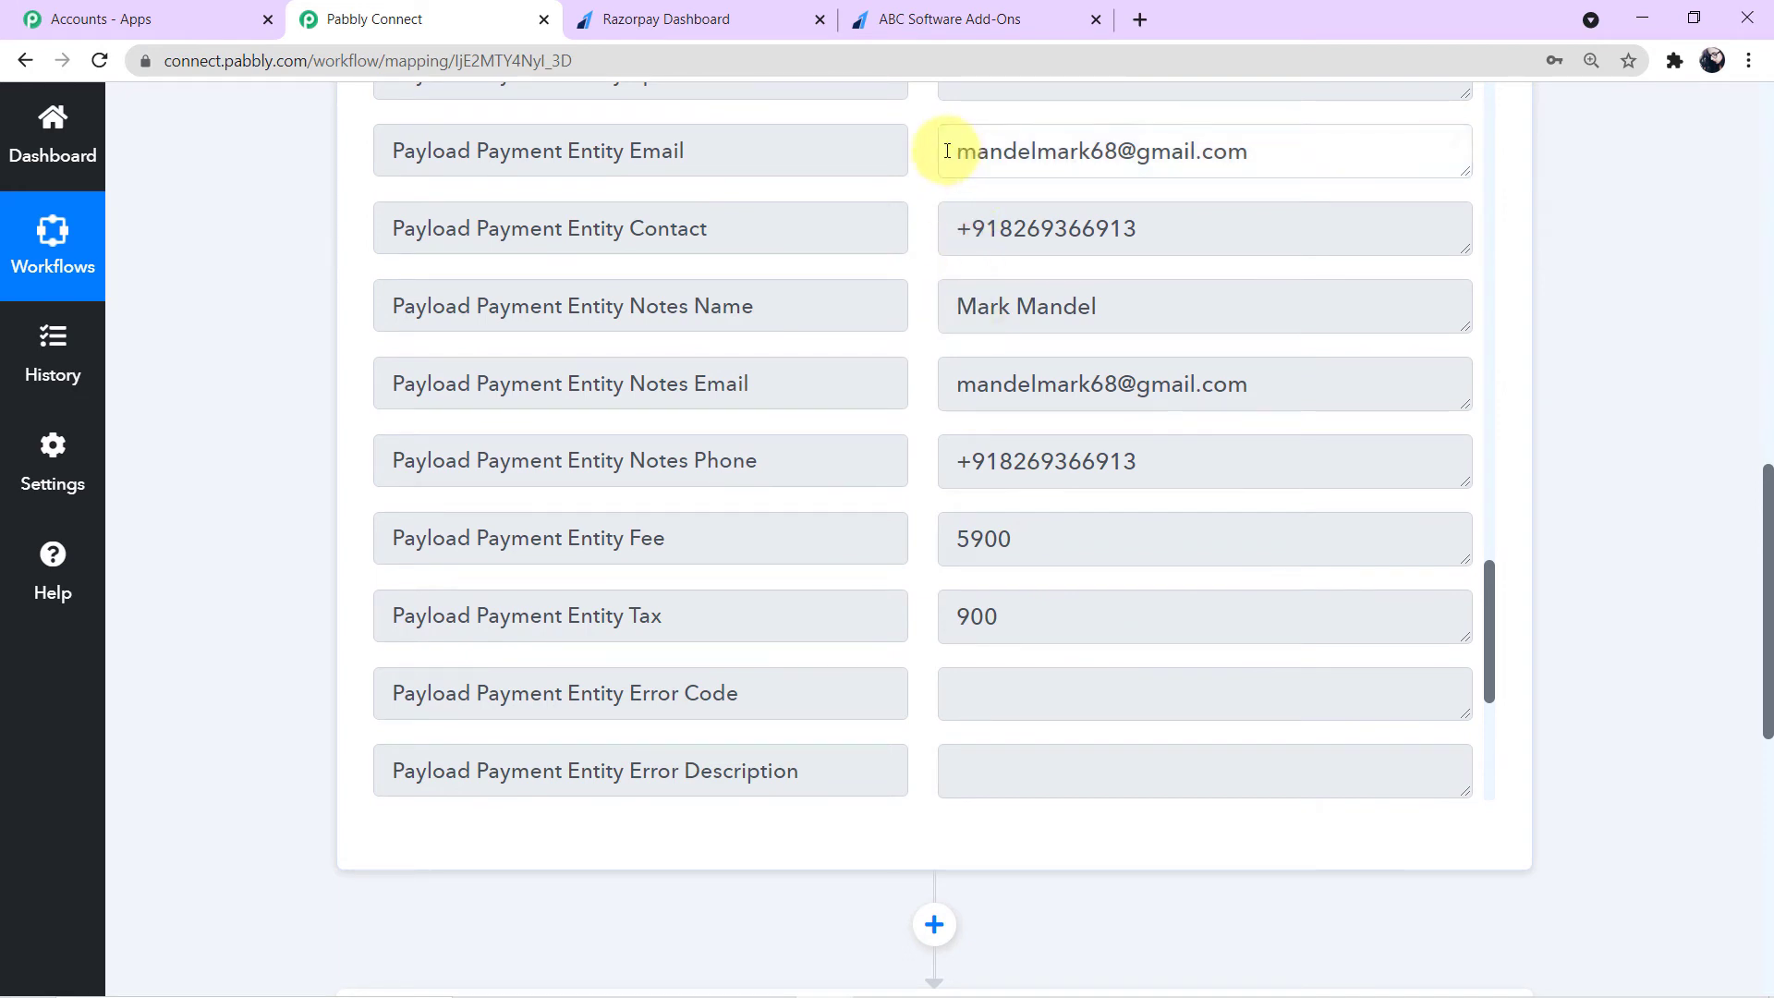
{"action": "left_click", "coordinate": [950, 233]}
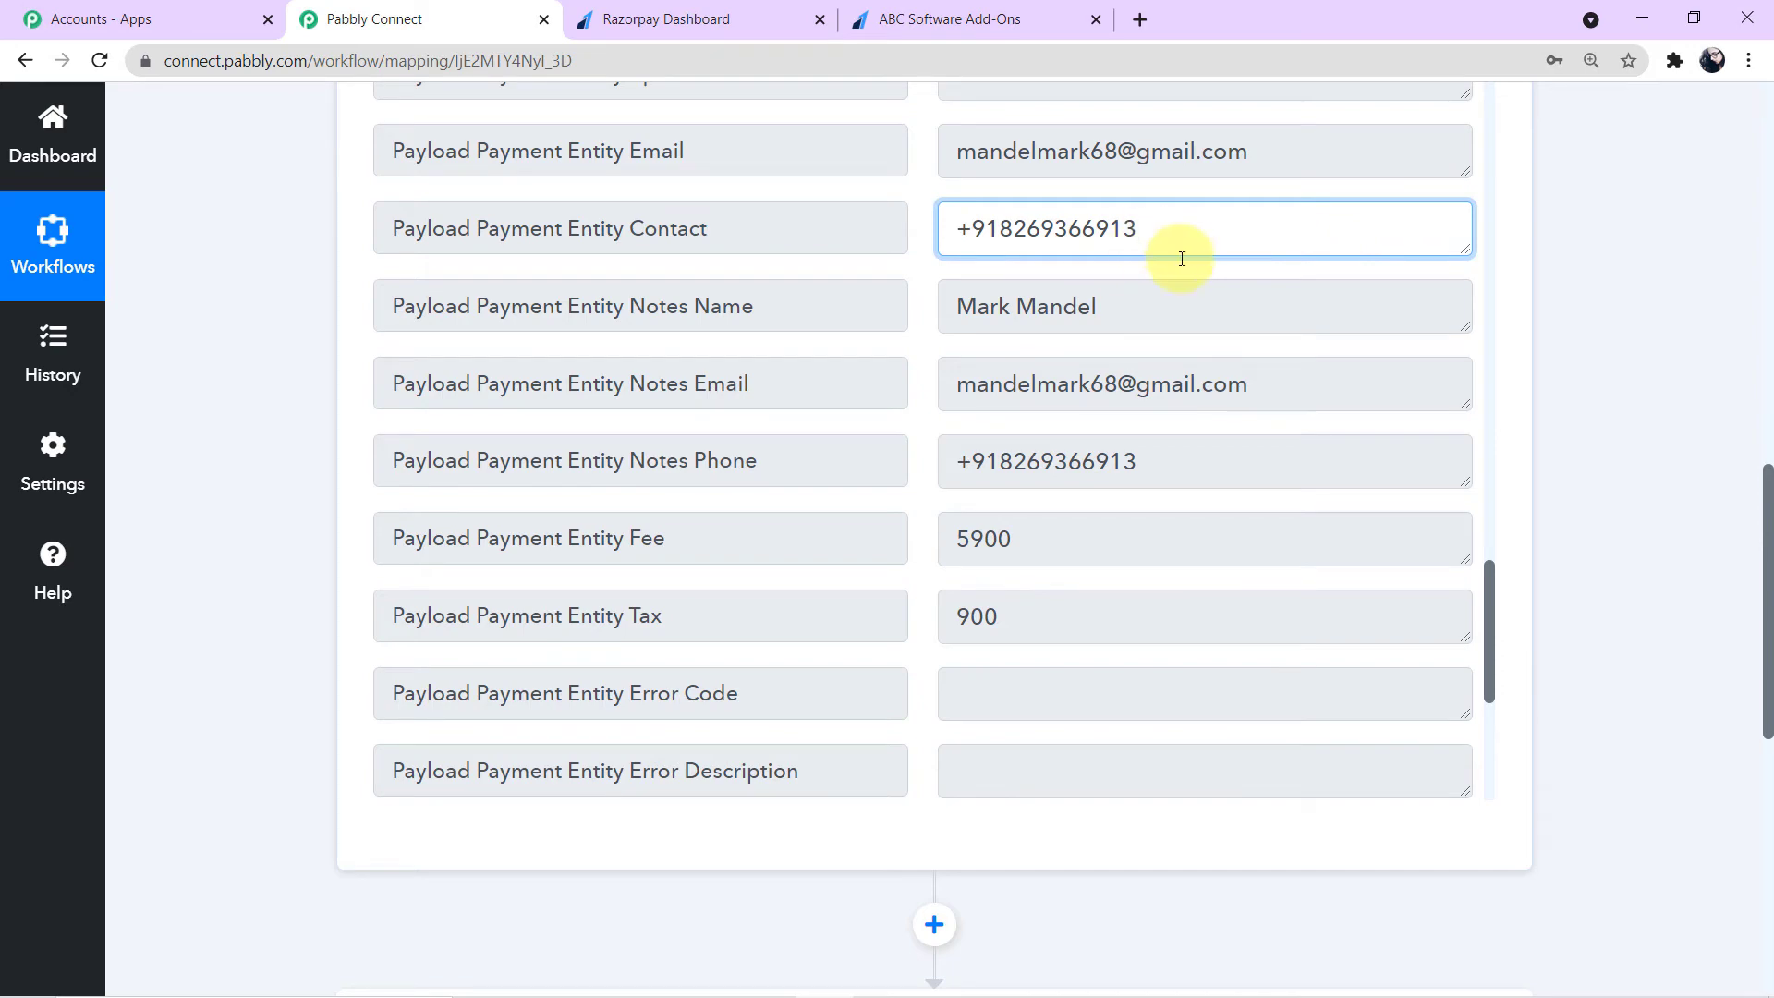
{"action": "scroll", "coordinate": [1222, 358], "scroll_direction": "up", "scroll_amount": 3}
{"action": "scroll", "coordinate": [1262, 402], "scroll_direction": "up", "scroll_amount": 3}
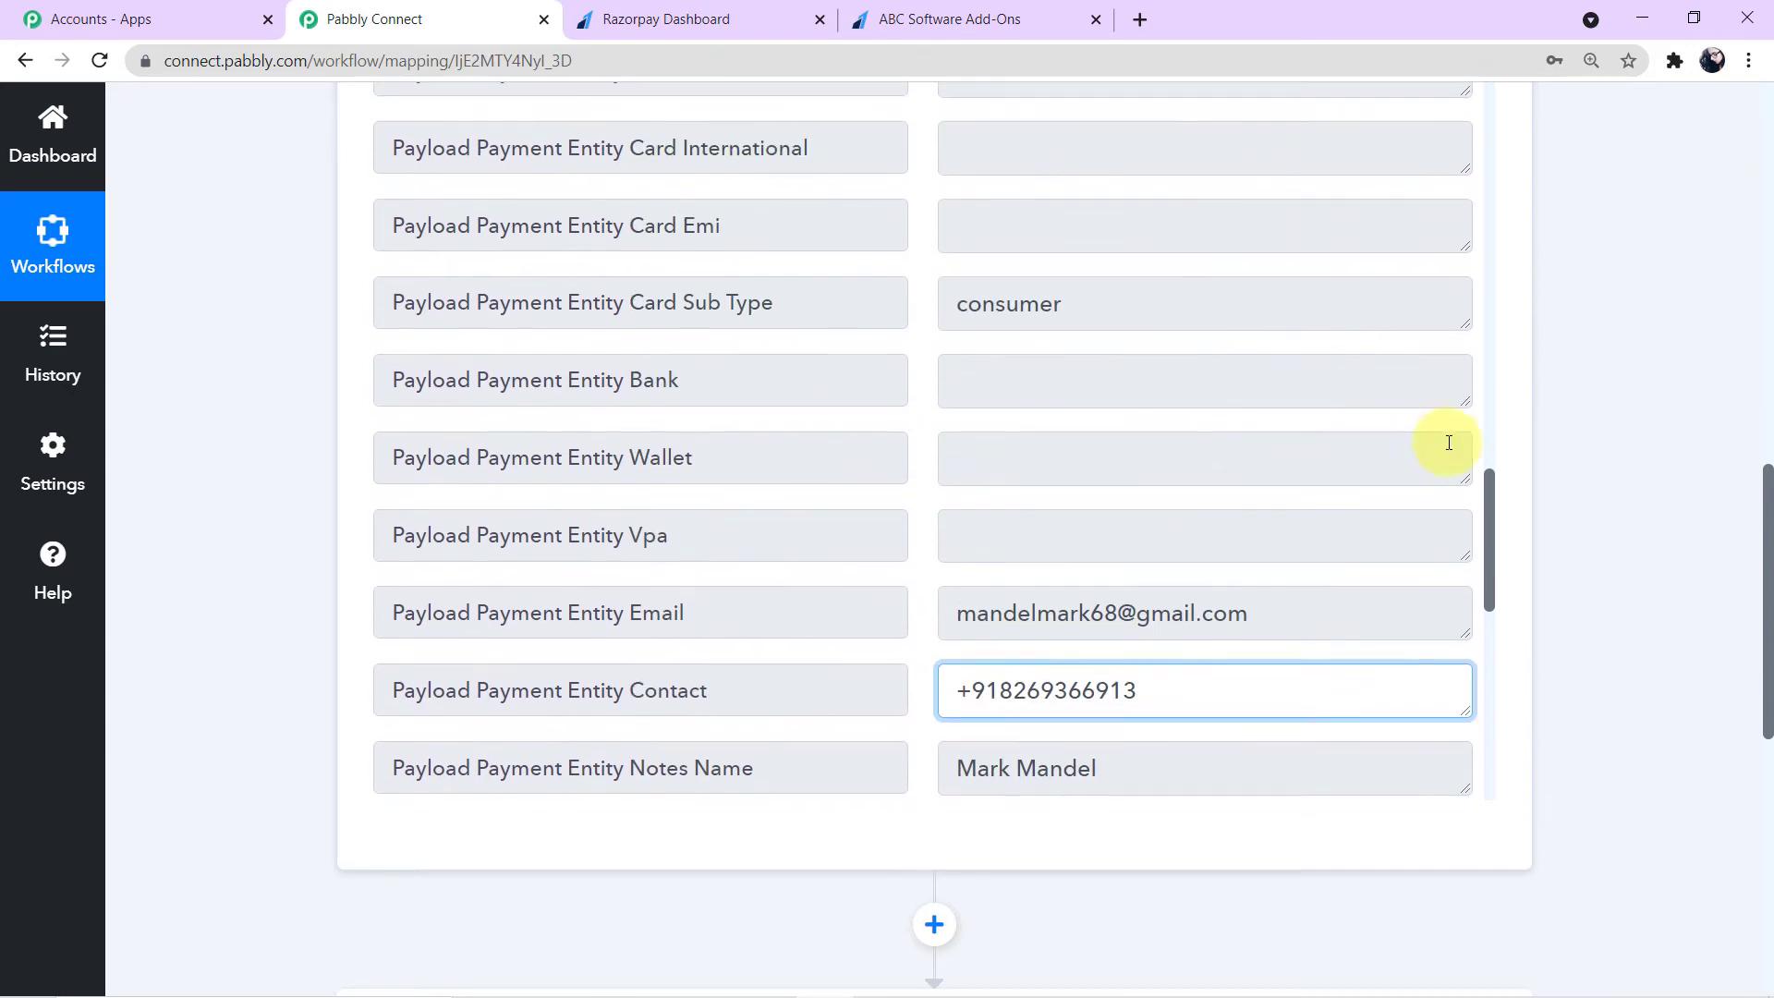
{"action": "scroll", "coordinate": [1570, 429], "scroll_direction": "up", "scroll_amount": 2}
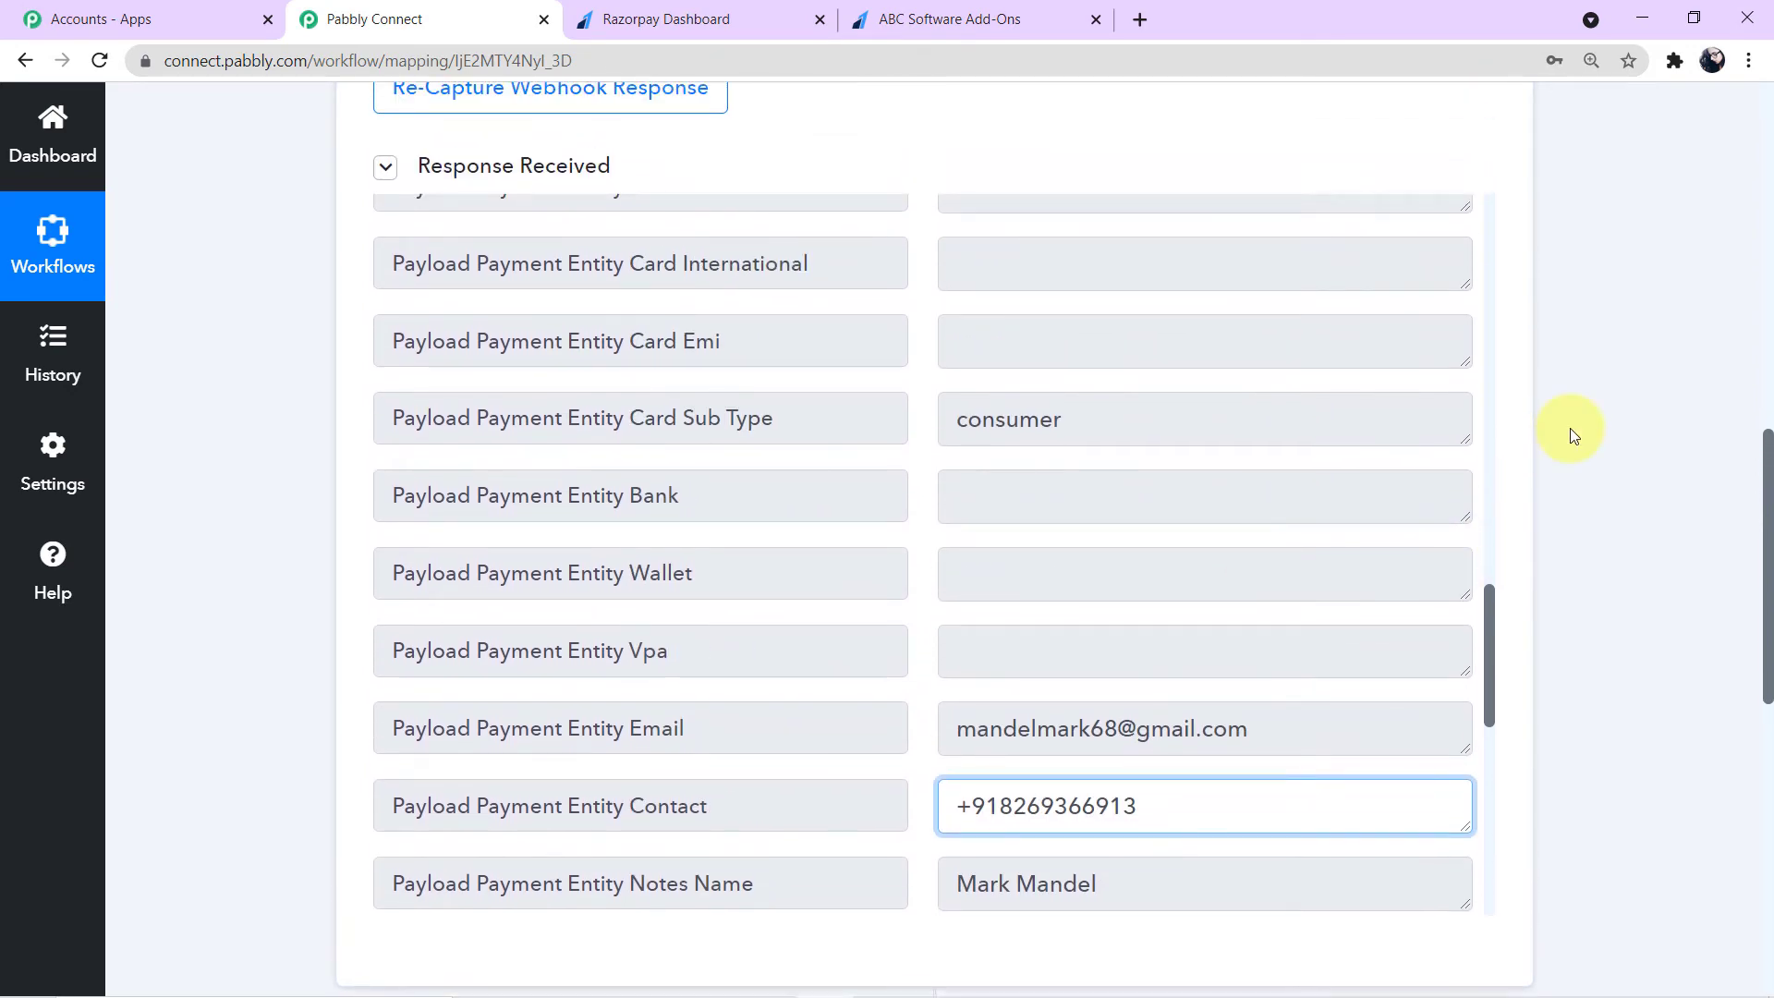
{"action": "scroll", "coordinate": [1571, 438], "scroll_direction": "up", "scroll_amount": 1}
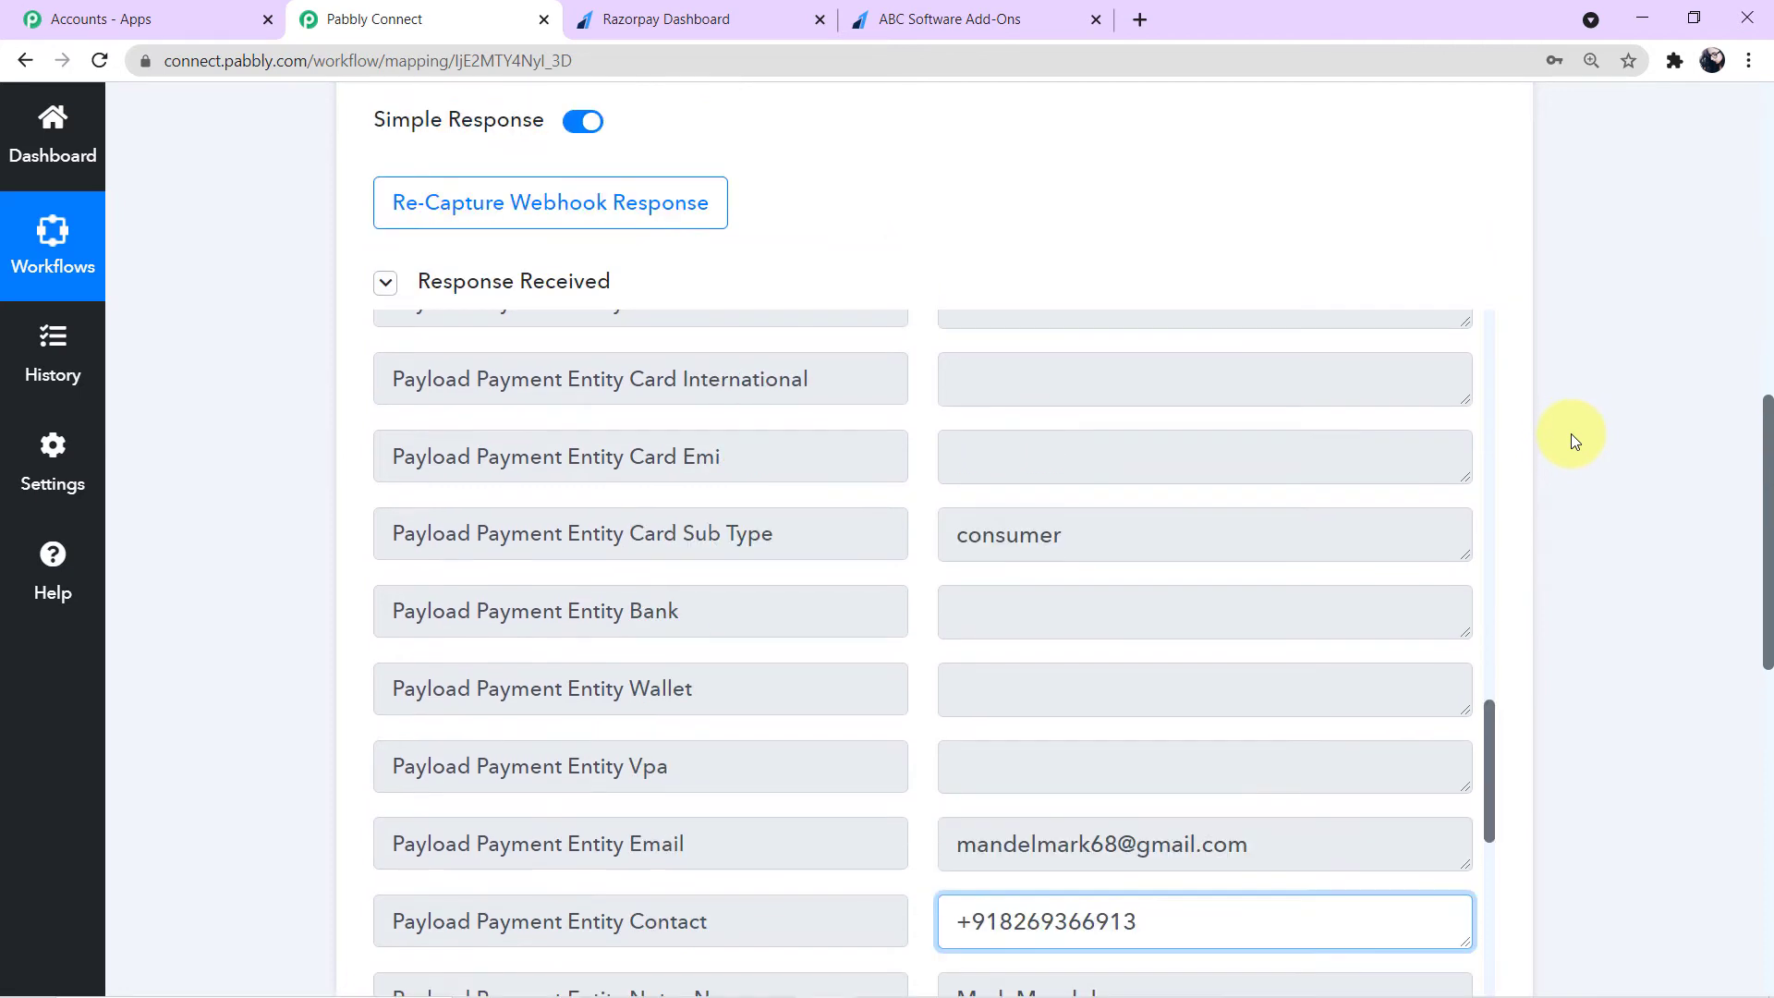
{"action": "scroll", "coordinate": [1157, 521], "scroll_direction": "up", "scroll_amount": 15}
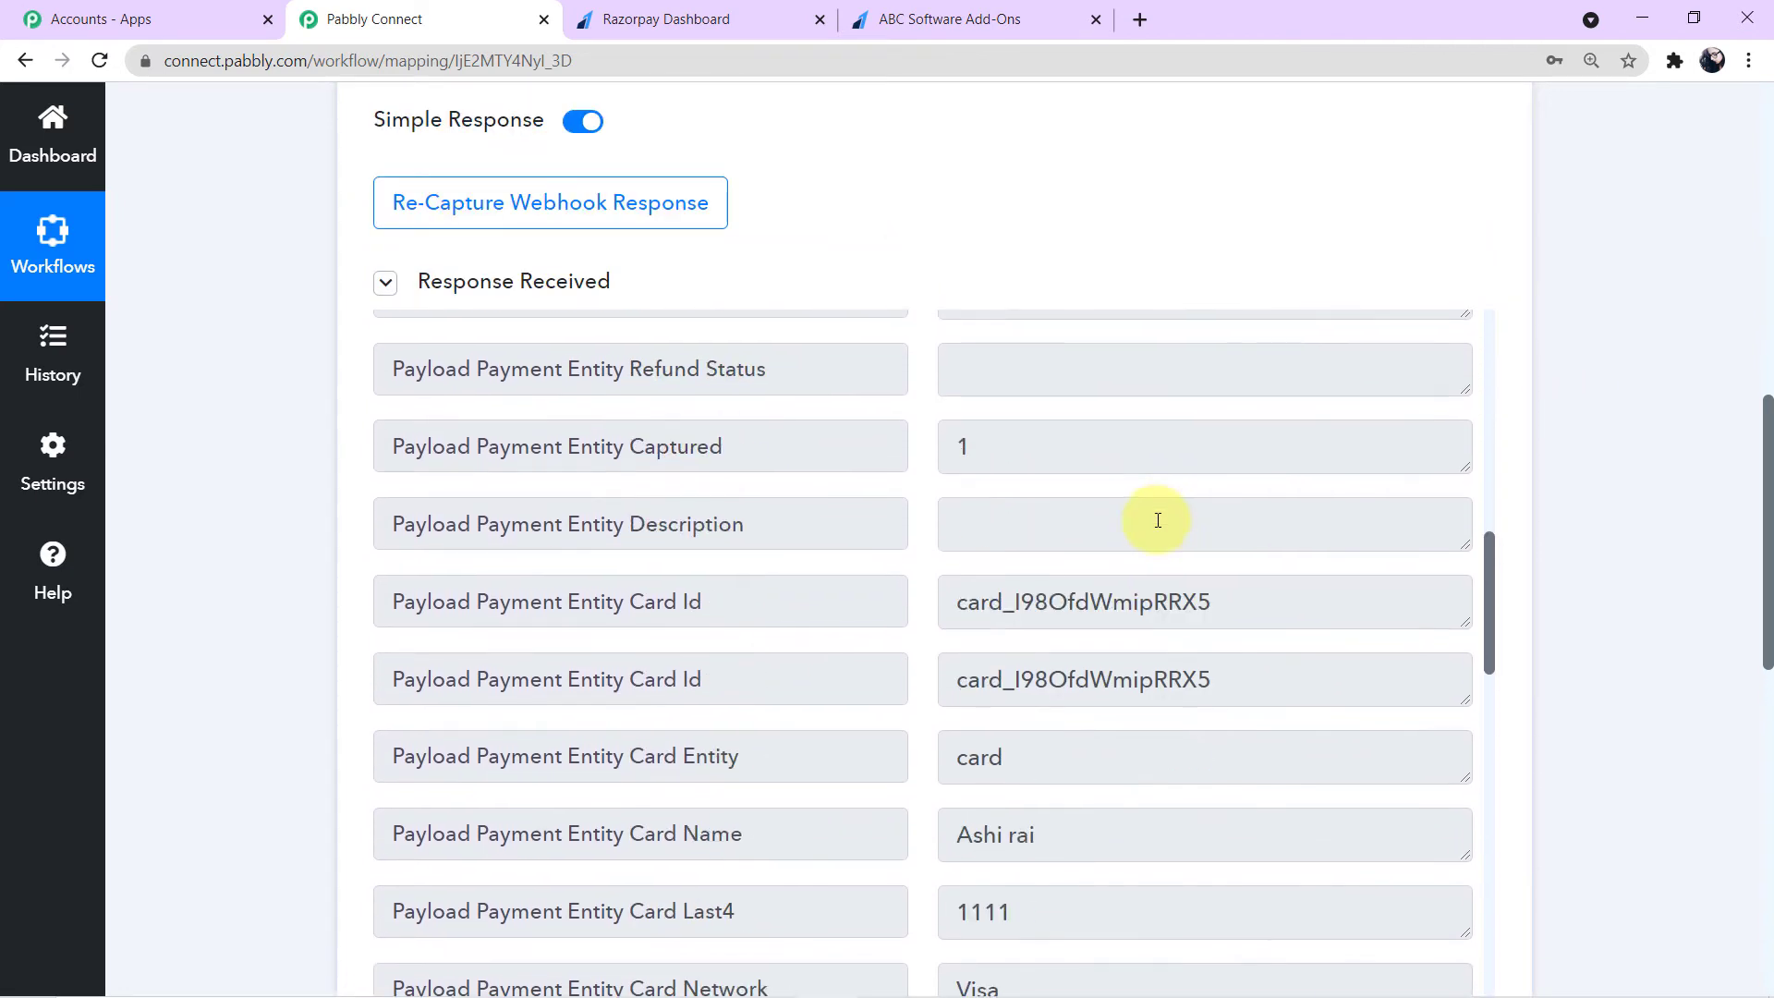
{"action": "scroll", "coordinate": [1158, 520], "scroll_direction": "up", "scroll_amount": 5}
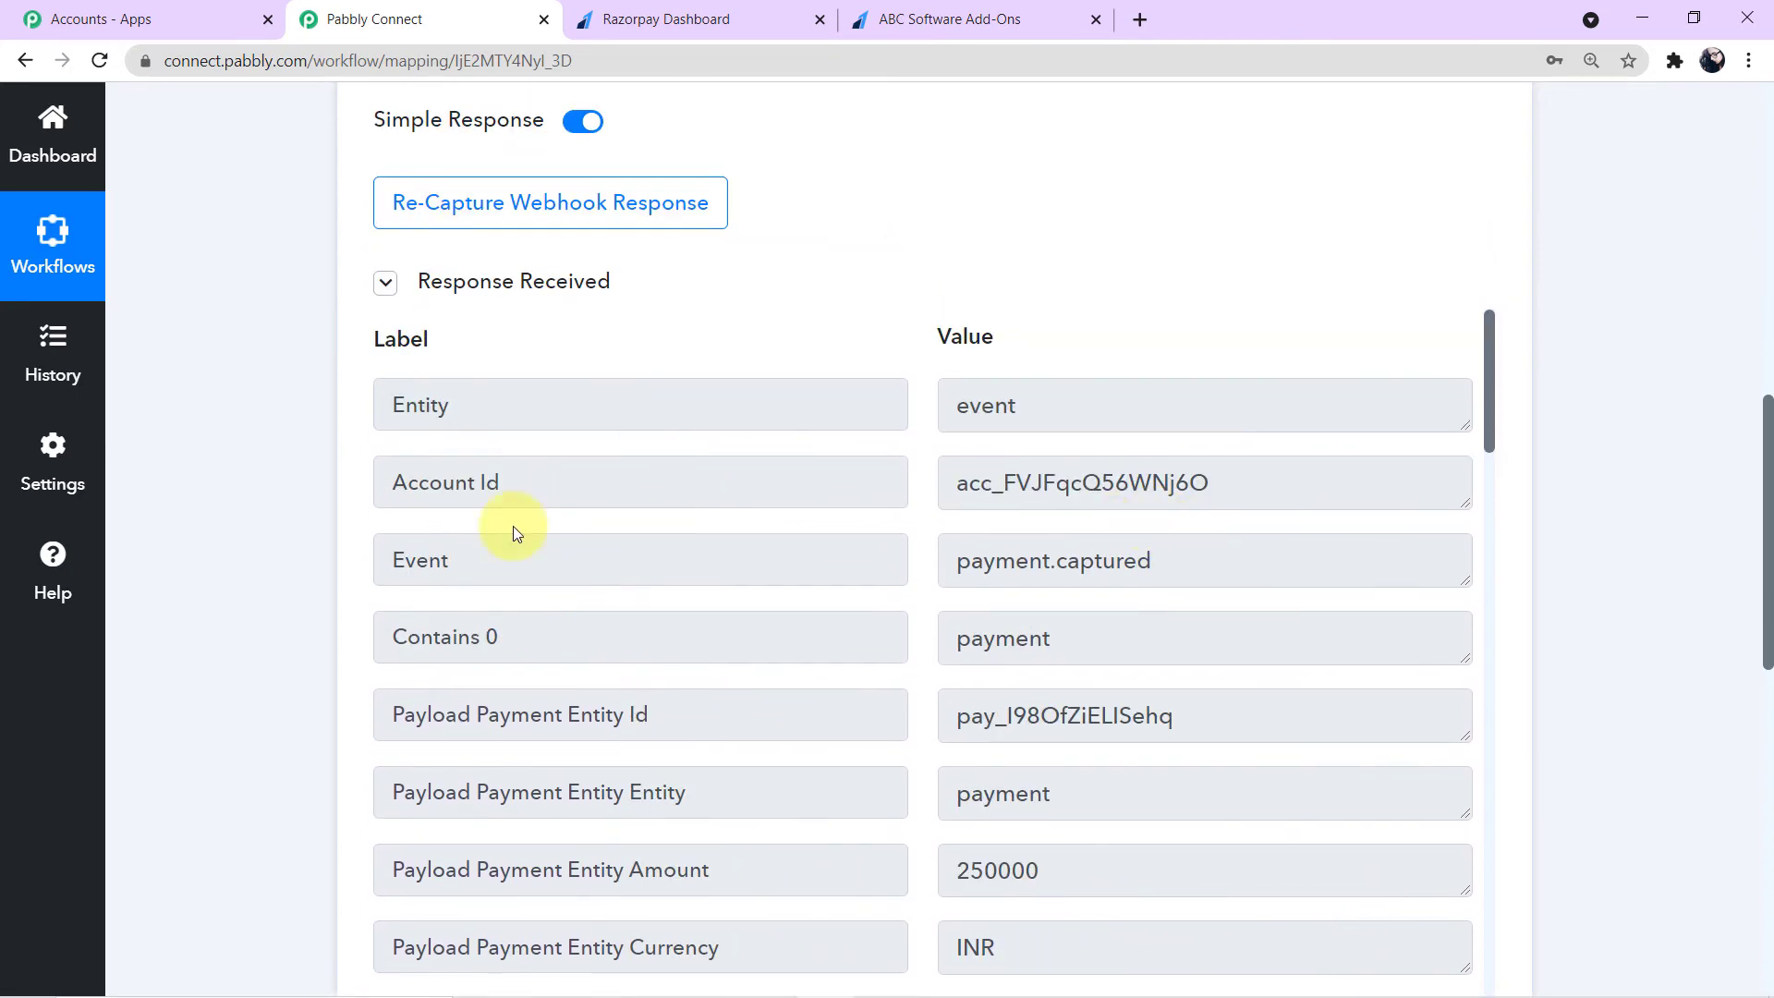
- Examine the Account Id value in the received webhook response
{"action": "left_click_drag", "start_coordinate": [392, 485], "coordinate": [574, 479]}
{"action": "left_click_drag", "start_coordinate": [955, 490], "coordinate": [889, 484]}
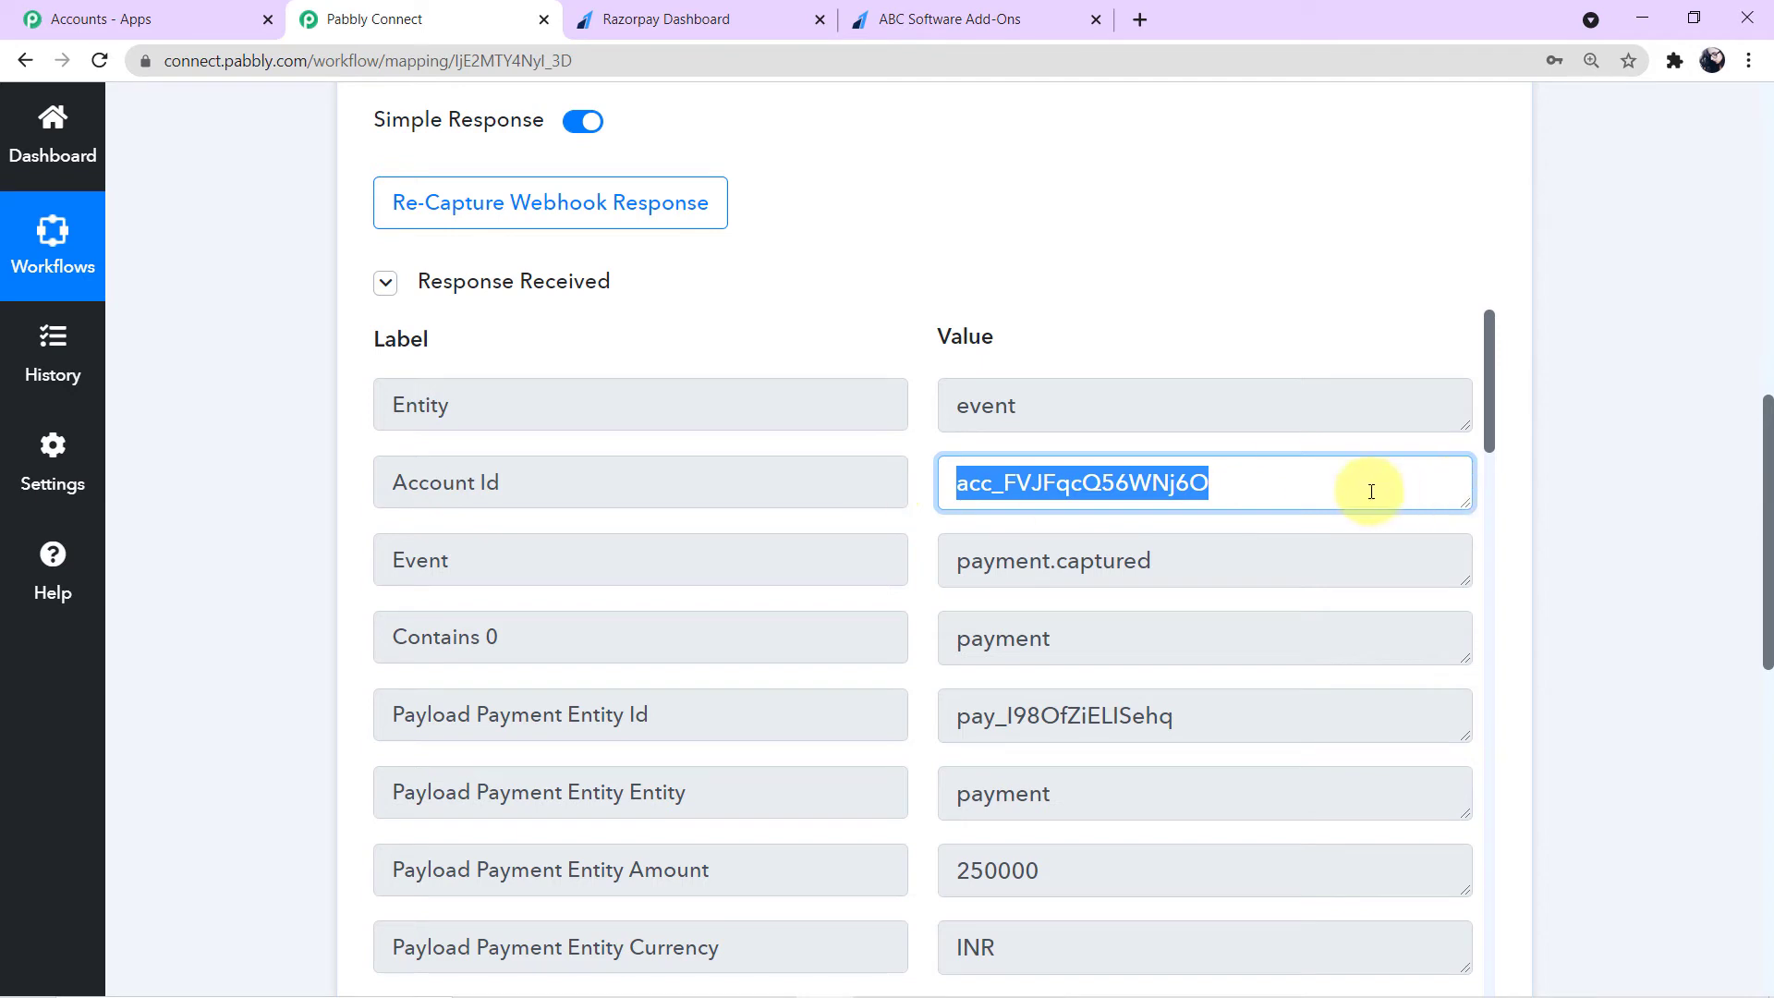
{"action": "left_click", "coordinate": [1610, 499]}
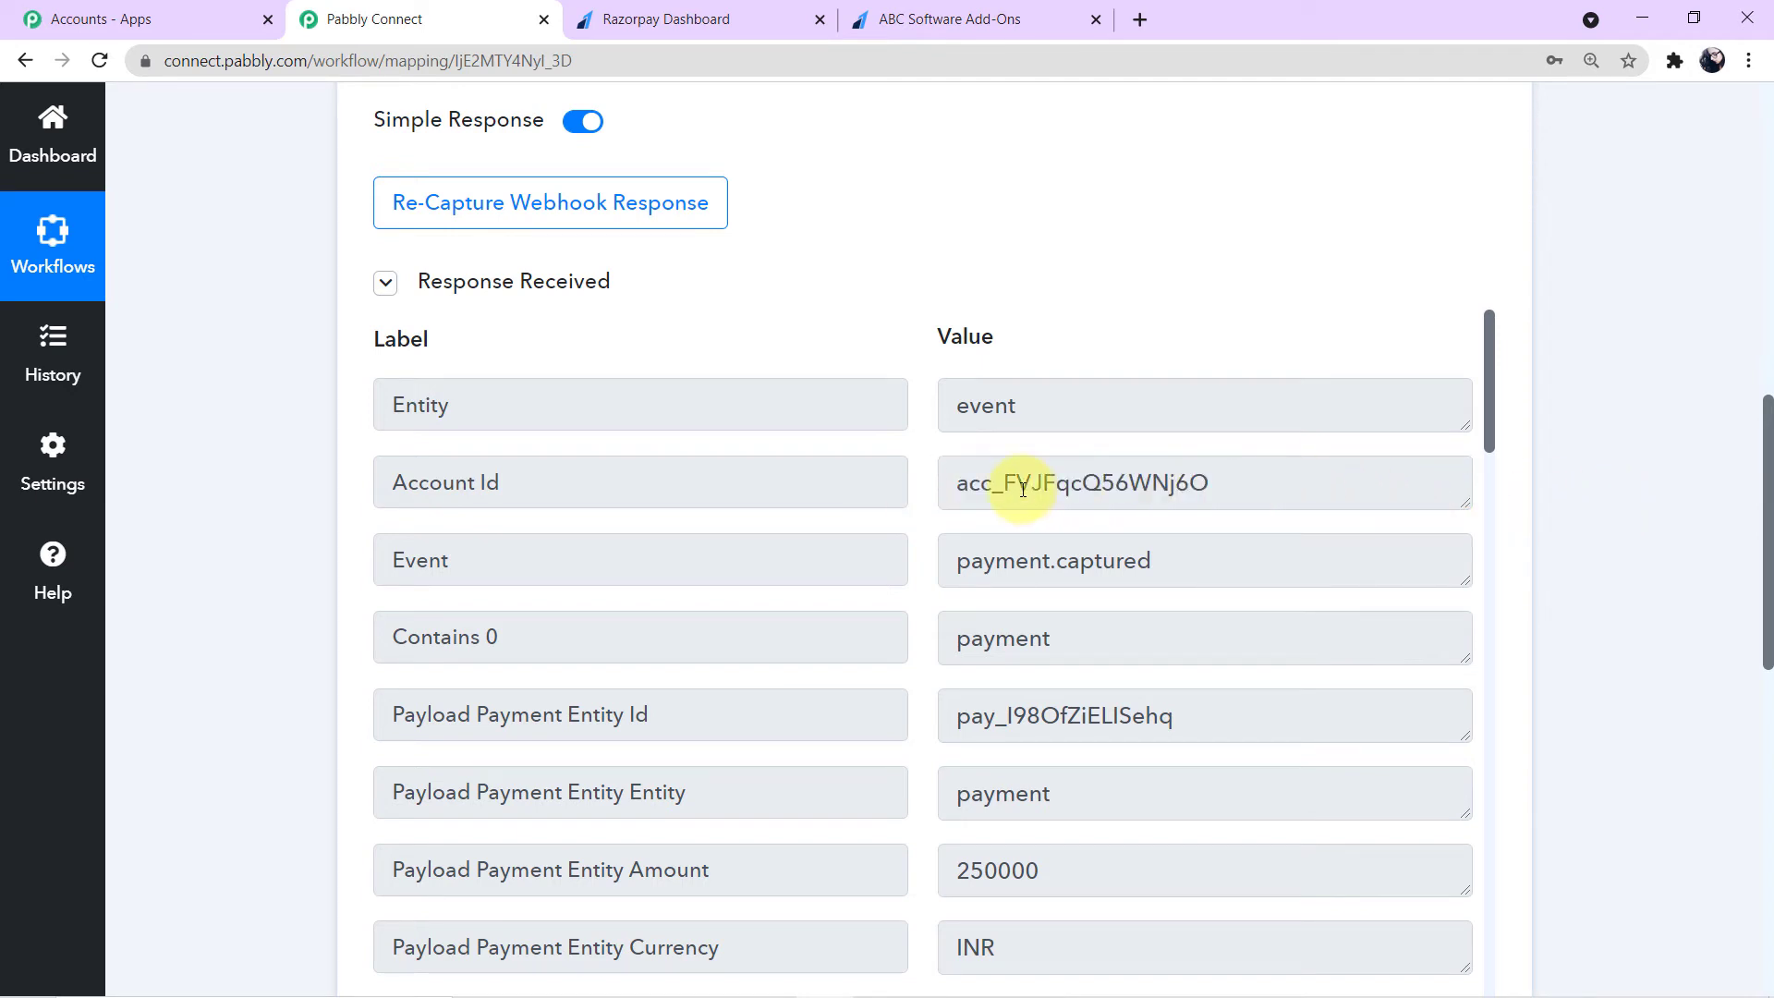
{"action": "left_click_drag", "start_coordinate": [1006, 481], "coordinate": [1275, 480]}
{"action": "left_click", "coordinate": [1278, 485]}
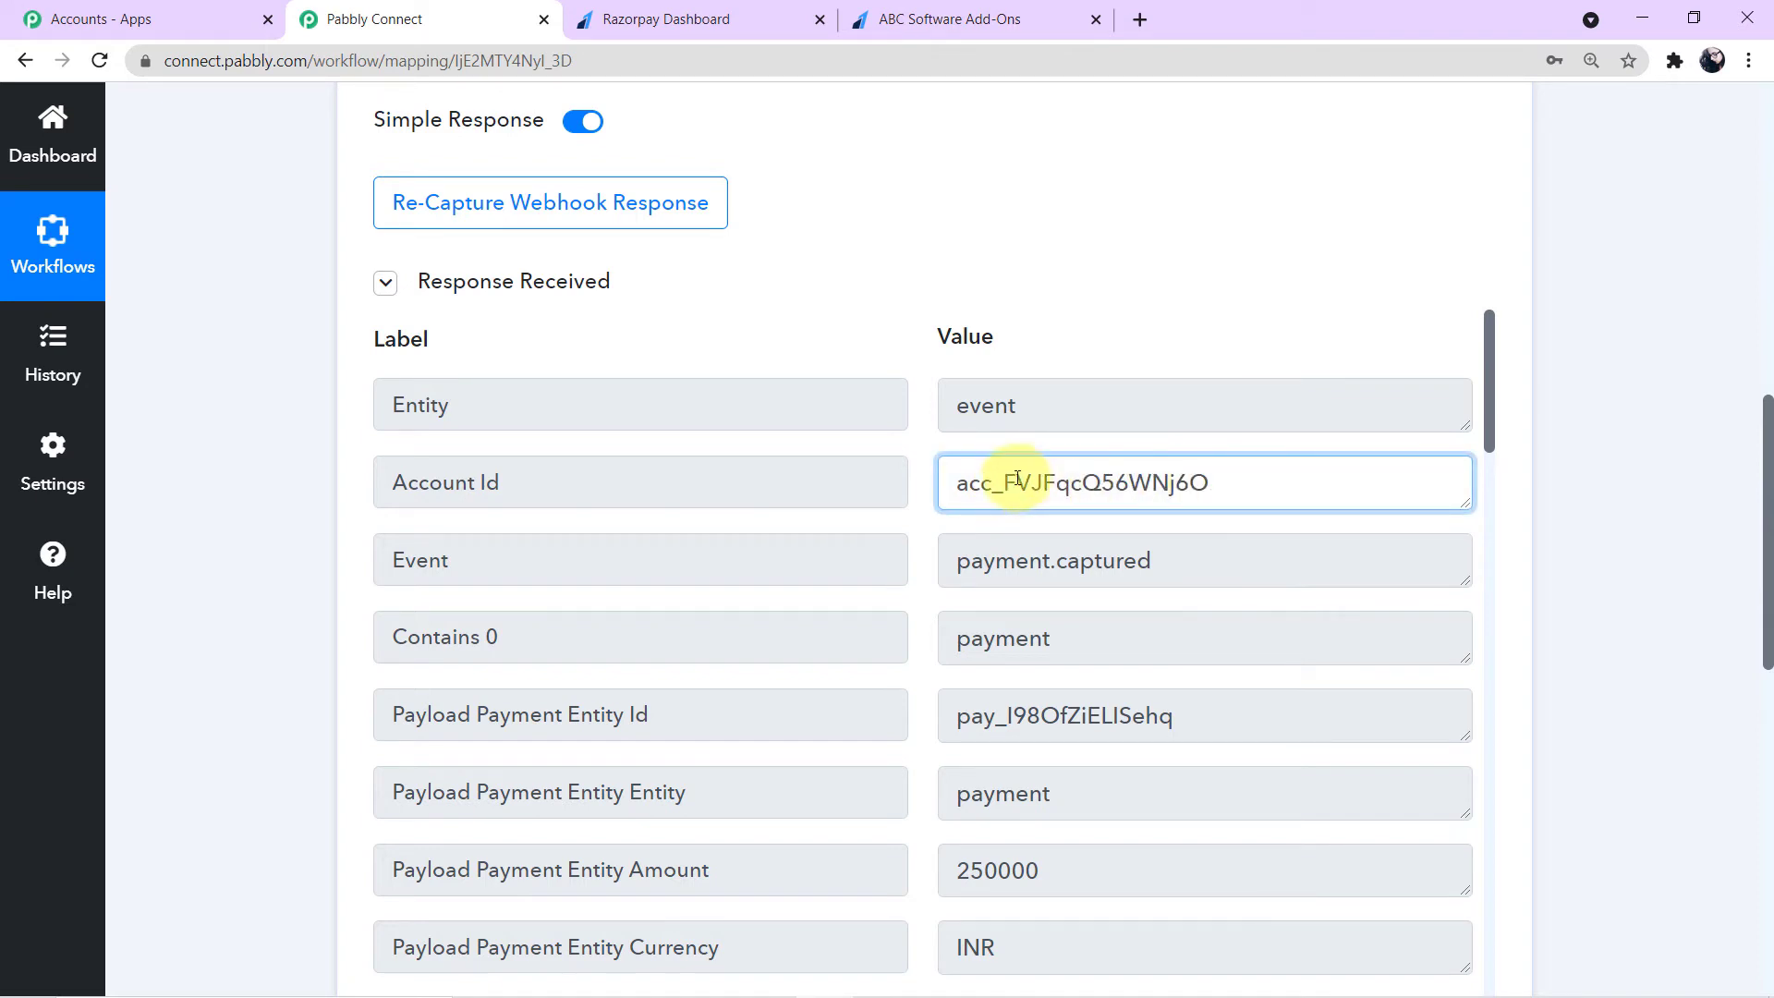
{"action": "left_click_drag", "start_coordinate": [998, 481], "coordinate": [1192, 480]}
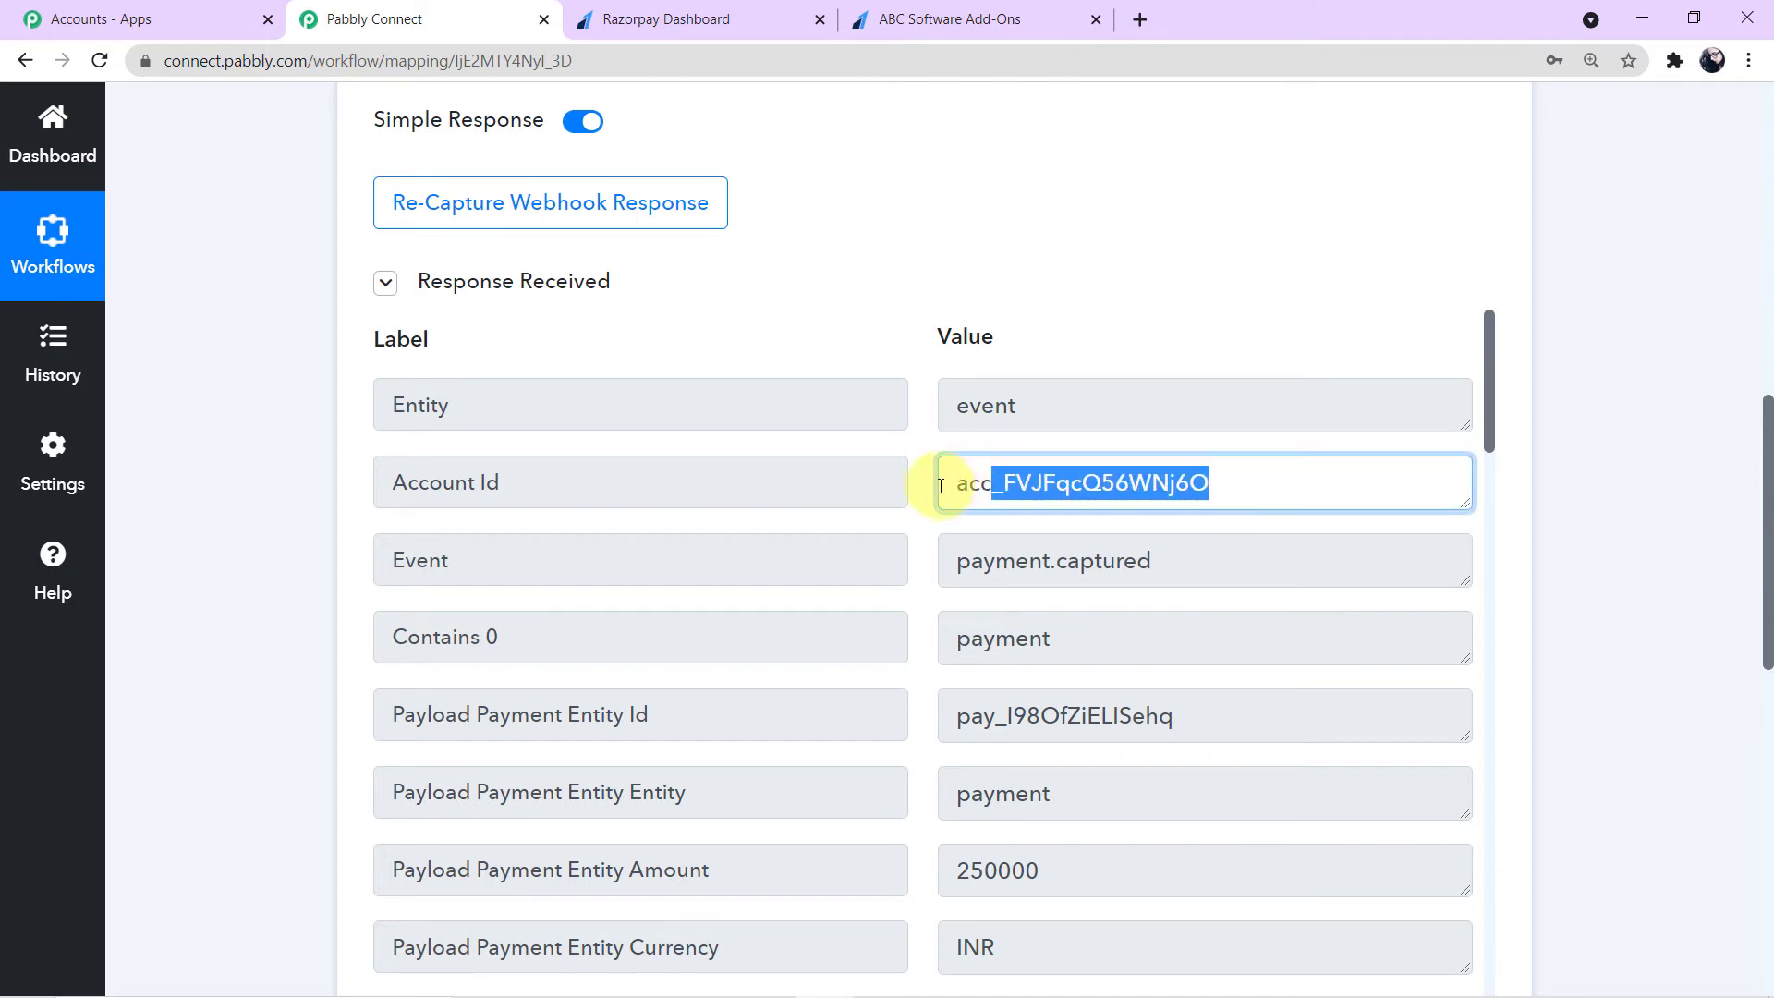
{"action": "left_click_drag", "start_coordinate": [946, 485], "coordinate": [973, 486]}
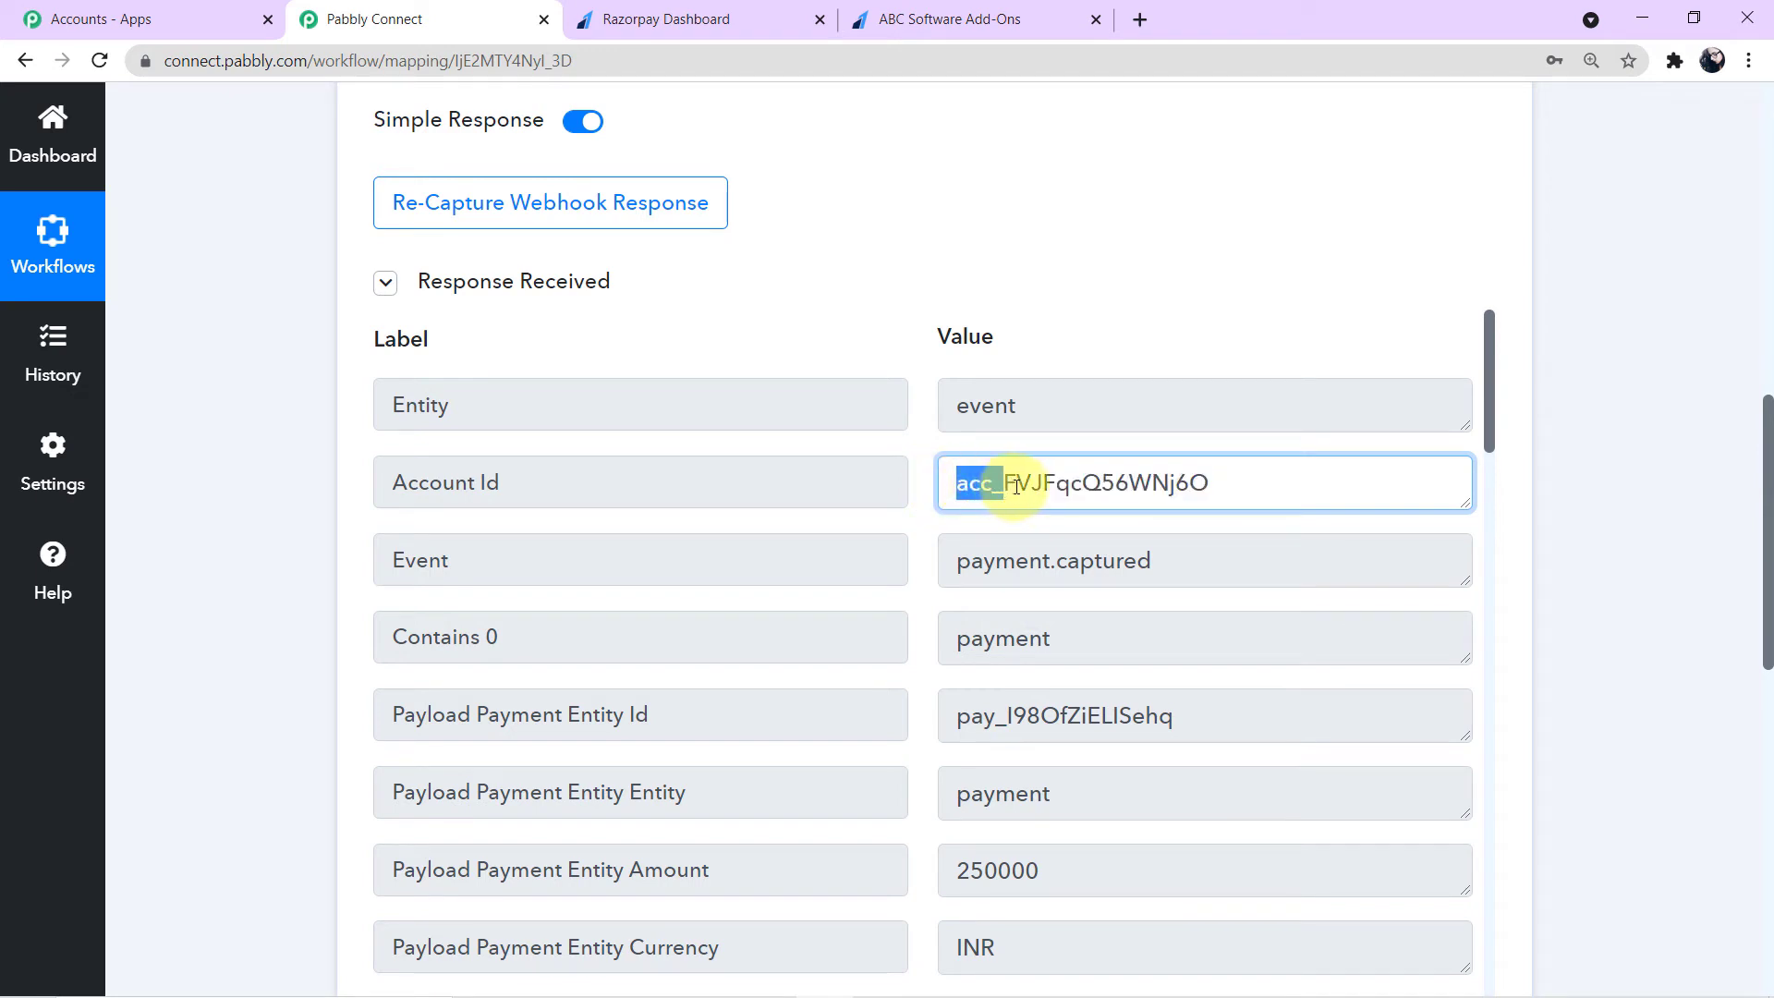
{"action": "mouse_move", "coordinate": [1013, 495]}
{"action": "left_mouse_down"}
{"action": "mouse_move", "coordinate": [951, 483]}
{"action": "mouse_move", "coordinate": [1001, 487]}
{"action": "left_mouse_up"}
{"action": "left_click_drag", "start_coordinate": [1226, 477], "coordinate": [1013, 483]}
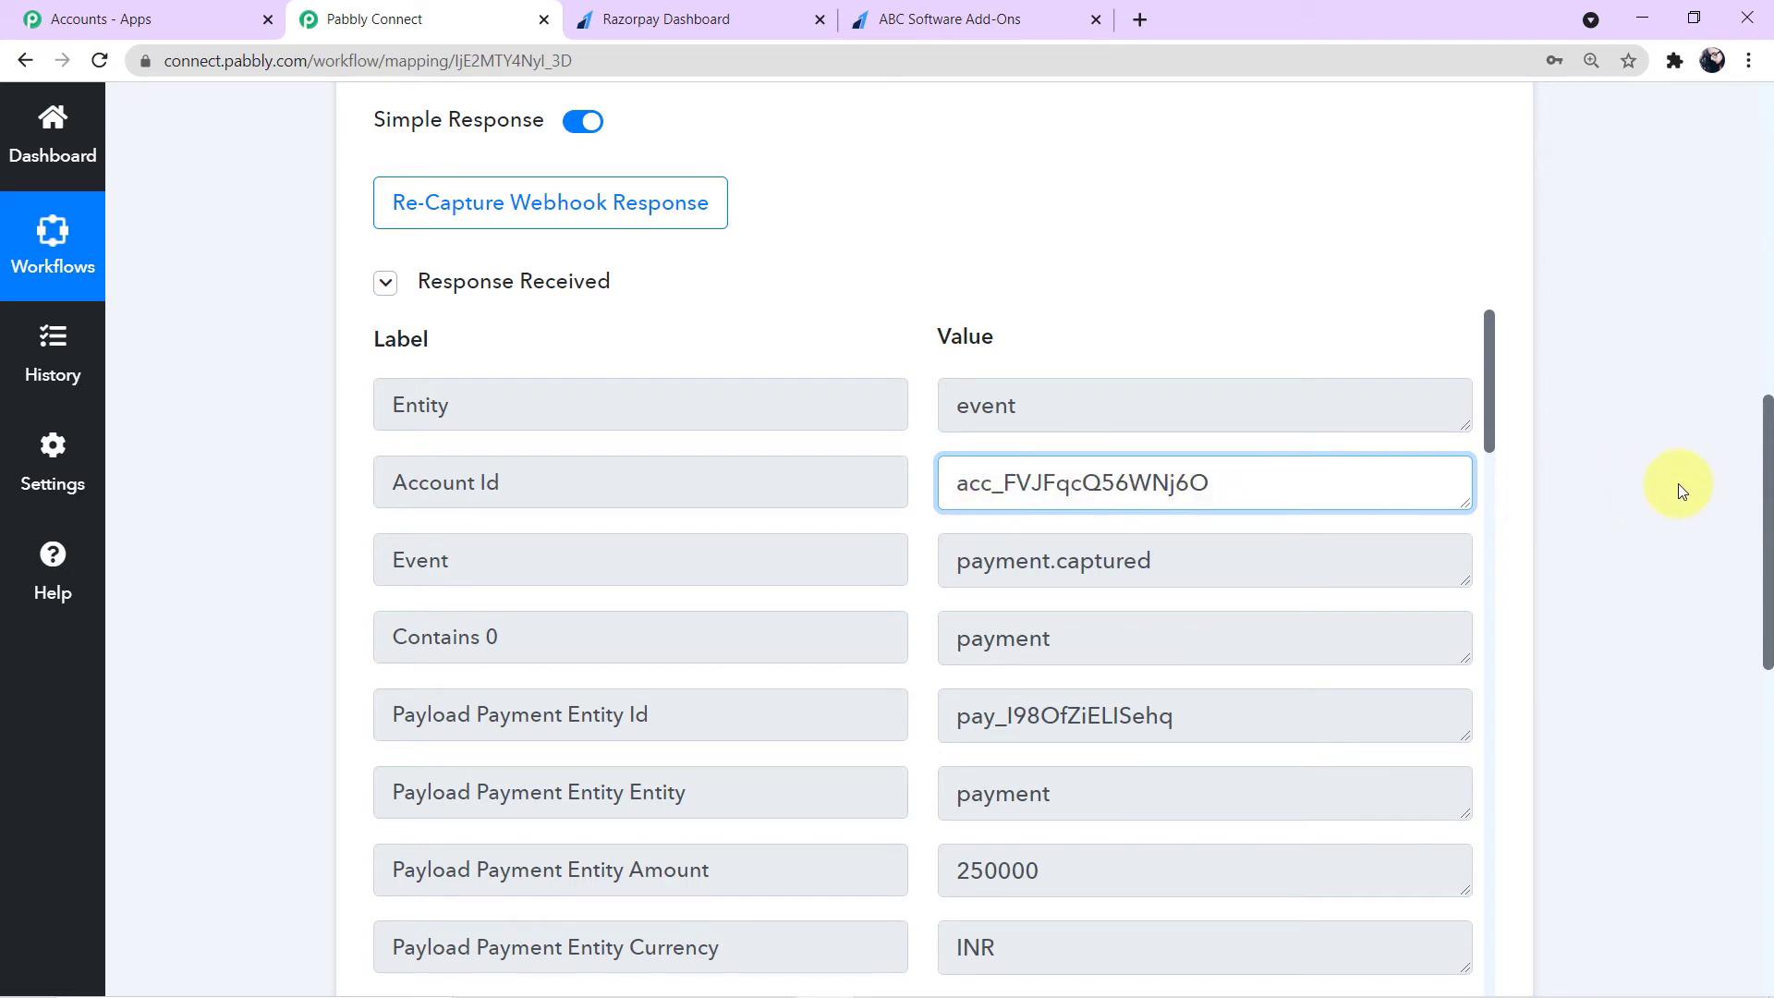
- Open the second action step, search apps for text, and choose Text Formatter
{"action": "scroll", "coordinate": [1663, 492], "scroll_direction": "down", "scroll_amount": 5}
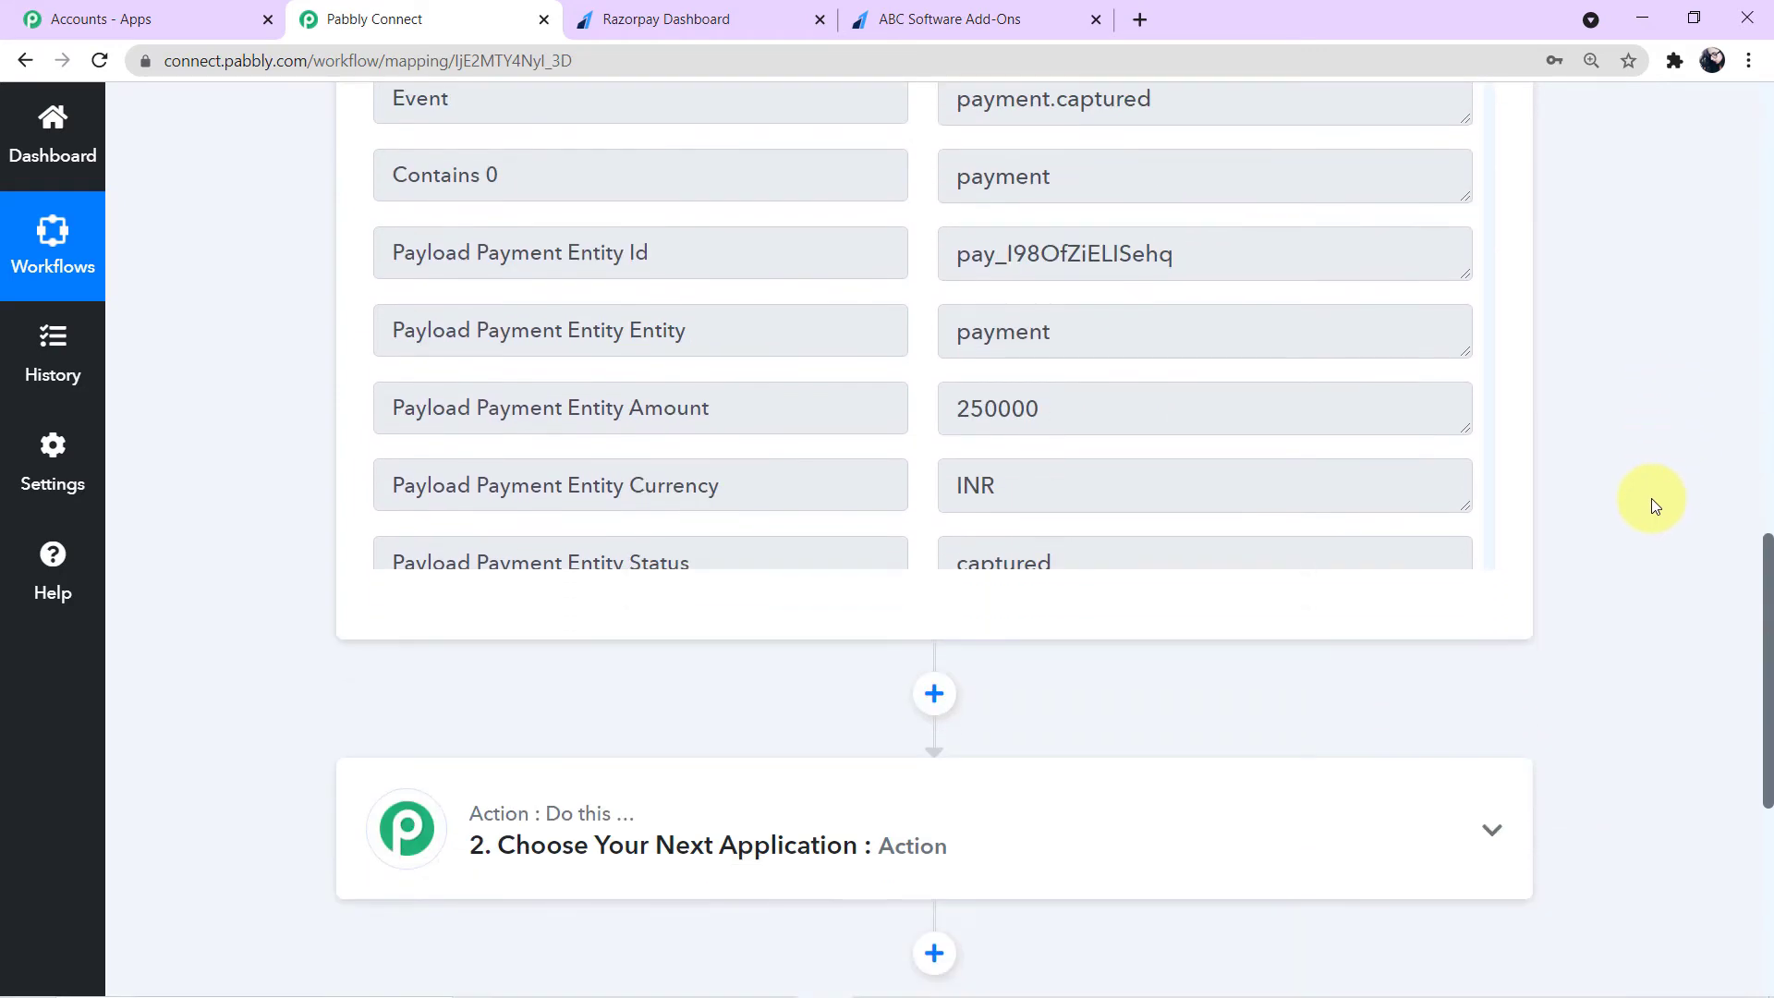
{"action": "scroll", "coordinate": [1654, 504], "scroll_direction": "down", "scroll_amount": 4}
{"action": "left_click", "coordinate": [1155, 499]}
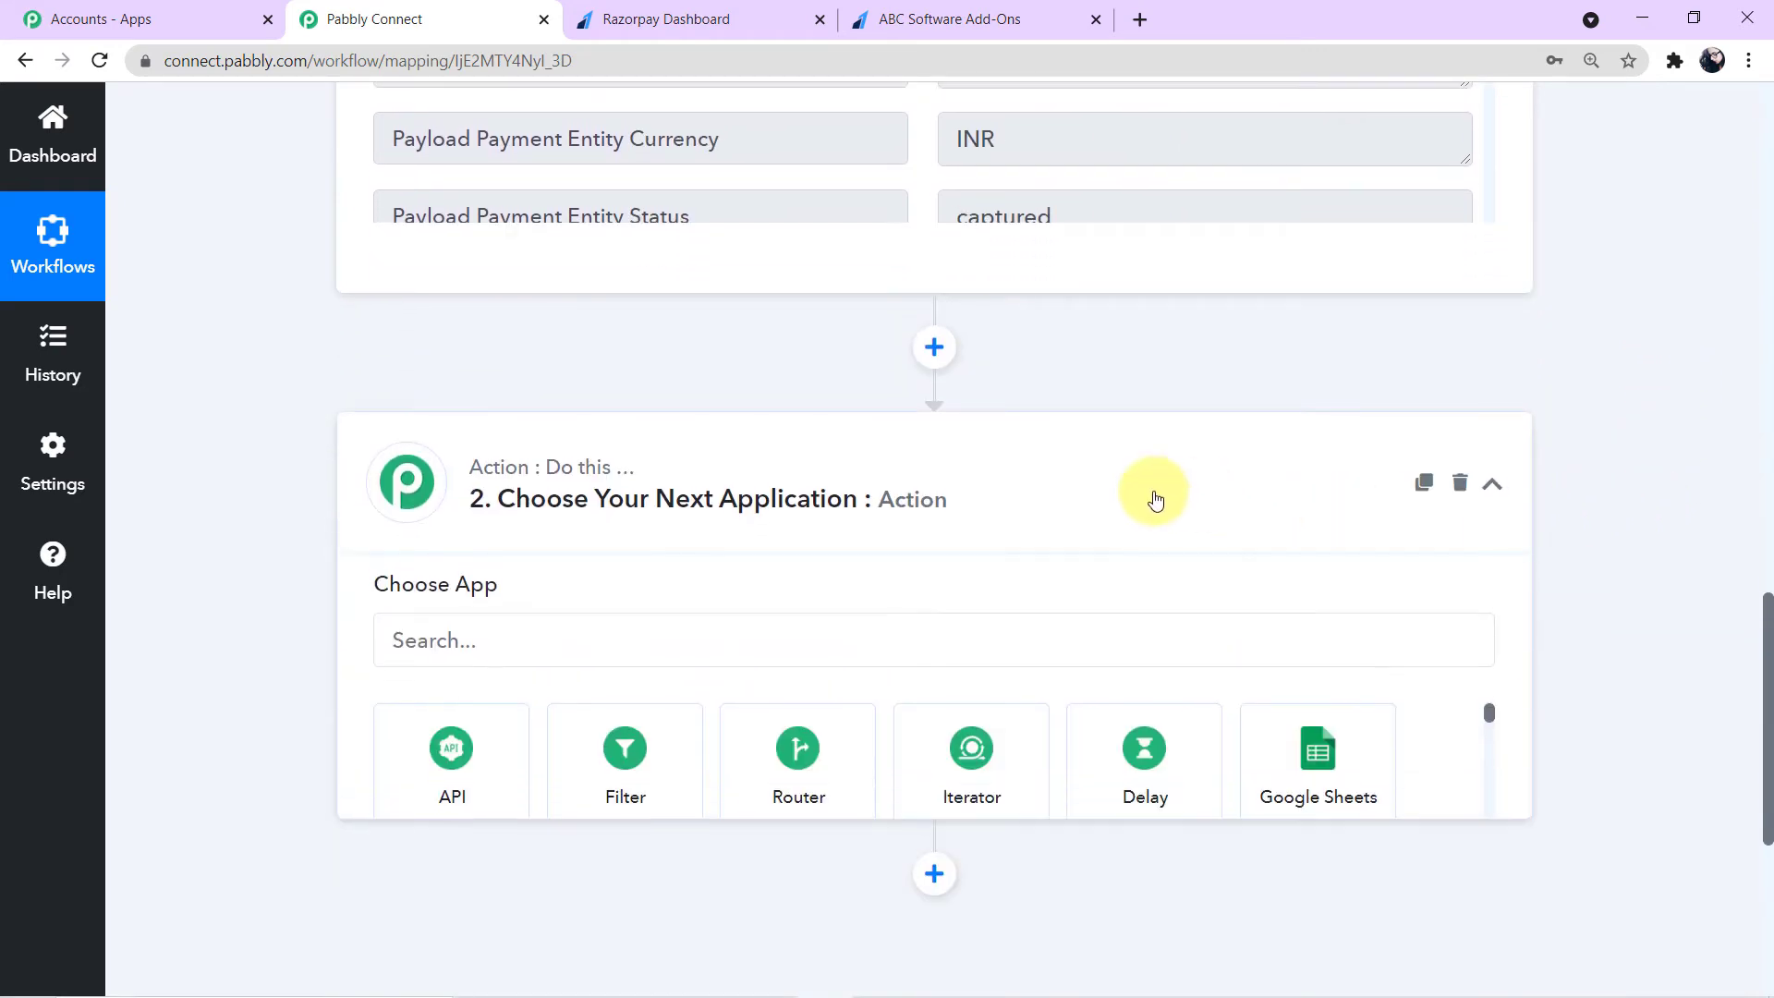
{"action": "left_click", "coordinate": [541, 421]}
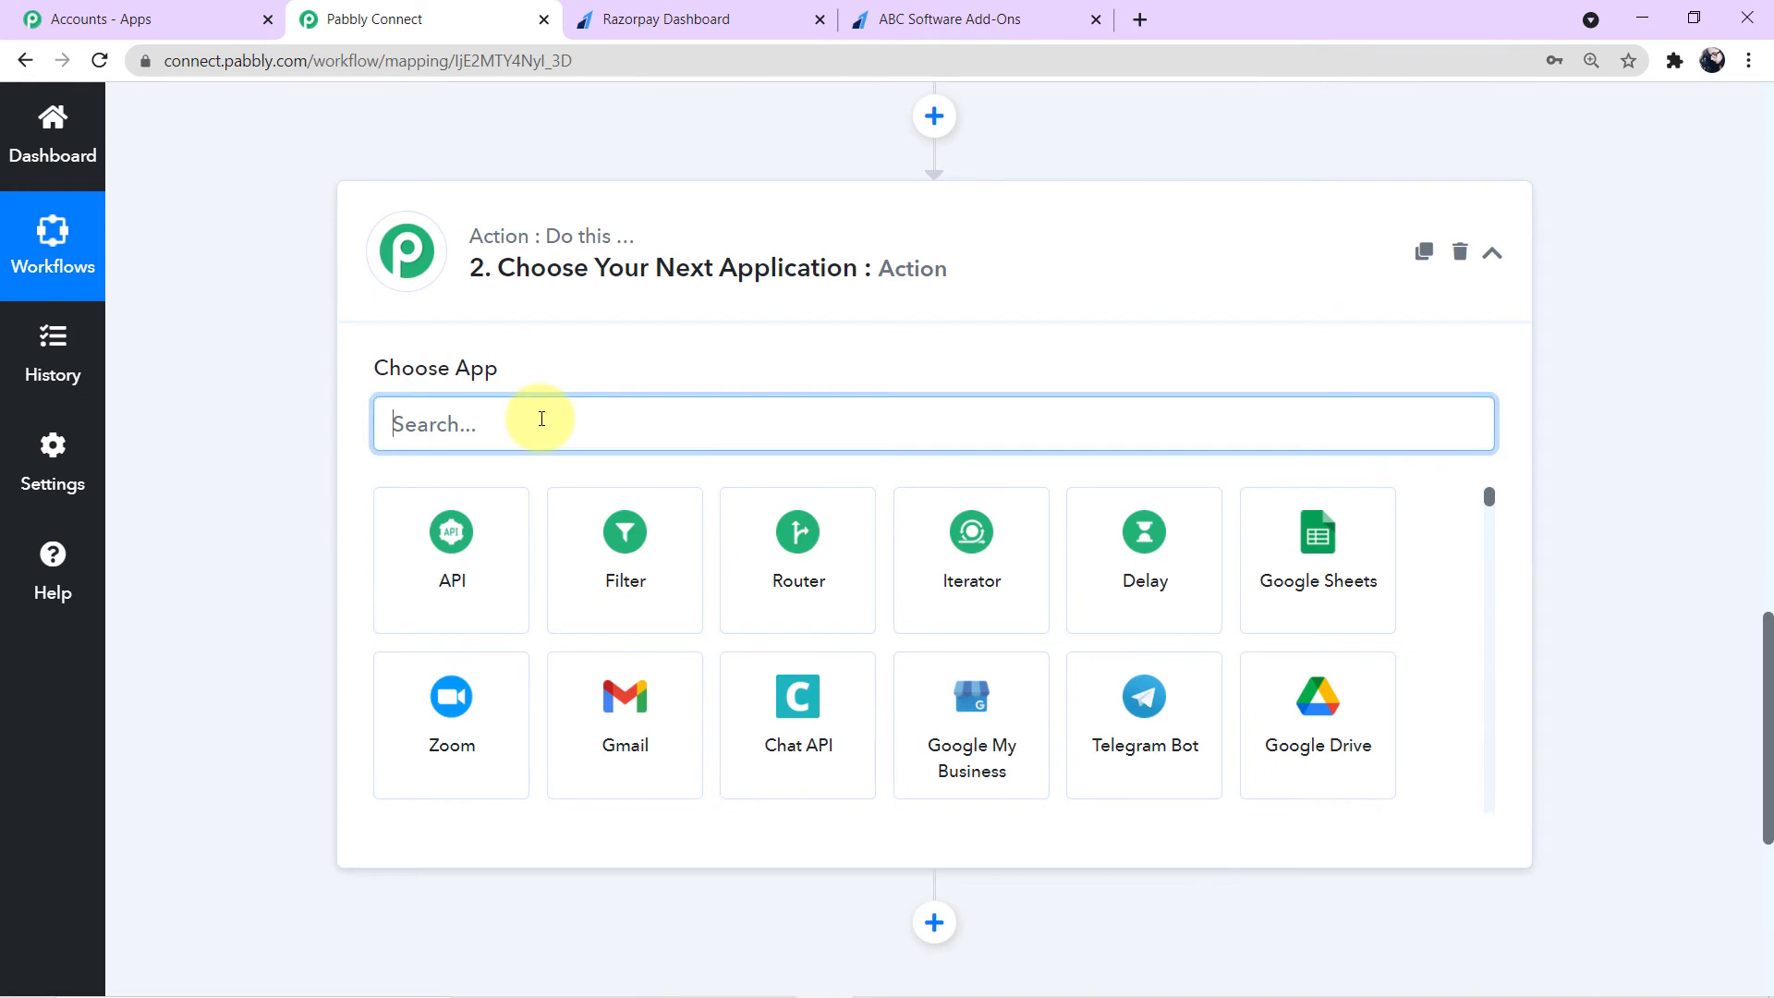
{"action": "type", "text": "te"}
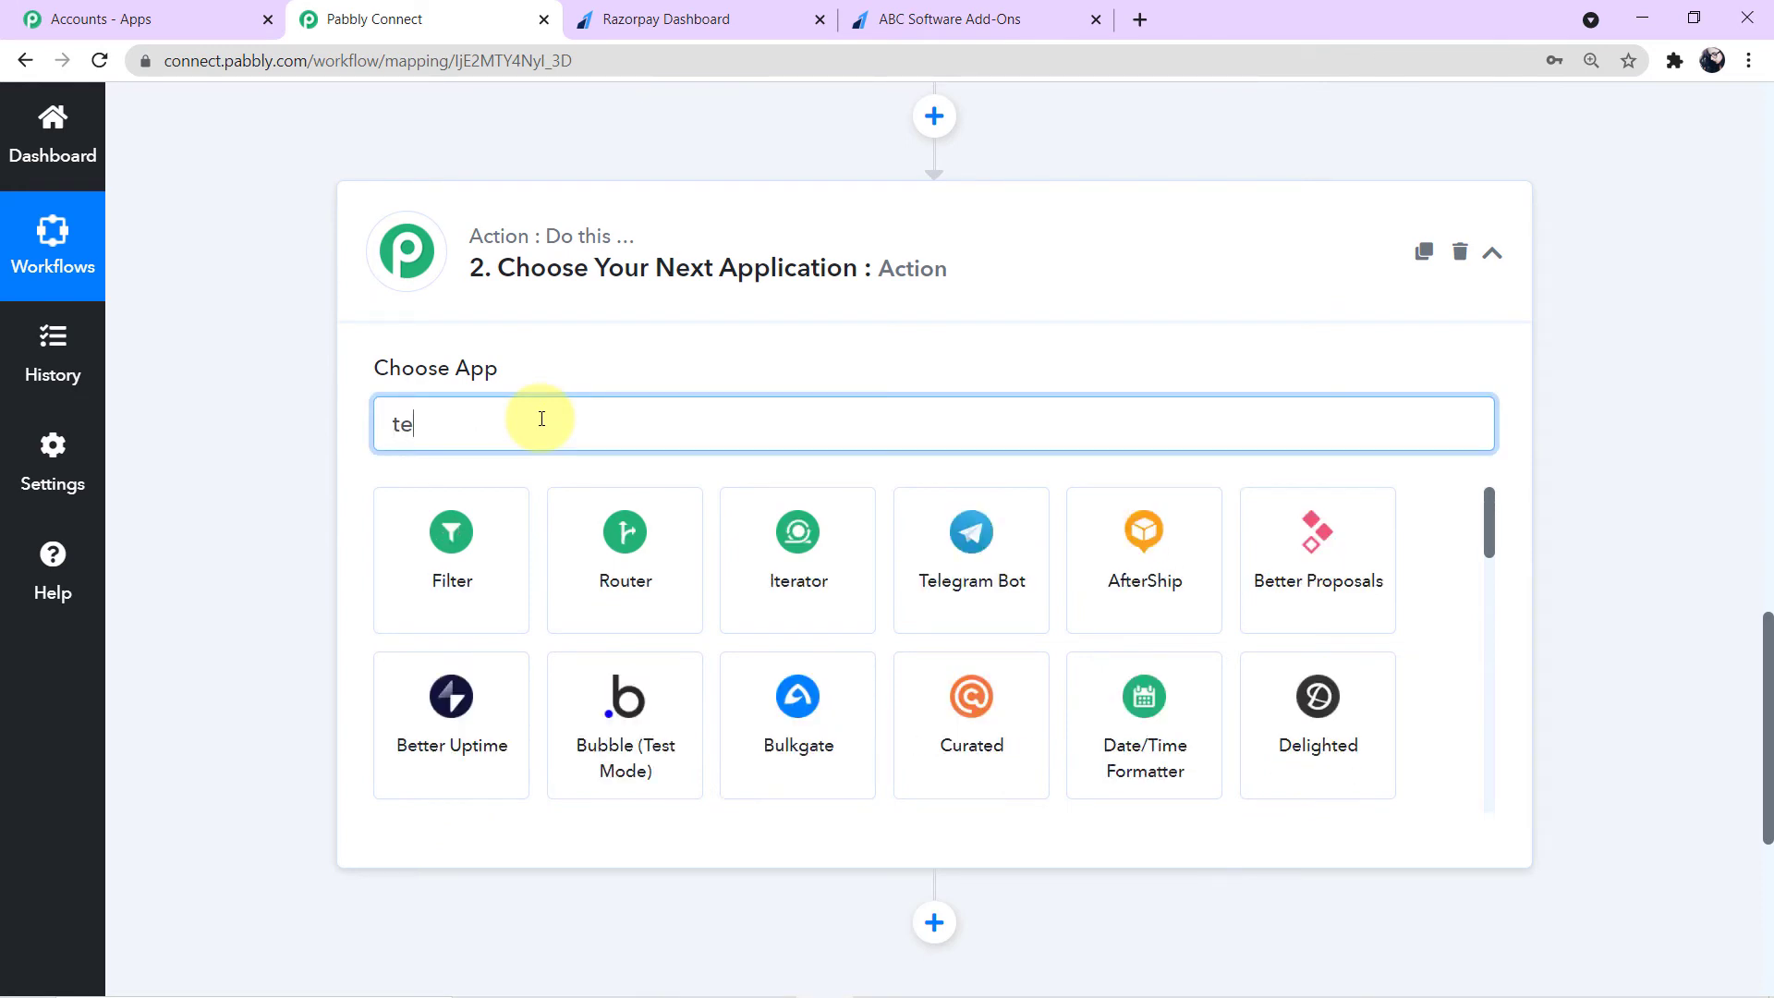
{"action": "type", "text": "xt"}
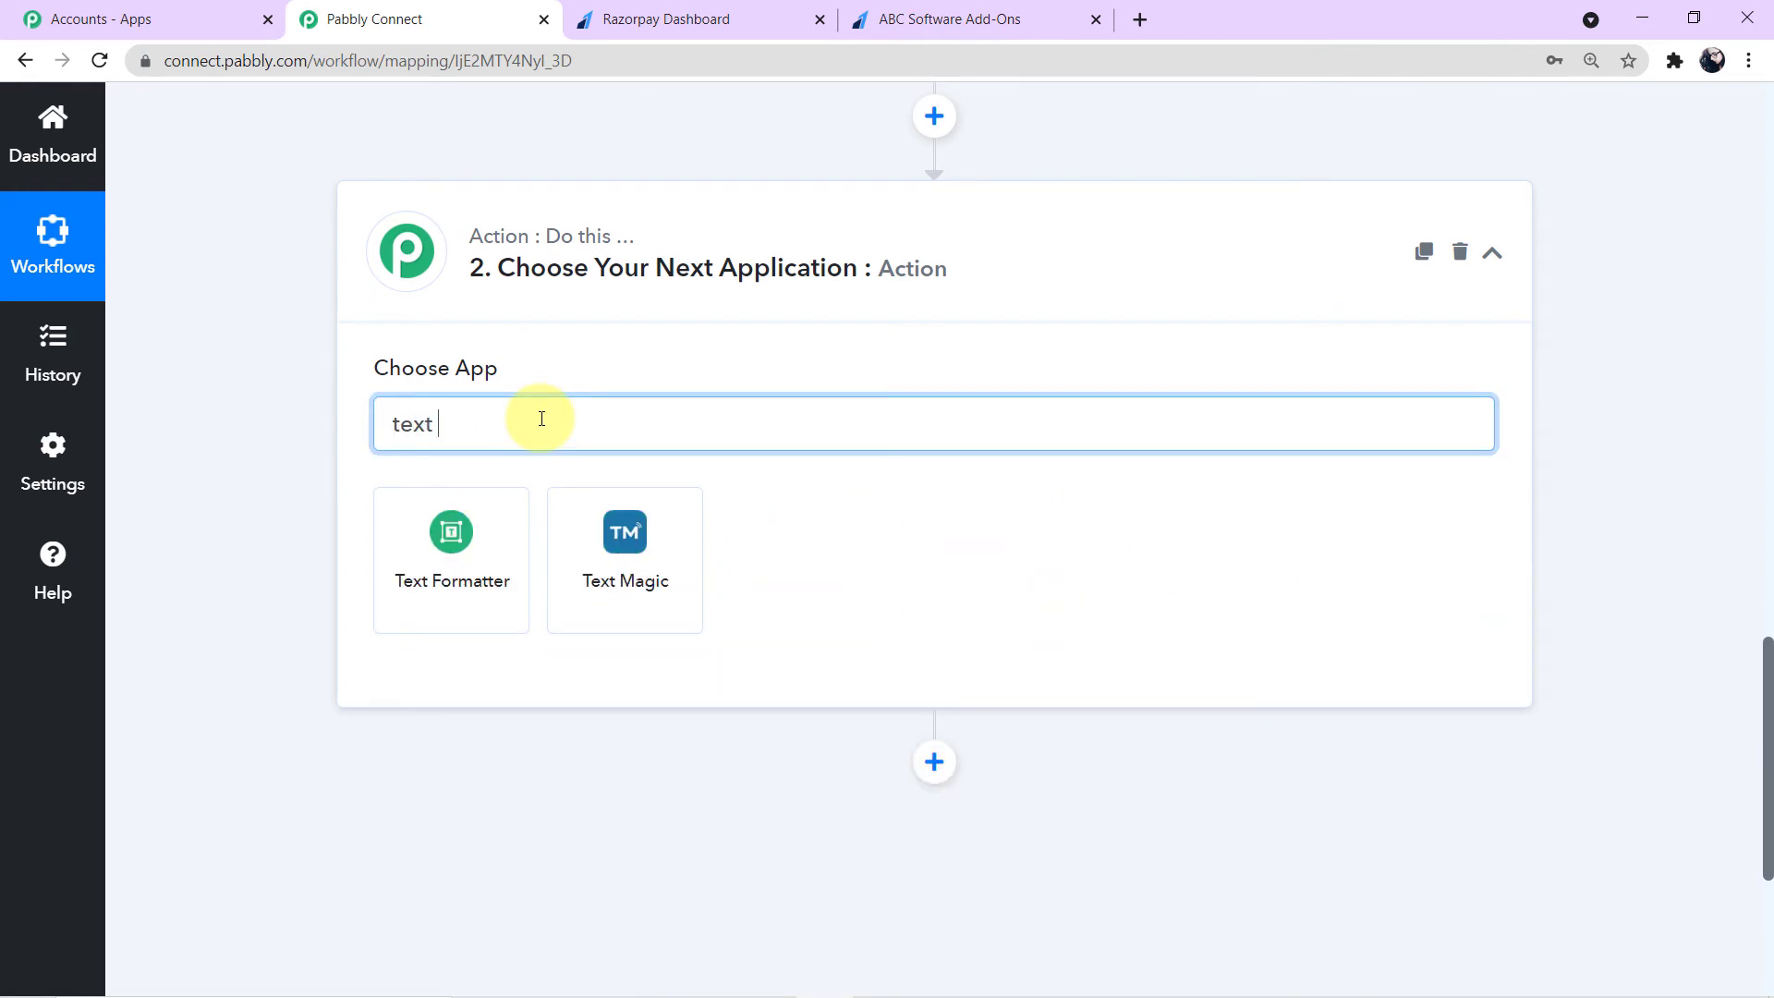
{"action": "left_click", "coordinate": [445, 582]}
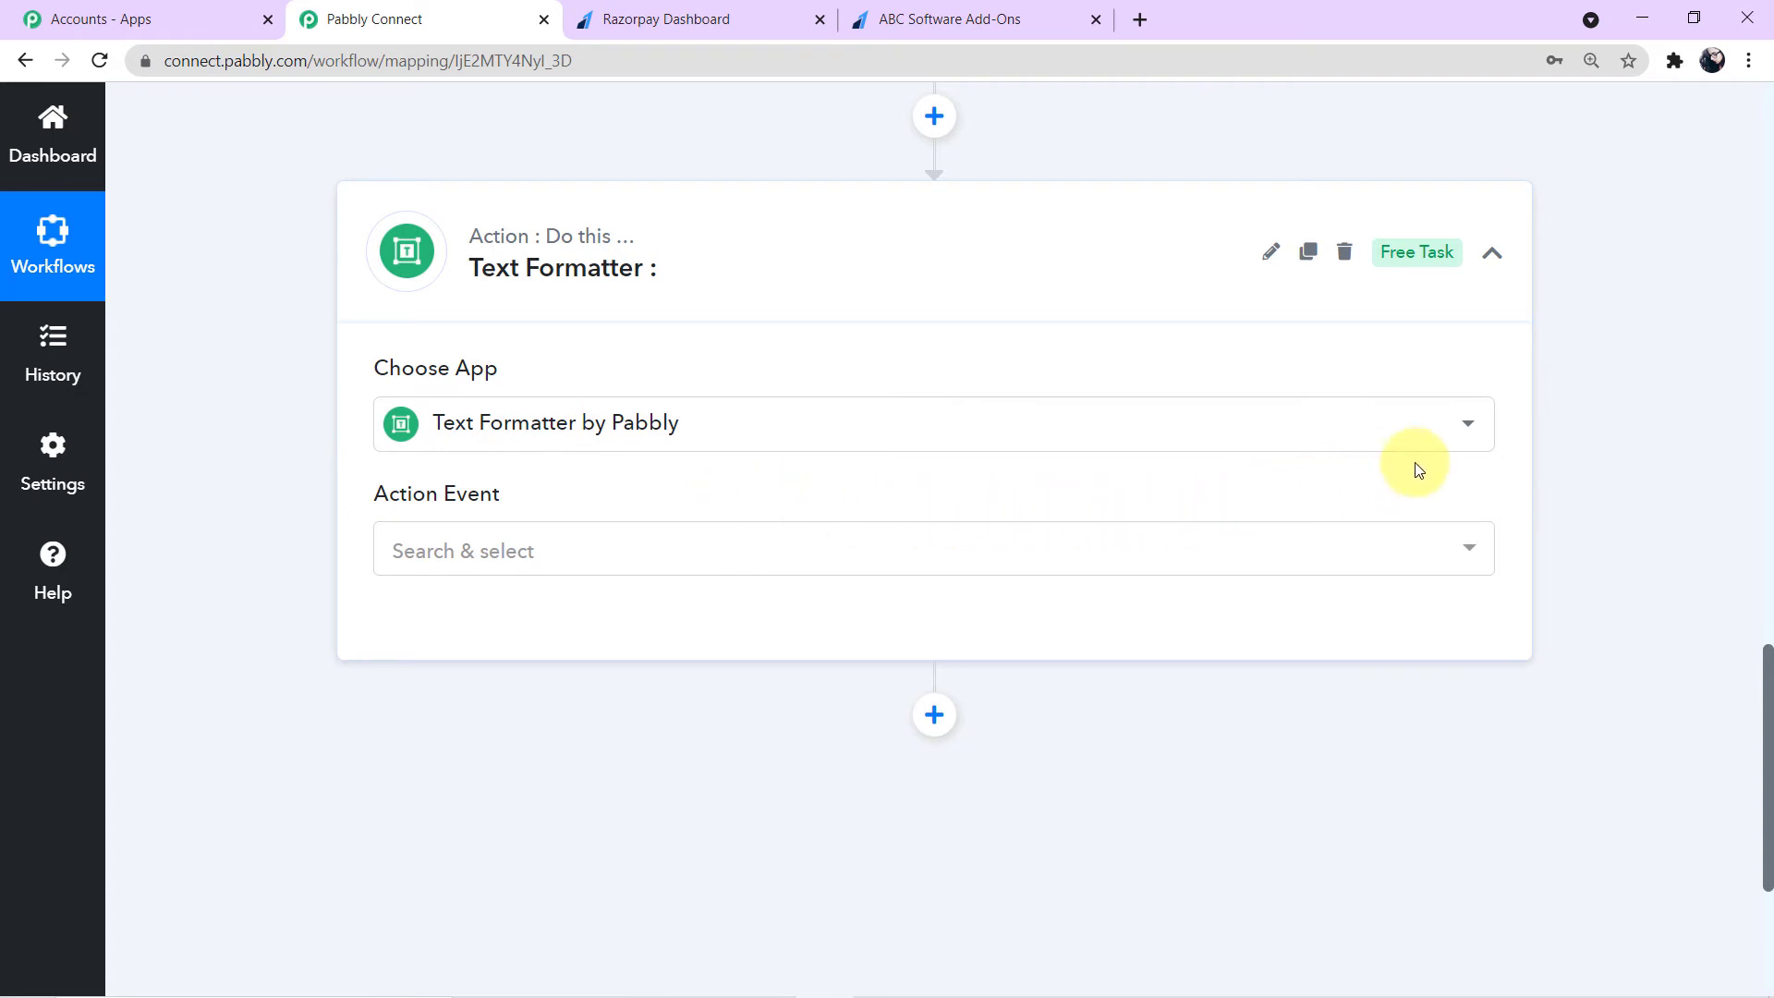
- Set the Text Formatter action event to Split Text
{"action": "left_click", "coordinate": [1469, 553]}
{"action": "scroll", "coordinate": [1039, 753], "scroll_direction": "down", "scroll_amount": 3}
{"action": "scroll", "coordinate": [1041, 750], "scroll_direction": "down", "scroll_amount": 4}
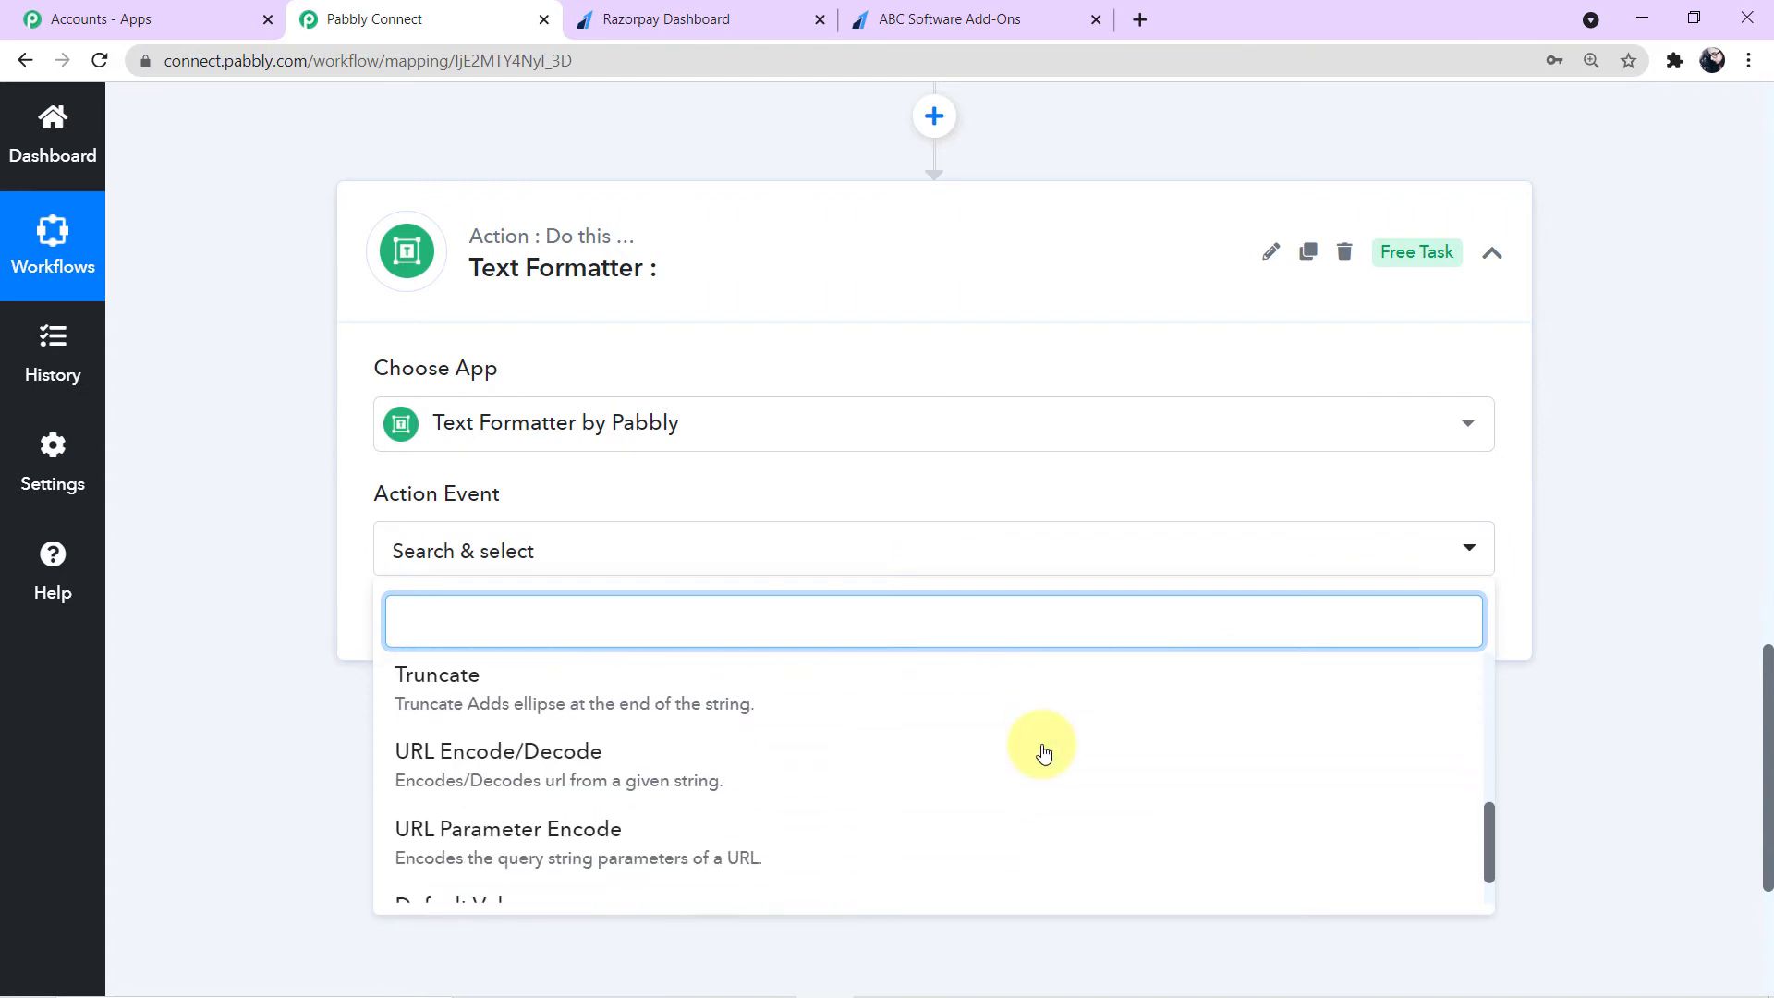
{"action": "scroll", "coordinate": [964, 778], "scroll_direction": "up", "scroll_amount": 3}
{"action": "scroll", "coordinate": [964, 779], "scroll_direction": "up", "scroll_amount": 3}
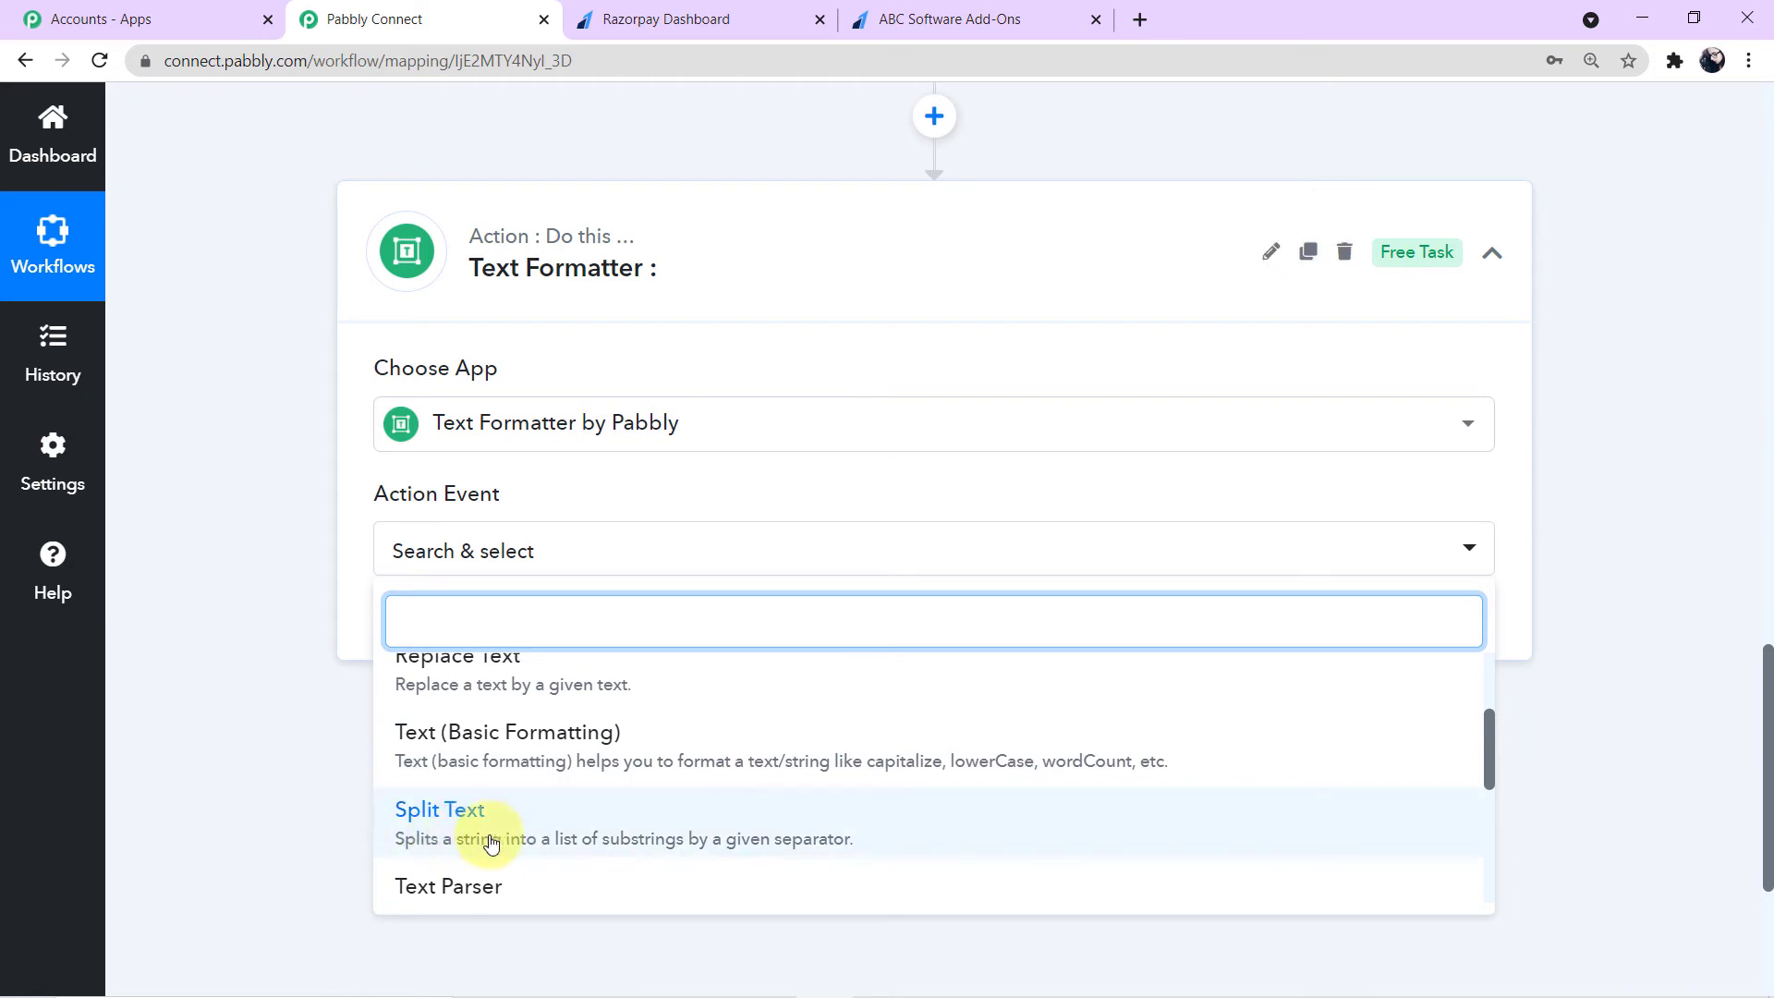
{"action": "left_click", "coordinate": [536, 832]}
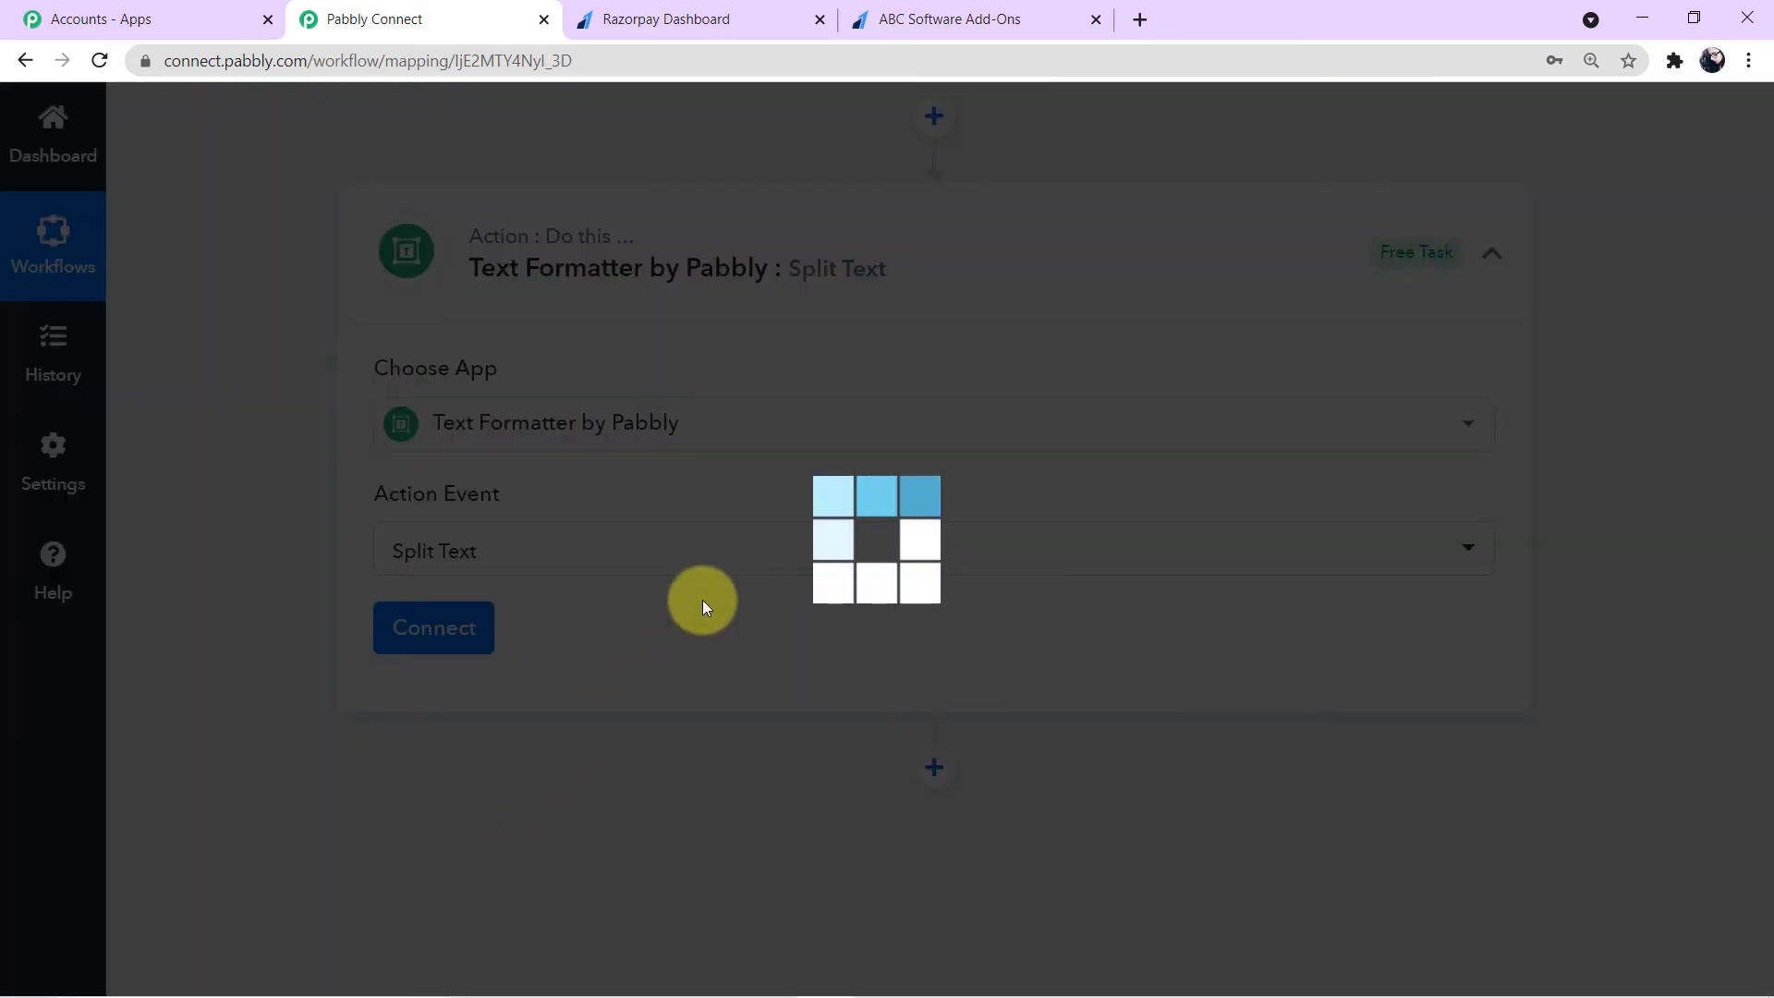
- Highlight the acc_ prefix of the webhook's Account Id value and connect the Split Text action
{"action": "scroll", "coordinate": [702, 601], "scroll_direction": "up", "scroll_amount": 9}
{"action": "scroll", "coordinate": [702, 600], "scroll_direction": "up", "scroll_amount": 3}
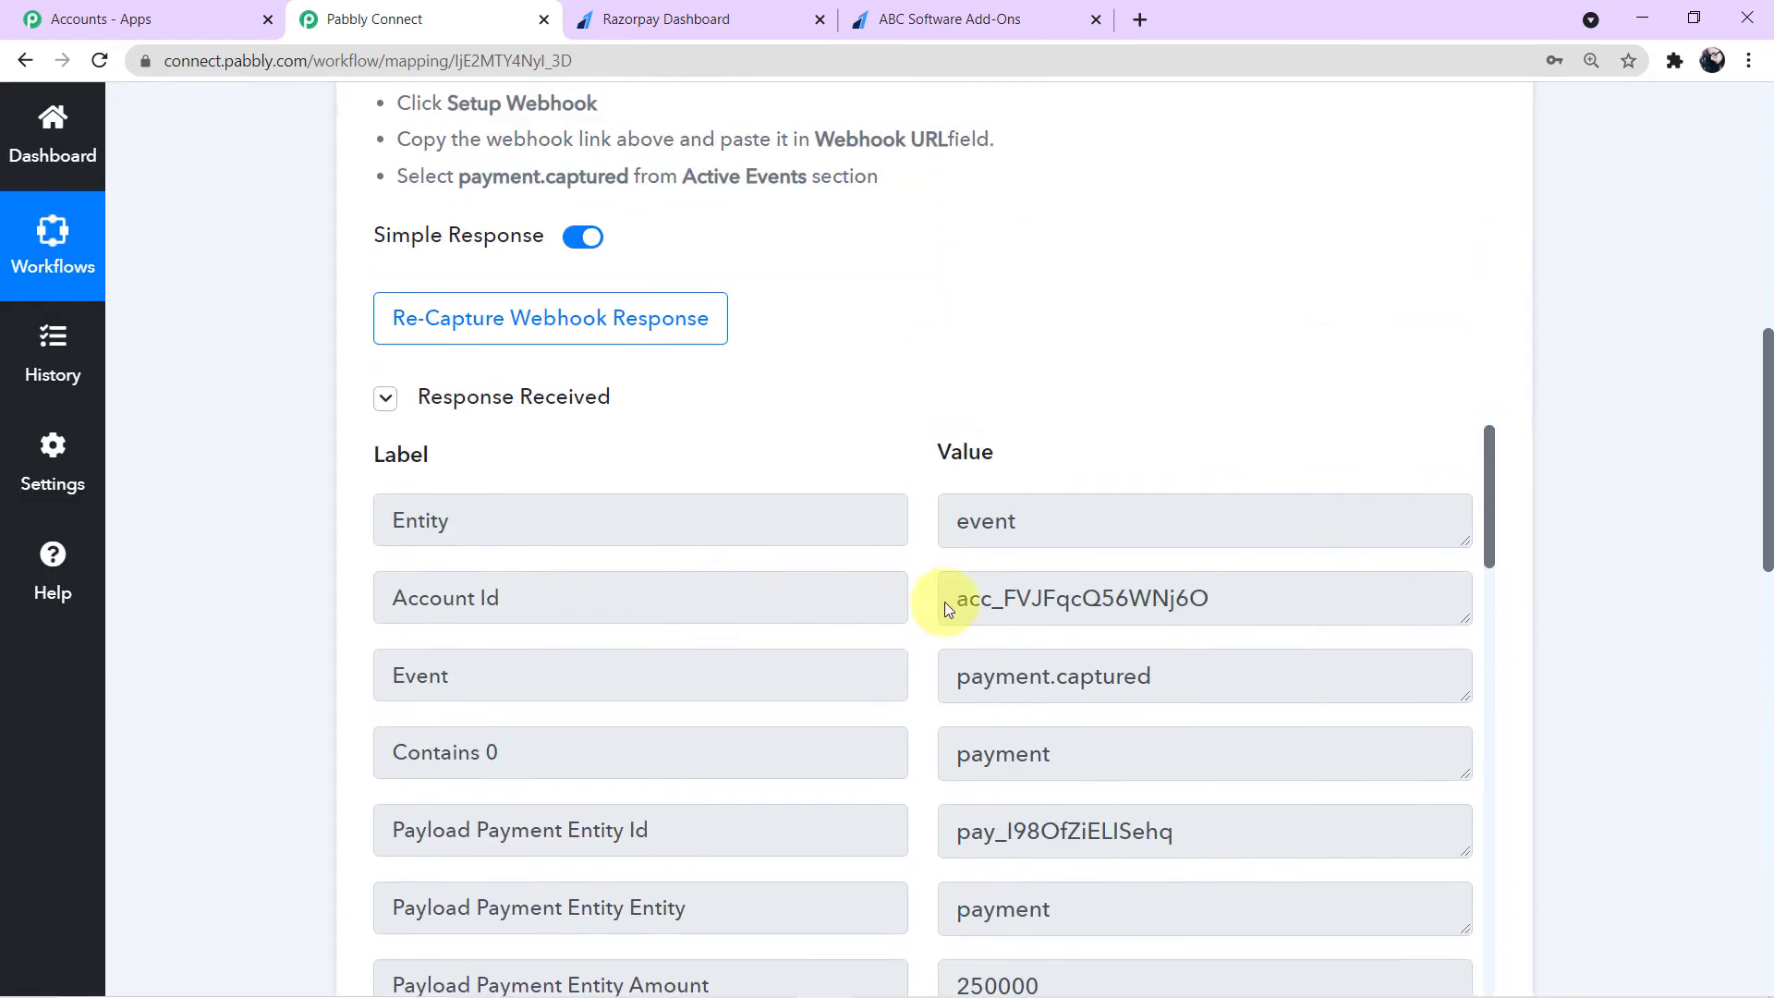
{"action": "left_click_drag", "start_coordinate": [954, 599], "coordinate": [998, 615]}
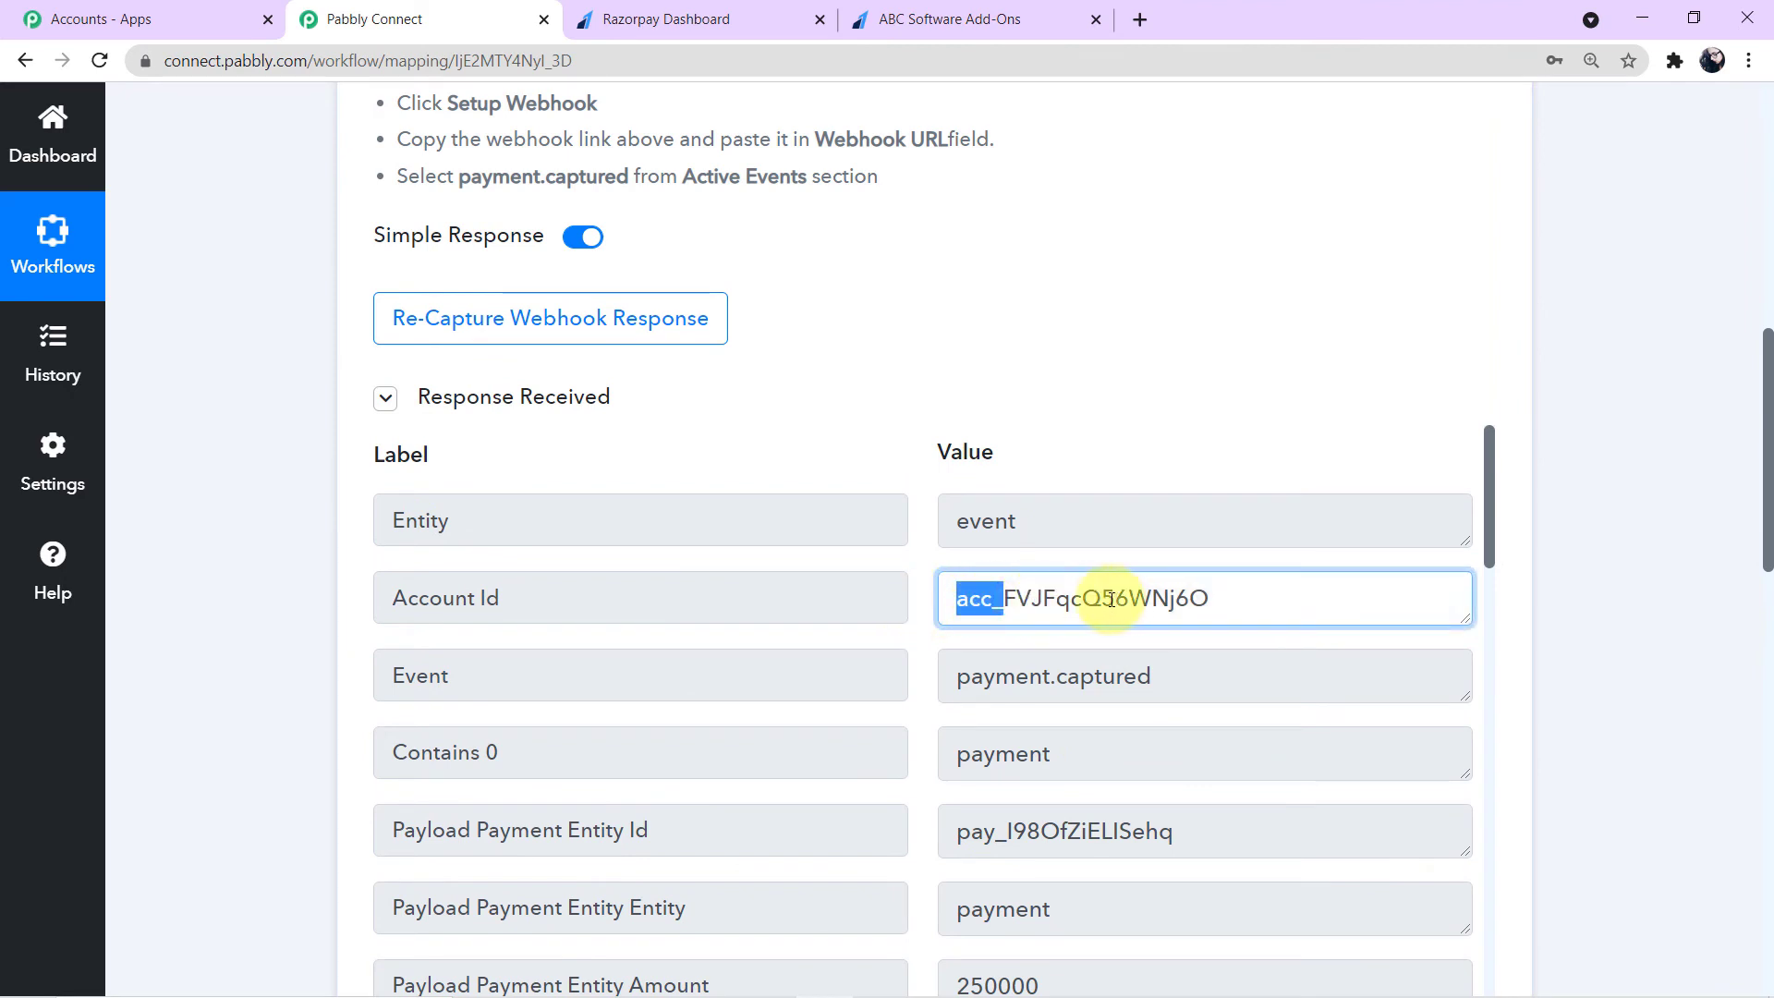
{"action": "left_click_drag", "start_coordinate": [1259, 594], "coordinate": [1003, 599]}
{"action": "scroll", "coordinate": [1569, 593], "scroll_direction": "down", "scroll_amount": 4}
{"action": "scroll", "coordinate": [1568, 596], "scroll_direction": "down", "scroll_amount": 10}
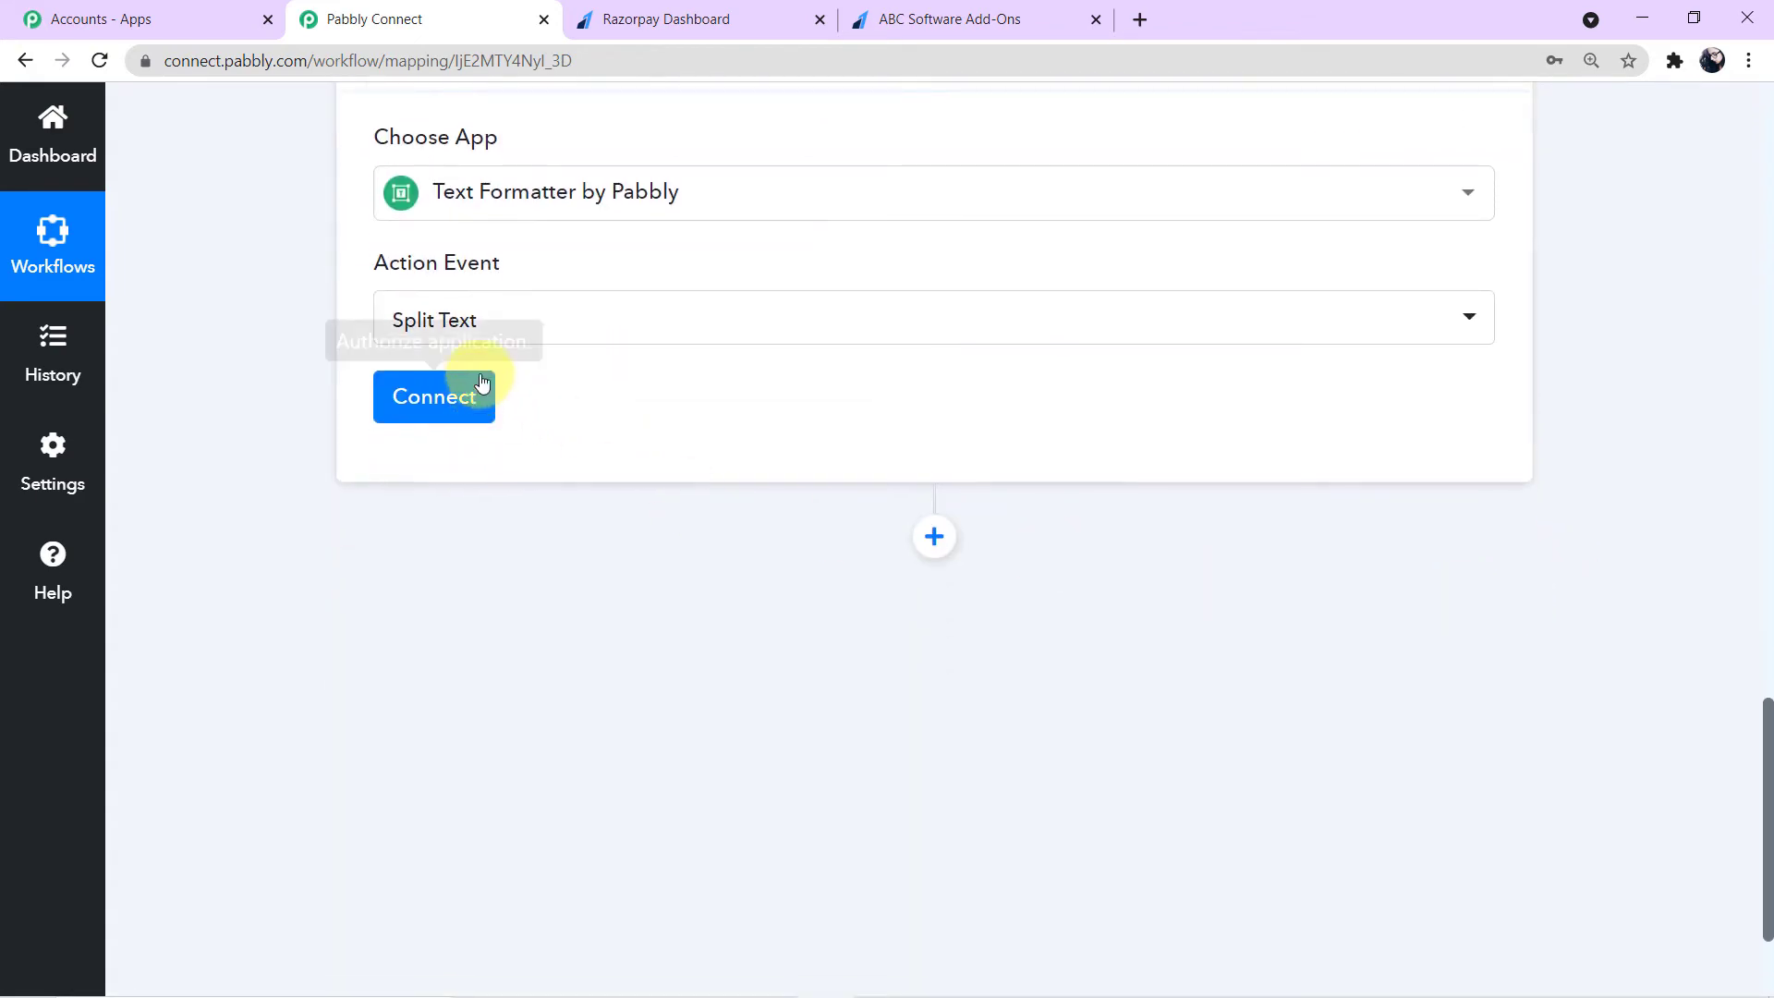
{"action": "left_click", "coordinate": [464, 397]}
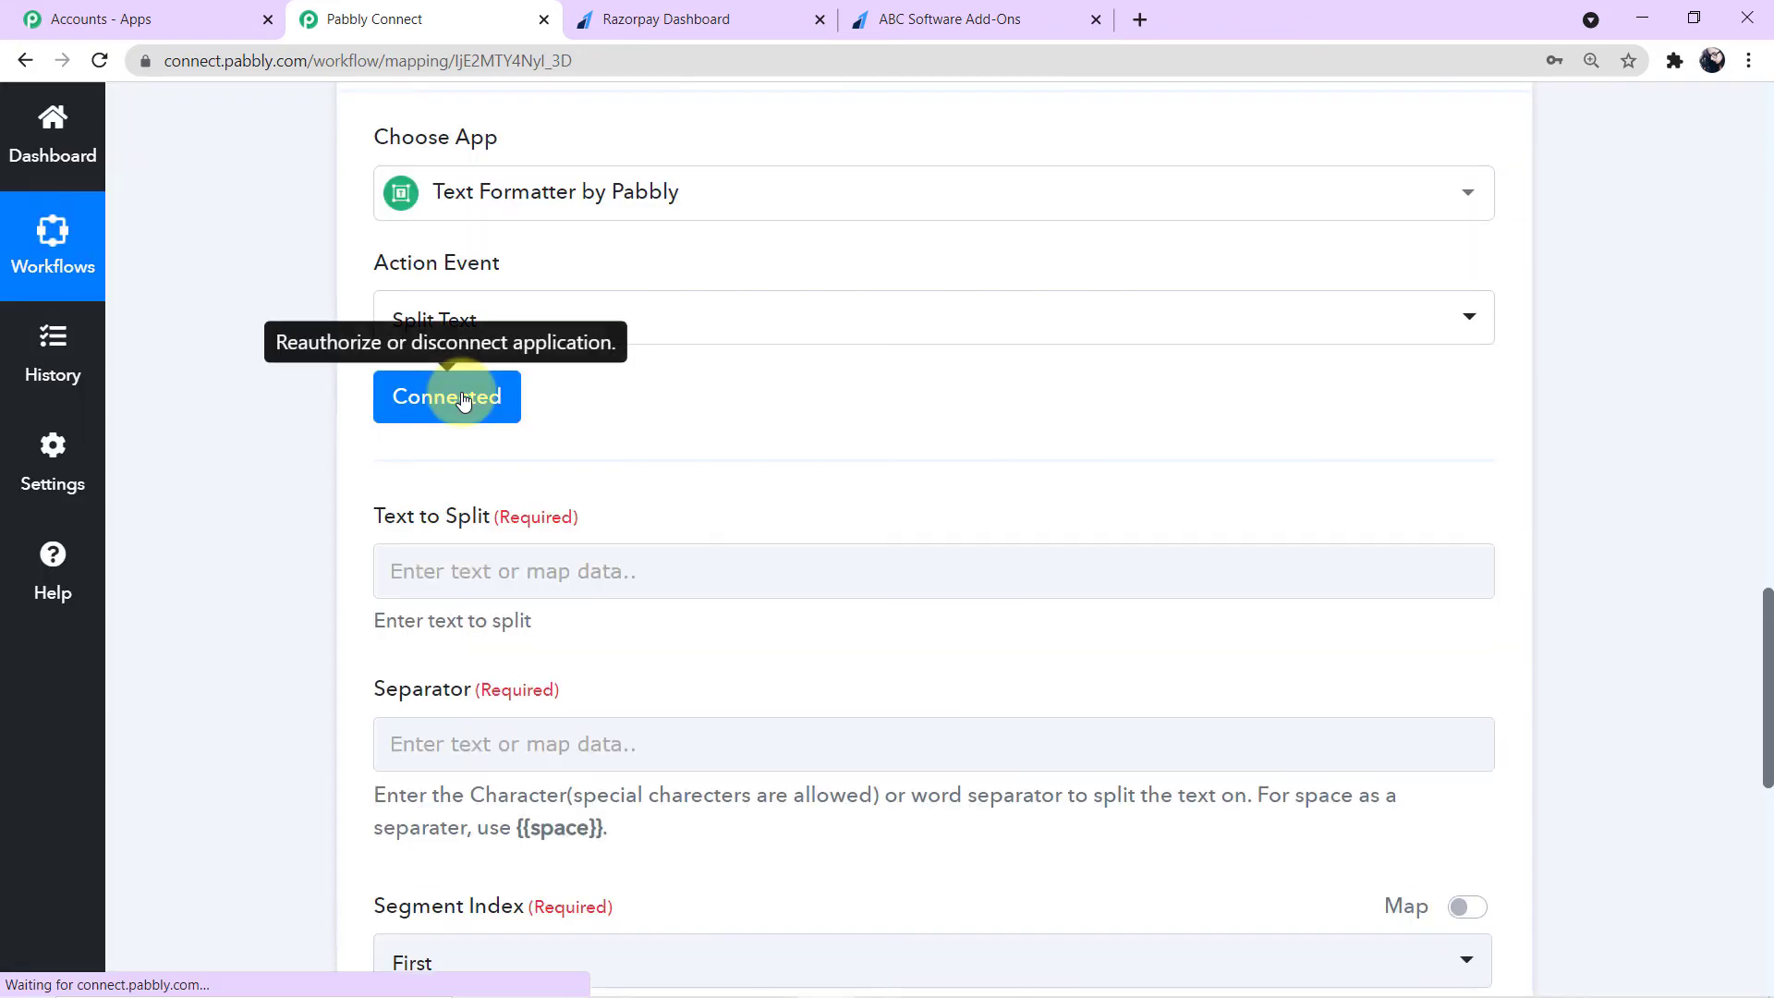
- Browse the Razorpay fields offered for mapping into Text to Split and compare them with the webhook response
{"action": "scroll", "coordinate": [689, 419], "scroll_direction": "down", "scroll_amount": 2}
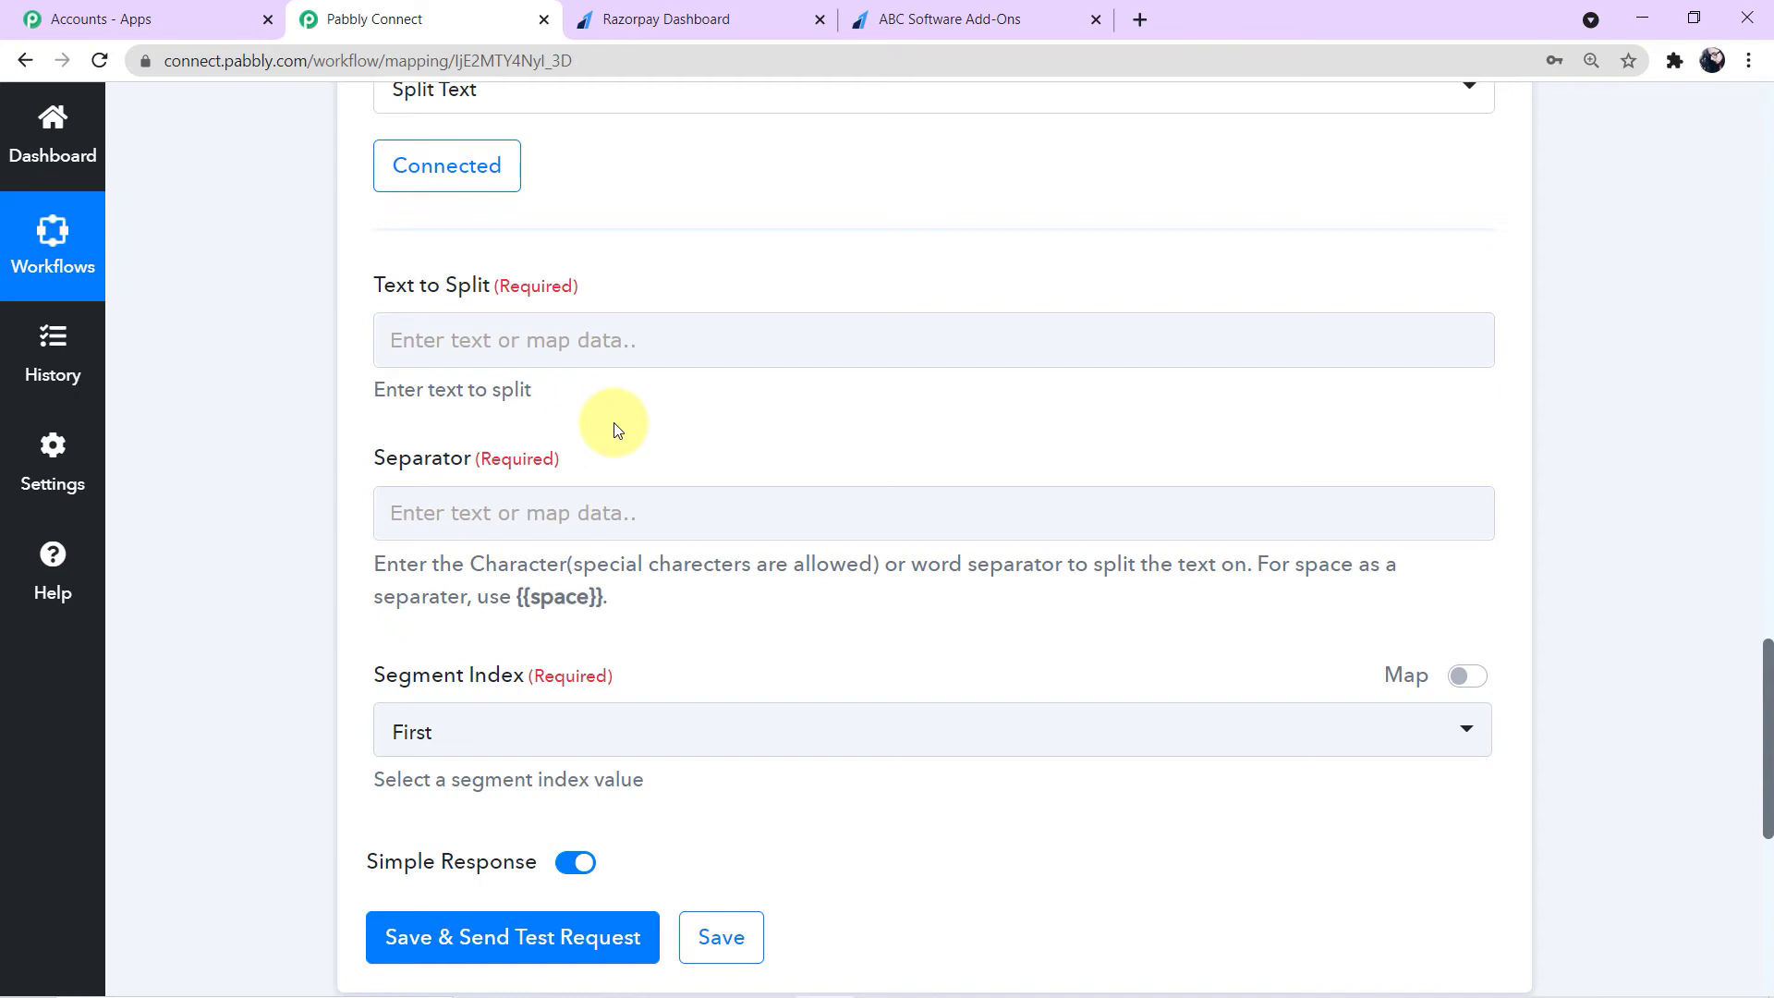
{"action": "scroll", "coordinate": [614, 427], "scroll_direction": "up", "scroll_amount": 1}
{"action": "left_click", "coordinate": [534, 453]}
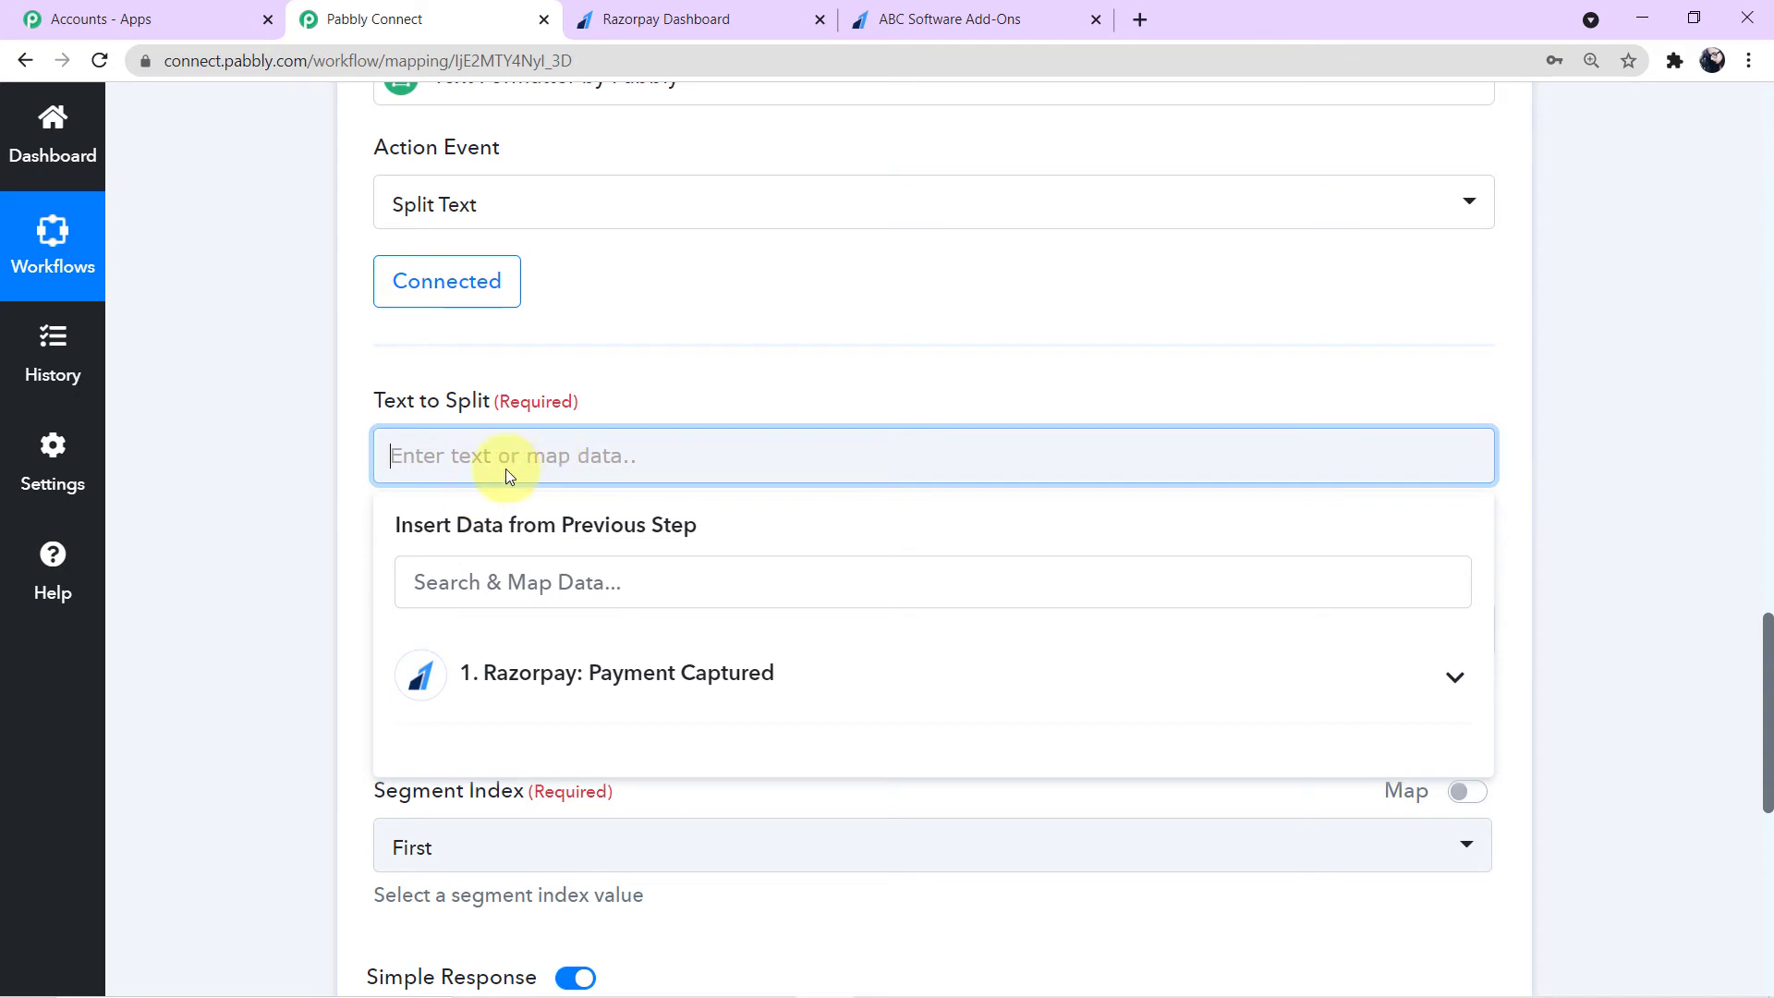
{"action": "left_click", "coordinate": [927, 685]}
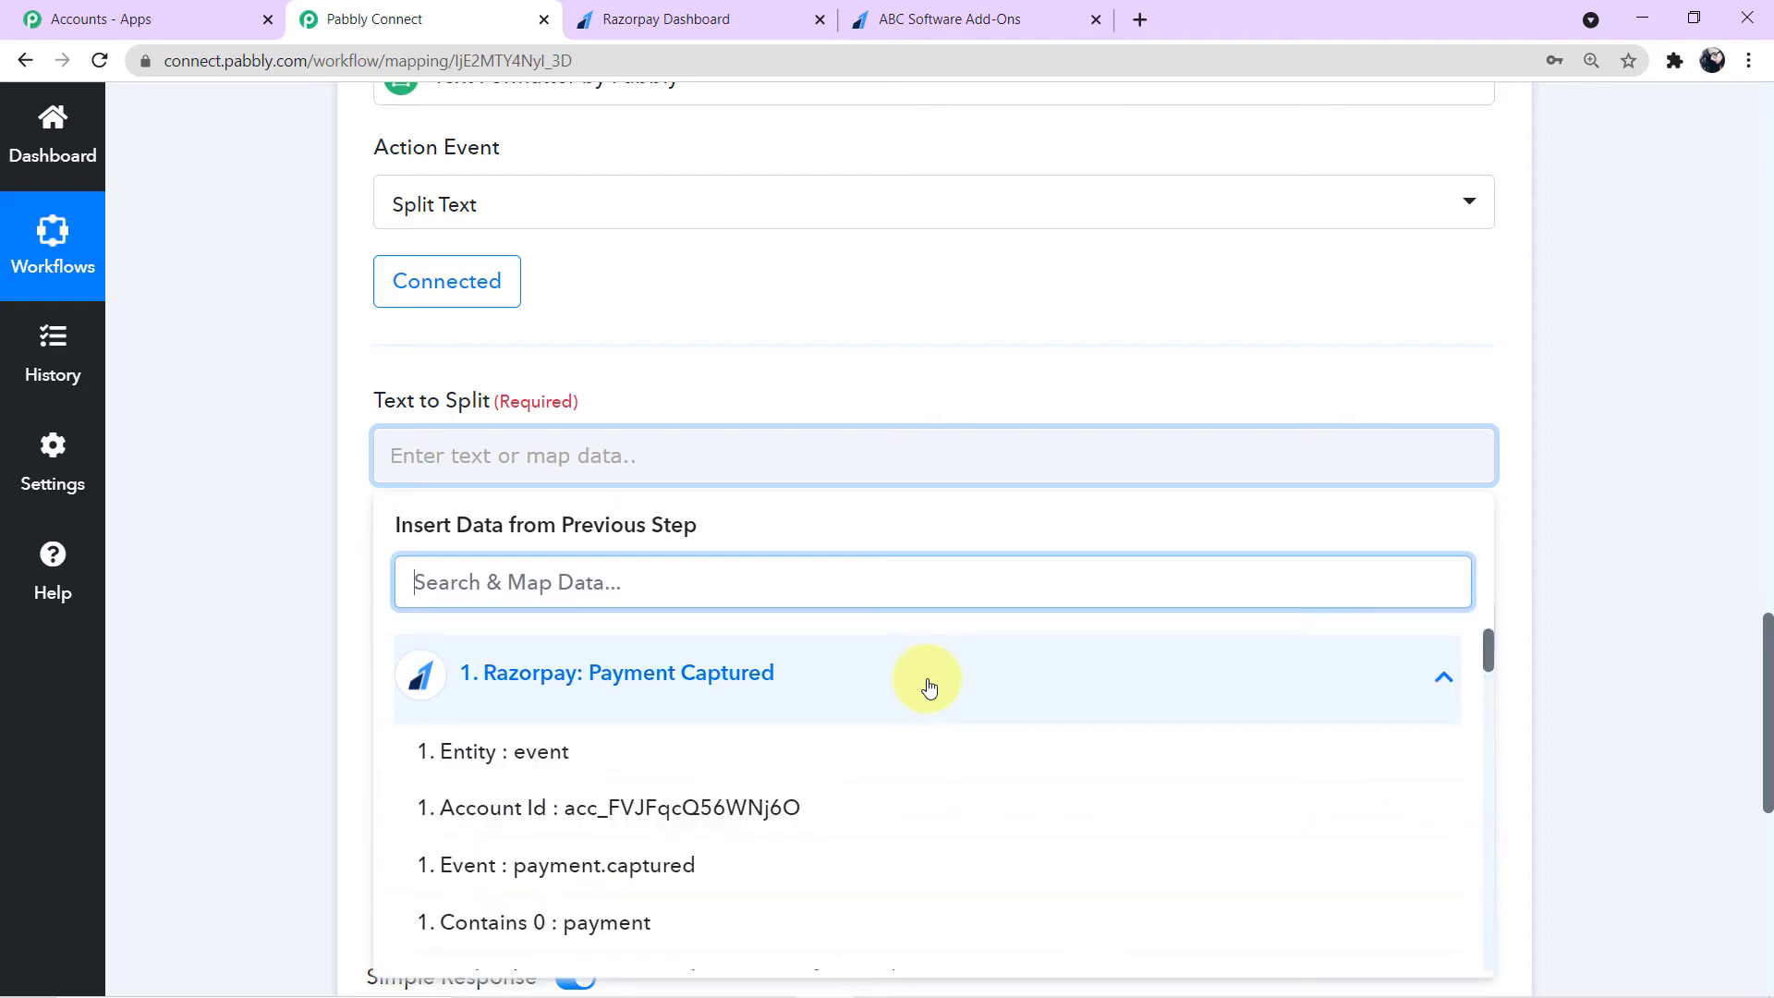
{"action": "scroll", "coordinate": [923, 688], "scroll_direction": "down", "scroll_amount": 1}
{"action": "scroll", "coordinate": [922, 697], "scroll_direction": "down", "scroll_amount": 1}
{"action": "scroll", "coordinate": [922, 700], "scroll_direction": "down", "scroll_amount": 5}
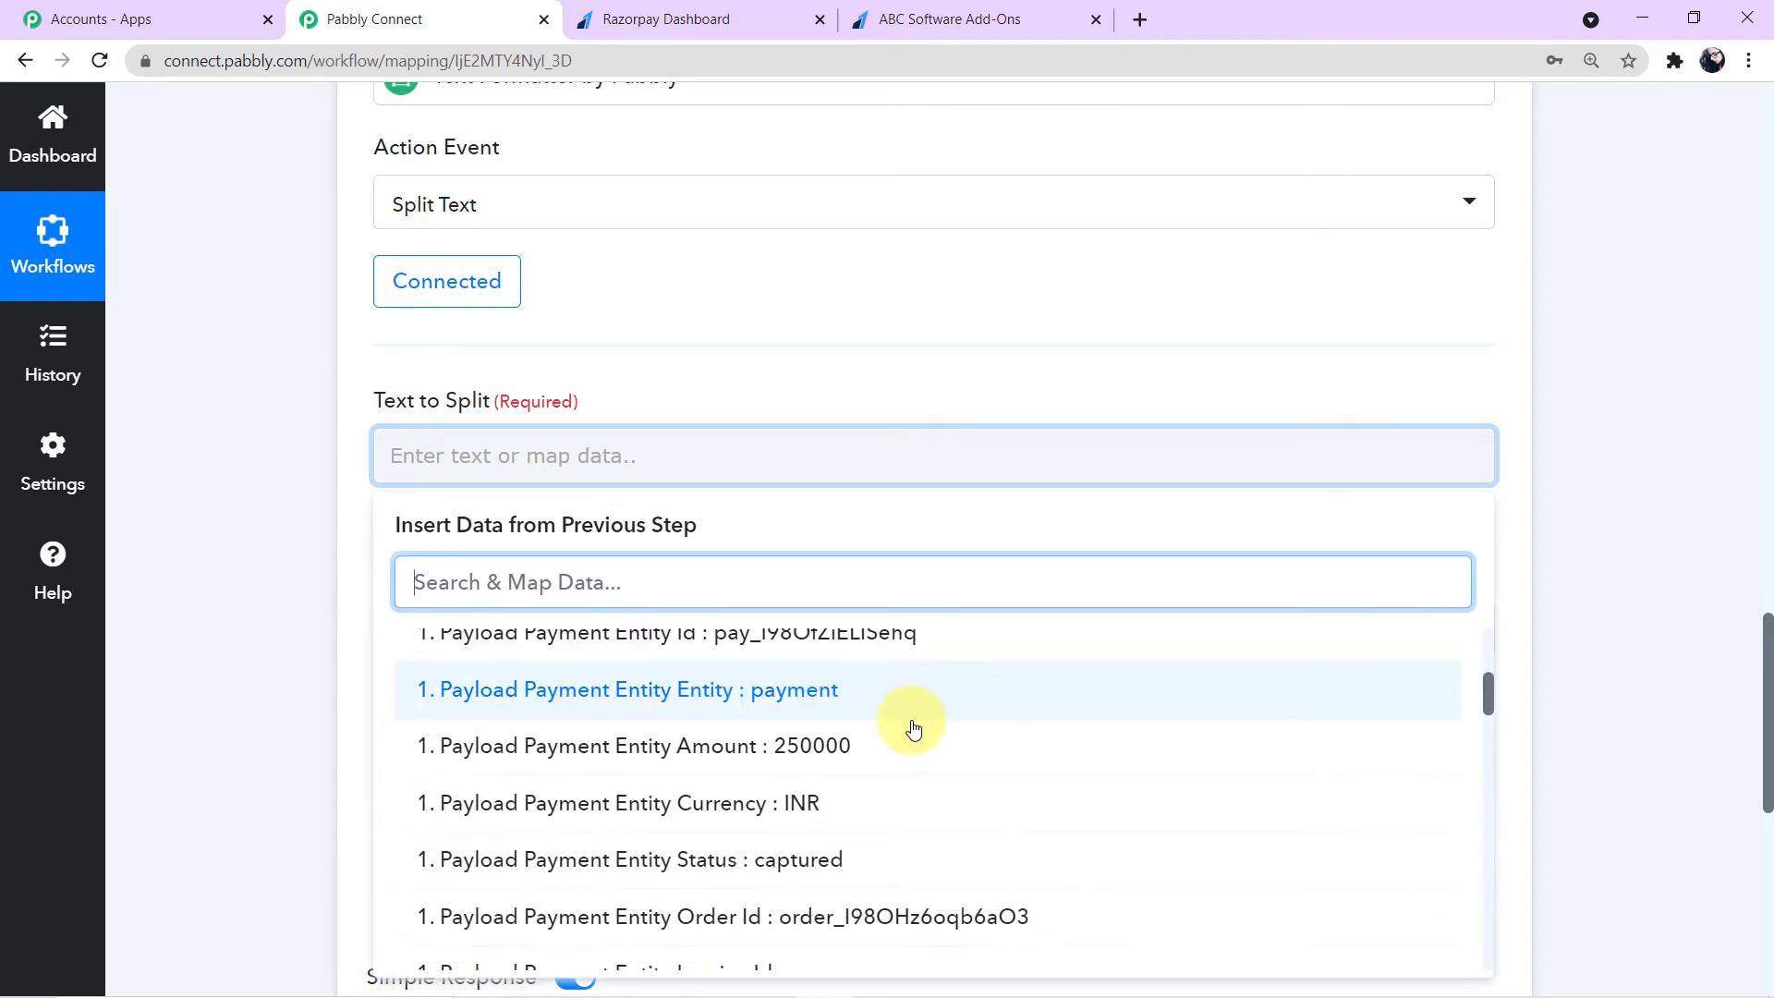
{"action": "scroll", "coordinate": [908, 742], "scroll_direction": "down", "scroll_amount": 6}
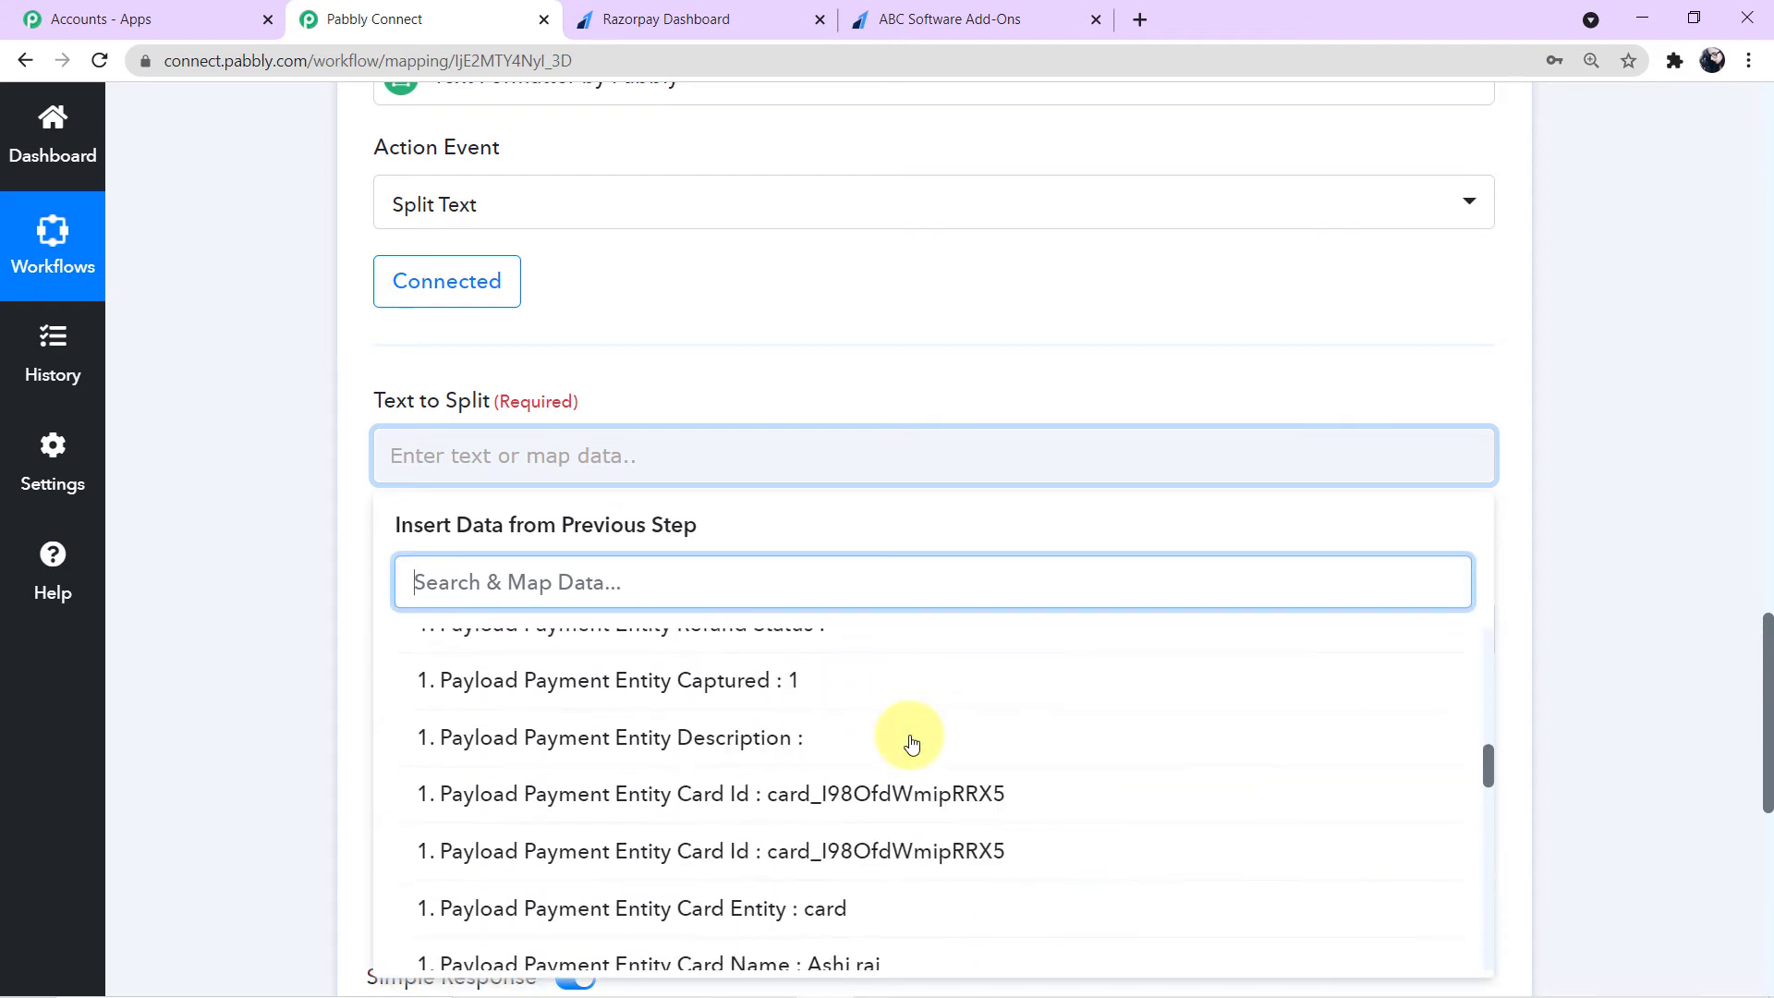
{"action": "scroll", "coordinate": [1595, 616], "scroll_direction": "up", "scroll_amount": 12}
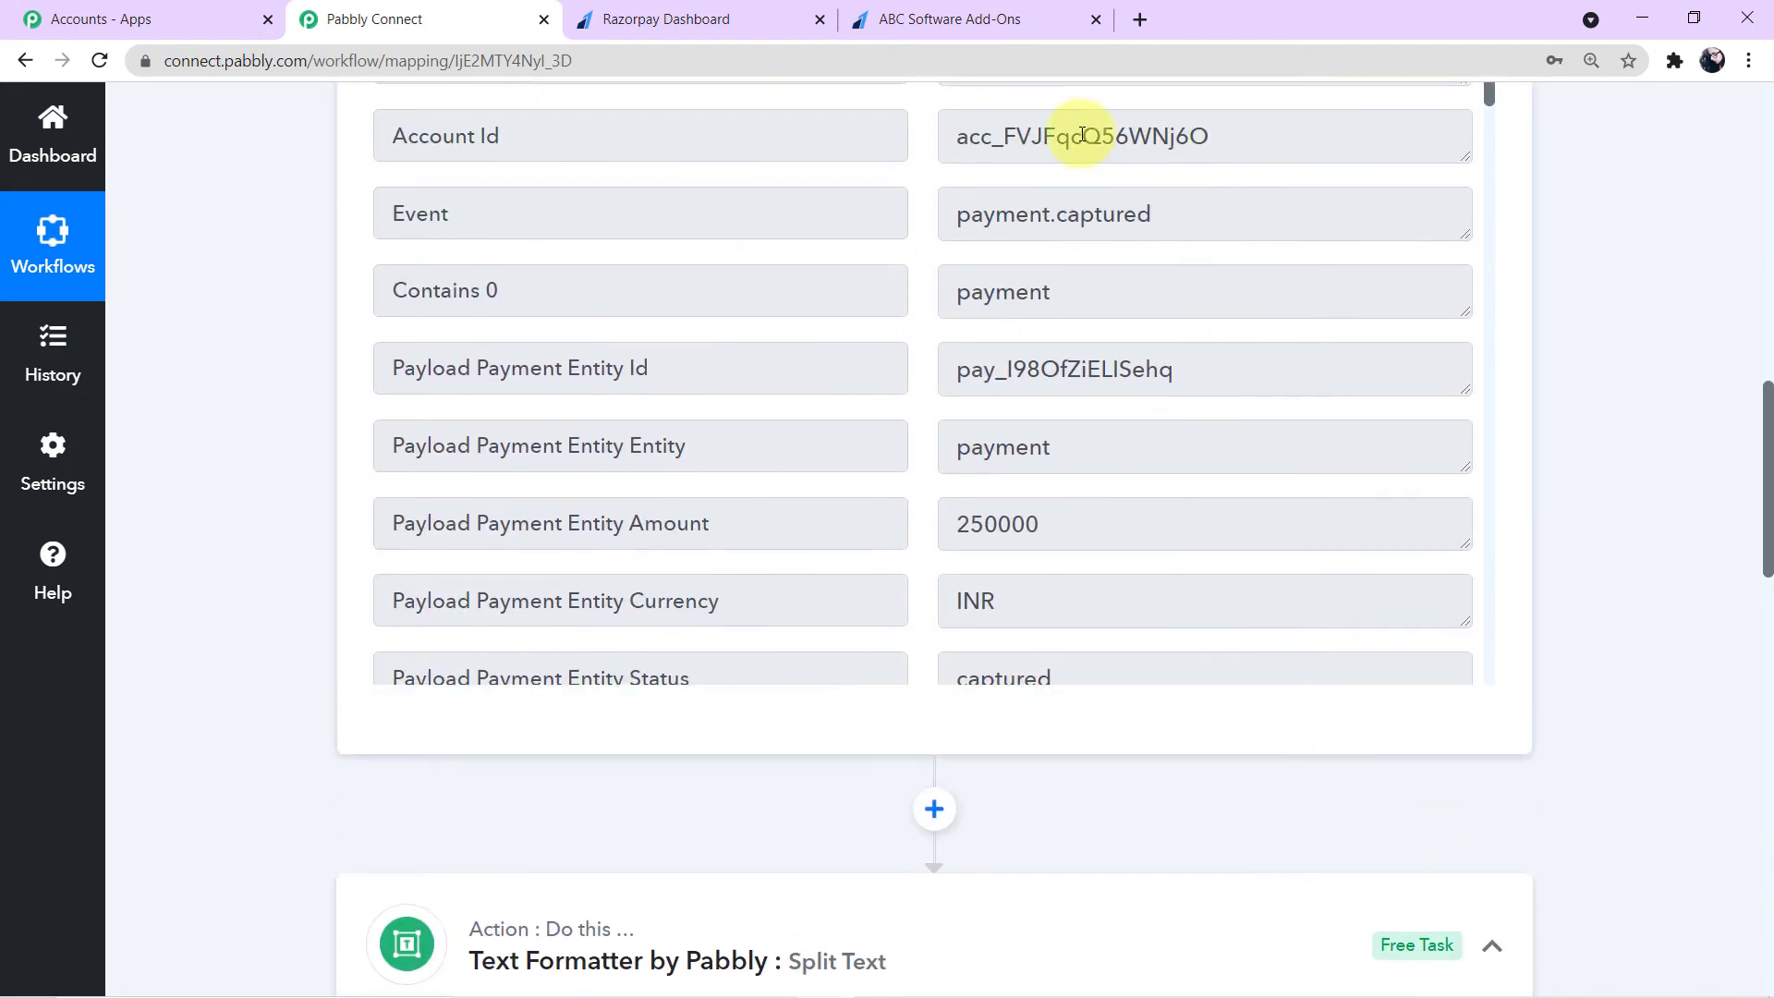
{"action": "scroll", "coordinate": [1679, 508], "scroll_direction": "down", "scroll_amount": 8}
{"action": "scroll", "coordinate": [1665, 520], "scroll_direction": "down", "scroll_amount": 2}
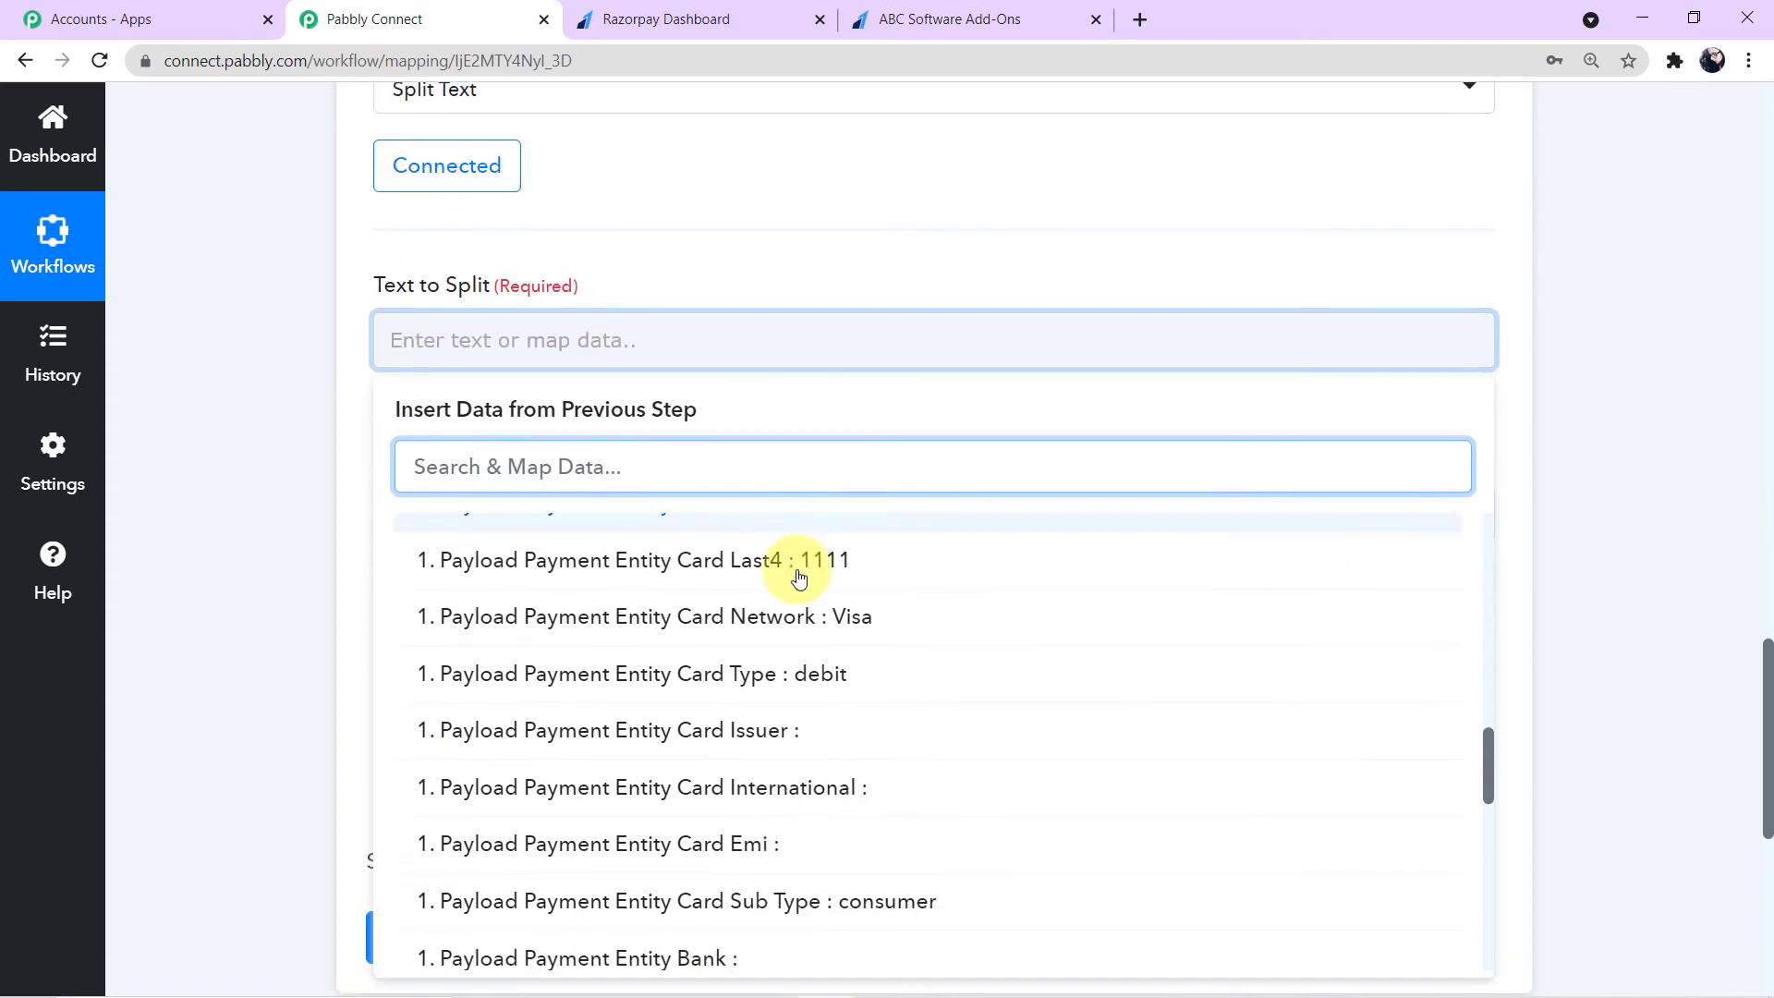
{"action": "scroll", "coordinate": [872, 673], "scroll_direction": "down", "scroll_amount": 1}
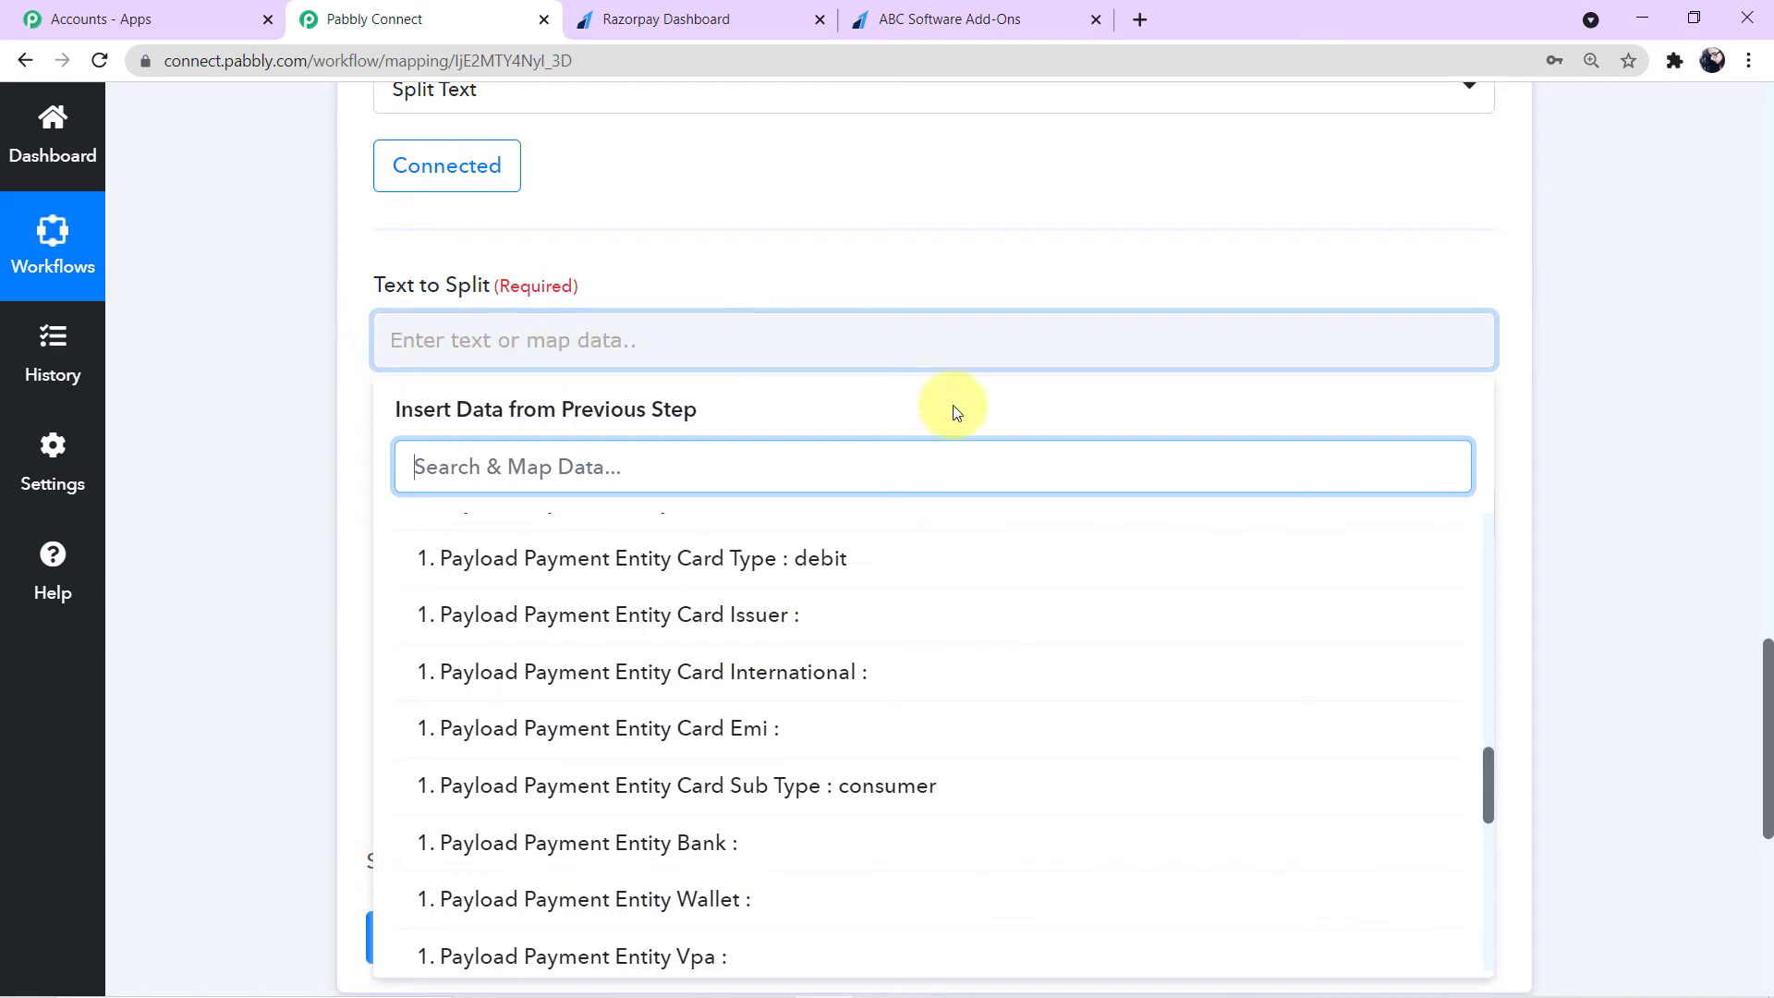
{"action": "scroll", "coordinate": [1571, 462], "scroll_direction": "up", "scroll_amount": 9}
{"action": "scroll", "coordinate": [1576, 461], "scroll_direction": "up", "scroll_amount": 5}
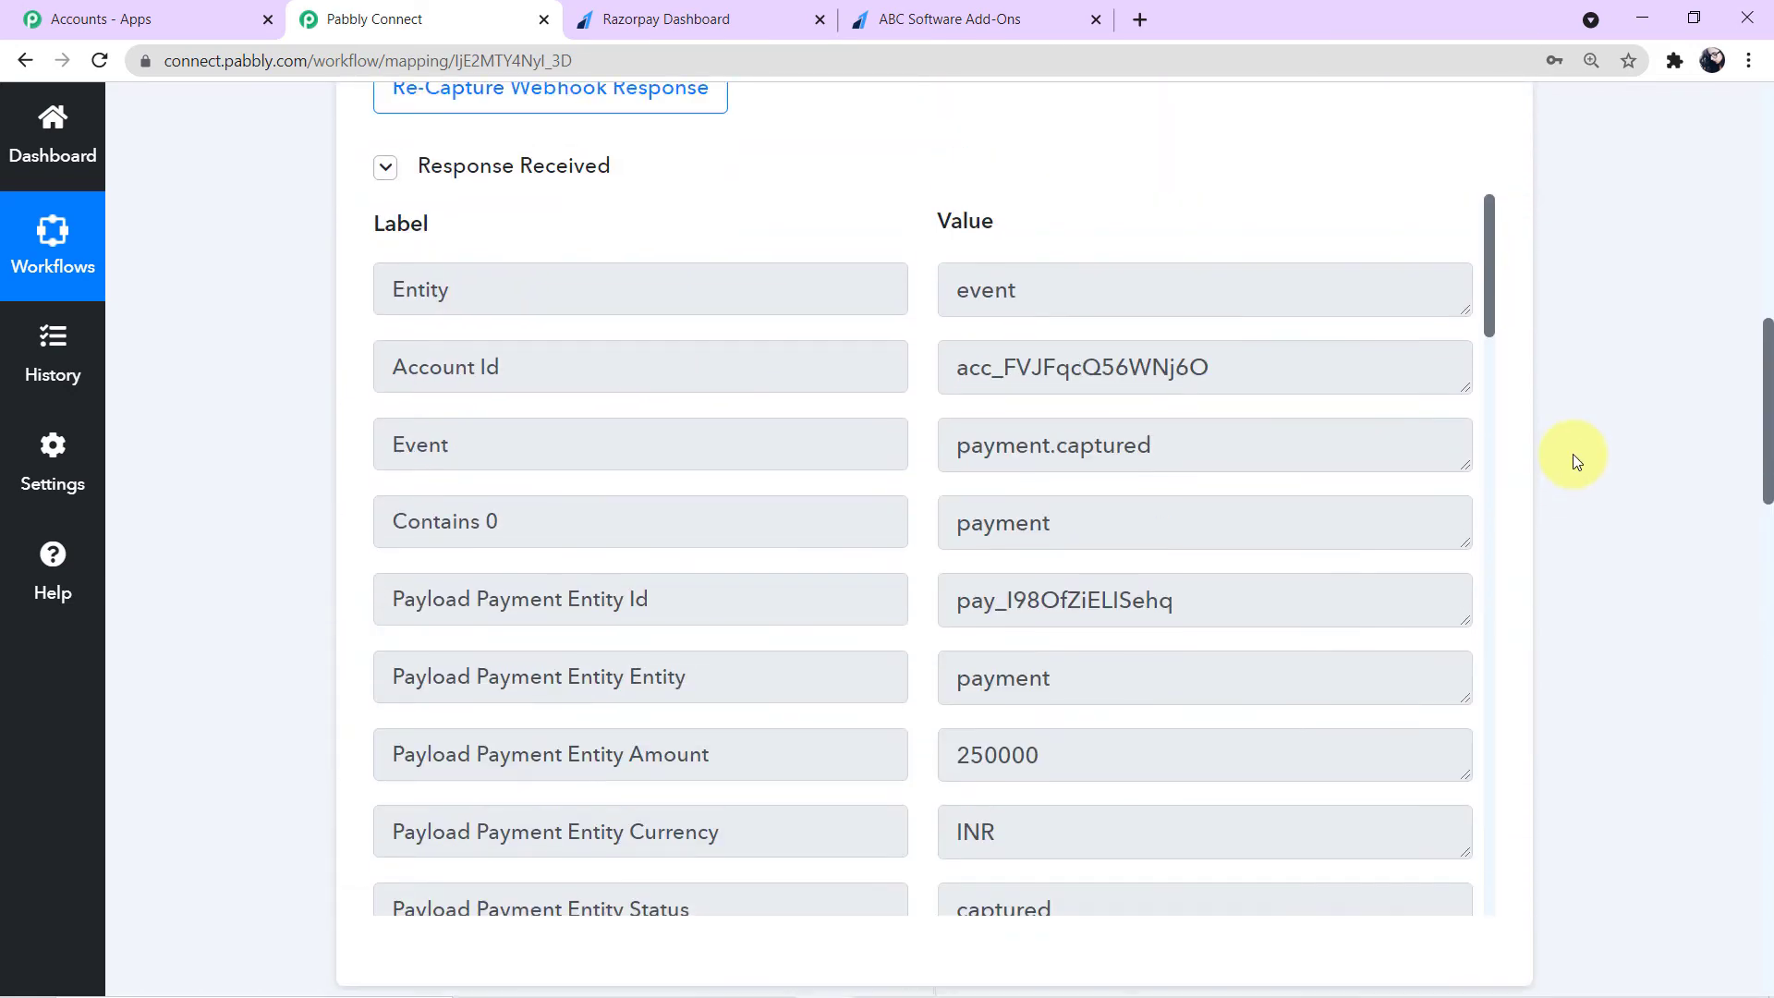
{"action": "left_click_drag", "start_coordinate": [957, 367], "coordinate": [1272, 365]}
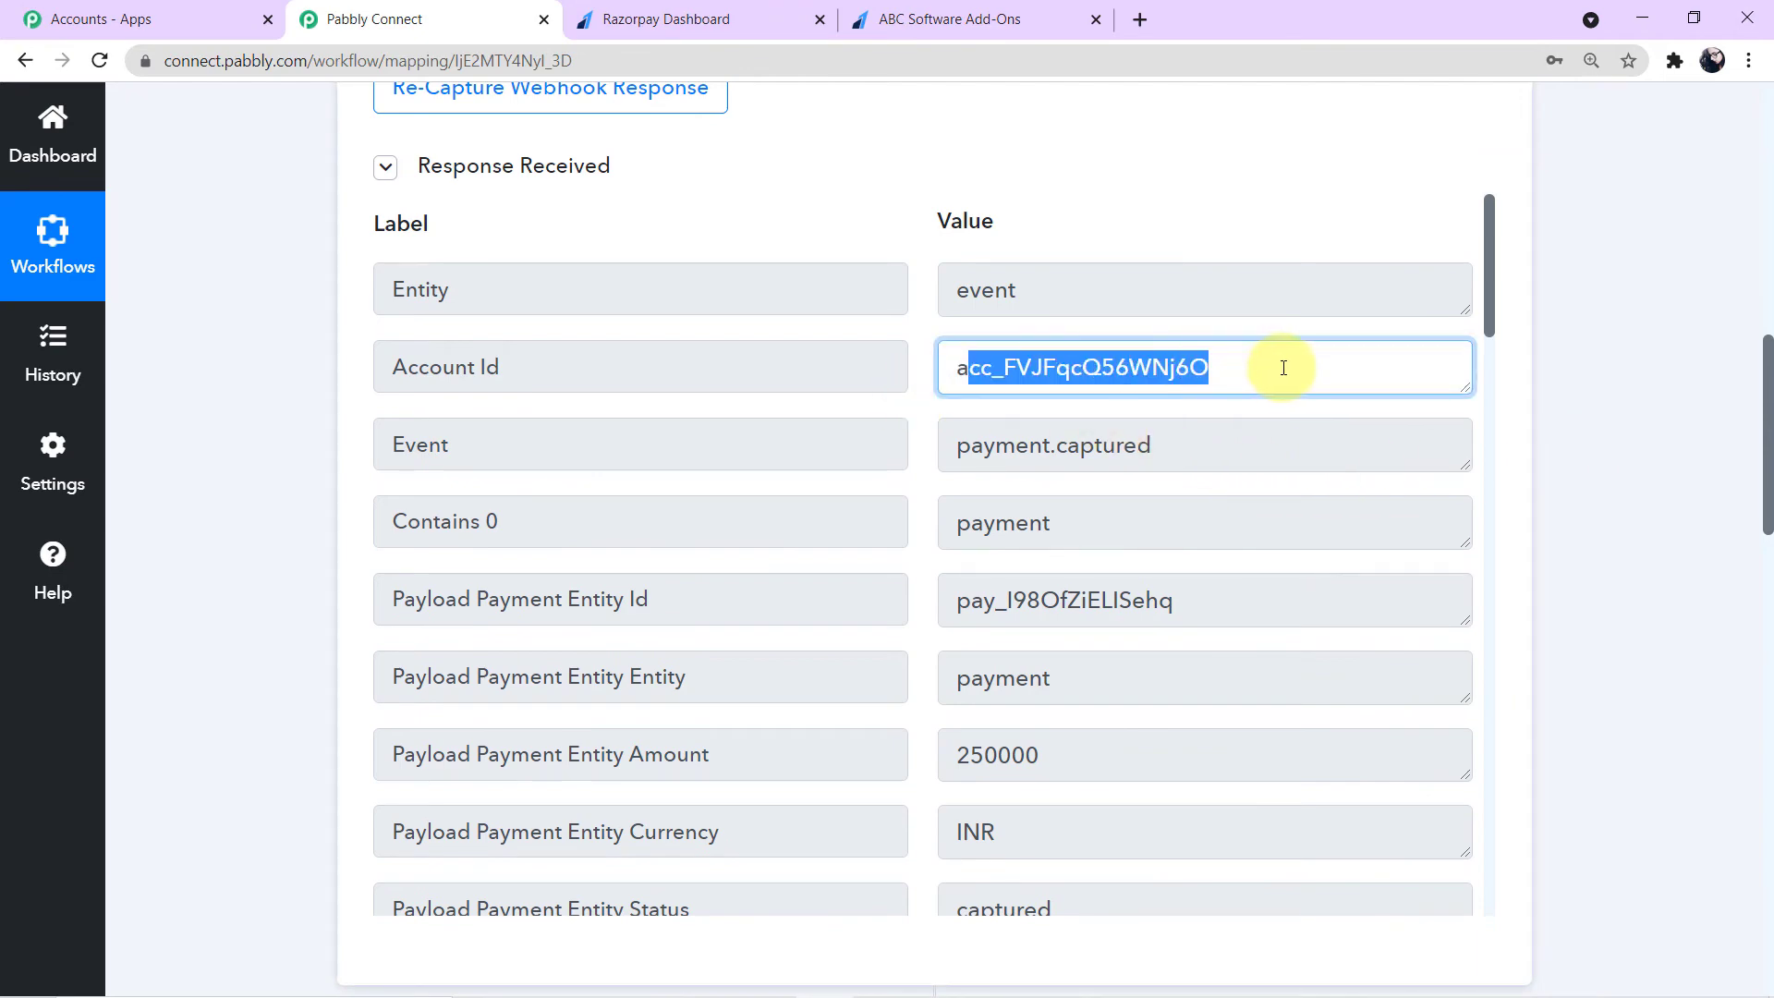
- Map the Razorpay Account Id field into Text to Split
{"action": "scroll", "coordinate": [1527, 425], "scroll_direction": "down", "scroll_amount": 3}
{"action": "scroll", "coordinate": [1527, 426], "scroll_direction": "down", "scroll_amount": 13}
{"action": "scroll", "coordinate": [1525, 425], "scroll_direction": "up", "scroll_amount": 3}
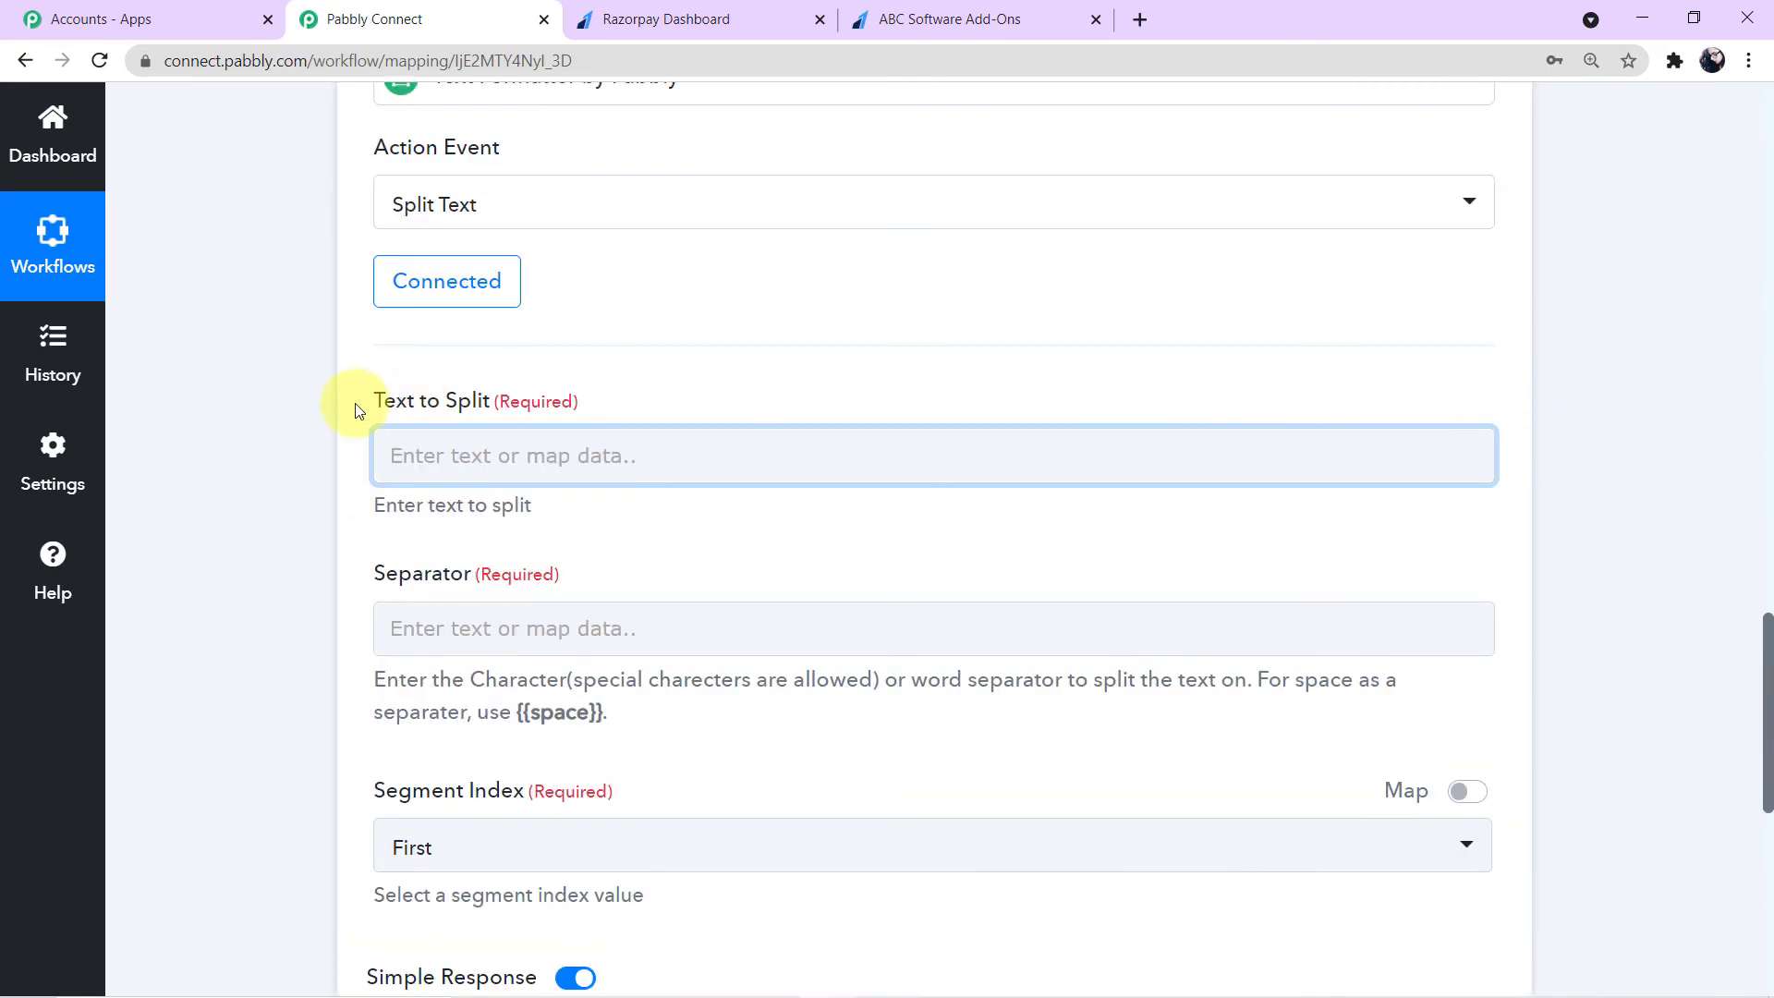
{"action": "left_click", "coordinate": [413, 439]}
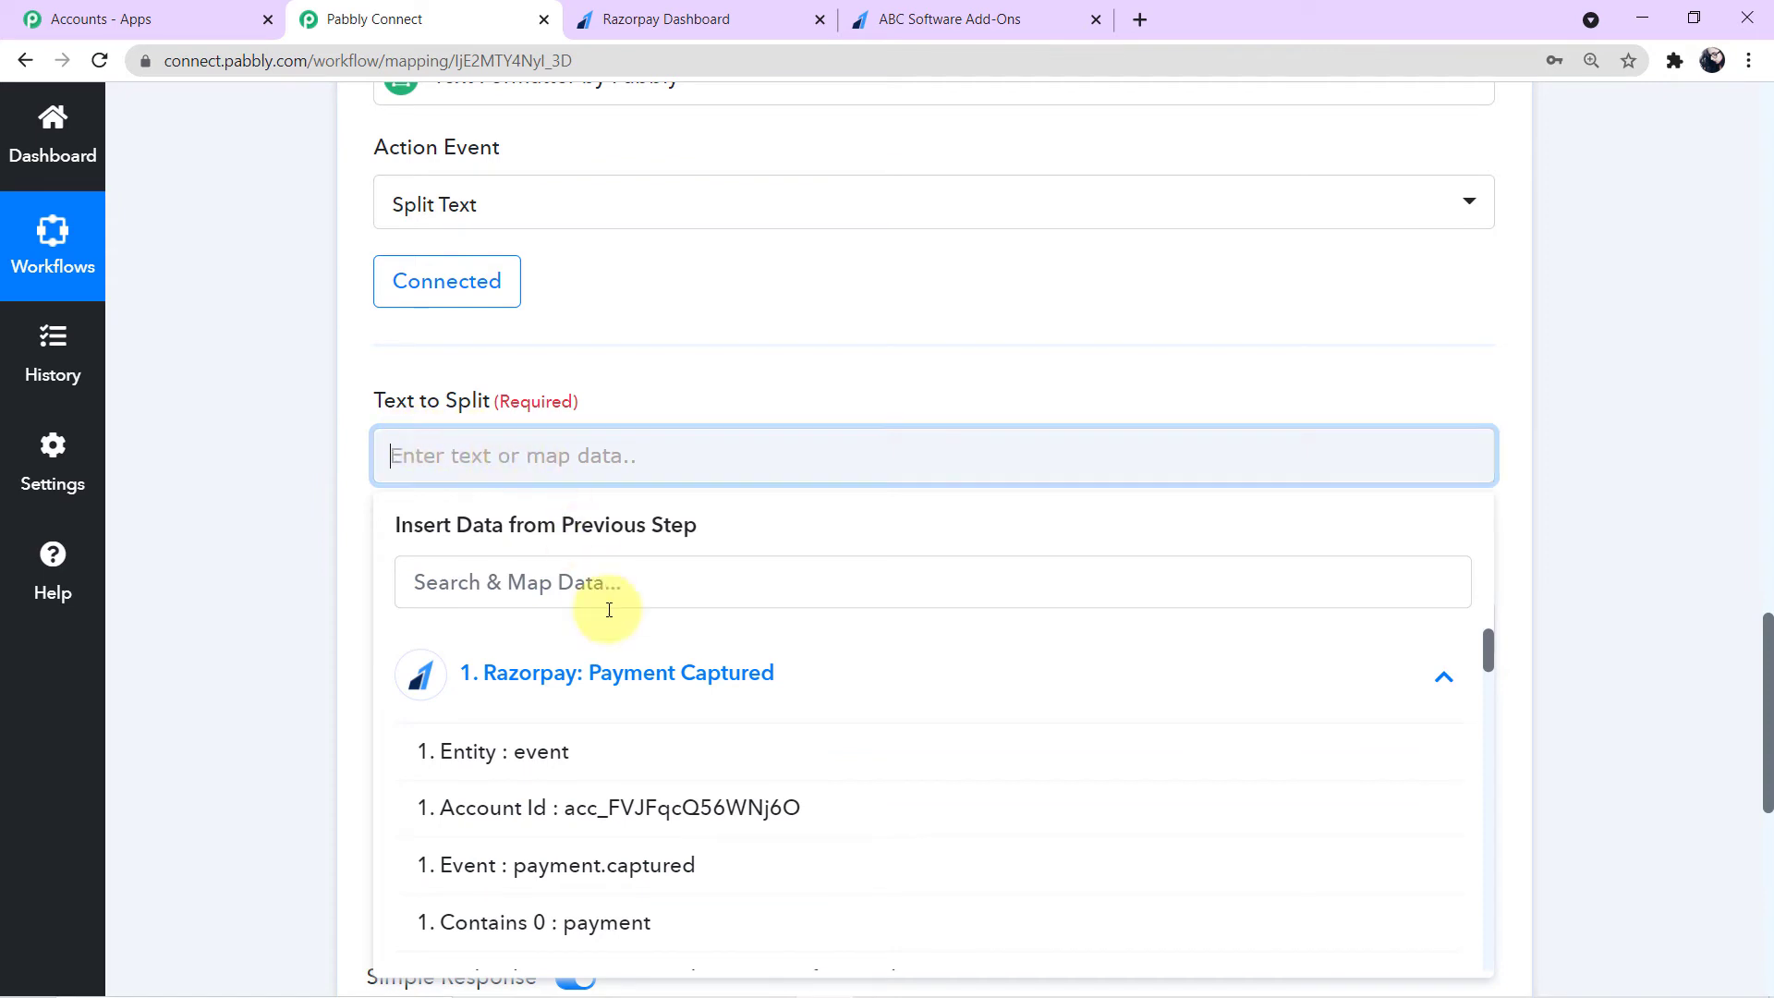
{"action": "scroll", "coordinate": [646, 710], "scroll_direction": "down", "scroll_amount": 2}
{"action": "scroll", "coordinate": [644, 709], "scroll_direction": "up", "scroll_amount": 1}
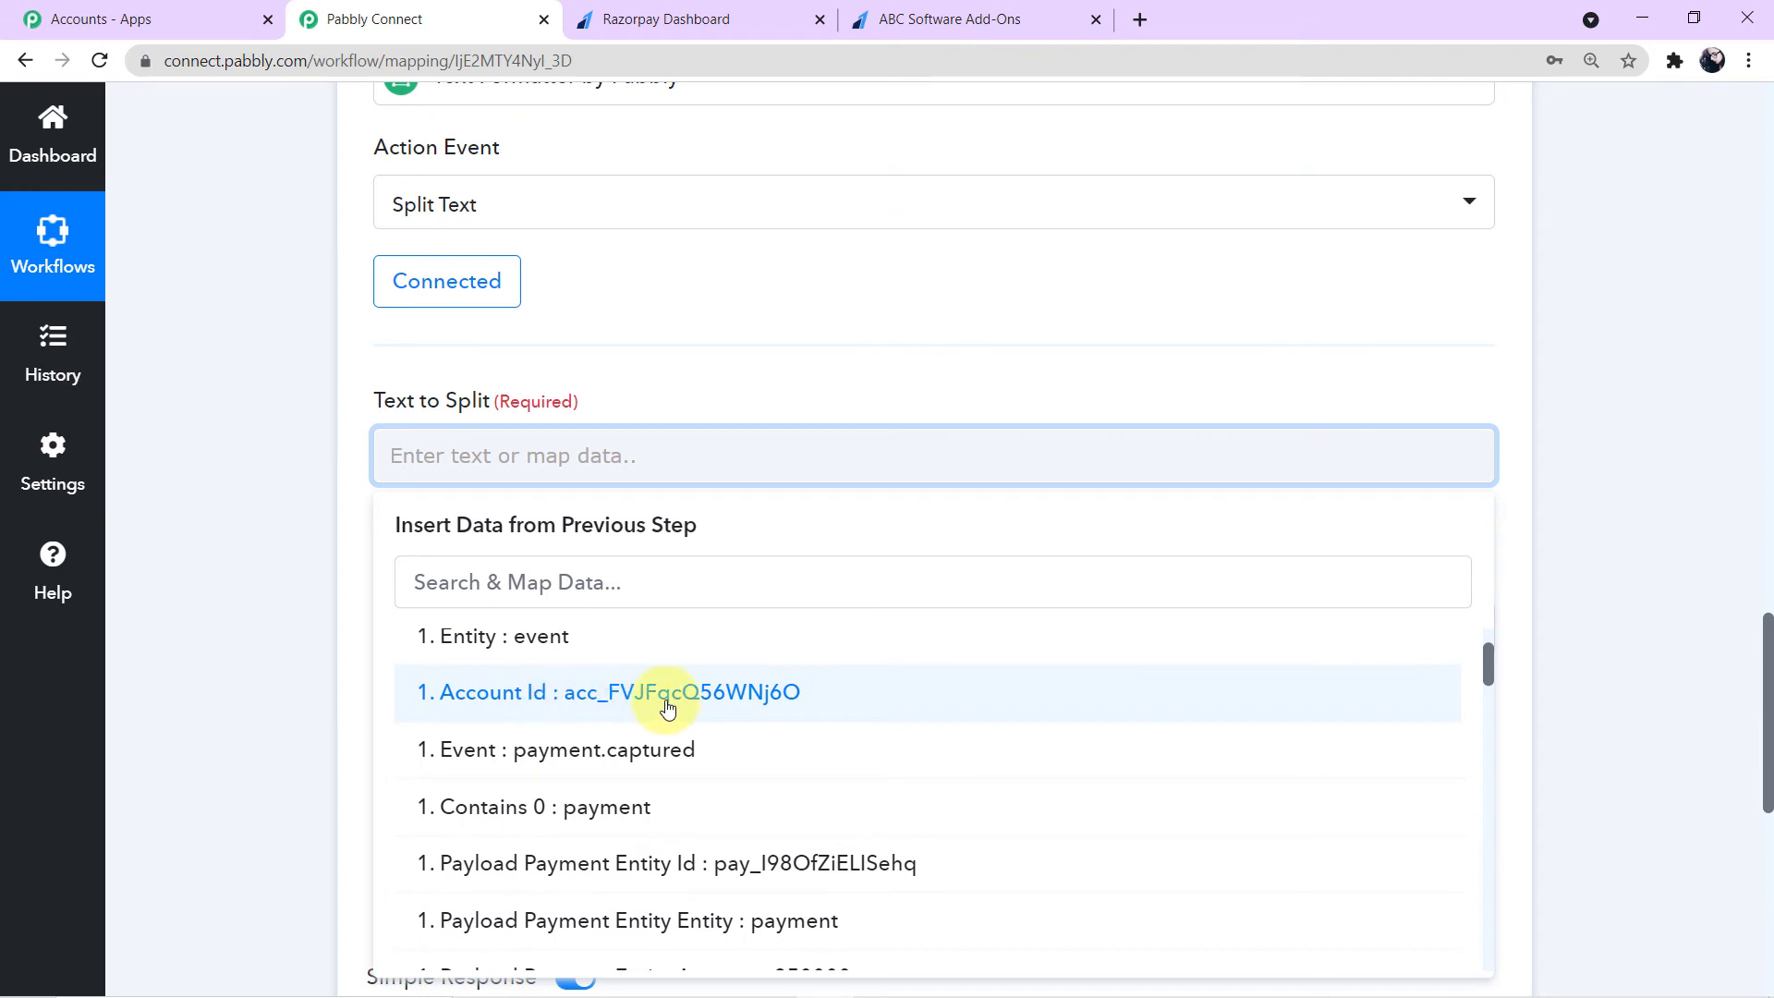
{"action": "left_click", "coordinate": [668, 708]}
{"action": "left_click", "coordinate": [225, 514]}
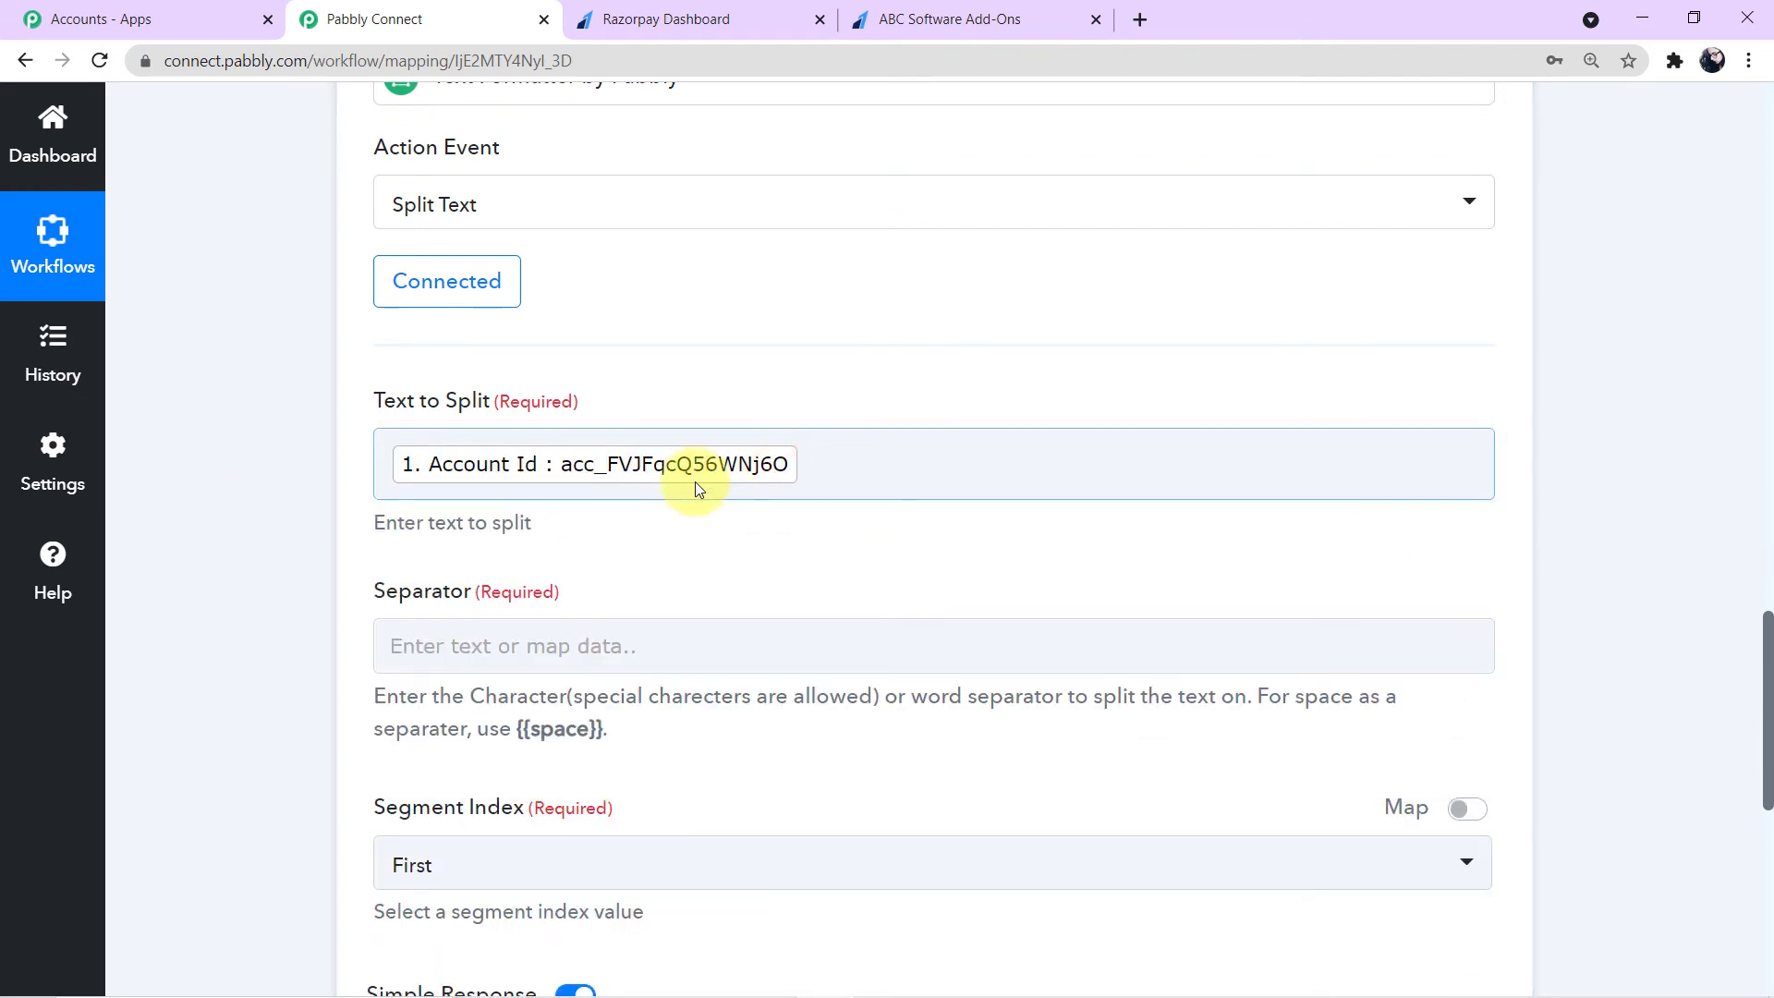
- Set the Separator to acc_
{"action": "scroll", "coordinate": [554, 517], "scroll_direction": "down", "scroll_amount": 1}
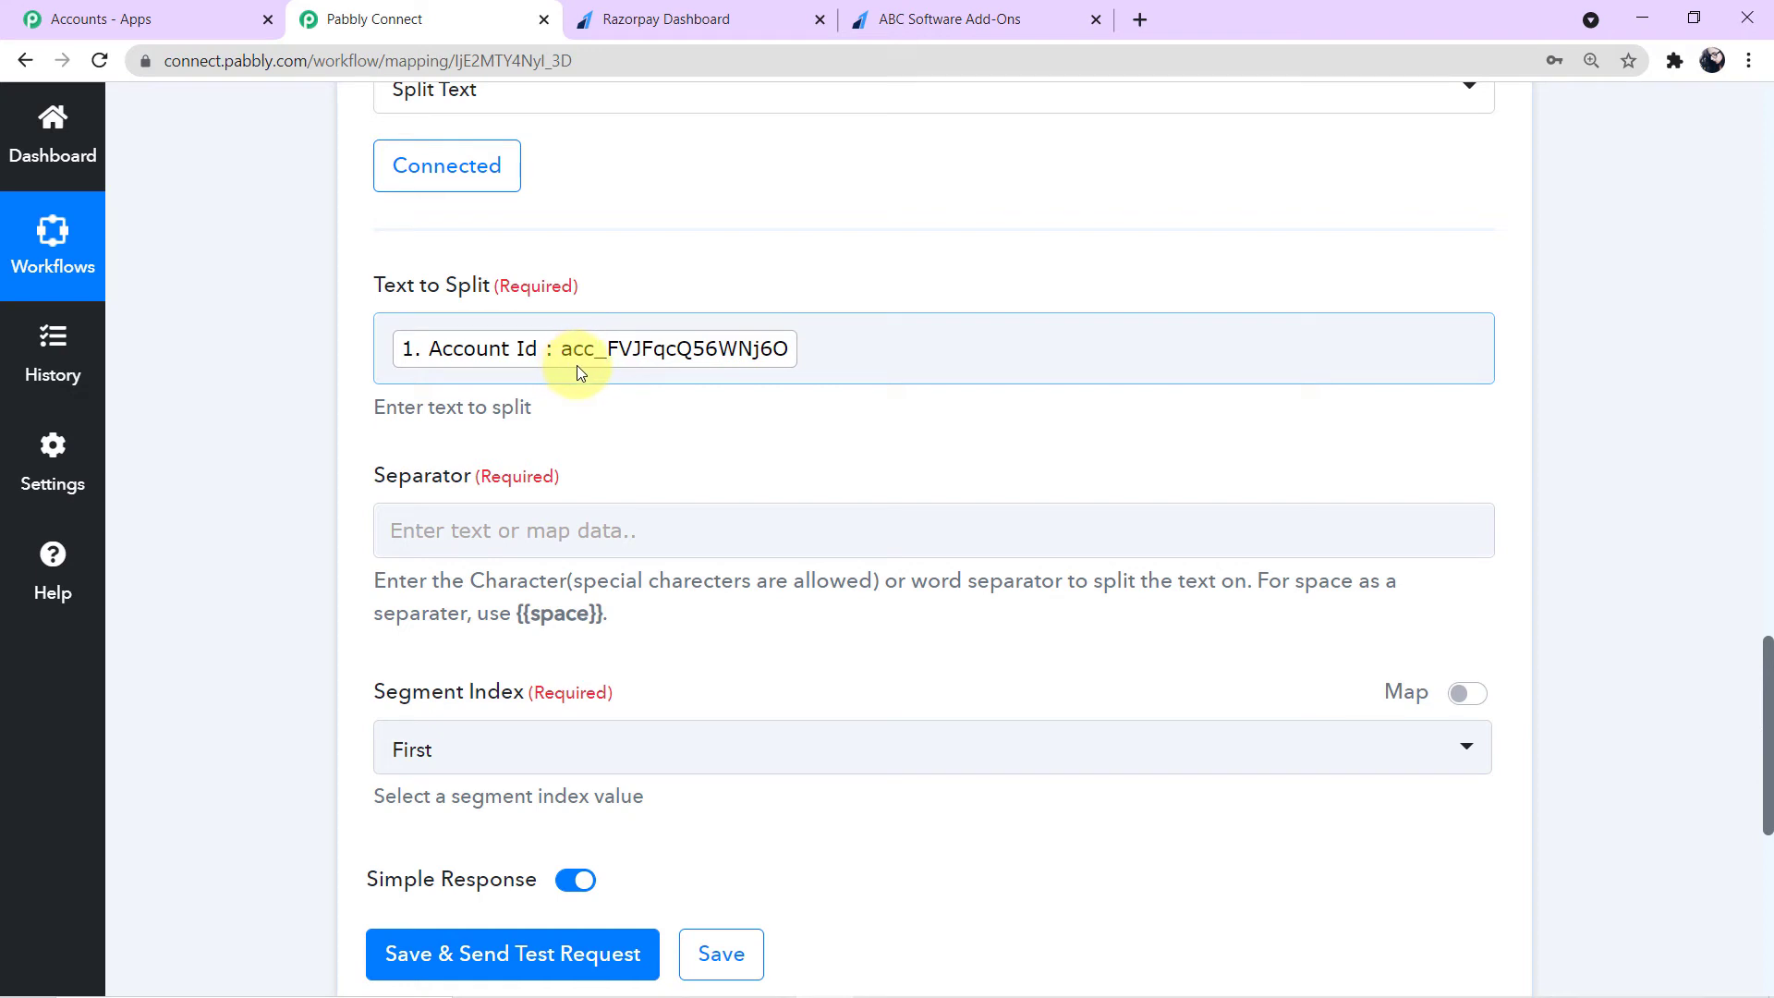
{"action": "left_click", "coordinate": [510, 534]}
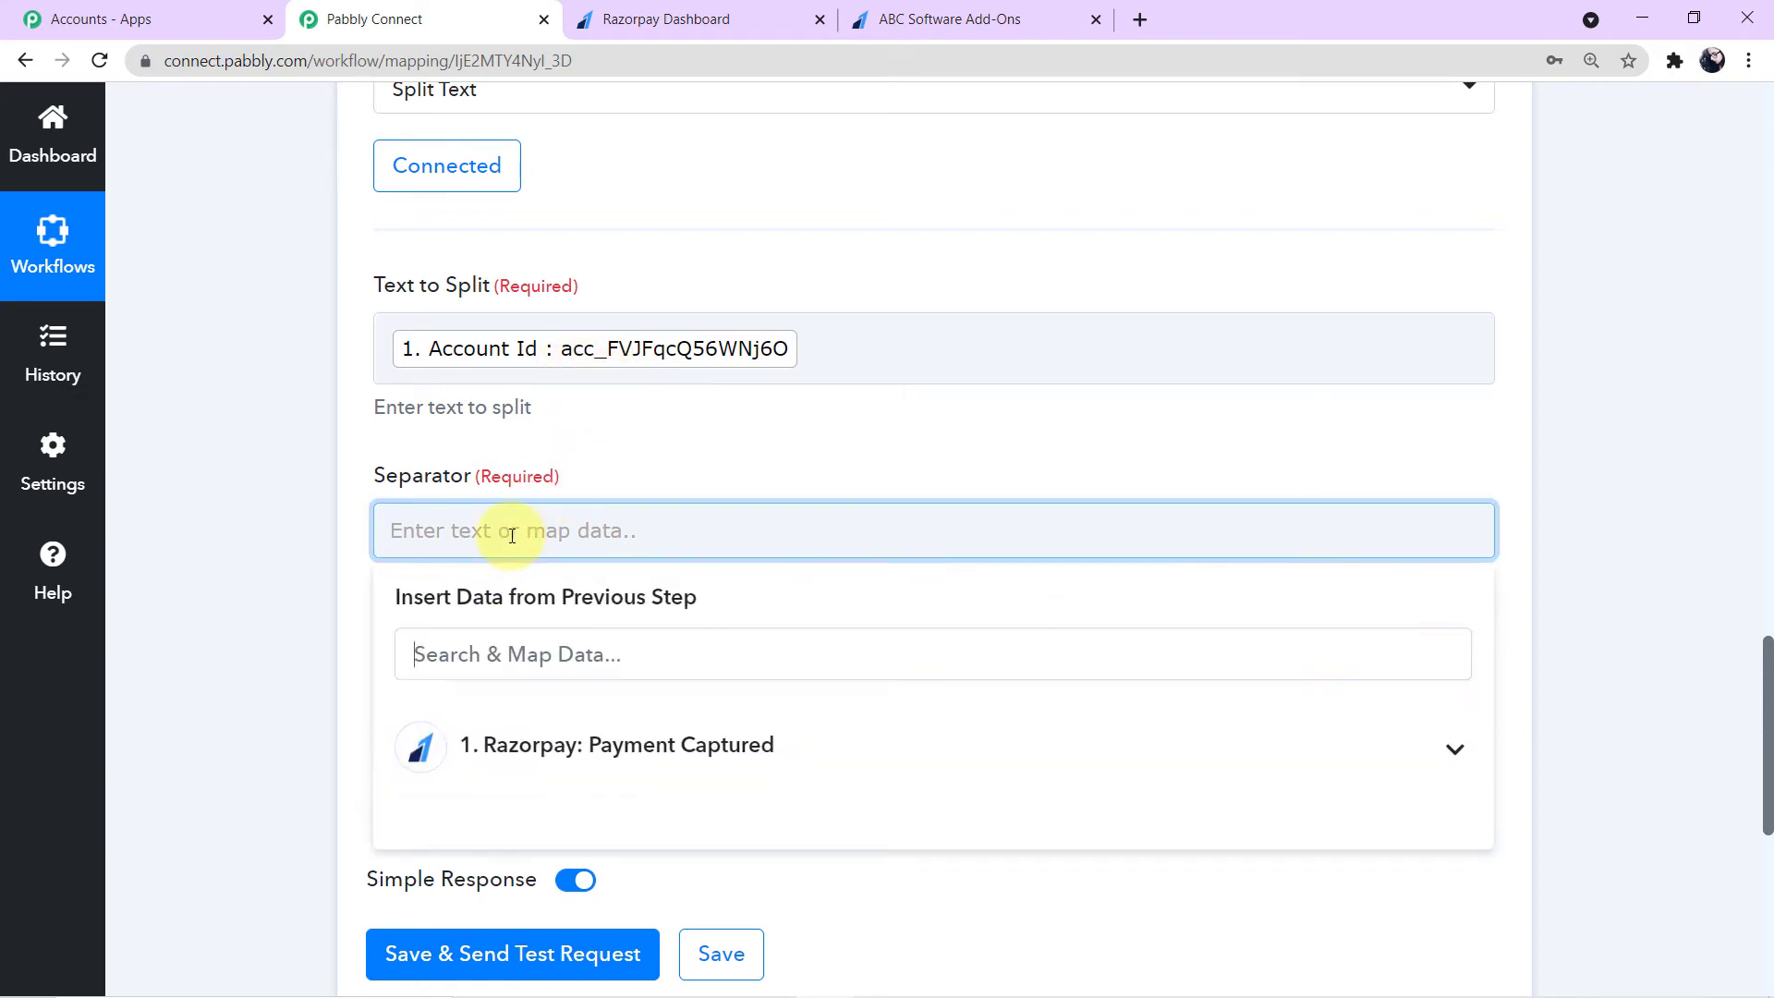
{"action": "type", "text": "acc_"}
{"action": "left_click", "coordinate": [346, 519]}
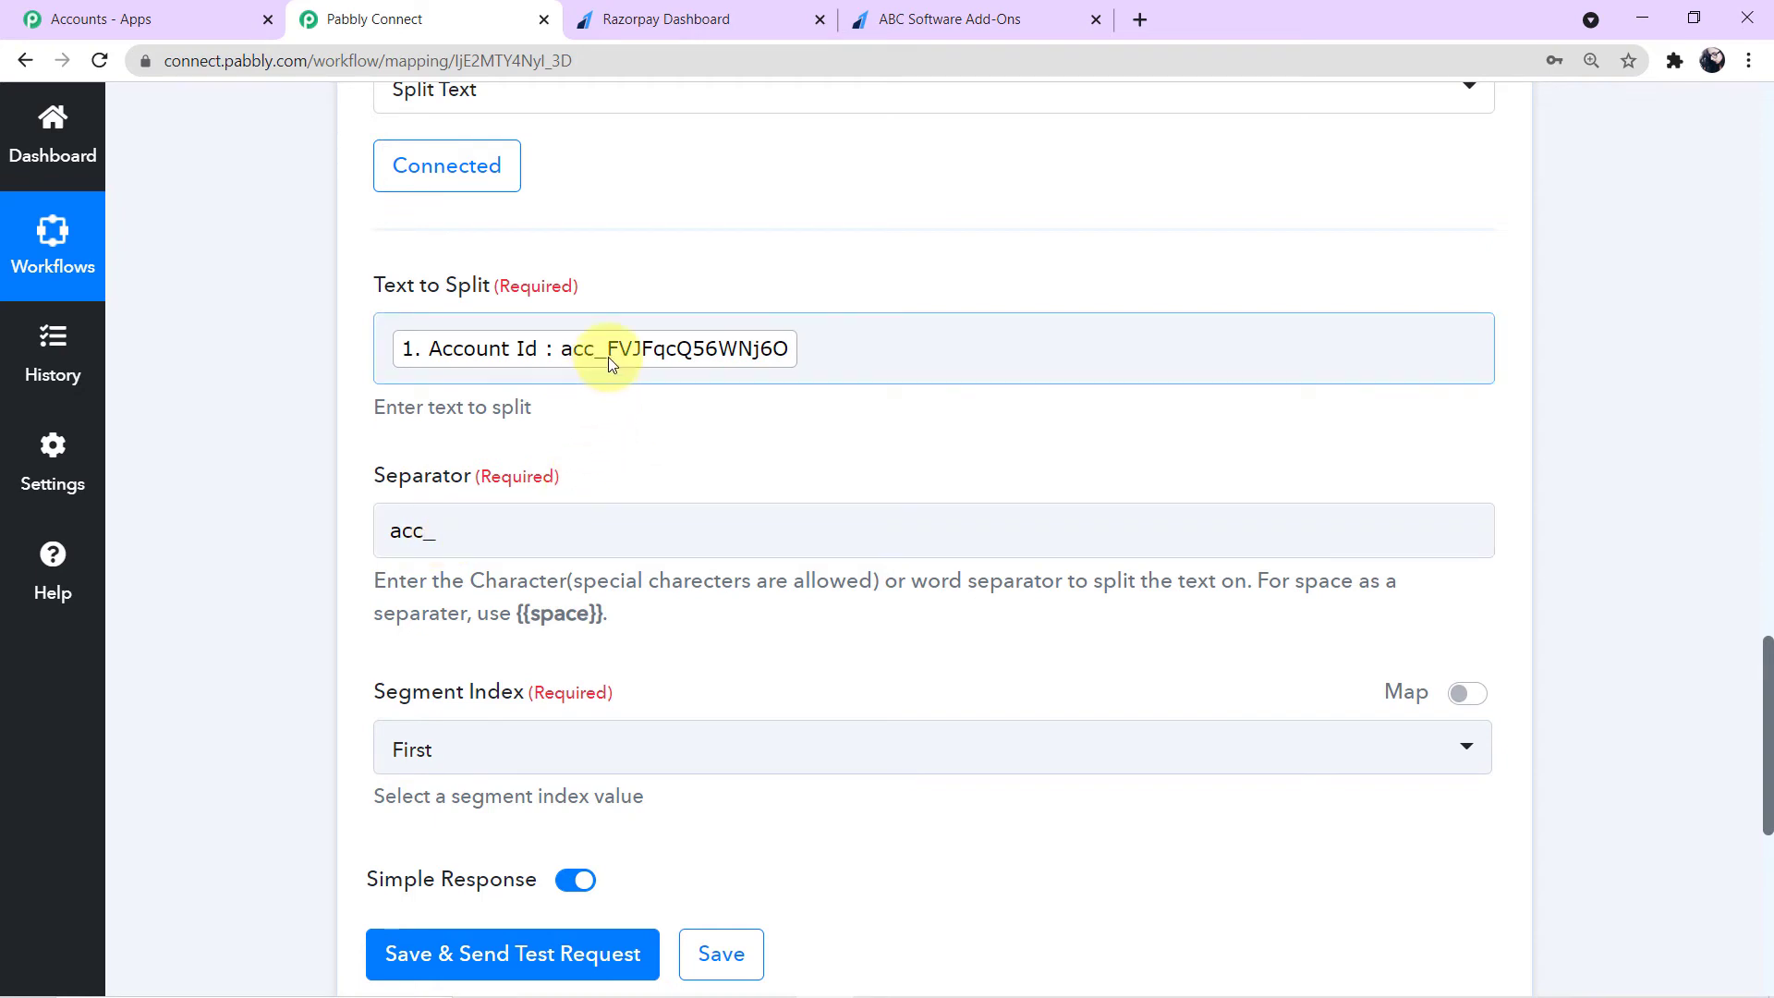
- Set the Segment Index to All
{"action": "scroll", "coordinate": [608, 428], "scroll_direction": "down", "scroll_amount": 4}
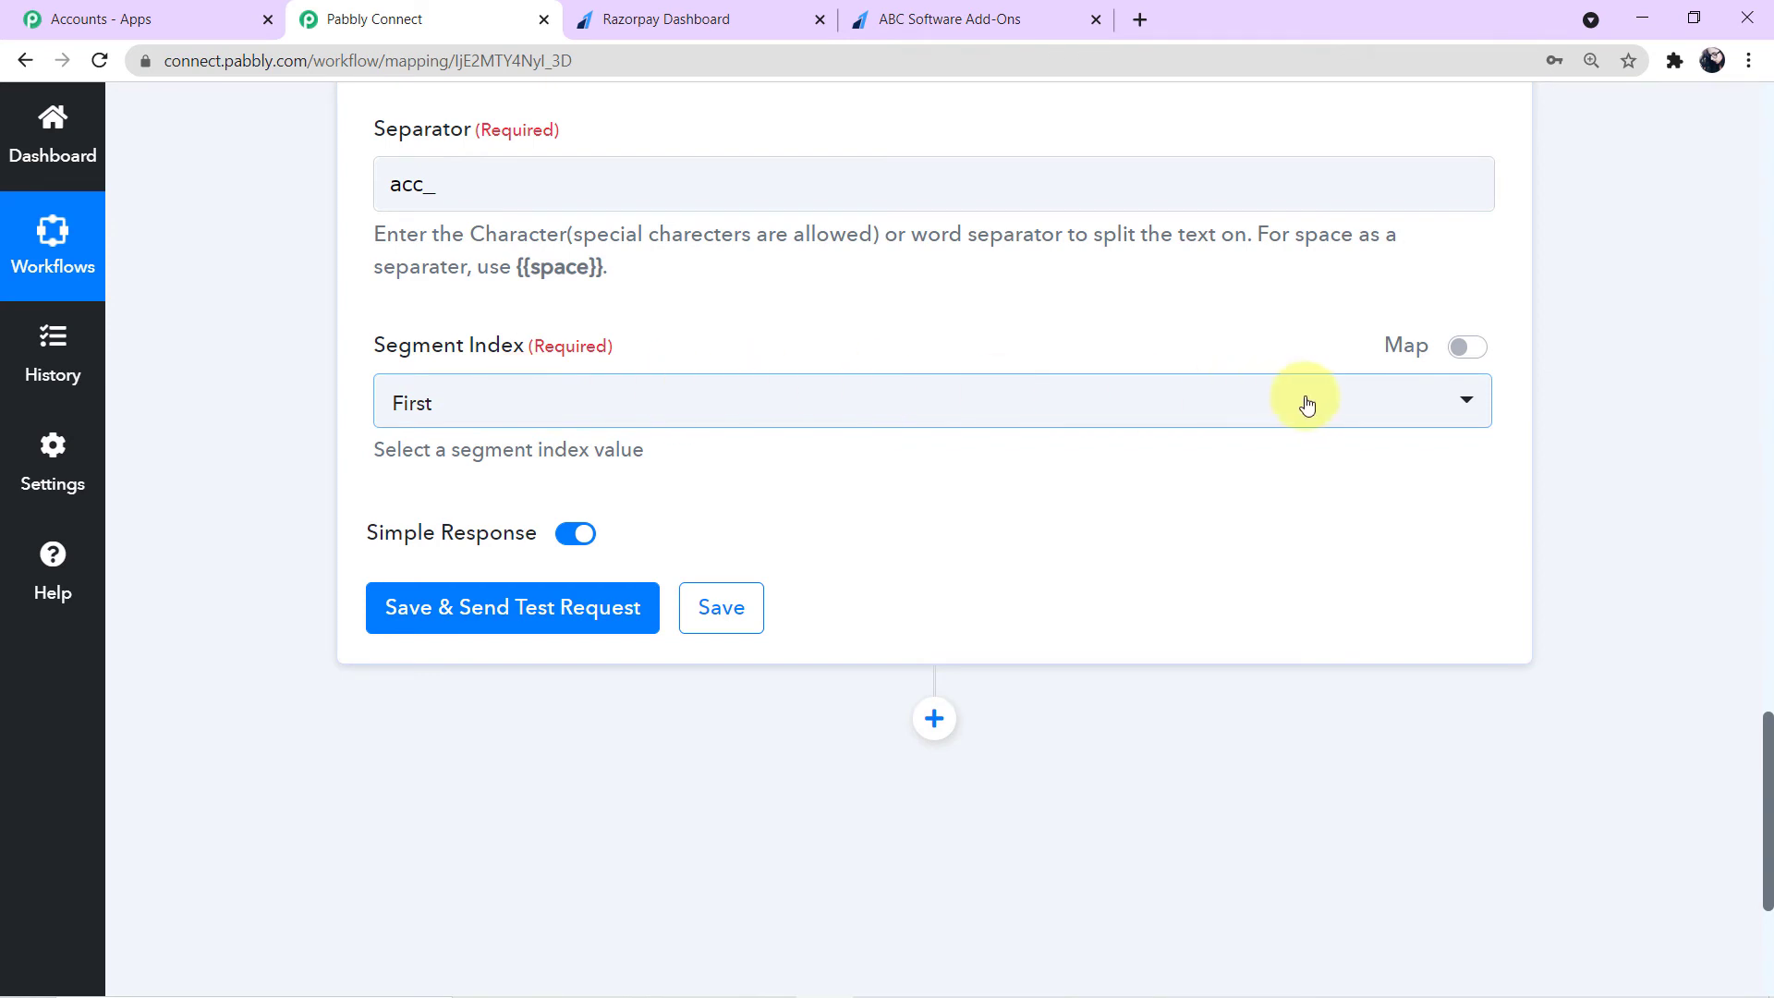
{"action": "left_click", "coordinate": [1457, 408]}
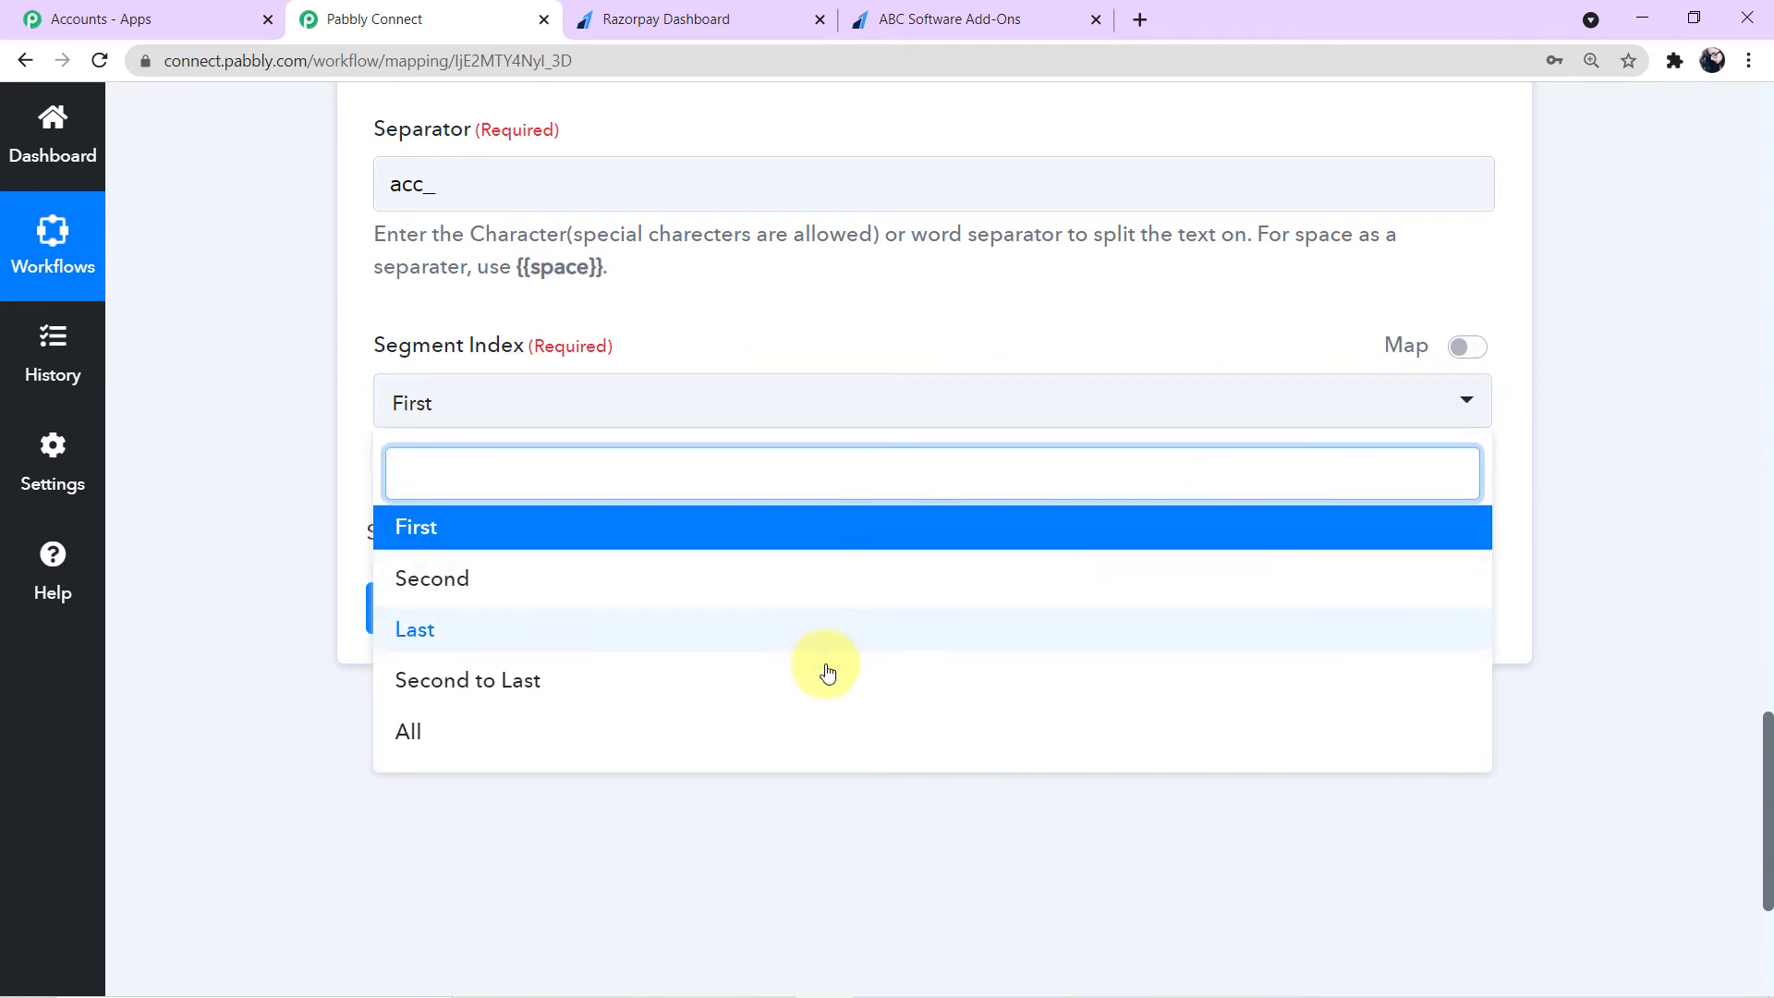
{"action": "scroll", "coordinate": [758, 655], "scroll_direction": "down", "scroll_amount": 1}
{"action": "left_click", "coordinate": [416, 619]}
{"action": "scroll", "coordinate": [414, 617], "scroll_direction": "up", "scroll_amount": 2}
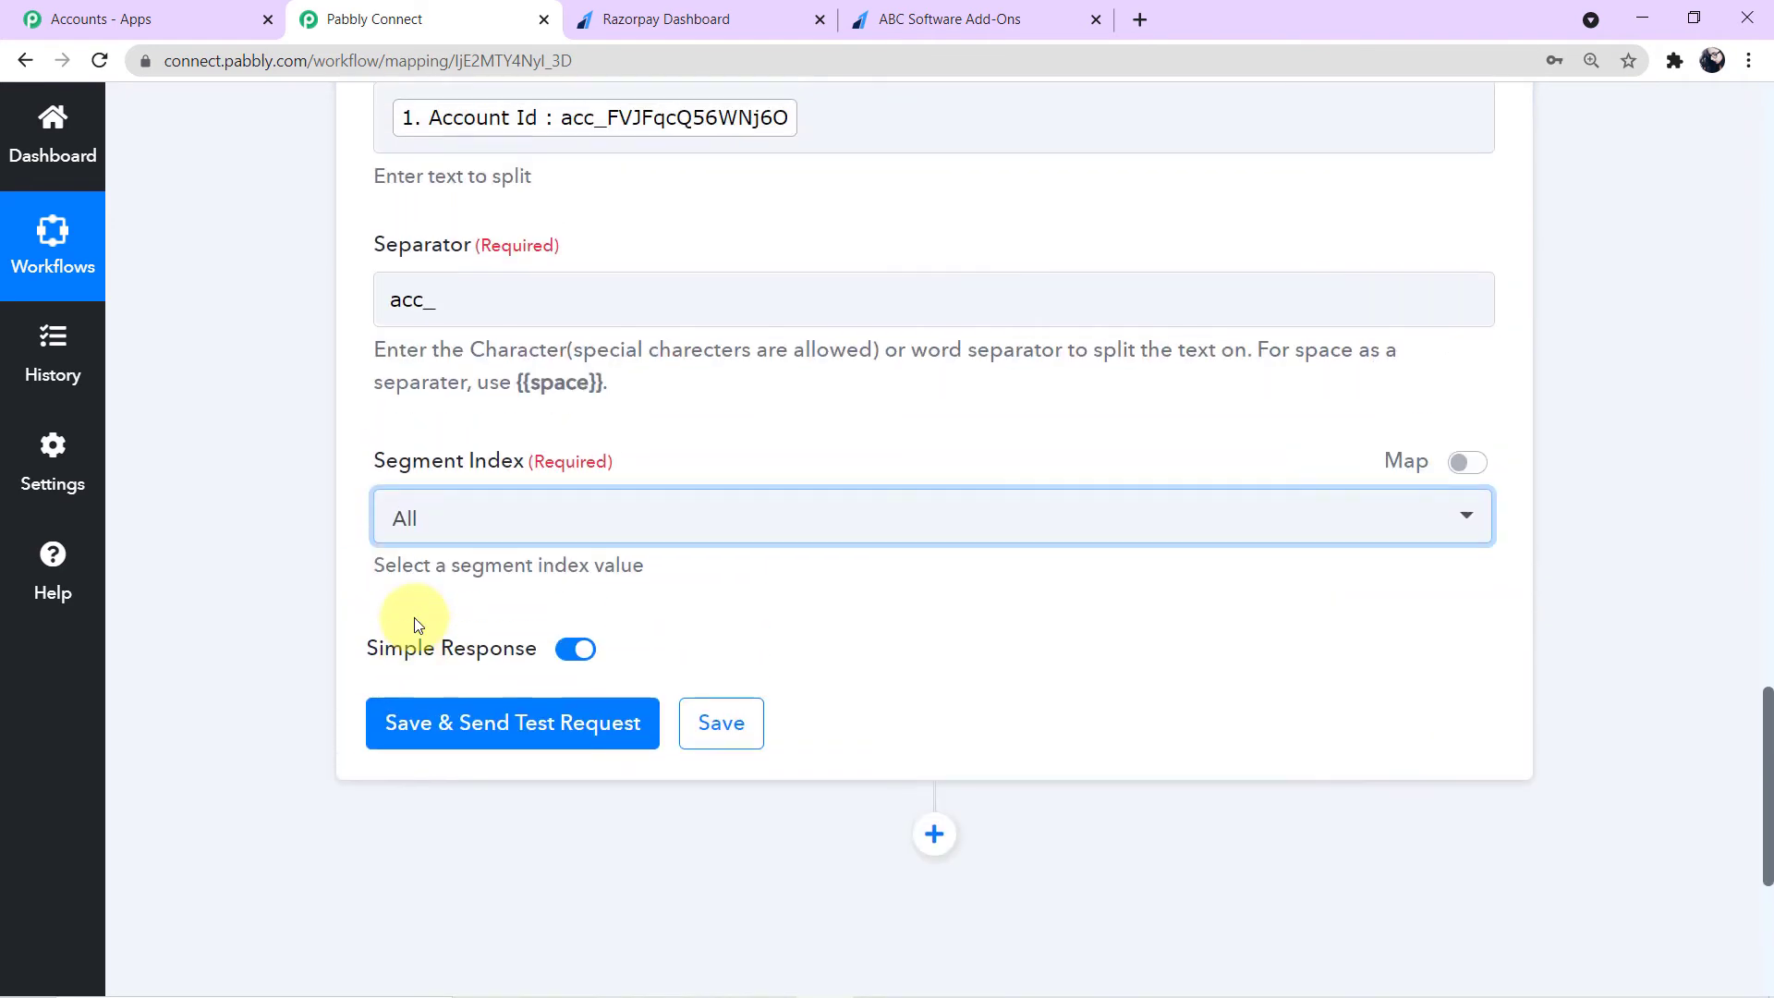
- Save the Split Text action and send a test request
{"action": "left_click", "coordinate": [447, 298]}
{"action": "left_click_drag", "start_coordinate": [447, 299], "coordinate": [371, 301]}
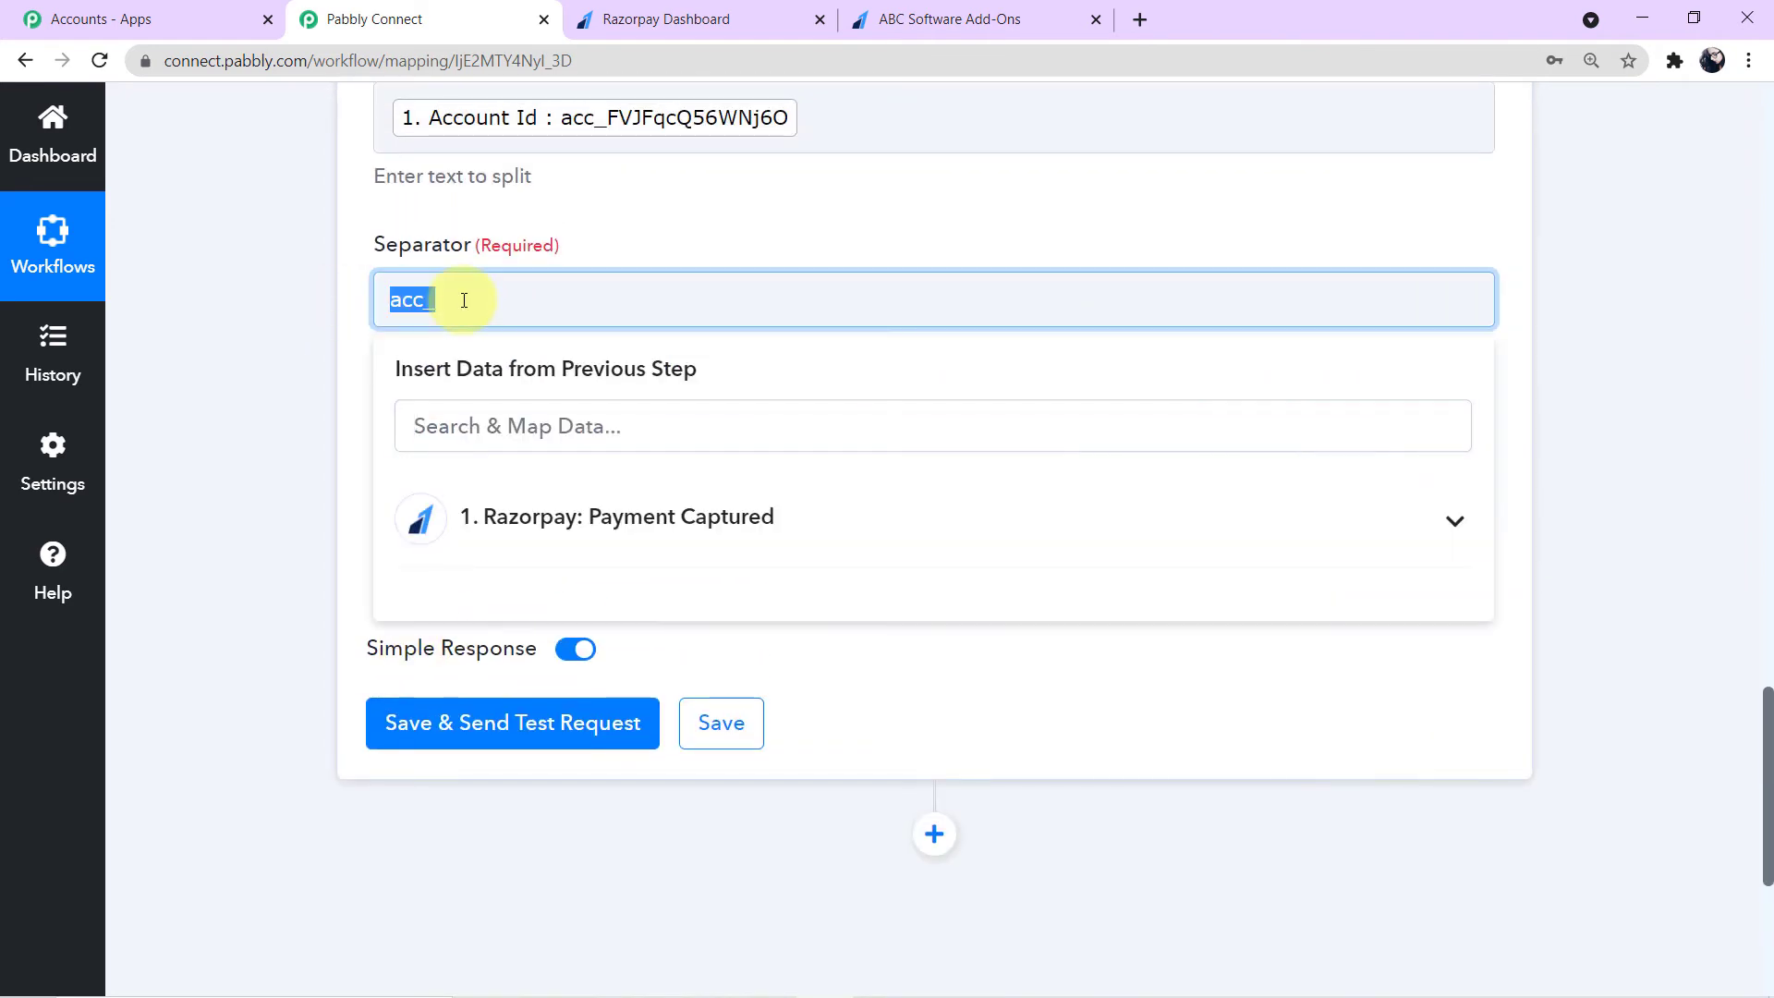
{"action": "left_click", "coordinate": [290, 336]}
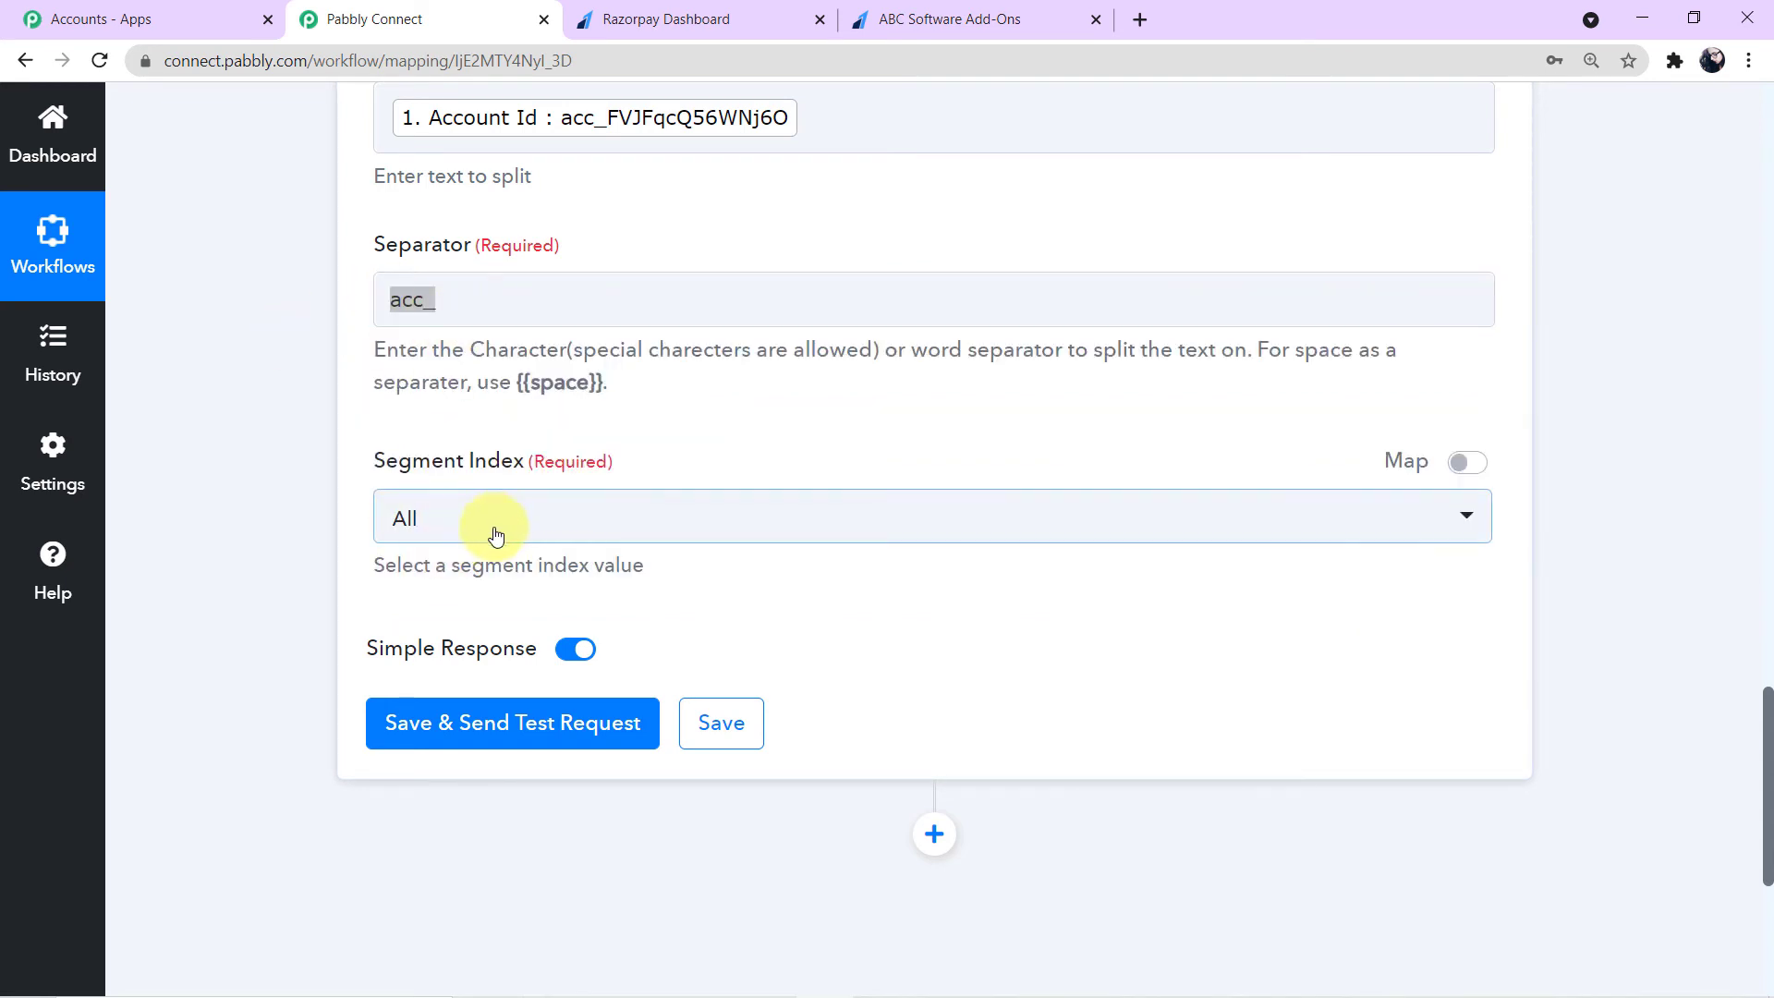
{"action": "left_click", "coordinate": [534, 727]}
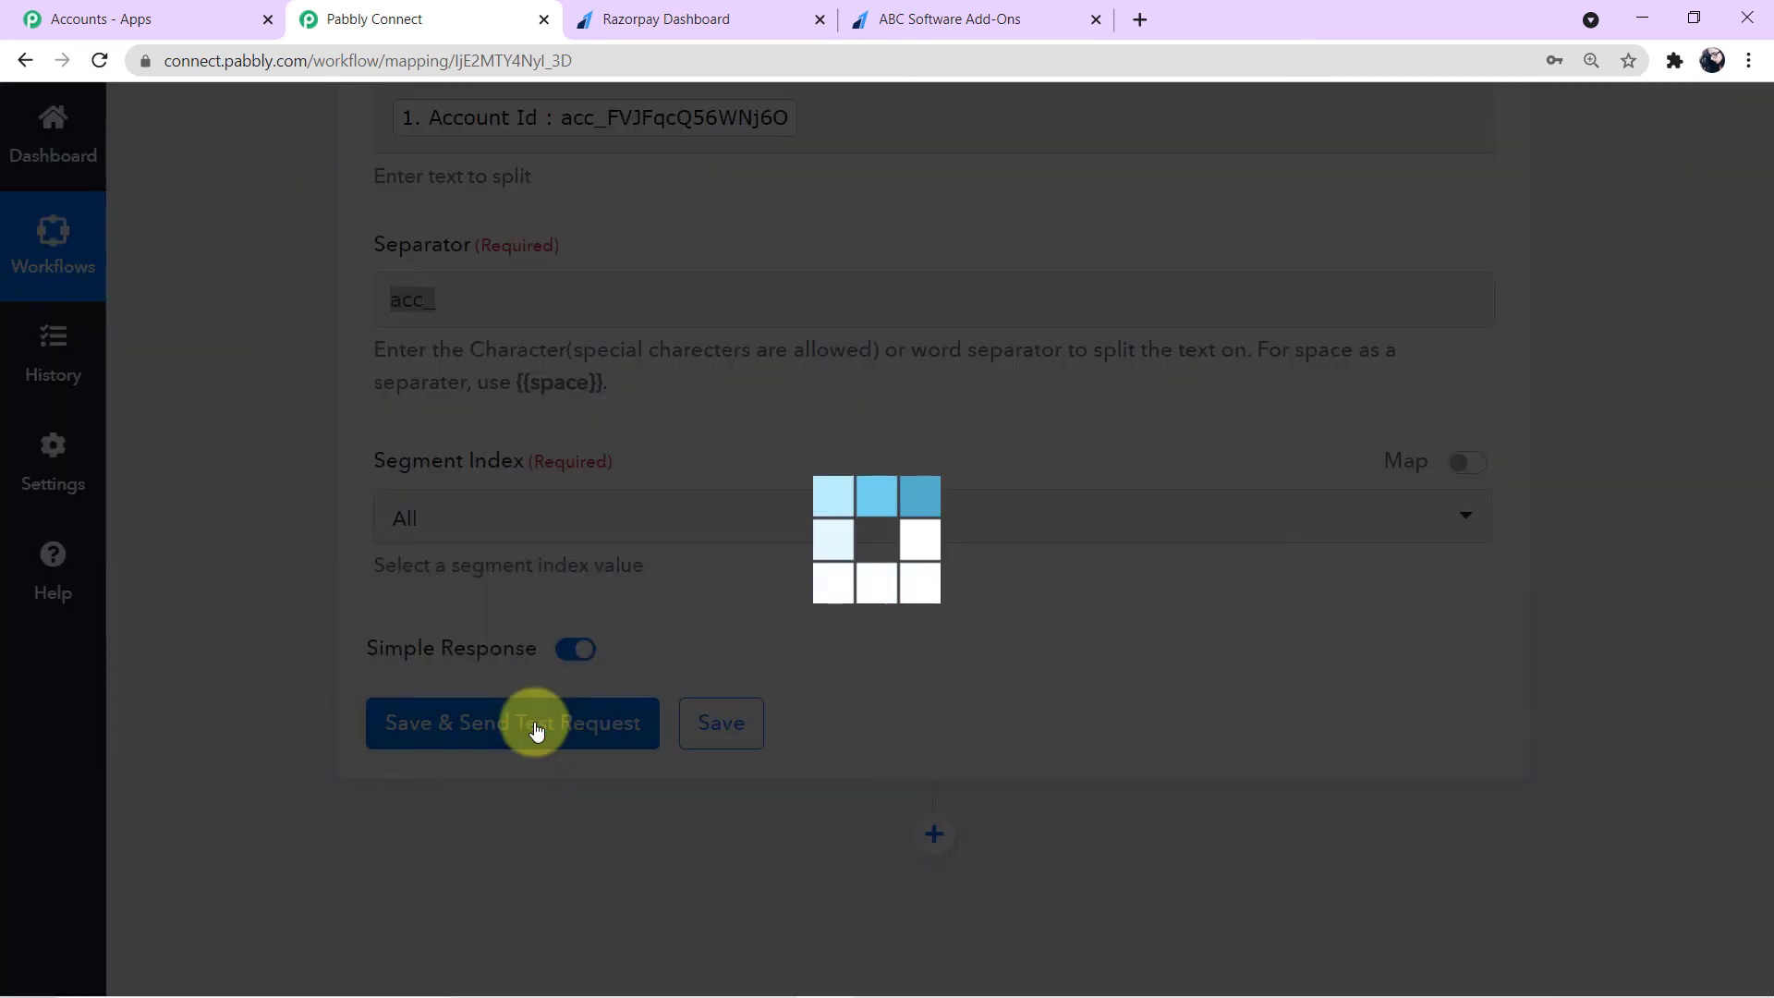
- Examine the split results in the test response
{"action": "scroll", "coordinate": [913, 593], "scroll_direction": "down", "scroll_amount": 3}
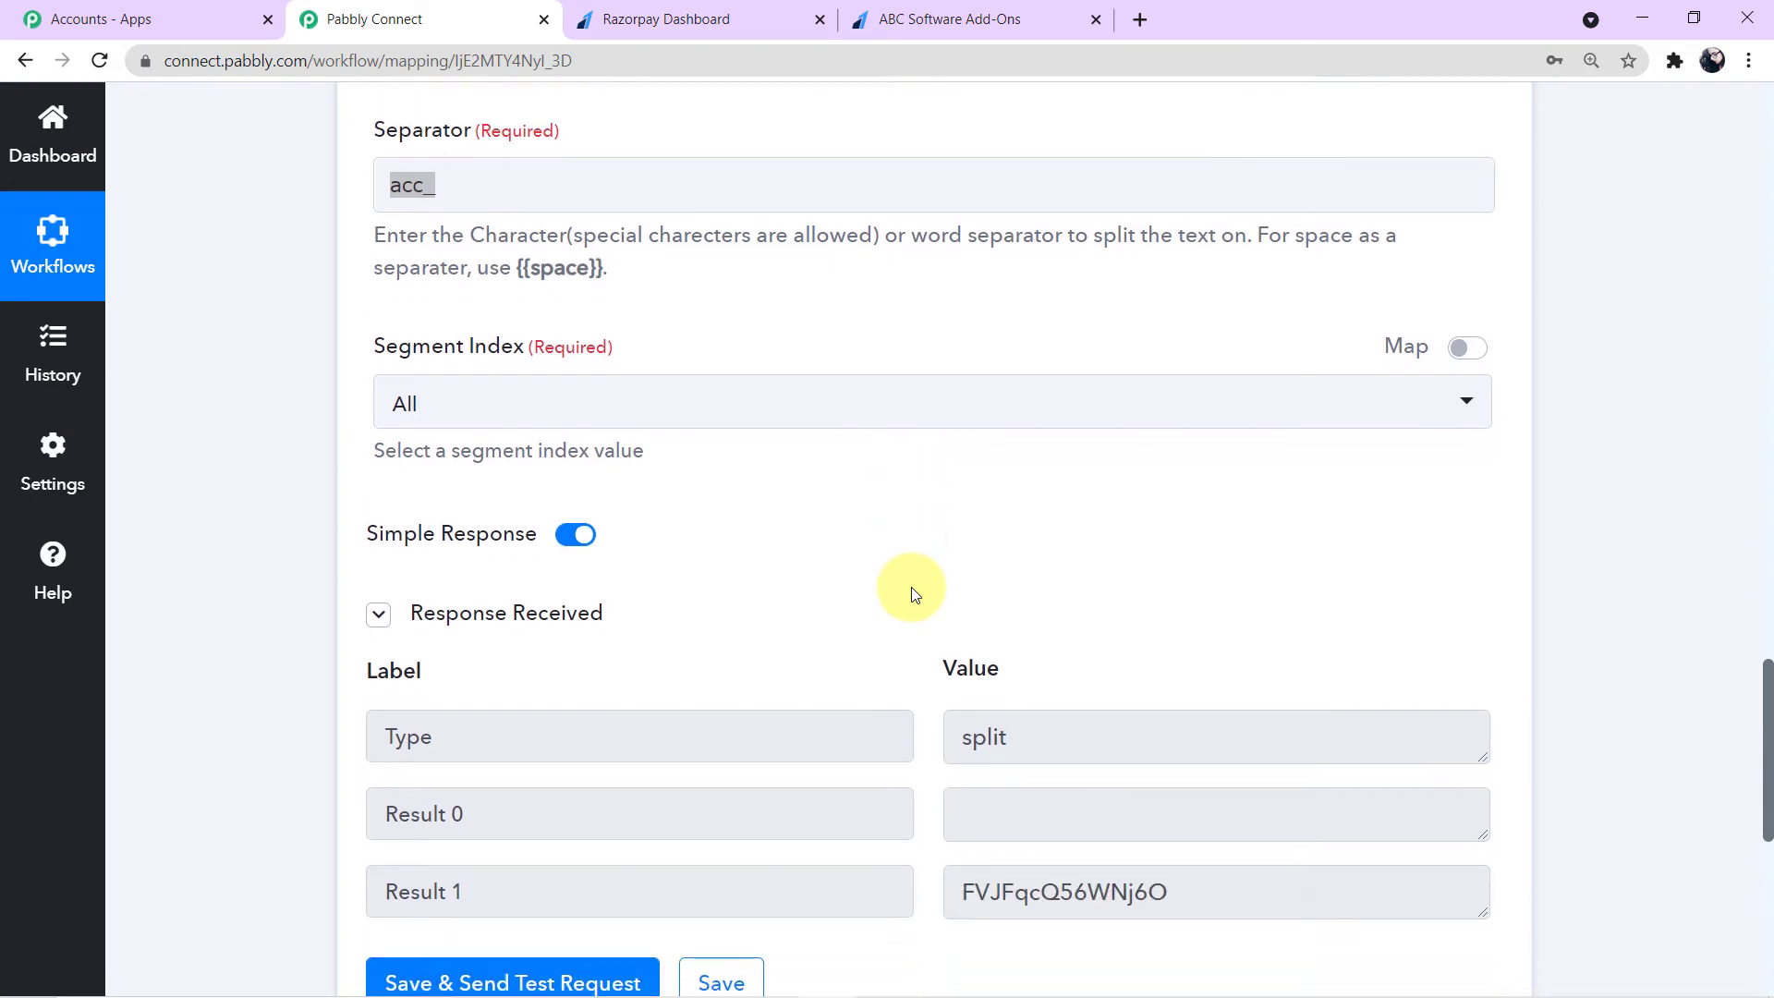
{"action": "left_click_drag", "start_coordinate": [957, 661], "coordinate": [1221, 677]}
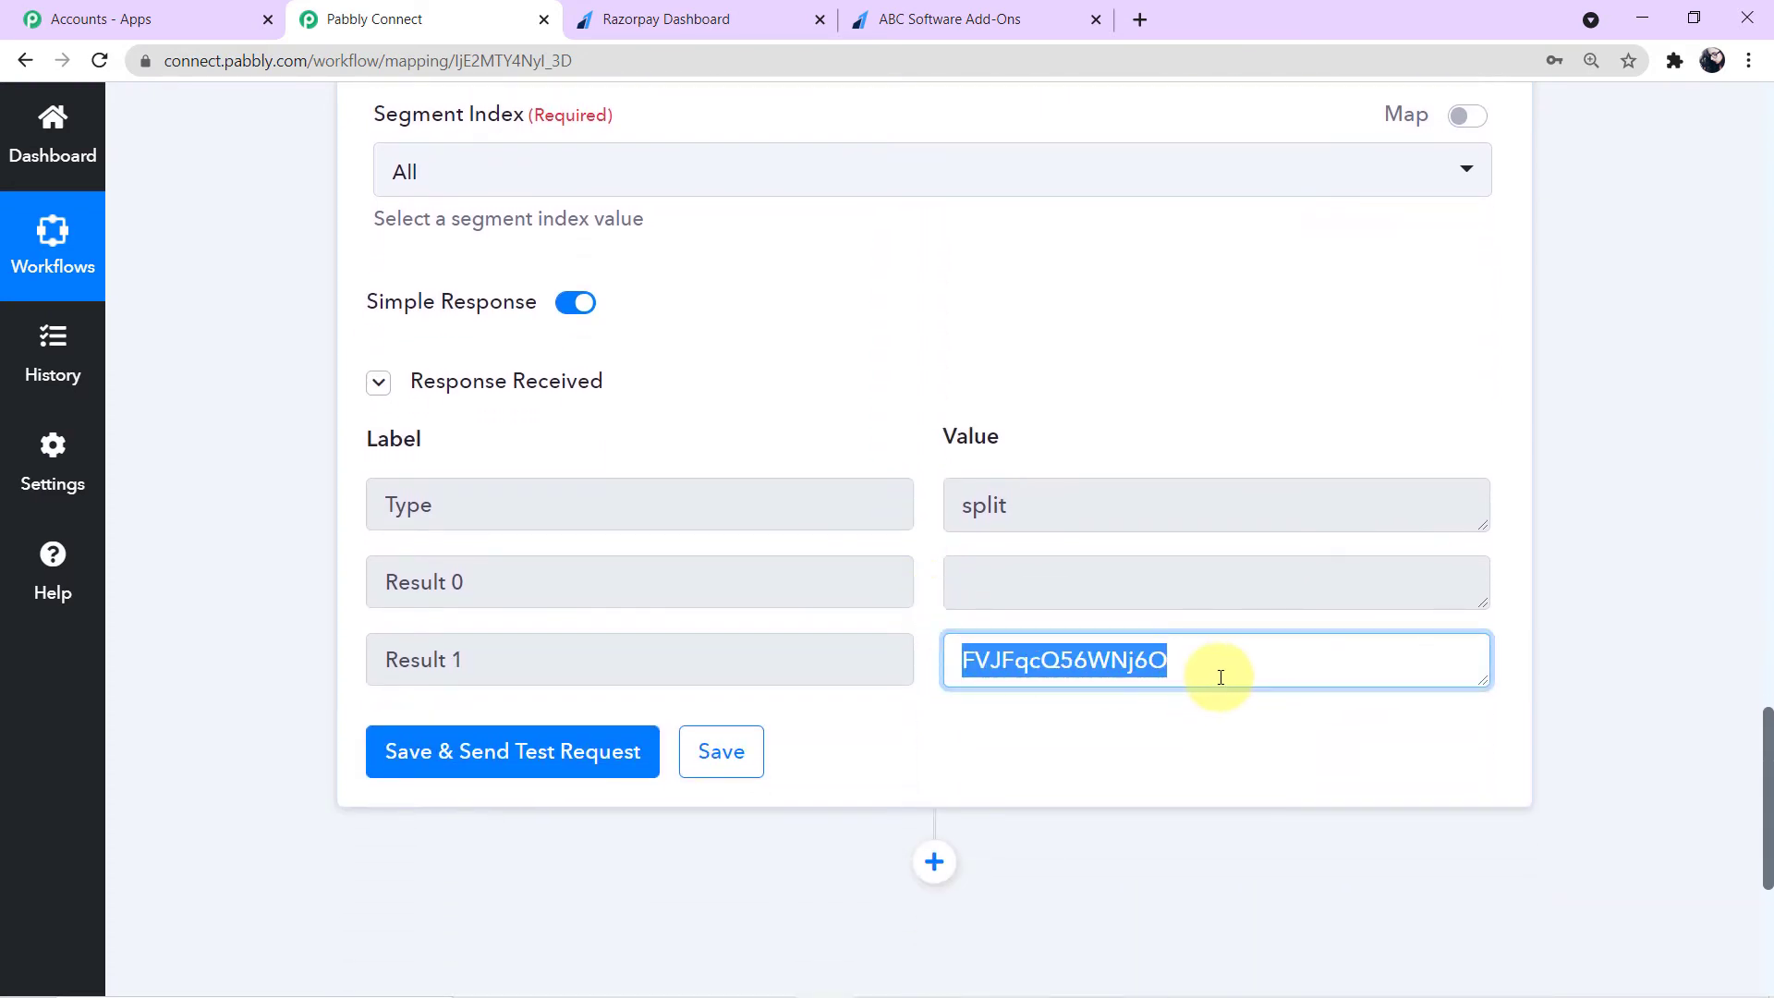
{"action": "left_click", "coordinate": [1220, 674]}
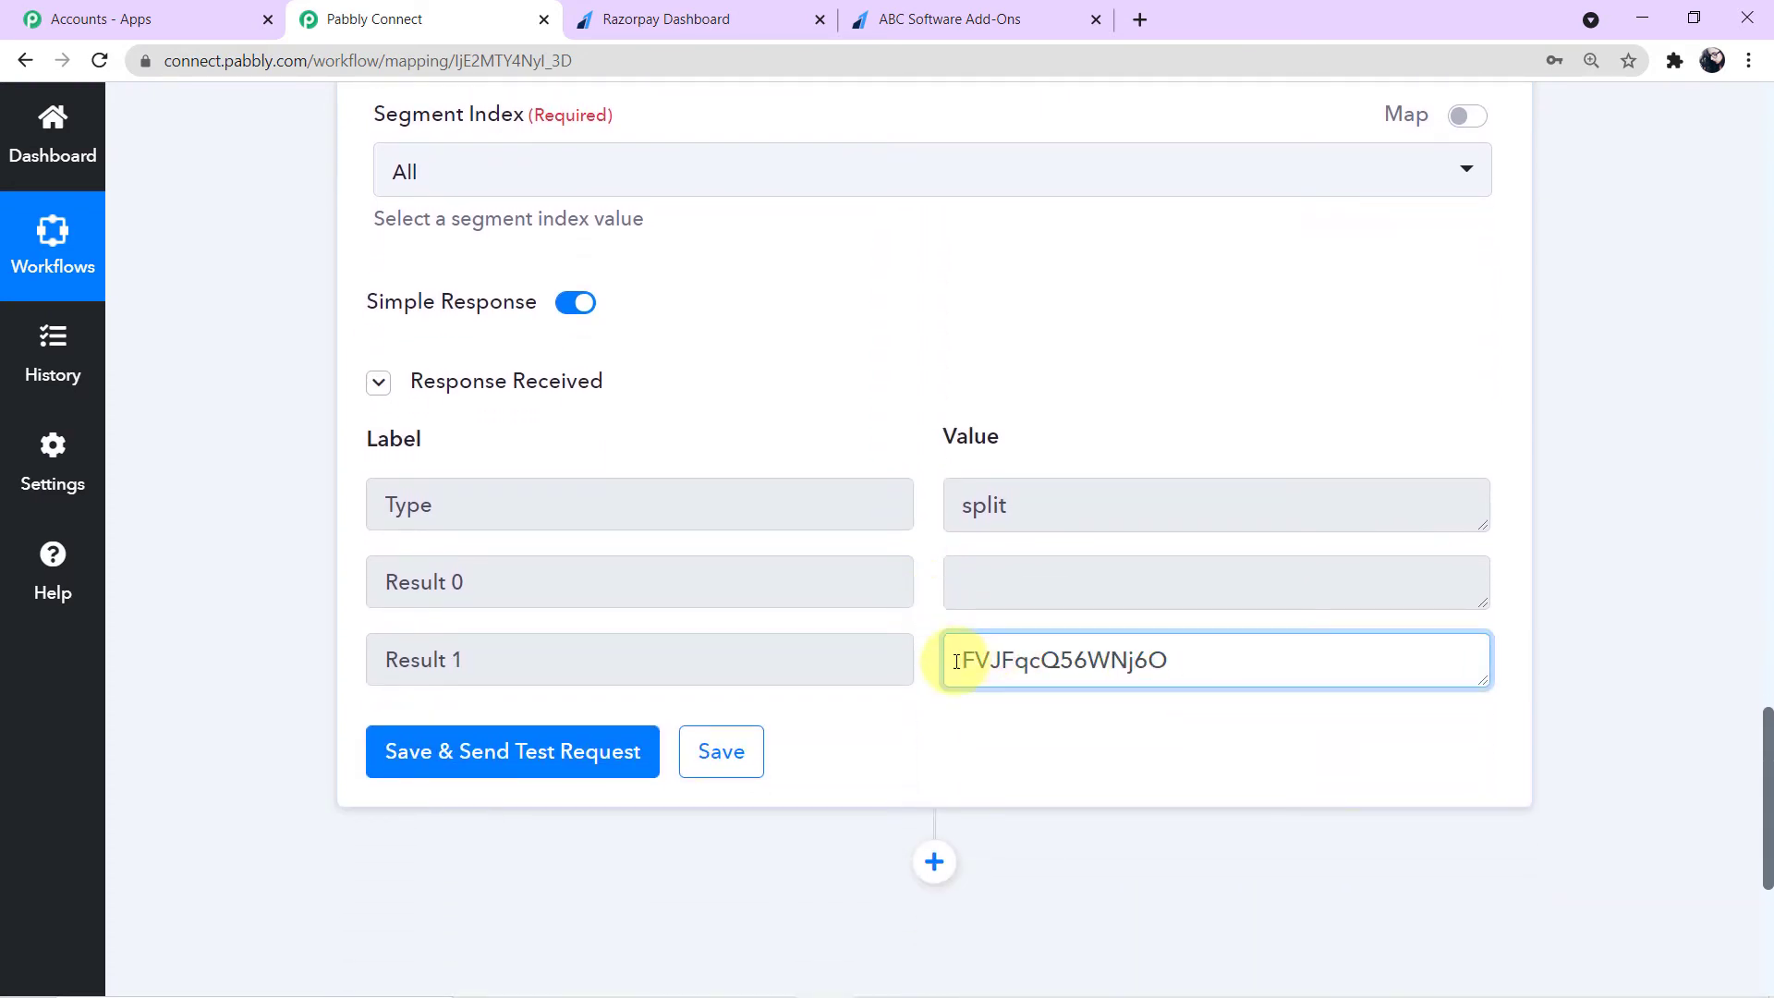
{"action": "left_click_drag", "start_coordinate": [952, 657], "coordinate": [1195, 673]}
{"action": "left_click", "coordinate": [1217, 662]}
{"action": "scroll", "coordinate": [1224, 663], "scroll_direction": "up", "scroll_amount": 4}
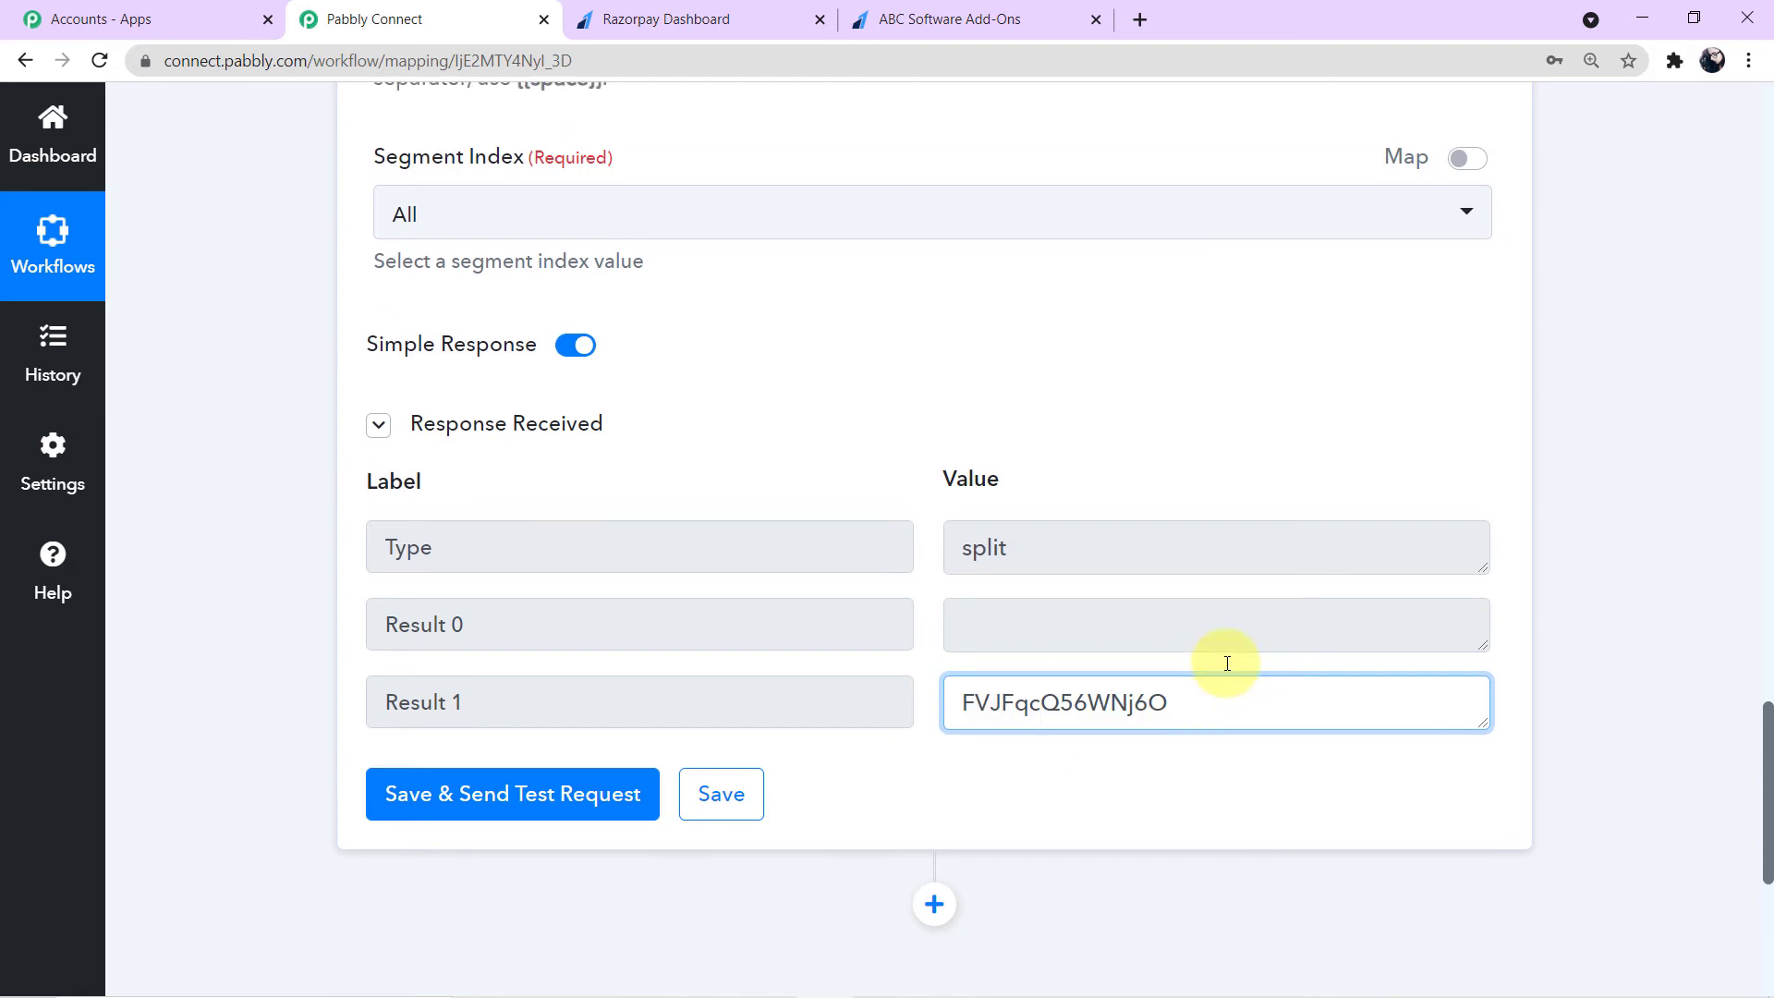
{"action": "scroll", "coordinate": [1227, 663], "scroll_direction": "up", "scroll_amount": 3}
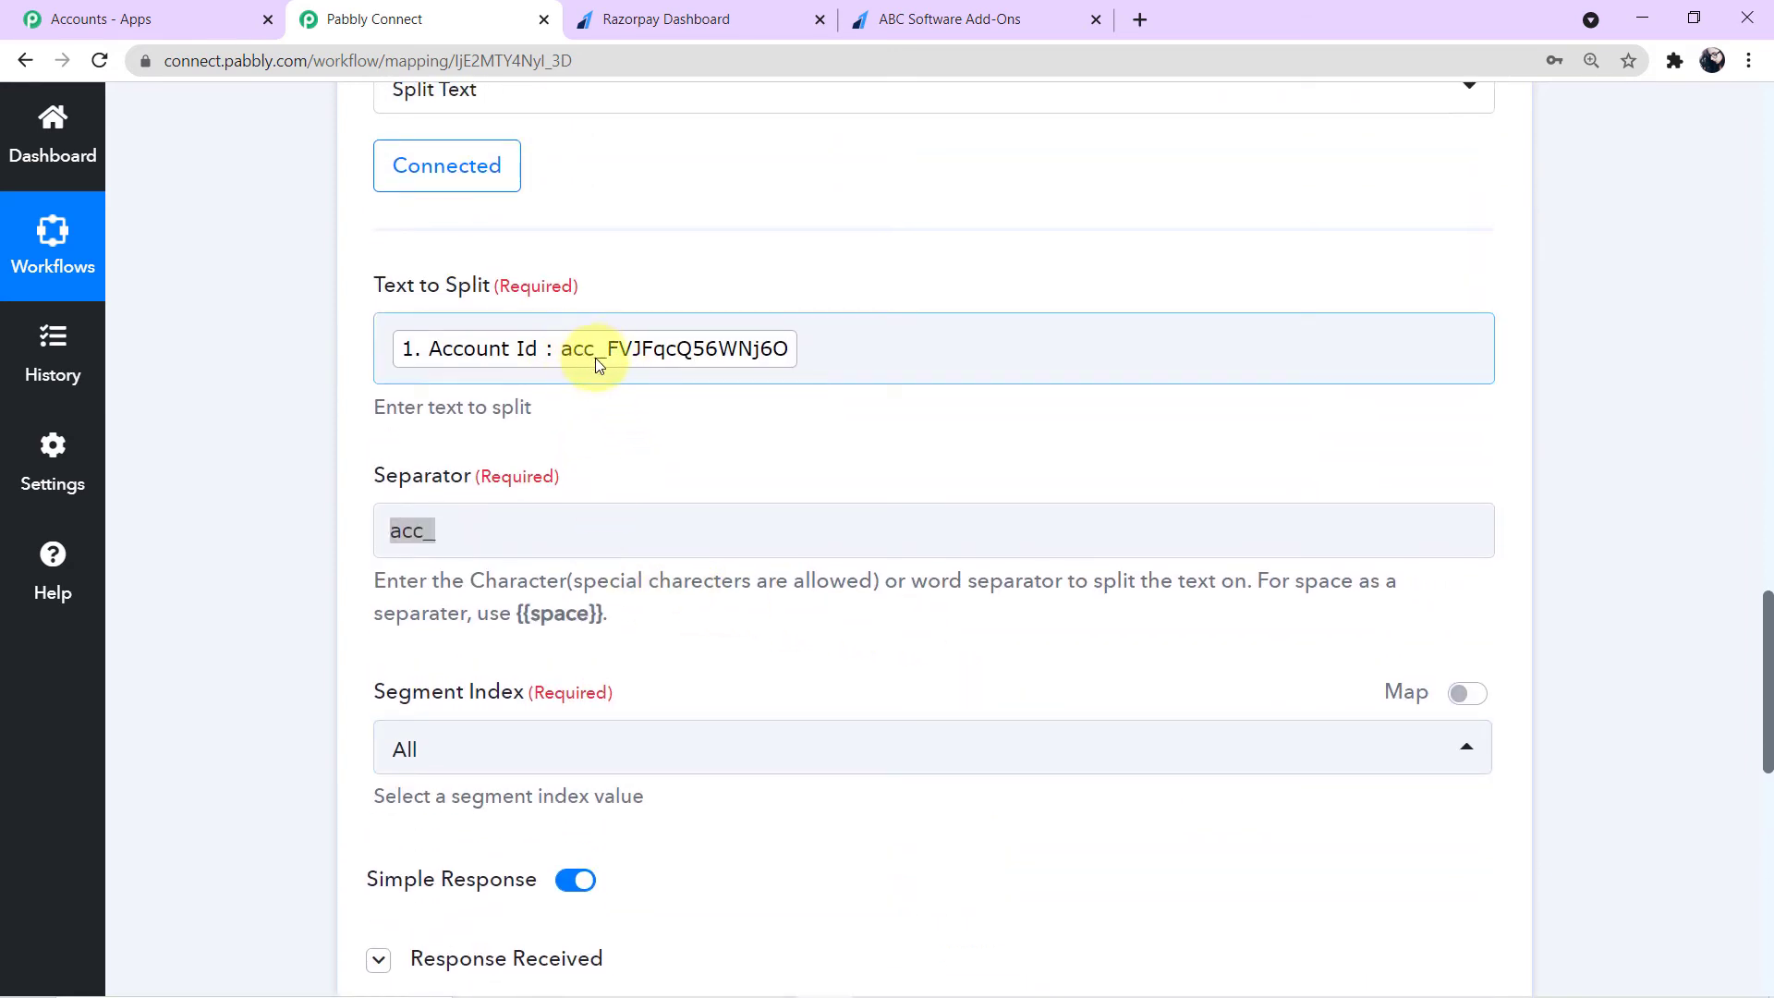
- Examine the Result 1 value in the Split Text response
{"action": "scroll", "coordinate": [677, 447], "scroll_direction": "down", "scroll_amount": 5}
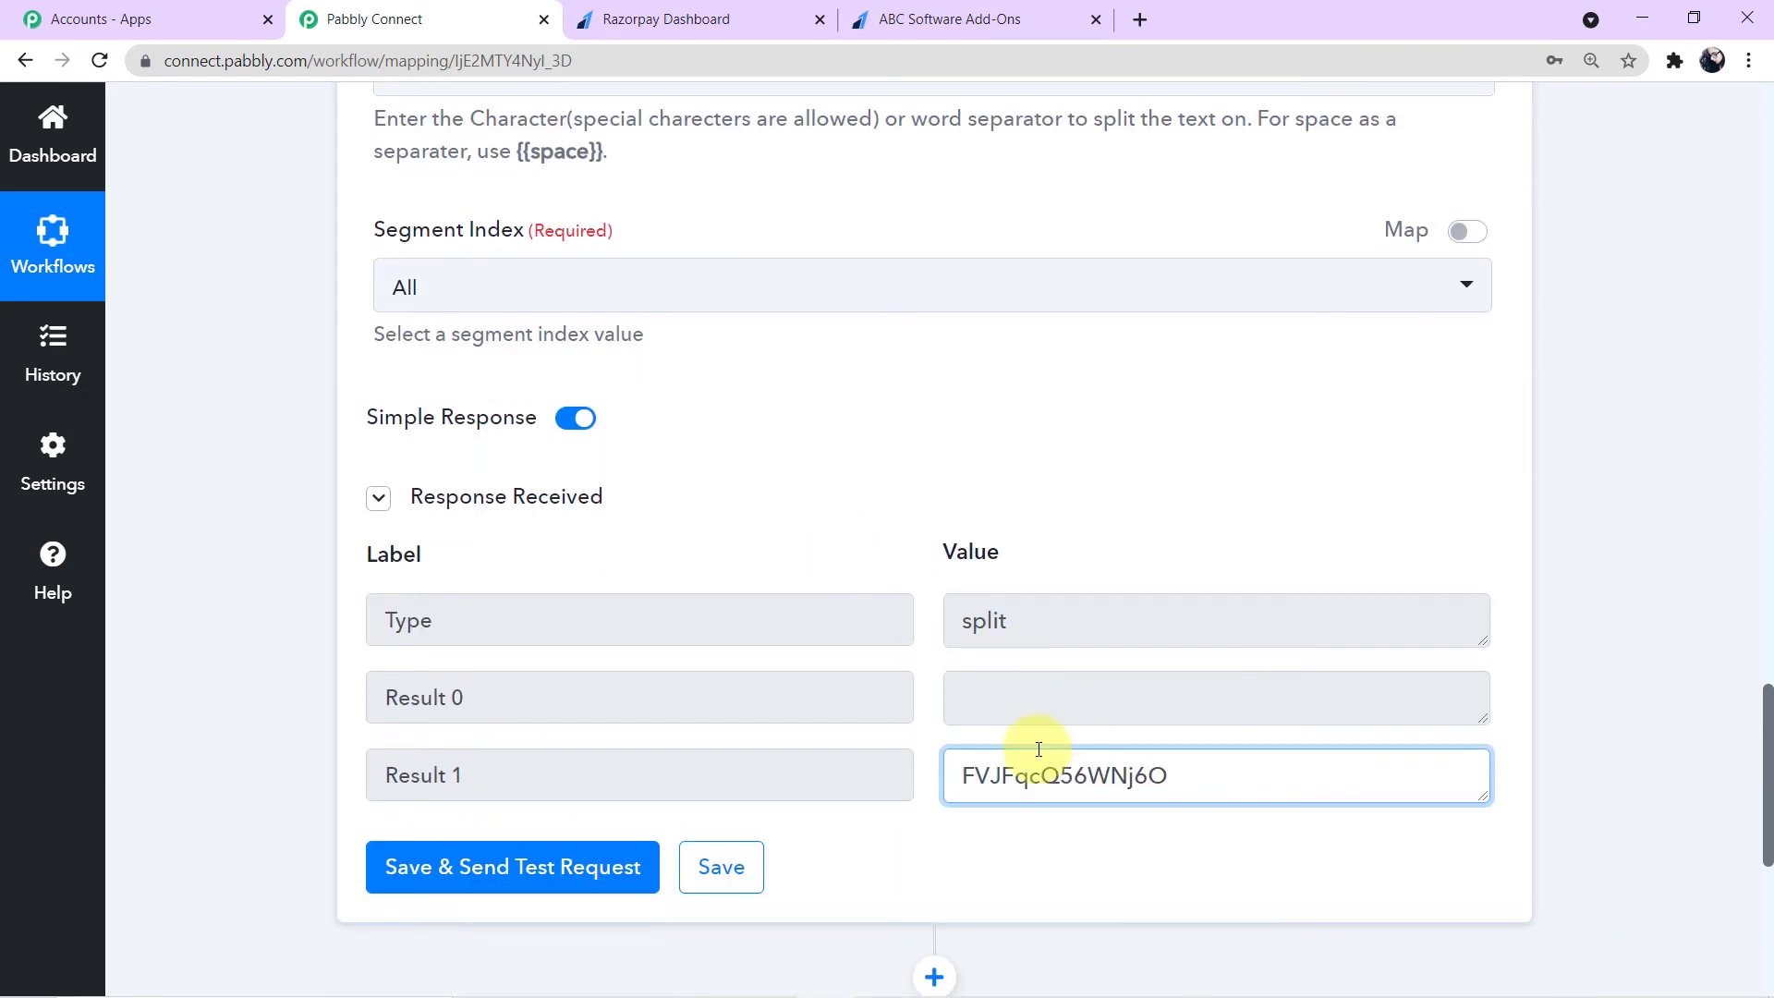
{"action": "left_click_drag", "start_coordinate": [949, 779], "coordinate": [1177, 776]}
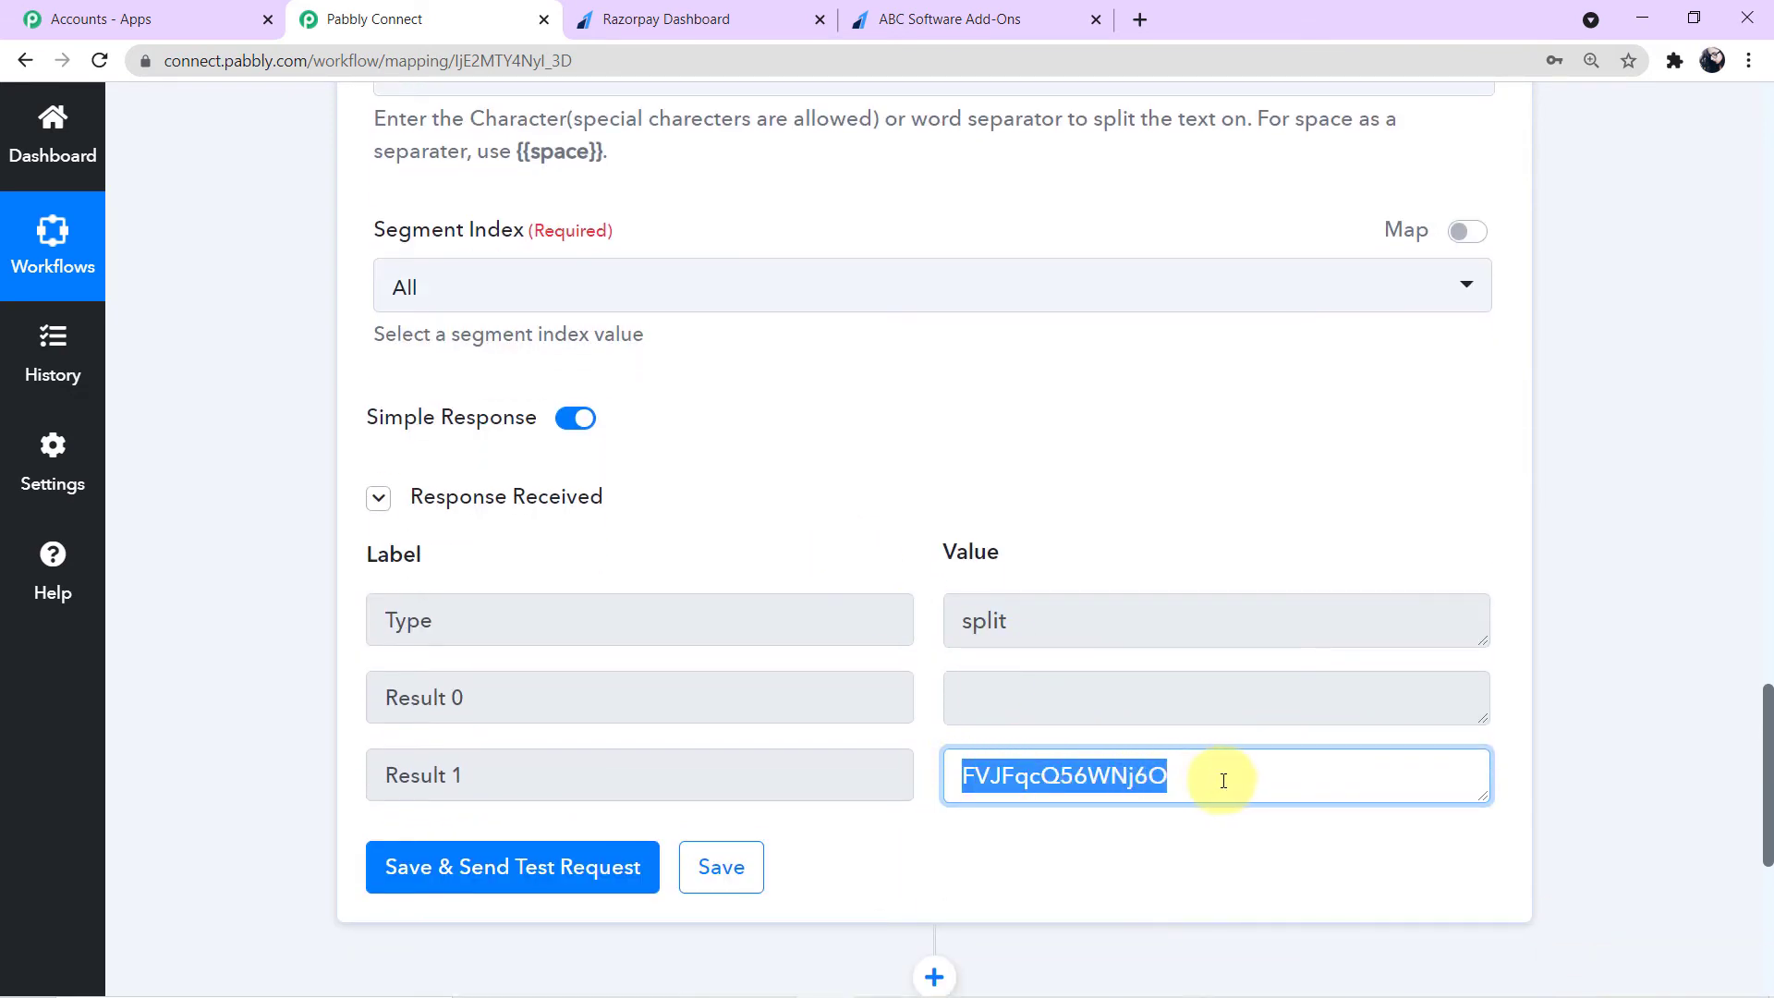
{"action": "left_click", "coordinate": [1223, 776]}
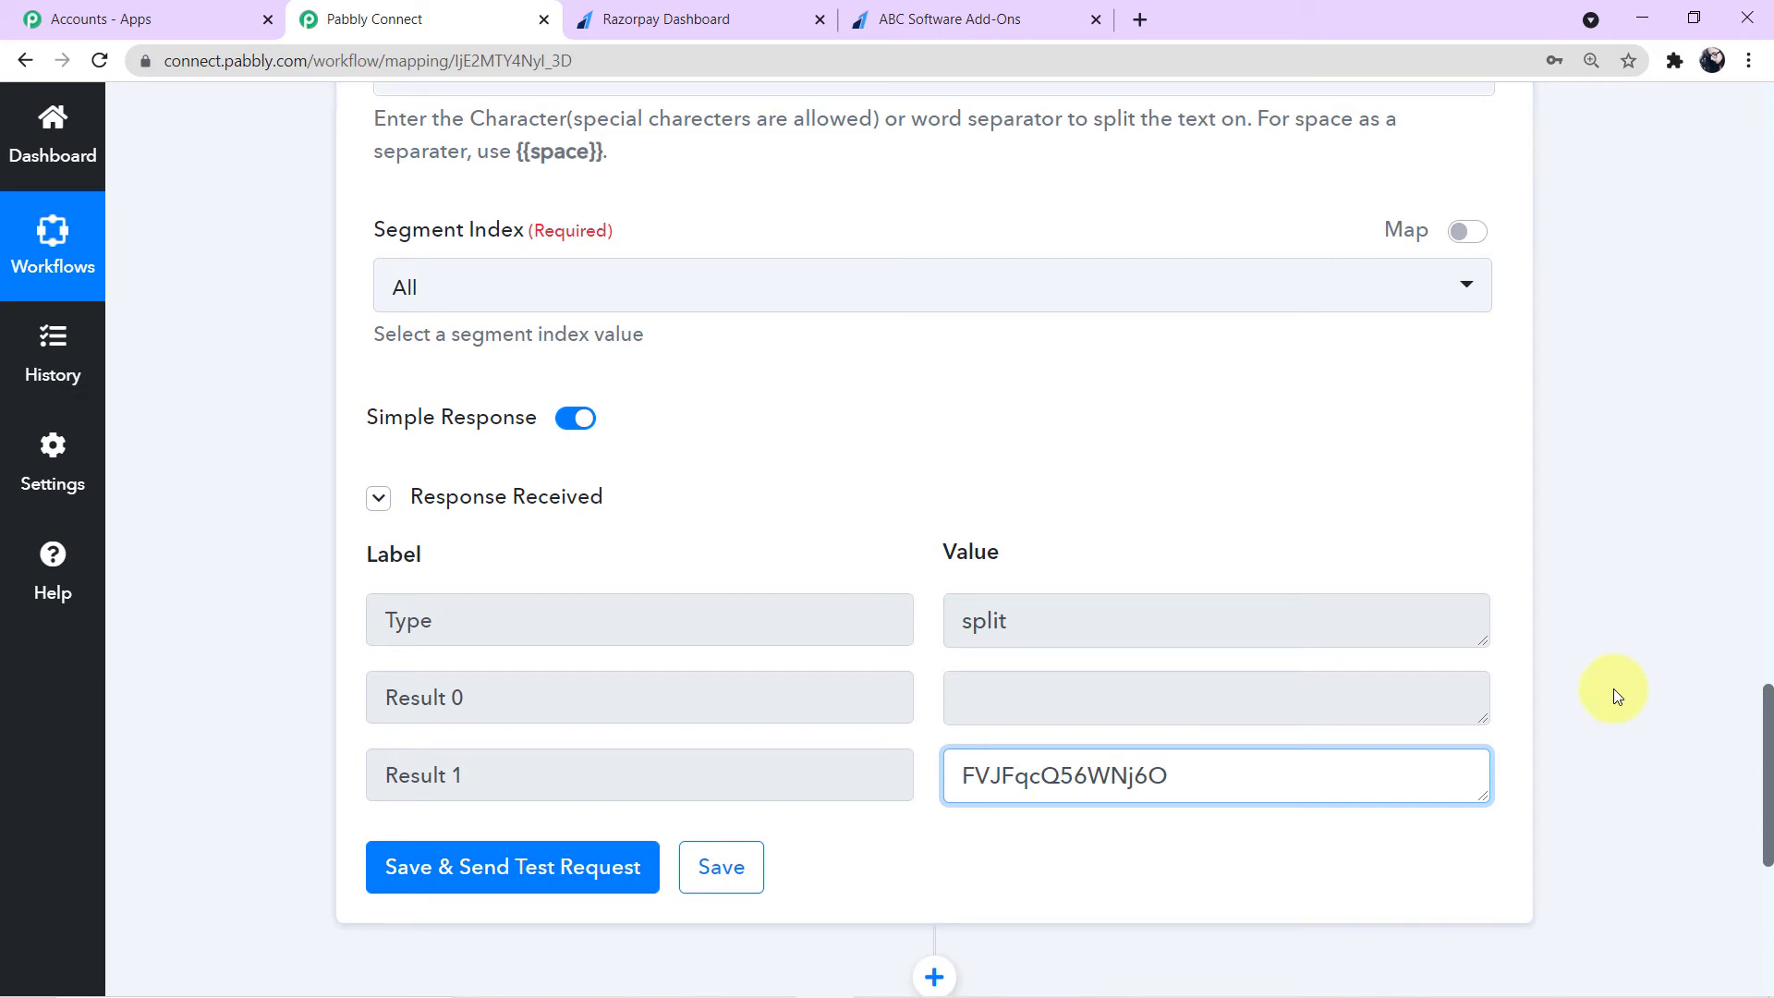
{"action": "scroll", "coordinate": [1613, 689], "scroll_direction": "up", "scroll_amount": 1}
{"action": "scroll", "coordinate": [1613, 689], "scroll_direction": "down", "scroll_amount": 1}
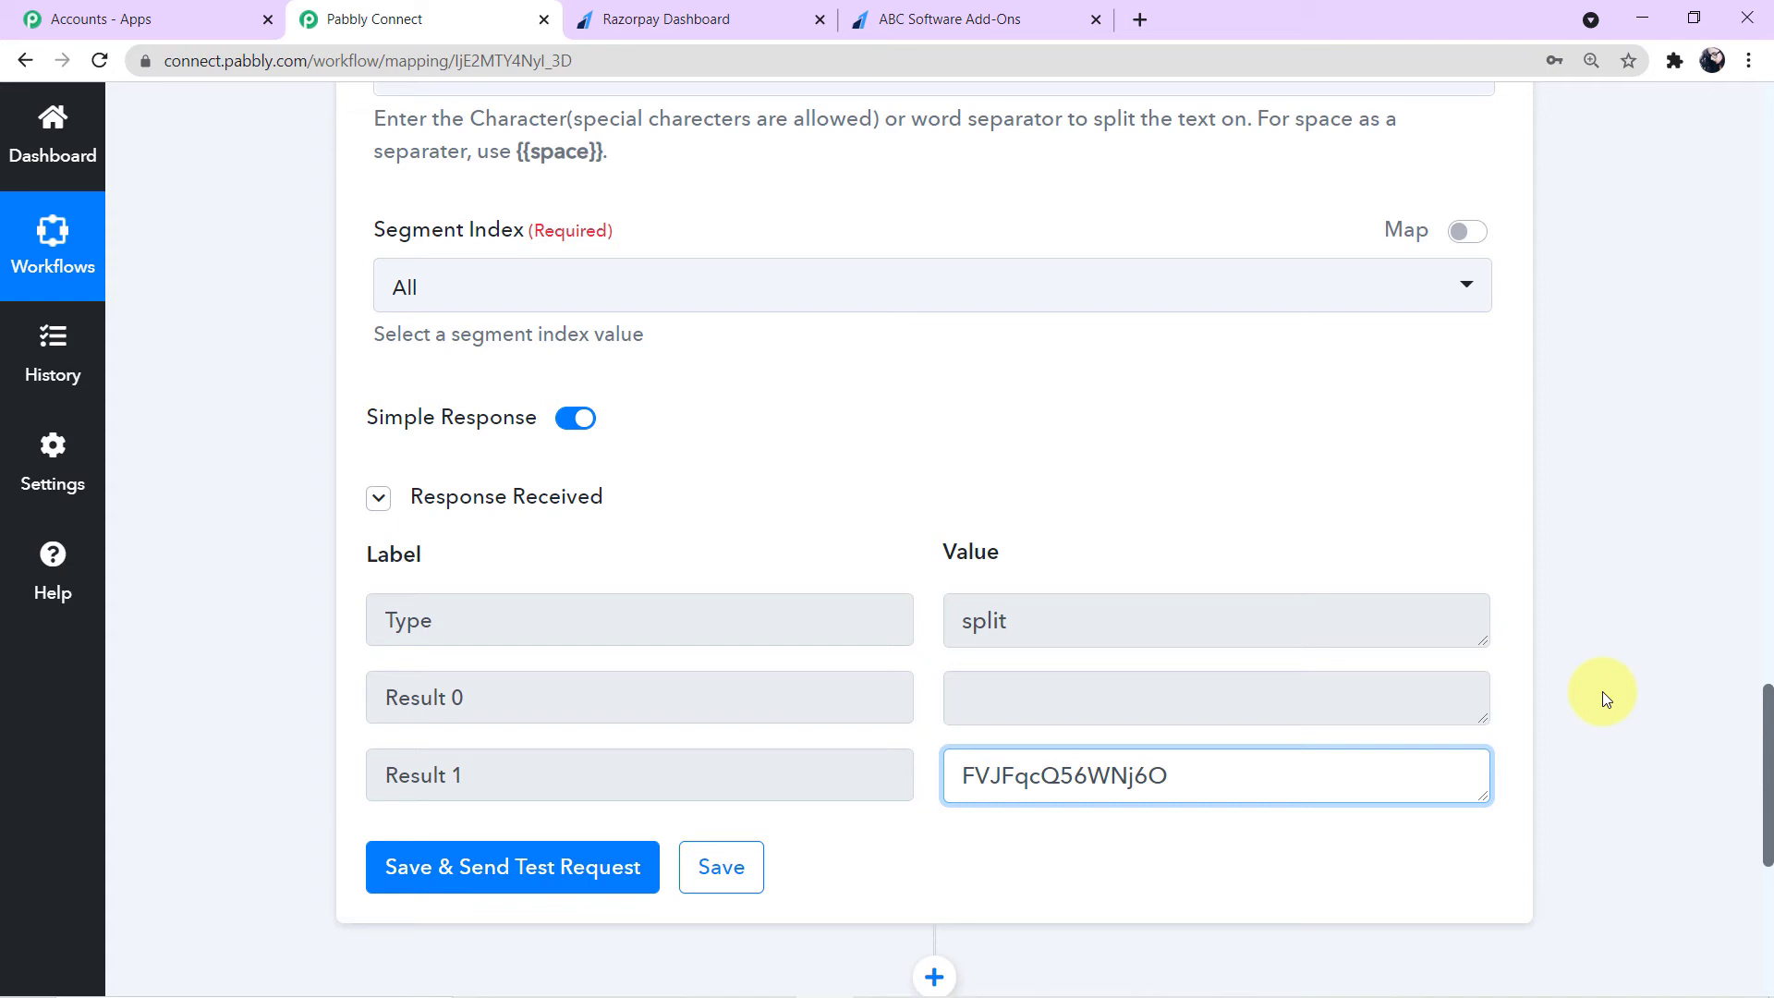
{"action": "scroll", "coordinate": [1589, 573], "scroll_direction": "down", "scroll_amount": 7}
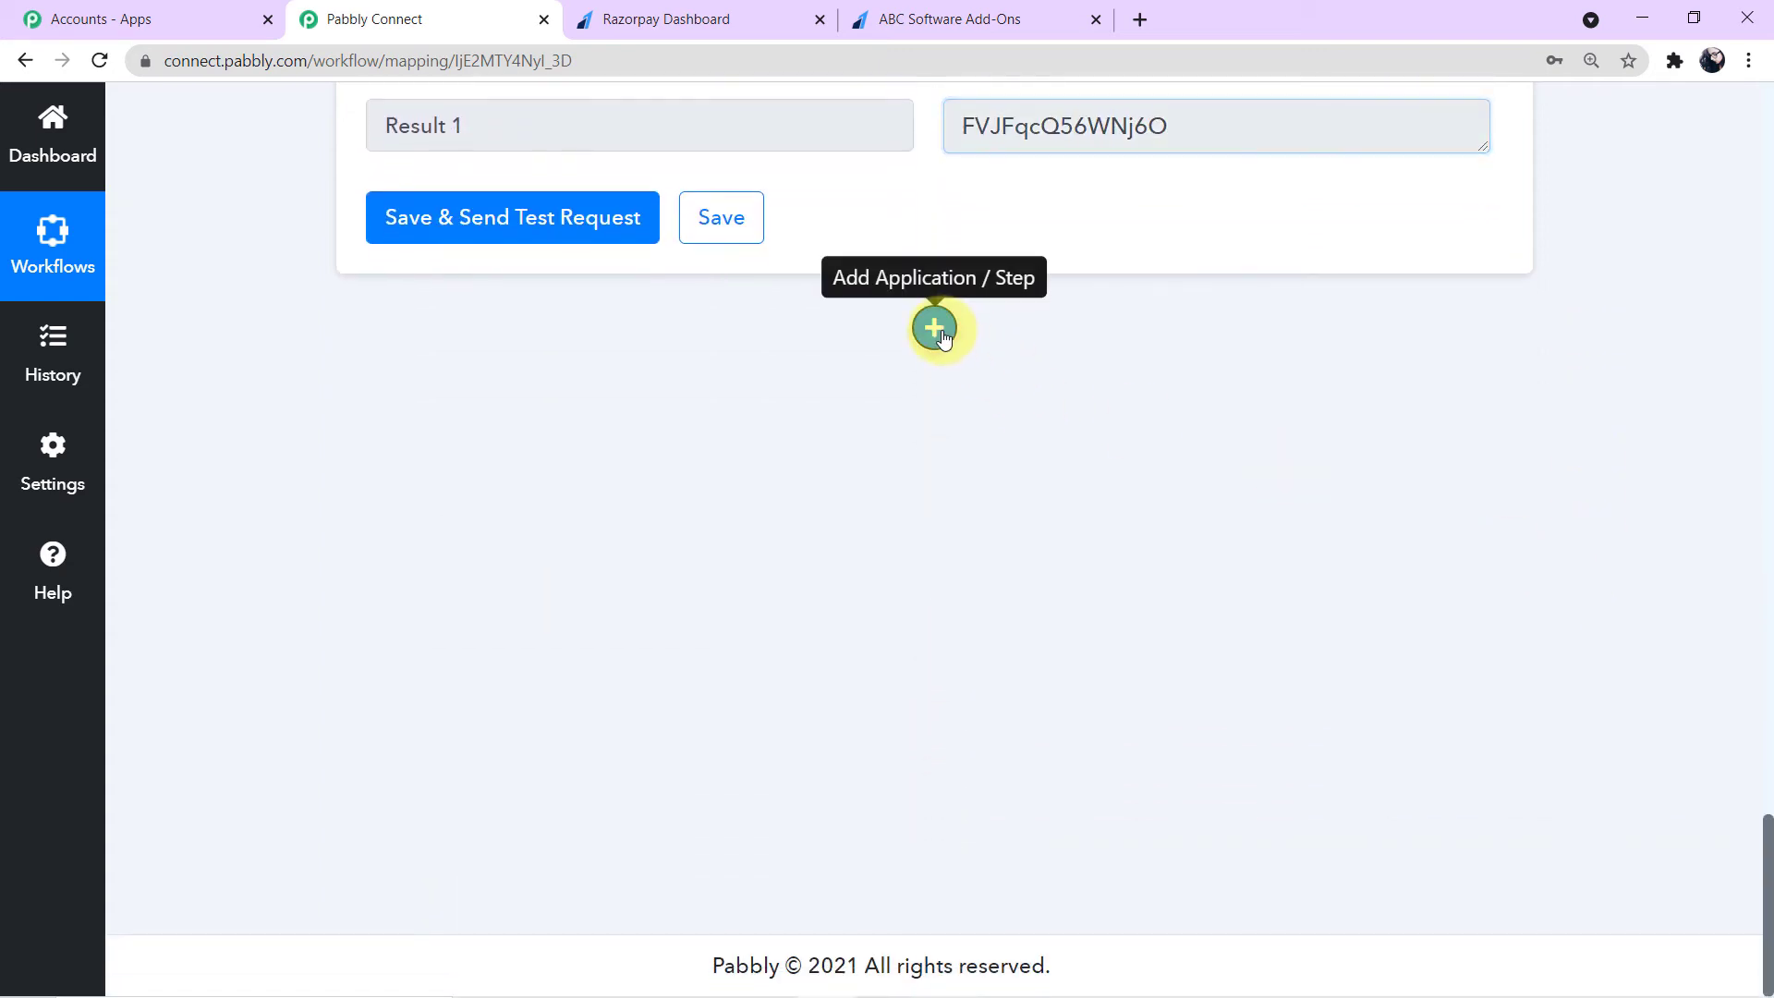
- Add a new action step after Split Text and choose the Gmail app
{"action": "left_click", "coordinate": [937, 330]}
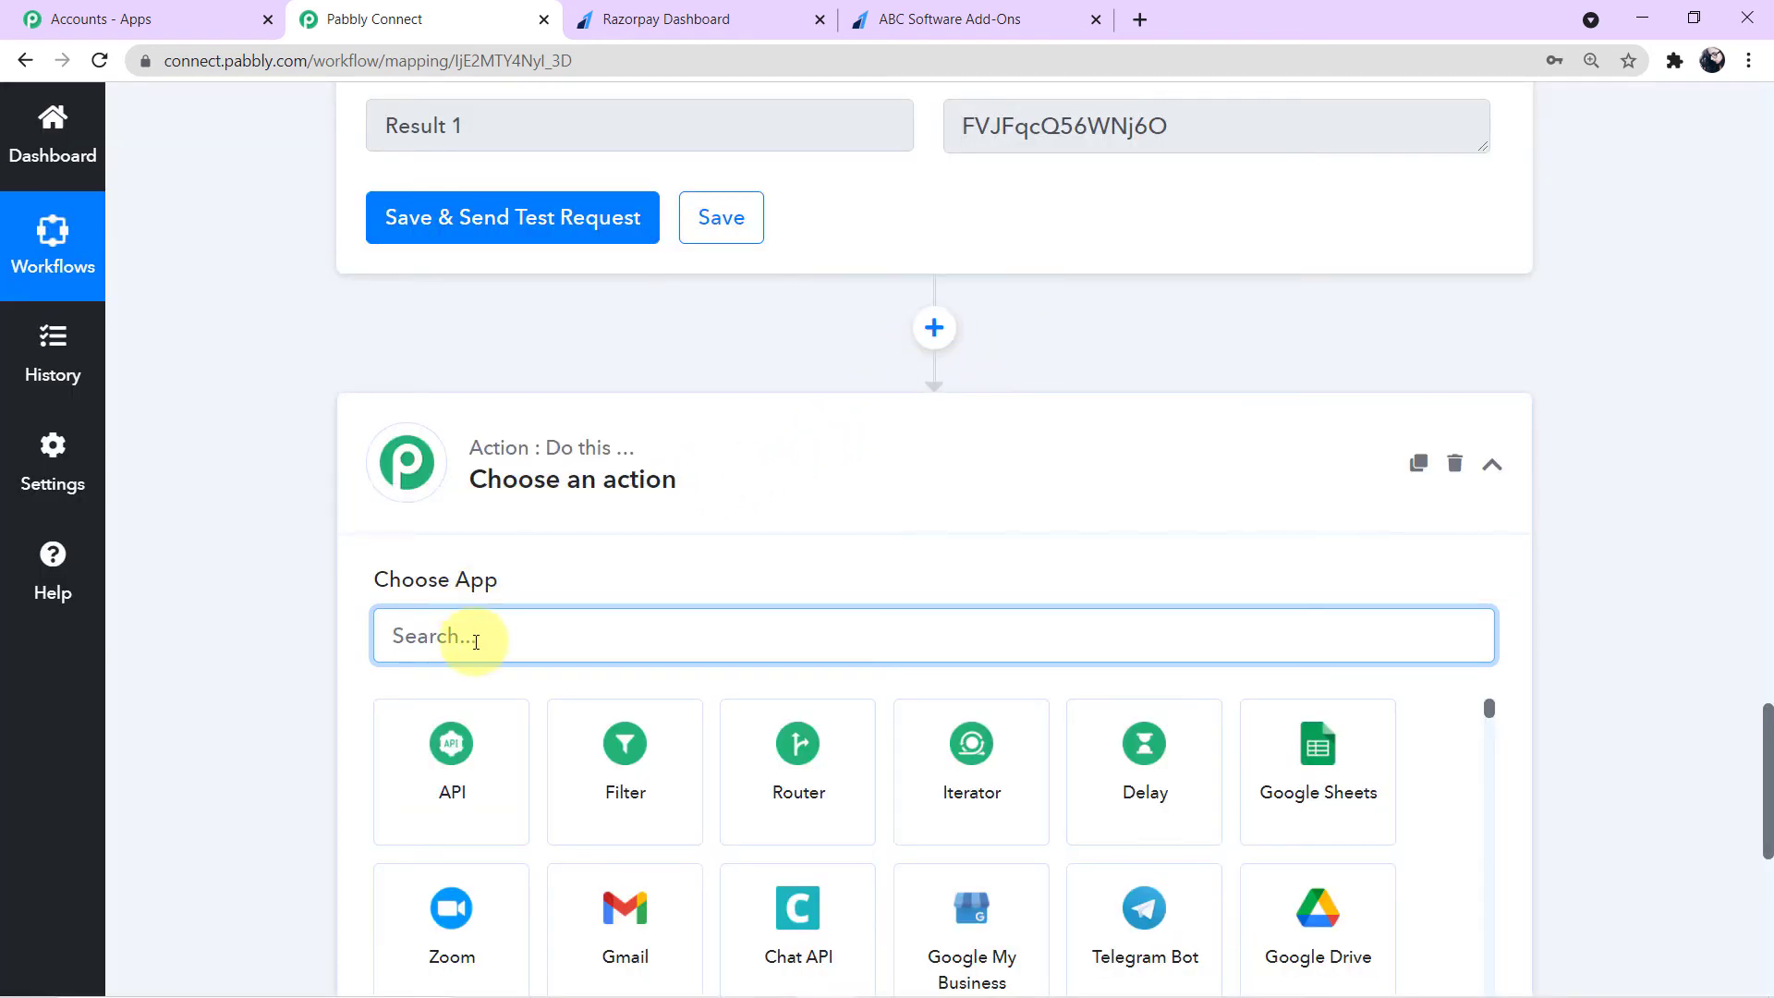
{"action": "type", "text": "gmail"}
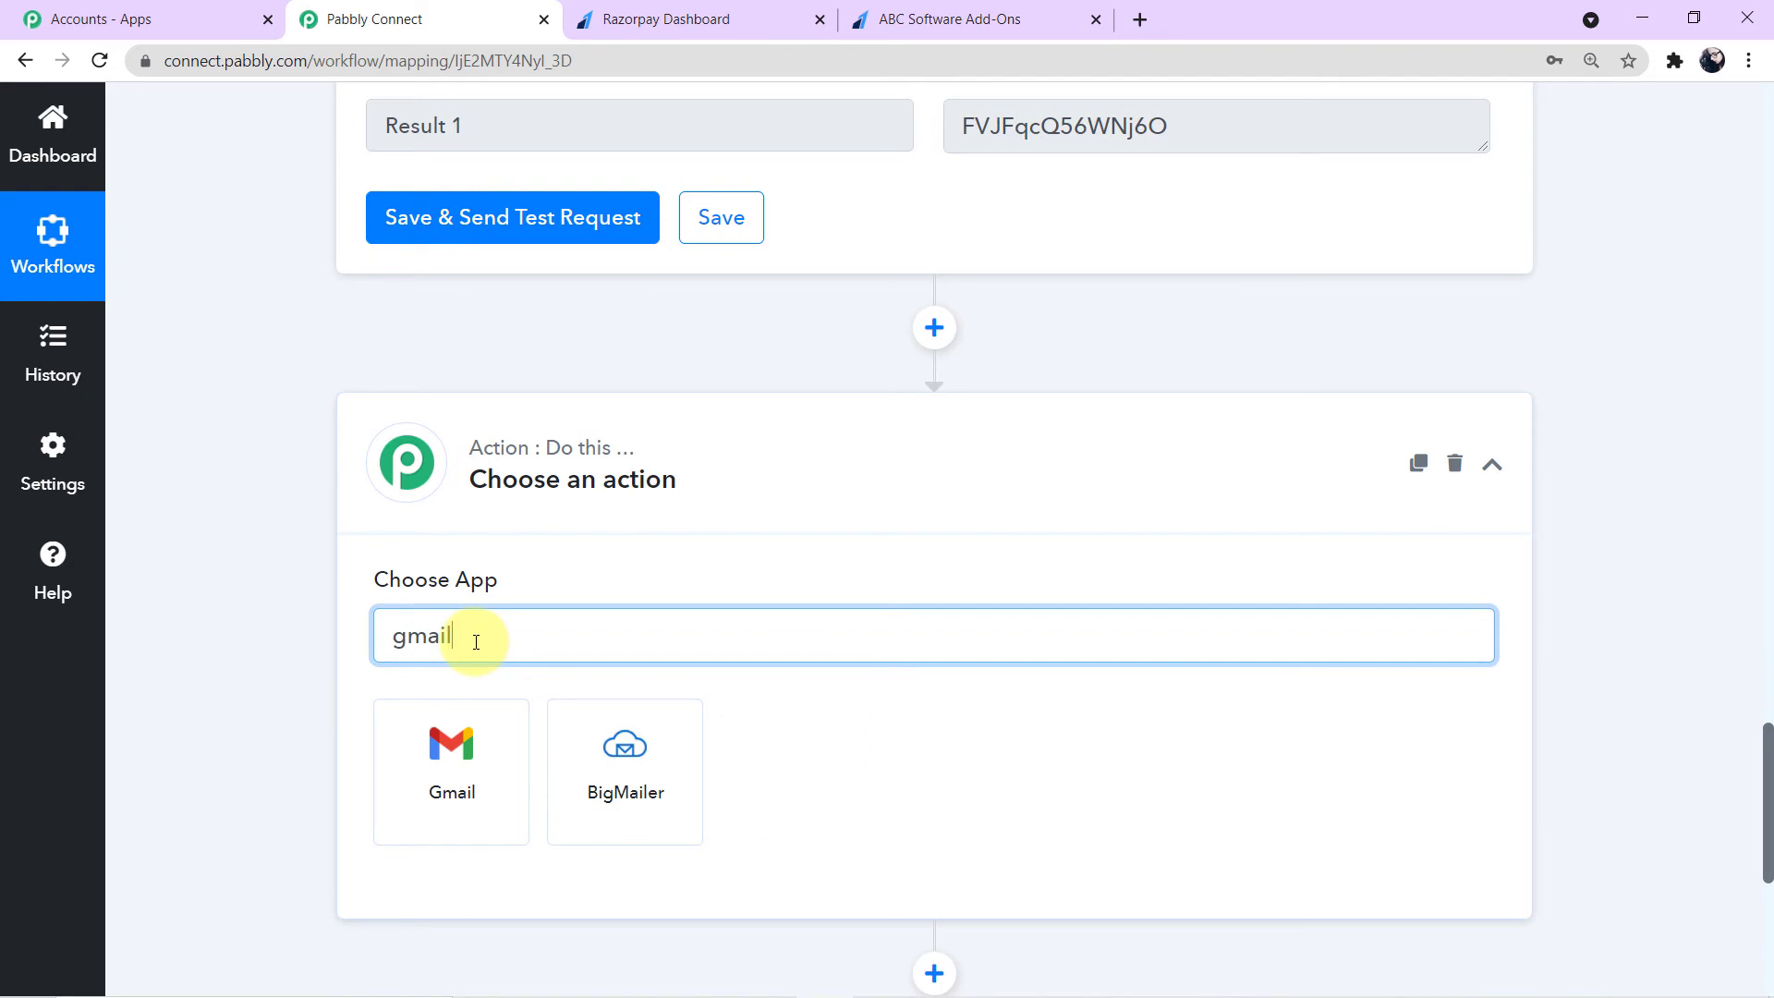
{"action": "left_click", "coordinate": [499, 813]}
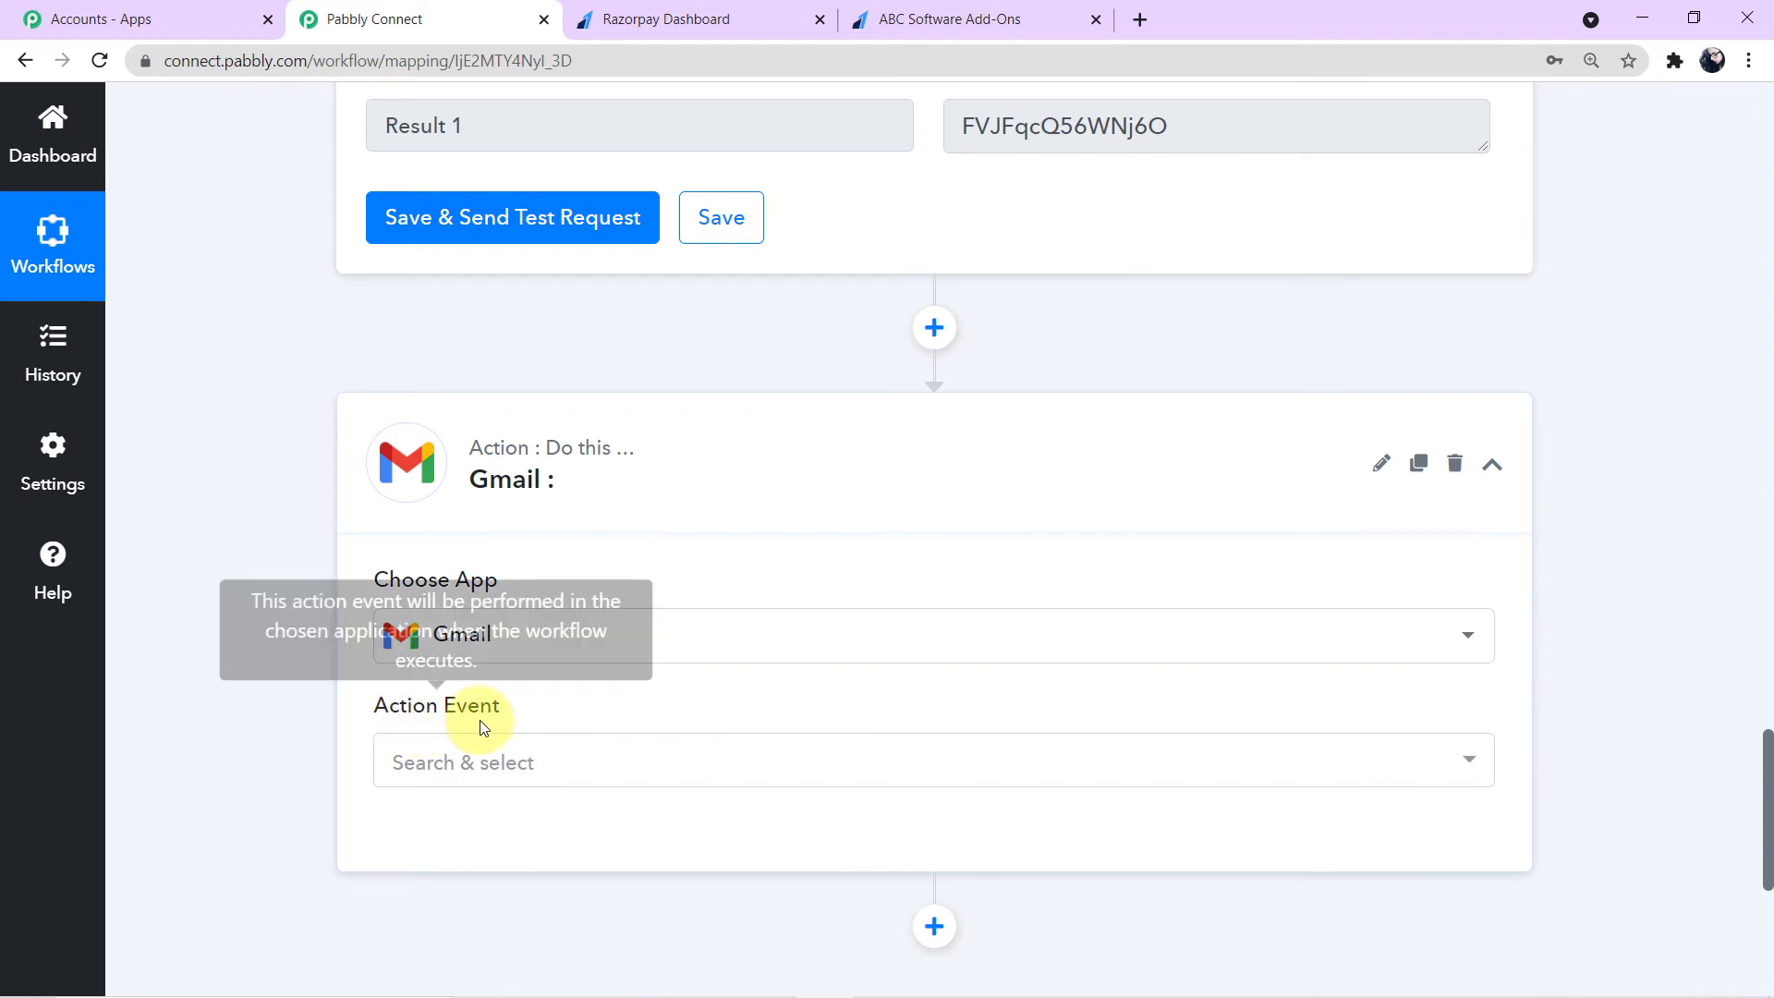
- Set the Gmail action event to Send an Email
{"action": "scroll", "coordinate": [601, 706], "scroll_direction": "down", "scroll_amount": 1}
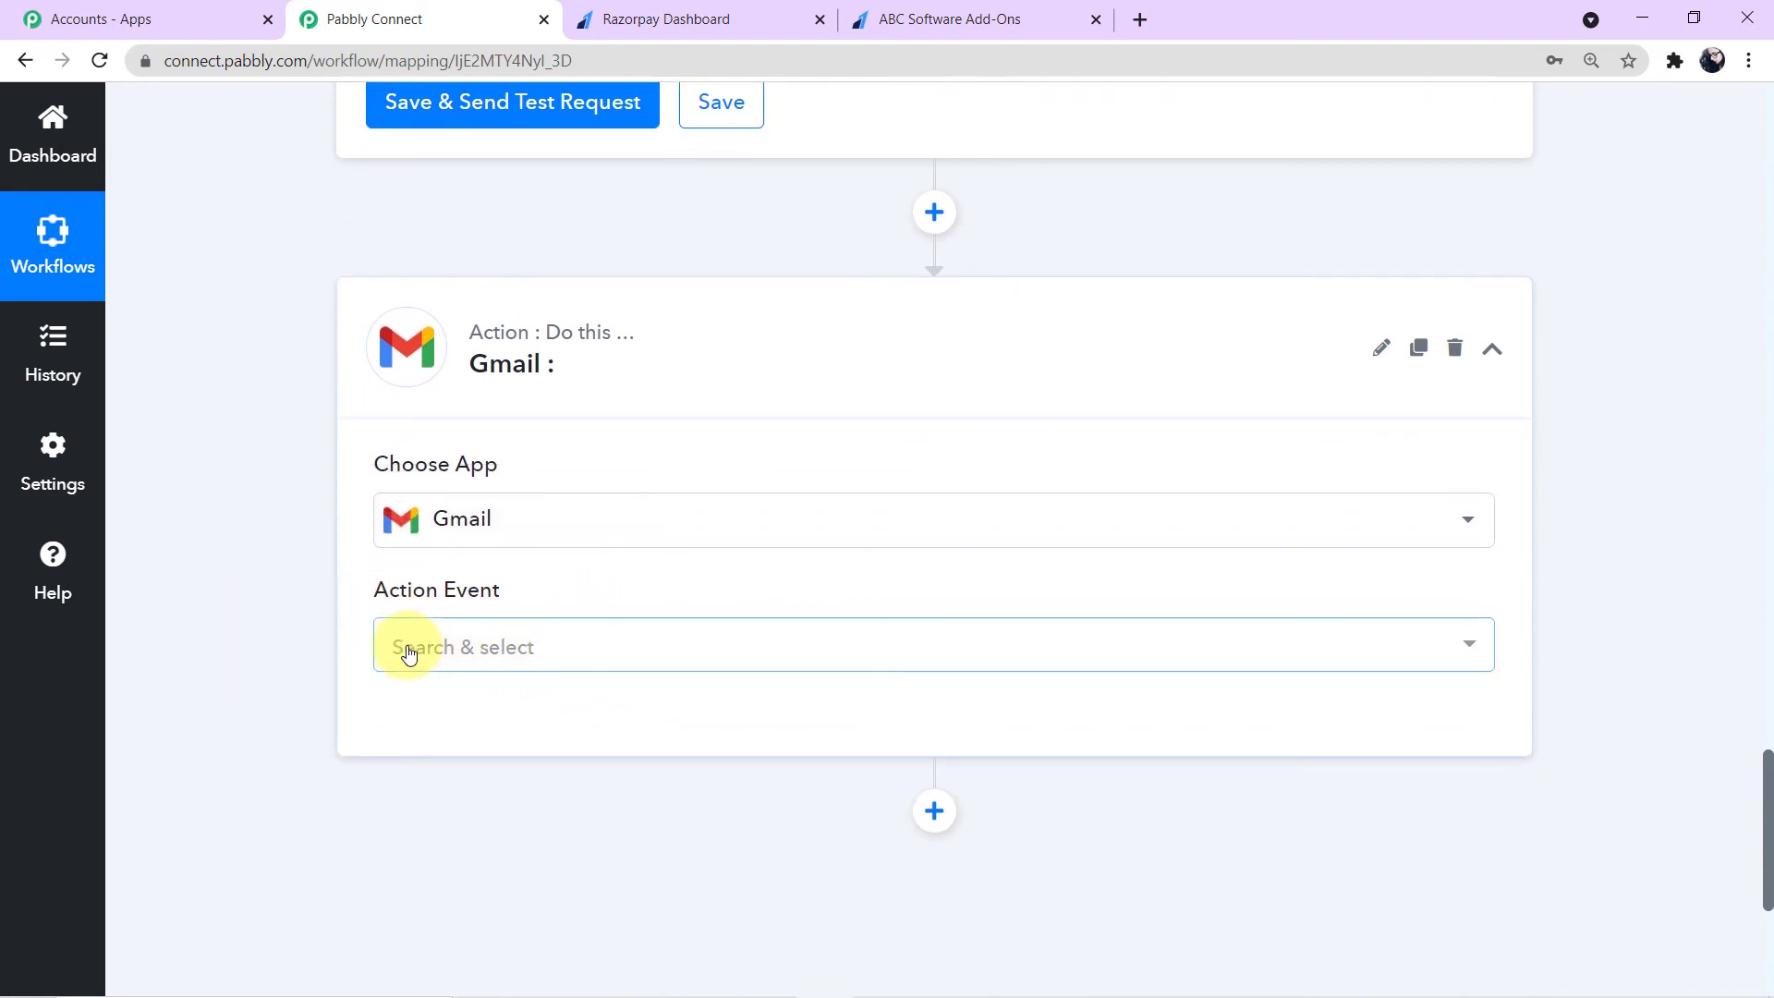
{"action": "left_click", "coordinate": [1468, 651]}
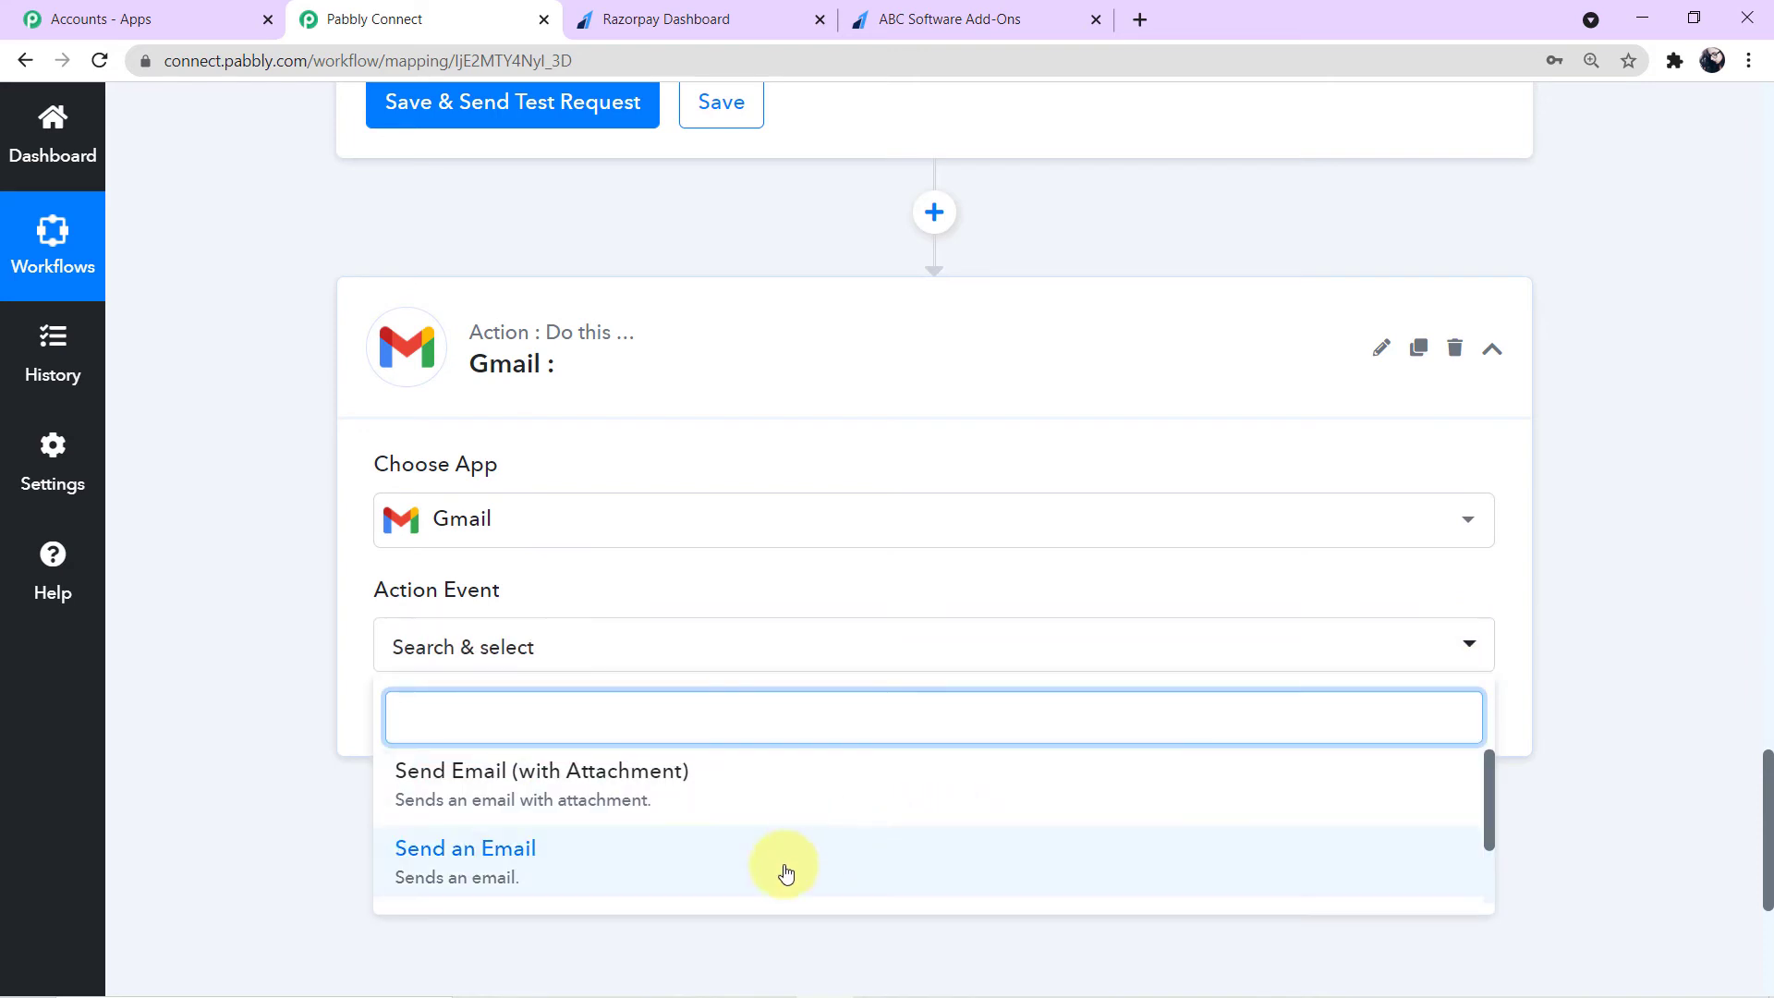
{"action": "scroll", "coordinate": [734, 838], "scroll_direction": "down", "scroll_amount": 1}
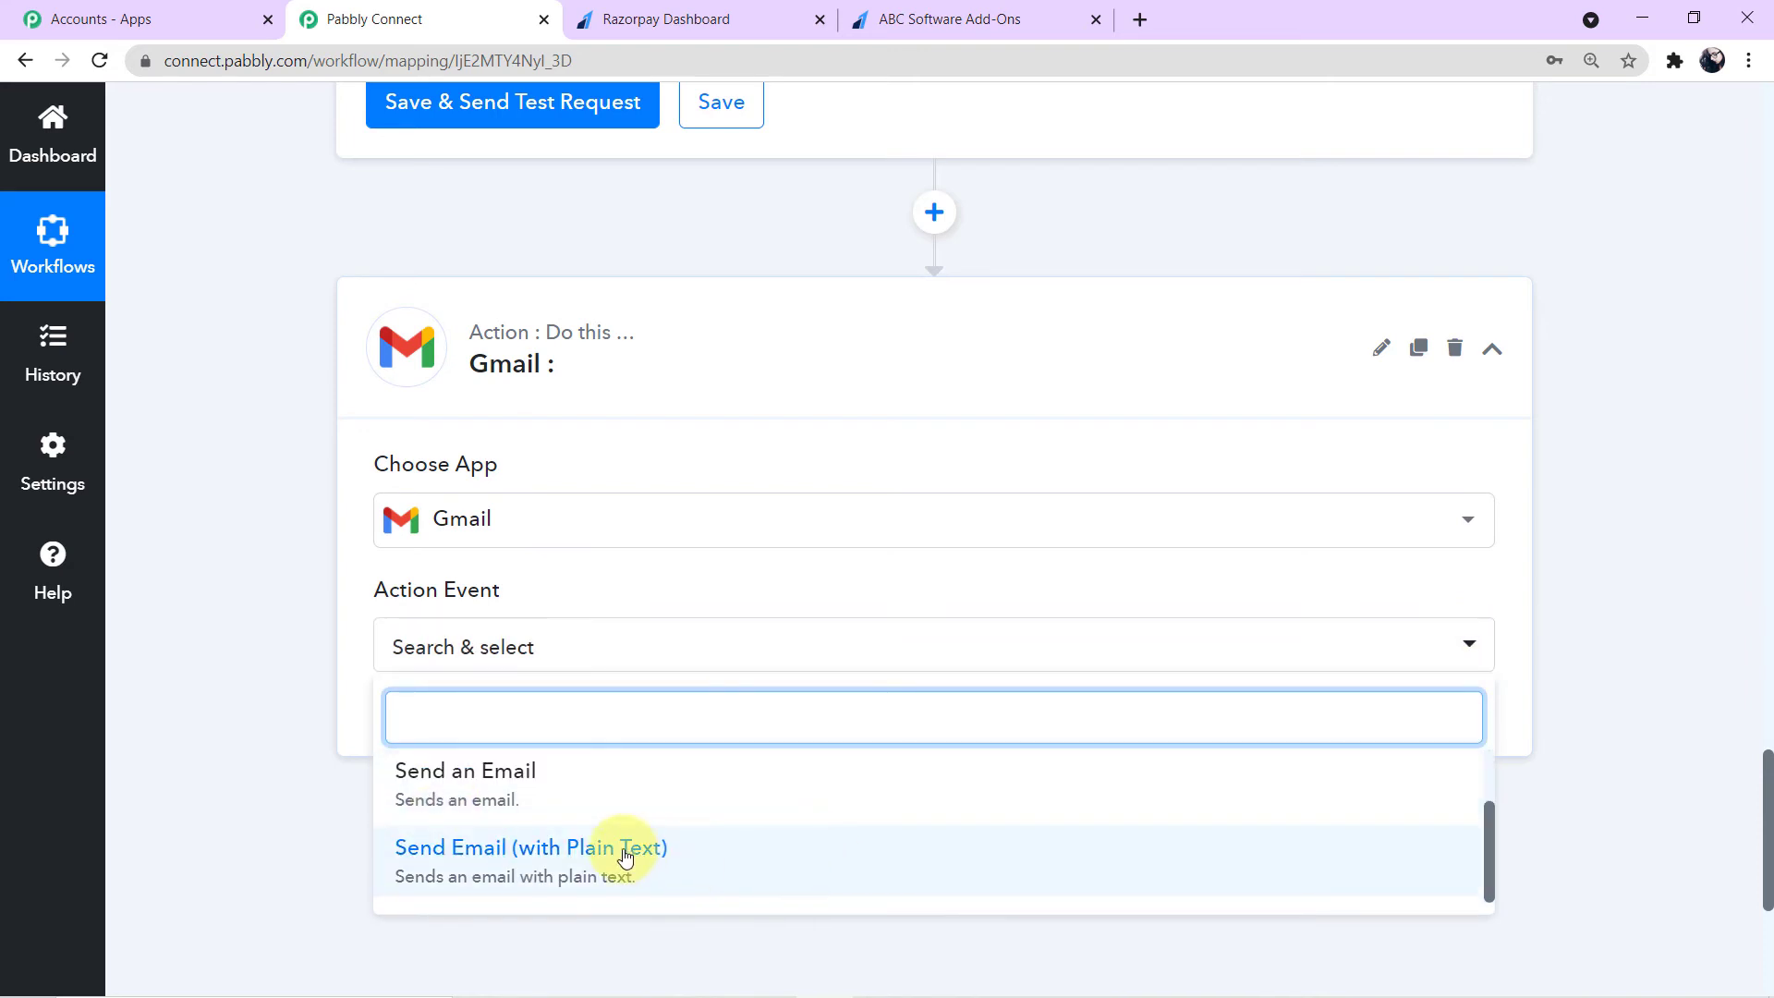
{"action": "scroll", "coordinate": [687, 781], "scroll_direction": "up", "scroll_amount": 1}
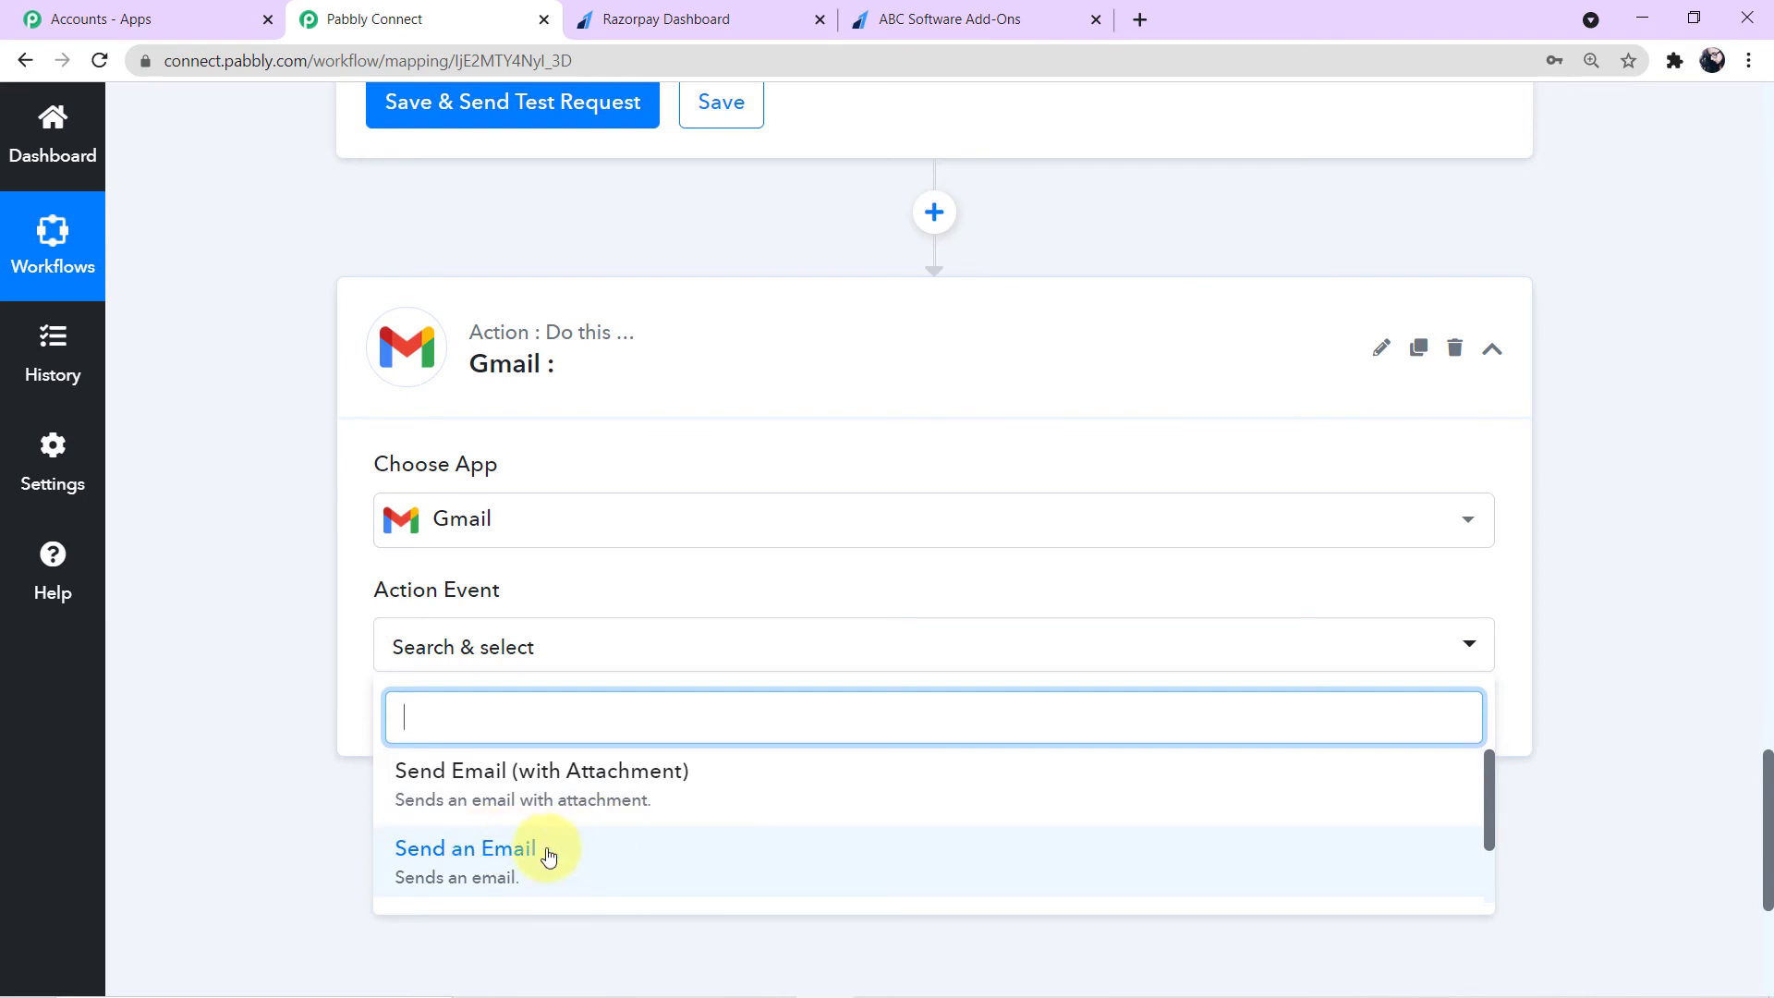
{"action": "left_click", "coordinate": [443, 860]}
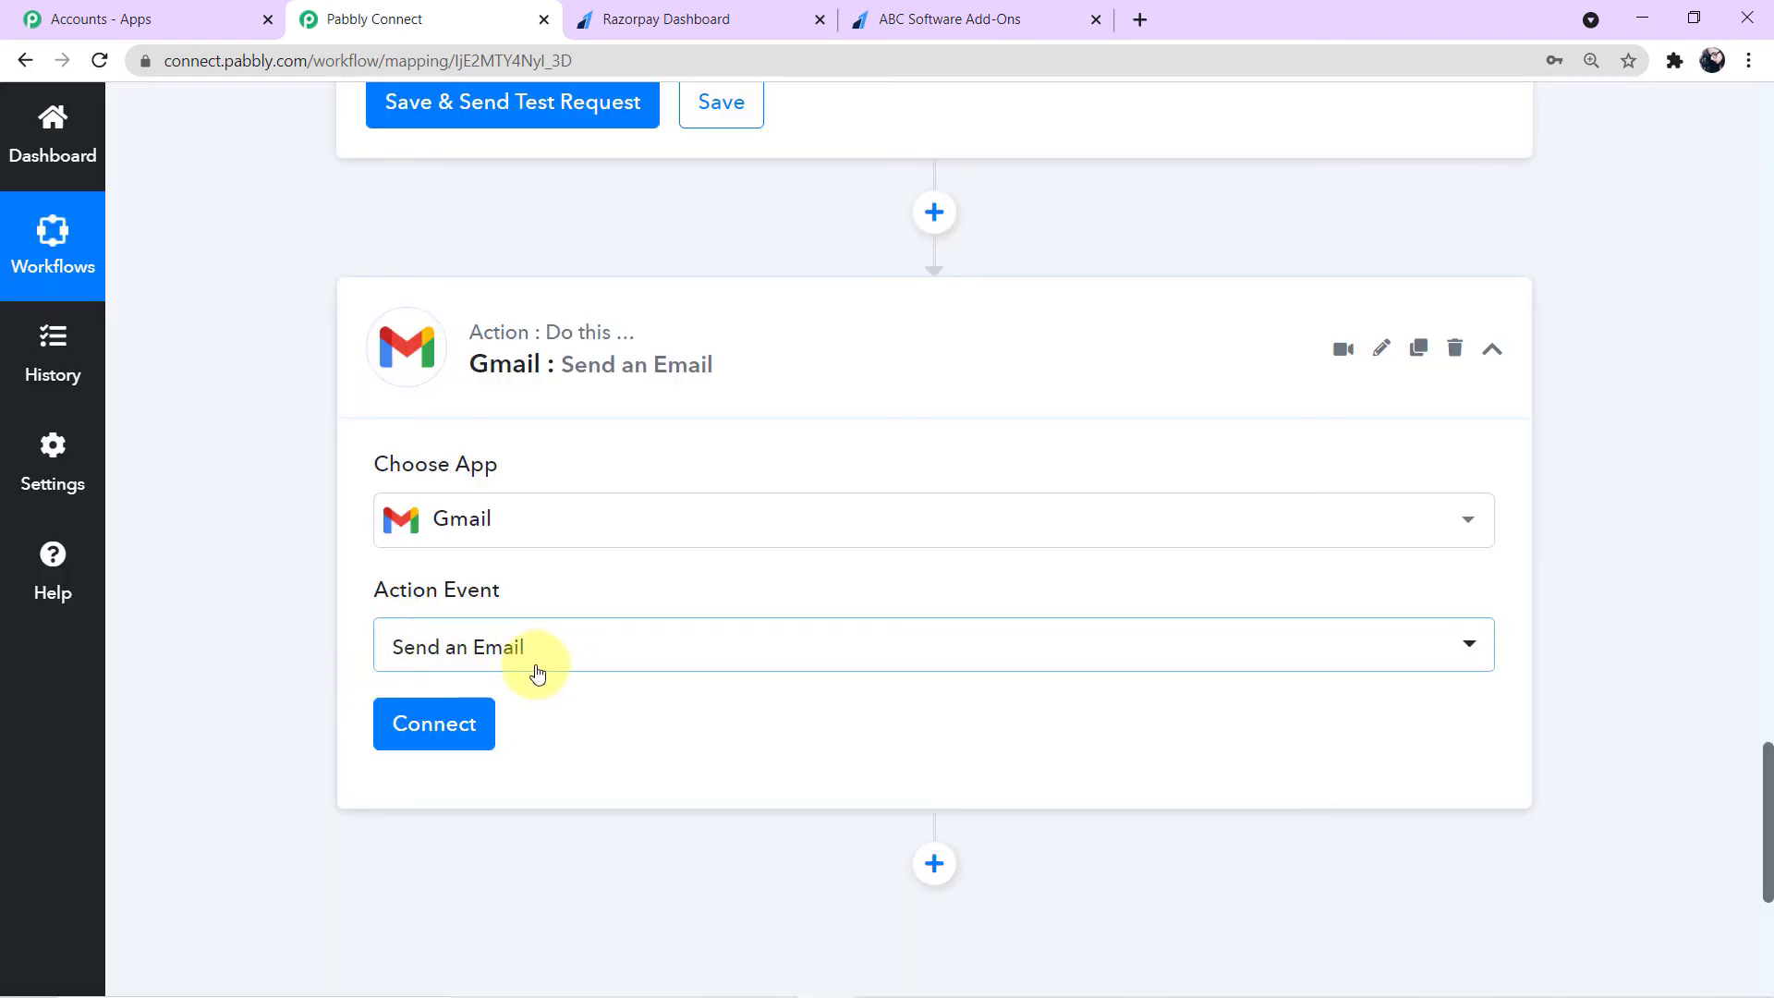
- Create a new Gmail connection and authorize the Google account to continue
{"action": "left_click", "coordinate": [439, 724]}
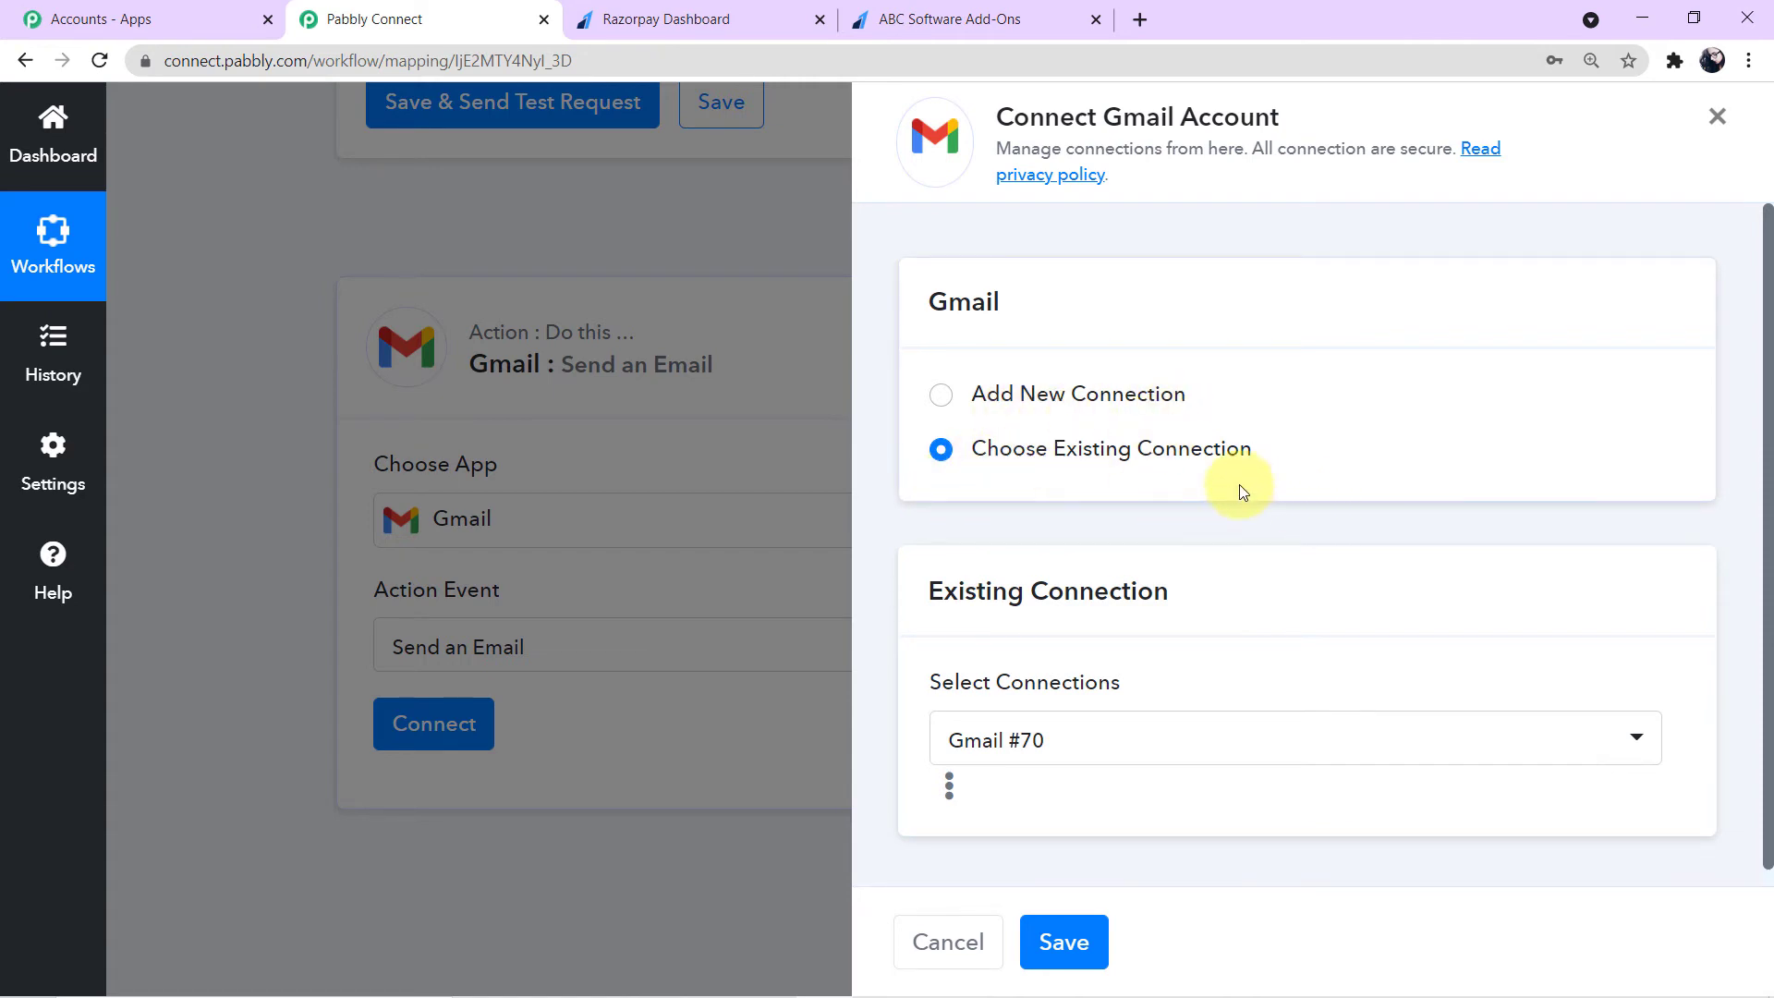
{"action": "left_click", "coordinate": [941, 394]}
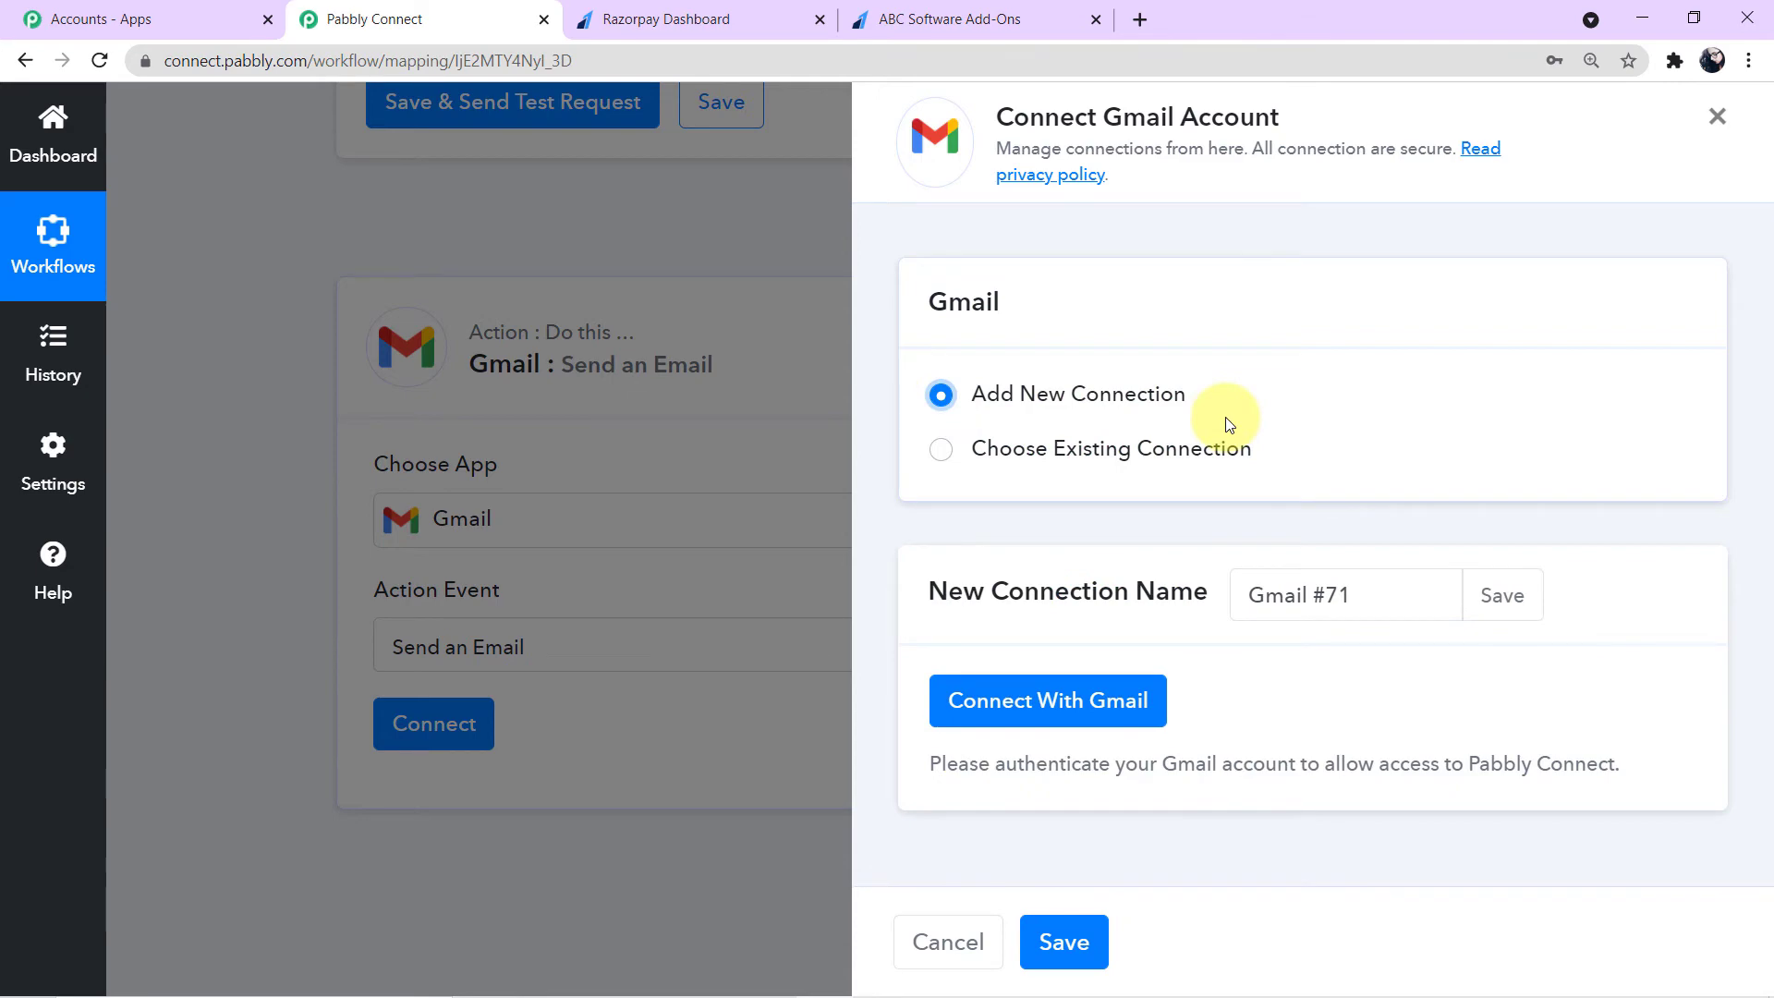
{"action": "left_click", "coordinate": [1094, 701]}
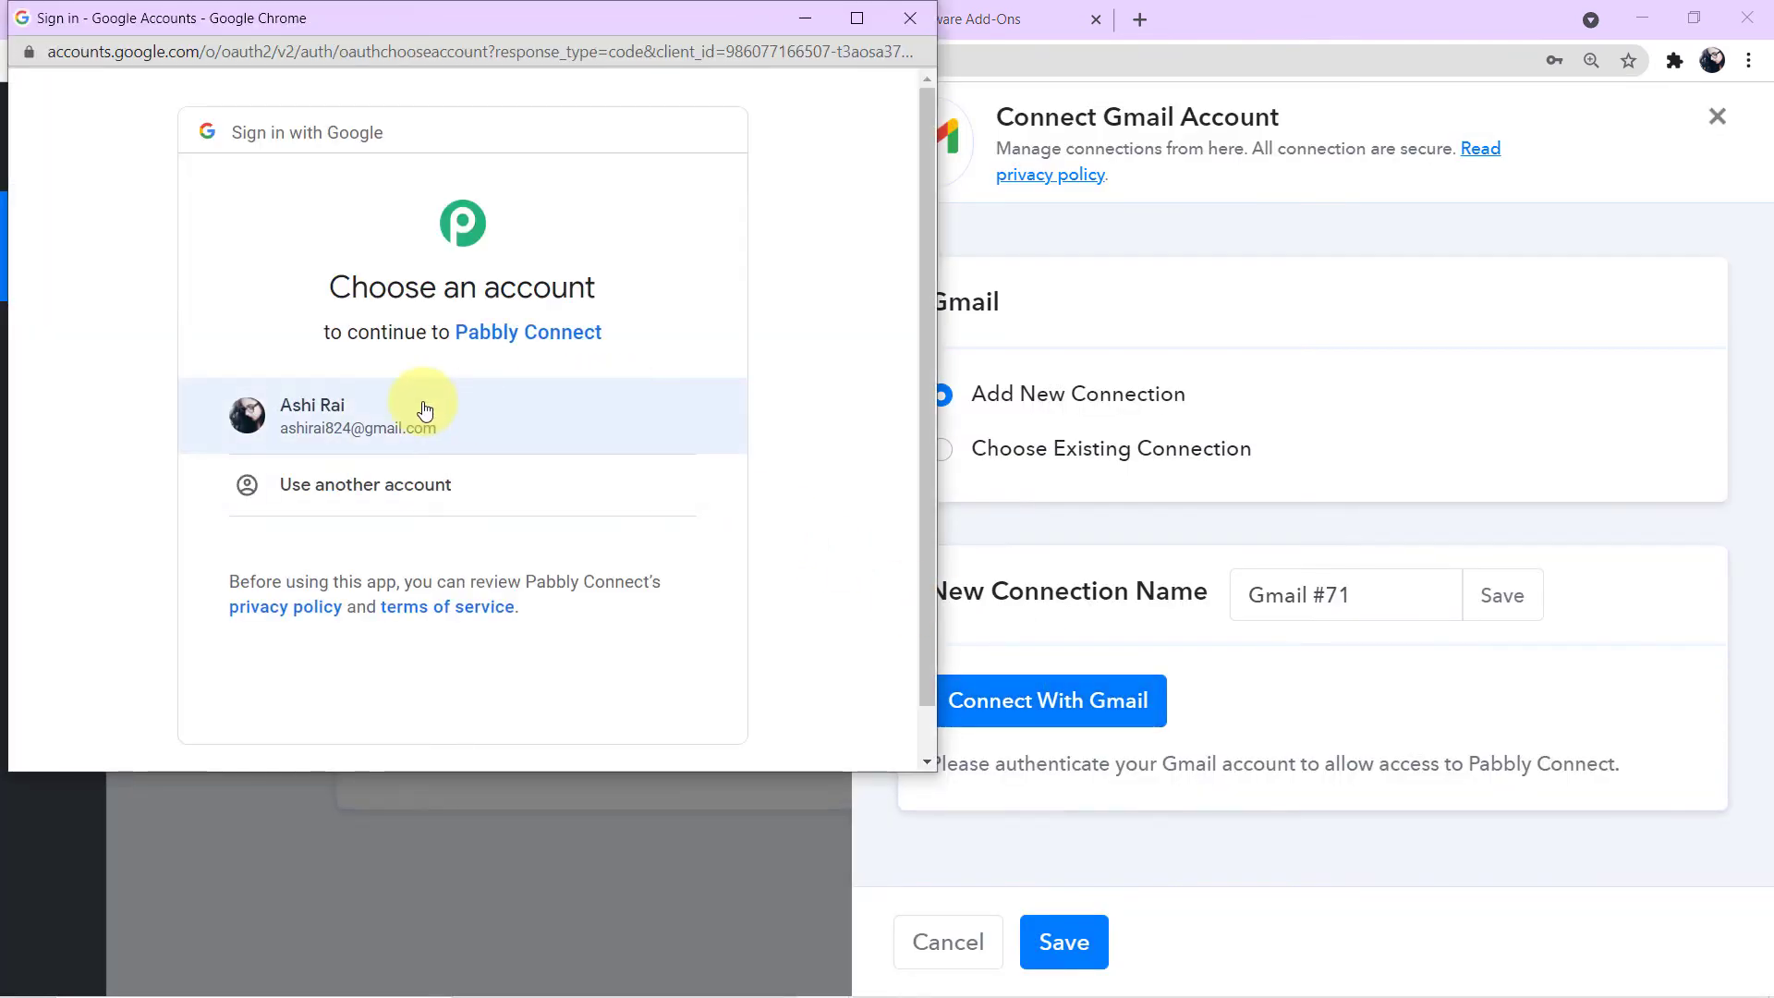
{"action": "left_click", "coordinate": [417, 430]}
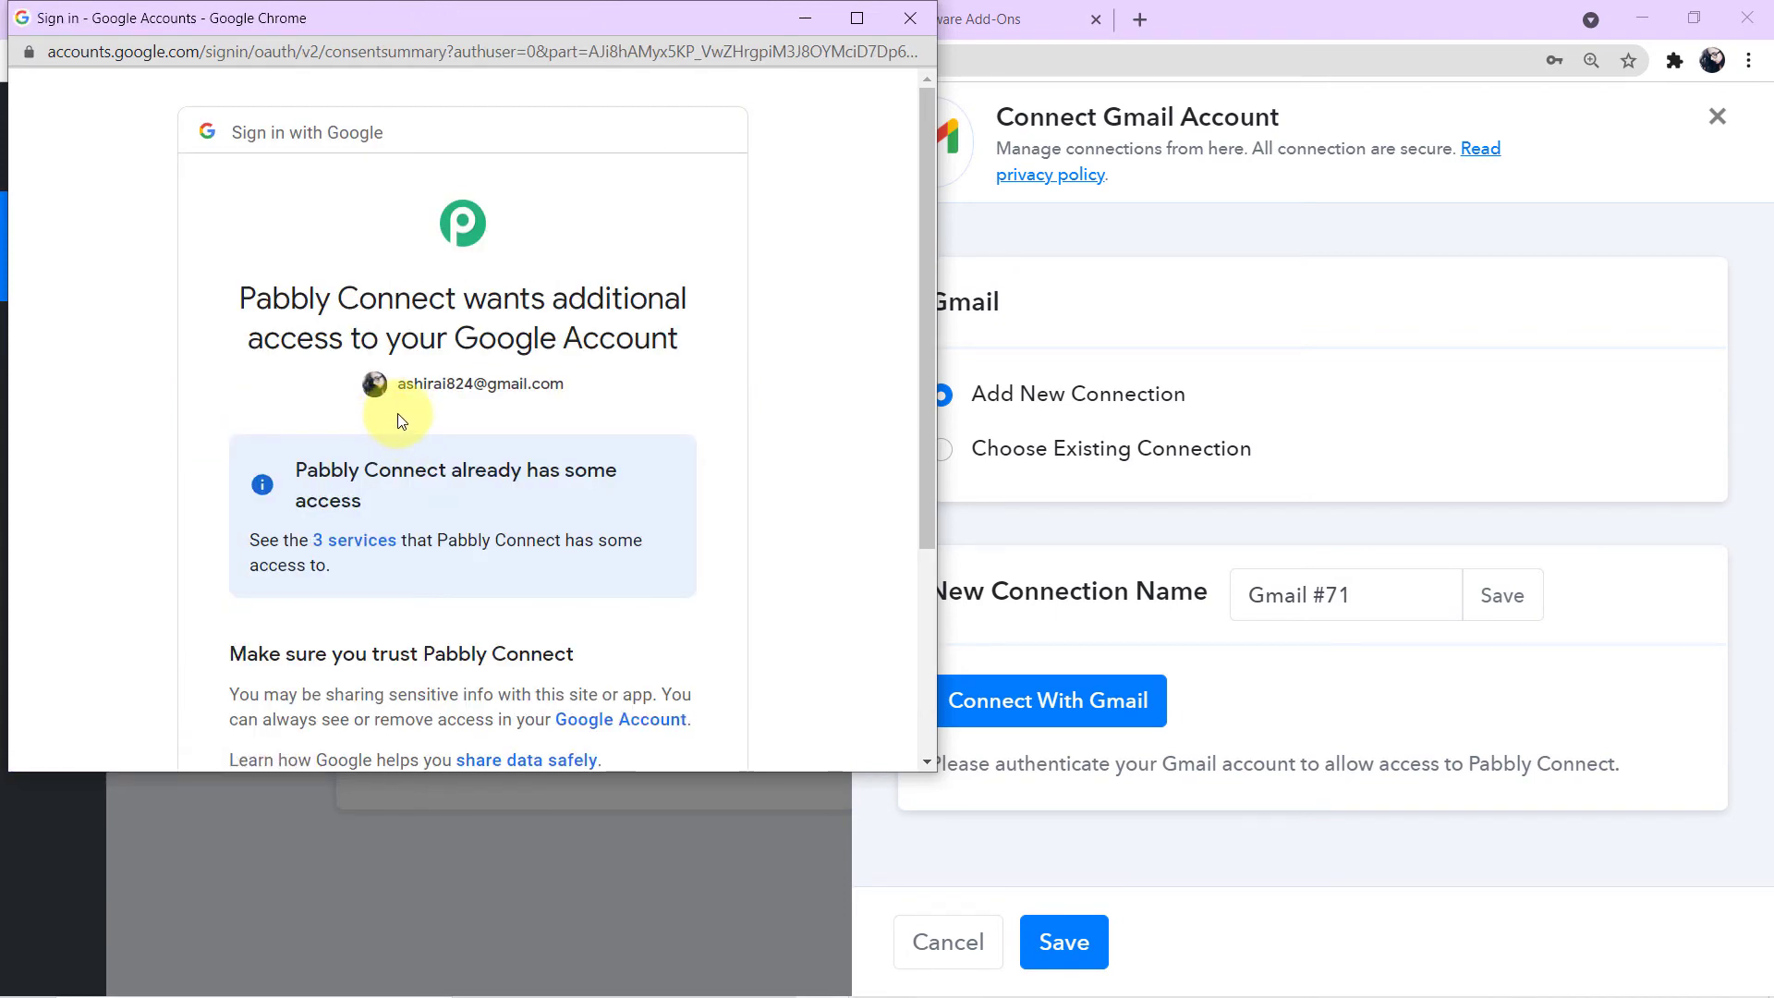
{"action": "scroll", "coordinate": [398, 416], "scroll_direction": "down", "scroll_amount": 3}
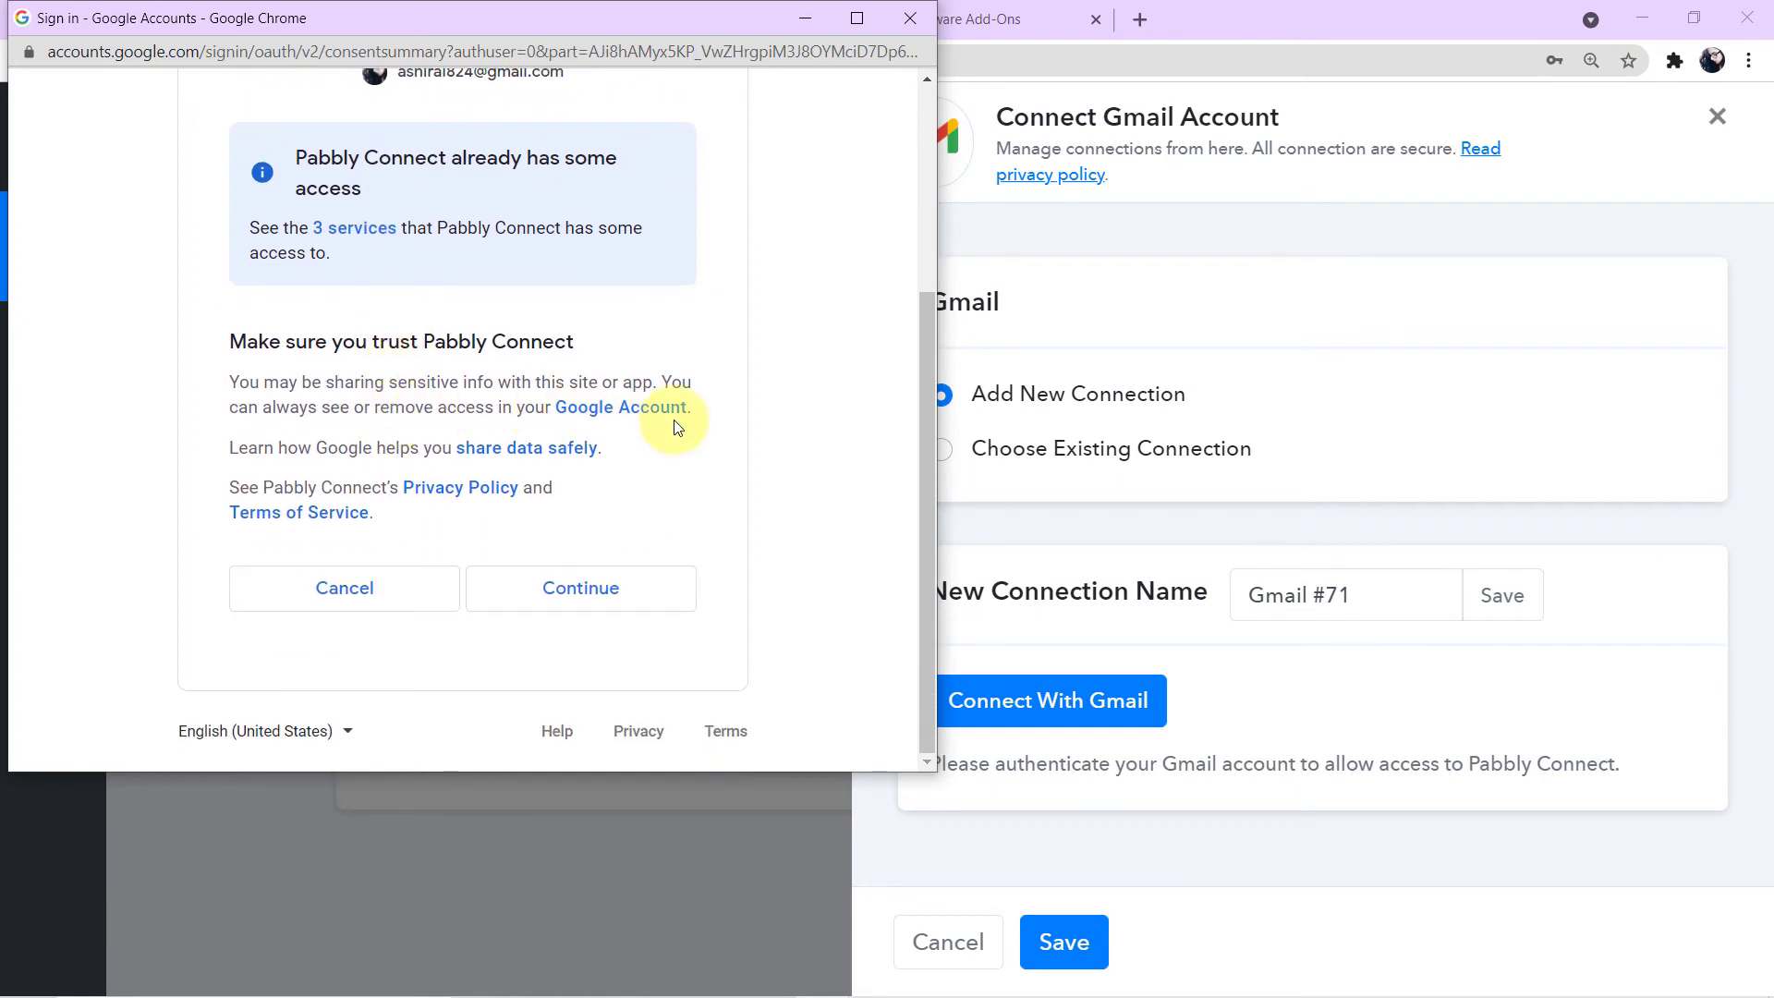
{"action": "scroll", "coordinate": [739, 423], "scroll_direction": "up", "scroll_amount": 1}
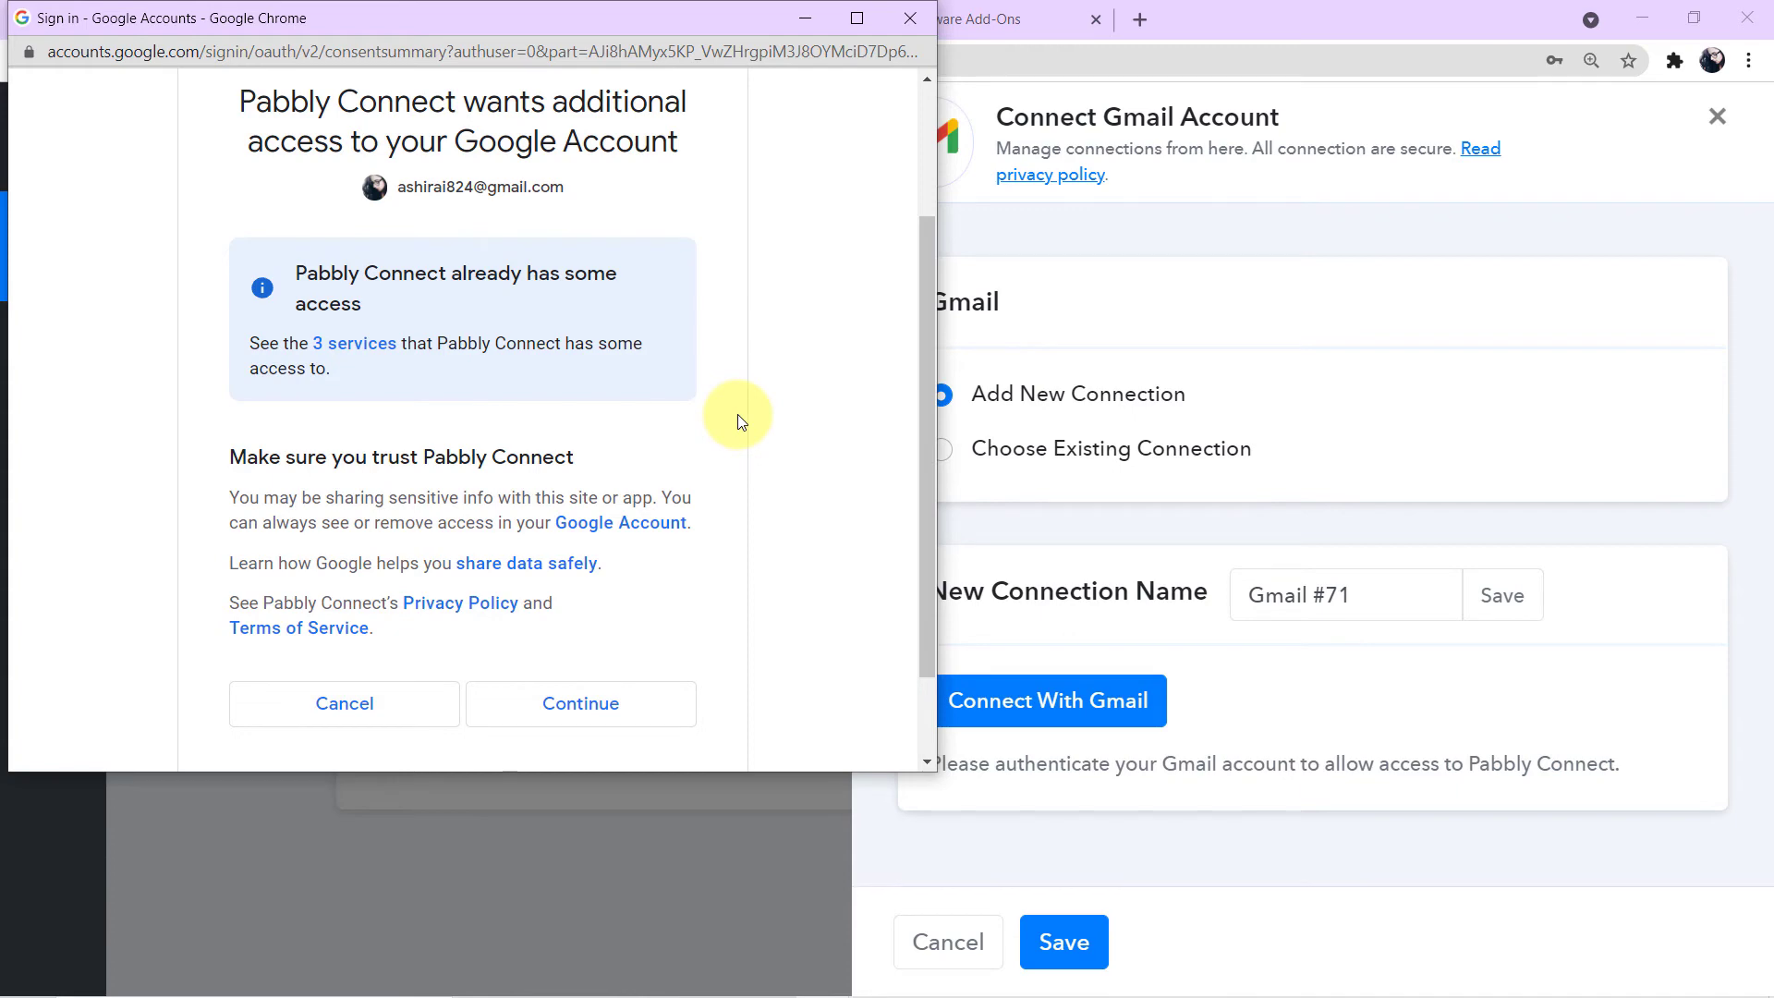
{"action": "left_click", "coordinate": [657, 704]}
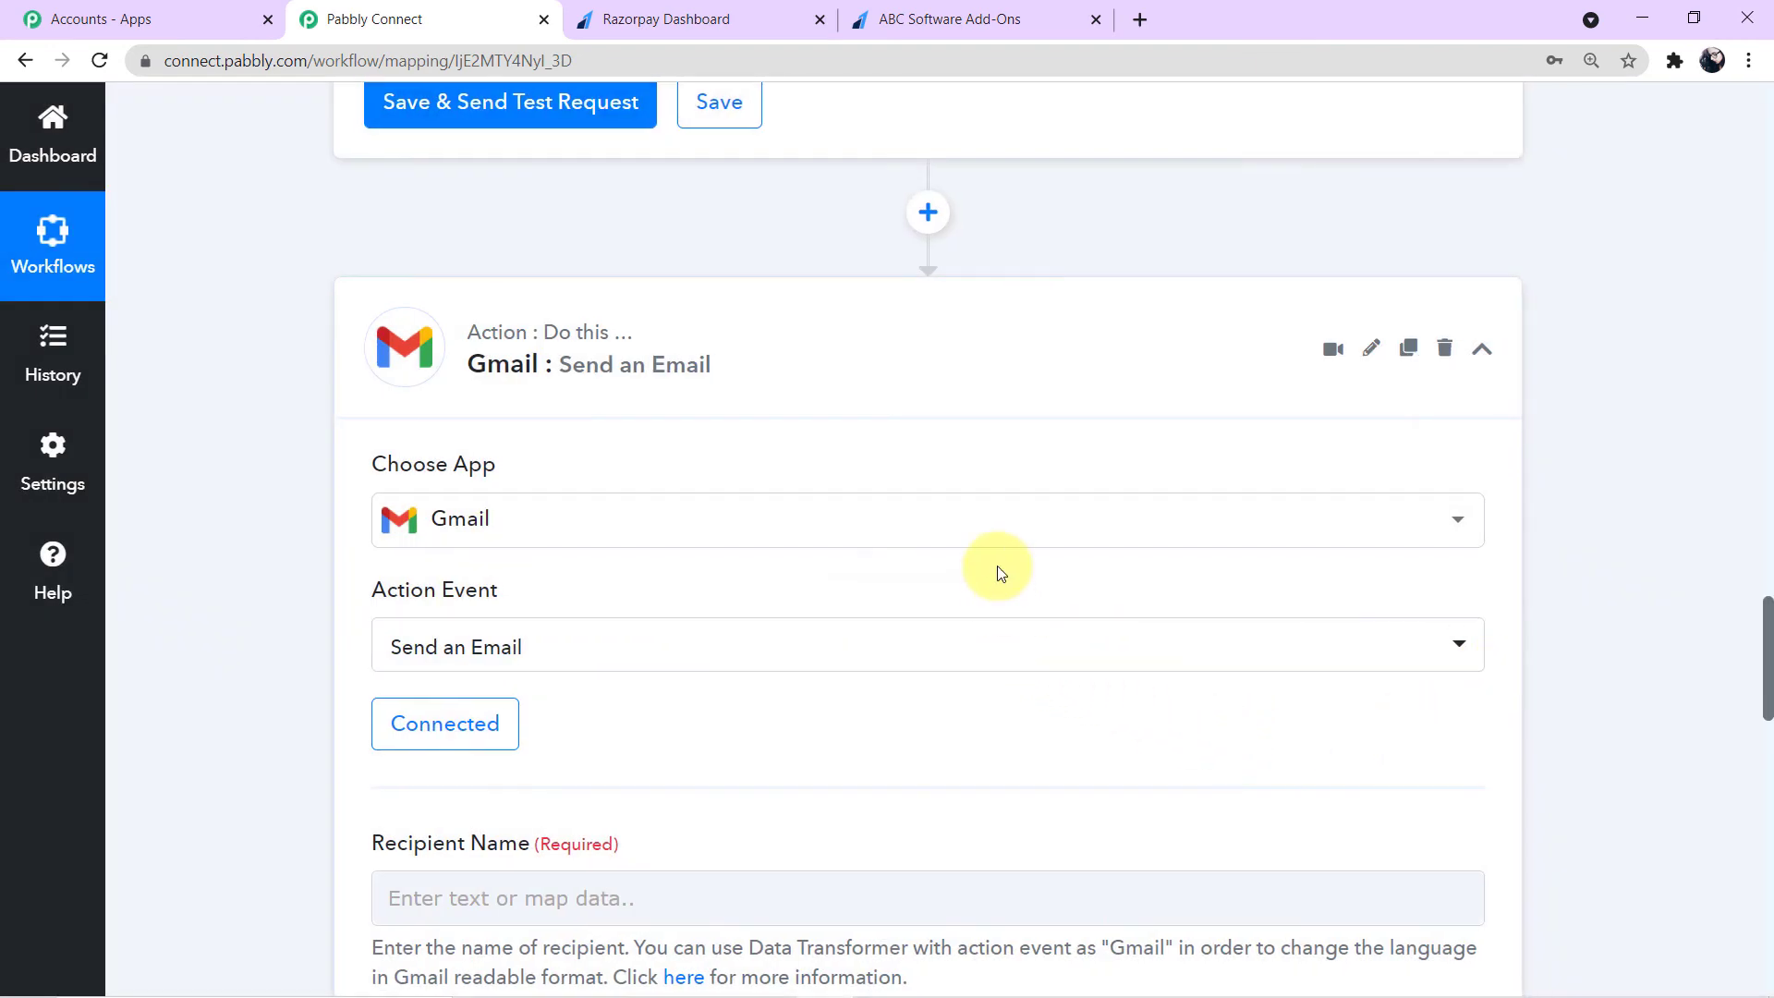
- Map Recipient Name to the Razorpay Payload Payment Entity Notes Name field
{"action": "scroll", "coordinate": [998, 573], "scroll_direction": "down", "scroll_amount": 4}
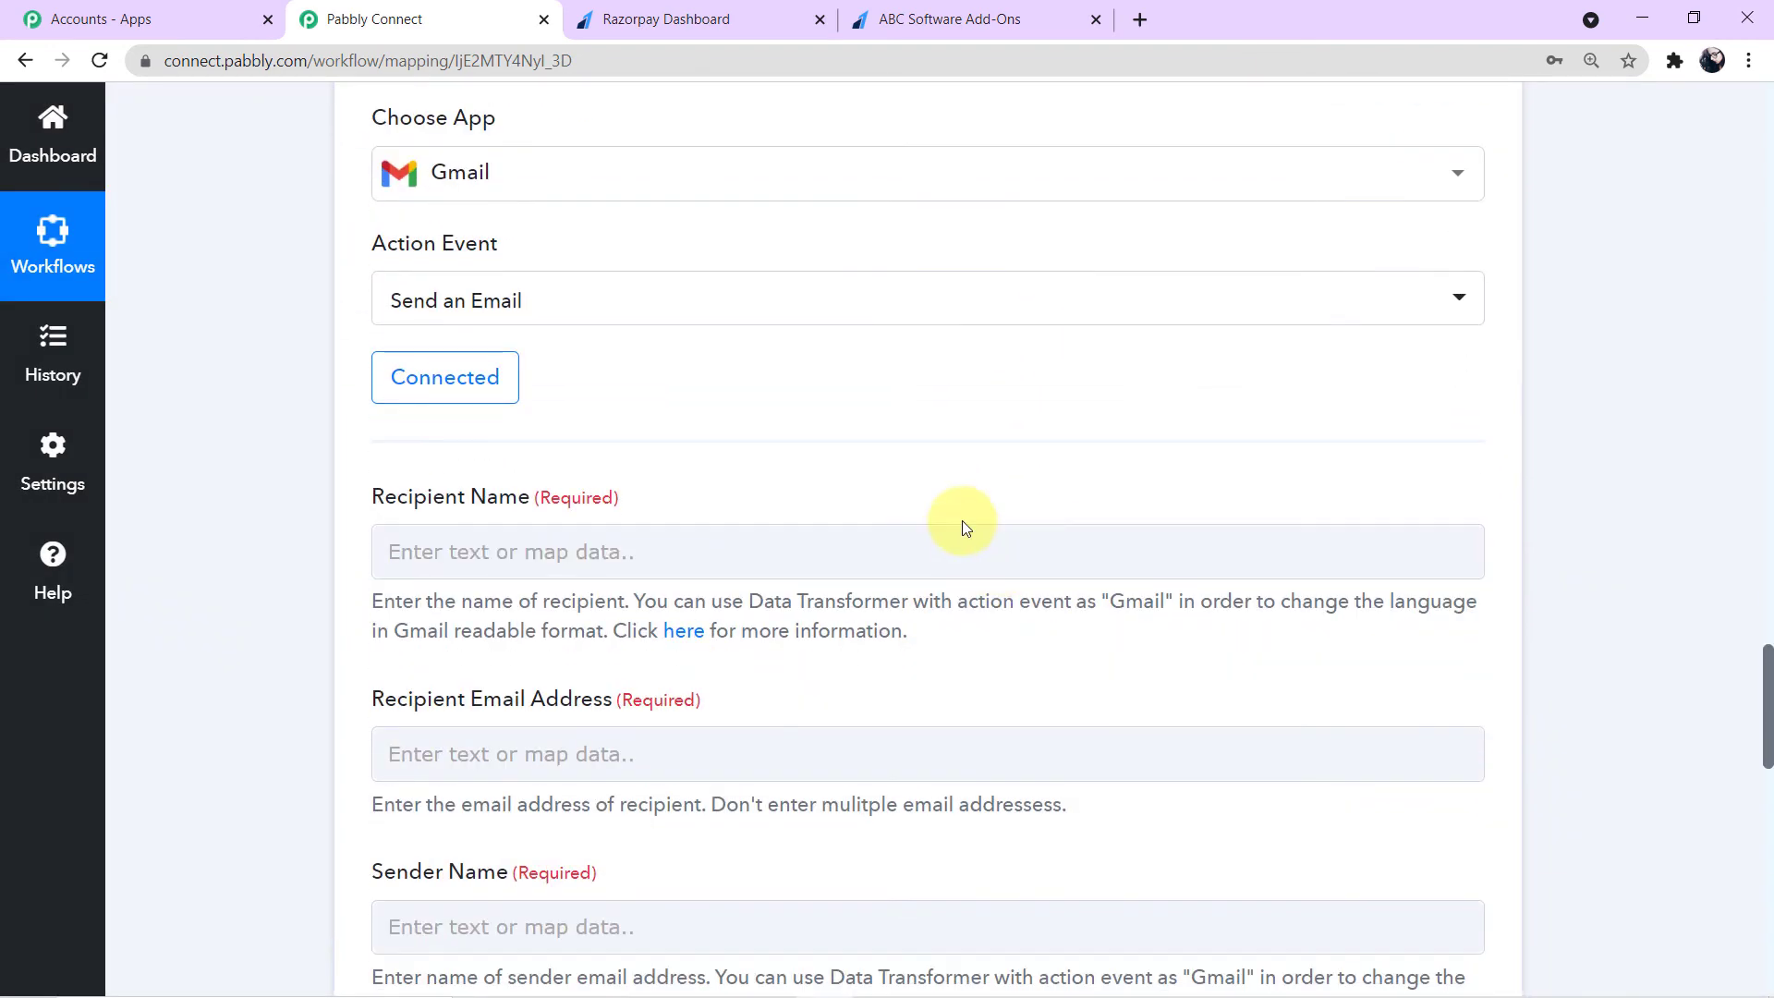
{"action": "scroll", "coordinate": [940, 524], "scroll_direction": "down", "scroll_amount": 1}
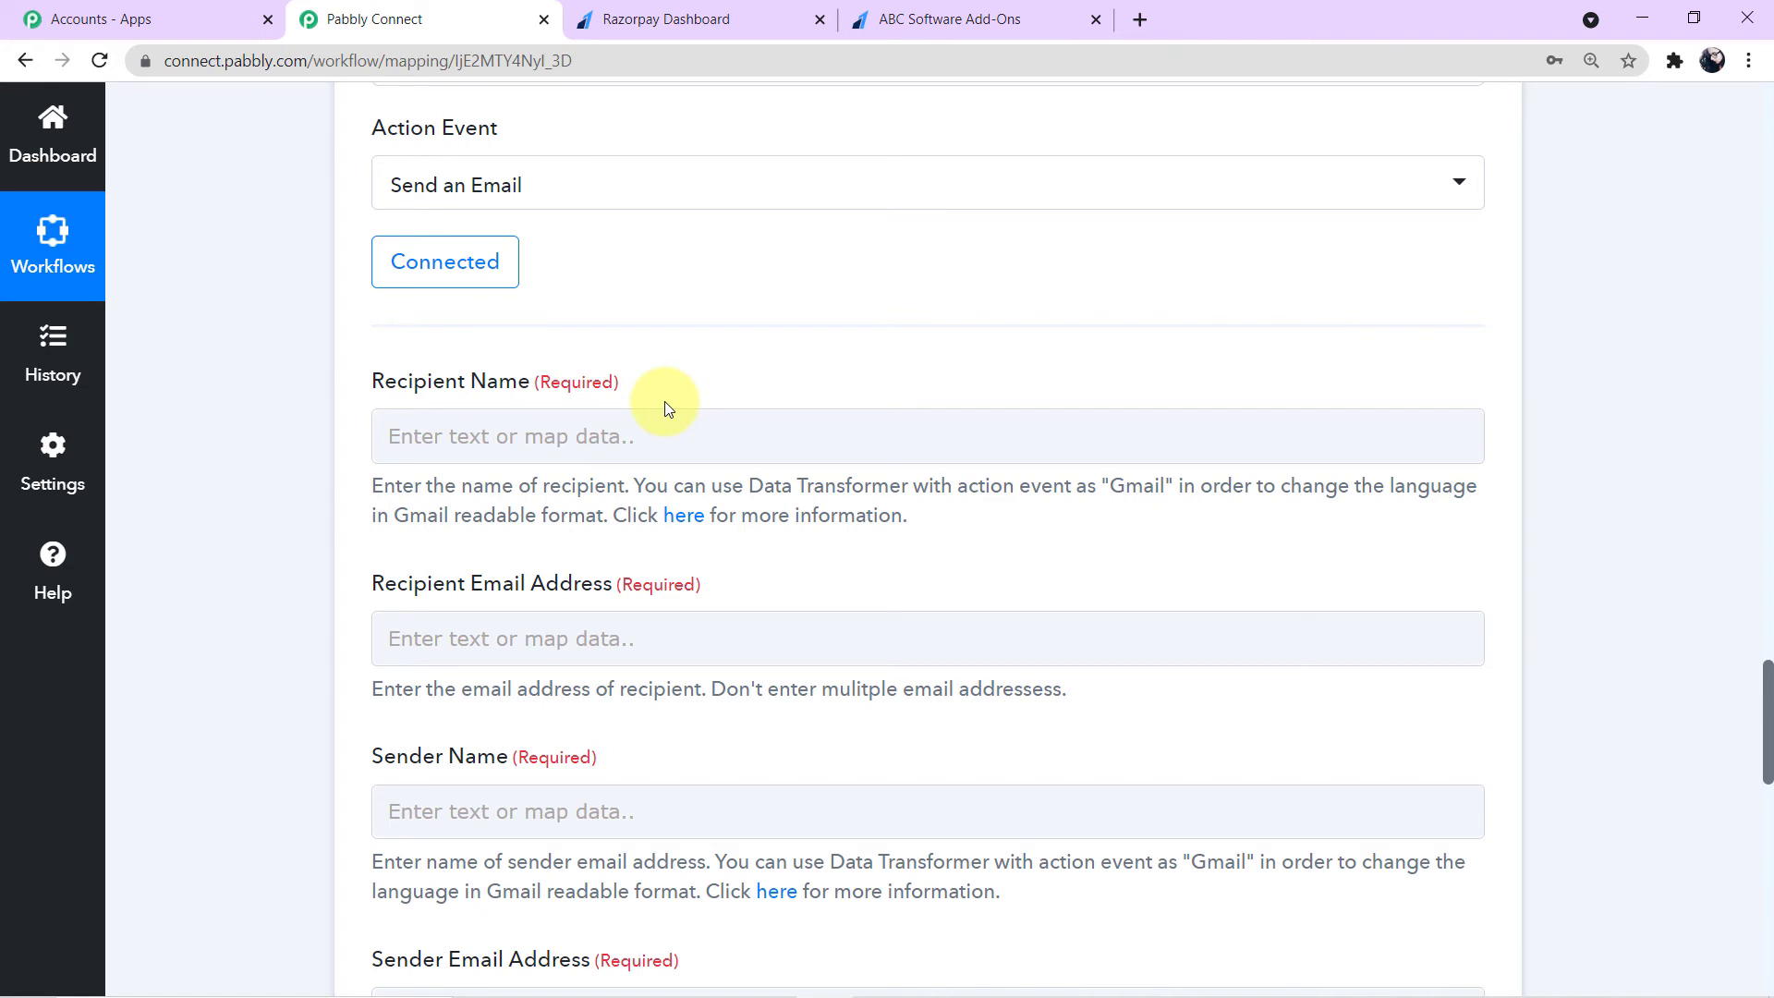
{"action": "left_click", "coordinate": [619, 438]}
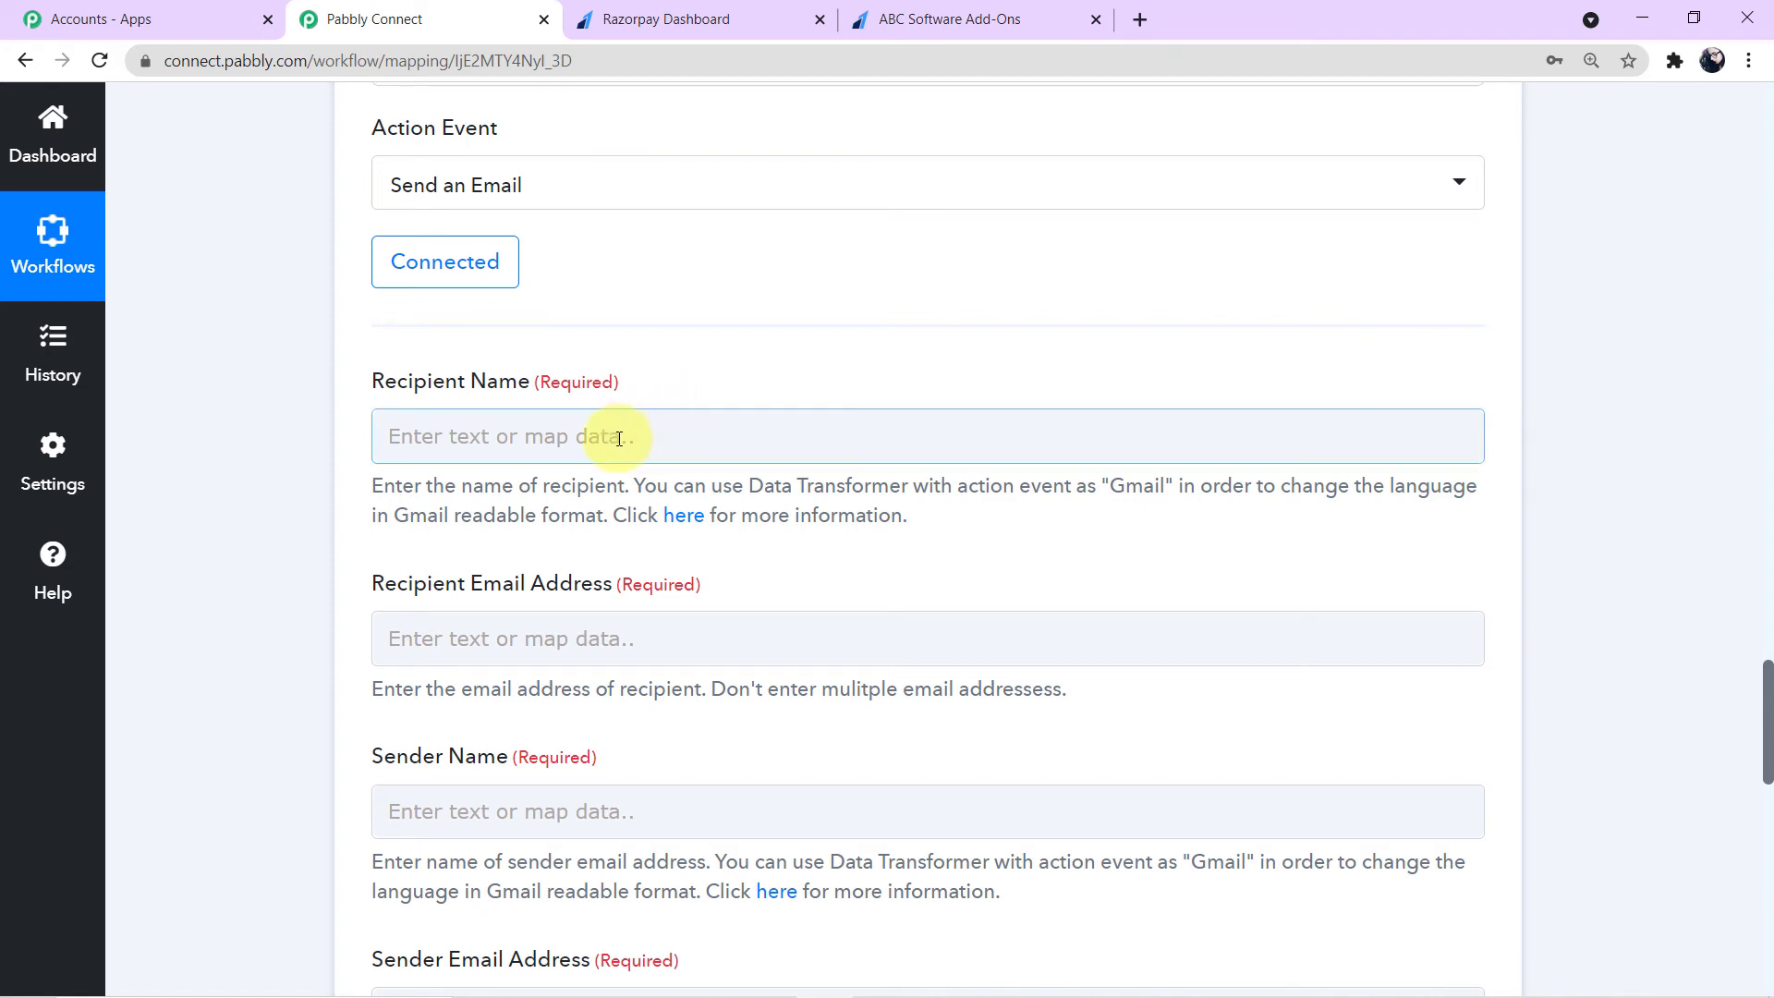
{"action": "left_click", "coordinate": [619, 438]}
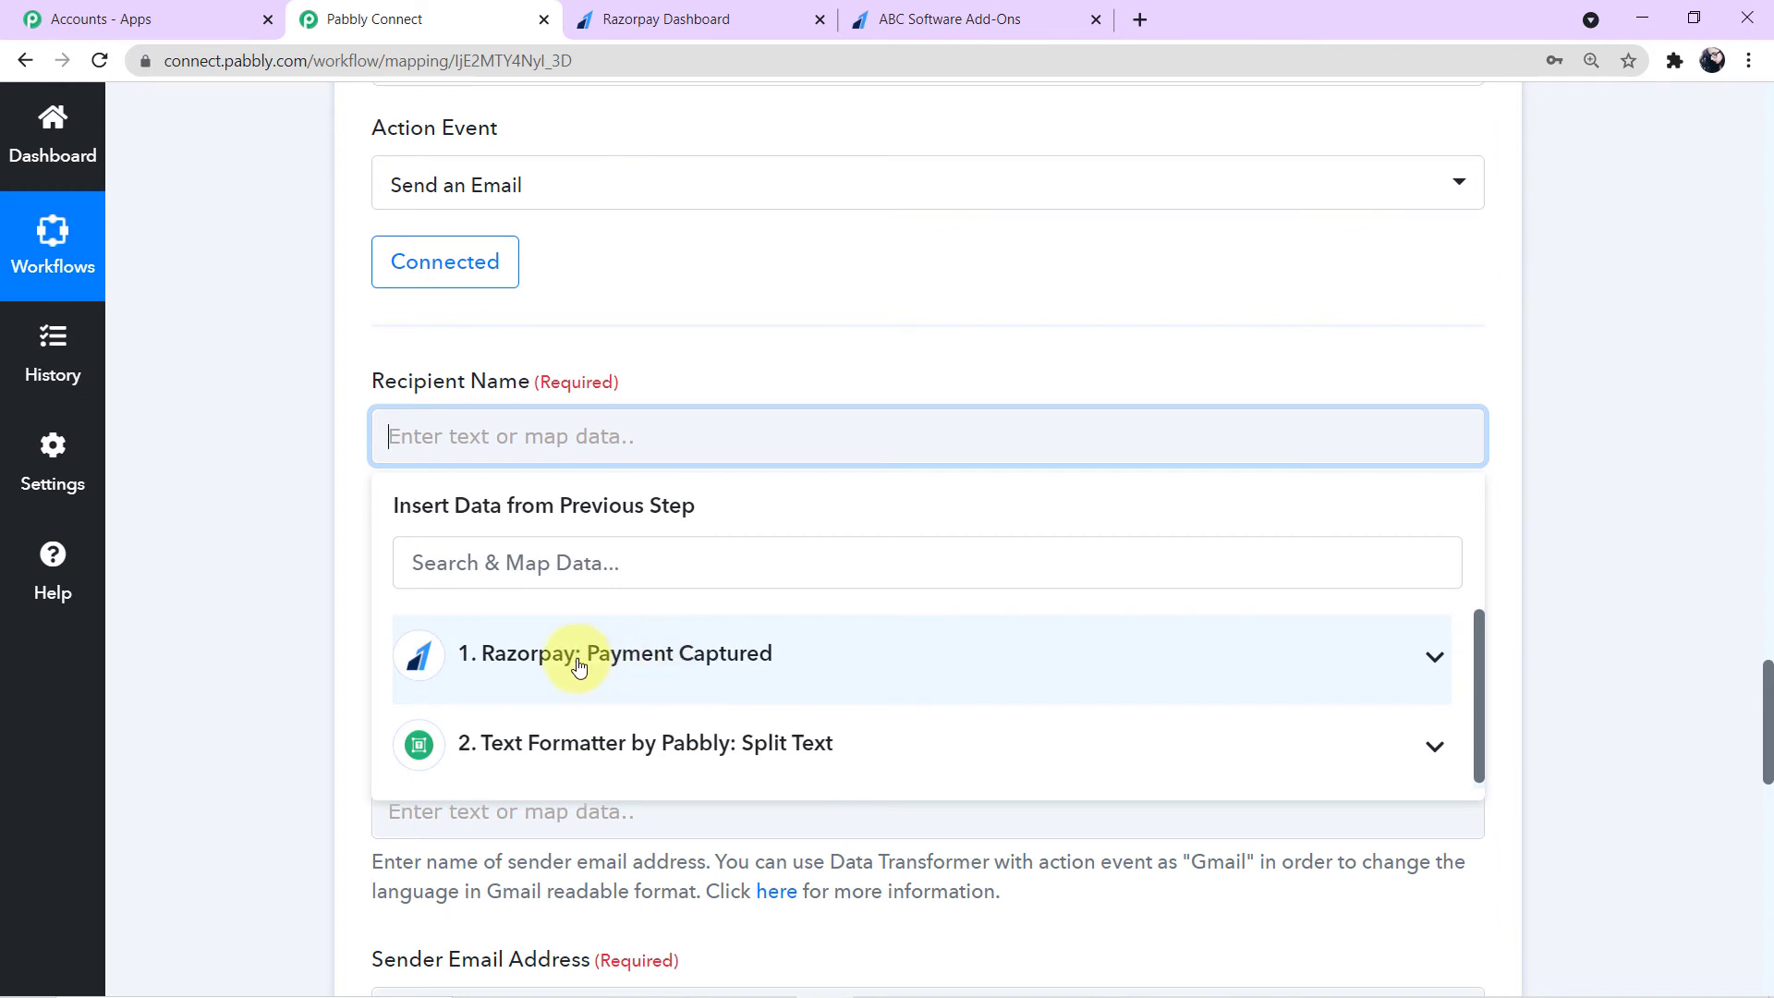
{"action": "left_click", "coordinate": [659, 663]}
{"action": "scroll", "coordinate": [635, 756], "scroll_direction": "down", "scroll_amount": 4}
{"action": "scroll", "coordinate": [635, 756], "scroll_direction": "down", "scroll_amount": 12}
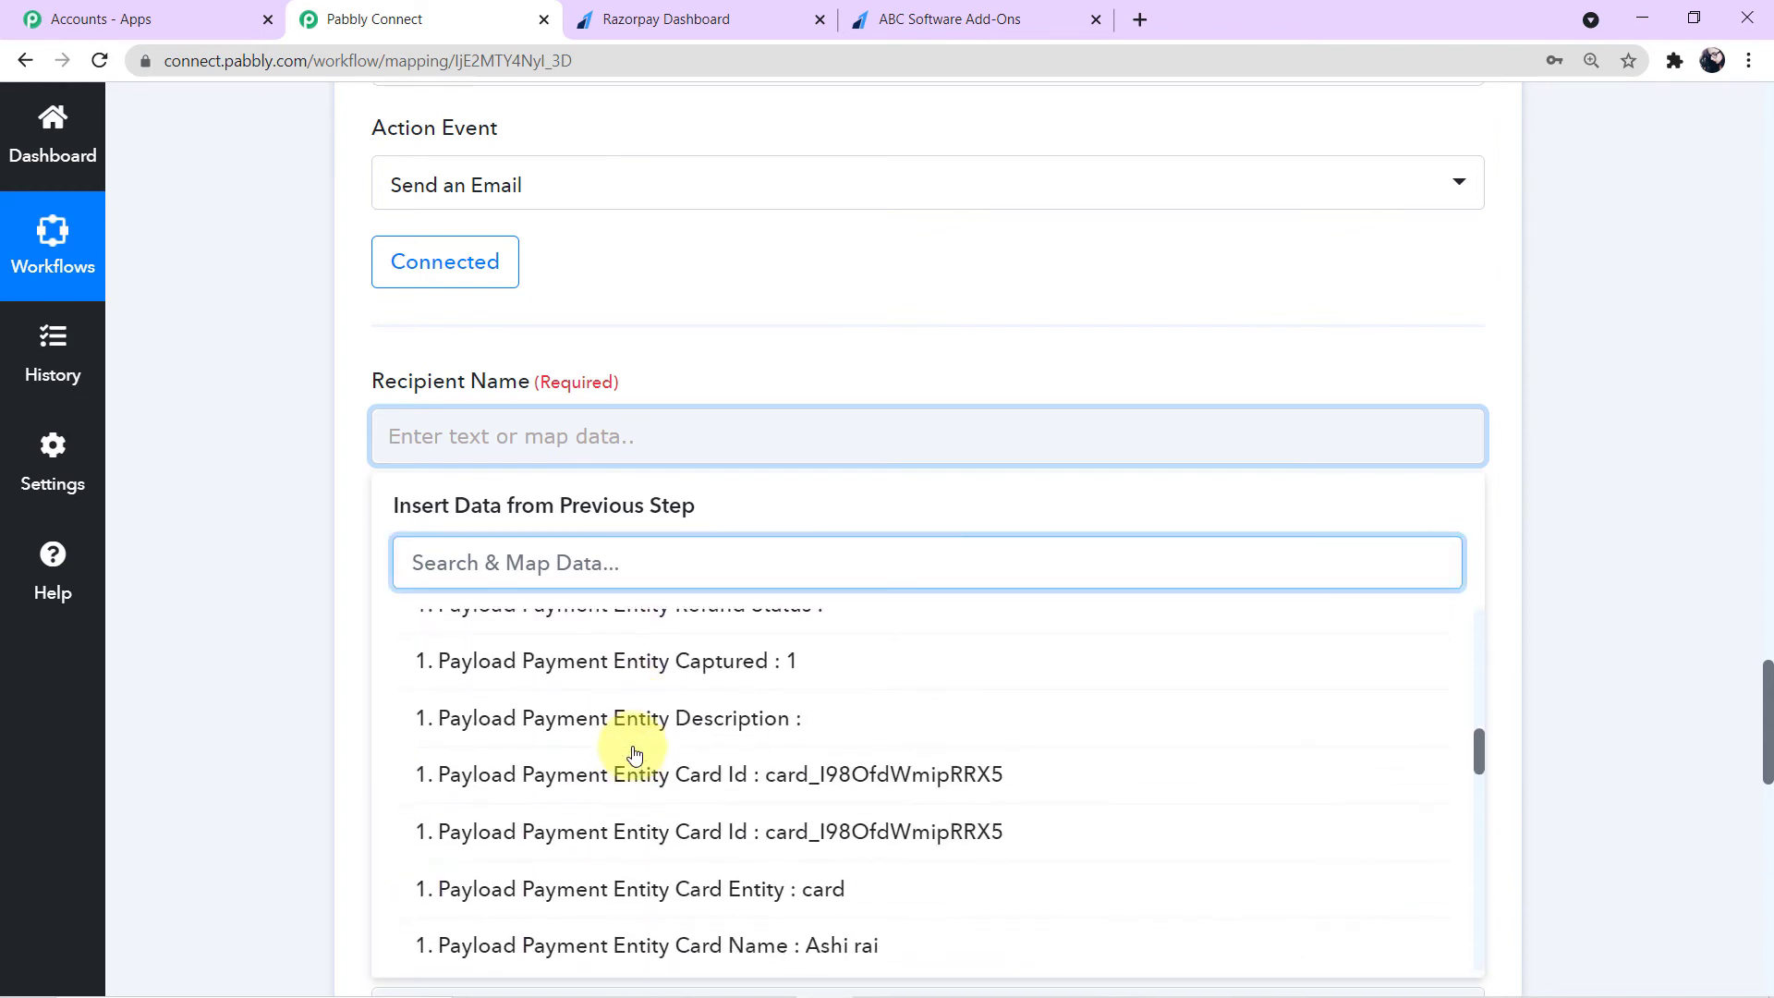
{"action": "scroll", "coordinate": [637, 754], "scroll_direction": "up", "scroll_amount": 1}
{"action": "scroll", "coordinate": [641, 752], "scroll_direction": "down", "scroll_amount": 1}
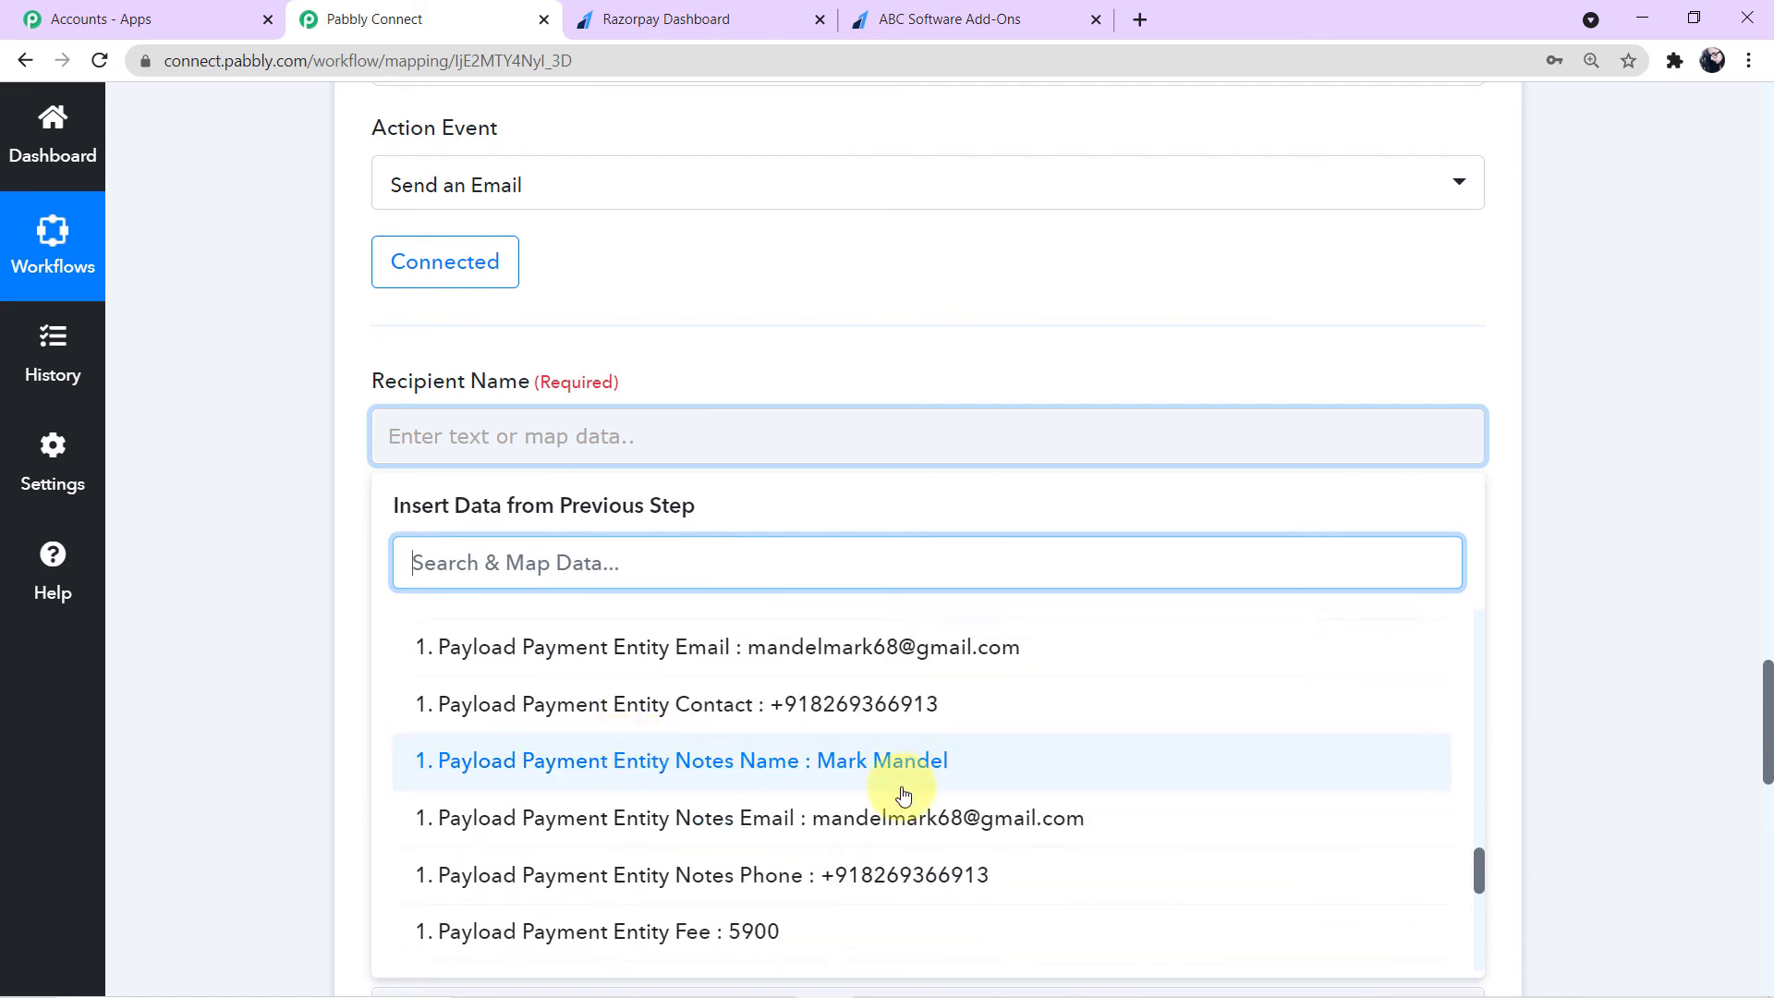
{"action": "left_click", "coordinate": [723, 769]}
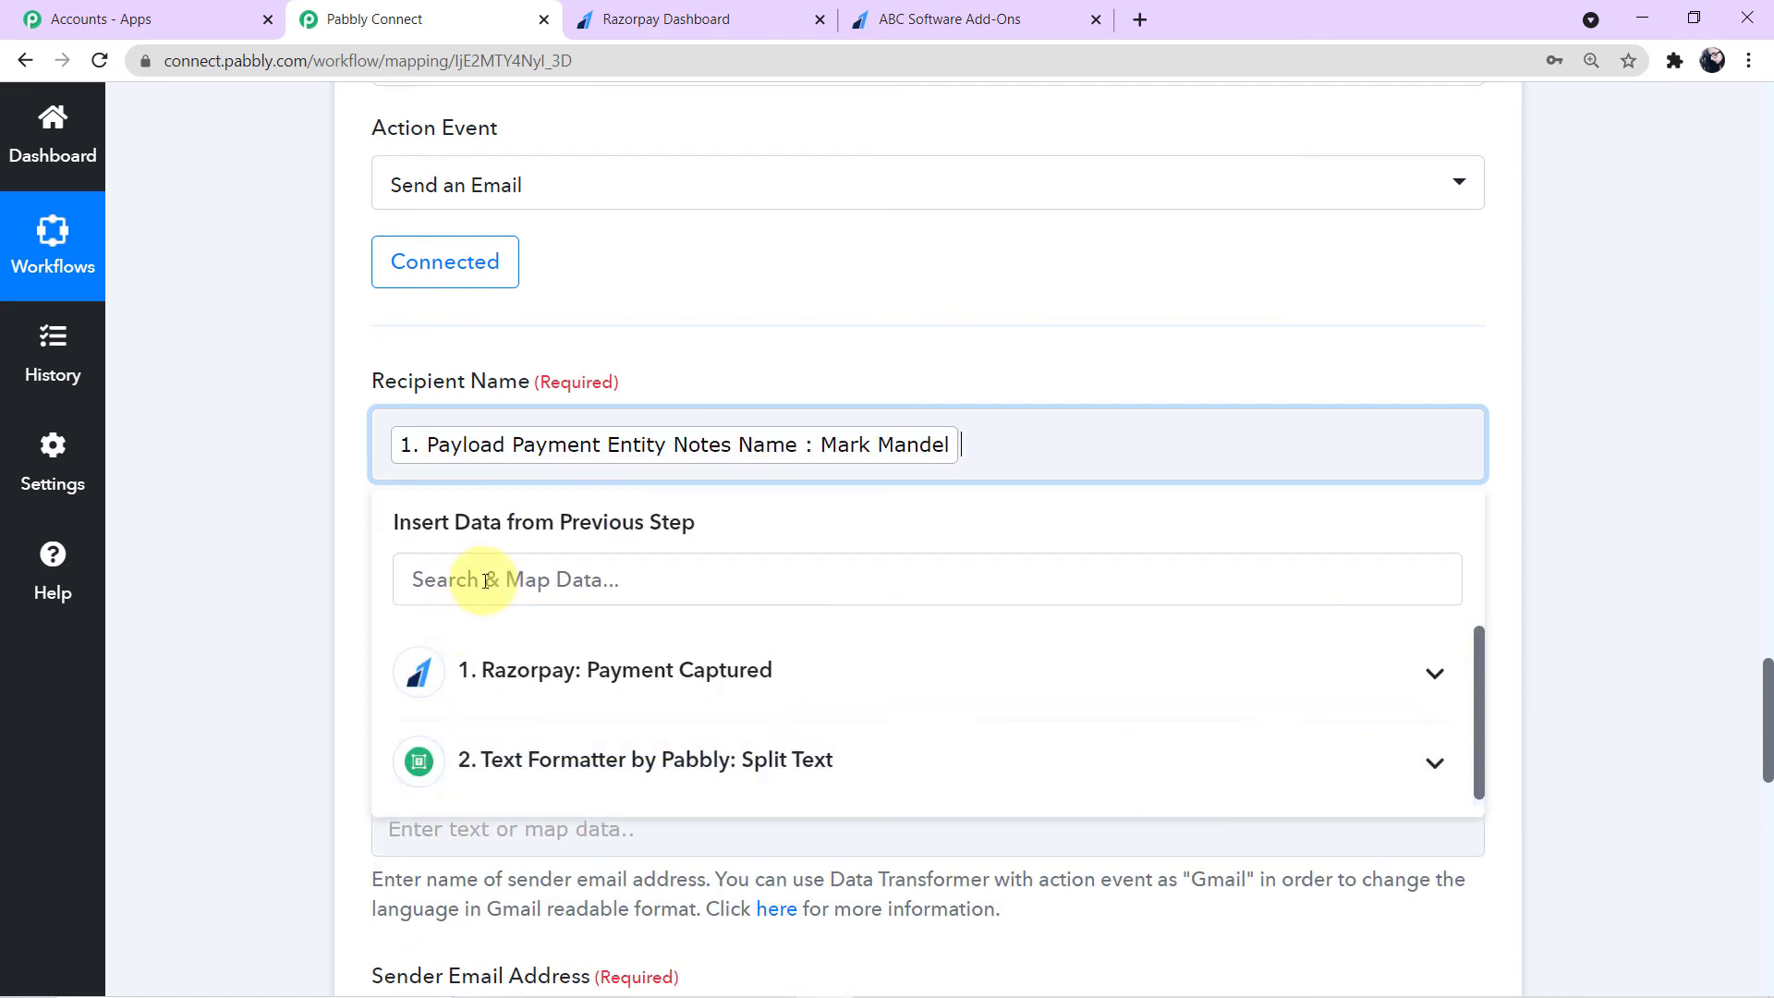
{"action": "left_click", "coordinate": [280, 486]}
- Map Recipient Email Address to the Razorpay Payload Payment Entity Notes Email field
{"action": "scroll", "coordinate": [280, 486], "scroll_direction": "down", "scroll_amount": 2}
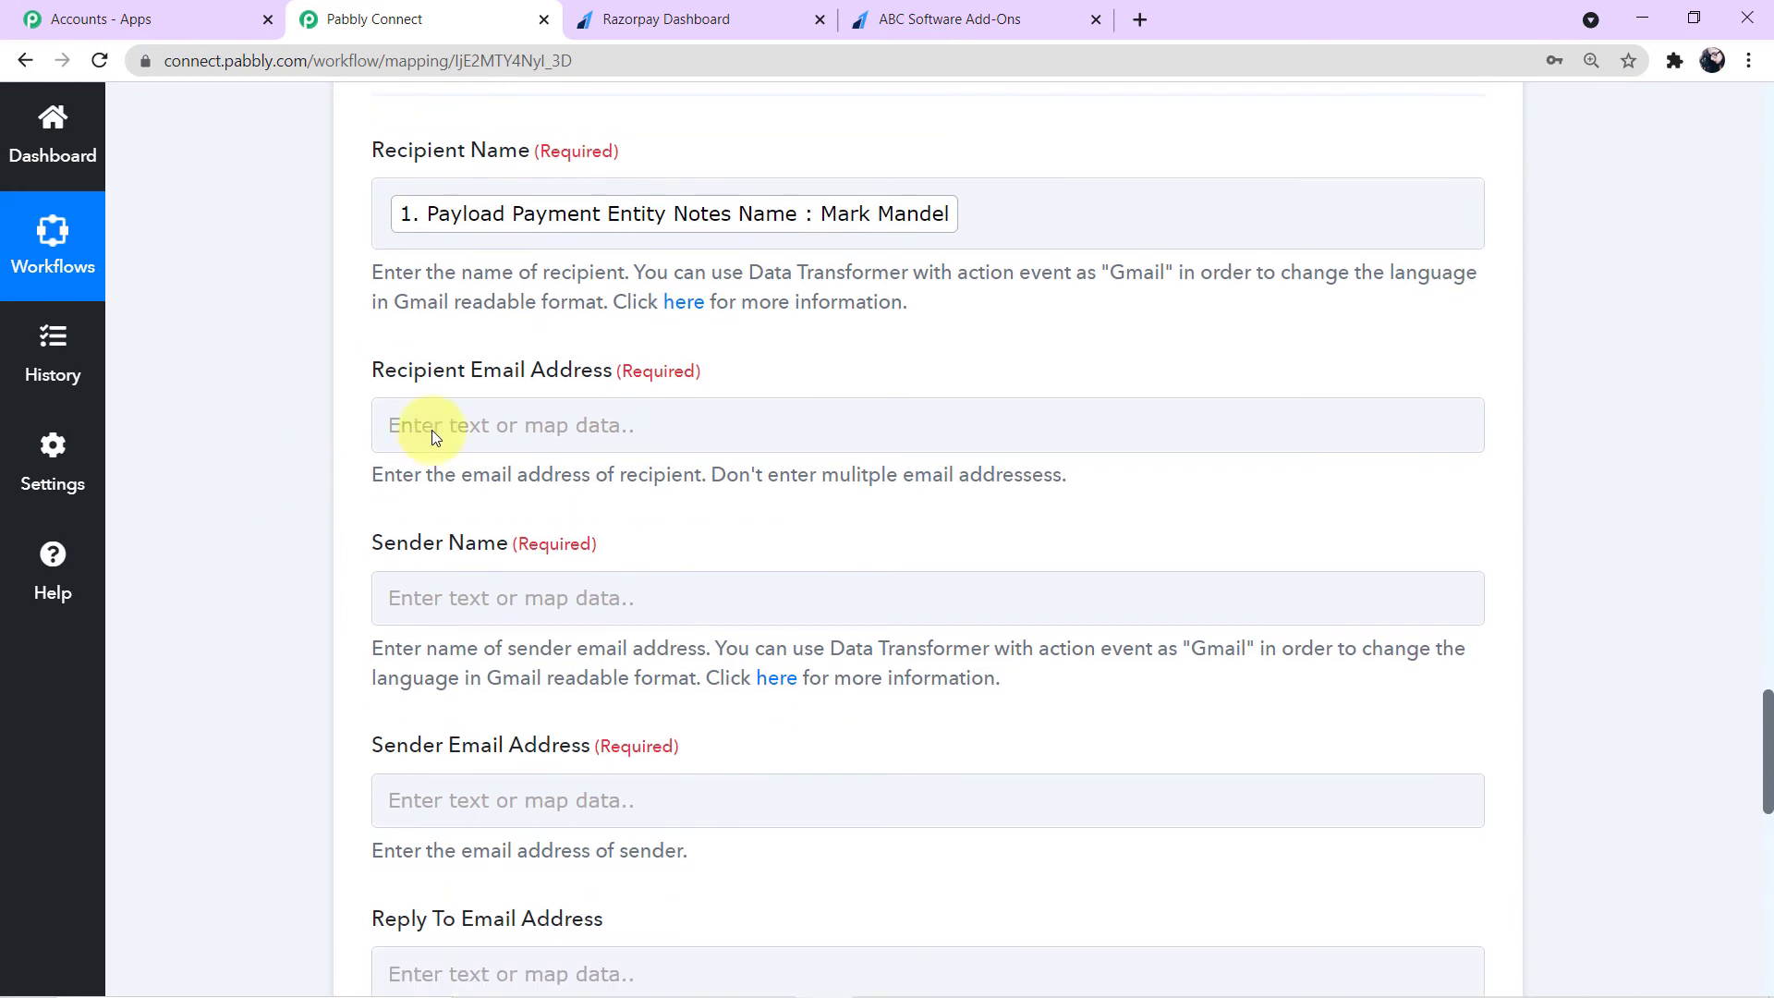
{"action": "left_click", "coordinate": [606, 427]}
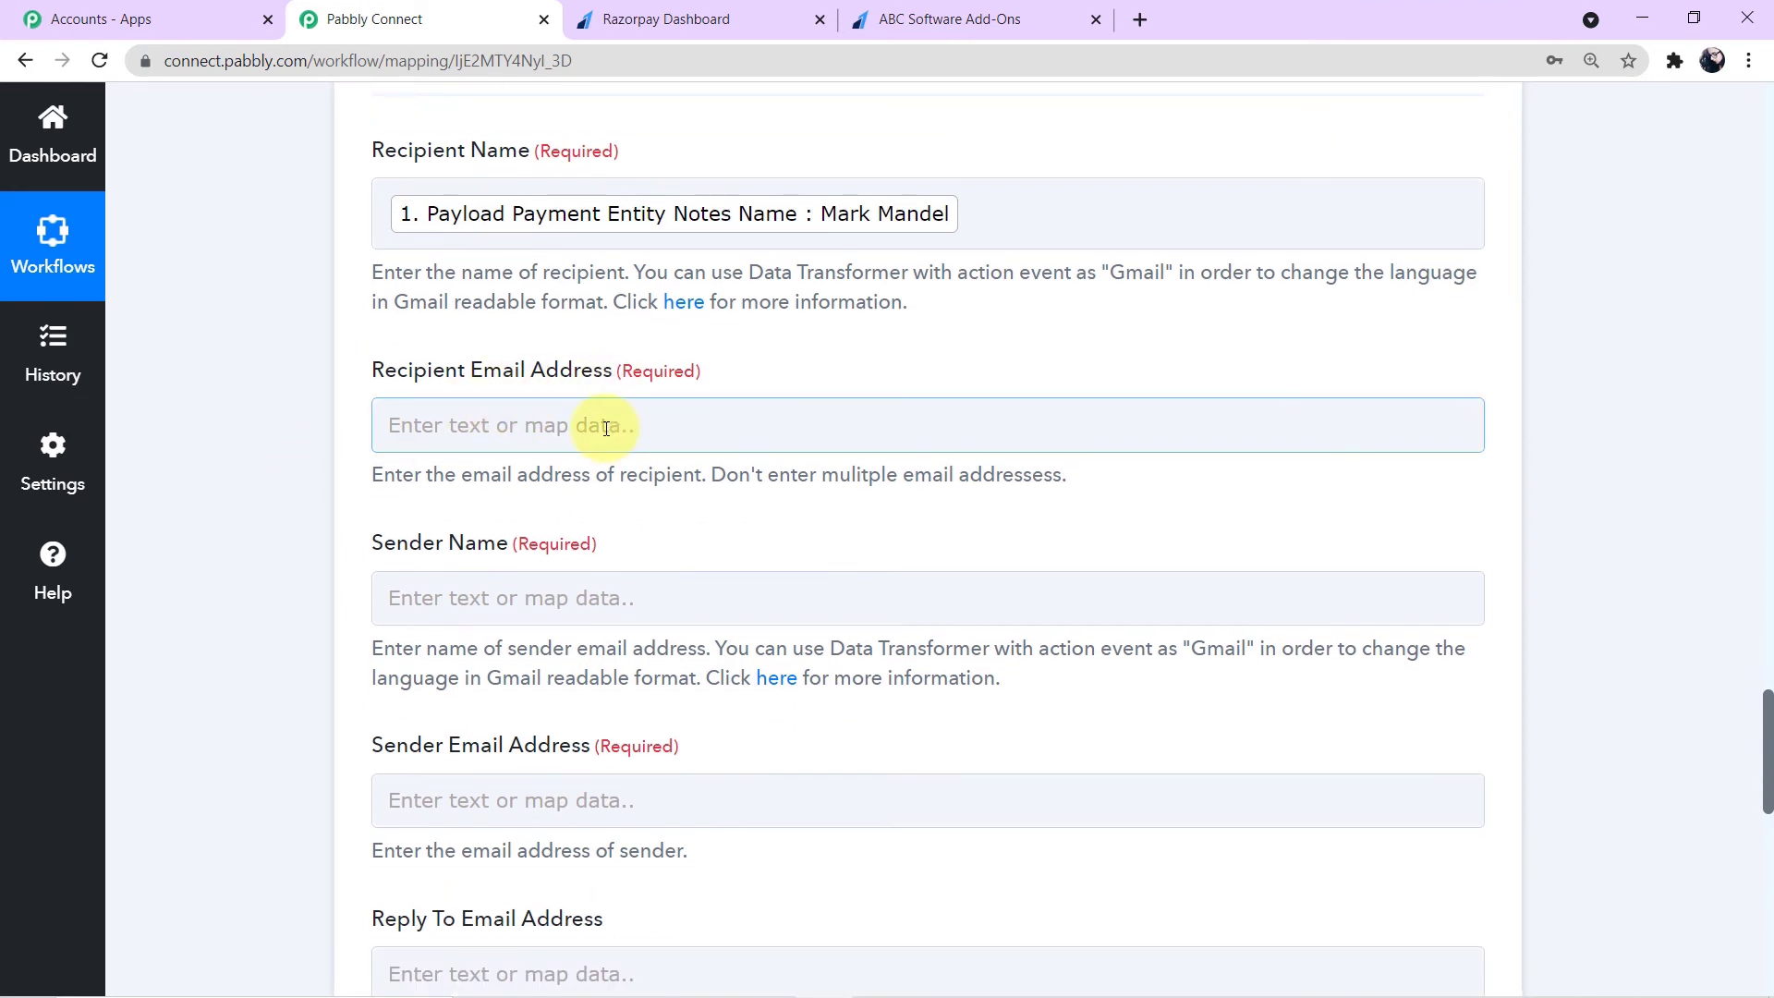
{"action": "left_click", "coordinate": [606, 428]}
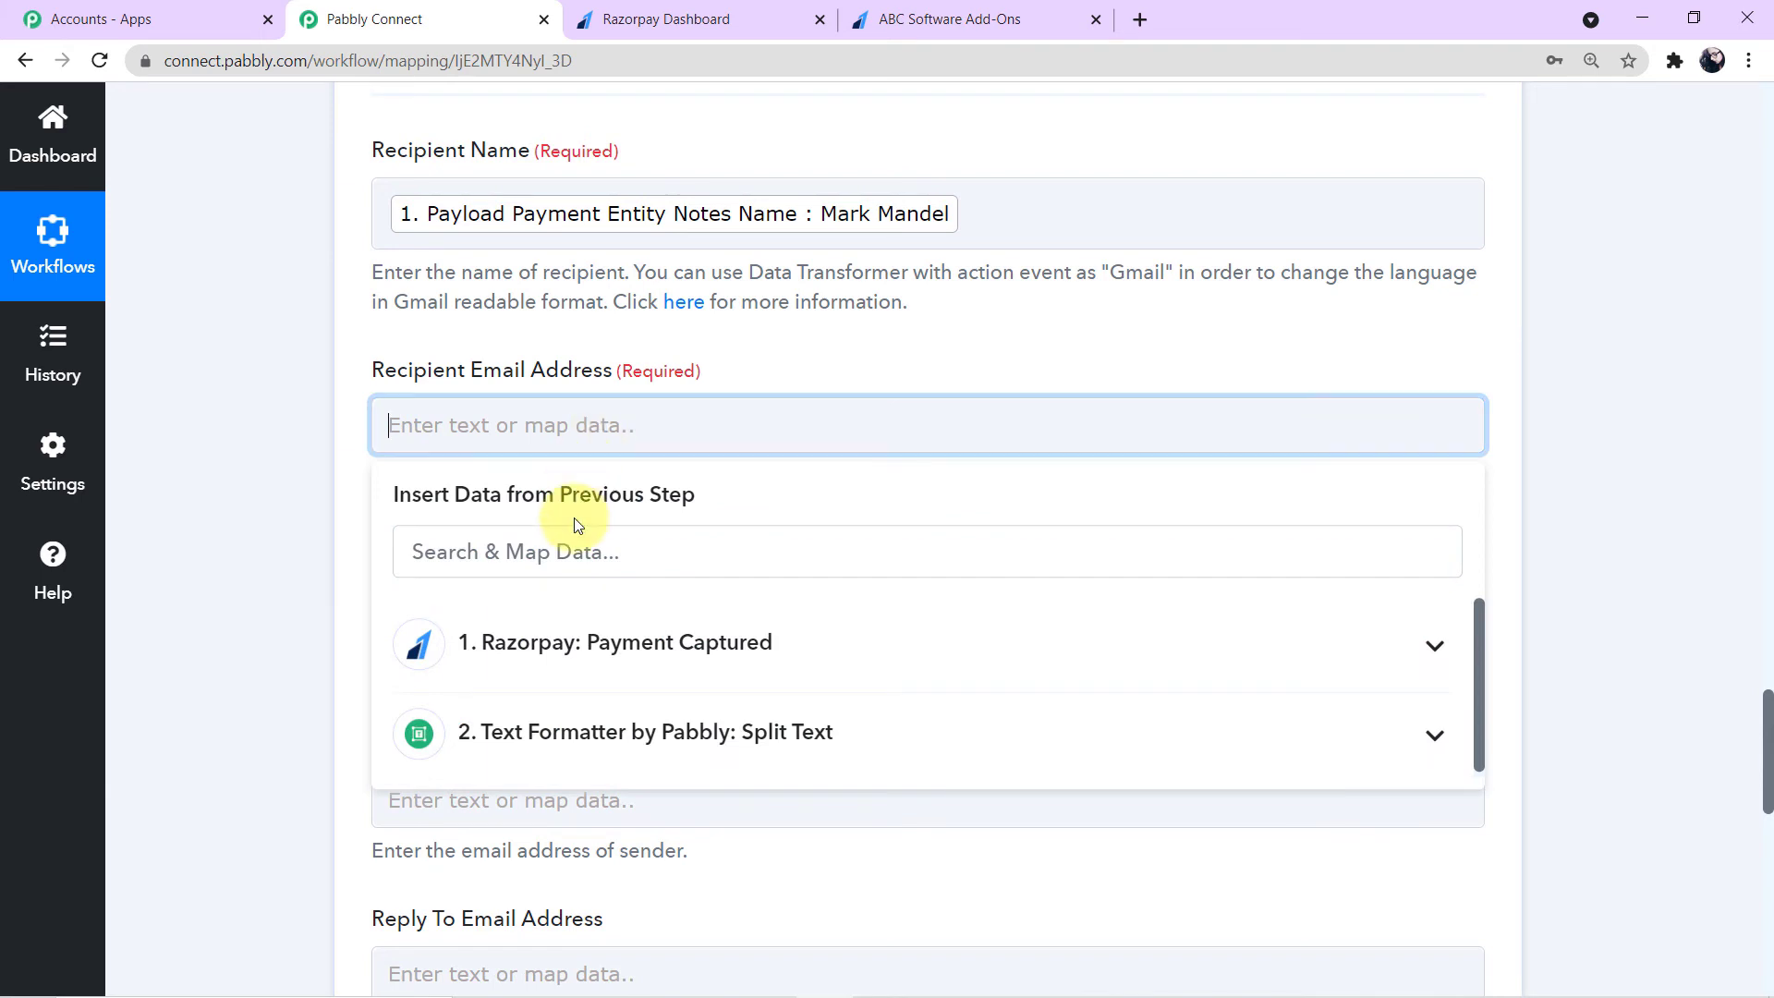
{"action": "left_click", "coordinate": [672, 654]}
{"action": "scroll", "coordinate": [685, 743], "scroll_direction": "down", "scroll_amount": 10}
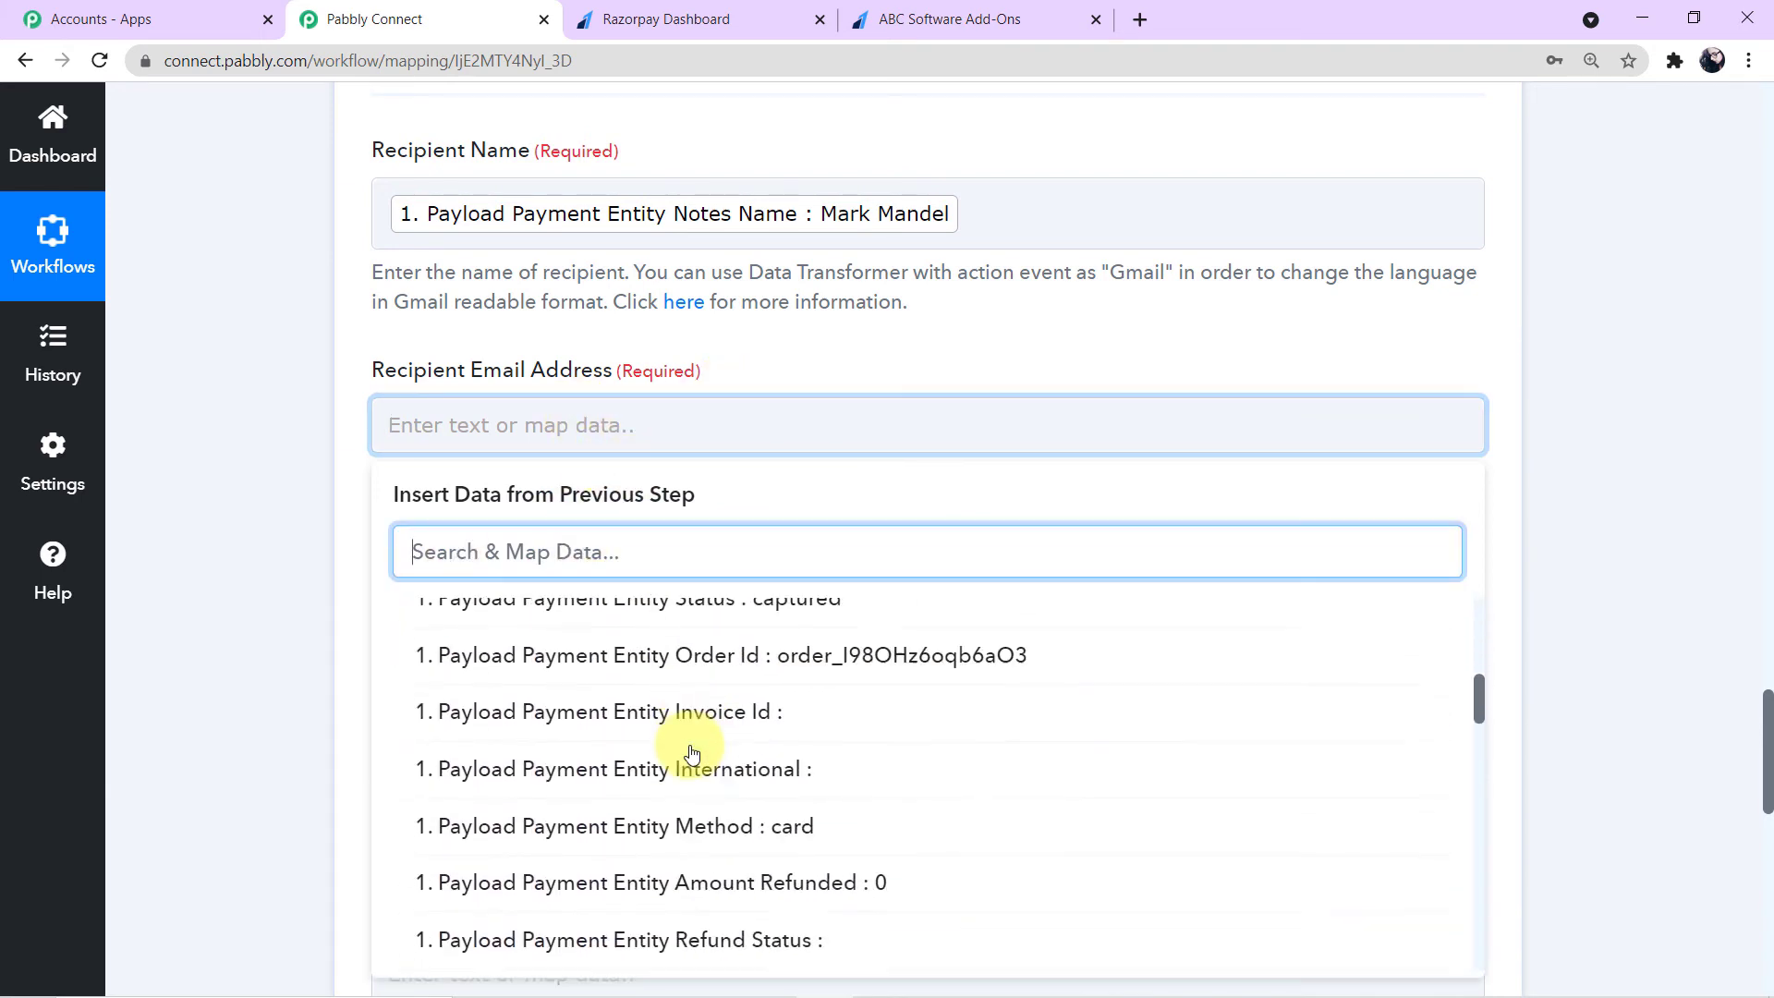
{"action": "scroll", "coordinate": [691, 753], "scroll_direction": "down", "scroll_amount": 8}
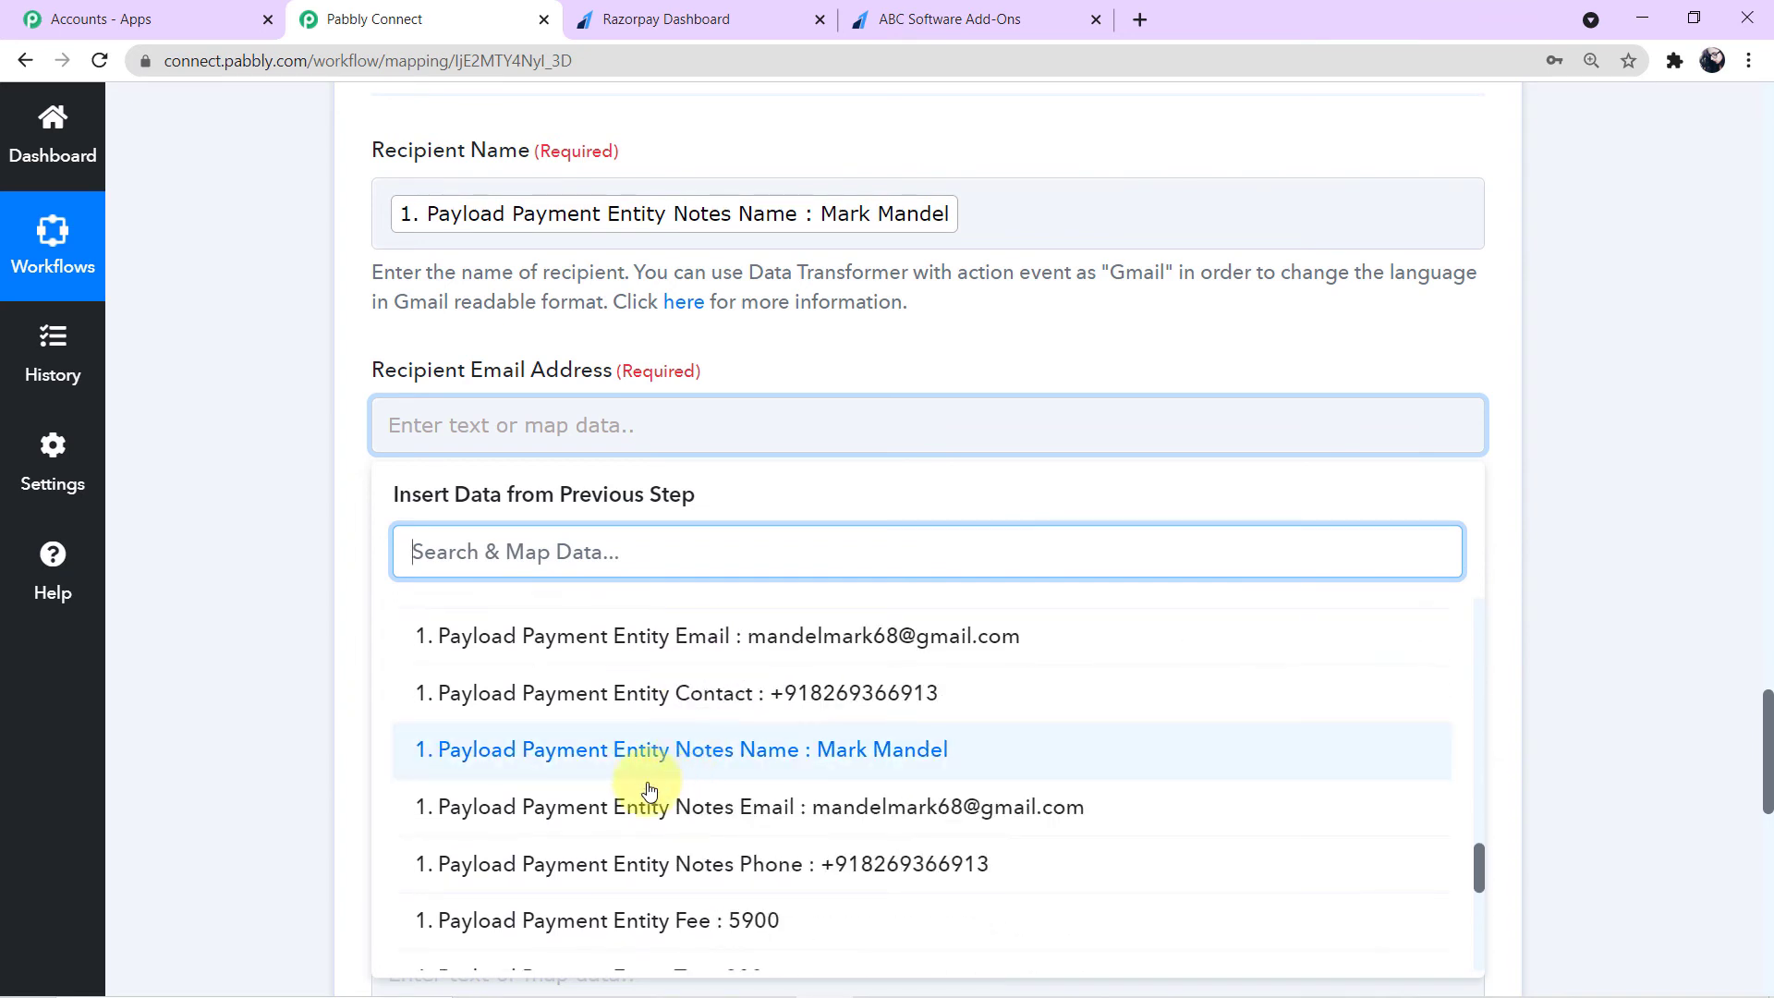
{"action": "left_click", "coordinate": [830, 820]}
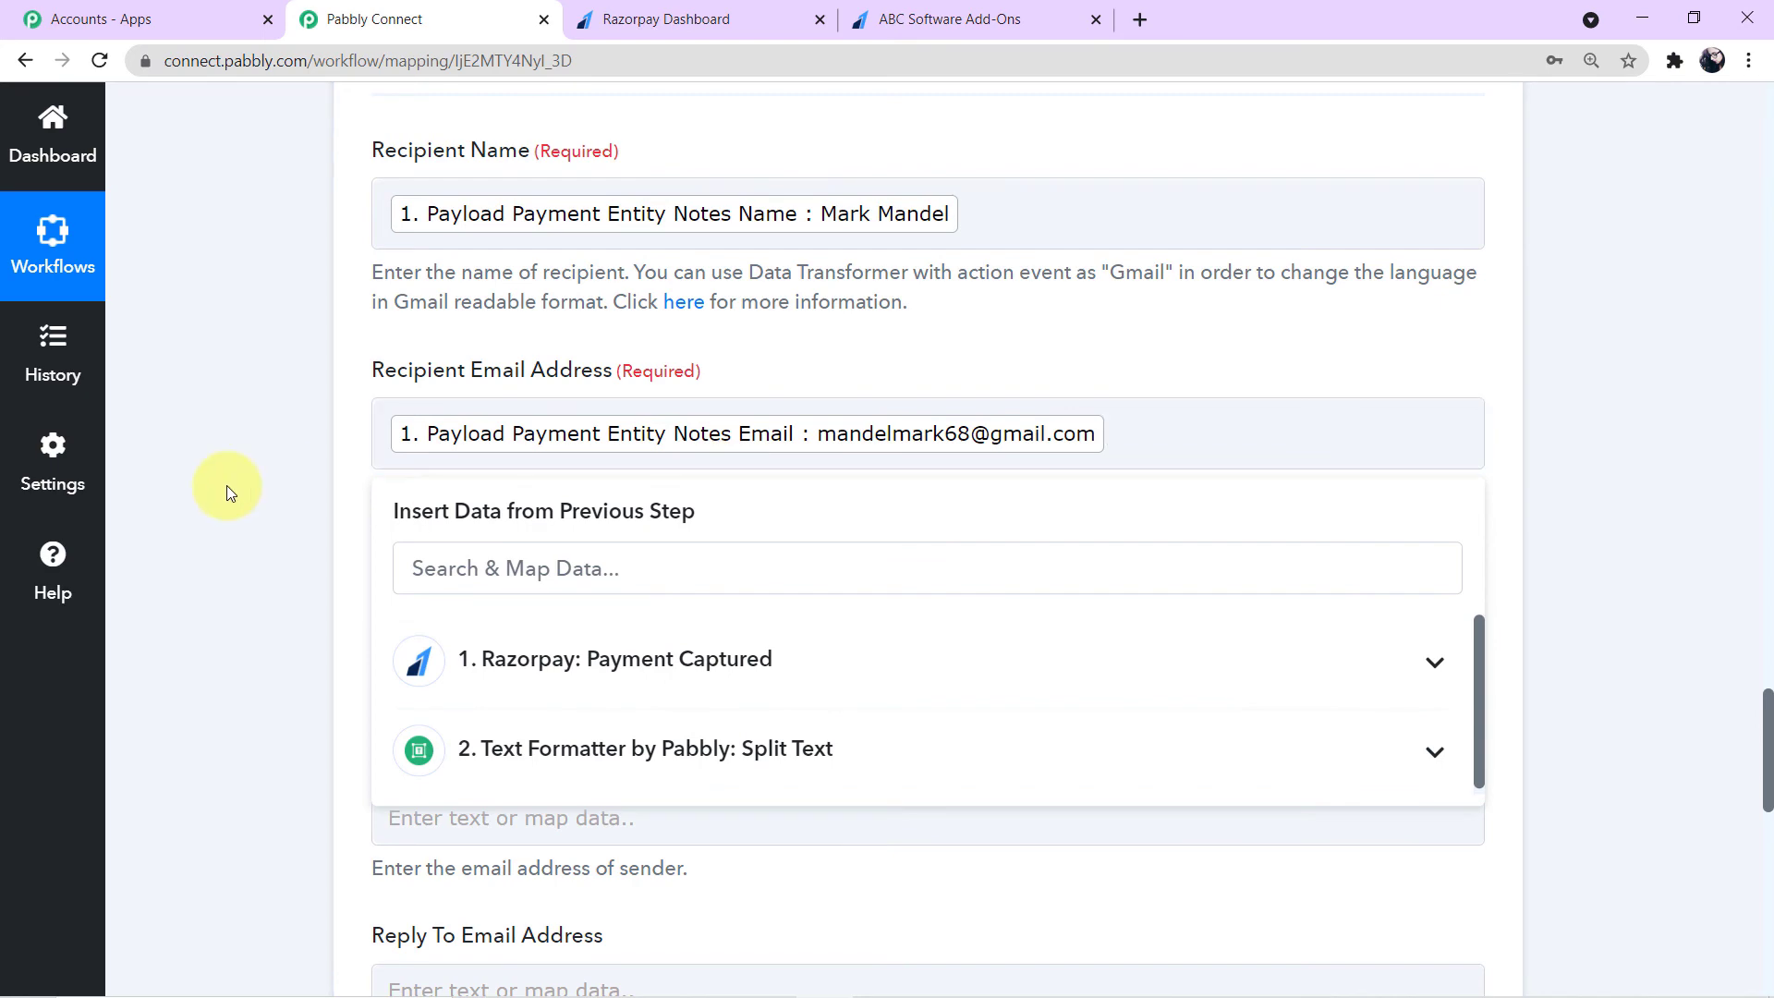
{"action": "left_click", "coordinate": [226, 485]}
- Set the Sender Name to Pabbly
{"action": "scroll", "coordinate": [240, 476], "scroll_direction": "down", "scroll_amount": 2}
{"action": "left_click", "coordinate": [532, 384]}
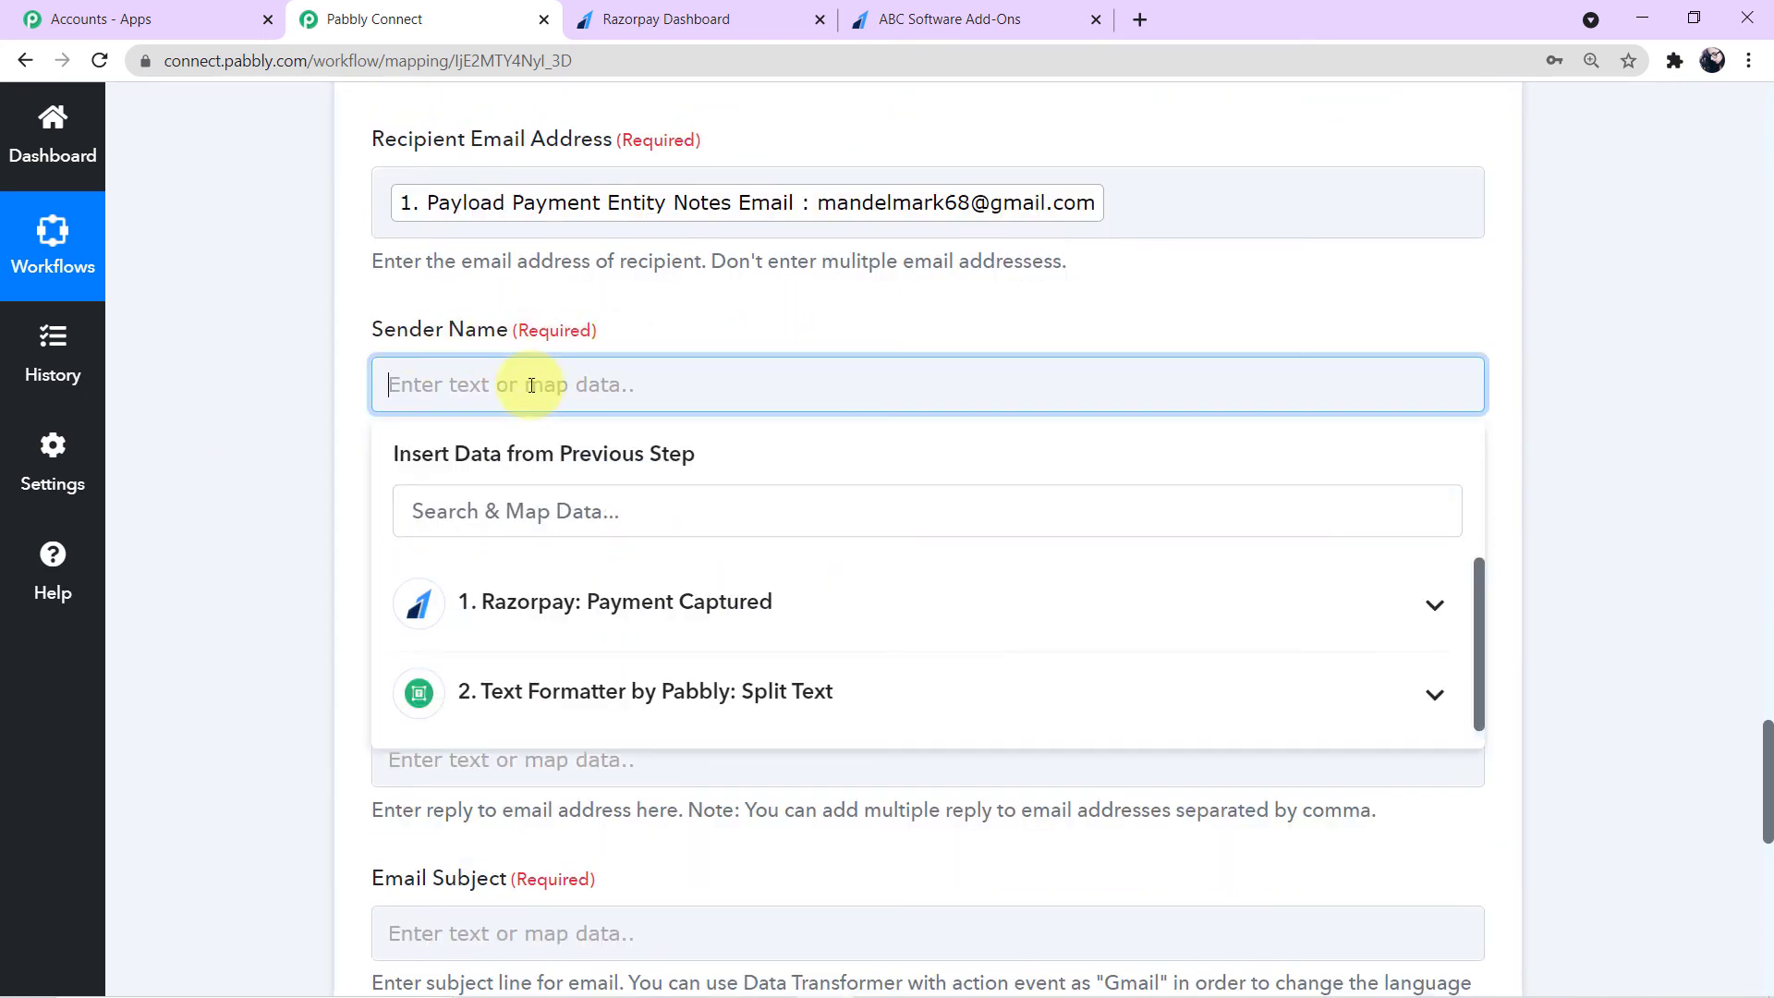
{"action": "type", "text": "Pabbly"}
{"action": "left_click", "coordinate": [358, 426]}
- Paste the sender's e-mail address into the Sender Email Address field
{"action": "scroll", "coordinate": [355, 436], "scroll_direction": "down", "scroll_amount": 1}
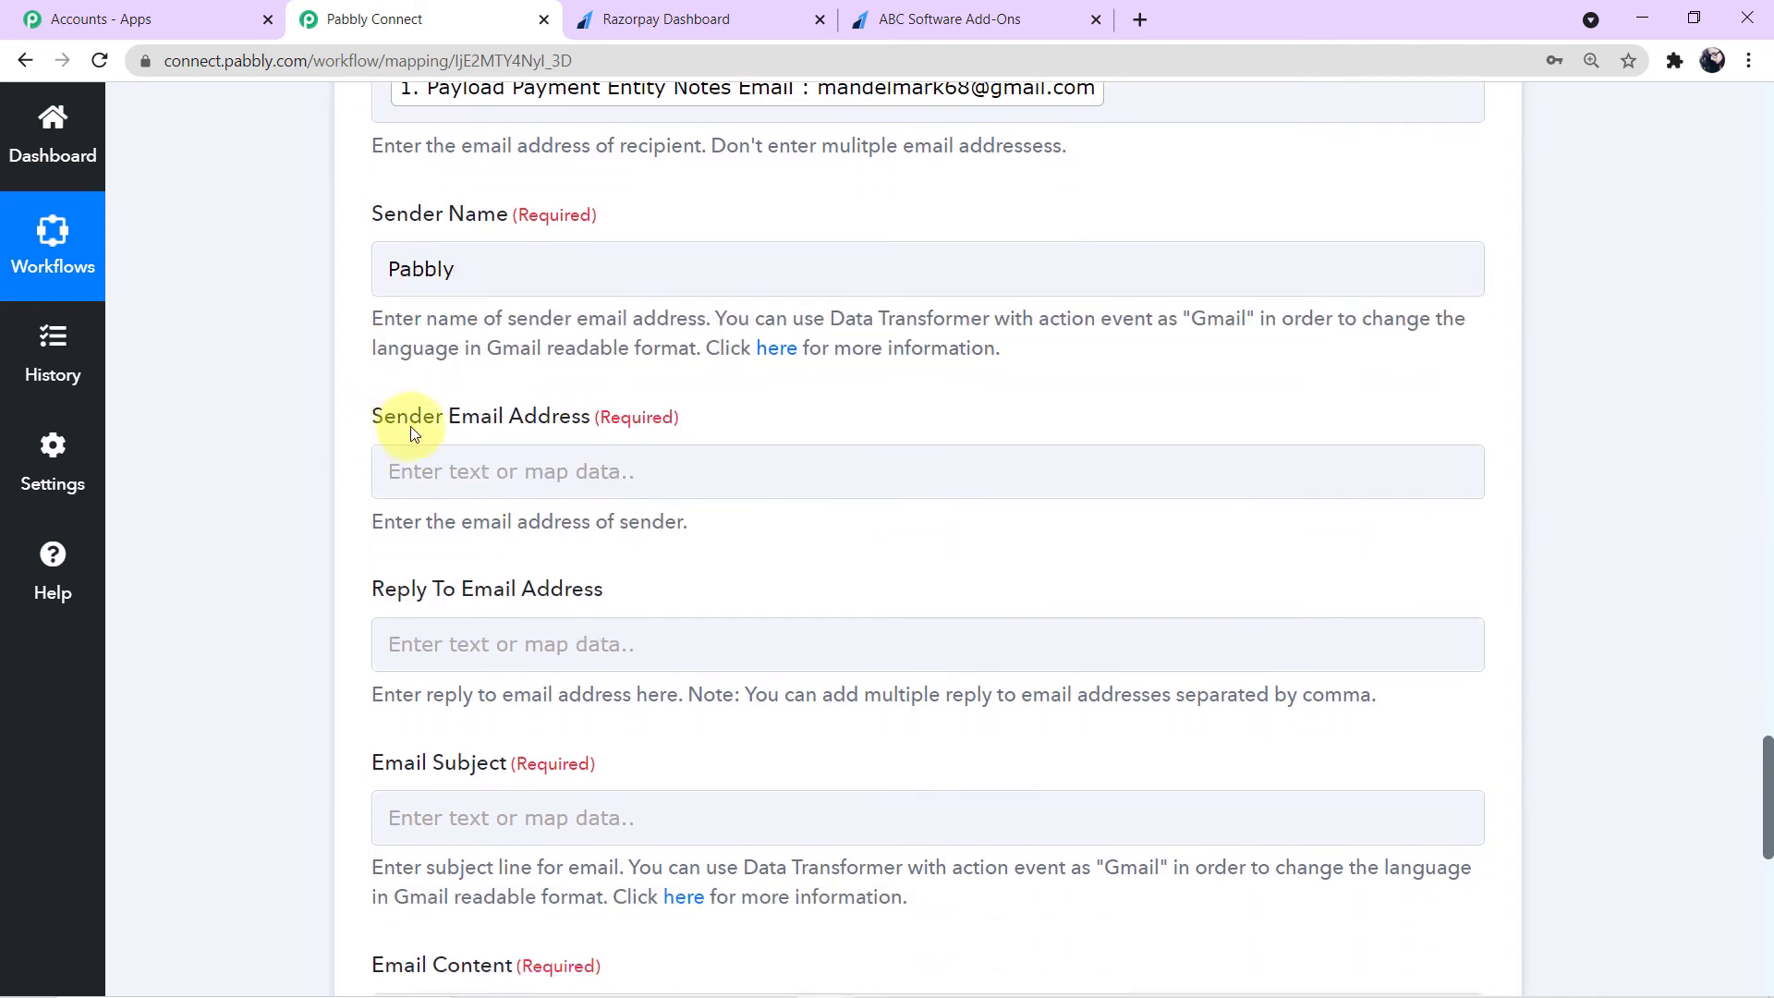
{"action": "left_click", "coordinate": [526, 474]}
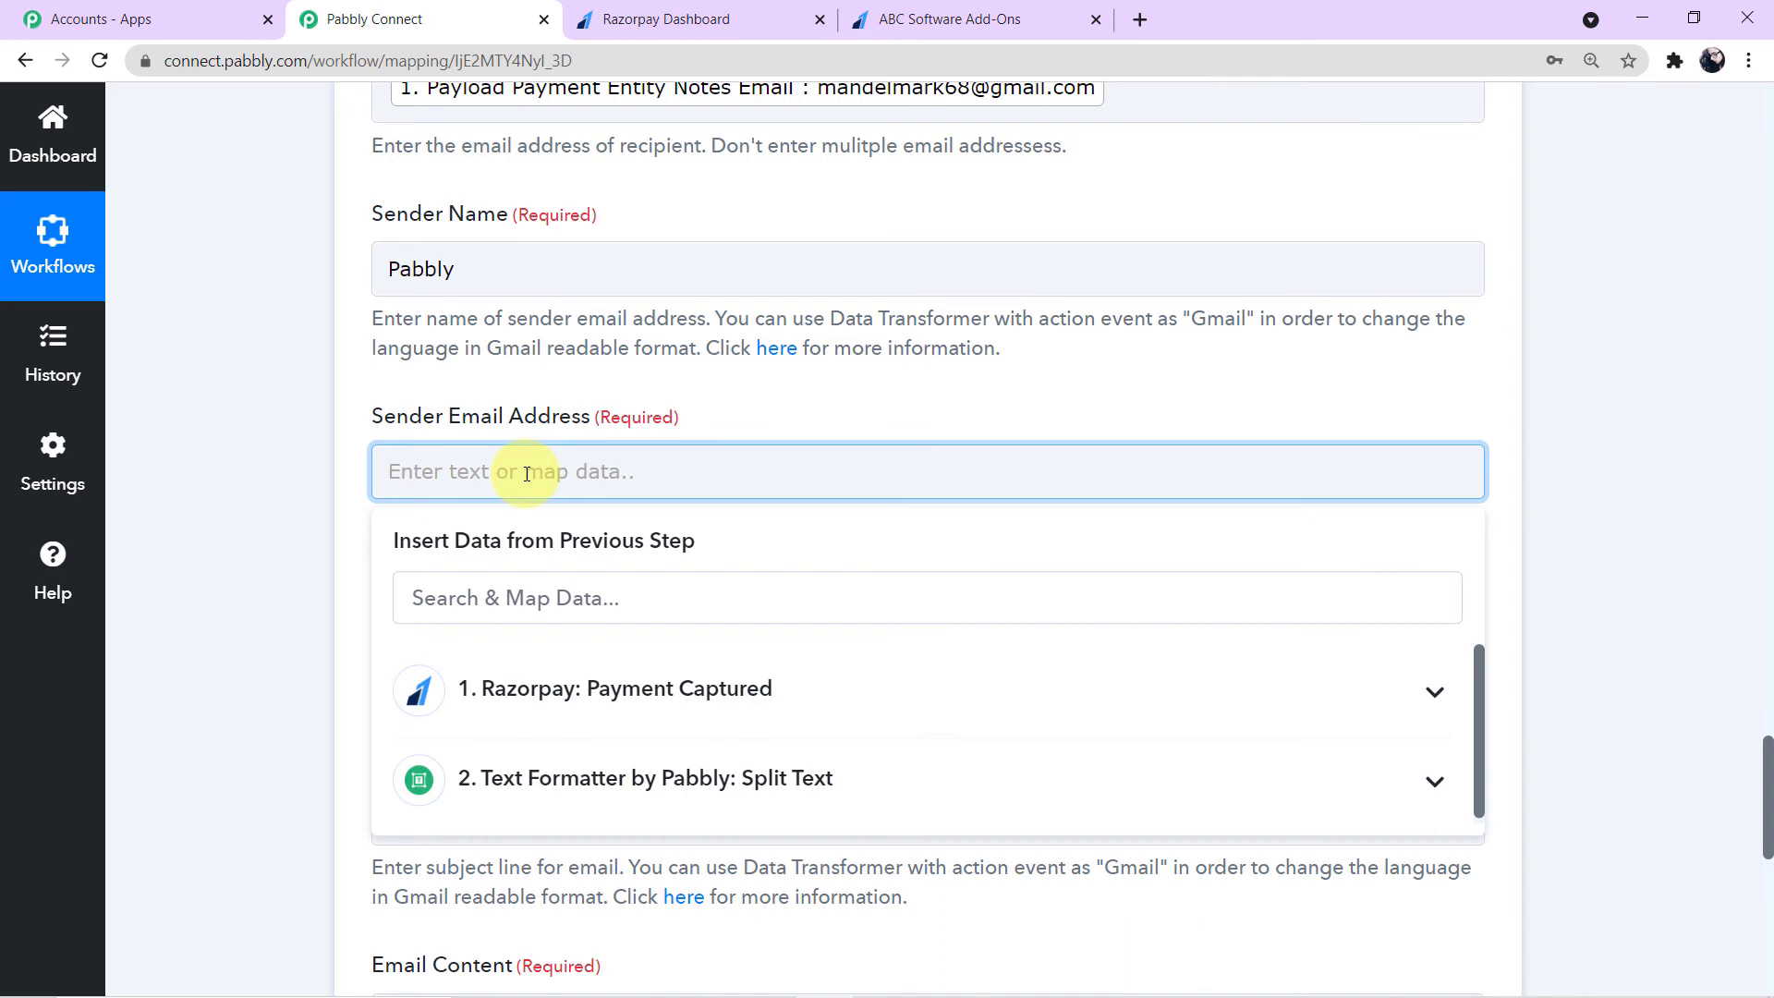
{"action": "key", "text": "ctrl+v"}
{"action": "left_click_drag", "start_coordinate": [380, 473], "coordinate": [681, 469]}
{"action": "left_click", "coordinate": [649, 479]}
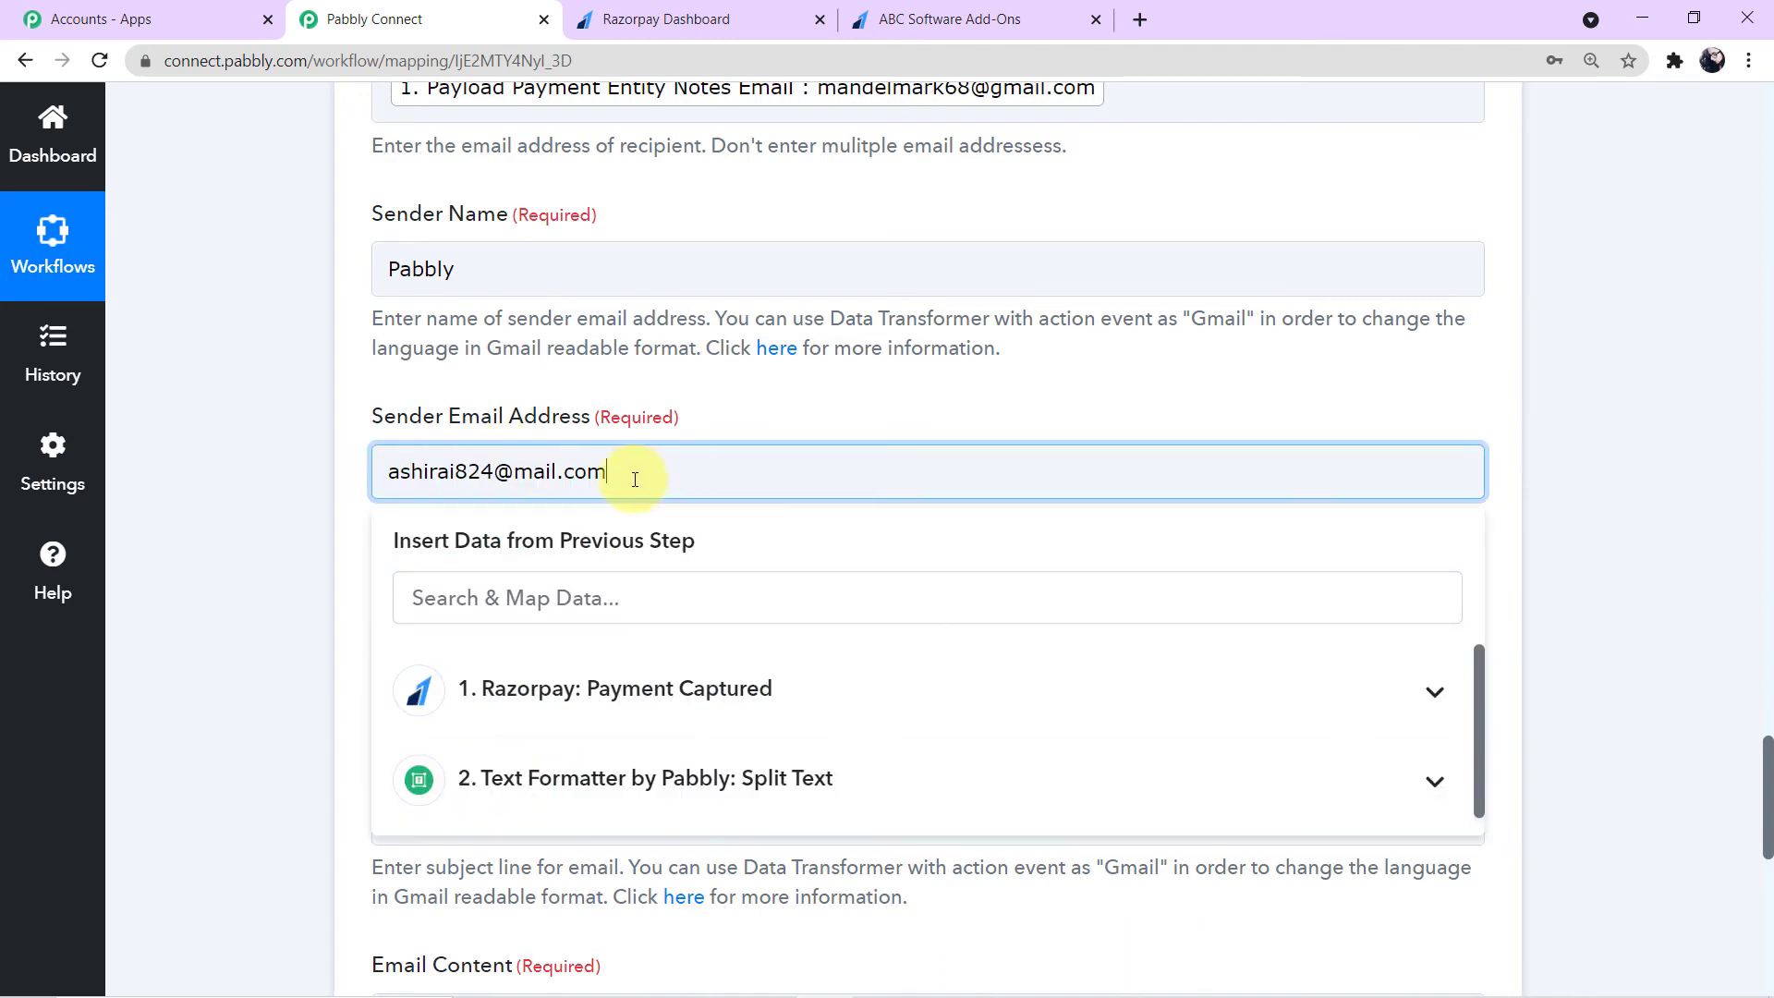
{"action": "left_click", "coordinate": [276, 481]}
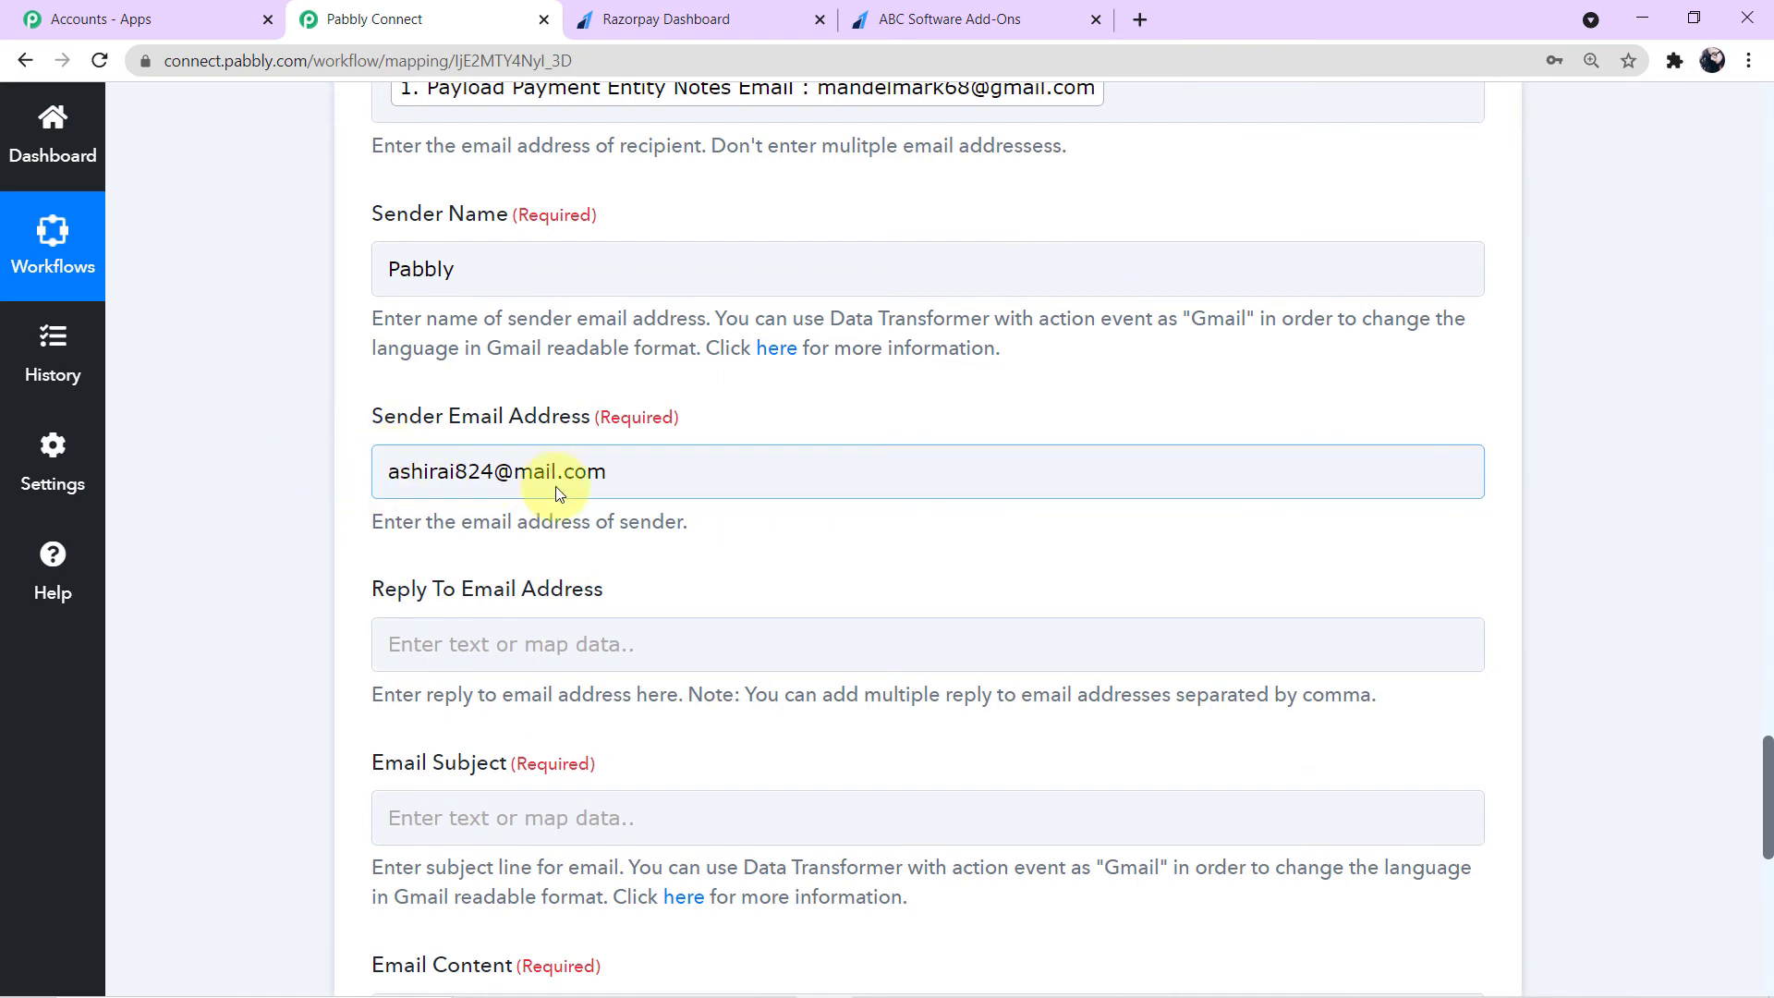
- Set the Email Subject to License Key
{"action": "scroll", "coordinate": [660, 473], "scroll_direction": "down", "scroll_amount": 2}
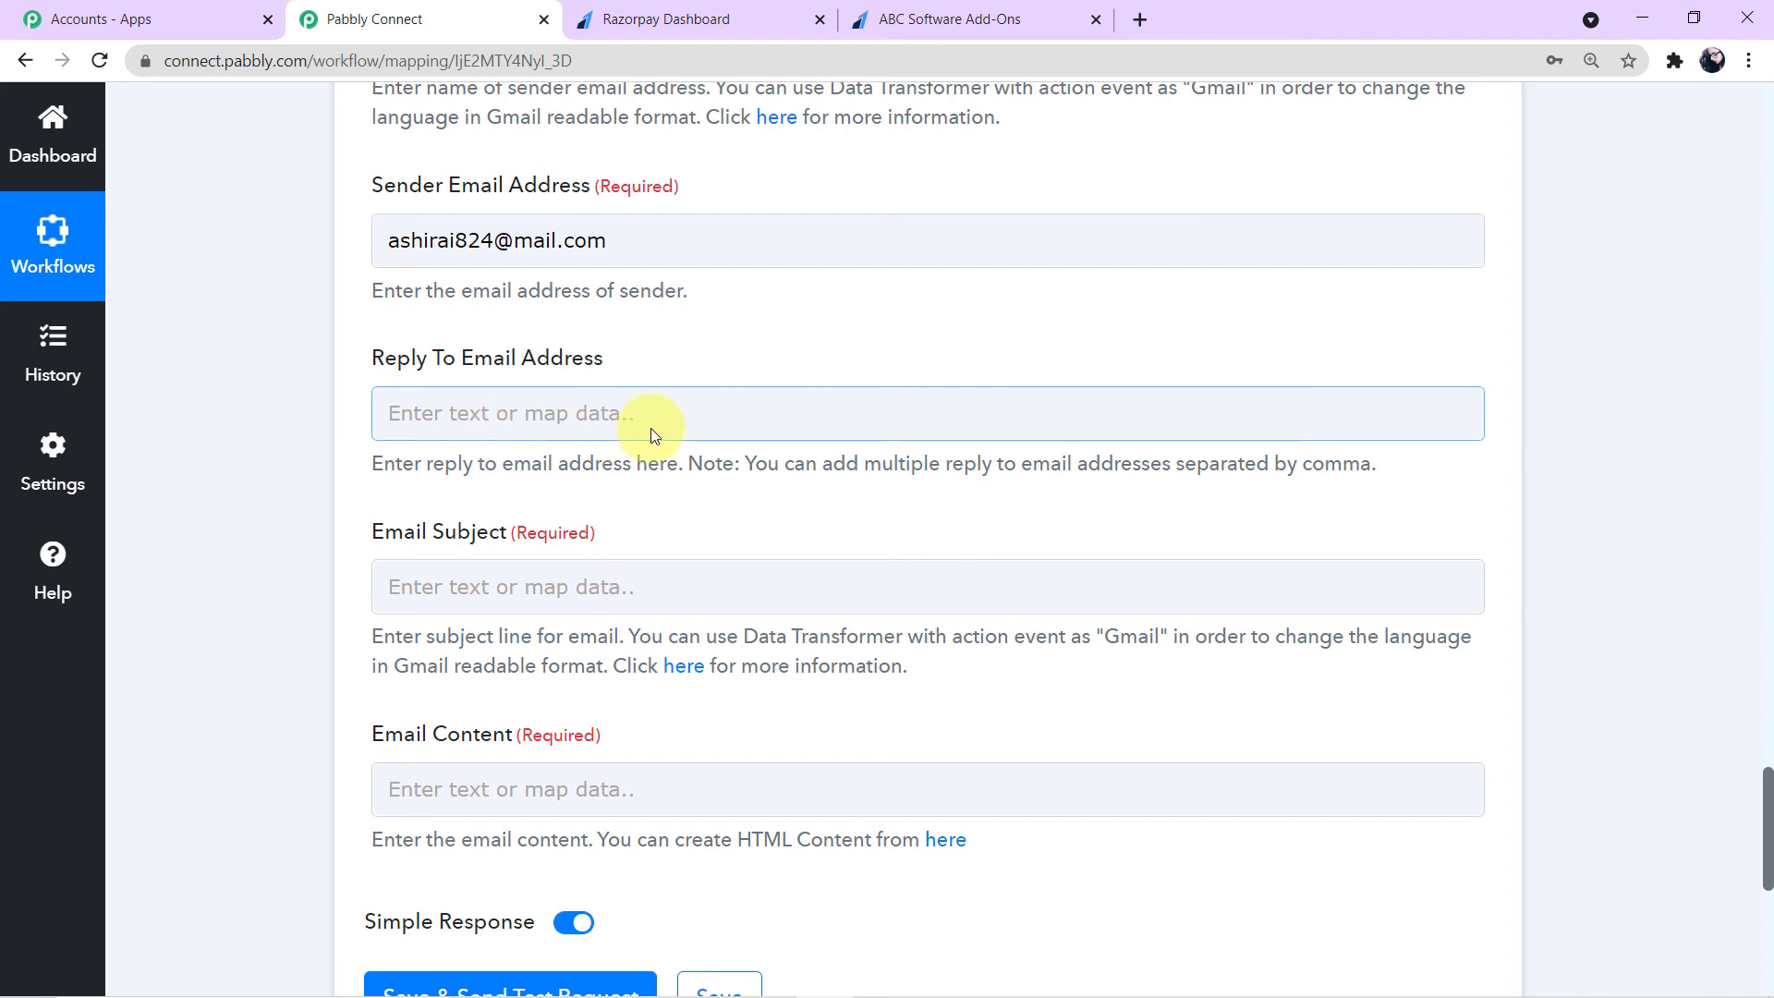
{"action": "scroll", "coordinate": [651, 429], "scroll_direction": "down", "scroll_amount": 1}
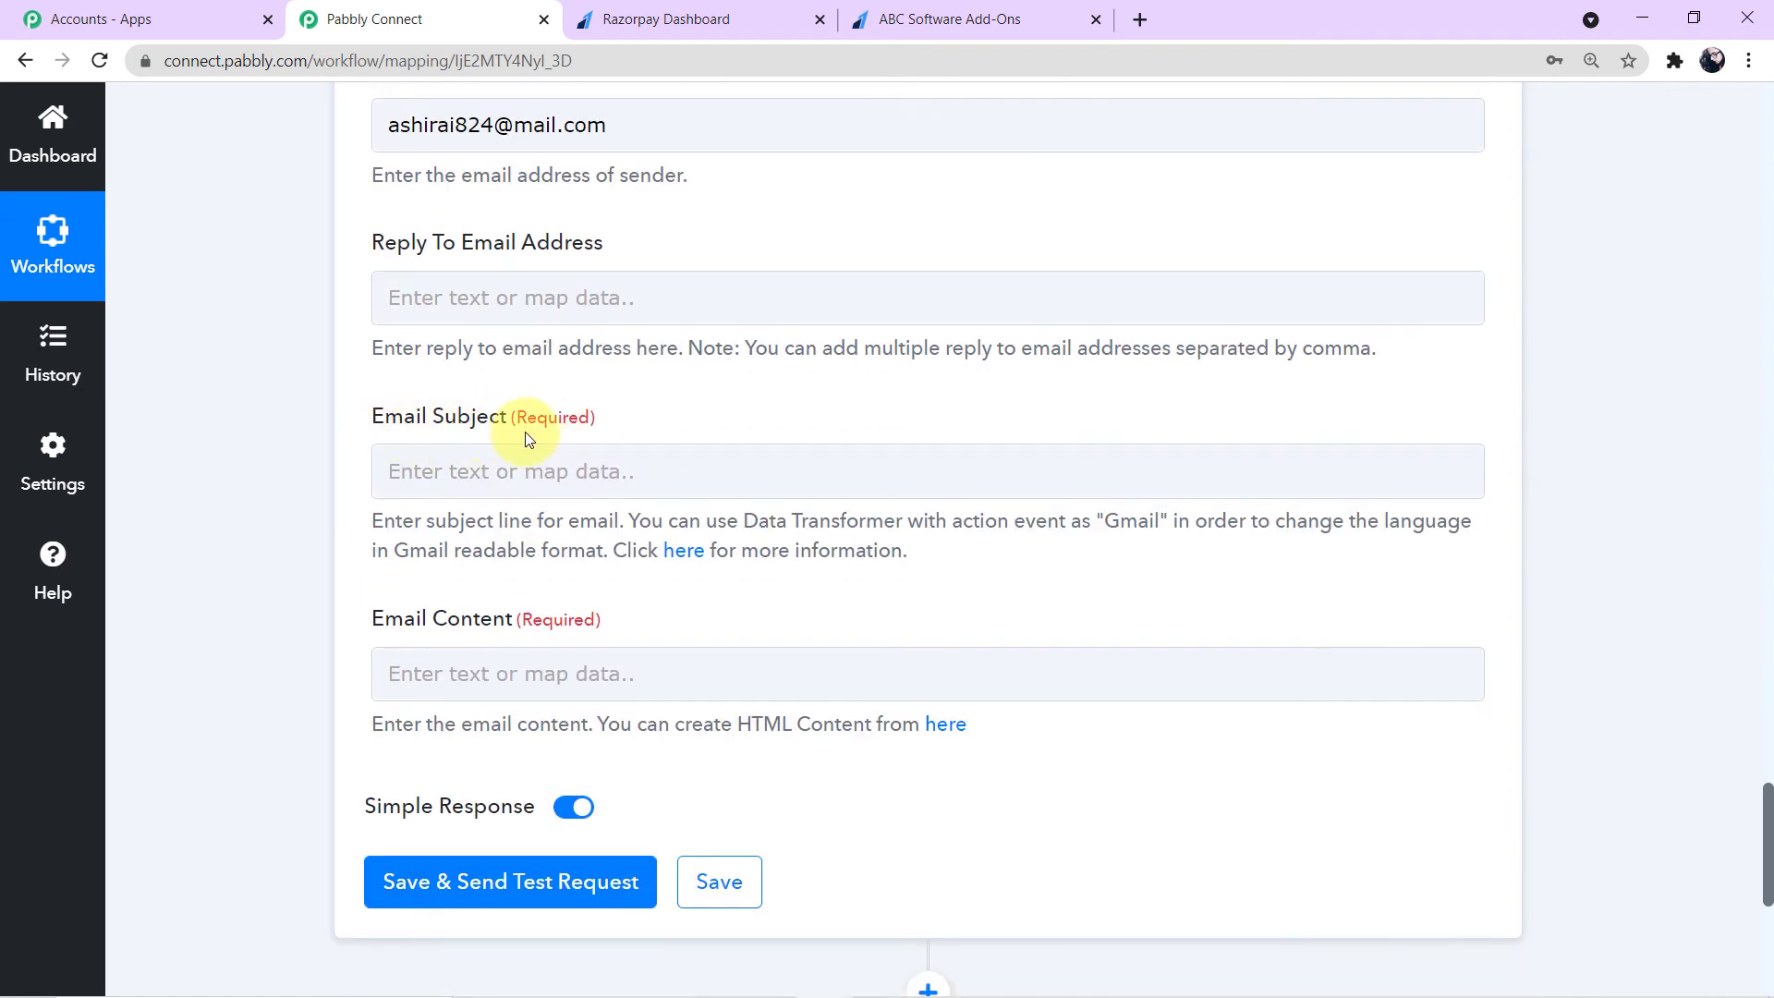
{"action": "left_click", "coordinate": [480, 479]}
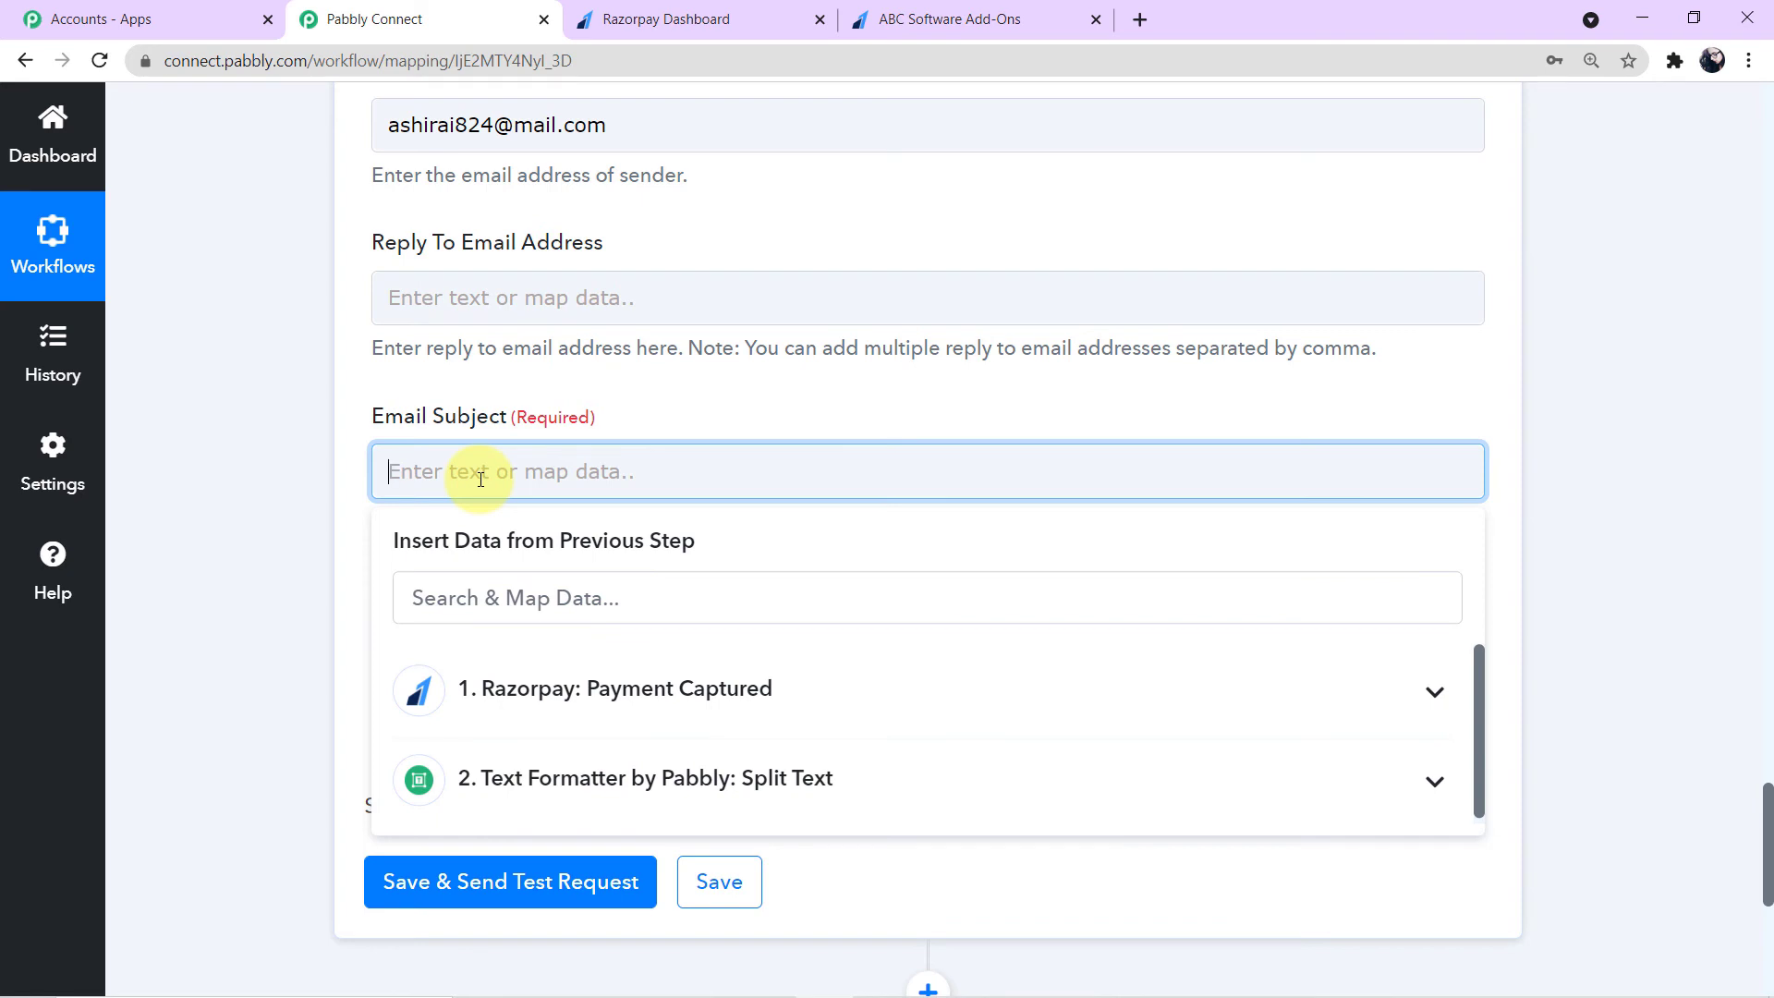
{"action": "key", "text": "ctrl+v"}
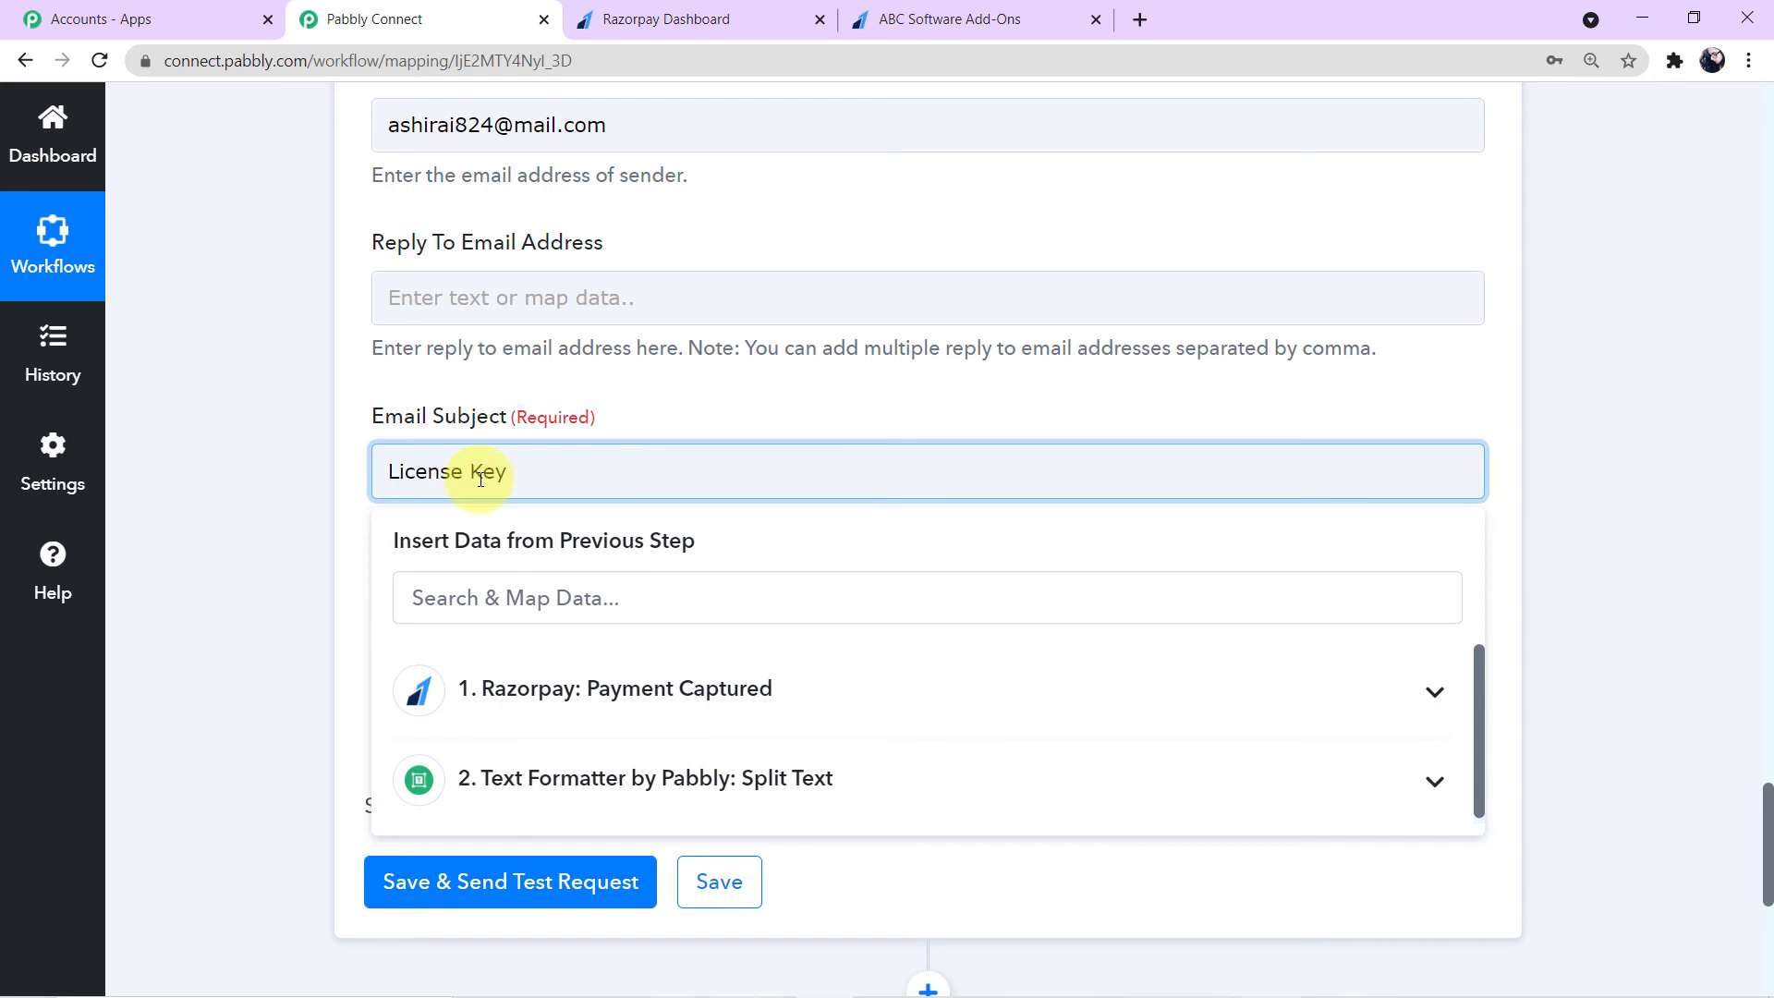
{"action": "left_click", "coordinate": [306, 479]}
- Begin the Email Content with 'Dear' followed by the mapped Razorpay Payload Payment Entity Notes Name and a new line
{"action": "scroll", "coordinate": [307, 479], "scroll_direction": "down", "scroll_amount": 1}
{"action": "scroll", "coordinate": [307, 480], "scroll_direction": "down", "scroll_amount": 1}
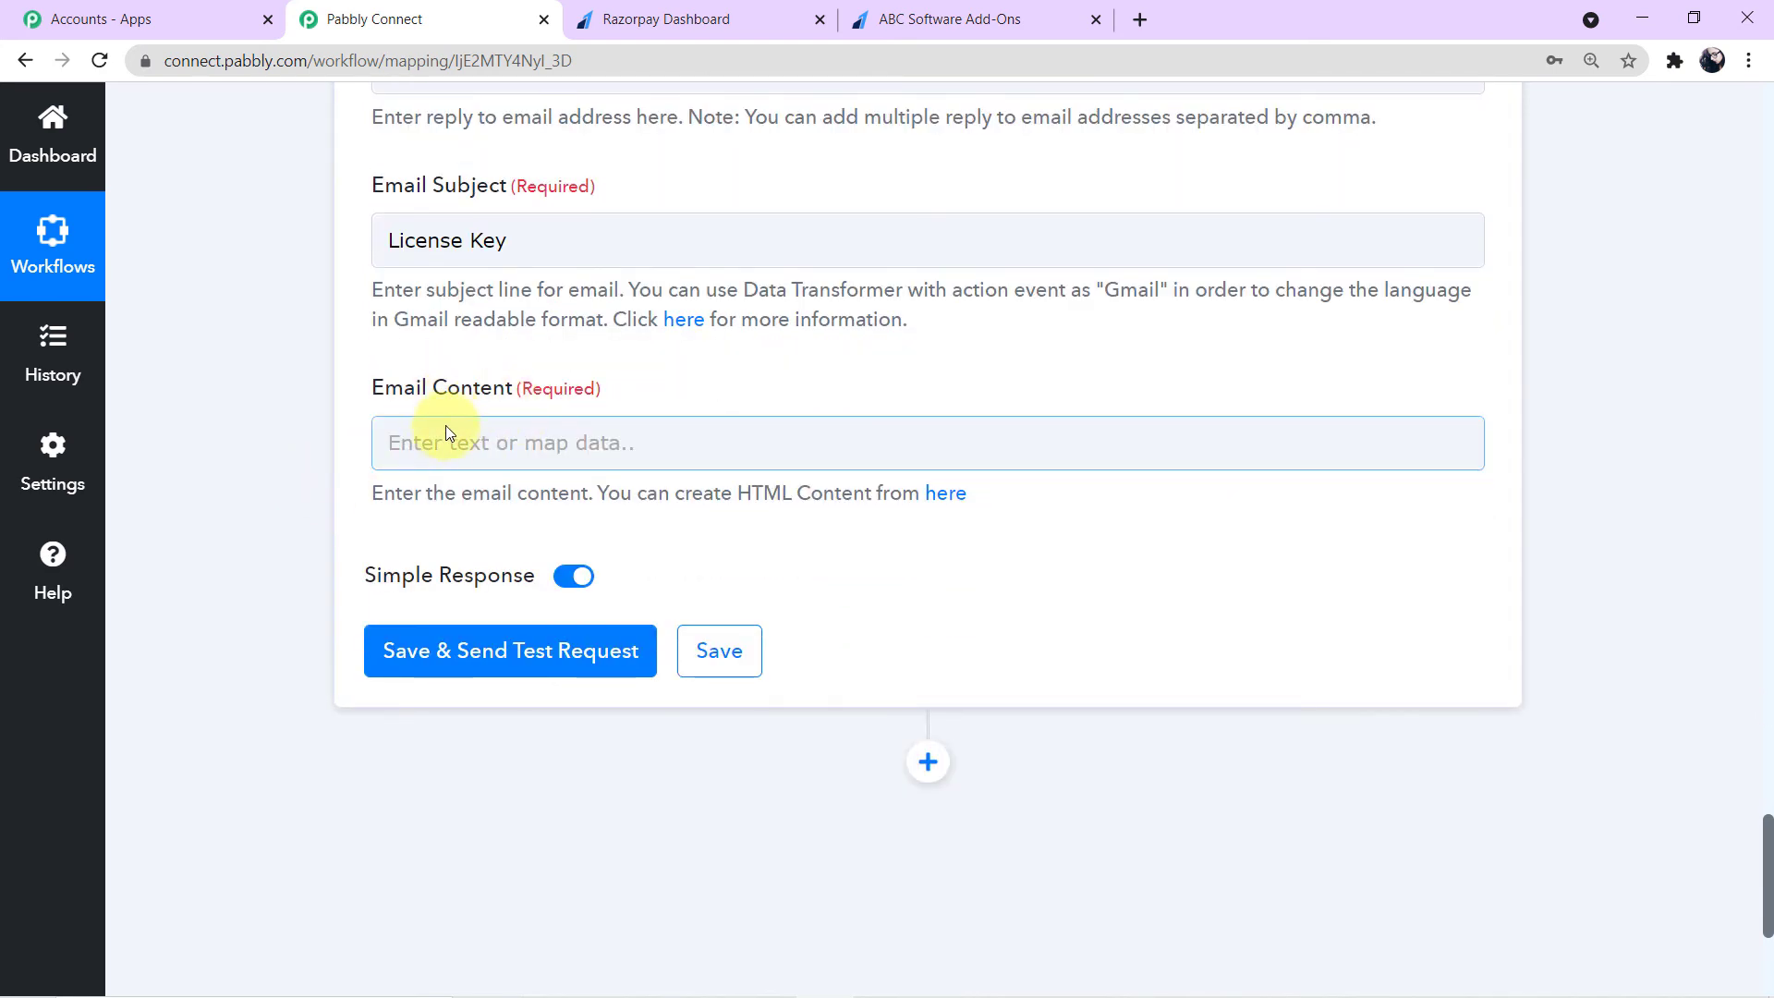
{"action": "left_click", "coordinate": [448, 434]}
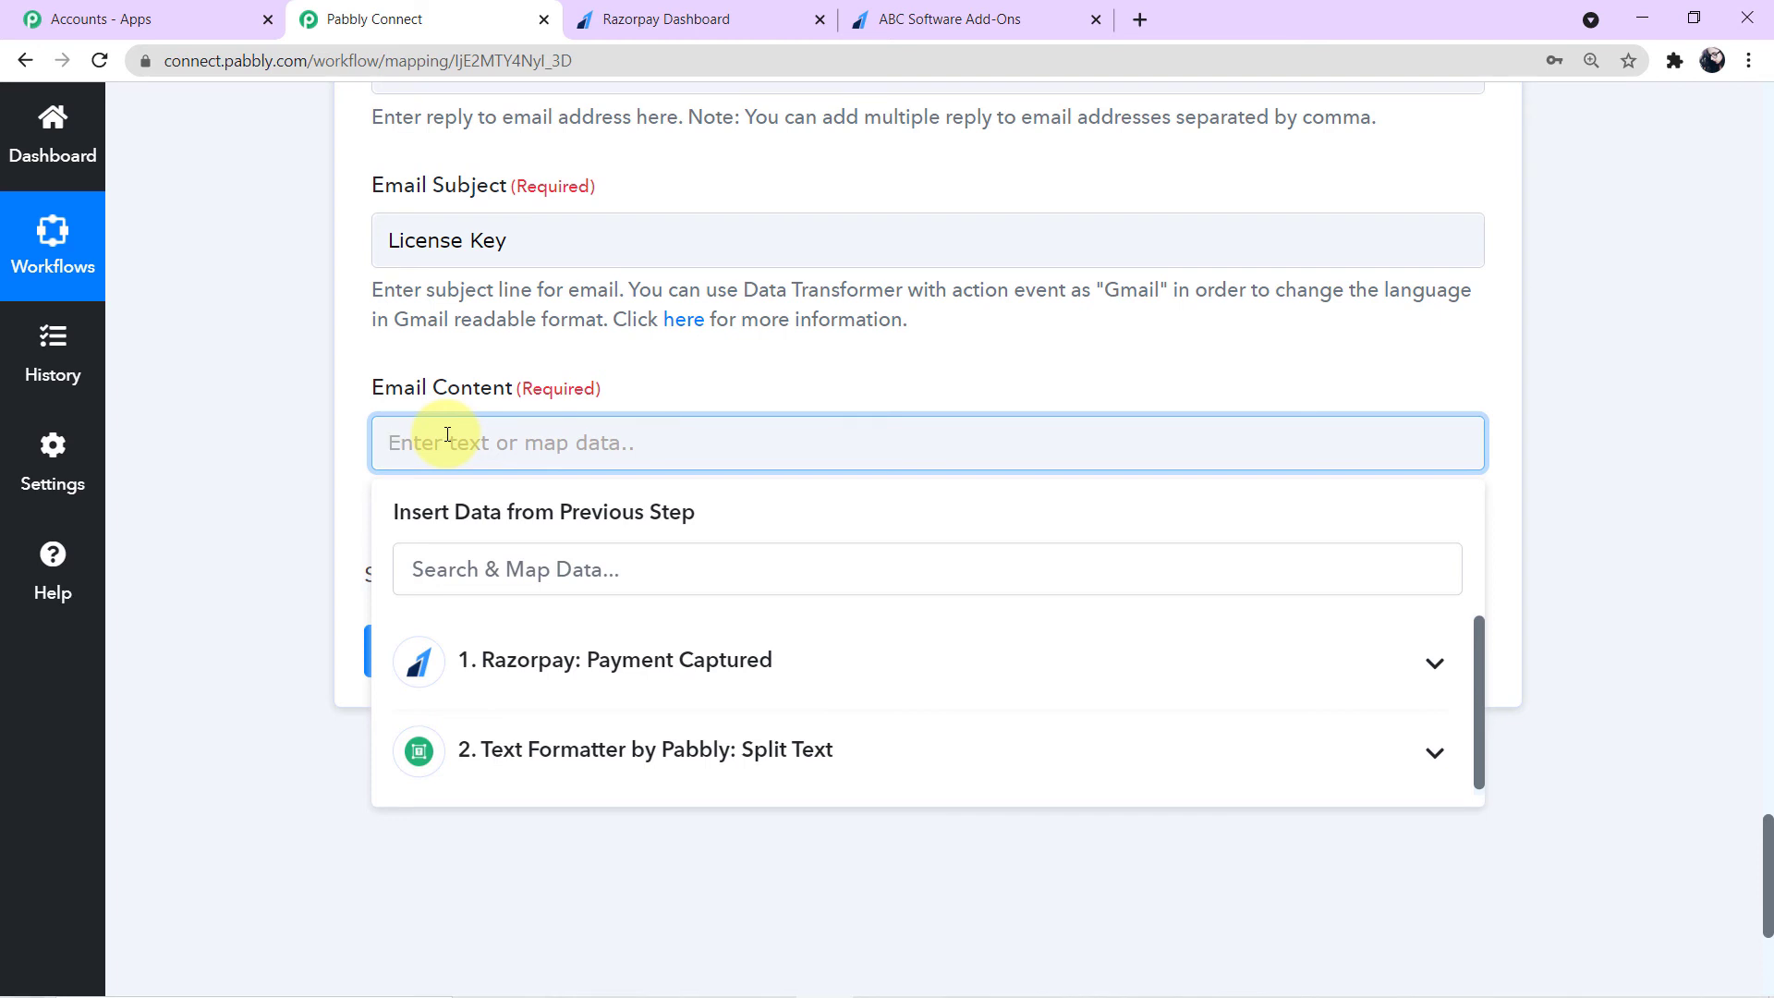
{"action": "type", "text": "Dear"}
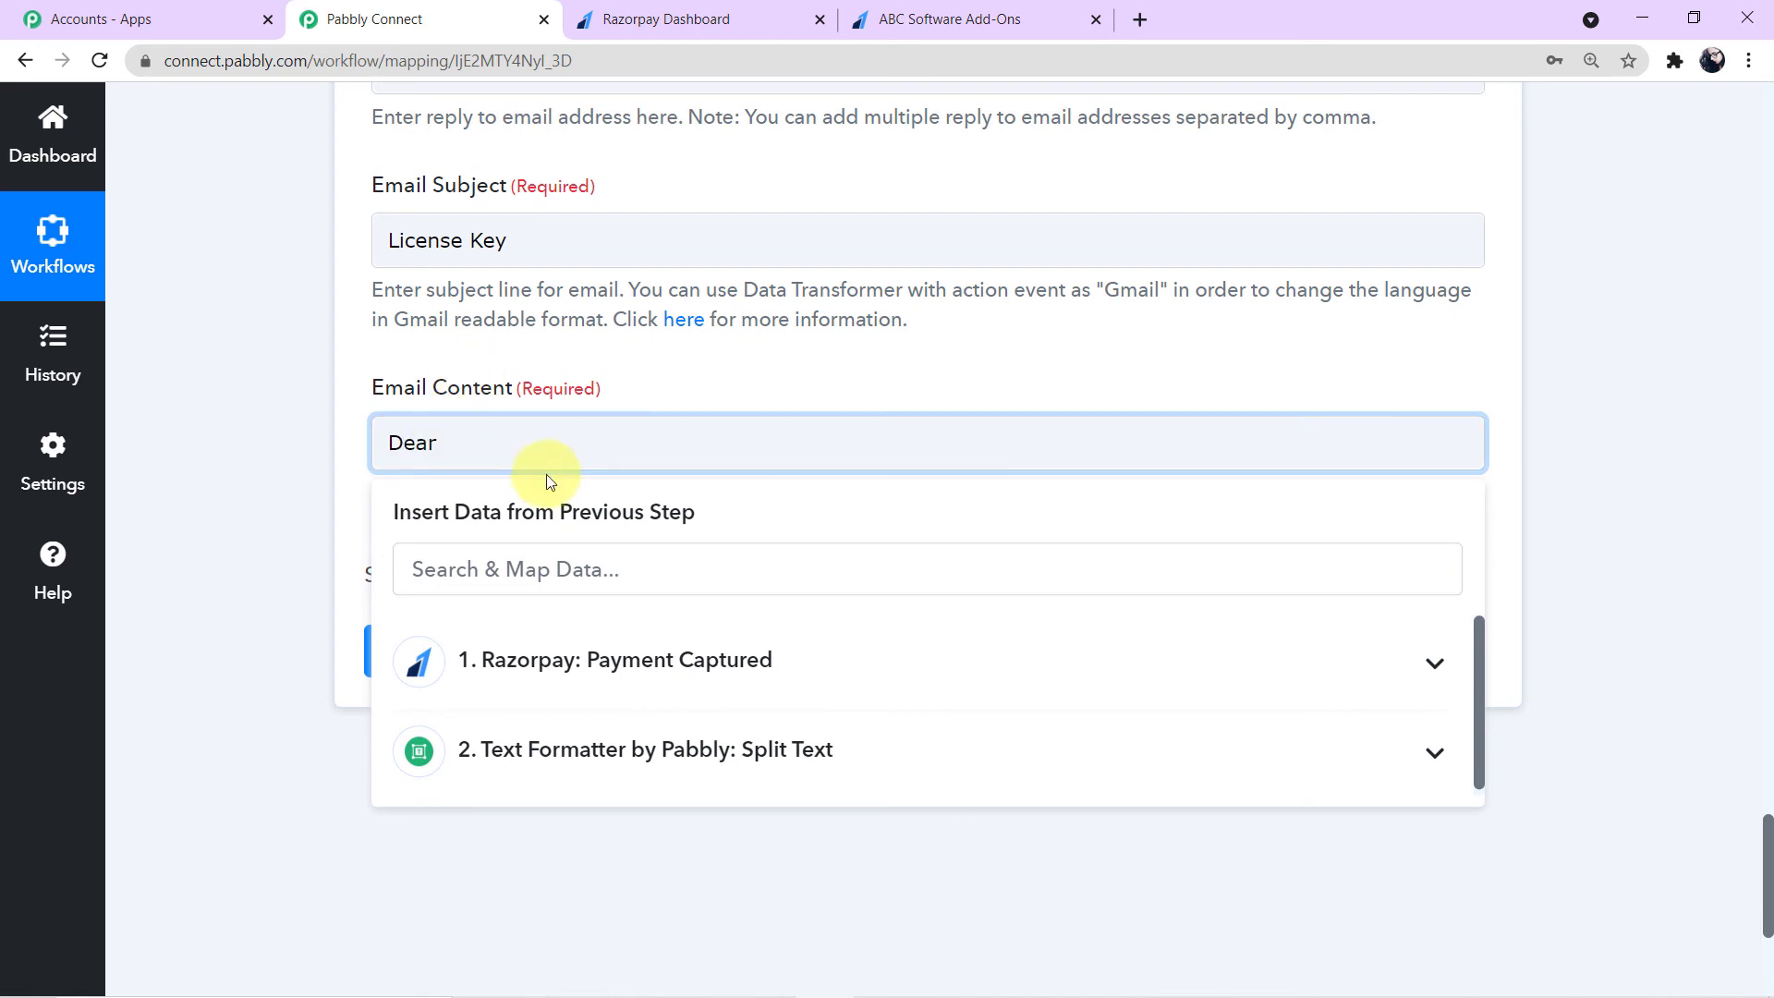
{"action": "left_click", "coordinate": [622, 647]}
{"action": "scroll", "coordinate": [689, 779], "scroll_direction": "down", "scroll_amount": 3}
{"action": "scroll", "coordinate": [689, 779], "scroll_direction": "down", "scroll_amount": 15}
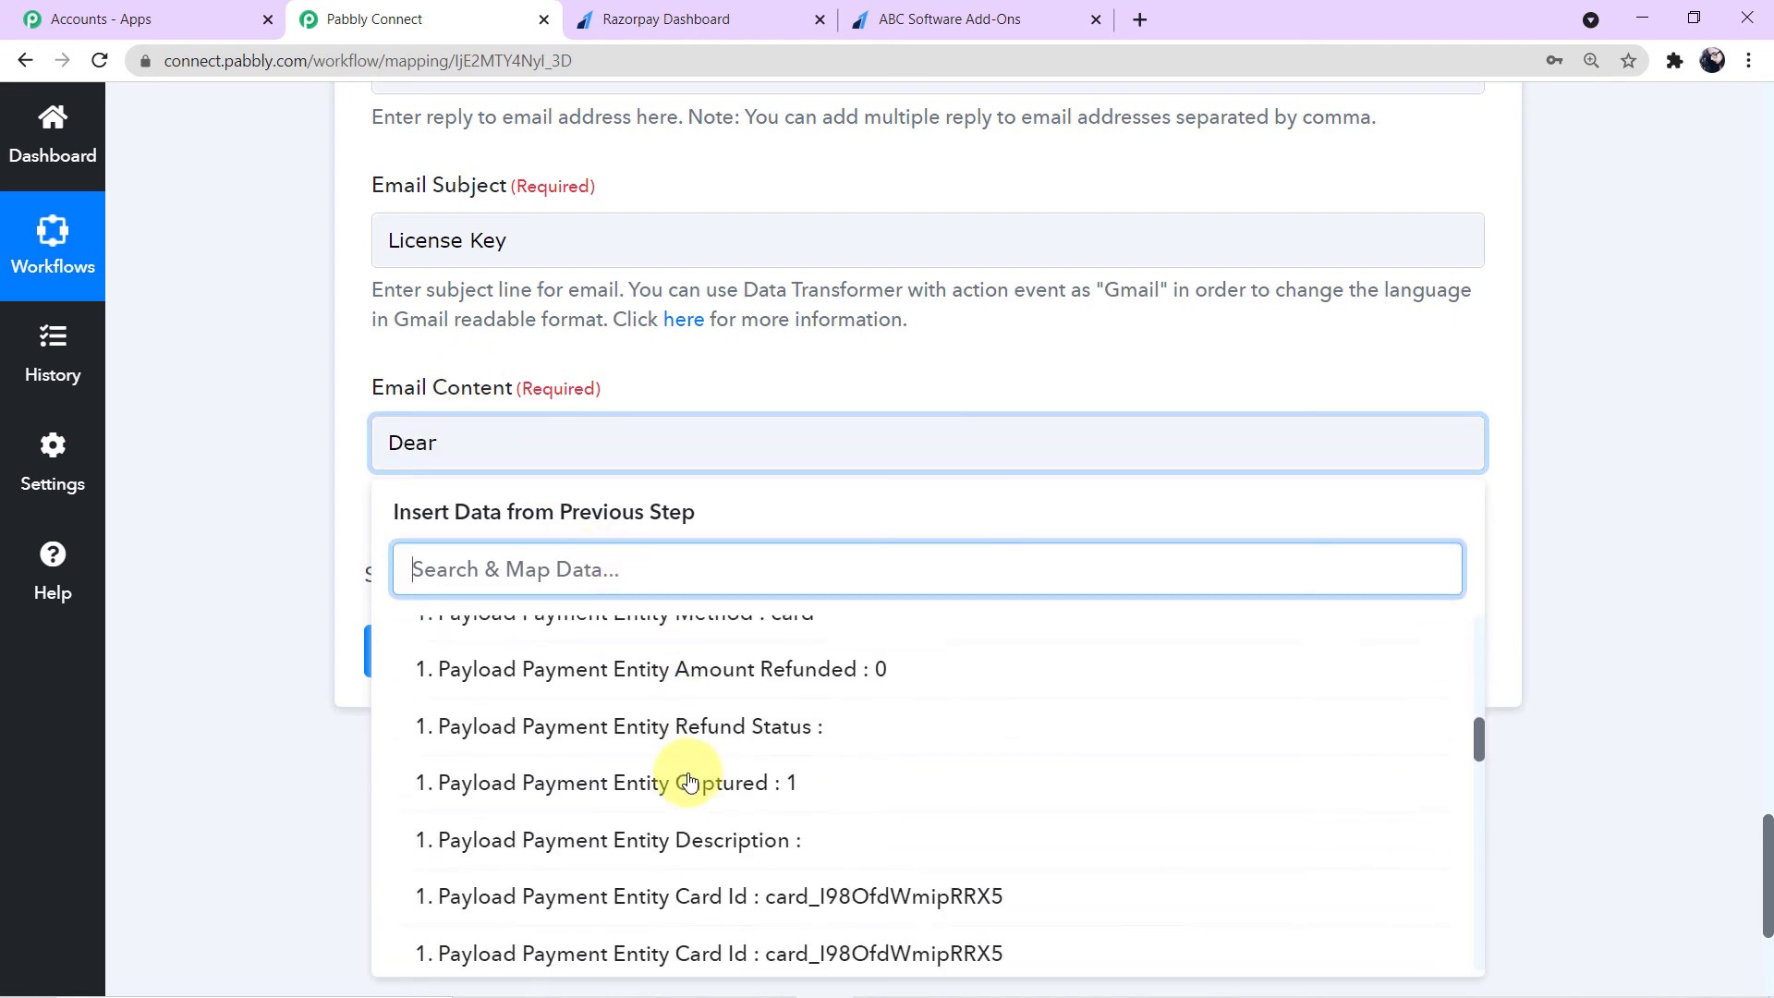
{"action": "scroll", "coordinate": [693, 781], "scroll_direction": "up", "scroll_amount": 3}
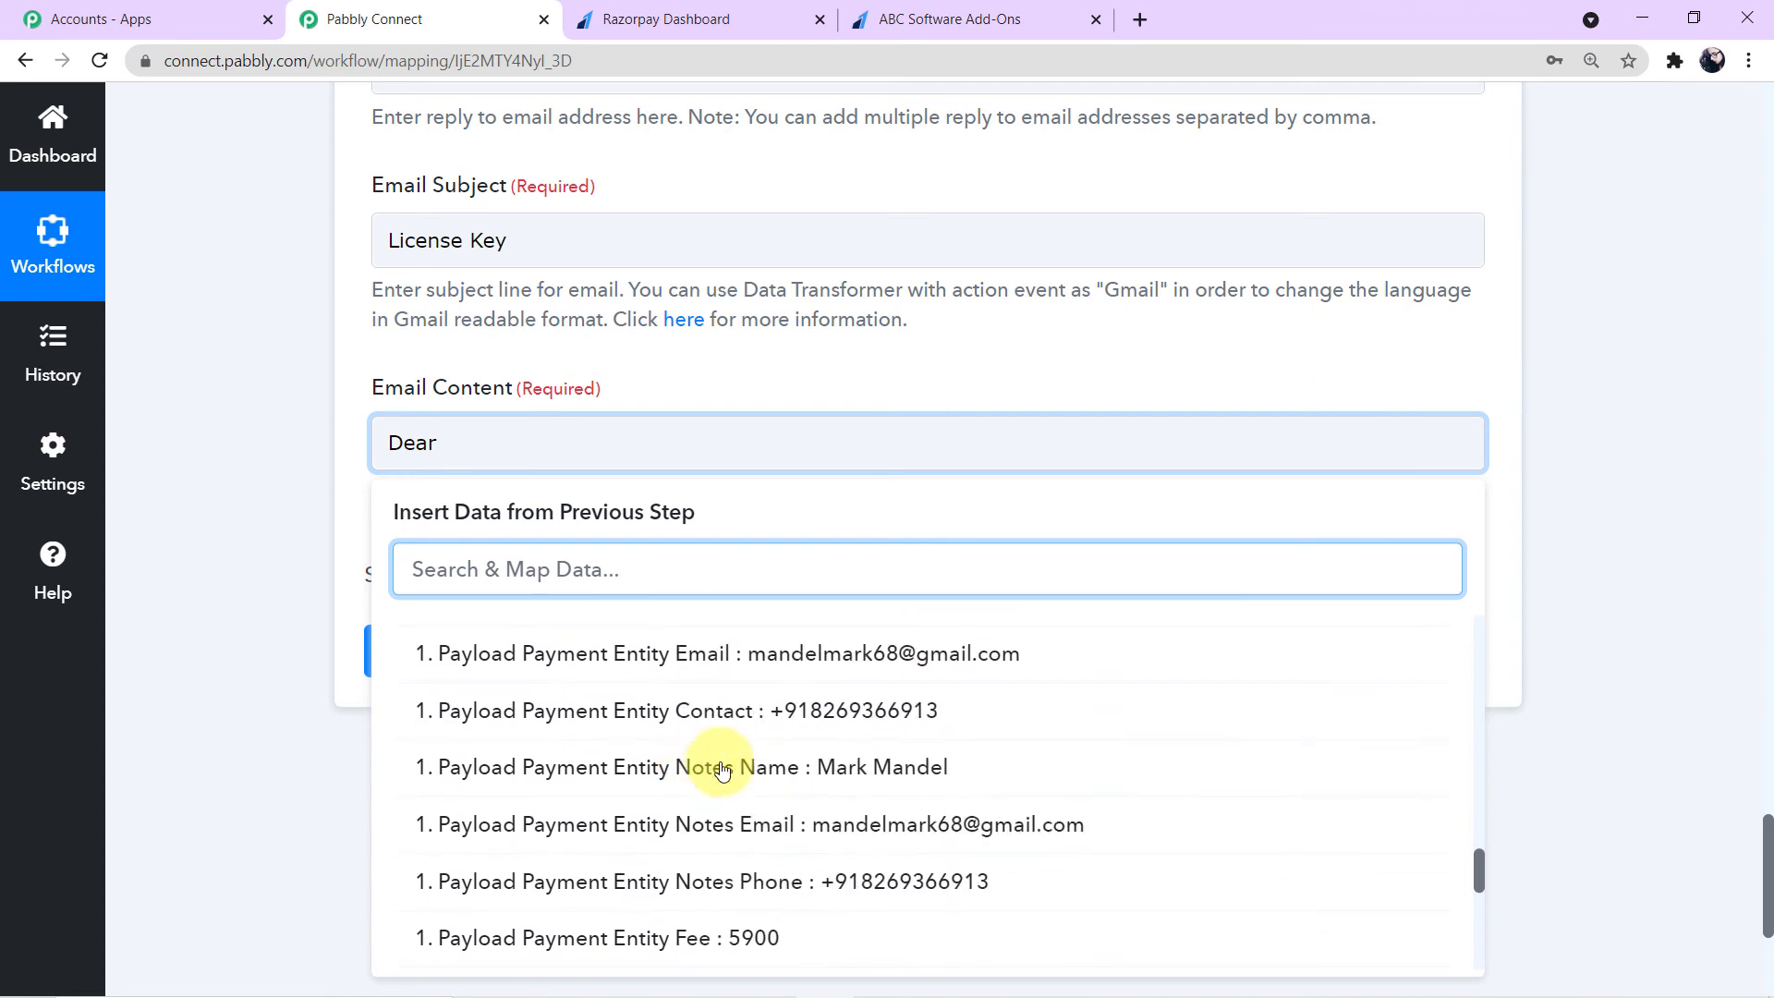
{"action": "left_click", "coordinate": [772, 764]}
{"action": "left_click", "coordinate": [244, 496]}
{"action": "left_click", "coordinate": [1083, 467]}
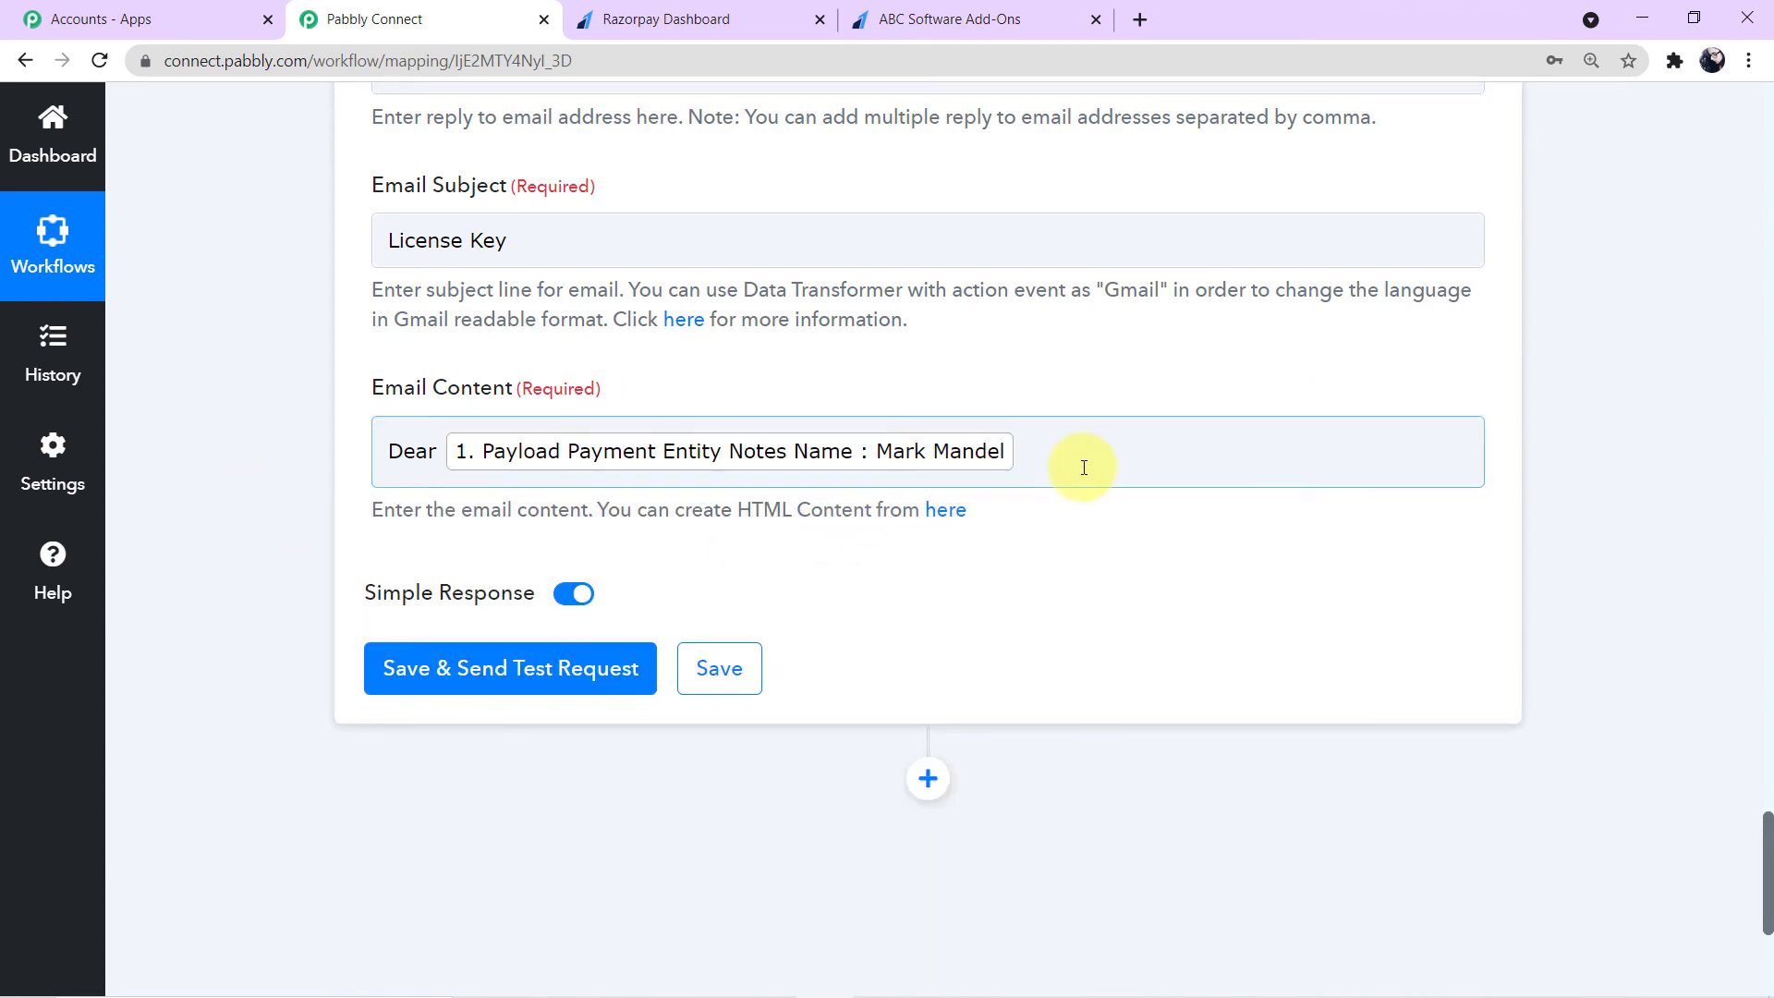
{"action": "left_click", "coordinate": [1084, 467]}
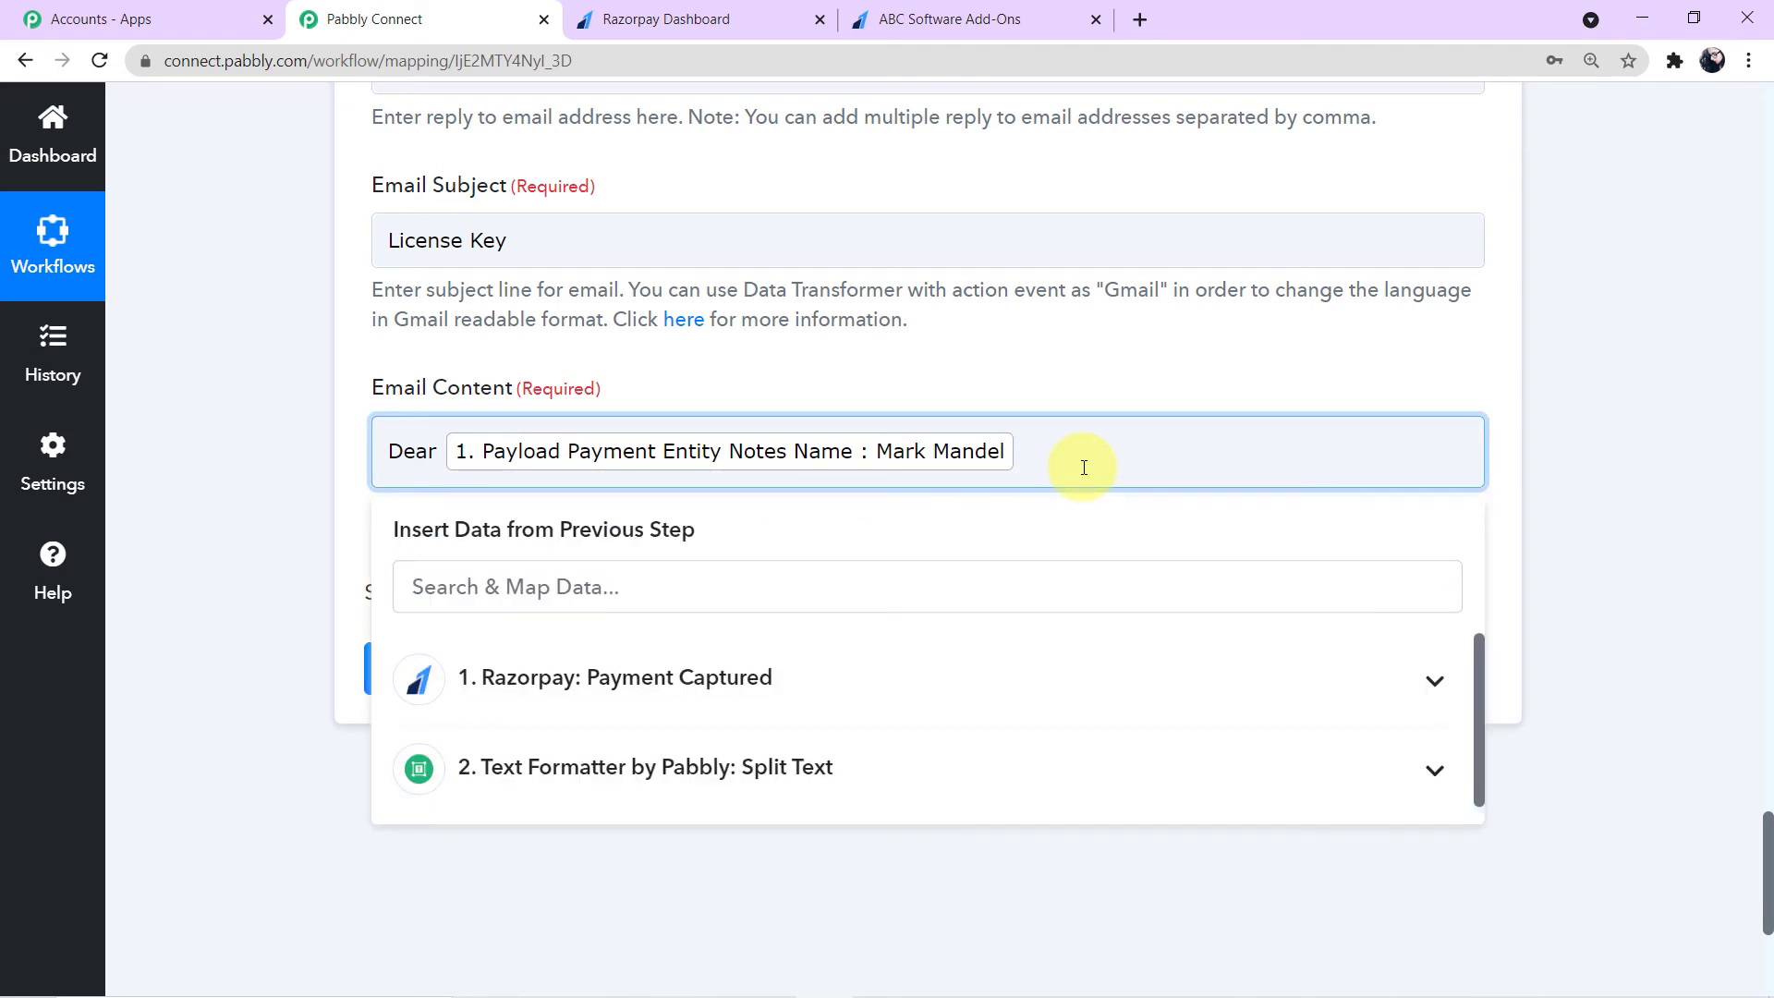
{"action": "key", "text": "Return"}
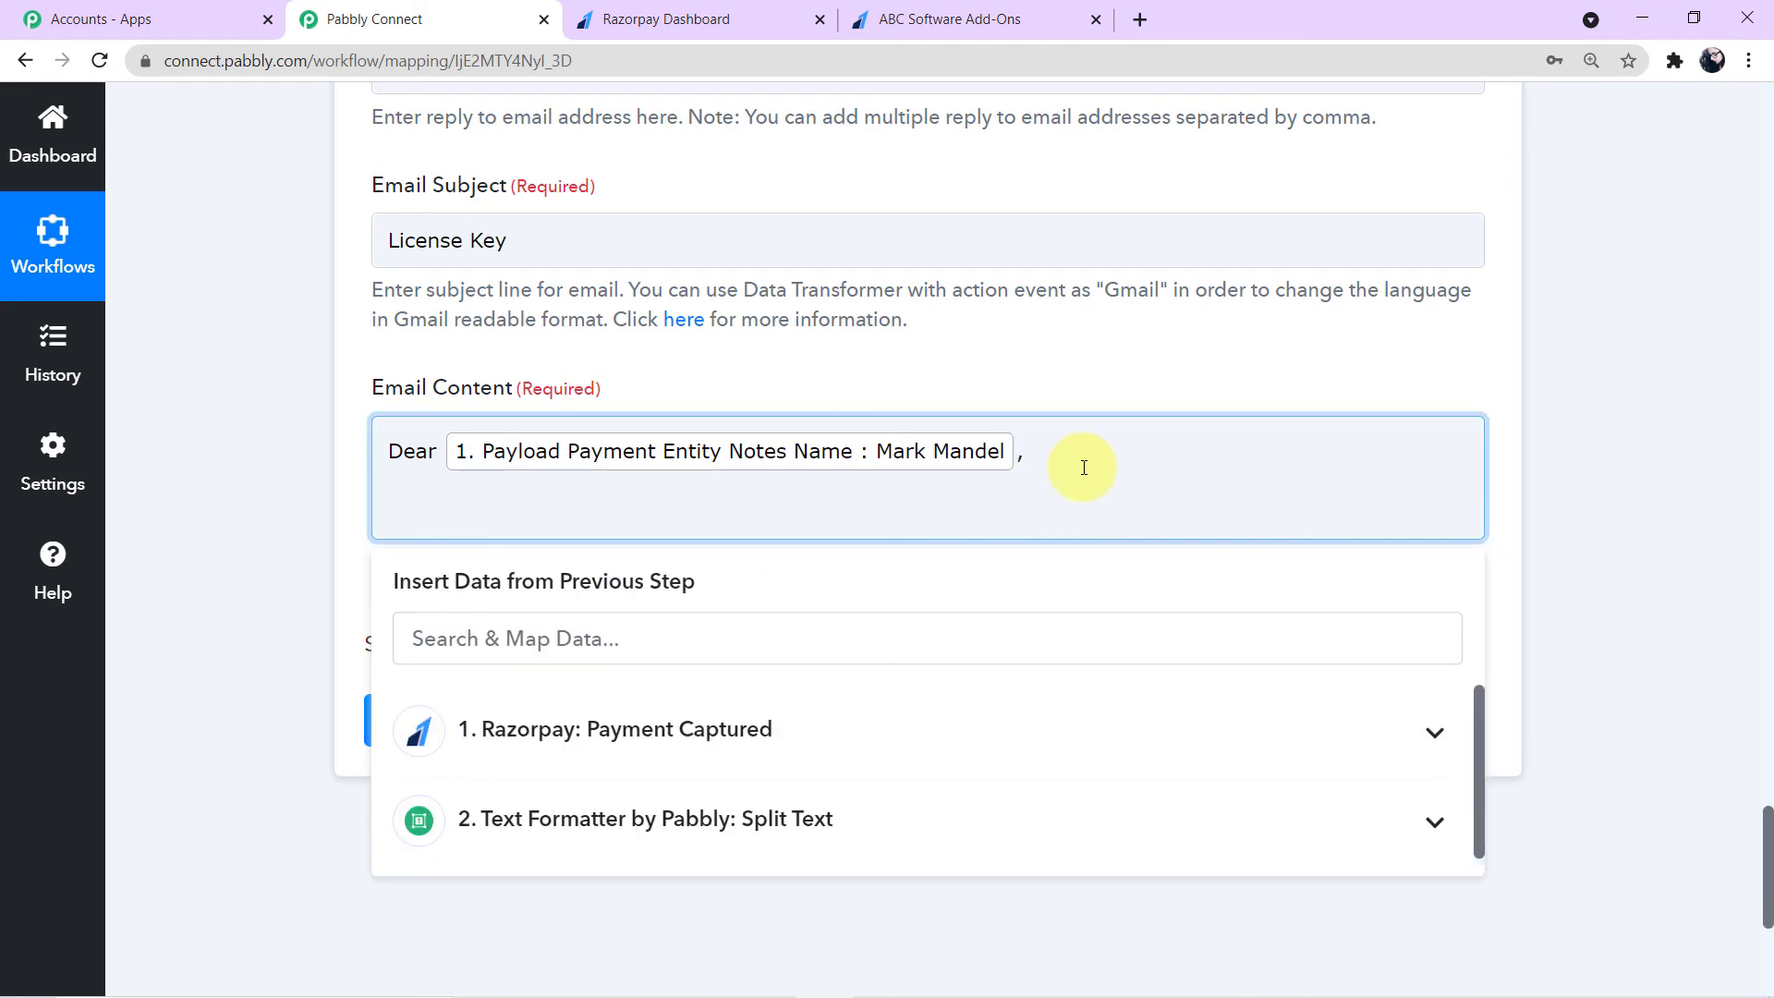
- Add the line 'Thankyou for your purchase, your license key information:' to the email content
{"action": "type", "text": "Thankyou For Your"}
{"action": "key", "text": "BackSpace"}
{"action": "key", "text": "BackSpace"}
{"action": "key", "text": "BackSpace"}
{"action": "key", "text": "BackSpace"}
{"action": "key", "text": "BackSpace"}
{"action": "key", "text": "BackSpace"}
{"action": "type", "text": "for your pu"}
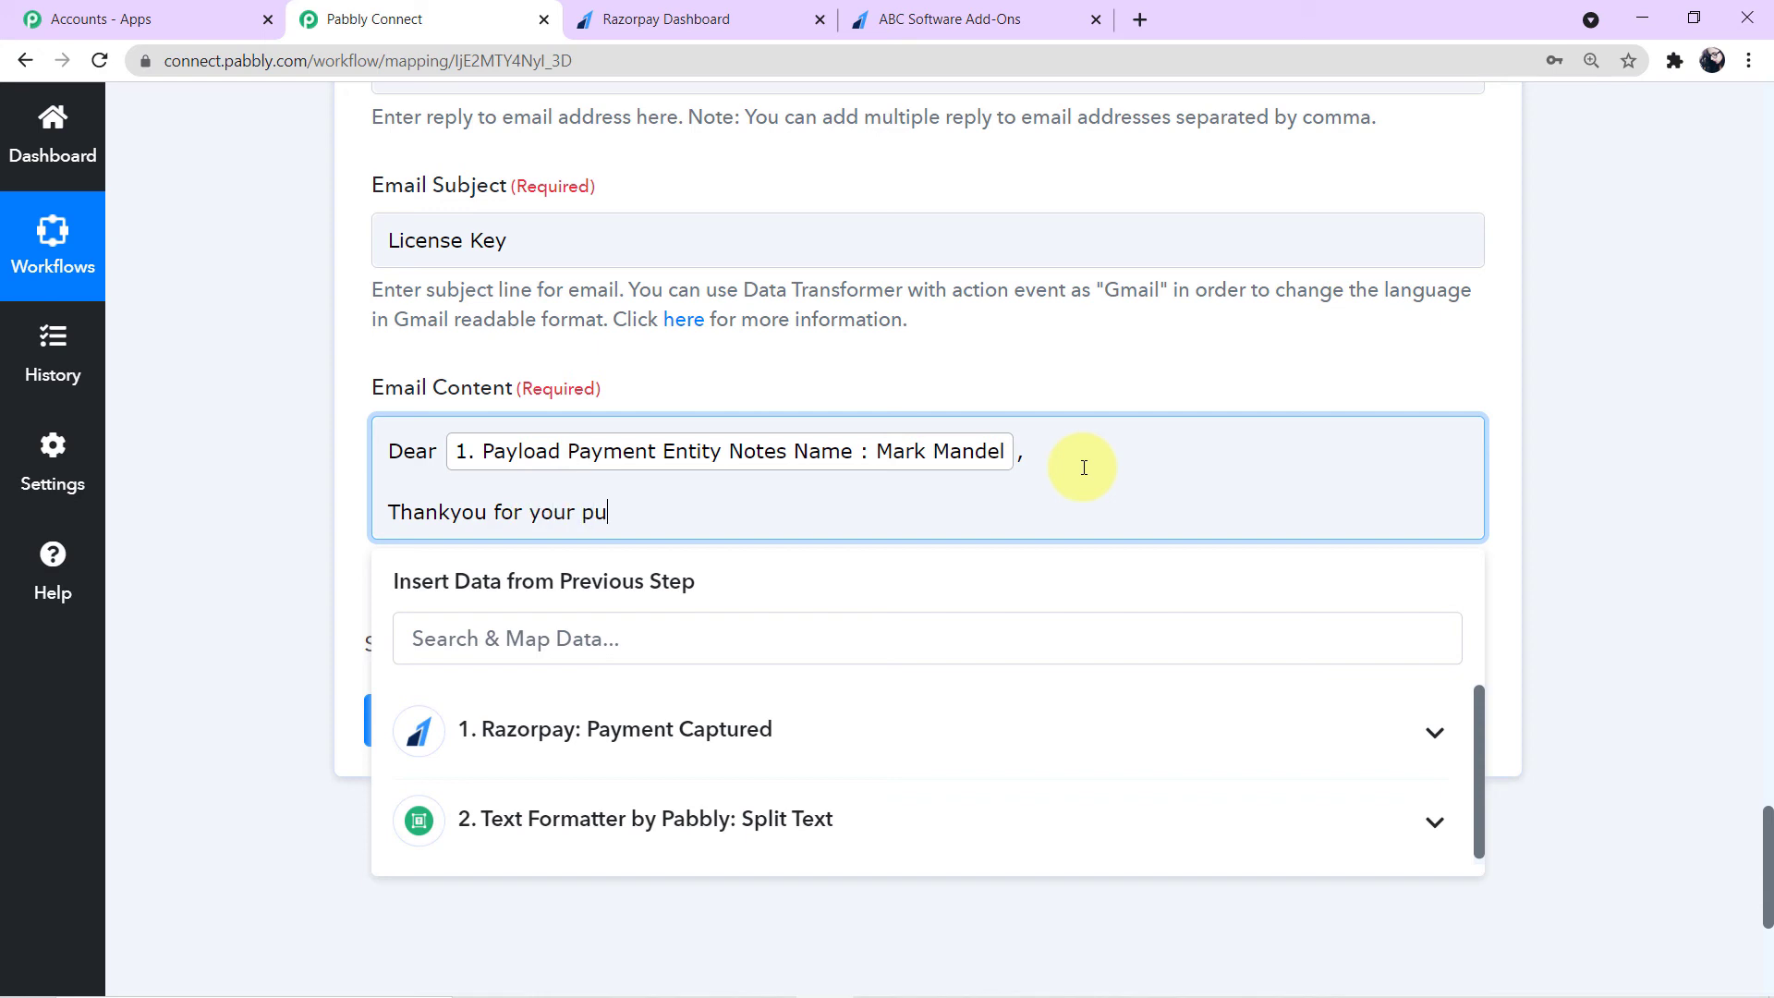
{"action": "type", "text": "rchasre, your license key information"}
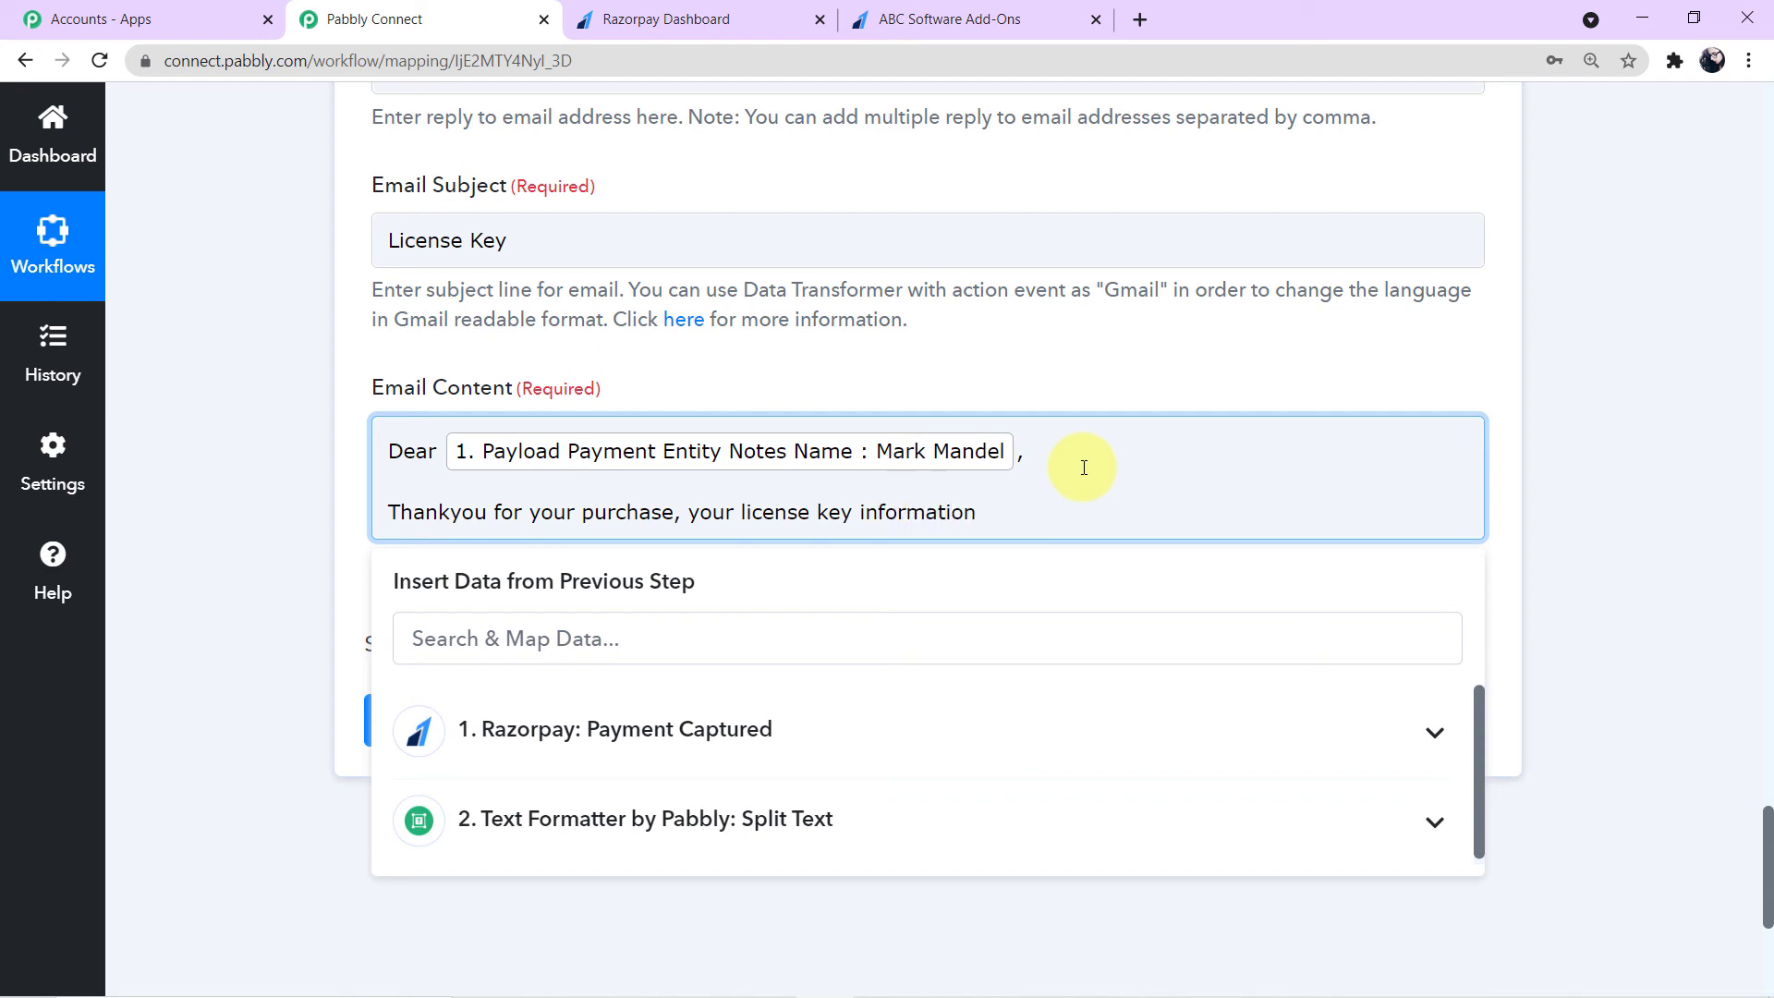
{"action": "type", "text": ":"}
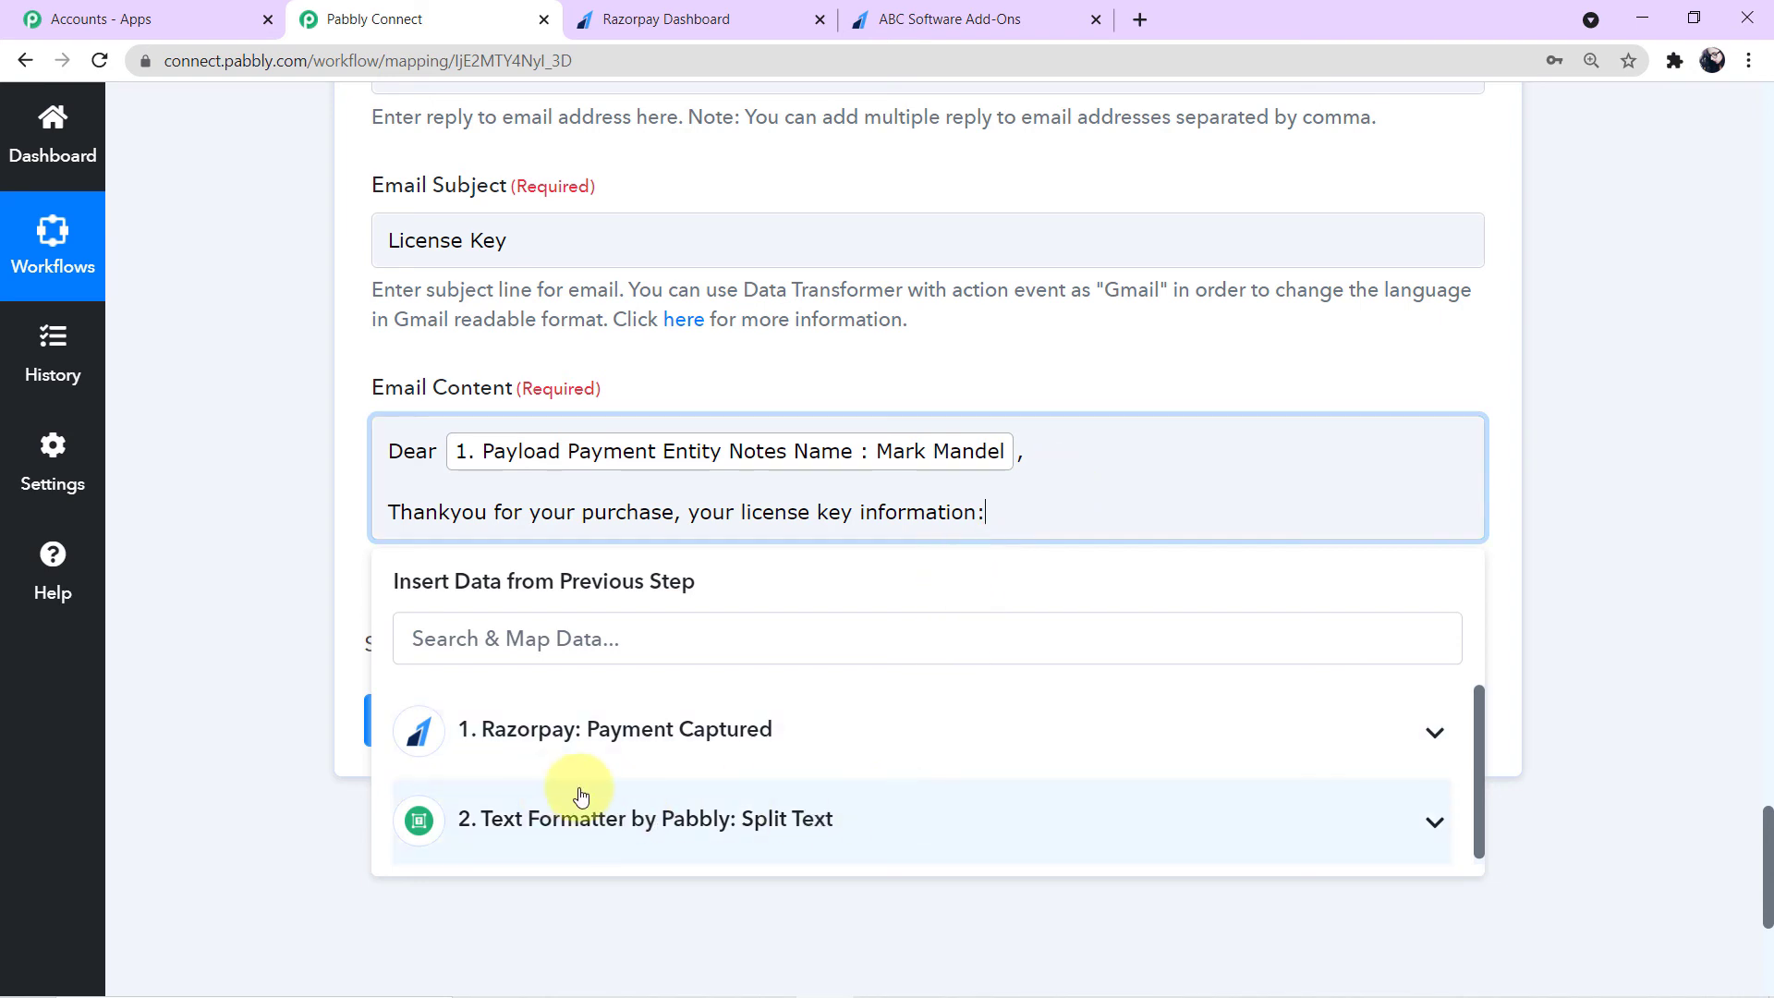
- Map the Text Formatter Split Text Result 1 after that line and start a new line
{"action": "left_click", "coordinate": [688, 840]}
{"action": "scroll", "coordinate": [685, 875], "scroll_direction": "down", "scroll_amount": 2}
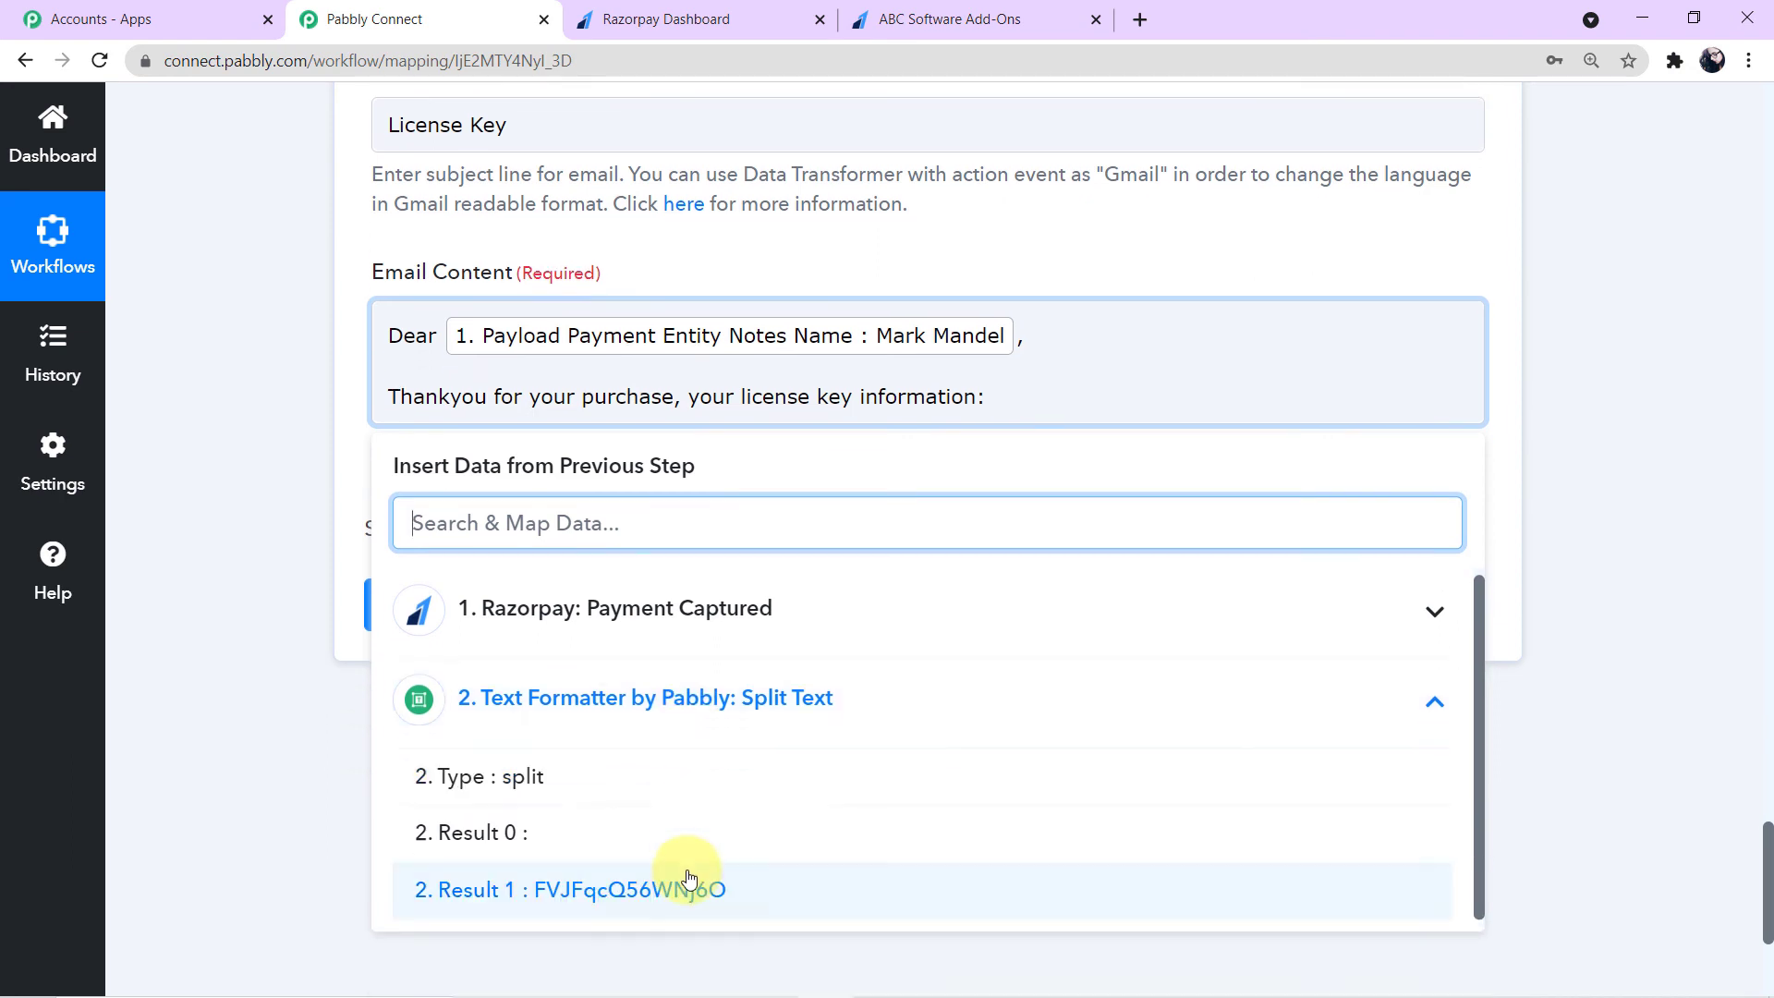
{"action": "left_click", "coordinate": [661, 887]}
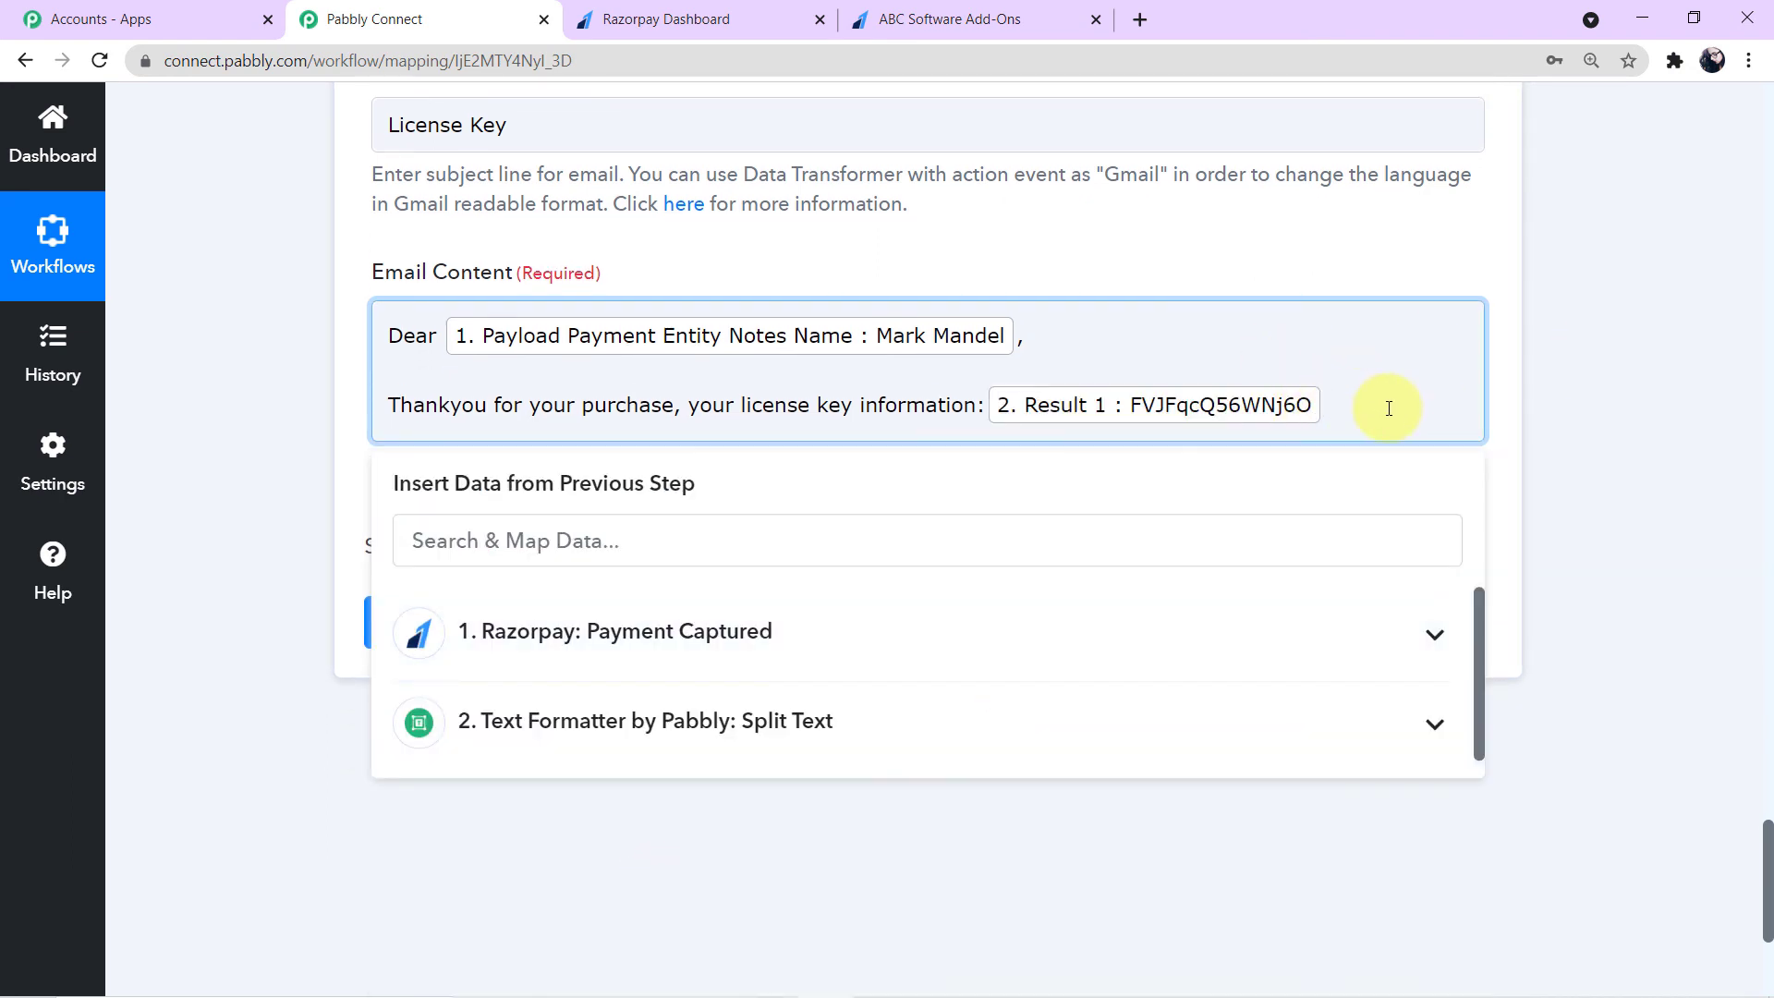
{"action": "key", "text": "Return"}
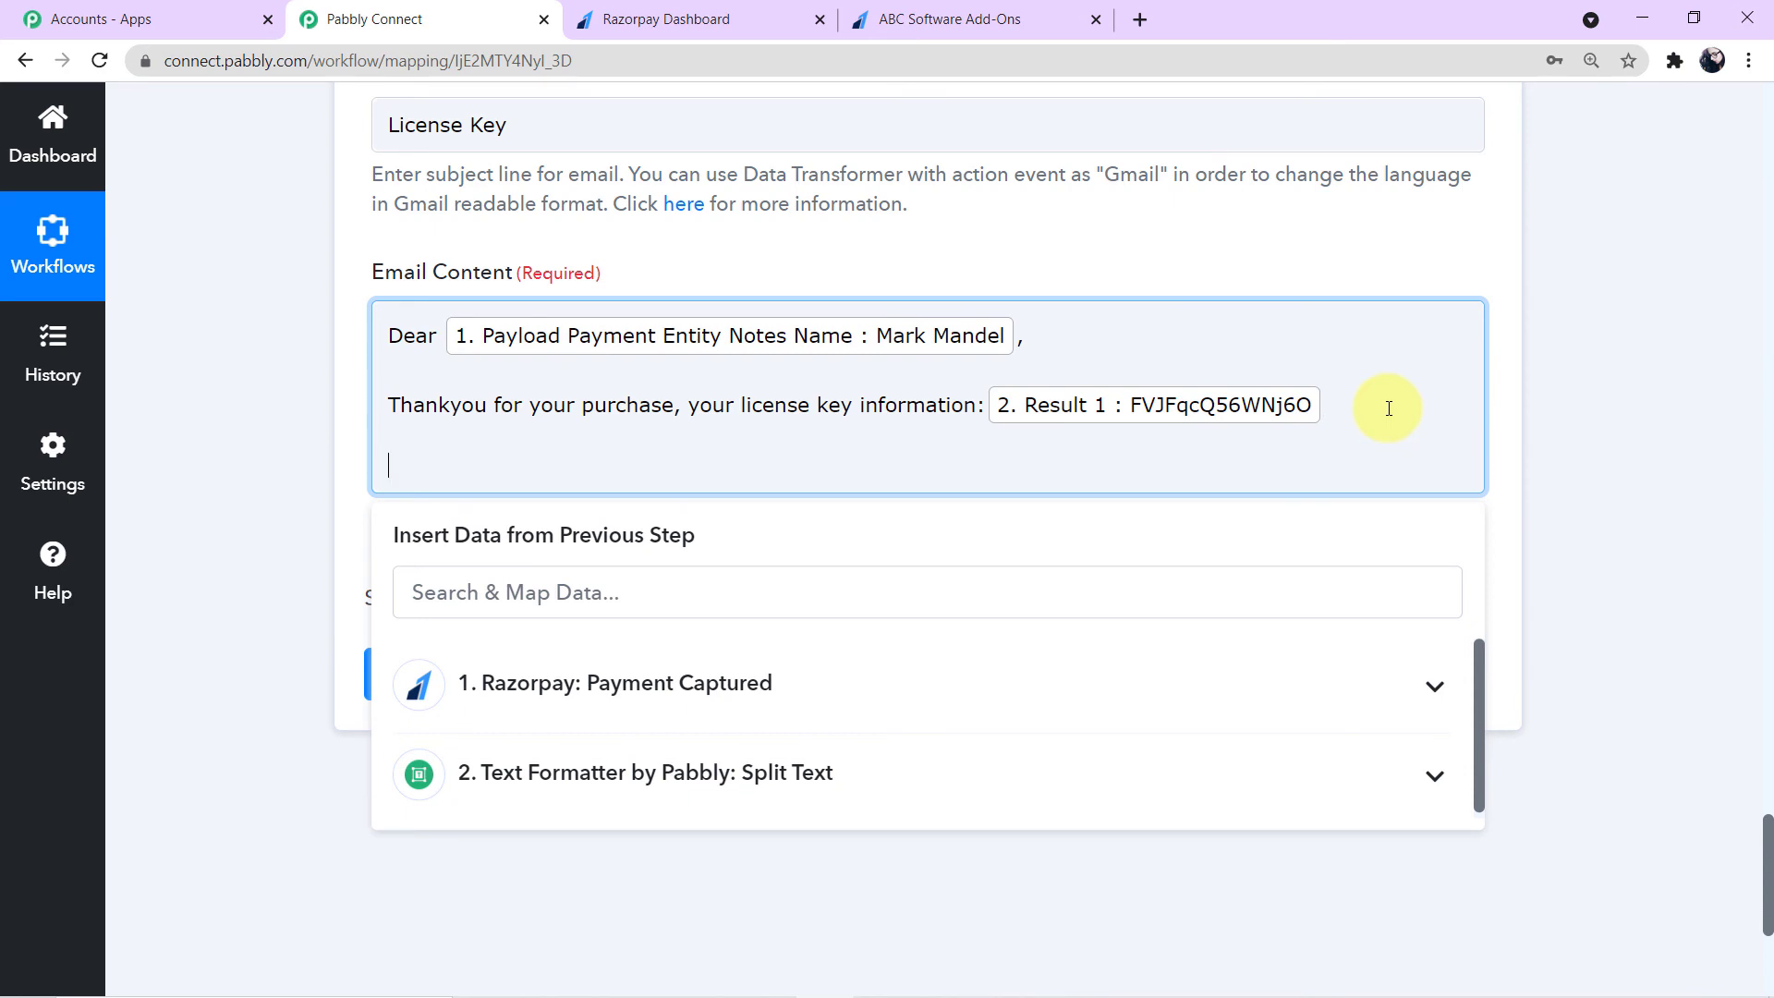
- Add a line 'If you have any quries you can contact us at' followed by the support e-mail address
{"action": "type", "text": "If you have any quries"}
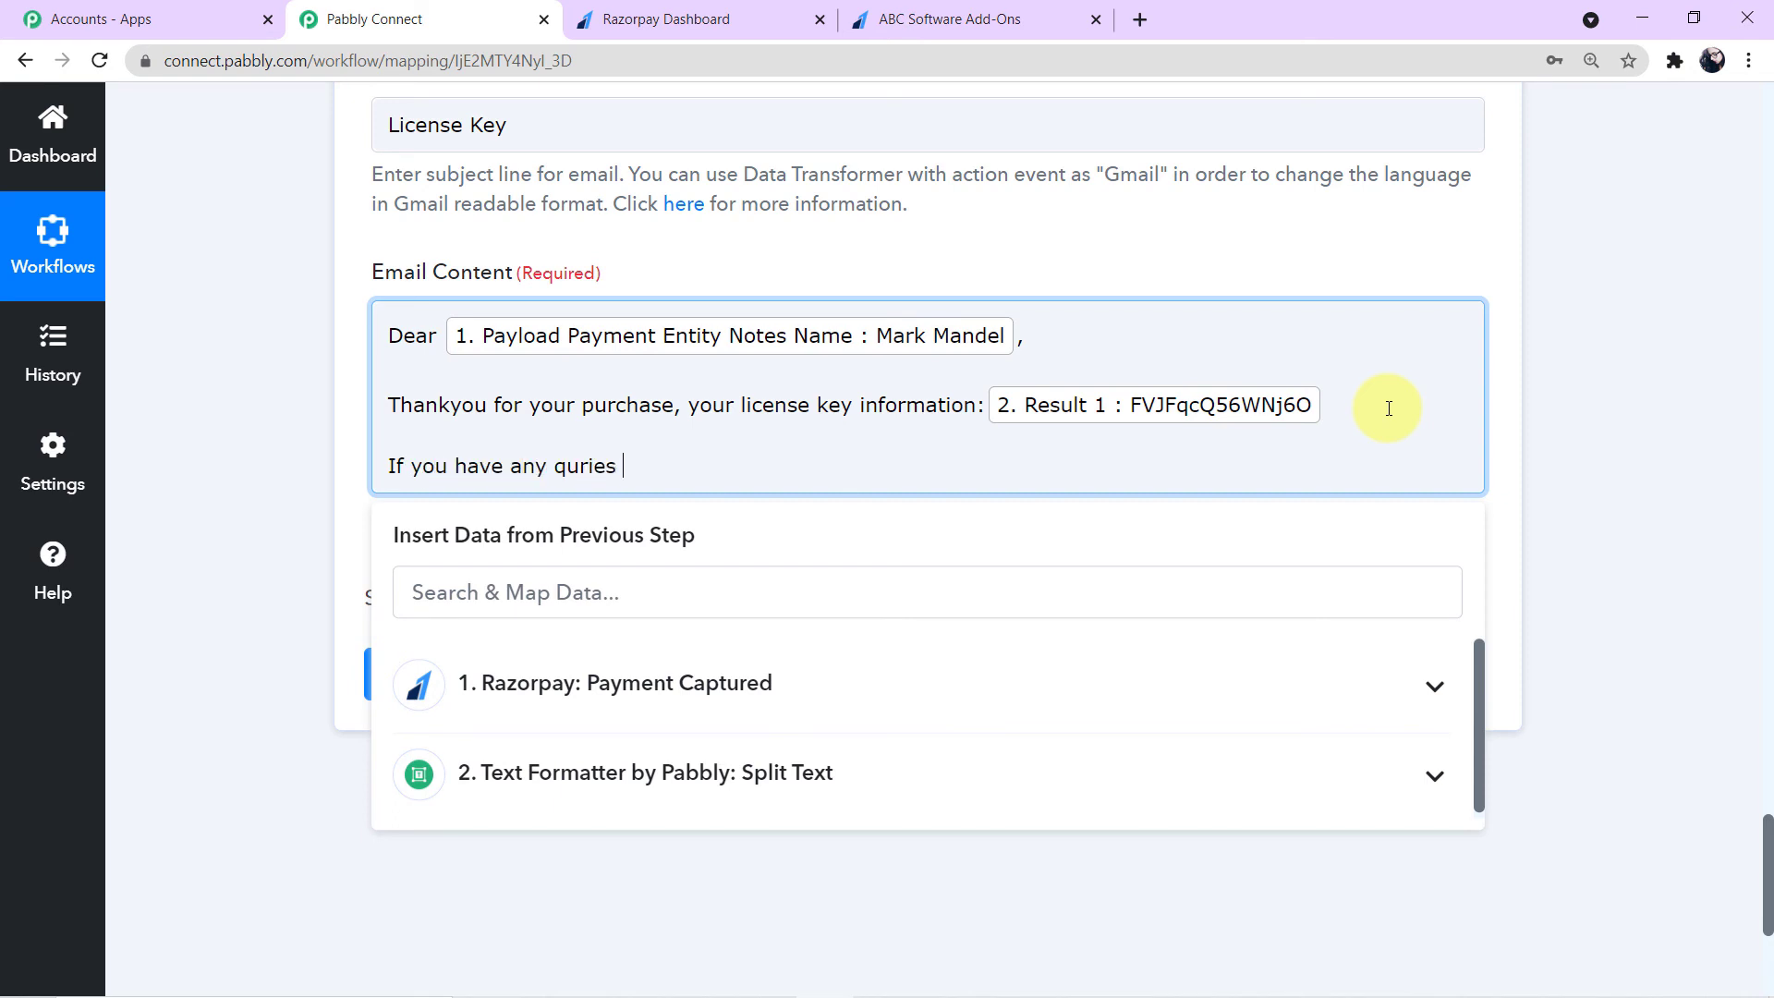
{"action": "type", "text": " you can contact us"}
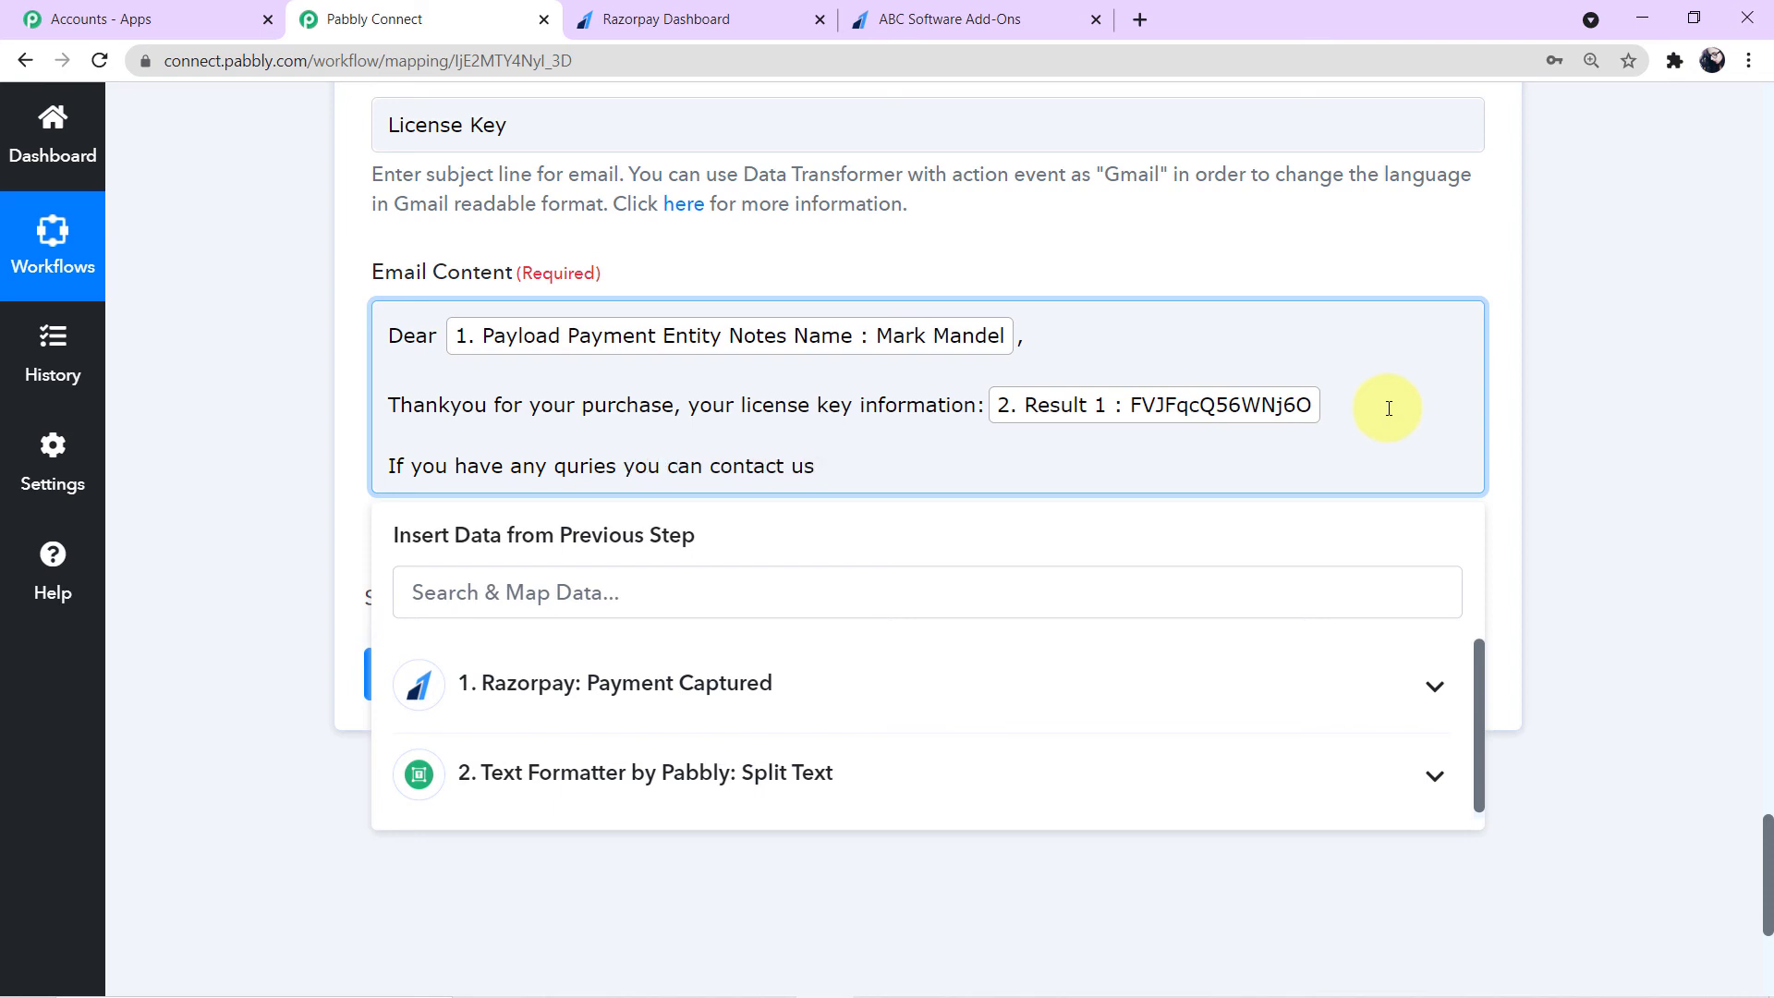
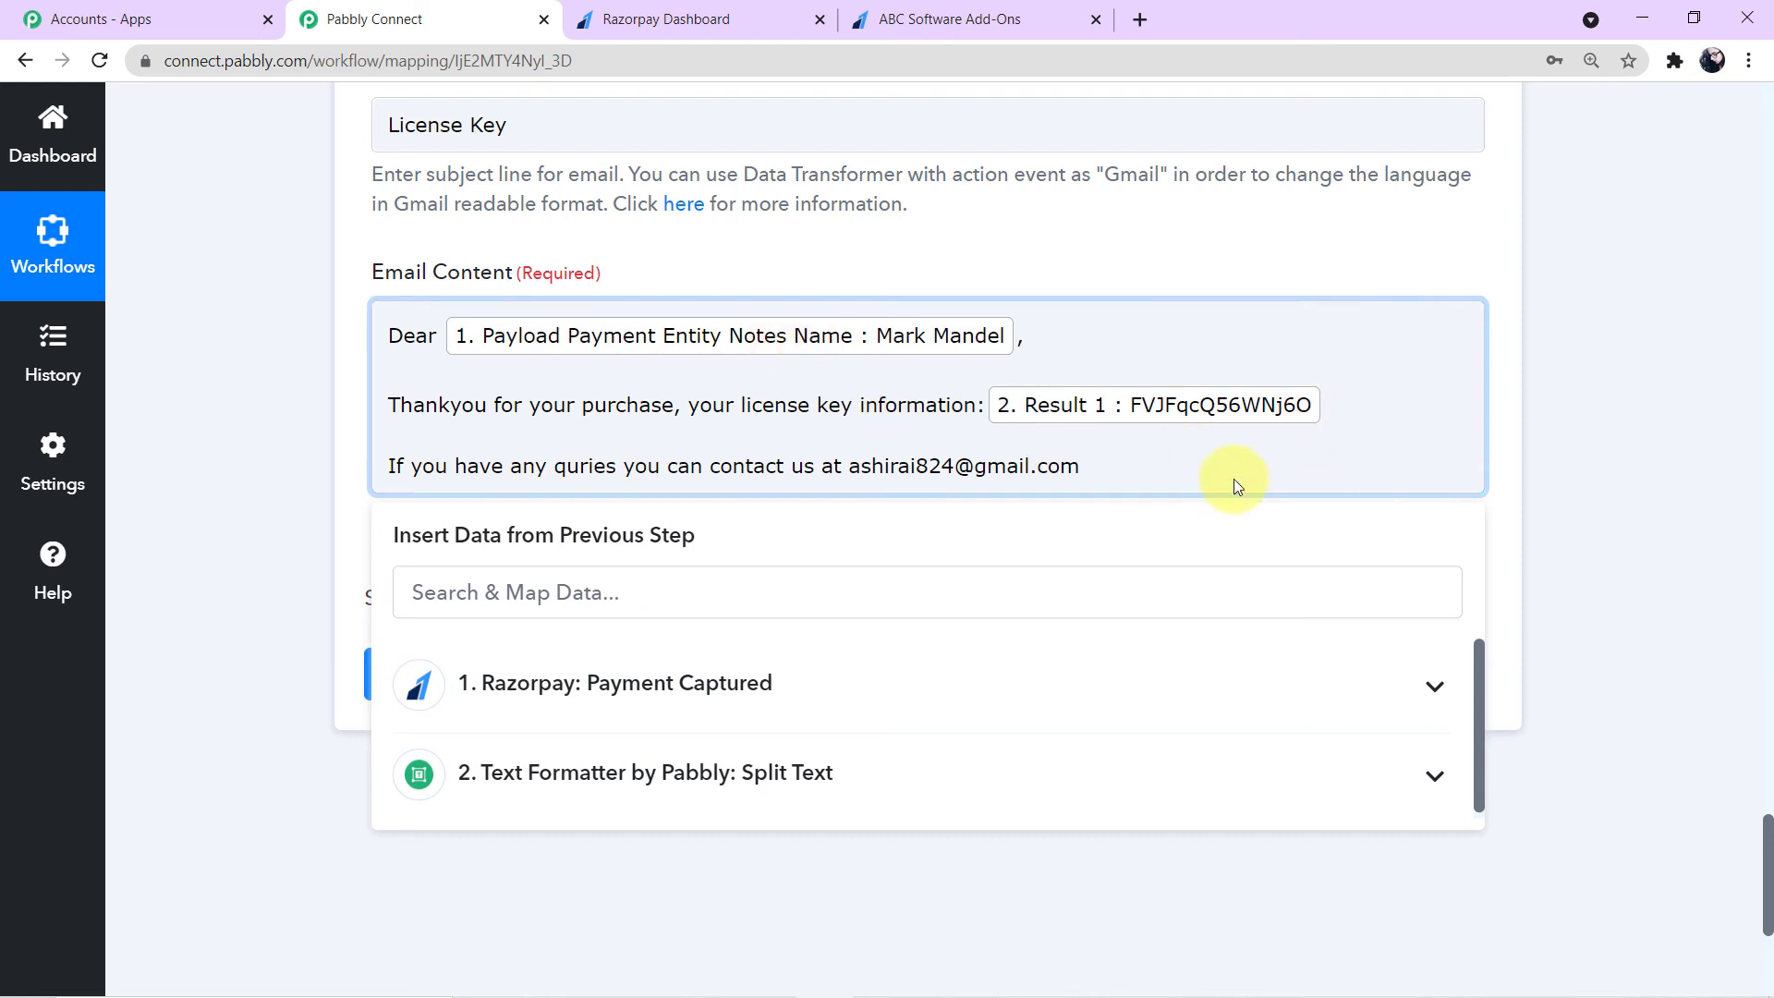
{"action": "key", "text": "Return"}
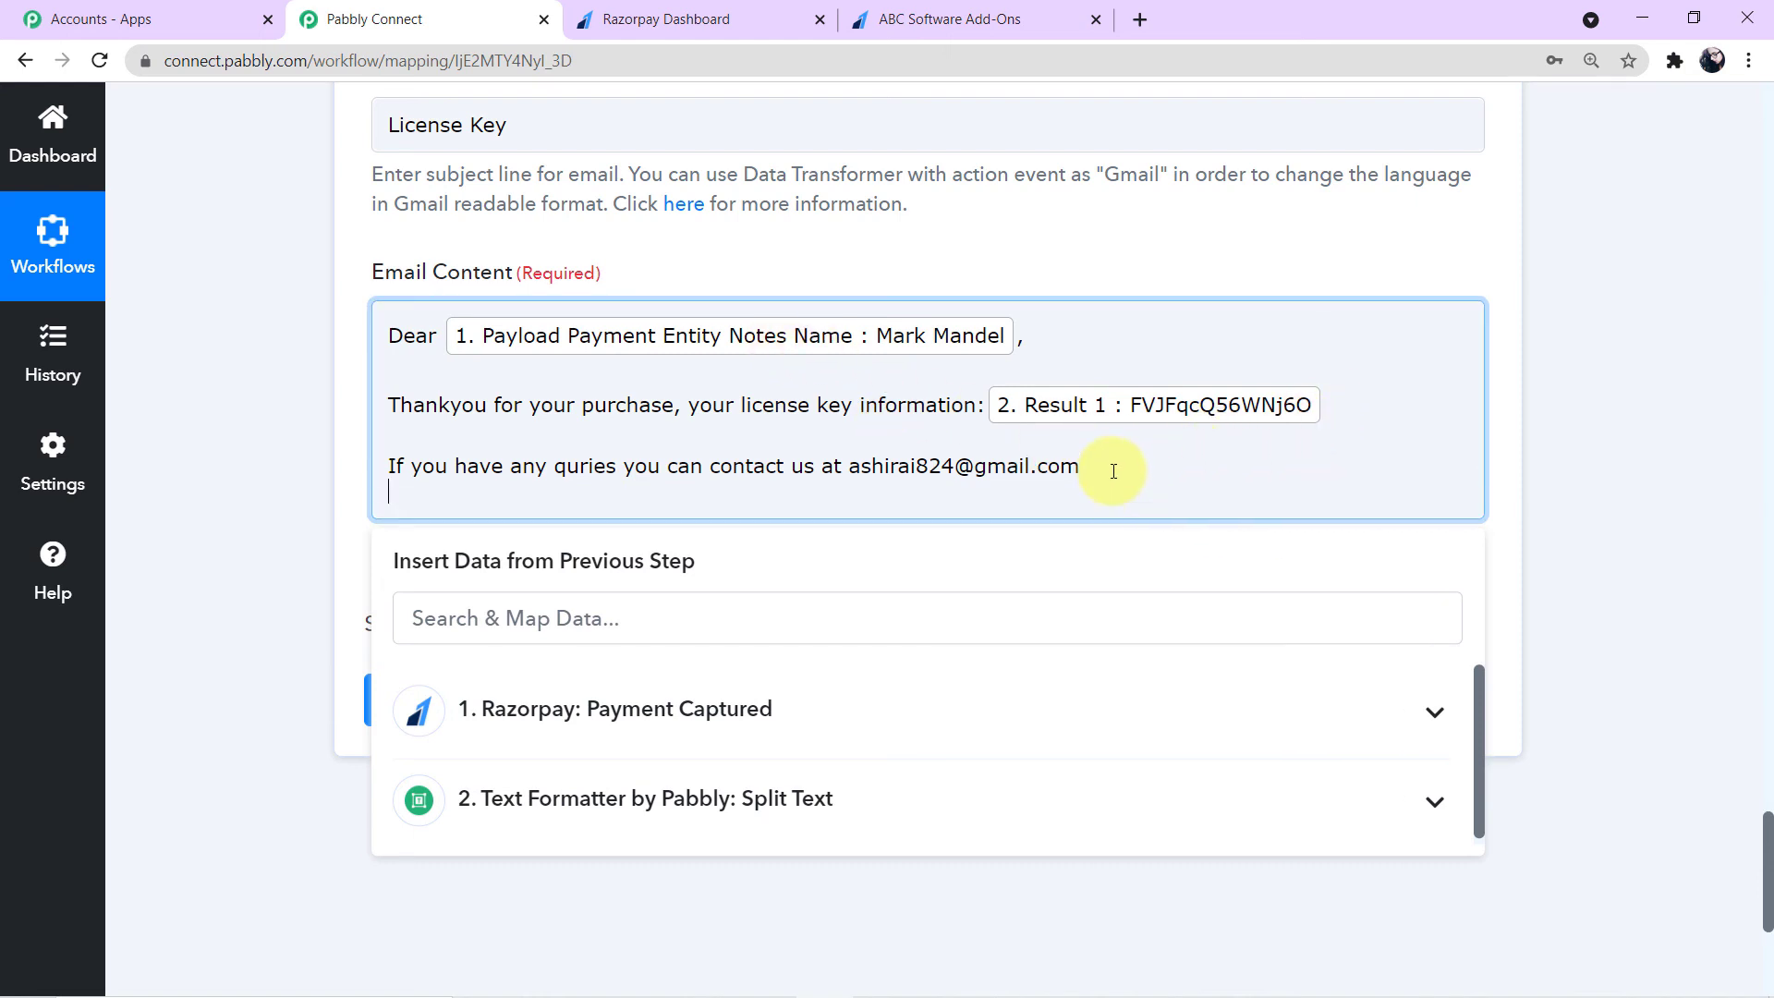
- Sign off the email content with 'Regards' and 'Pabbly' on separate lines
{"action": "type", "text": "Regred"}
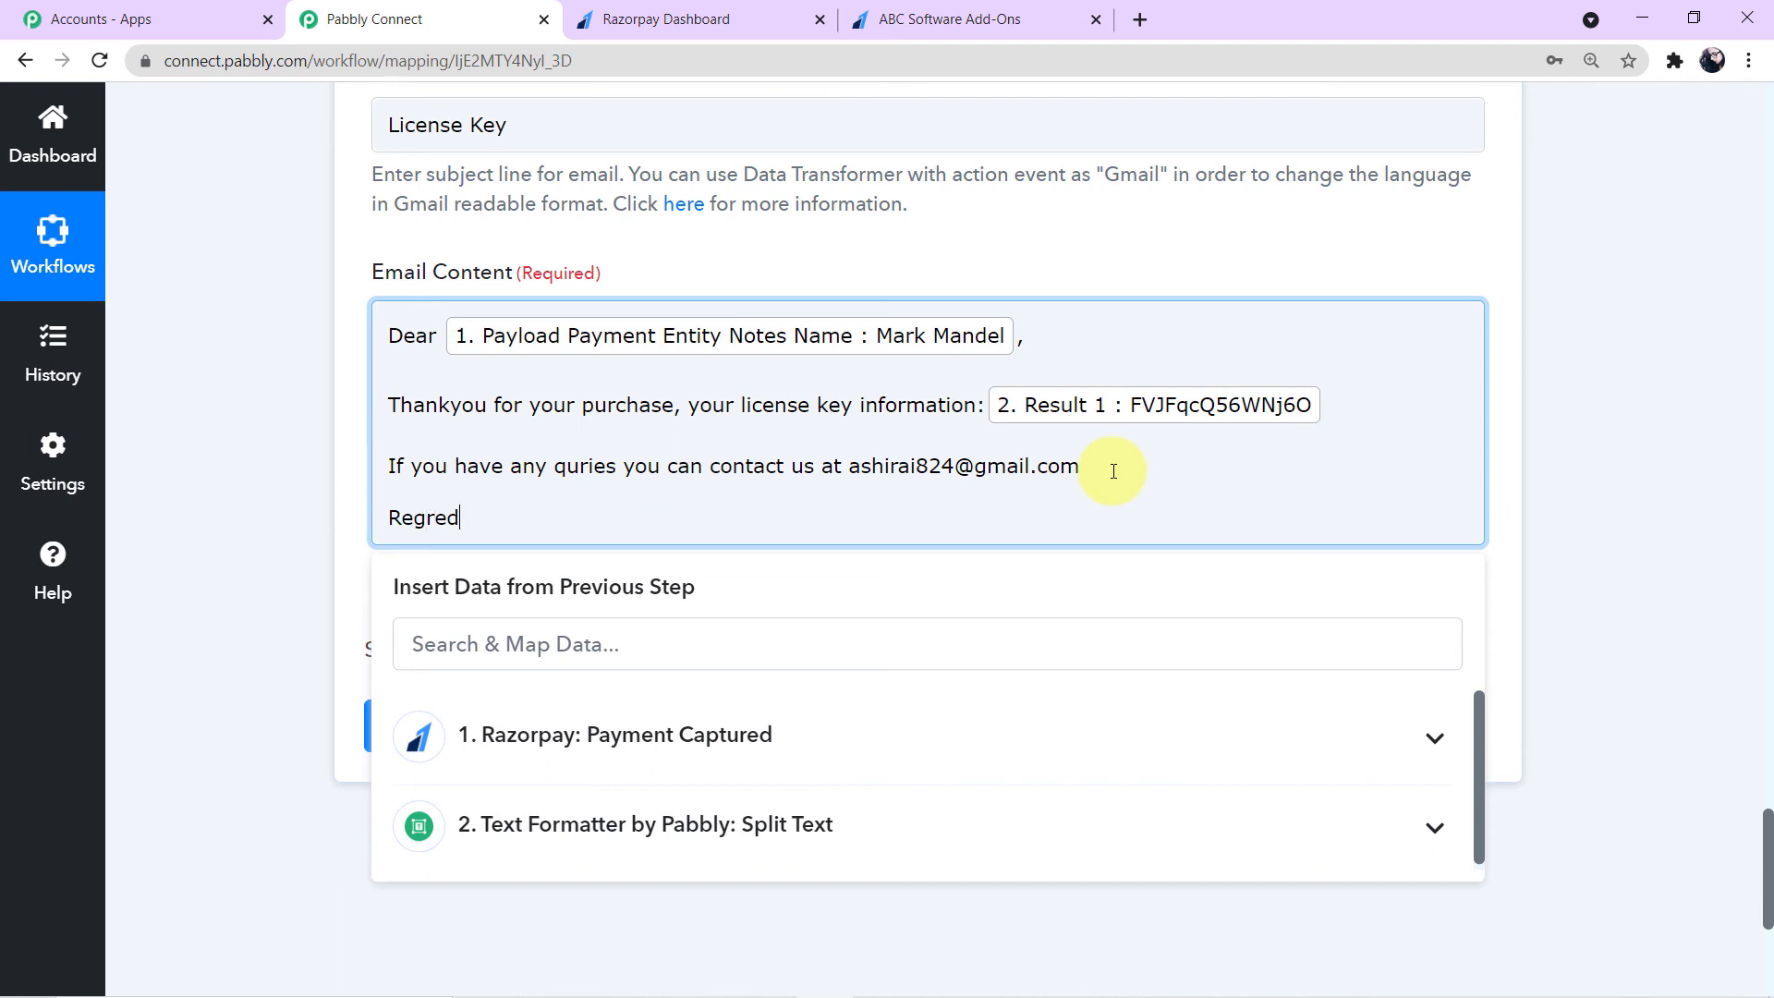
{"action": "key", "text": "BackSpace"}
{"action": "key", "text": "BackSpace"}
{"action": "type", "text": "ard"}
{"action": "type", "text": "s"}
{"action": "key", "text": "Return"}
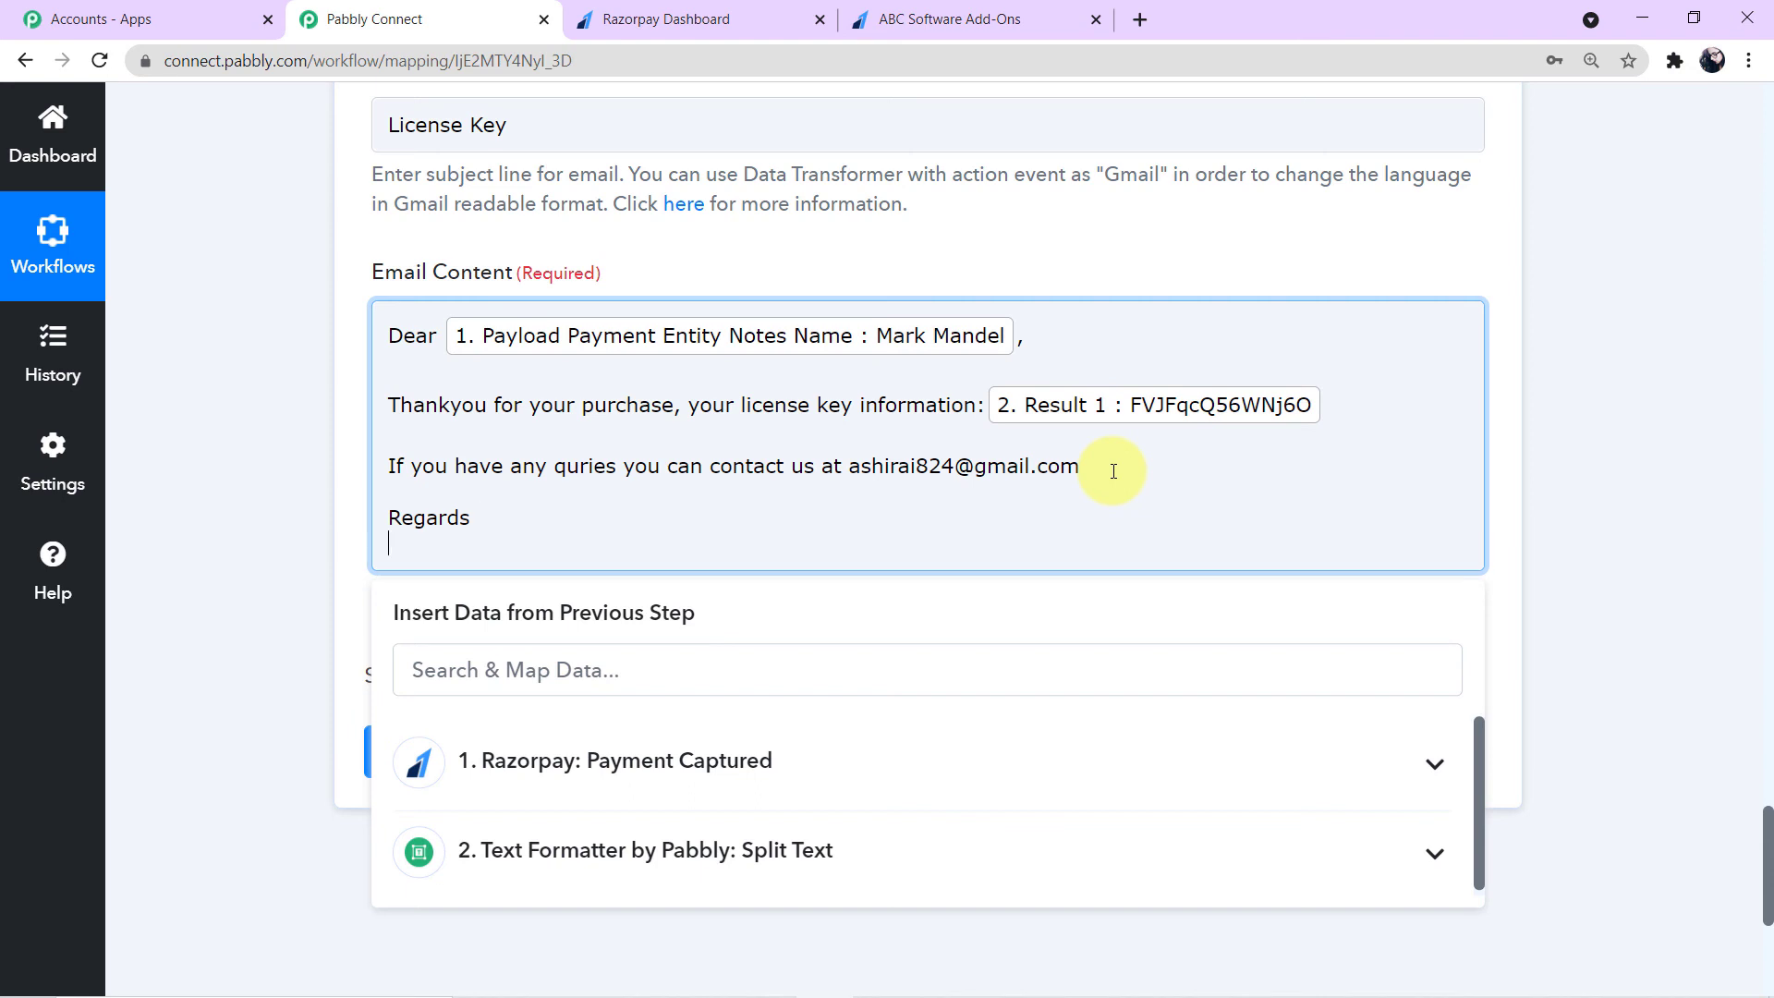
{"action": "type", "text": "pa"}
{"action": "type", "text": "Pabb"}
{"action": "type", "text": "ly."}
- Insert 'is' after 'information' just before the mapped license key result
{"action": "left_click", "coordinate": [1334, 419]}
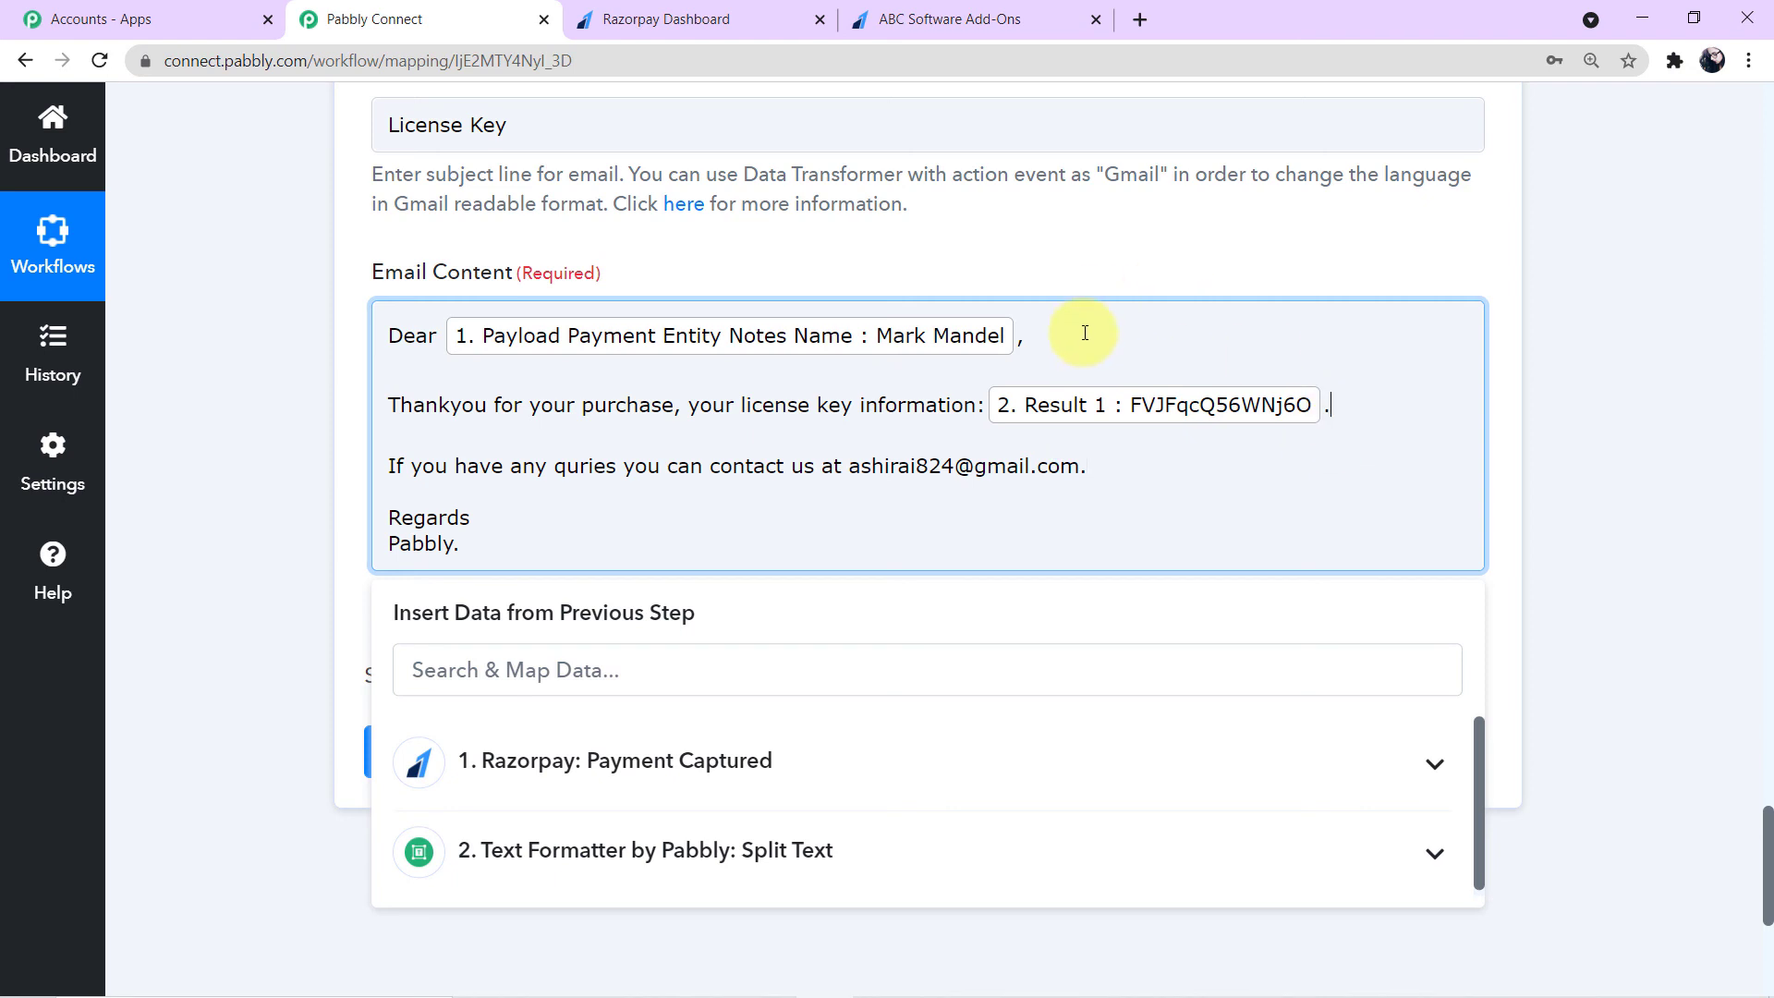
{"action": "left_click", "coordinate": [1561, 503]}
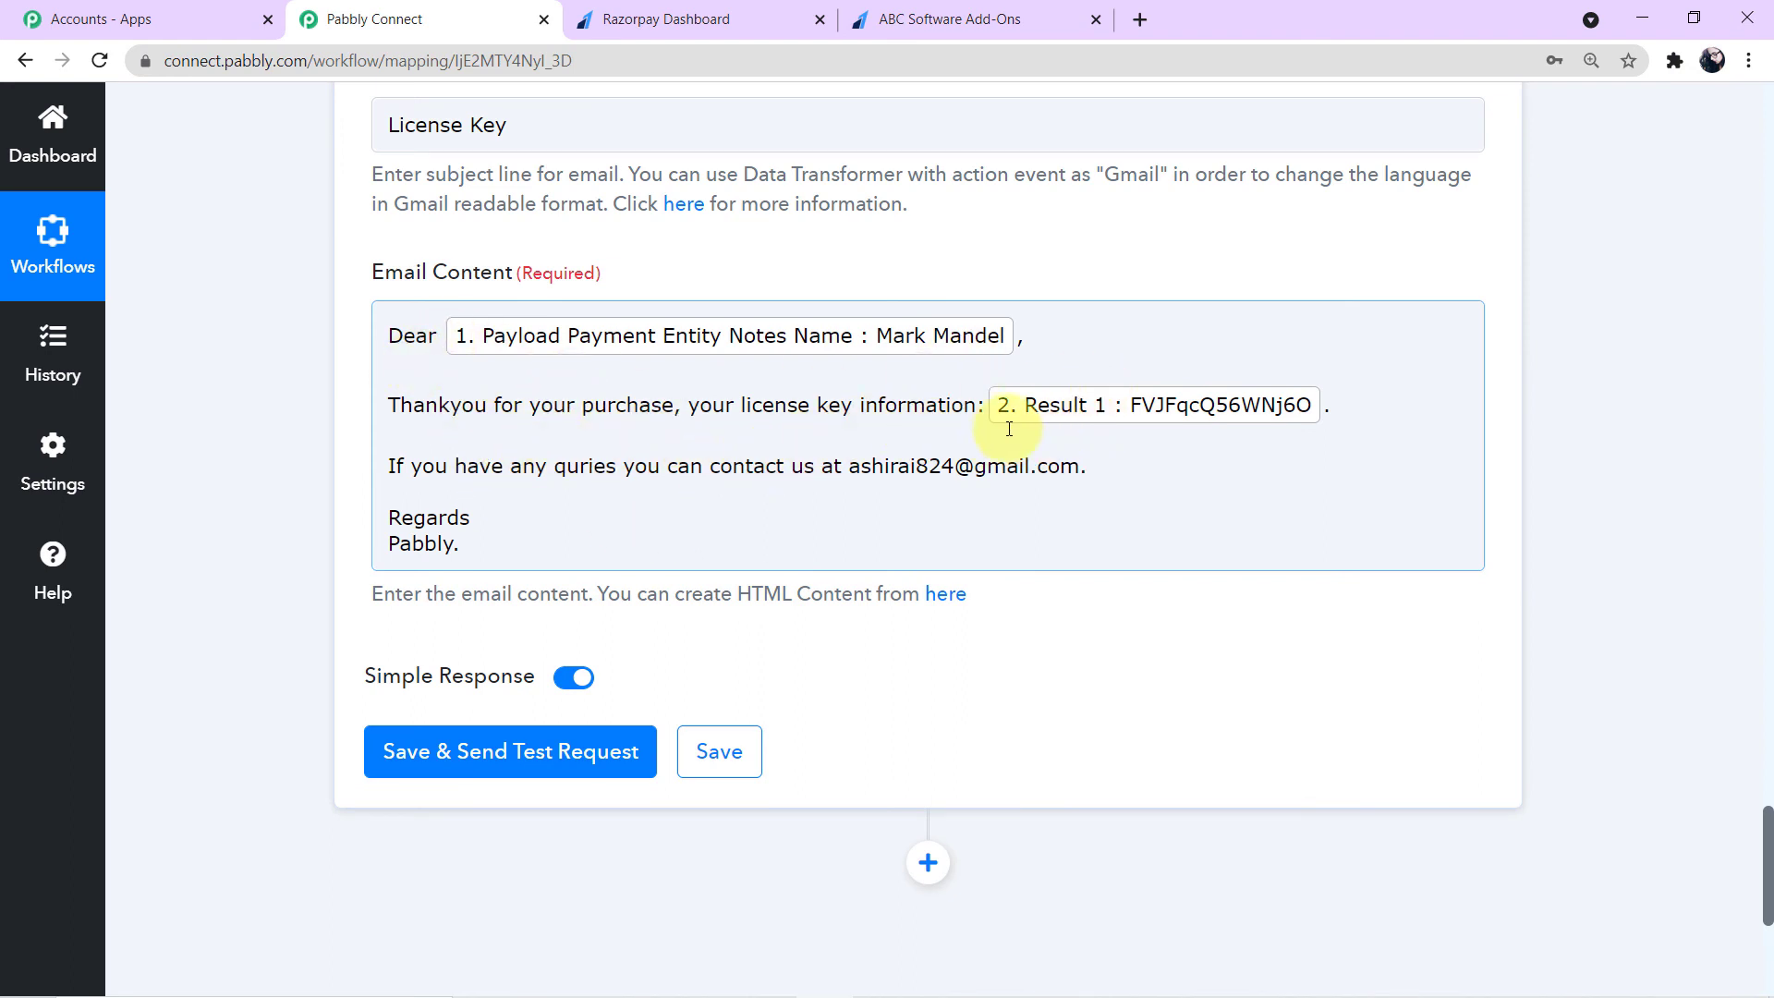
{"action": "left_click", "coordinate": [976, 407]}
{"action": "type", "text": "is"}
{"action": "left_click", "coordinate": [1568, 424]}
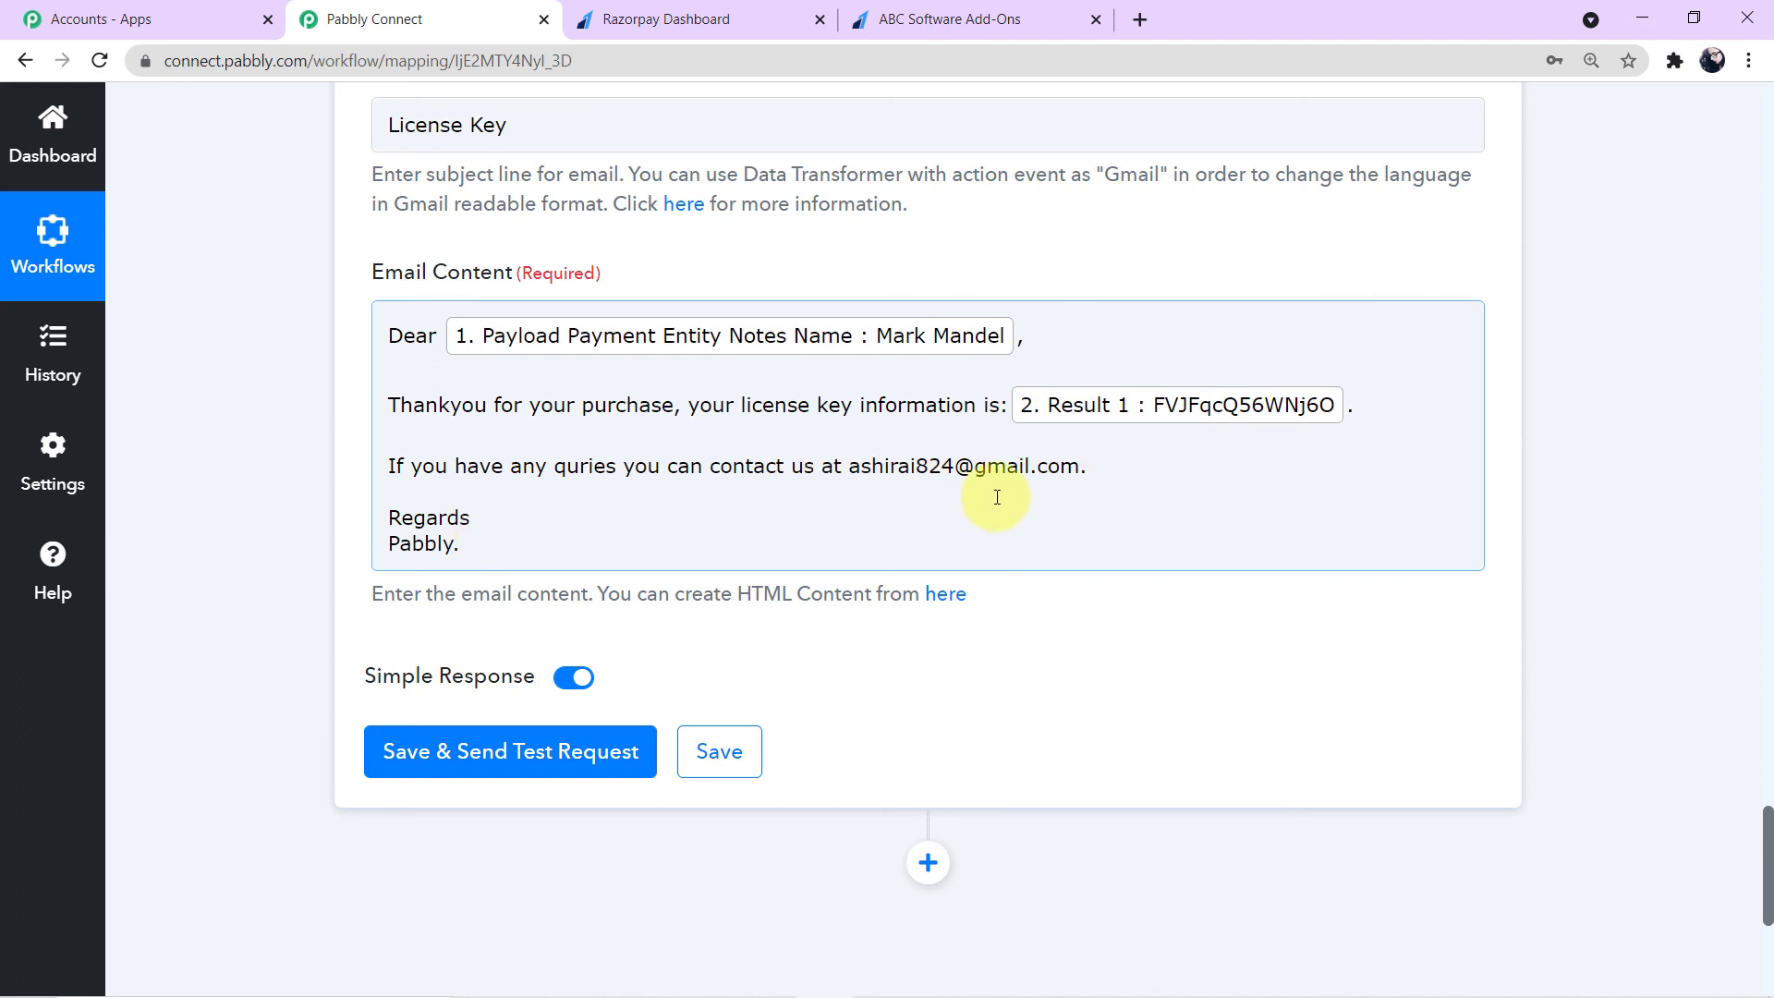
- Save the Gmail action and send a test request
{"action": "scroll", "coordinate": [997, 498], "scroll_direction": "up", "scroll_amount": 1}
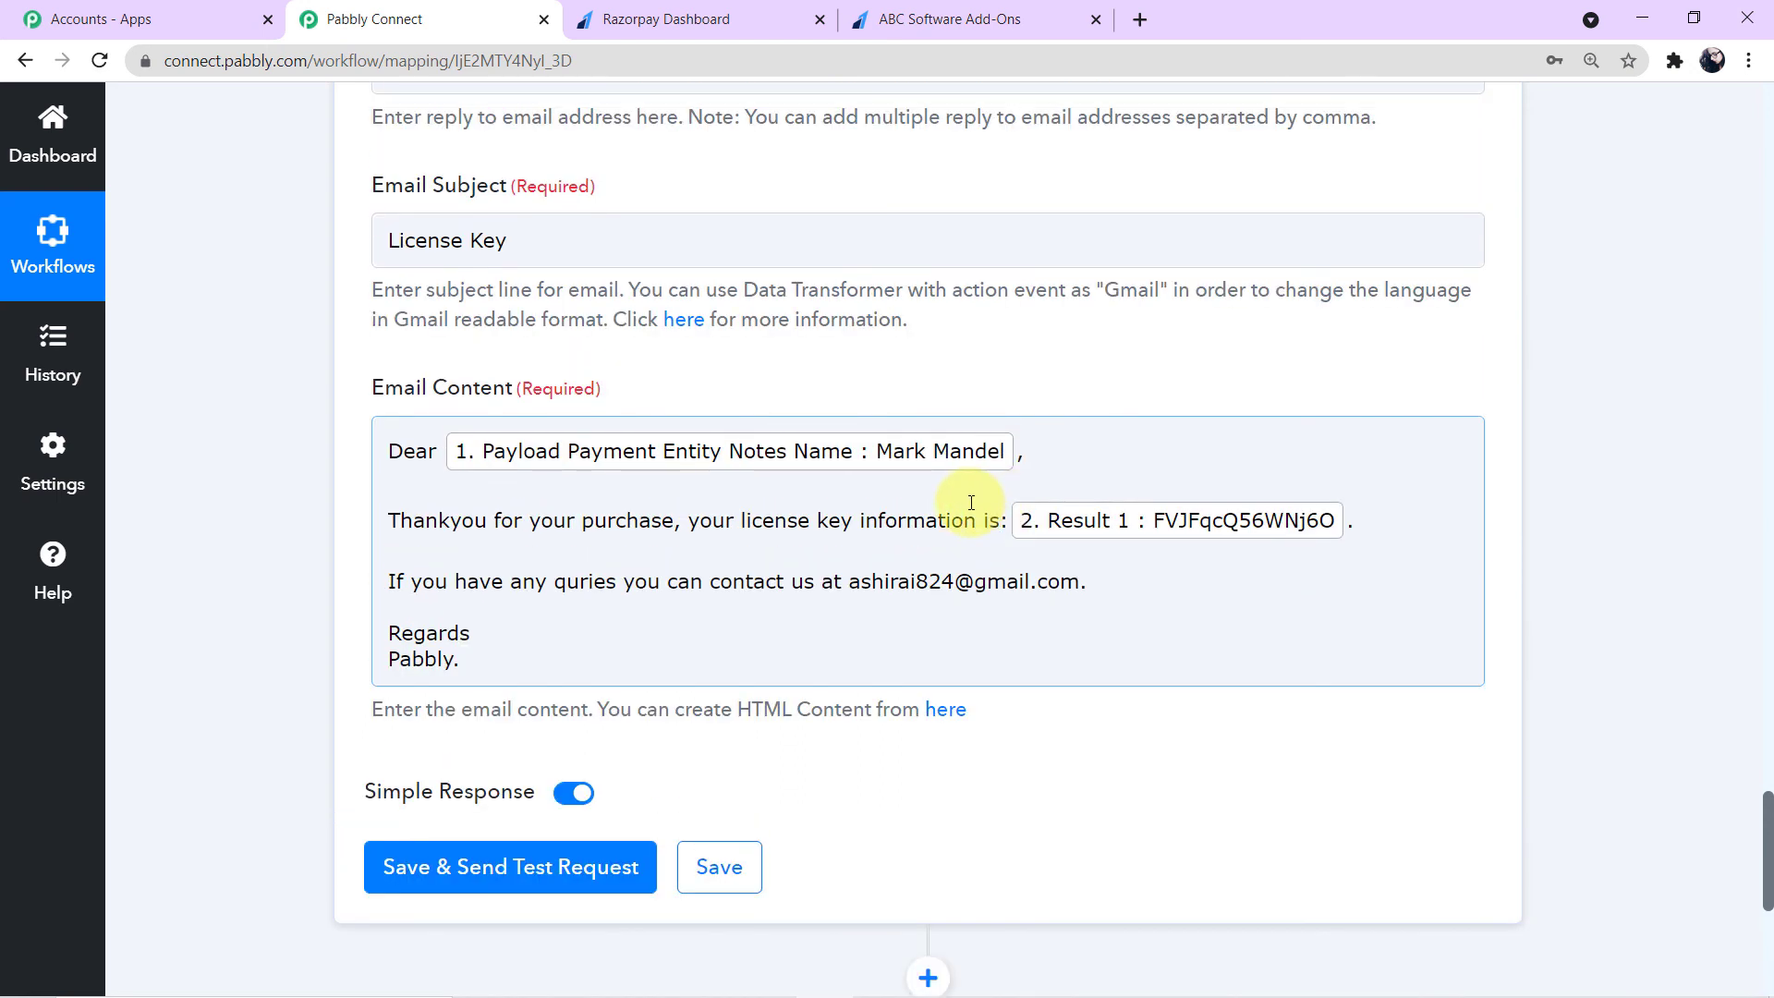
{"action": "scroll", "coordinate": [971, 502], "scroll_direction": "down", "scroll_amount": 1}
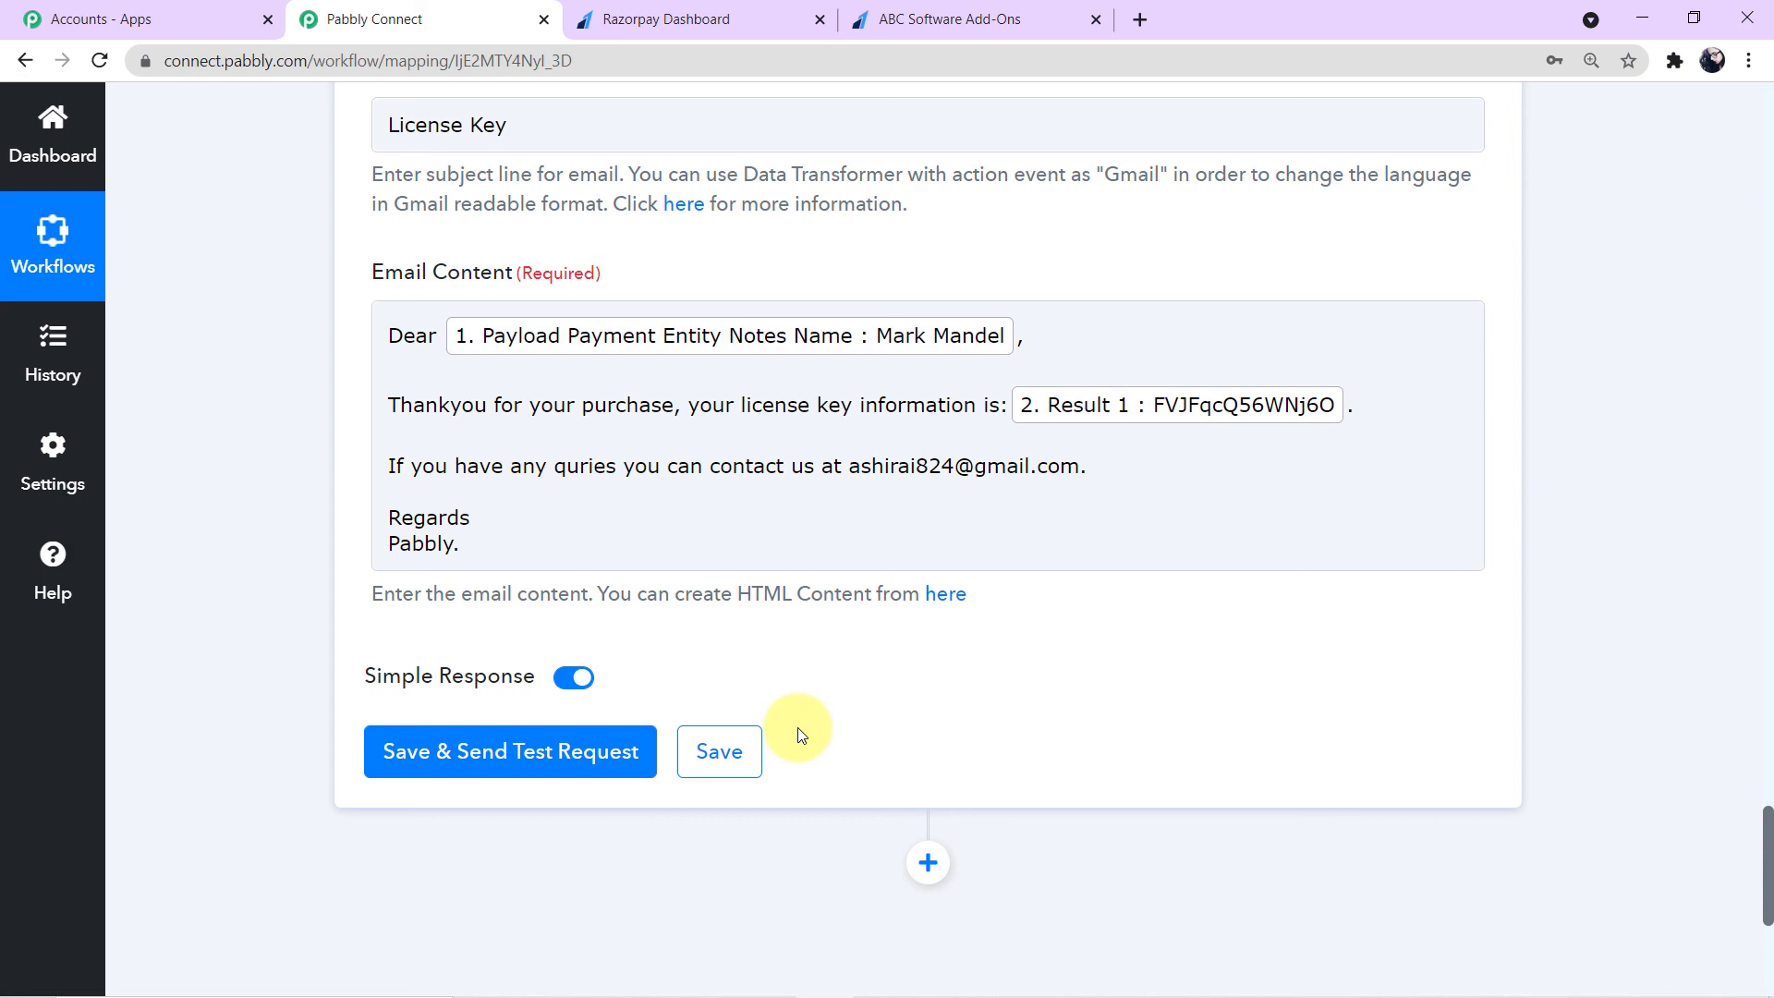
{"action": "left_click", "coordinate": [587, 772]}
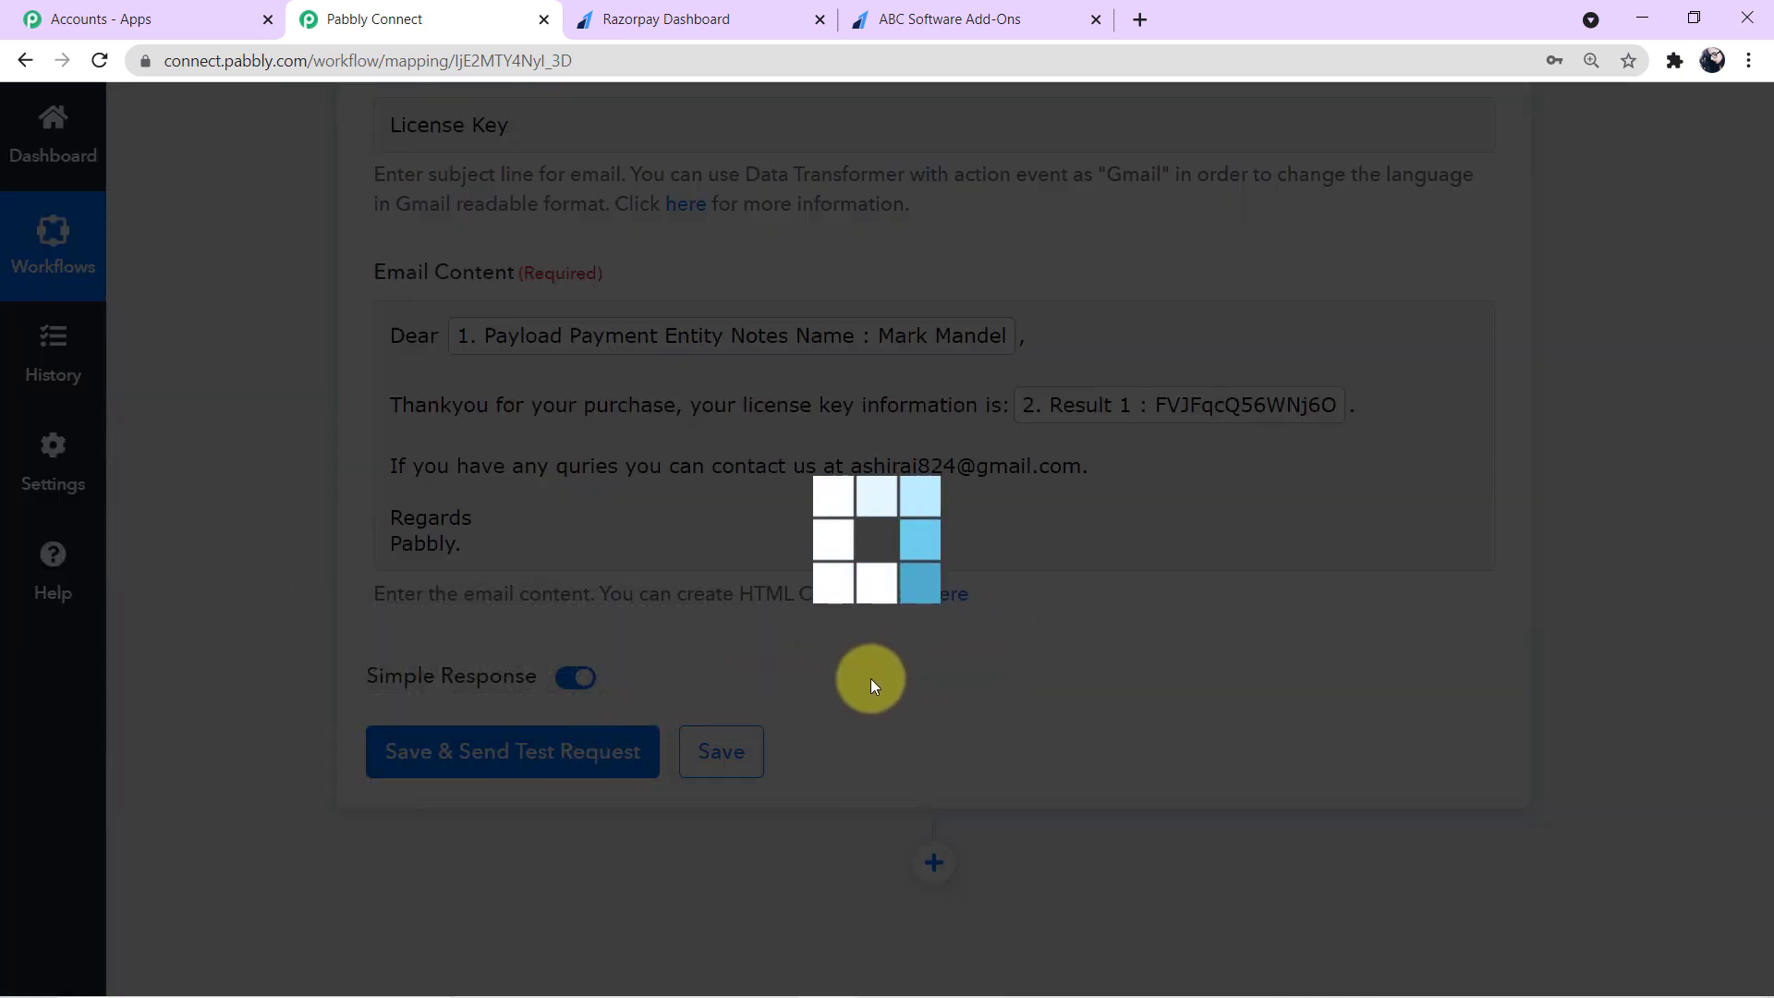
{"action": "scroll", "coordinate": [873, 680], "scroll_direction": "down", "scroll_amount": 3}
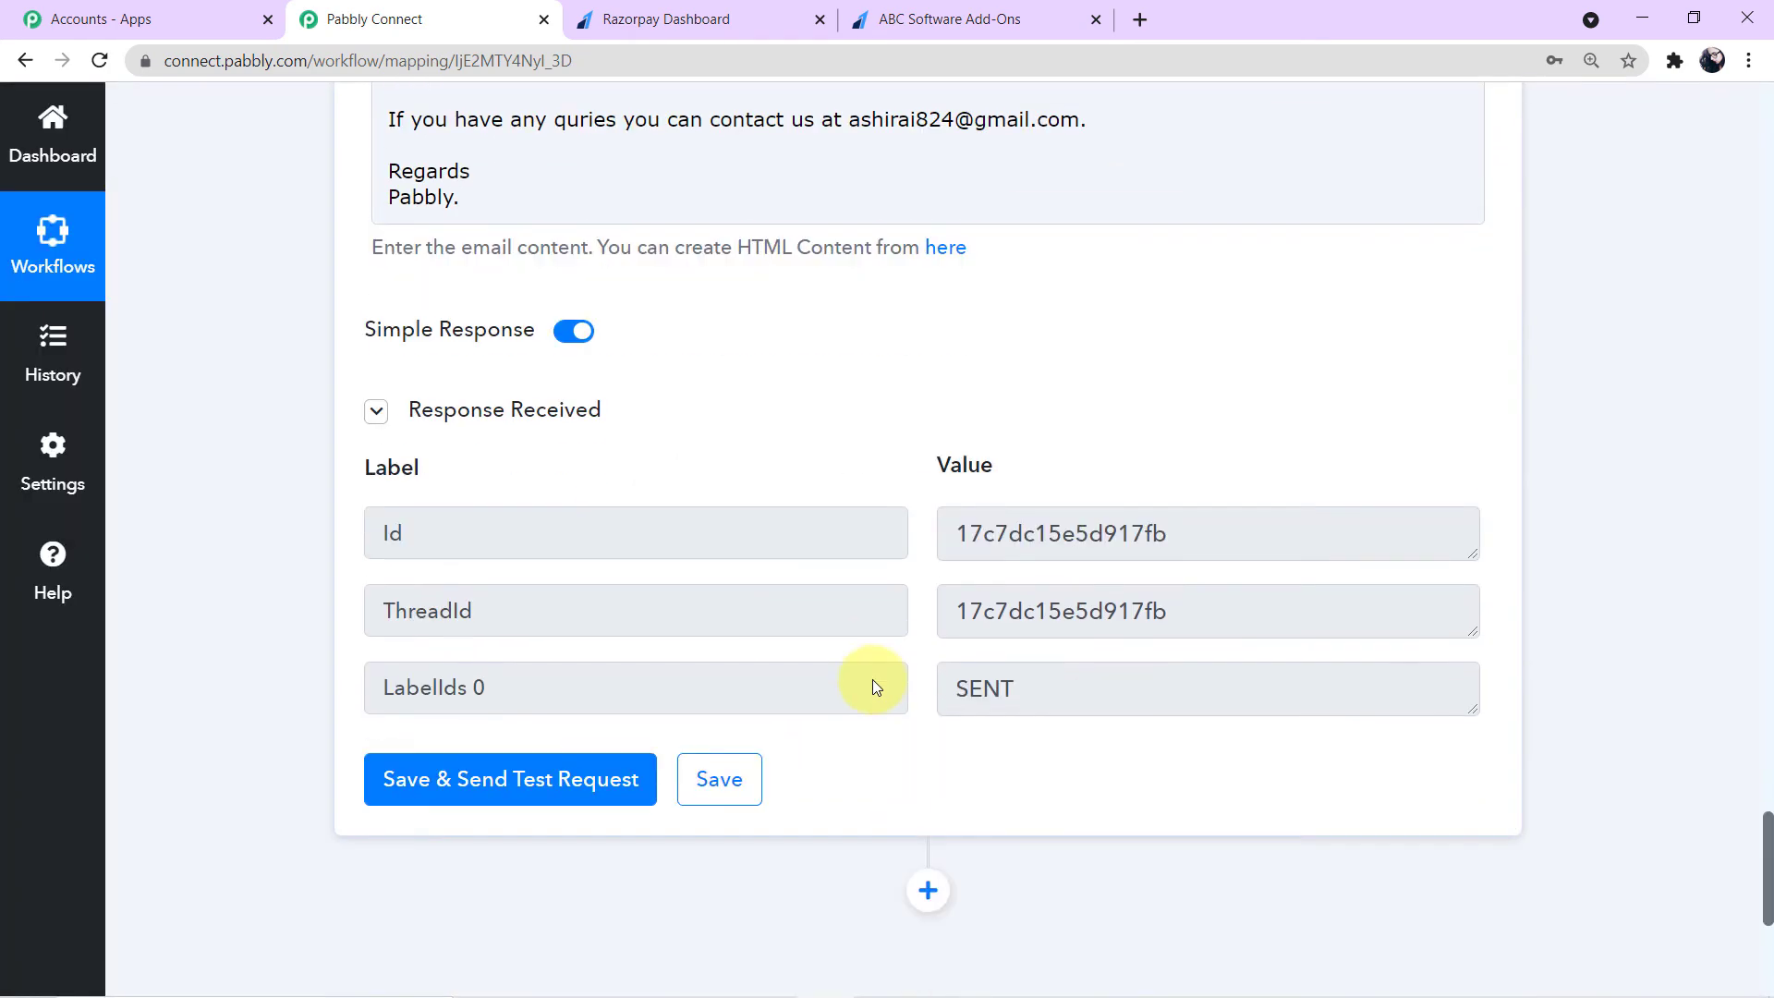
- Review the response values returned by the Gmail test request and the email content above them
{"action": "left_click_drag", "start_coordinate": [1052, 694], "coordinate": [934, 689]}
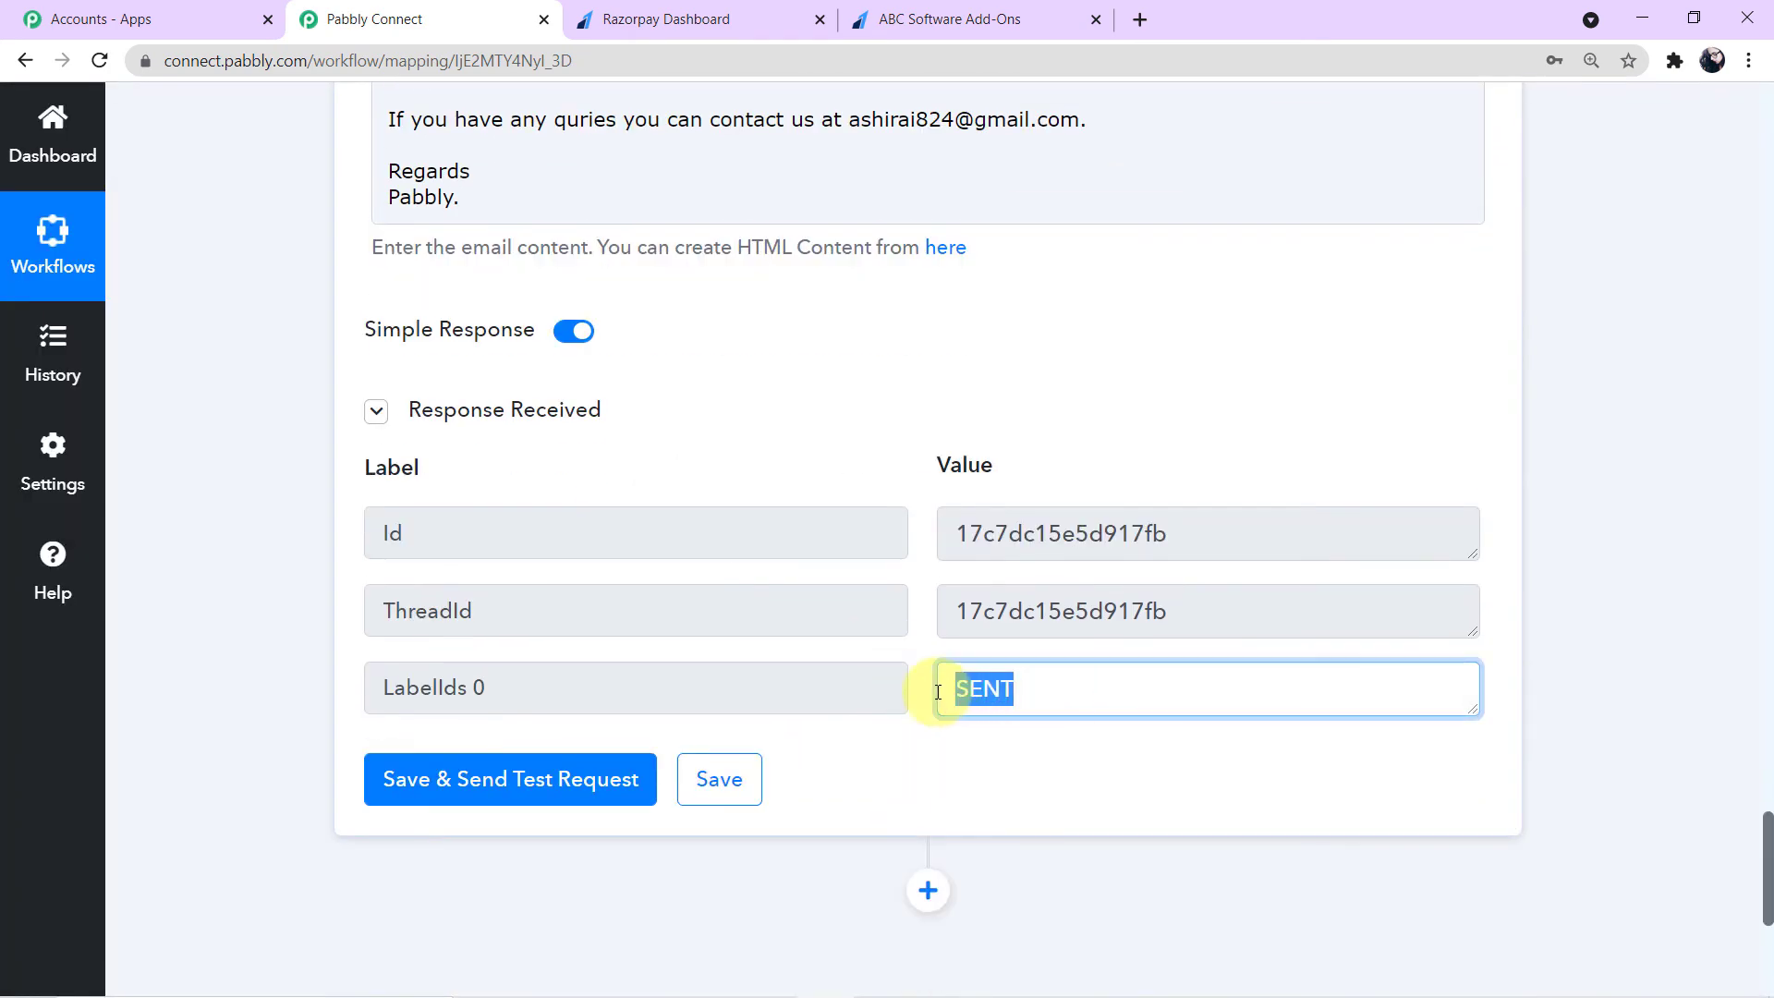
{"action": "left_click_drag", "start_coordinate": [1224, 610], "coordinate": [895, 612]}
{"action": "left_click_drag", "start_coordinate": [1188, 536], "coordinate": [983, 538]}
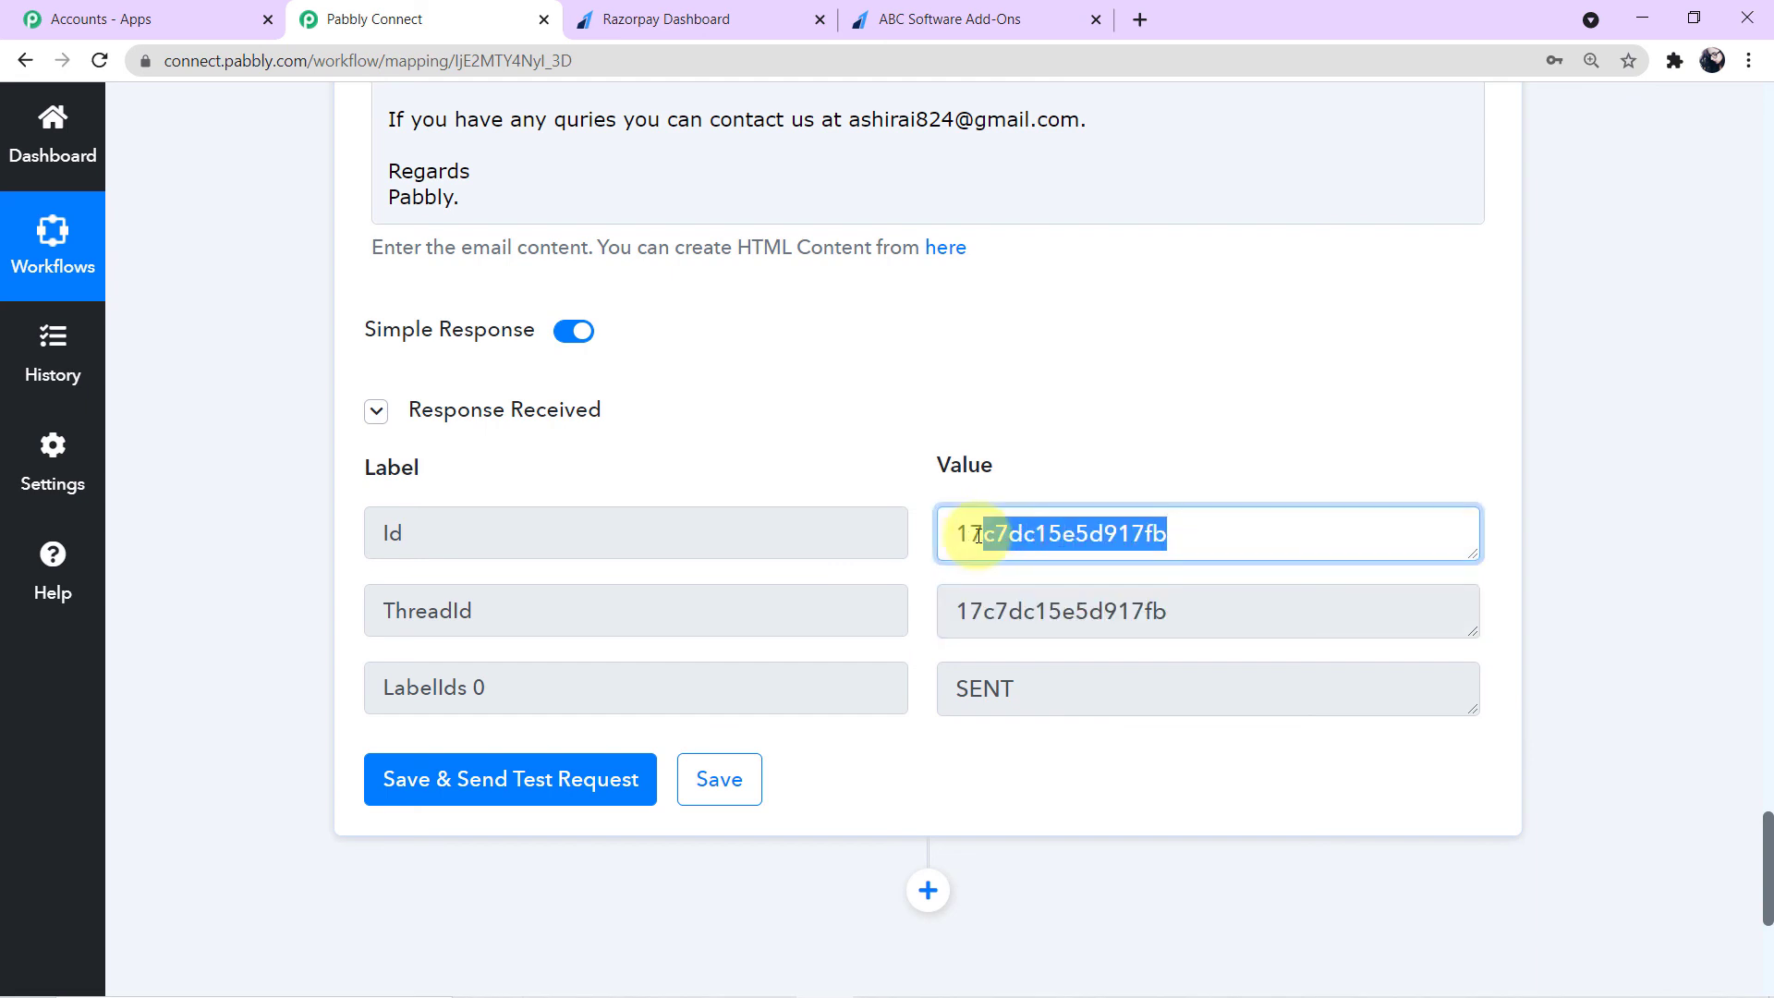
{"action": "left_click_drag", "start_coordinate": [1029, 687], "coordinate": [915, 696]}
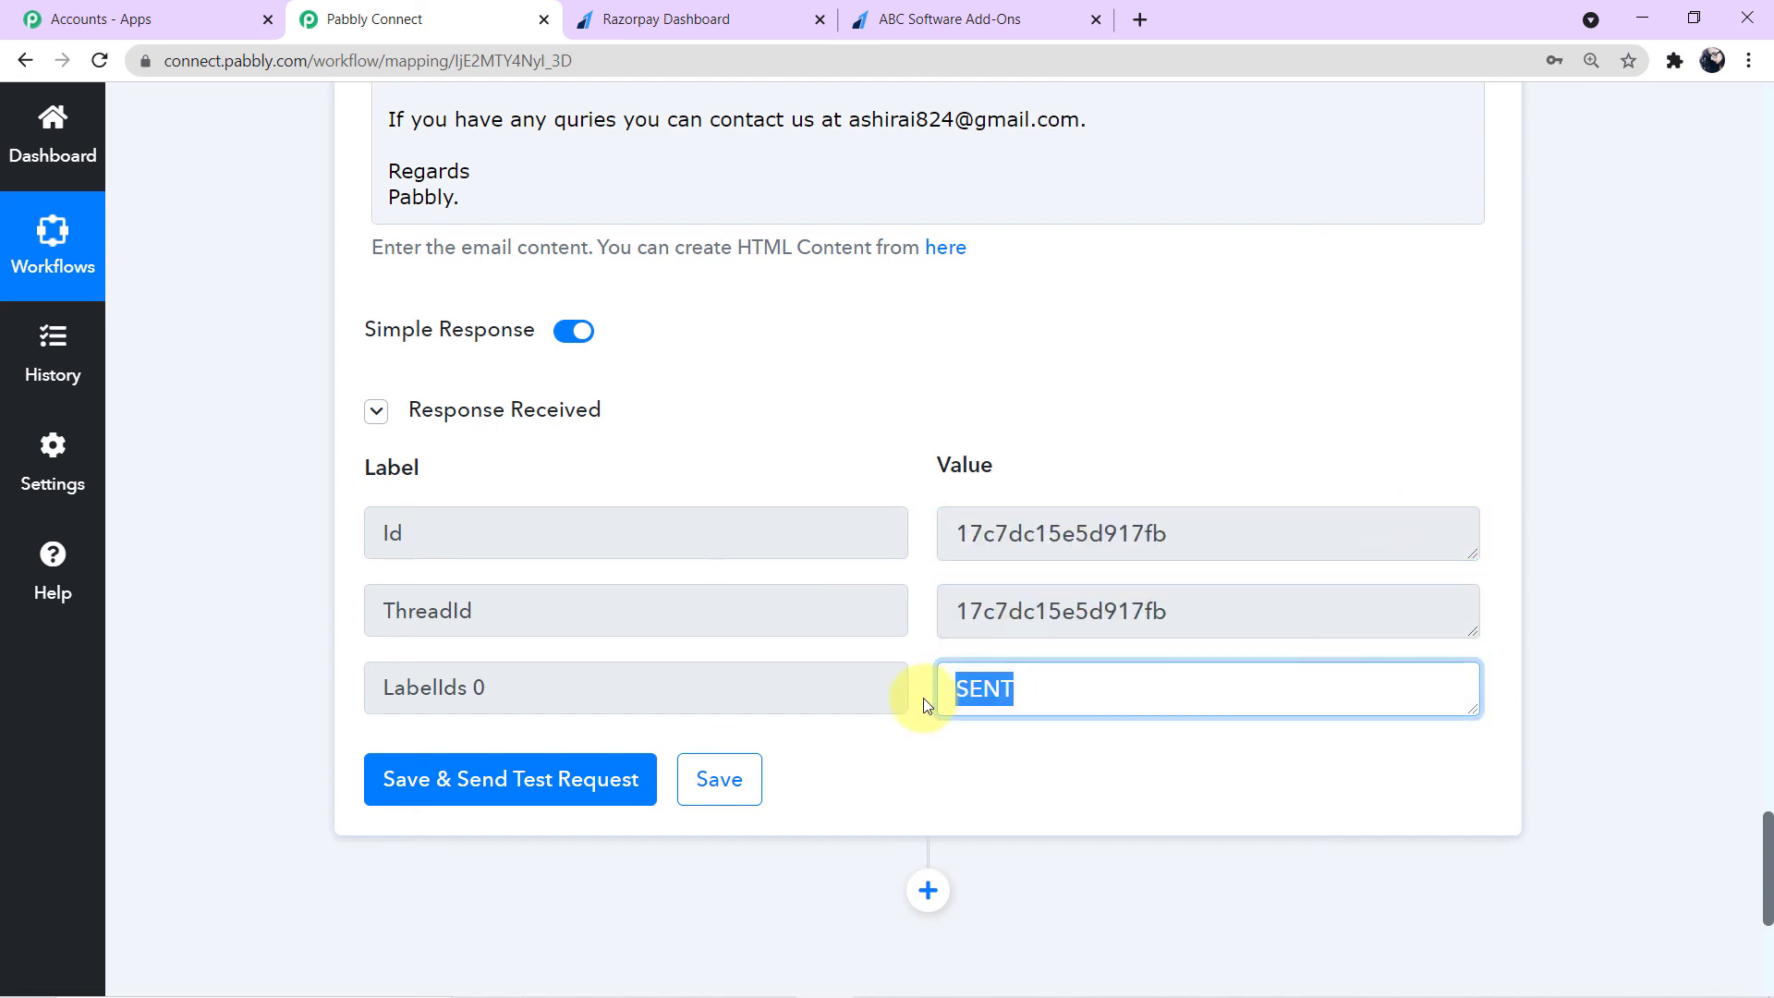
{"action": "left_click", "coordinate": [1615, 622]}
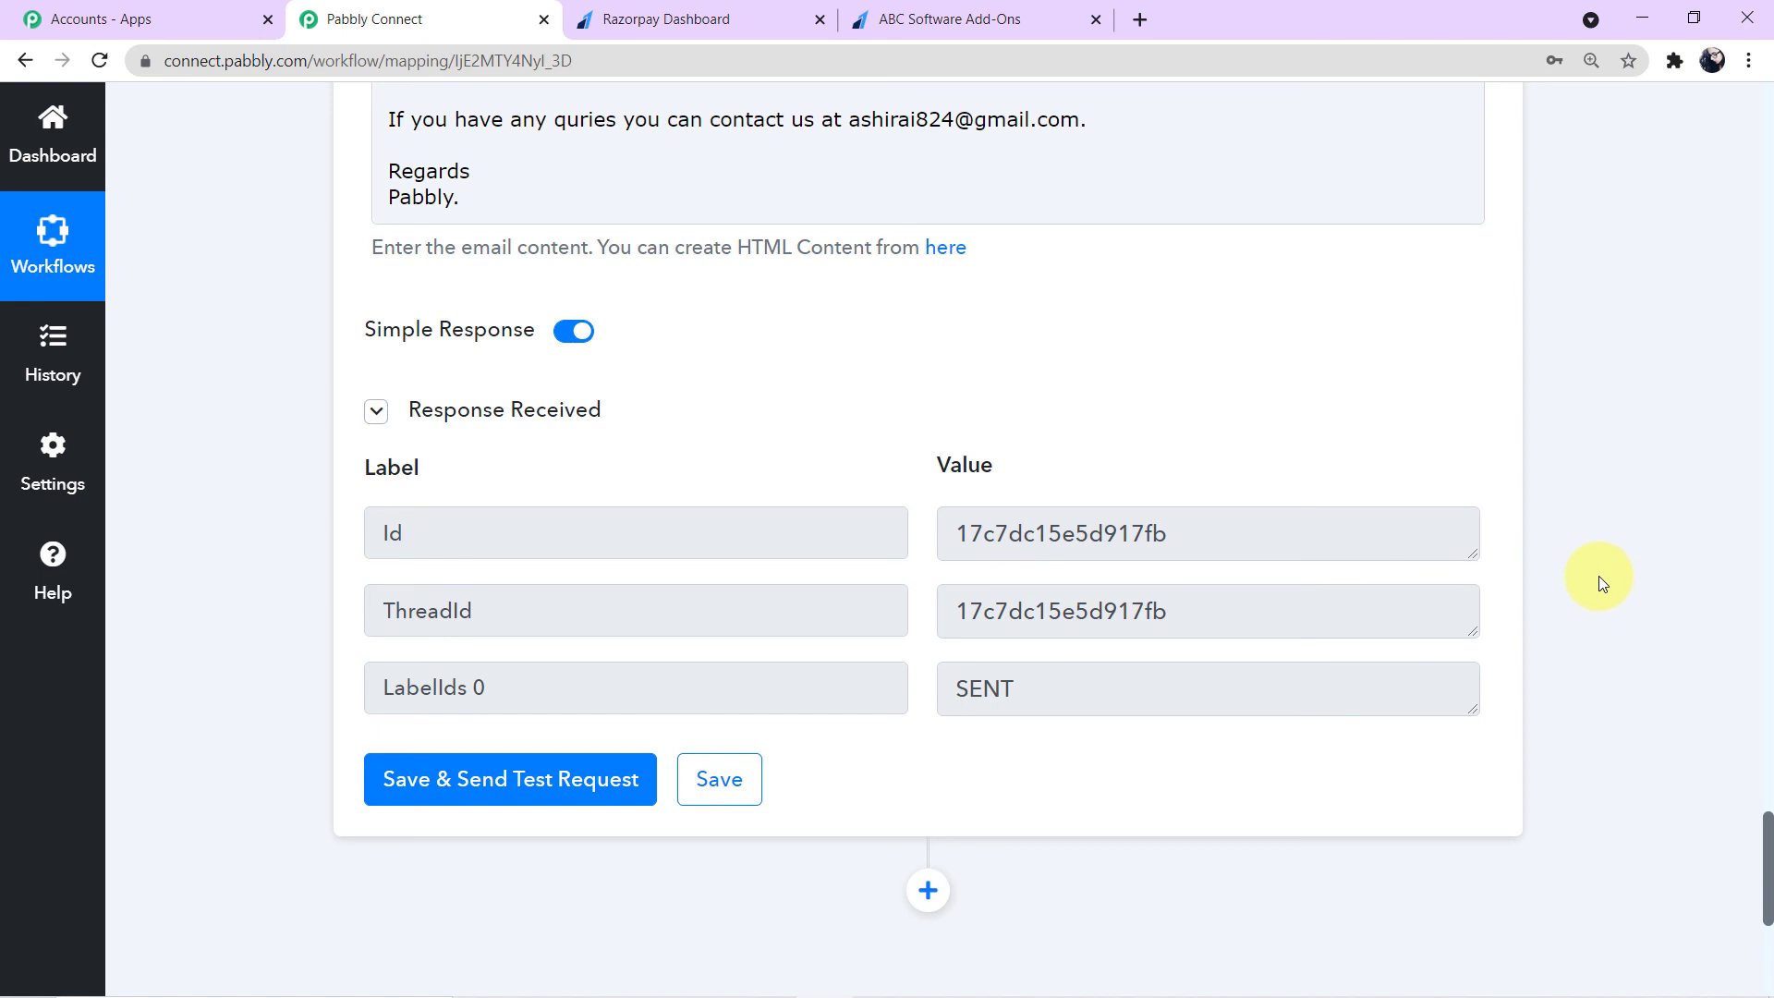
{"action": "scroll", "coordinate": [1599, 578], "scroll_direction": "up", "scroll_amount": 4}
{"action": "scroll", "coordinate": [1602, 582], "scroll_direction": "up", "scroll_amount": 1}
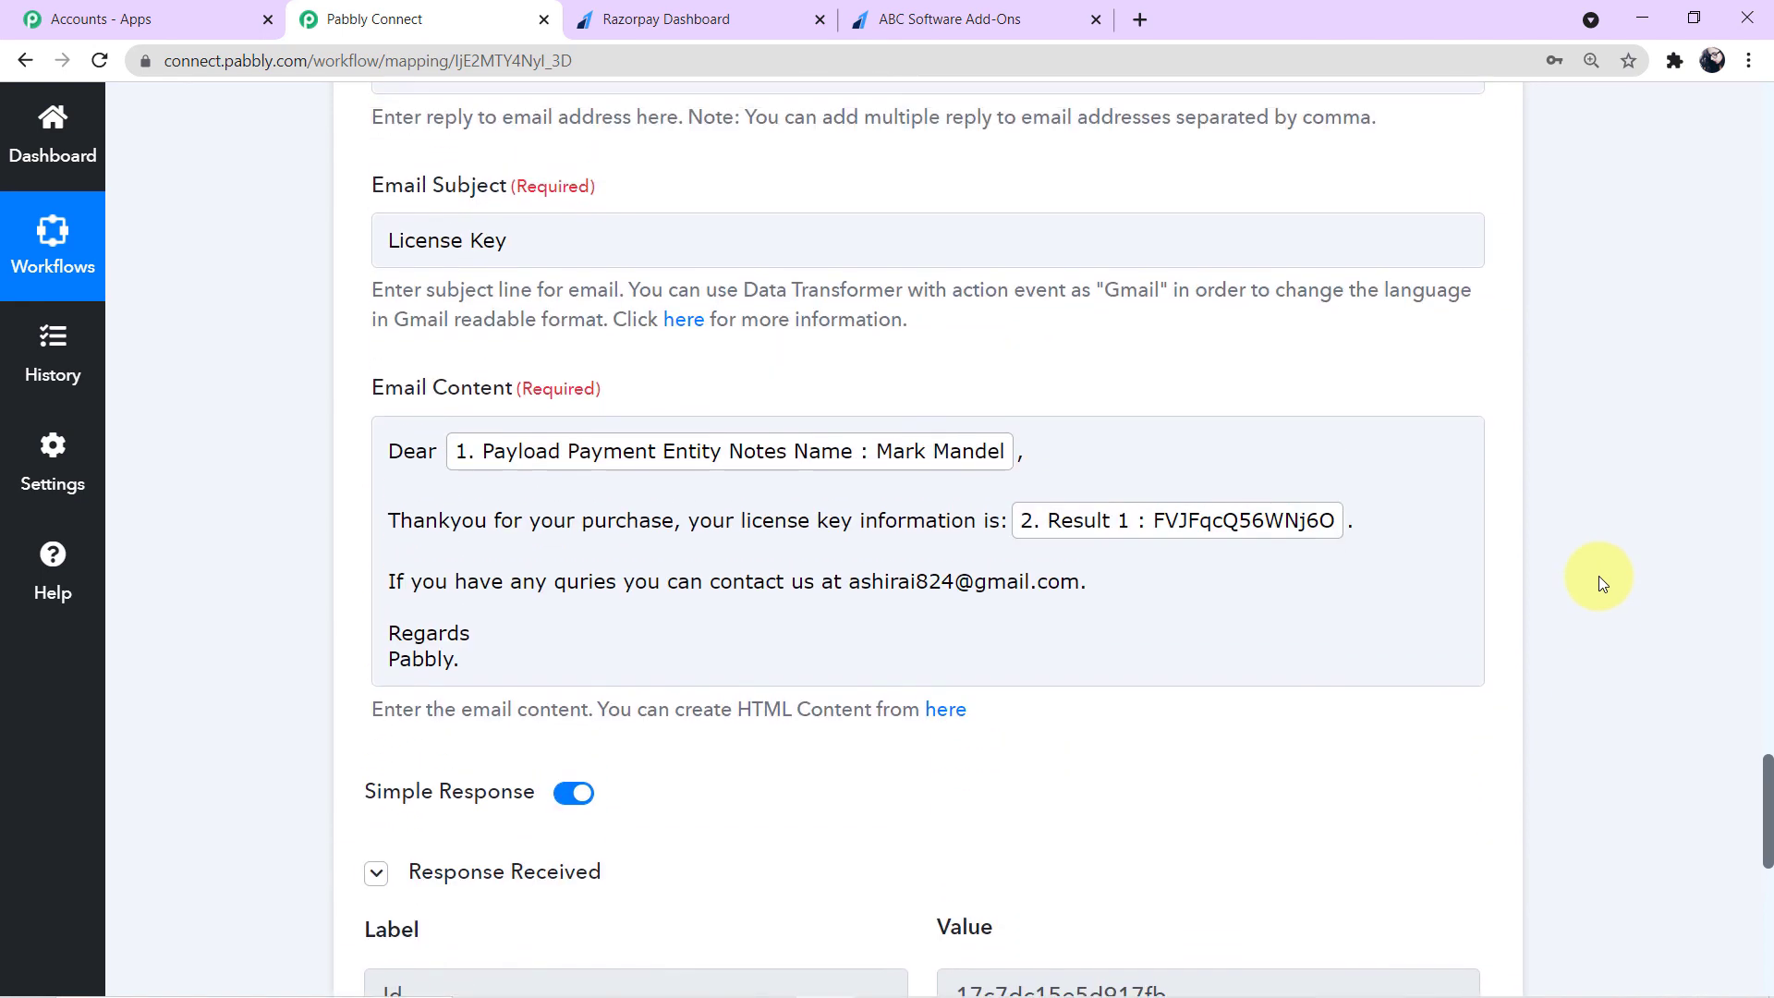
- Switch to the sender's Gmail inbox and open the received License Key email to check the license key
{"action": "key", "text": "alt+Tab"}
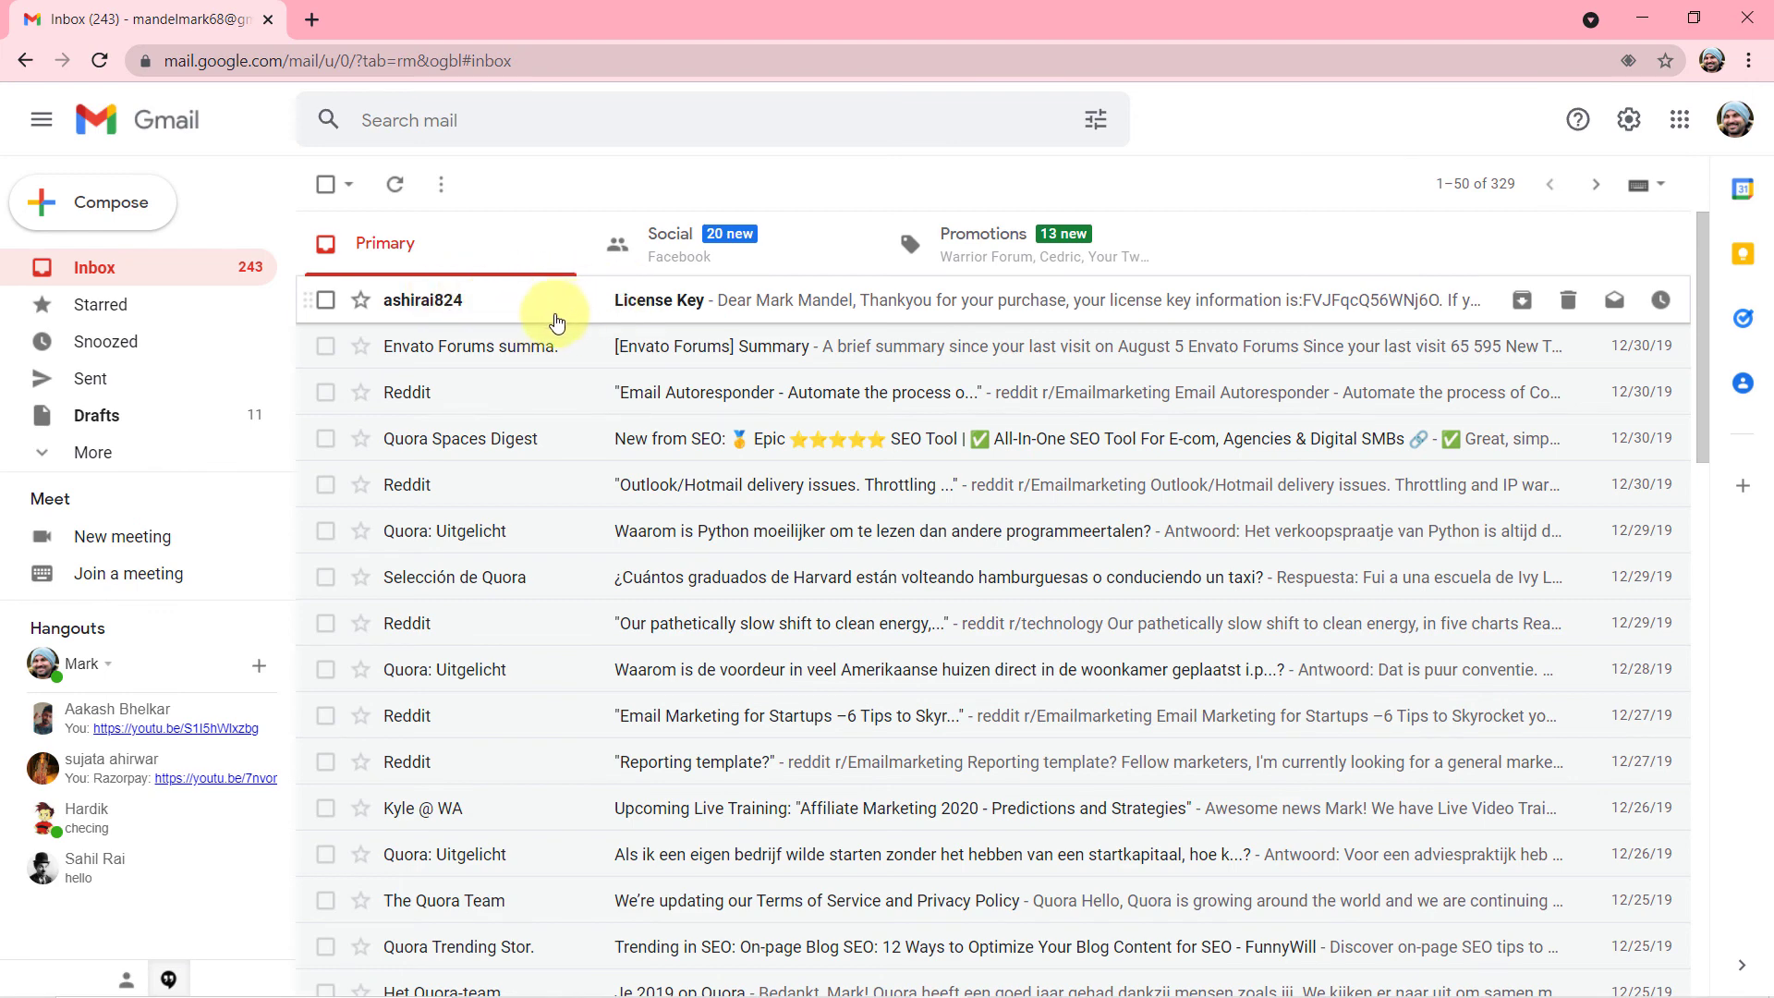
{"action": "left_click", "coordinate": [527, 315]}
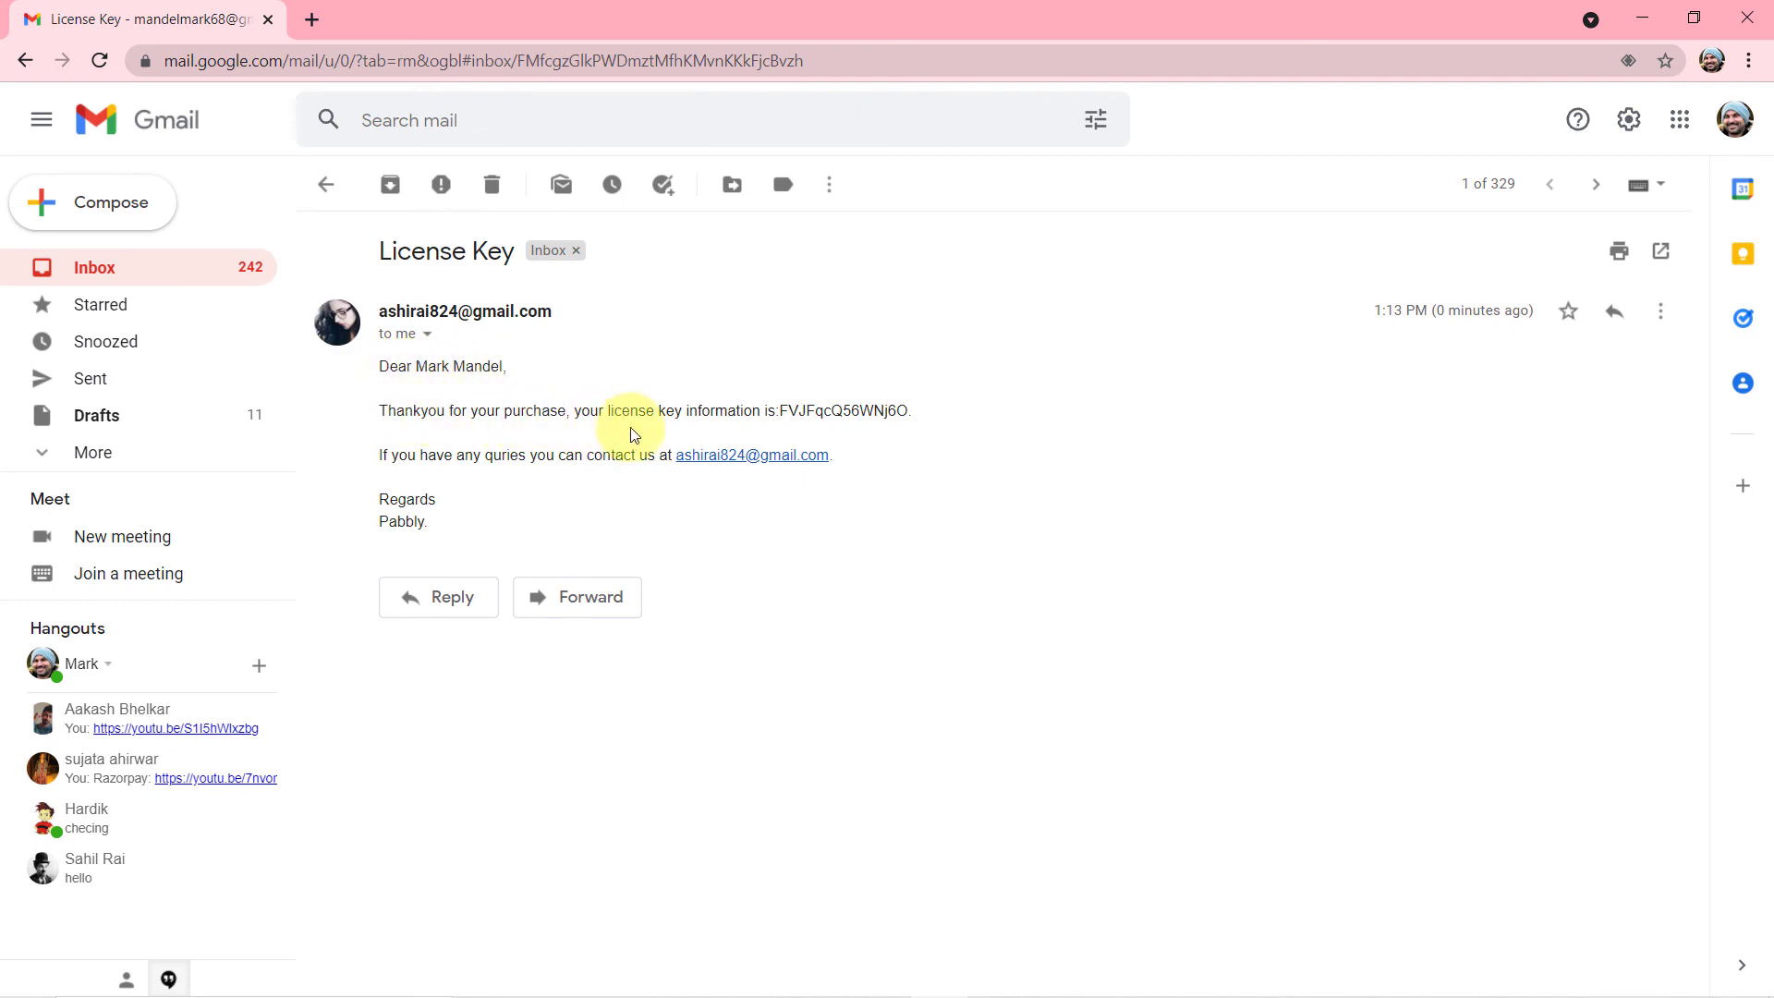
{"action": "left_click_drag", "start_coordinate": [782, 412], "coordinate": [931, 412]}
{"action": "left_click", "coordinate": [930, 412]}
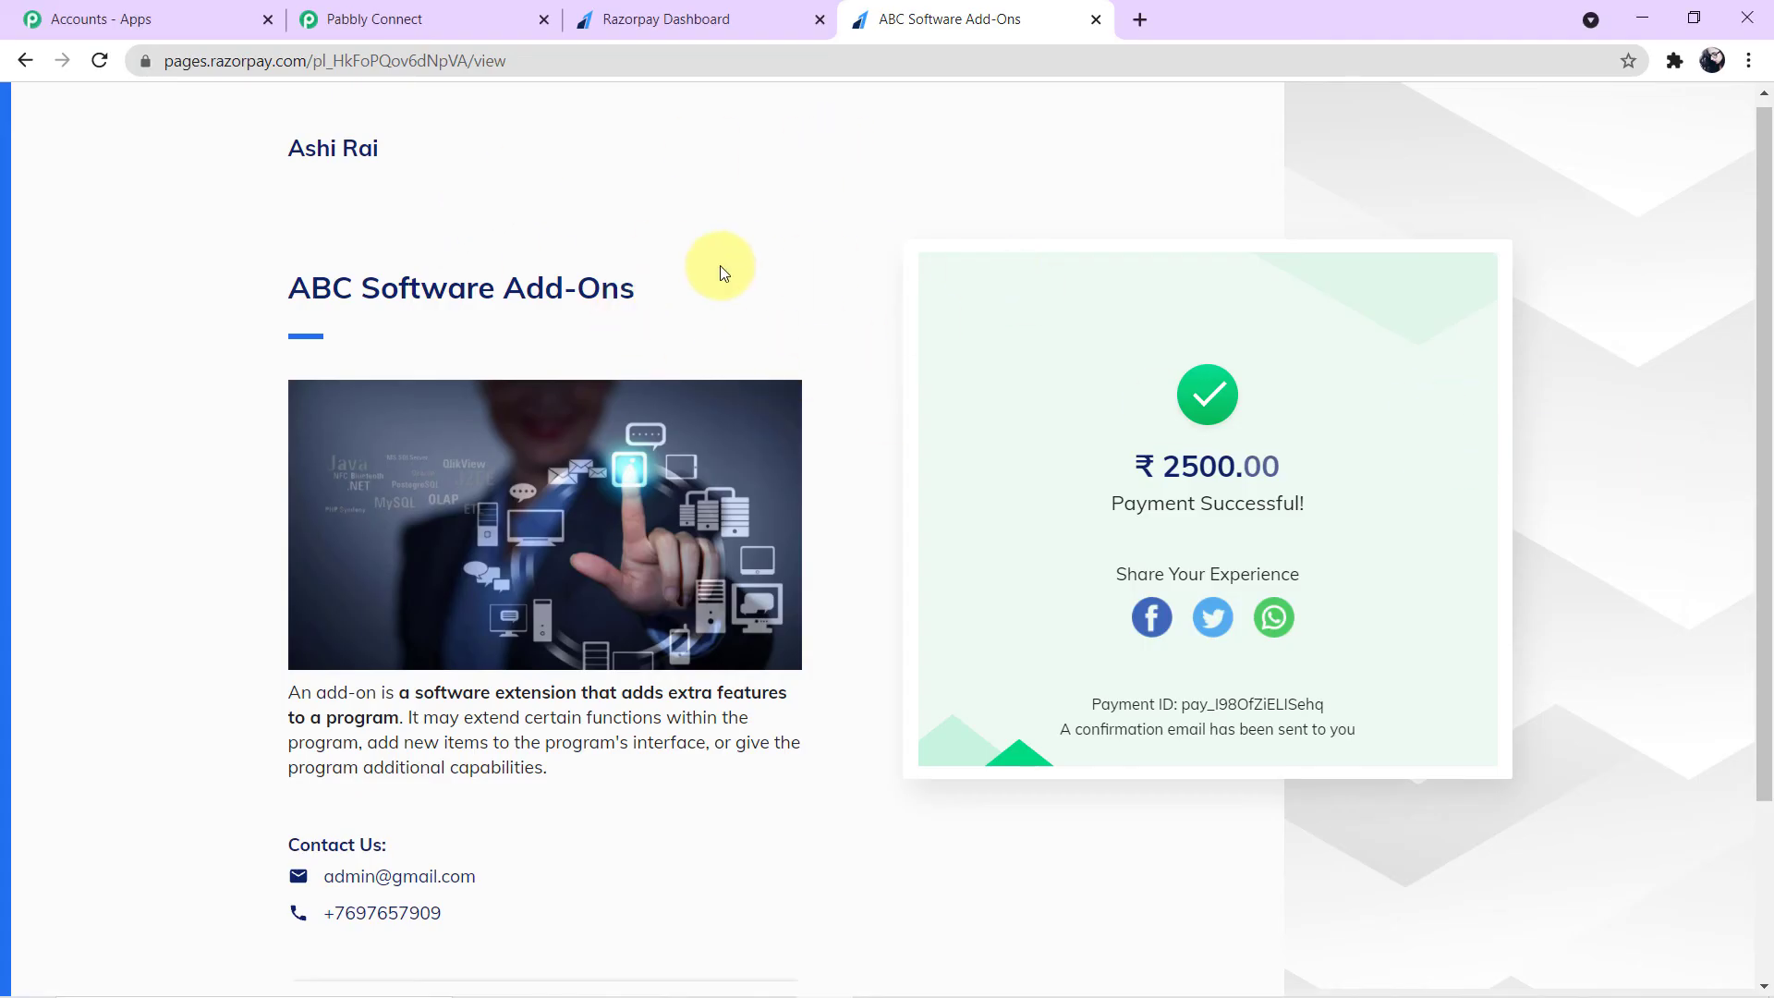
- Reload the ABC Software Add-Ons payment page, fill in the customer's name, e-mail and phone, and start the payment
{"action": "left_click", "coordinate": [674, 63]}
{"action": "key", "text": "Return"}
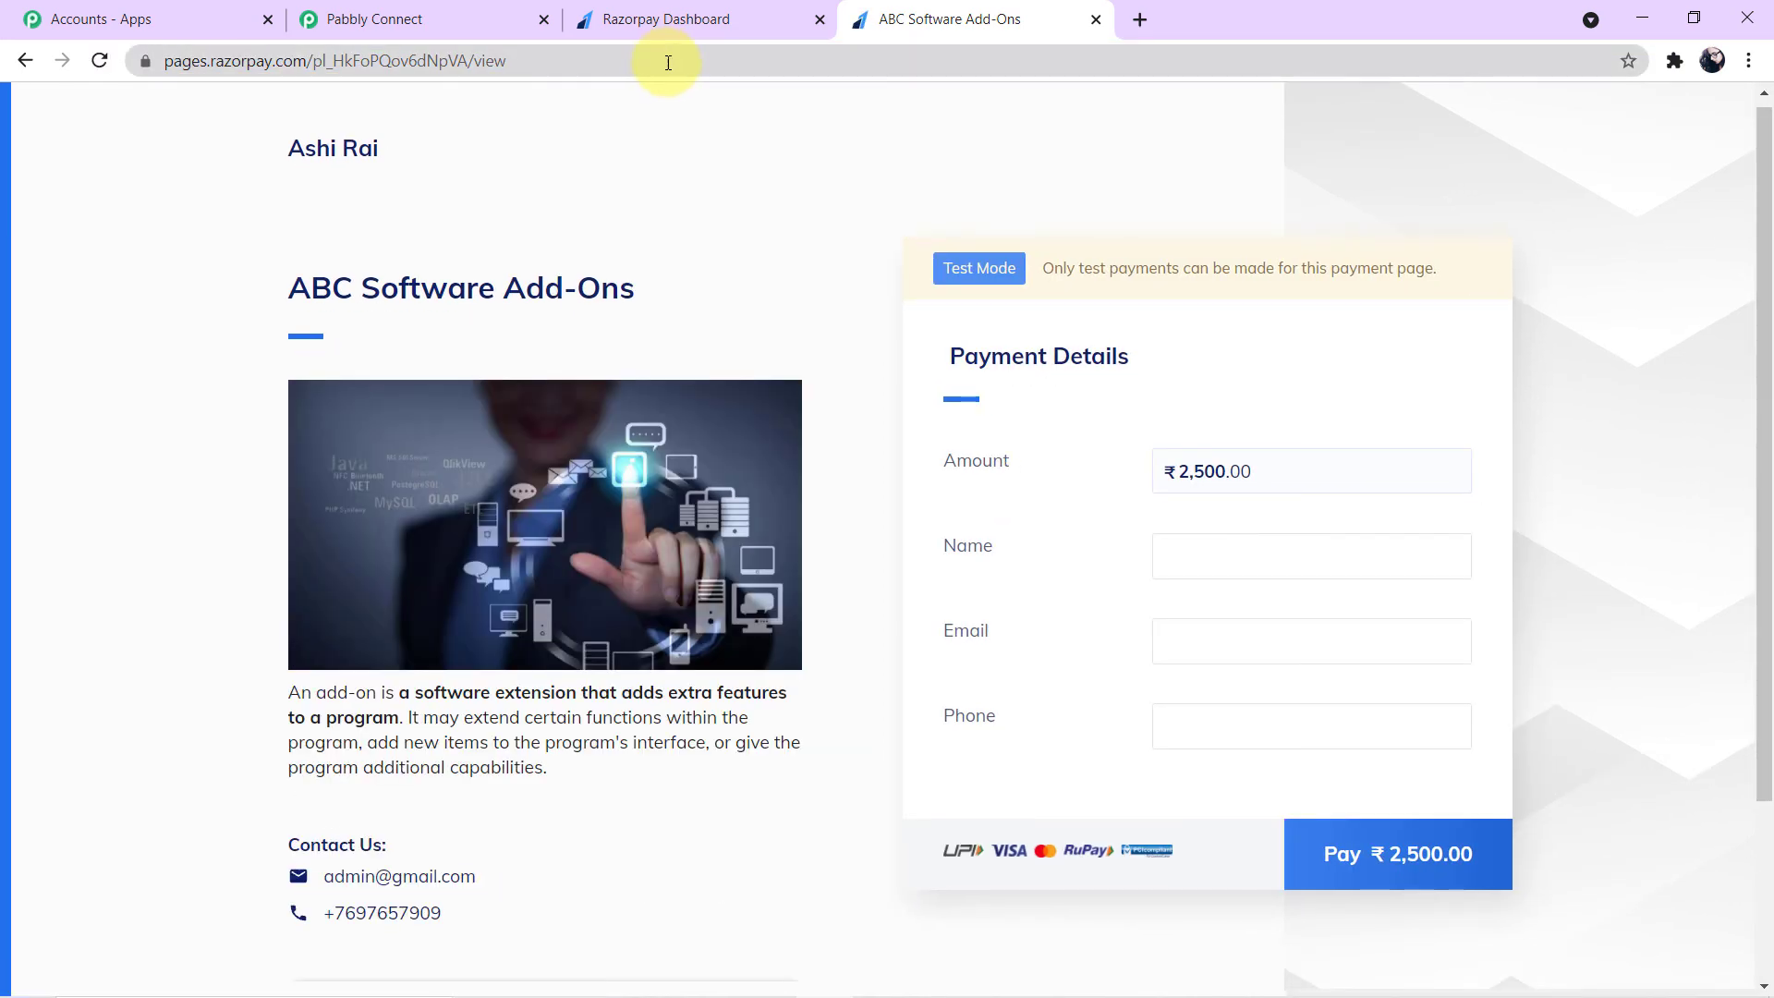
{"action": "left_click", "coordinate": [1185, 565]}
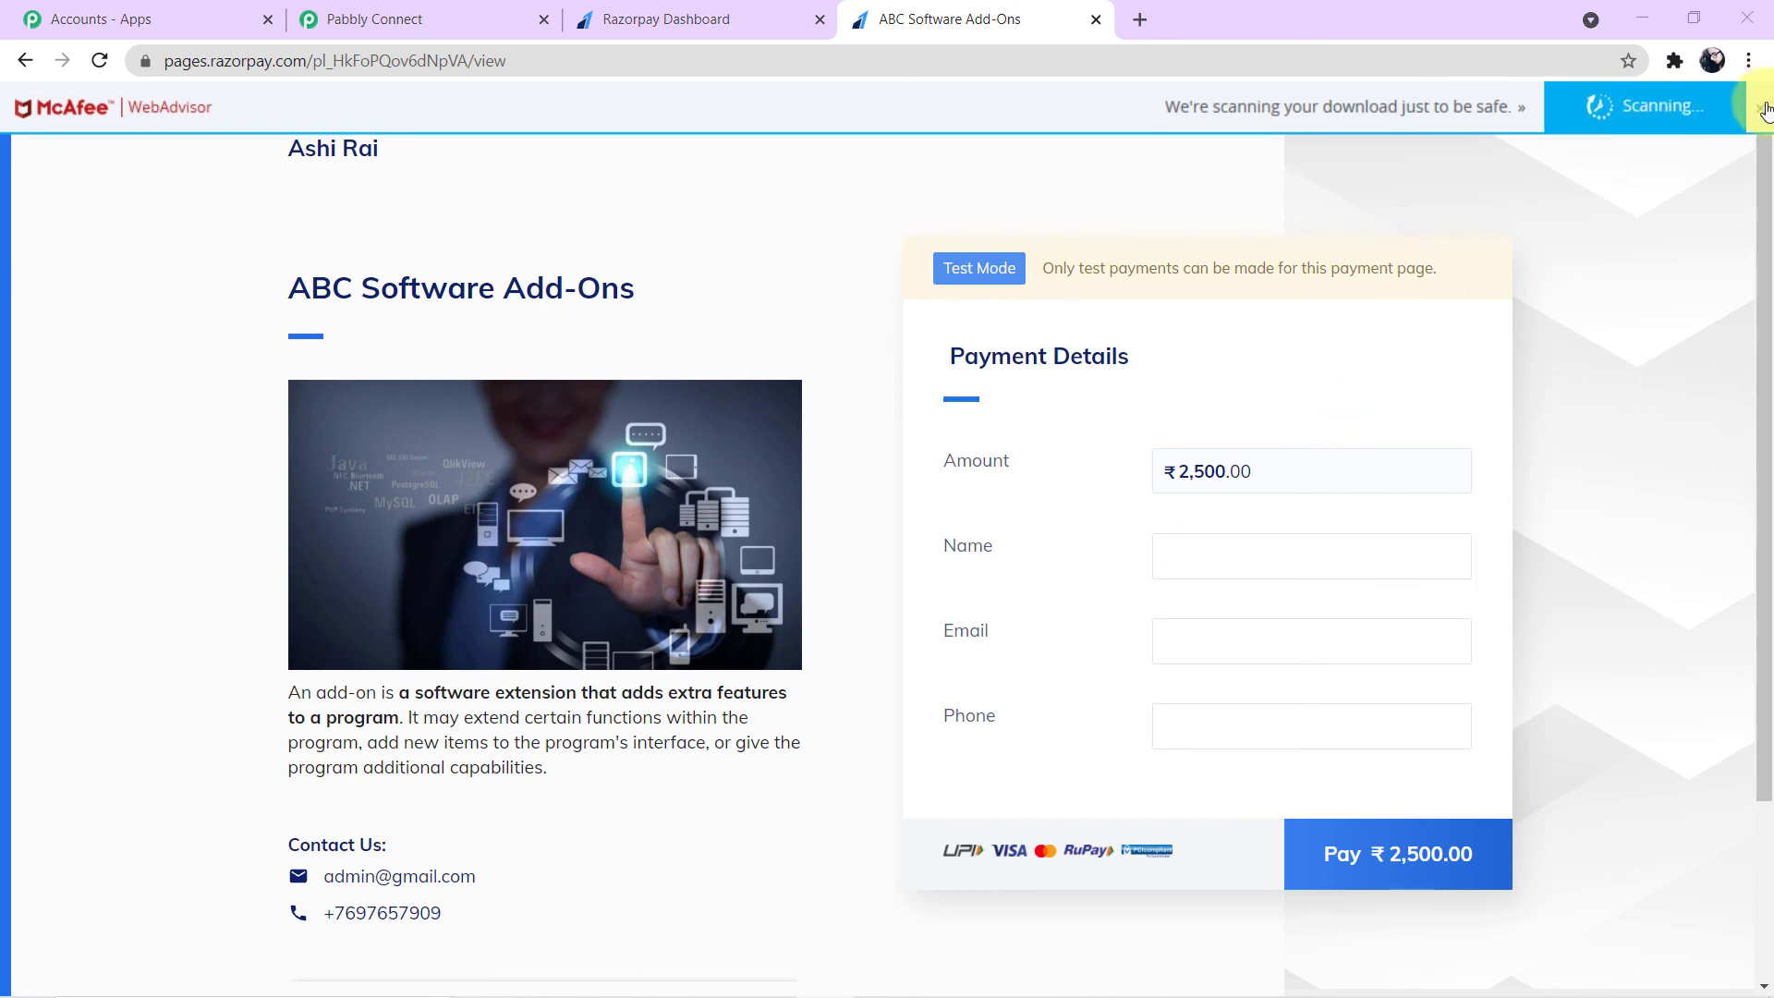
{"action": "left_click", "coordinate": [1762, 110]}
{"action": "left_click", "coordinate": [1235, 560]}
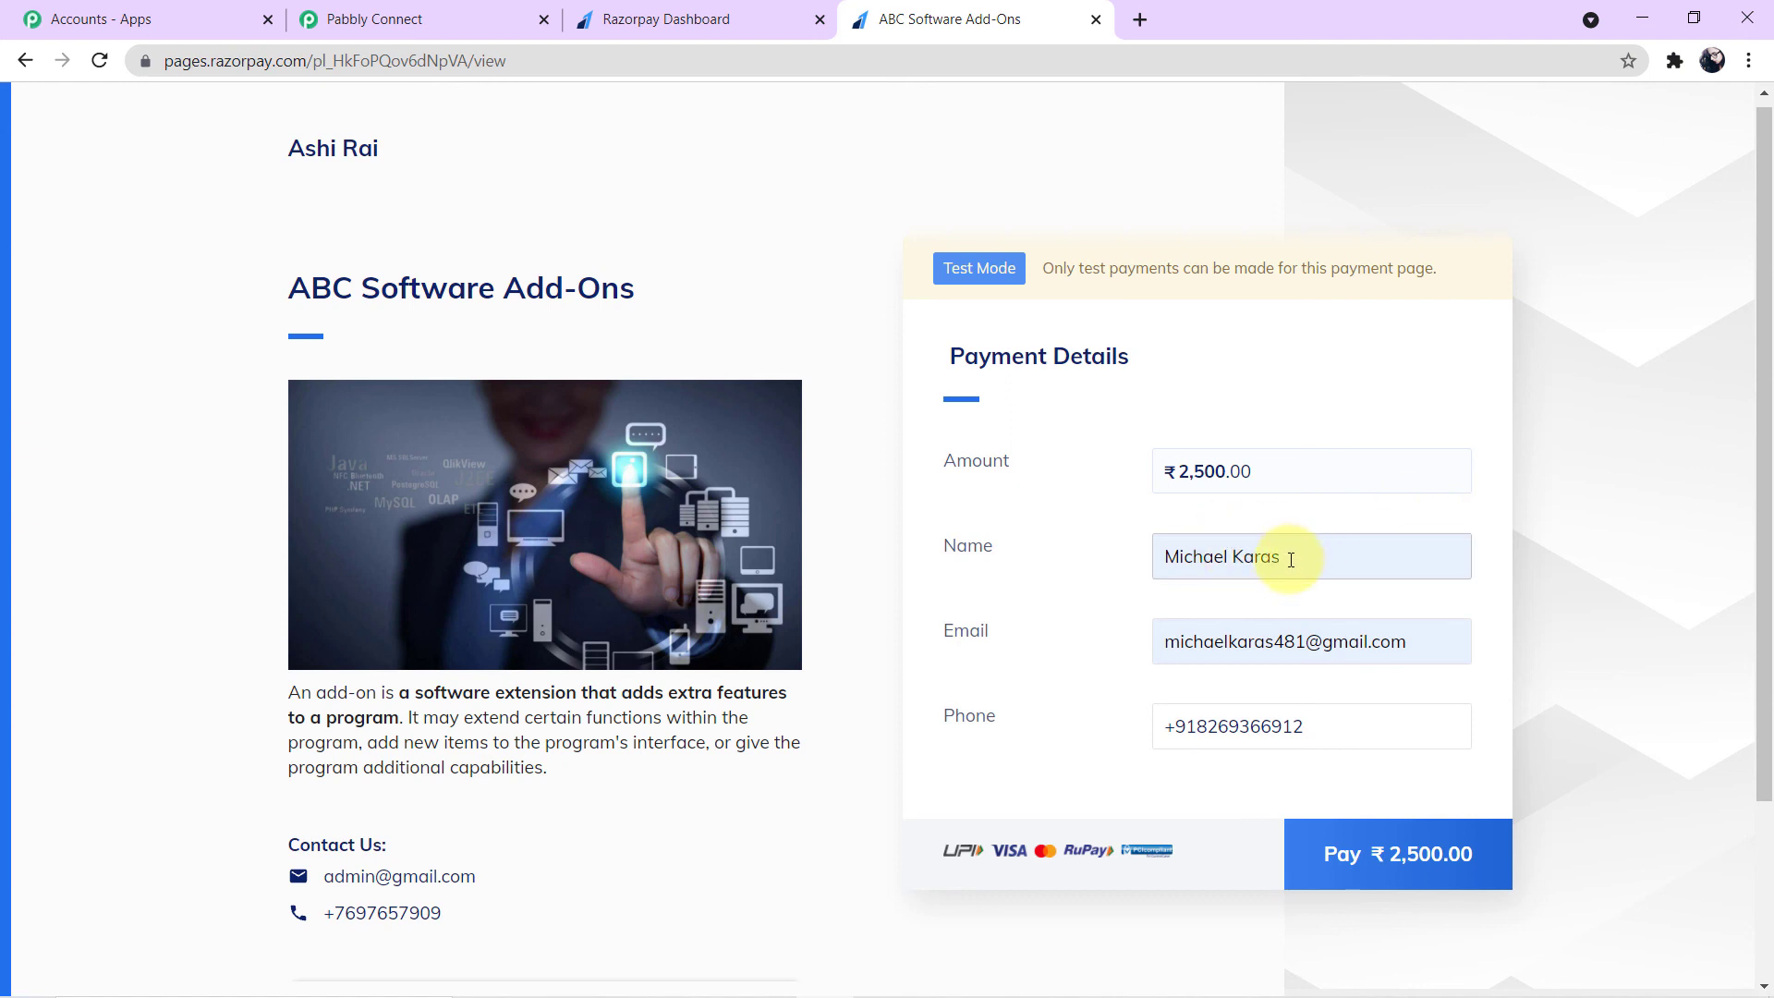
{"action": "left_click_drag", "start_coordinate": [1291, 560], "coordinate": [1161, 558]}
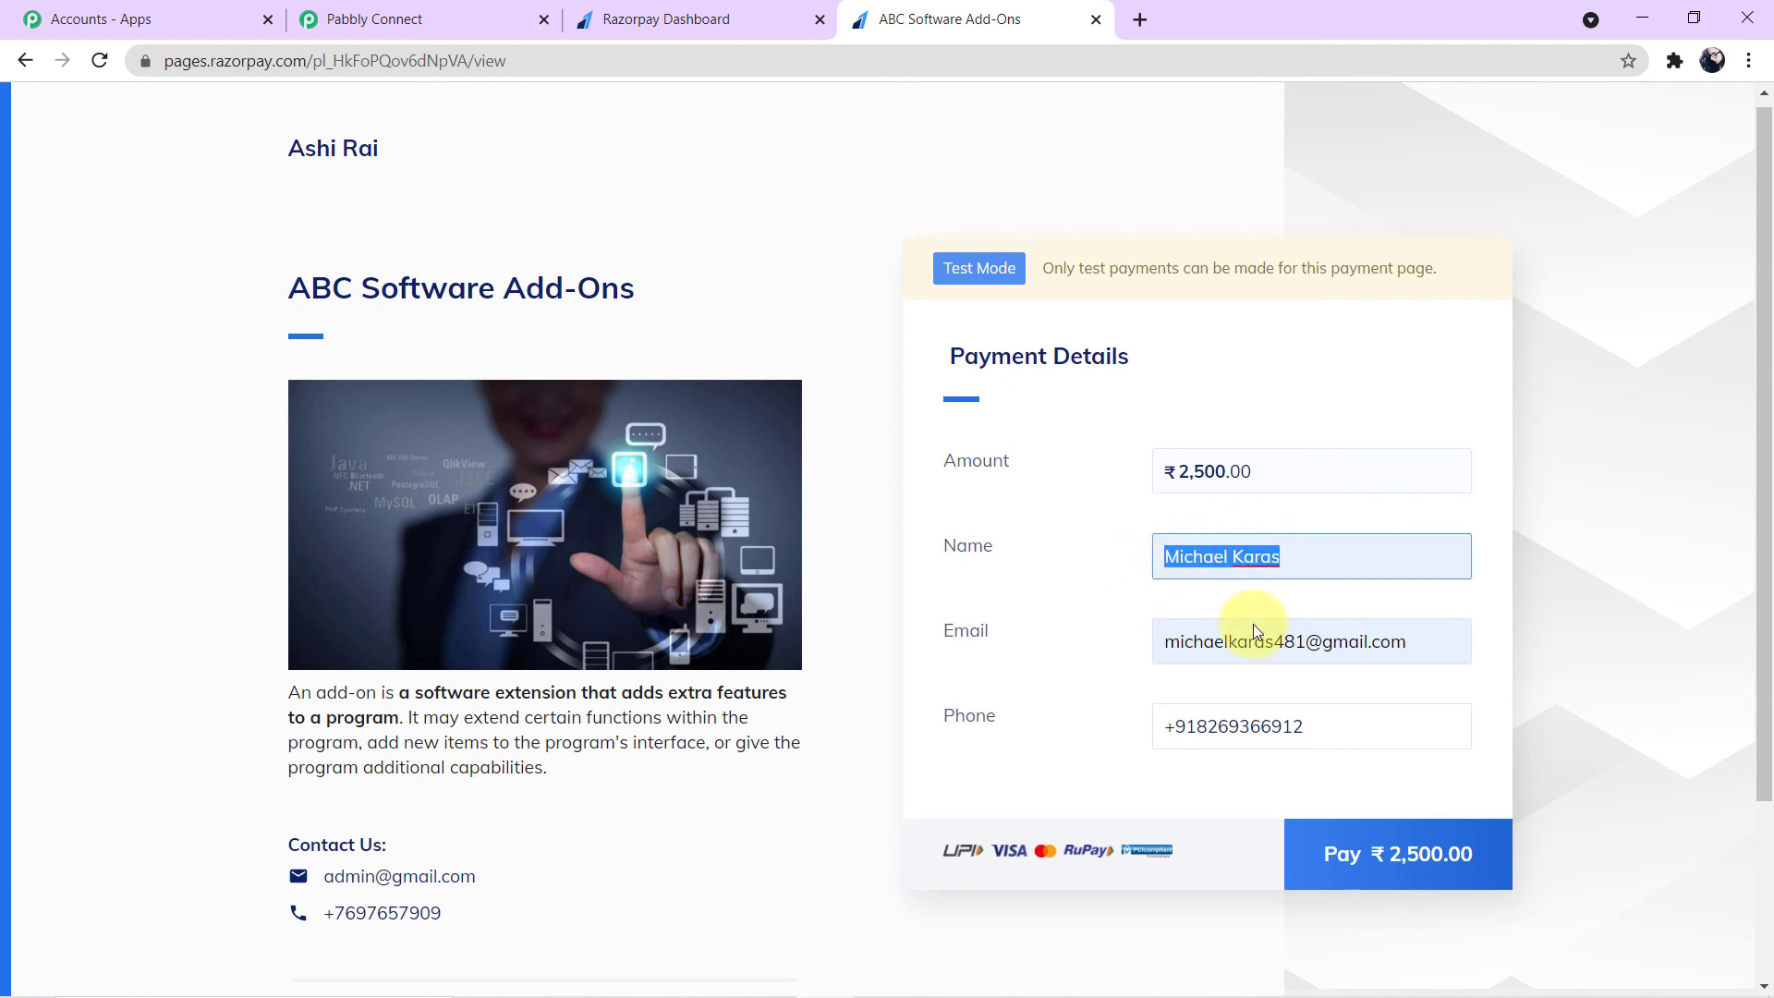
{"action": "left_click_drag", "start_coordinate": [1411, 657], "coordinate": [1120, 653]}
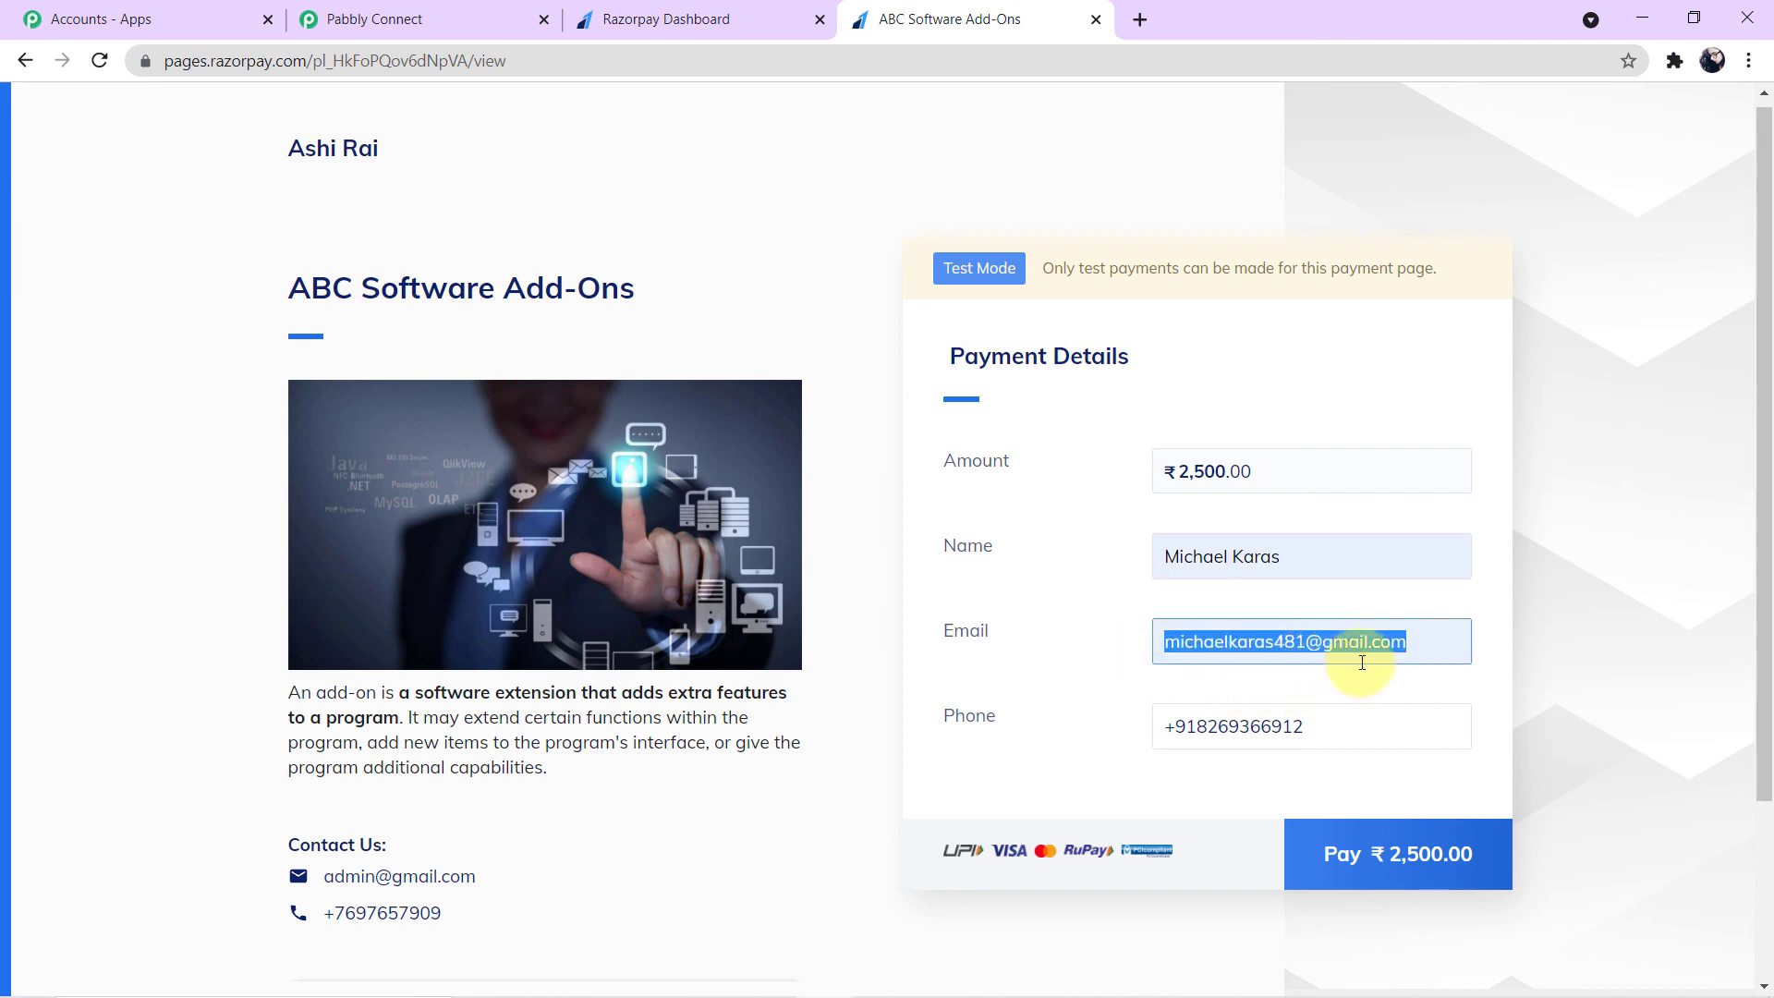
{"action": "left_click", "coordinate": [1332, 738]}
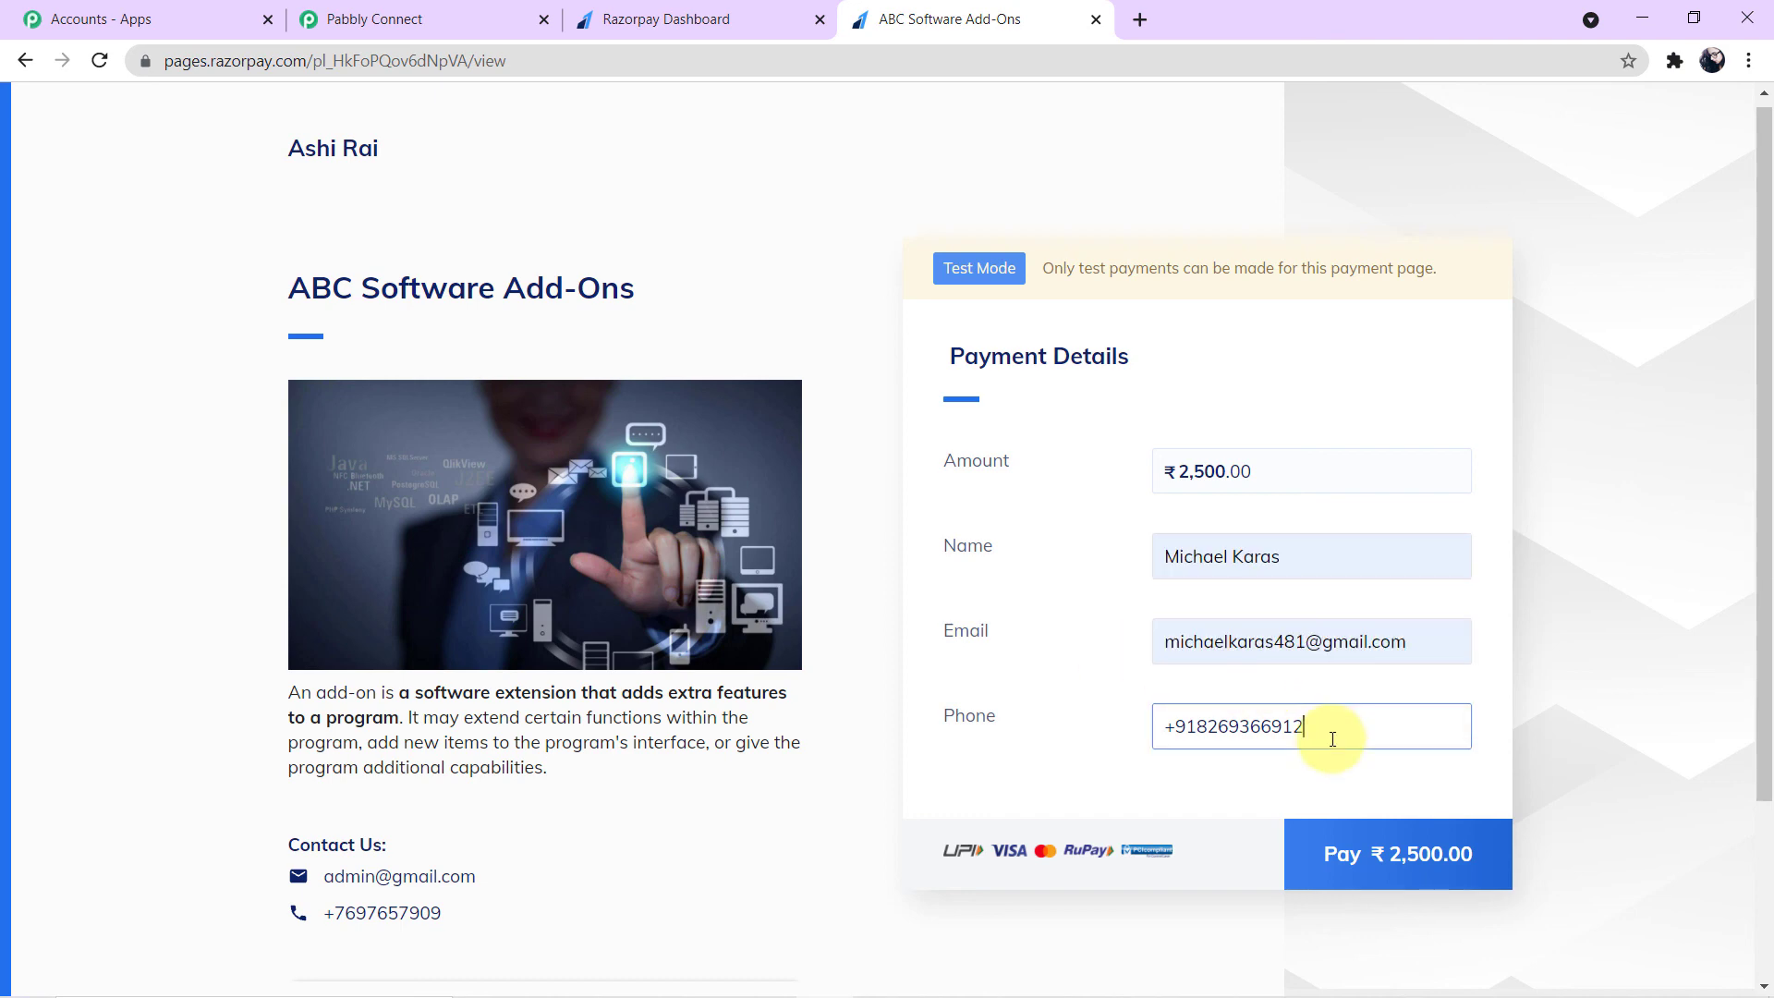
{"action": "left_click", "coordinate": [1396, 859]}
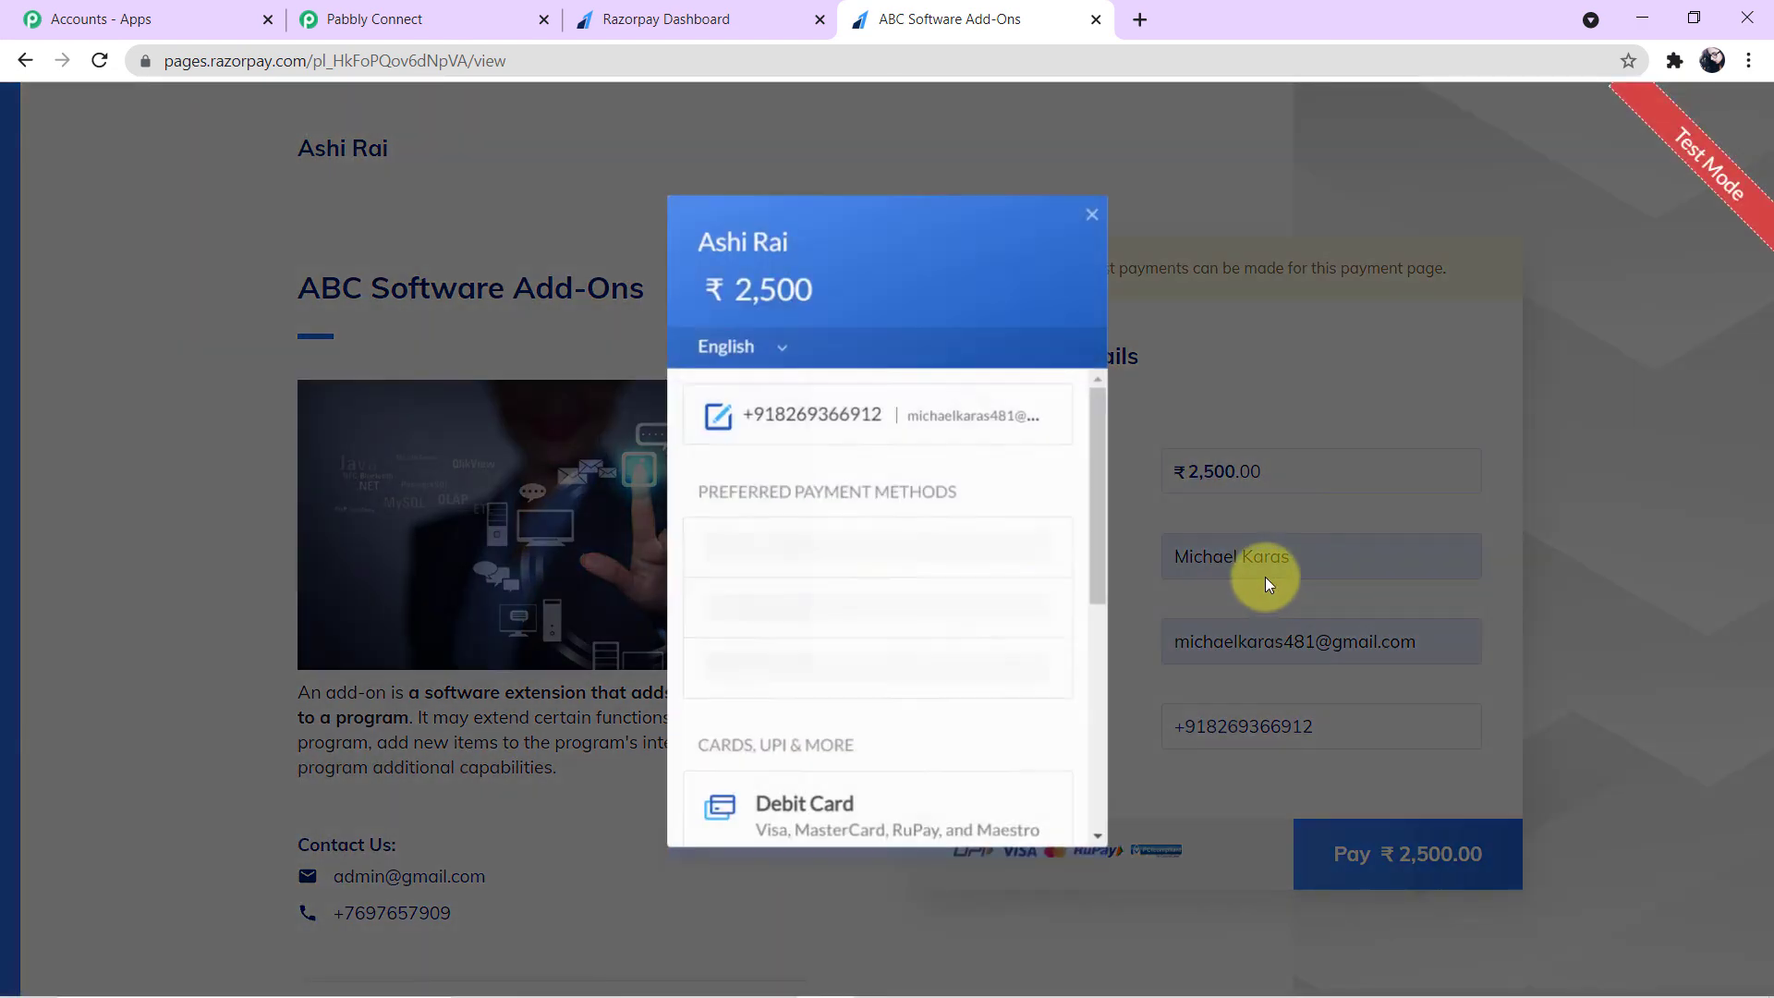
- Pay by debit card, entering the test card number, expiry, card holder's name and CVV
{"action": "left_click", "coordinate": [835, 592]}
{"action": "left_click", "coordinate": [759, 538]}
{"action": "type", "text": "4111 "}
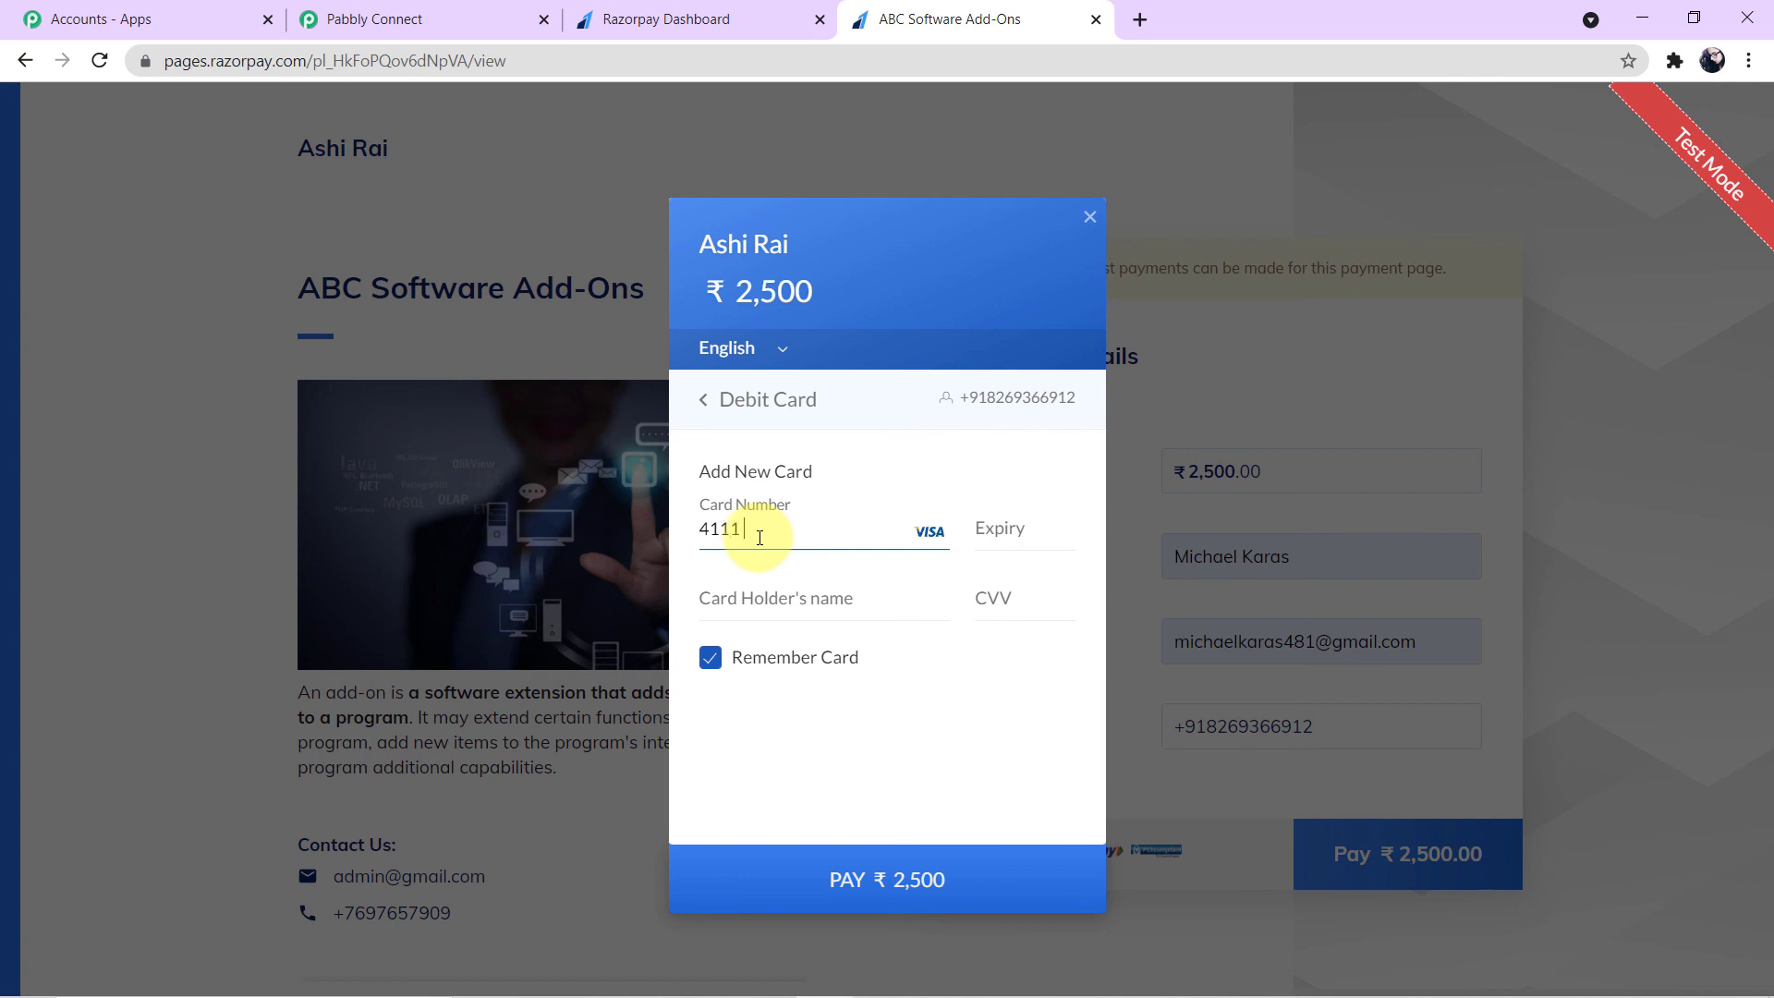
{"action": "type", "text": "1111 1111 1111"}
{"action": "left_click", "coordinate": [1006, 532]}
{"action": "type", "text": "02 /25"}
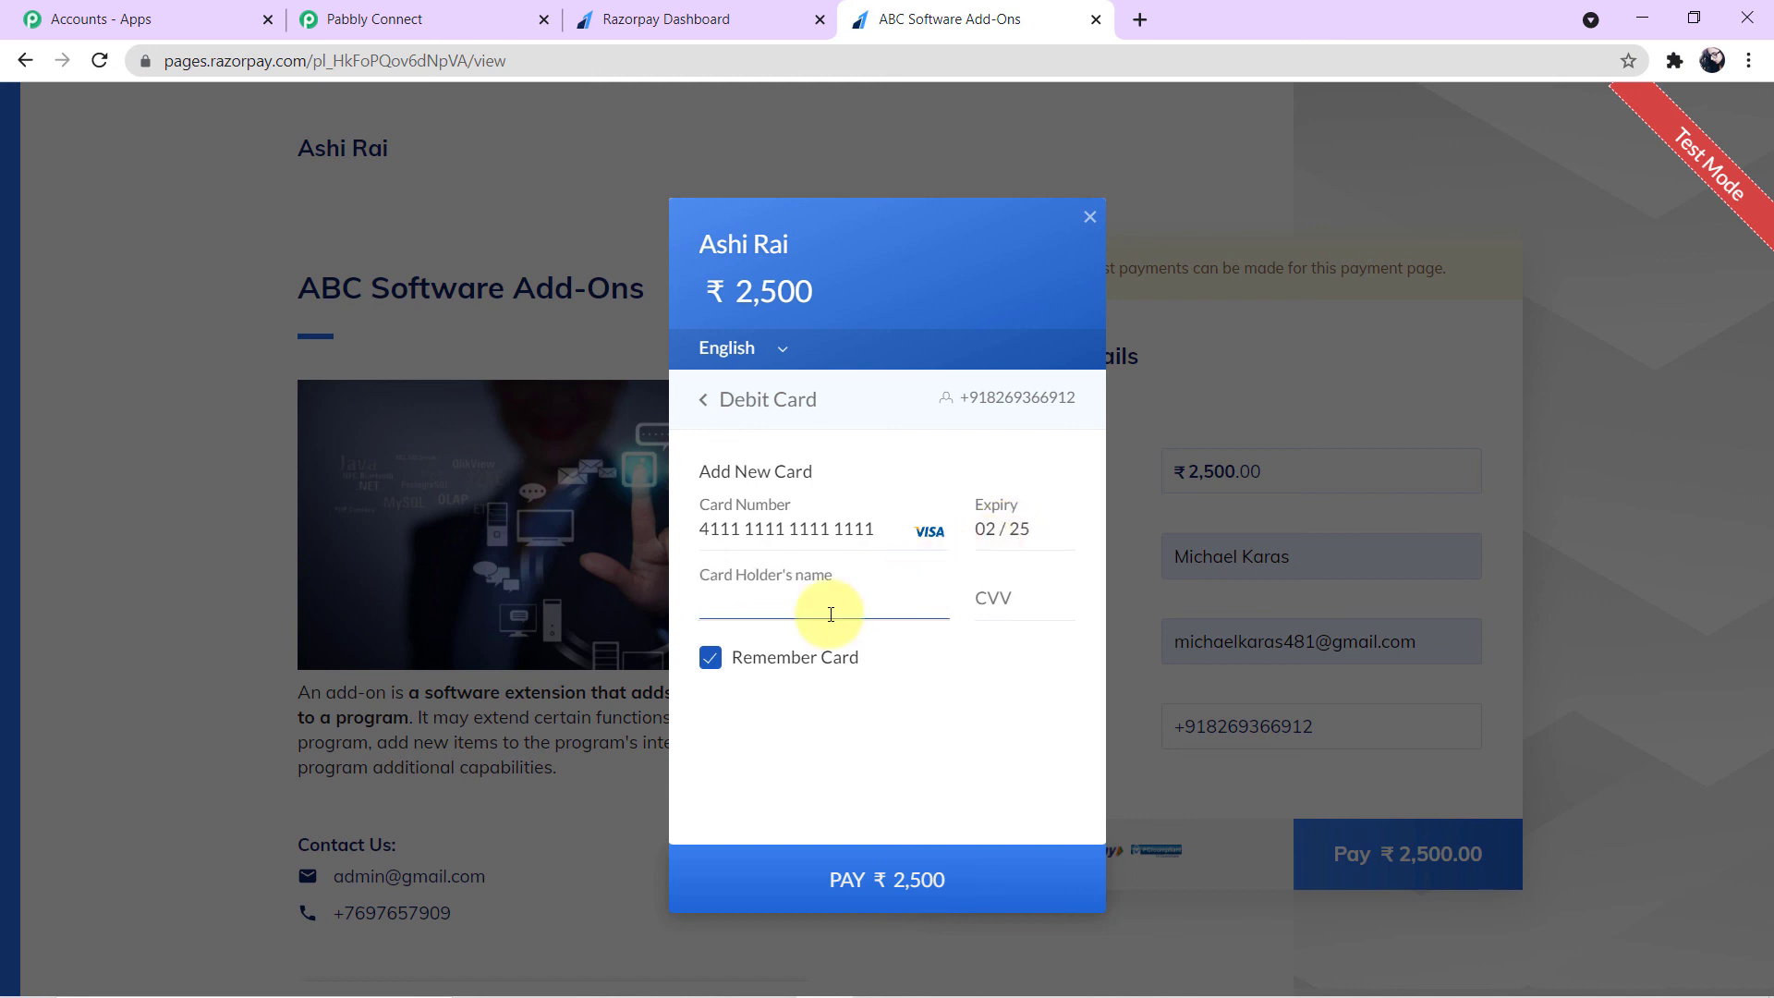
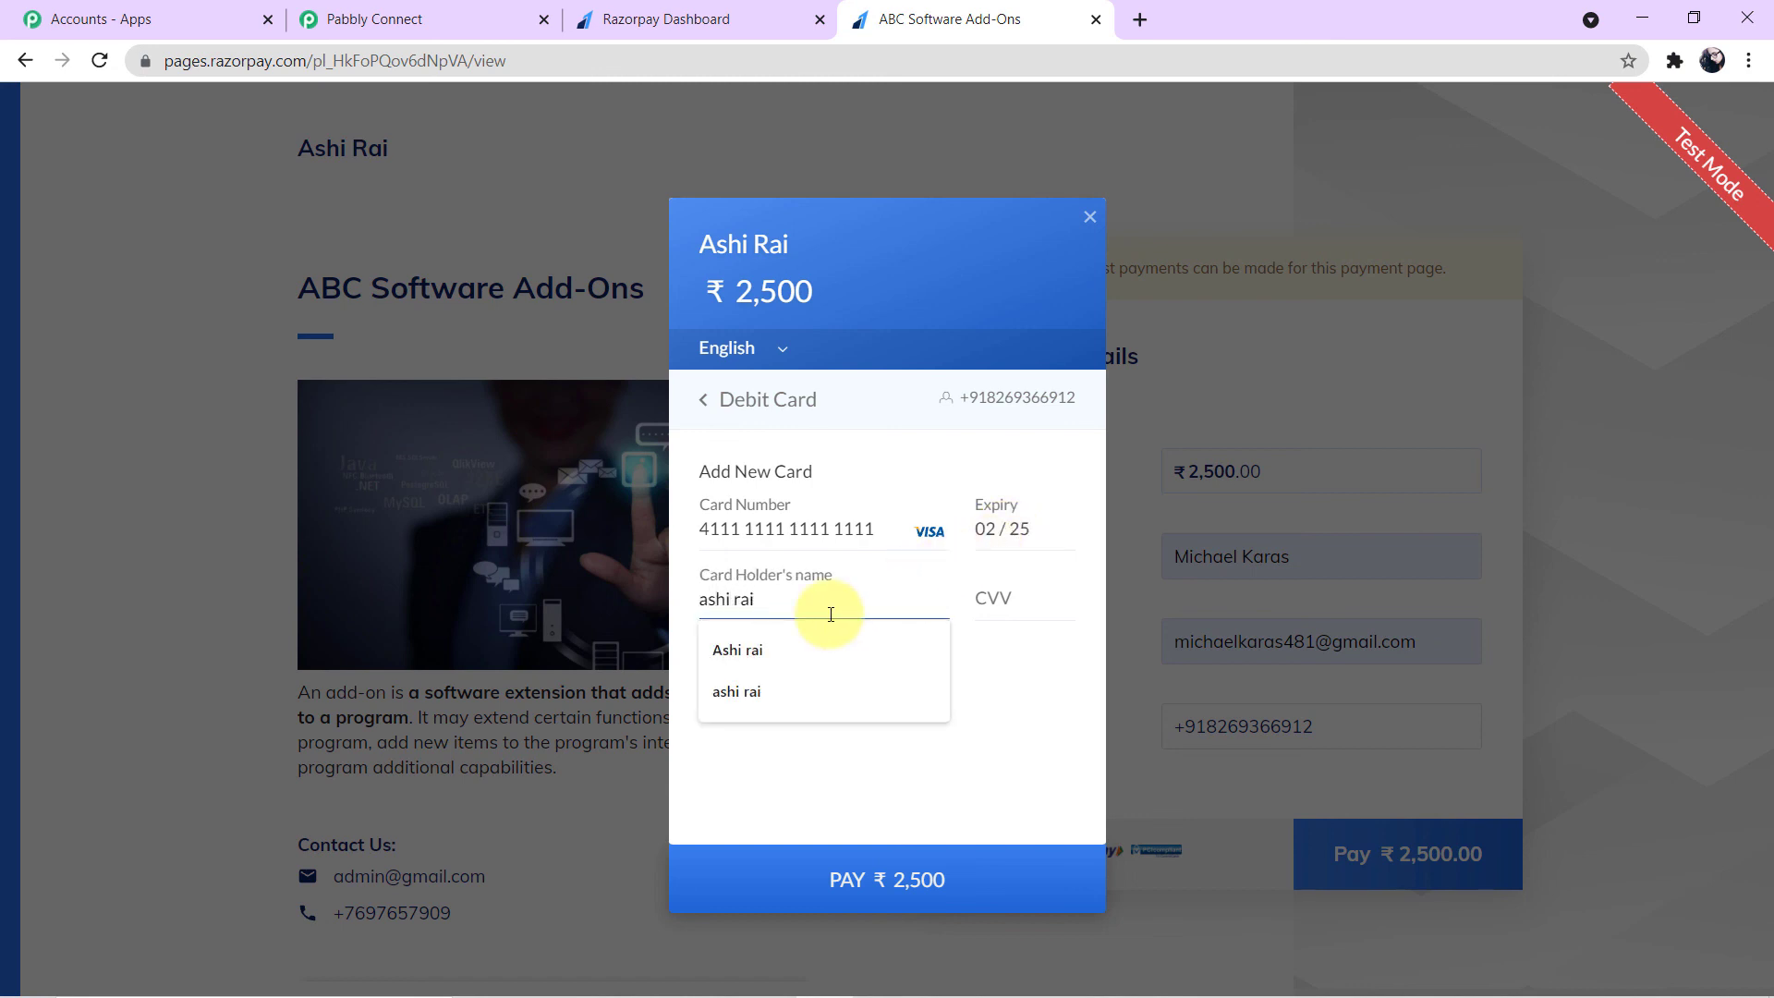
{"action": "left_click", "coordinate": [1014, 598]}
{"action": "type", "text": "123"}
{"action": "left_click", "coordinate": [970, 879]}
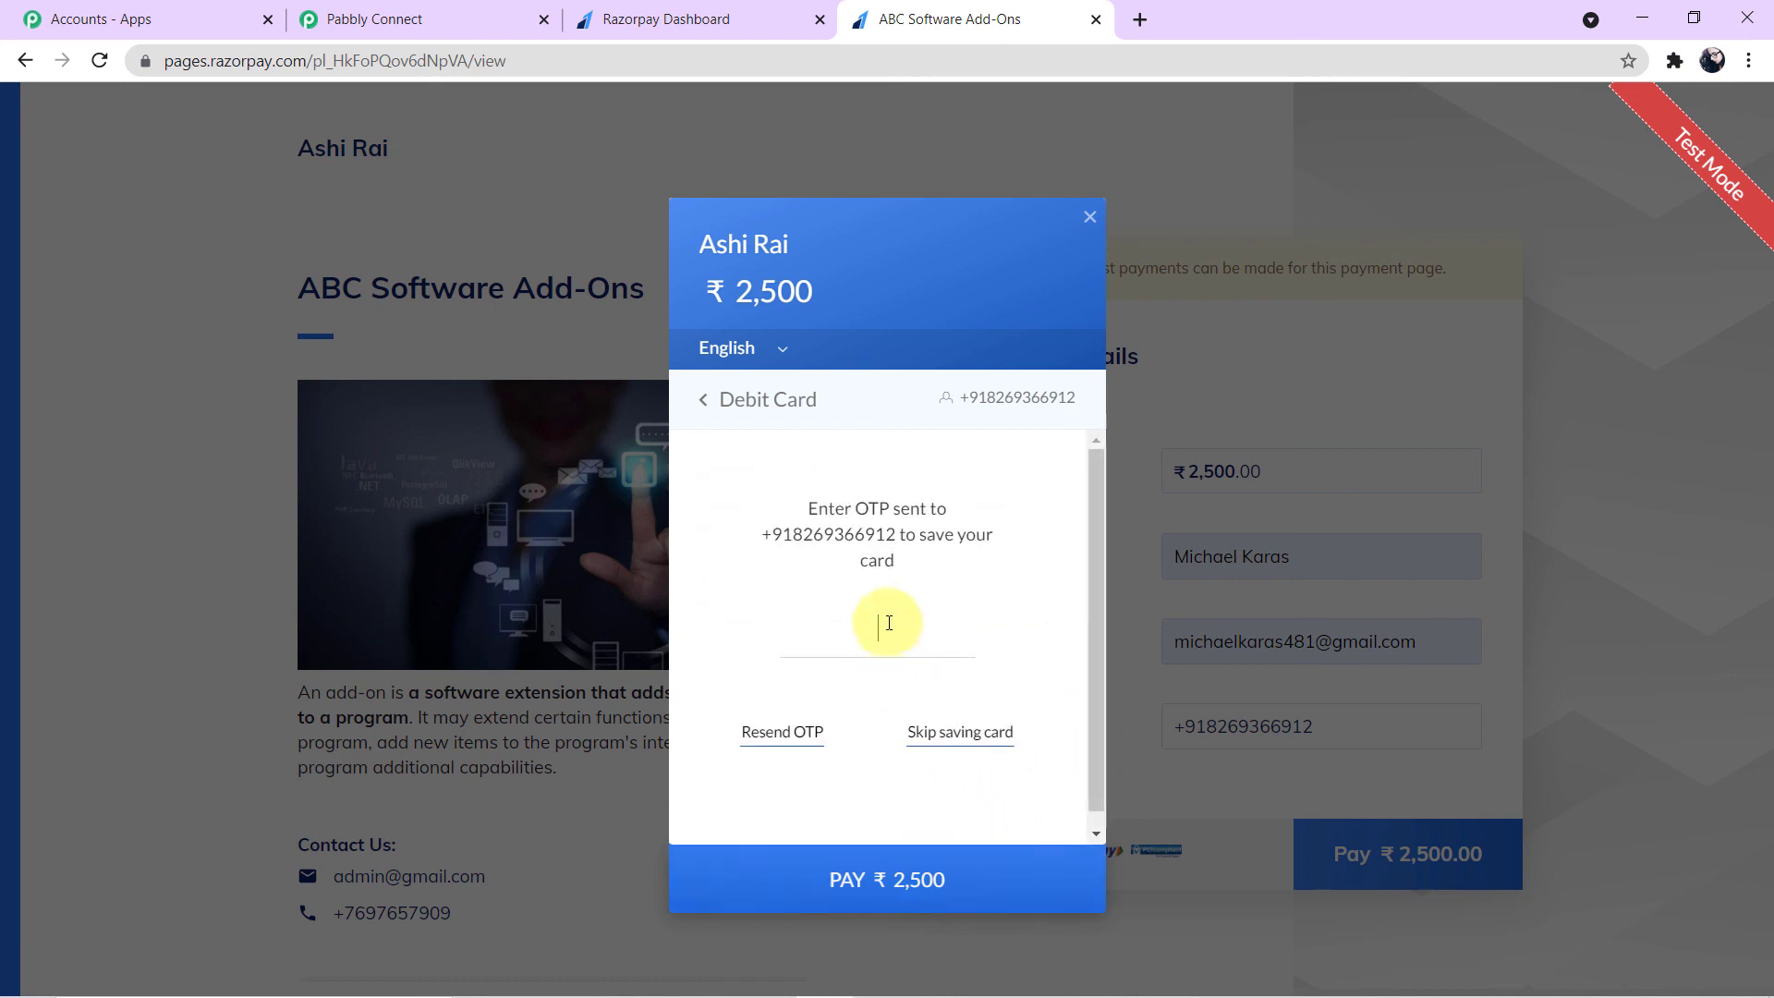
- Skip saving the card and complete the test bank payment
{"action": "left_click", "coordinate": [949, 736]}
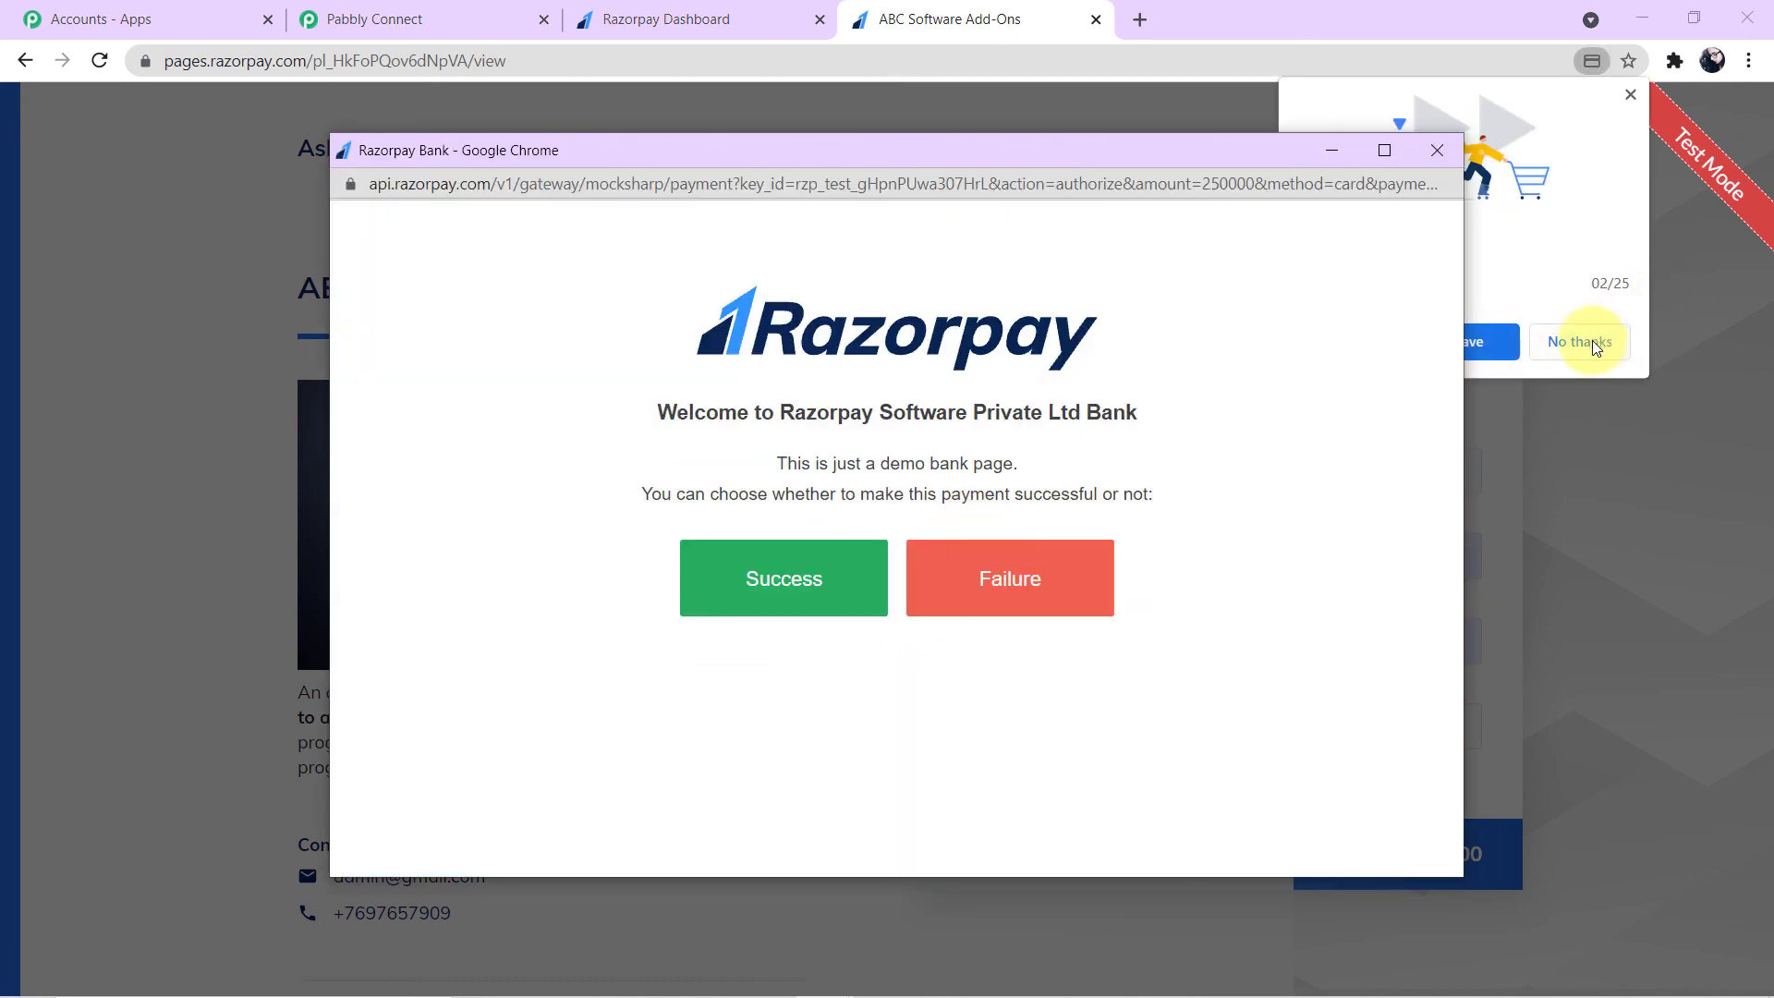
{"action": "left_click", "coordinate": [1580, 342]}
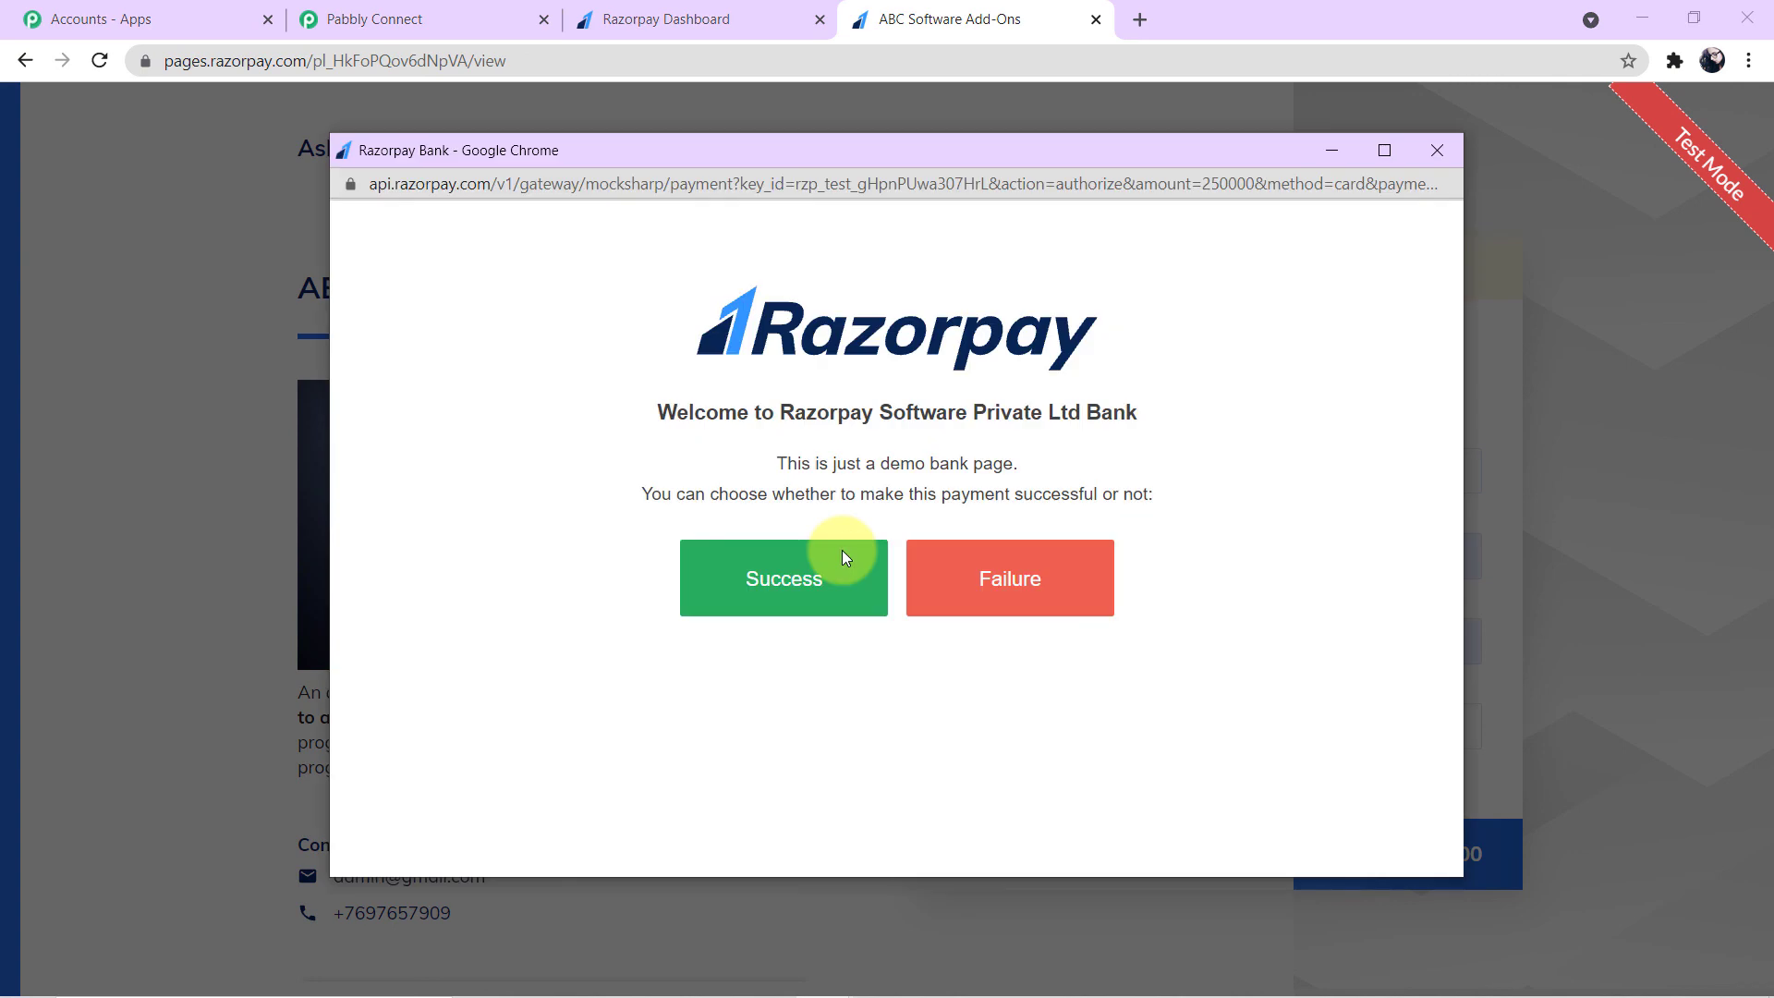
{"action": "left_click", "coordinate": [841, 568]}
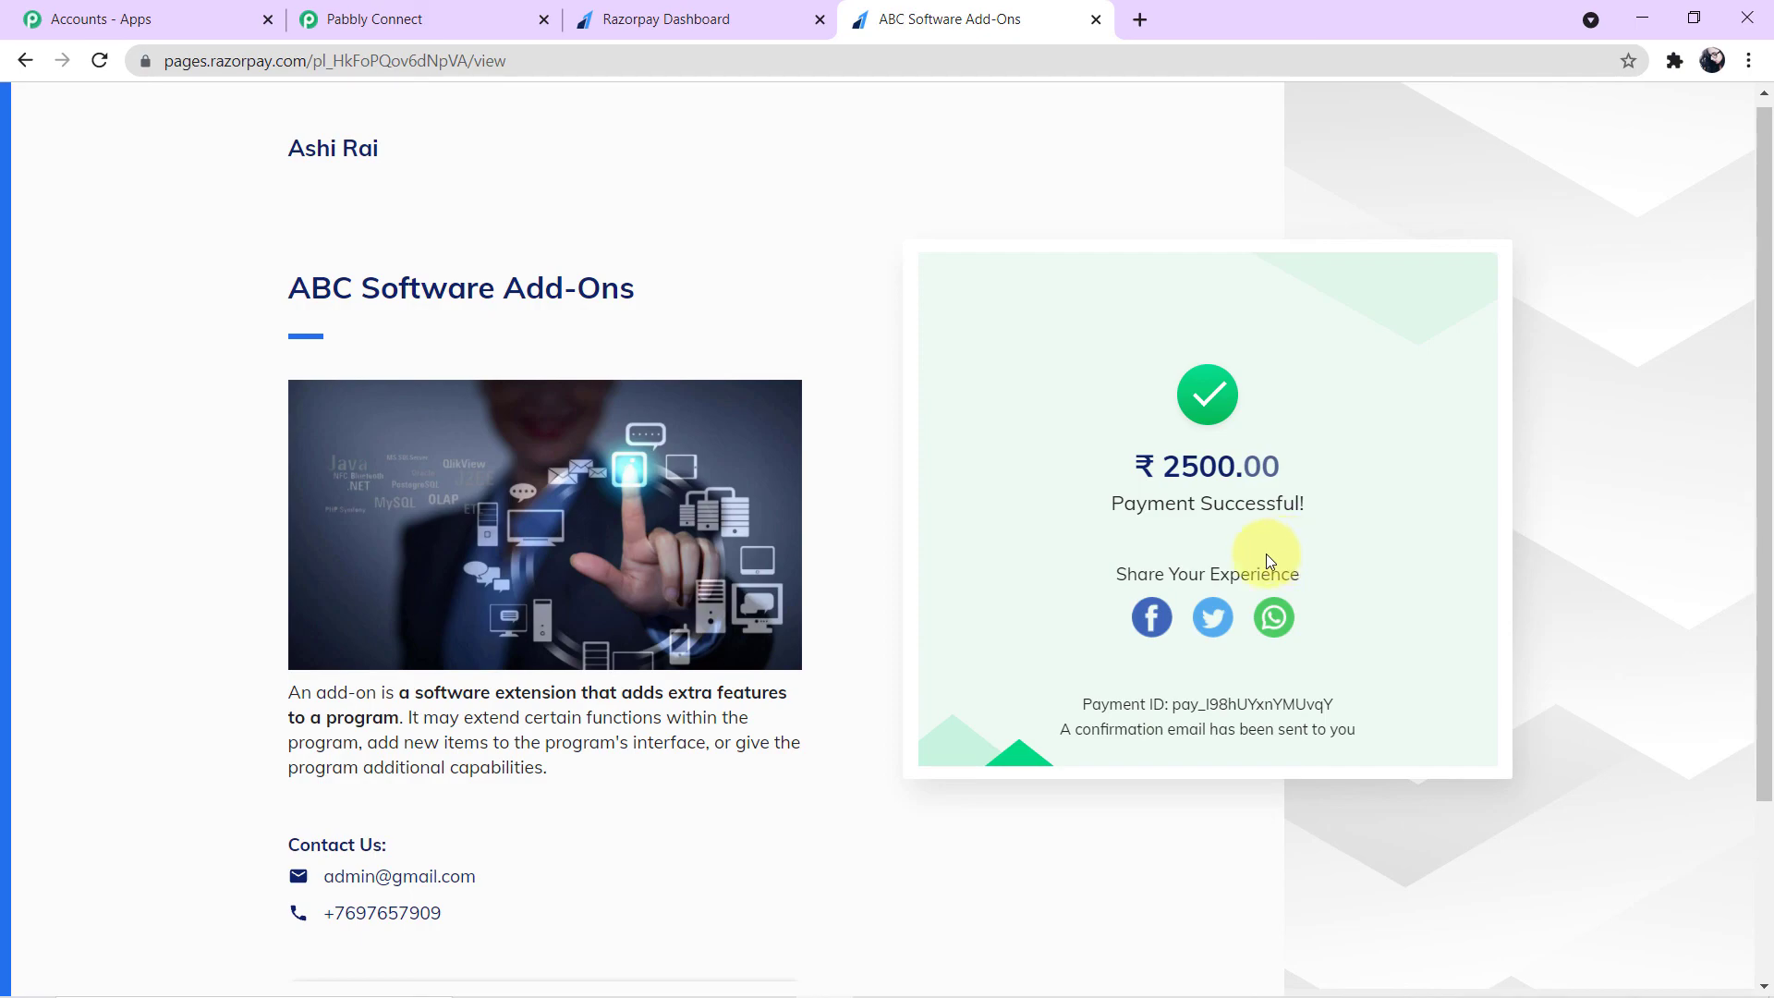
- Switch to the customer's Gmail inbox and open the new License Key email
{"action": "key", "text": "alt+Tab"}
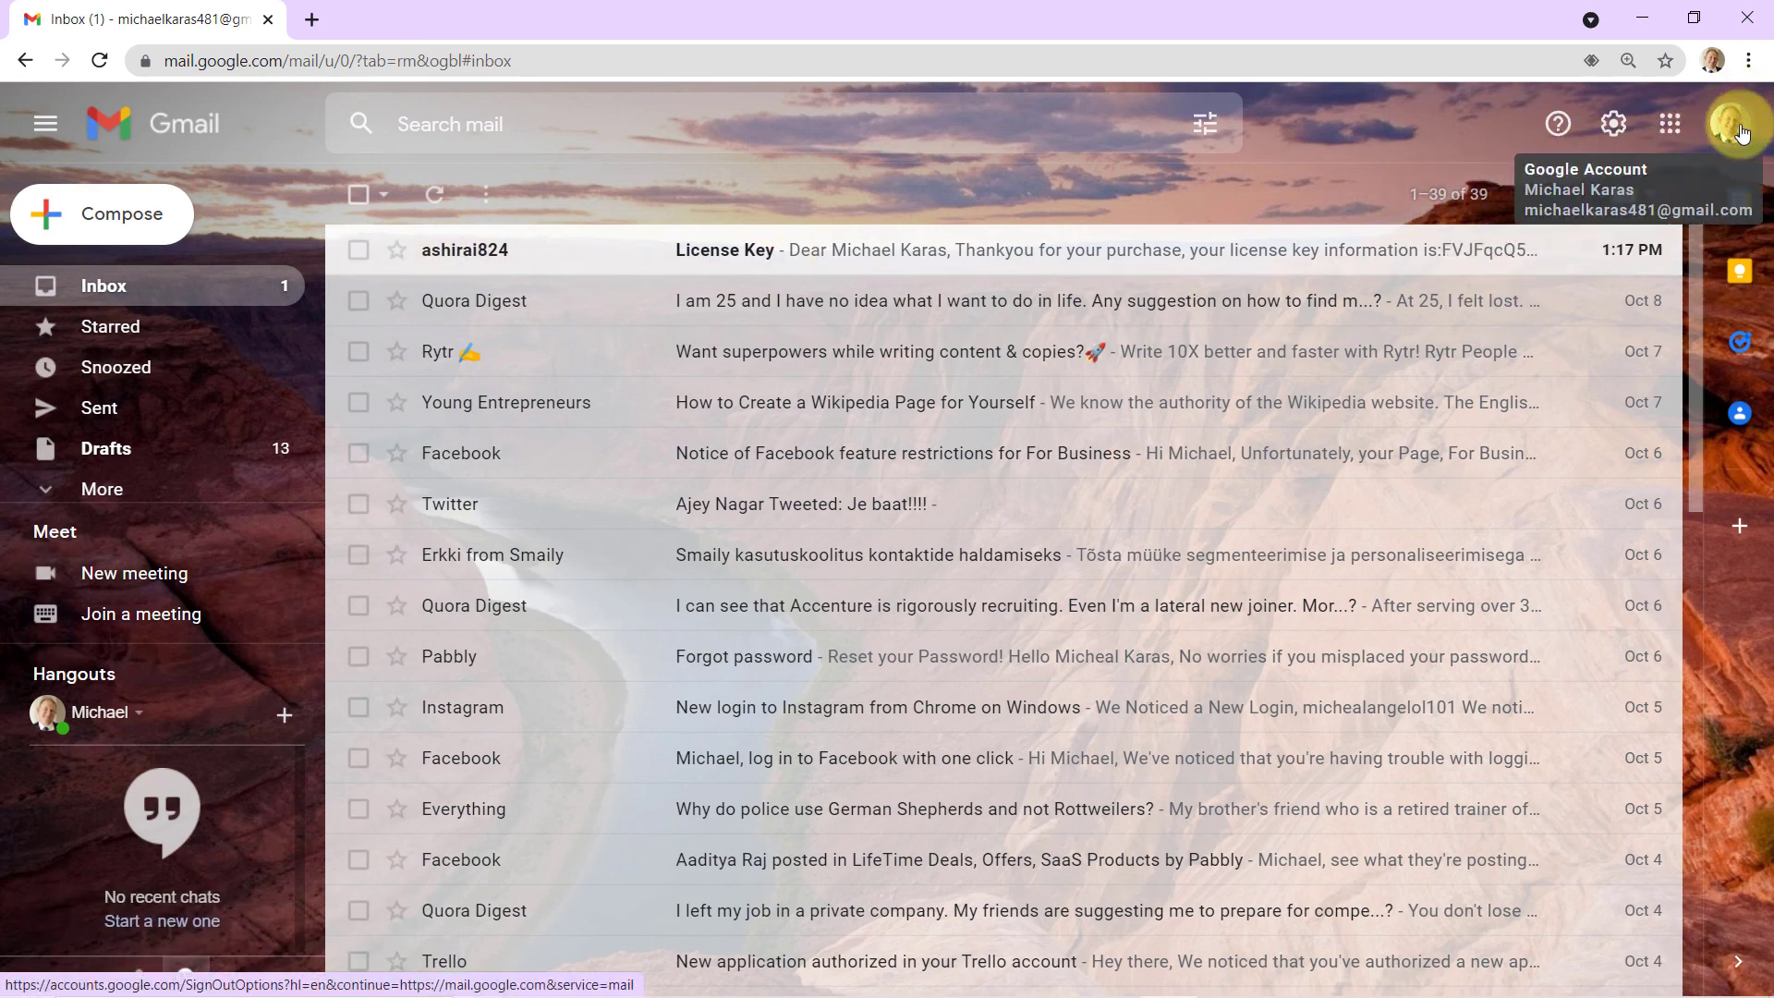
{"action": "left_click", "coordinate": [921, 242]}
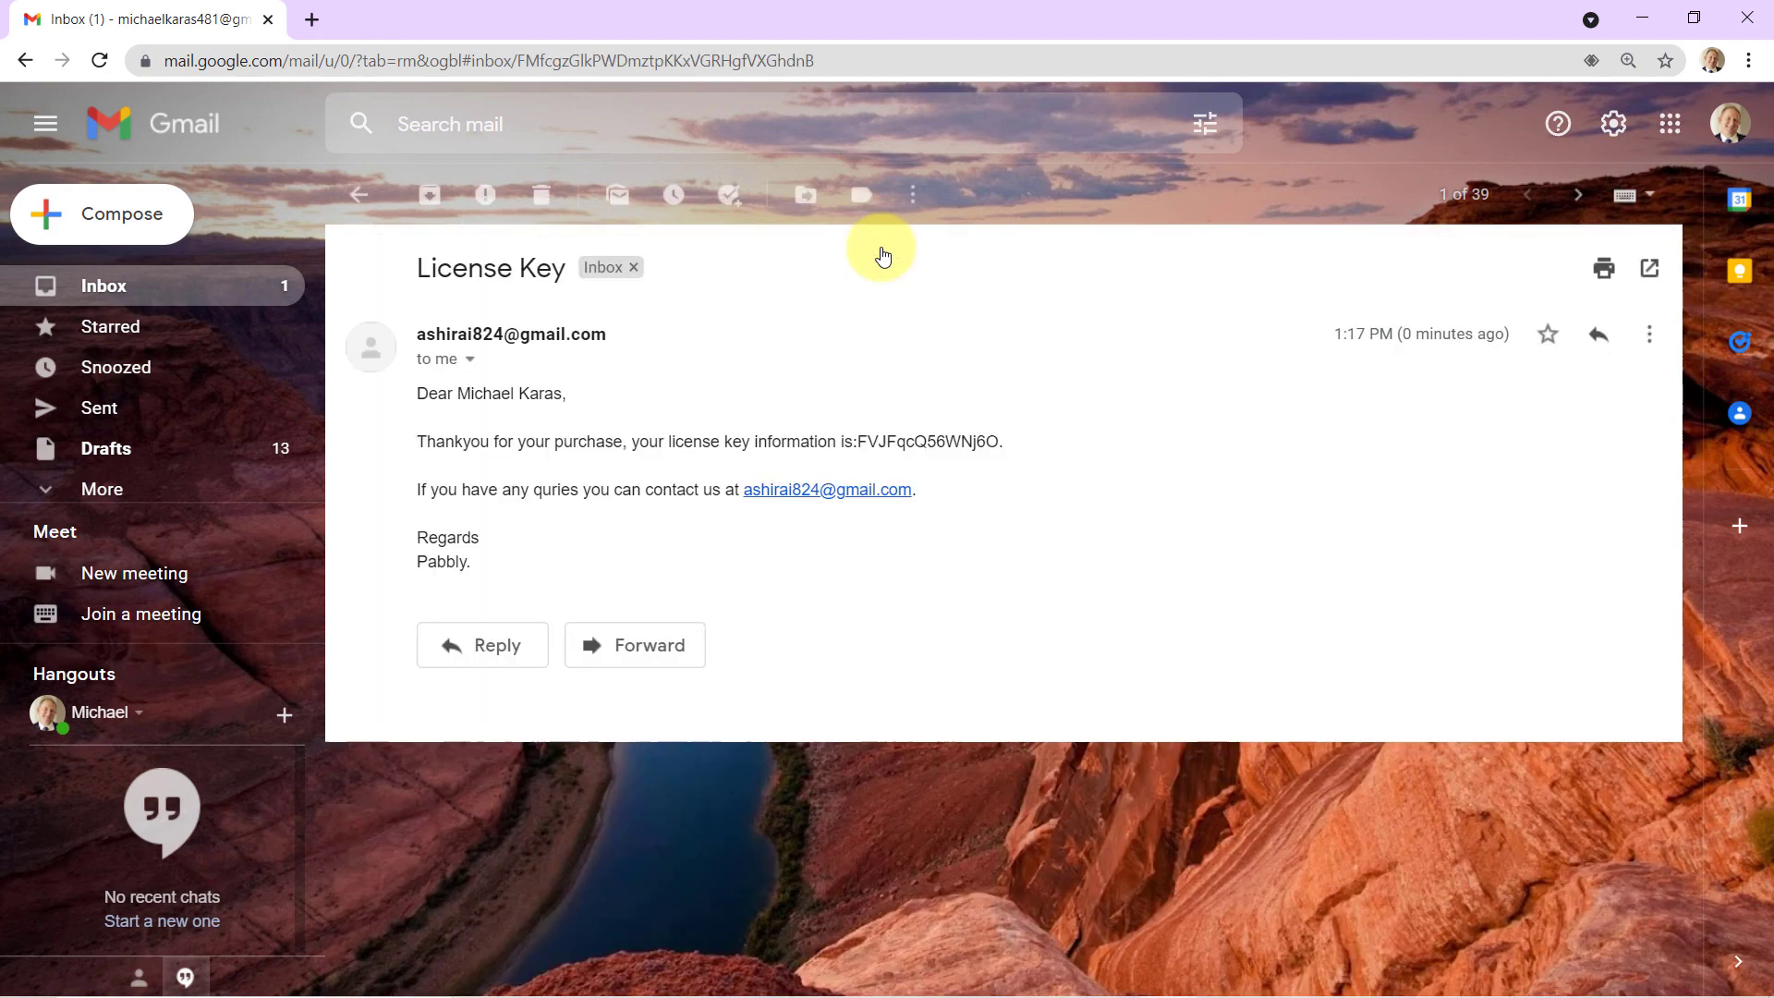